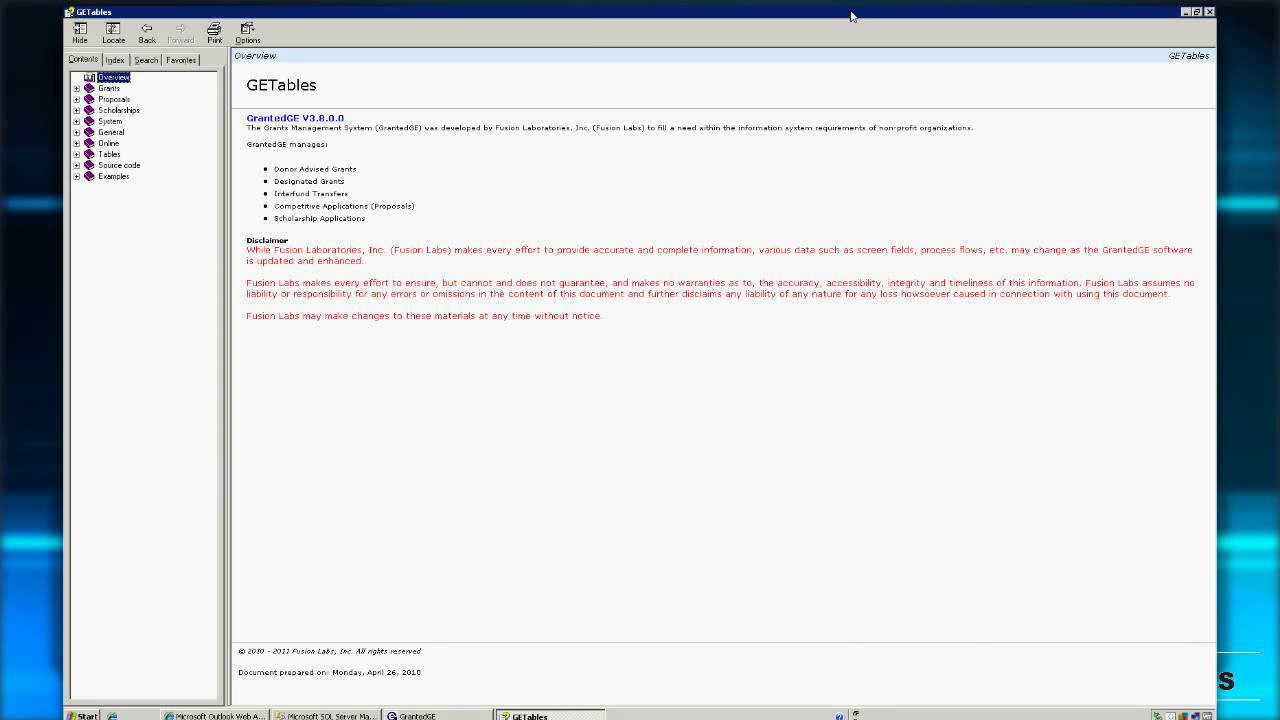
{"action": "left_click", "coordinate": [853, 16]}
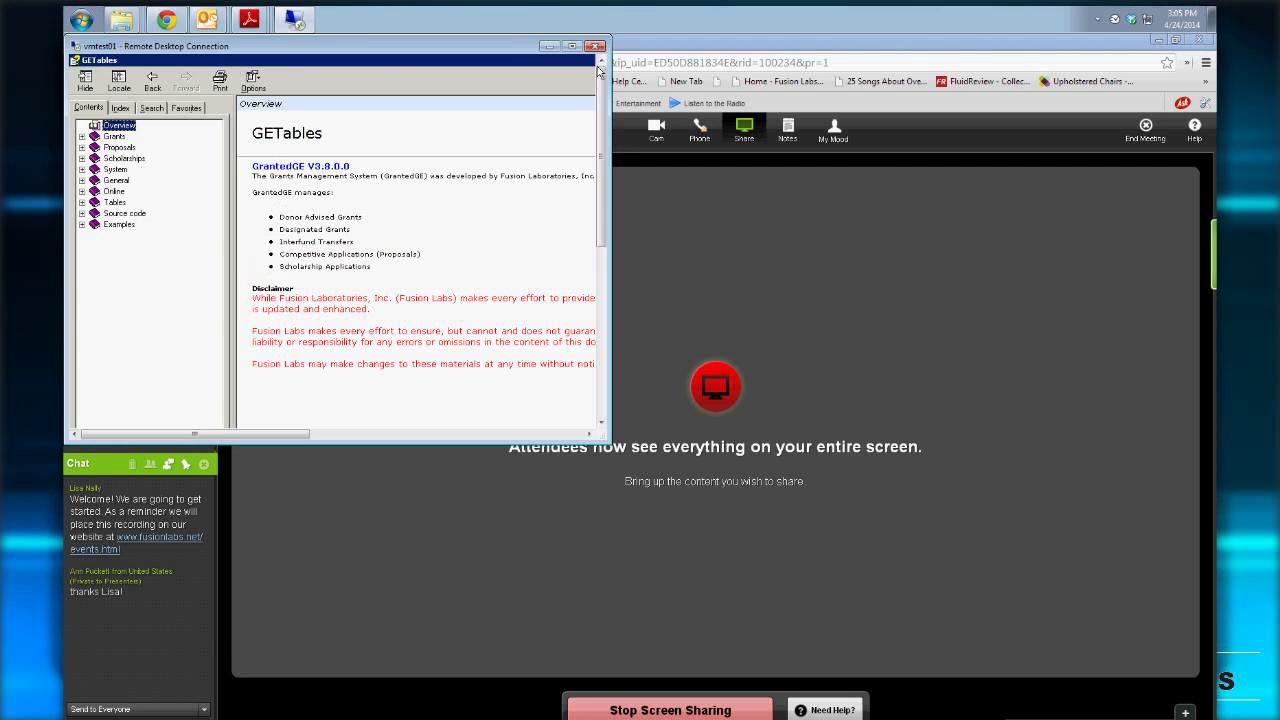
{"action": "left_click_drag", "start_coordinate": [503, 46], "coordinate": [741, 183]}
{"action": "left_click", "coordinate": [810, 184]}
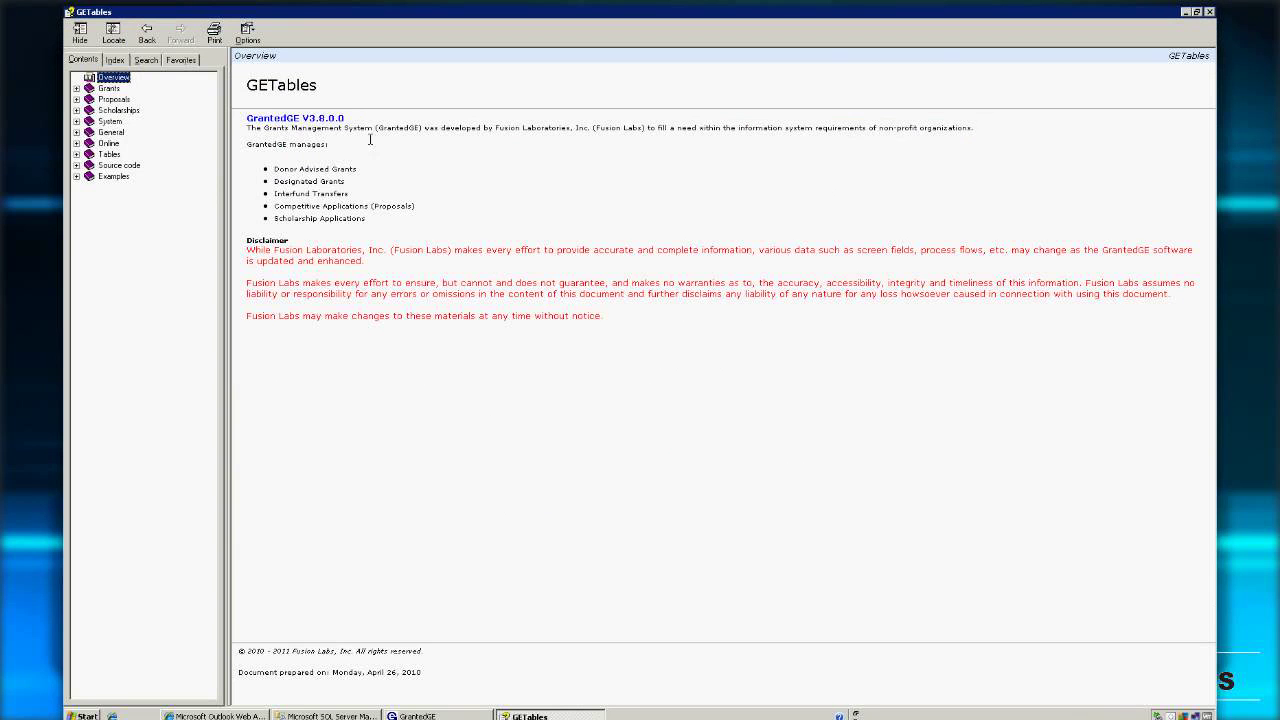
Highlight the GrantedGE version heading on the help file's overview page
{"action": "left_click_drag", "start_coordinate": [365, 120], "coordinate": [290, 131]}
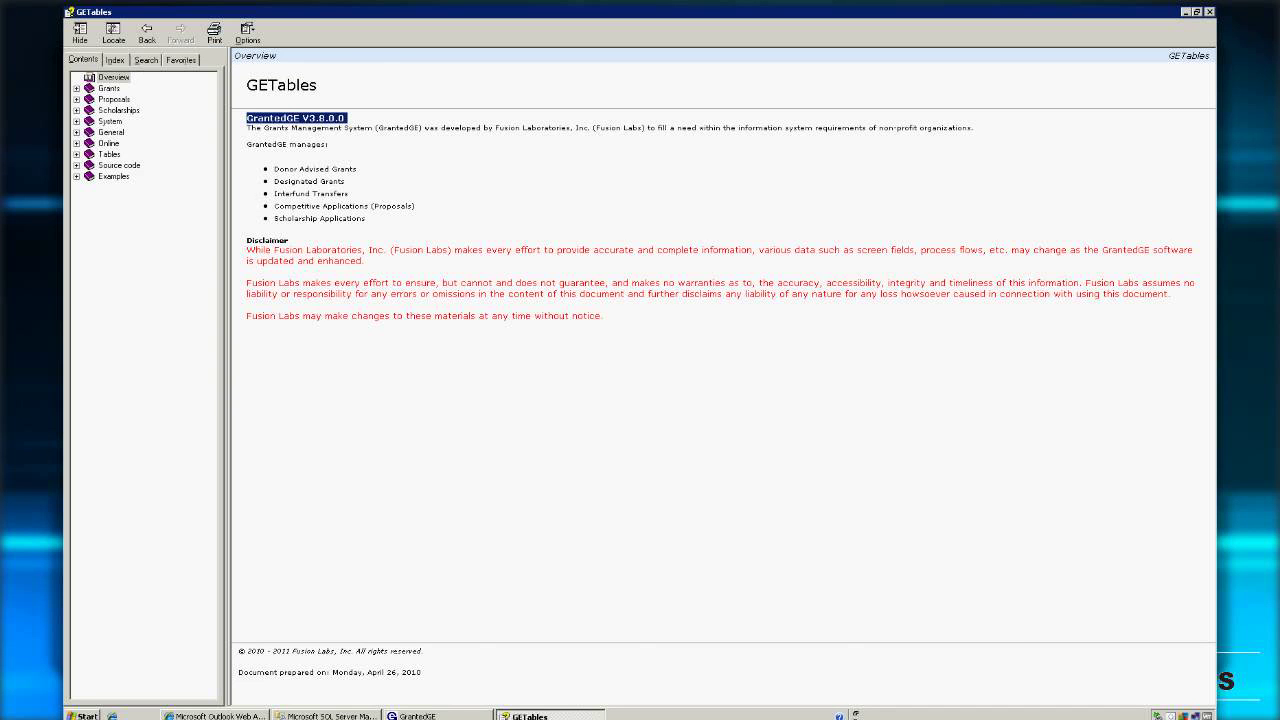
Switch to SQL Server Management Studio and browse the tables of the Grants_4.0.0 database
{"action": "key", "text": "alt+Tab"}
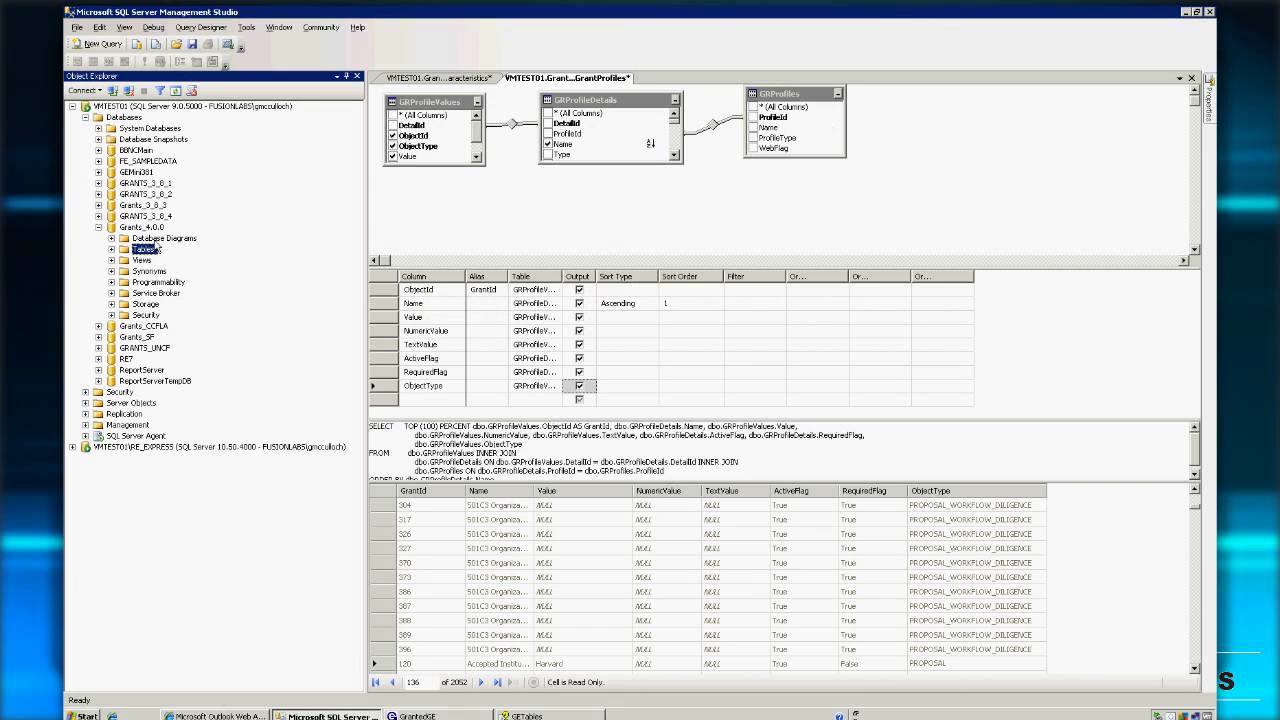
{"action": "left_click", "coordinate": [143, 228]}
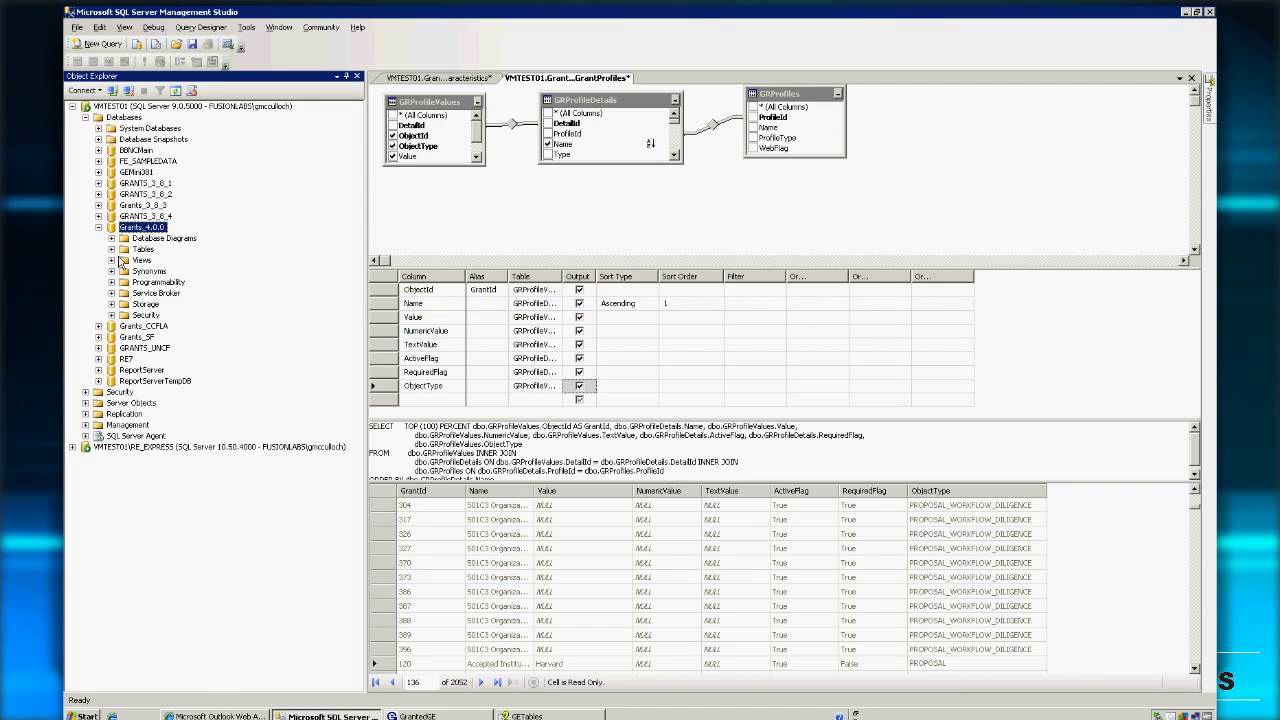
{"action": "key", "text": "Down"}
{"action": "key", "text": "Down"}
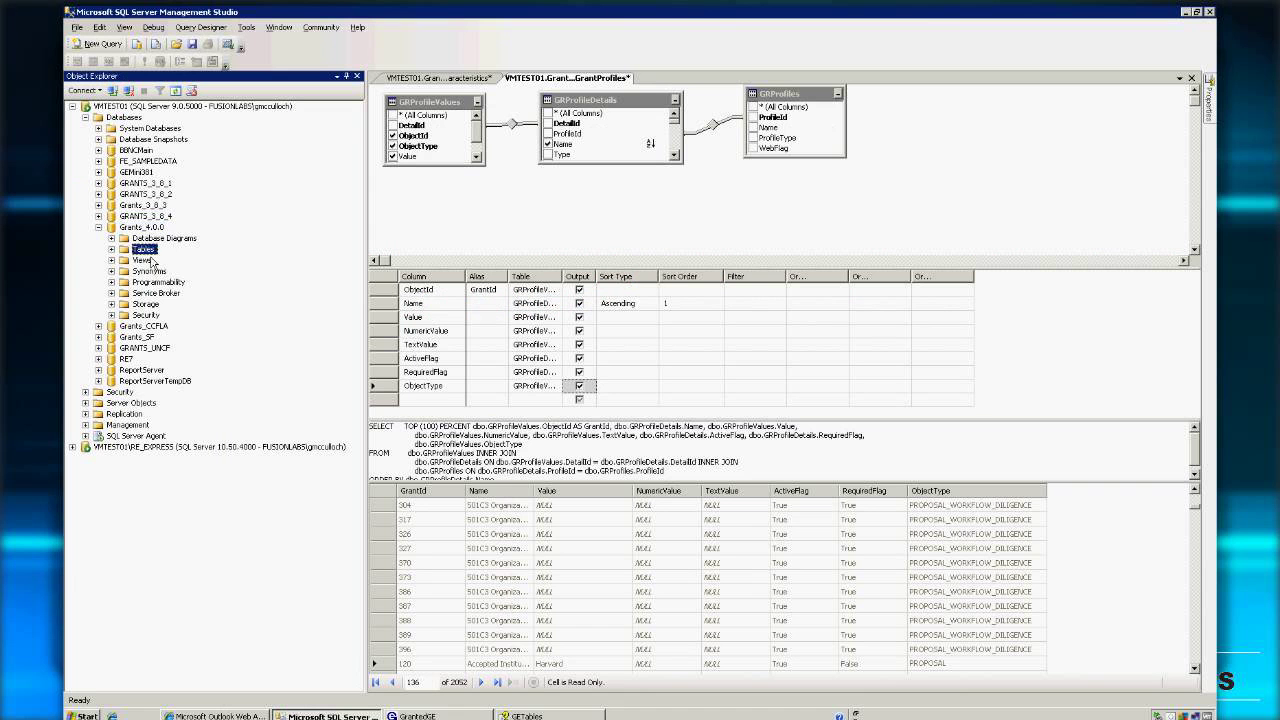
{"action": "left_click", "coordinate": [148, 261]}
{"action": "left_click", "coordinate": [144, 251]}
{"action": "left_click", "coordinate": [112, 250]}
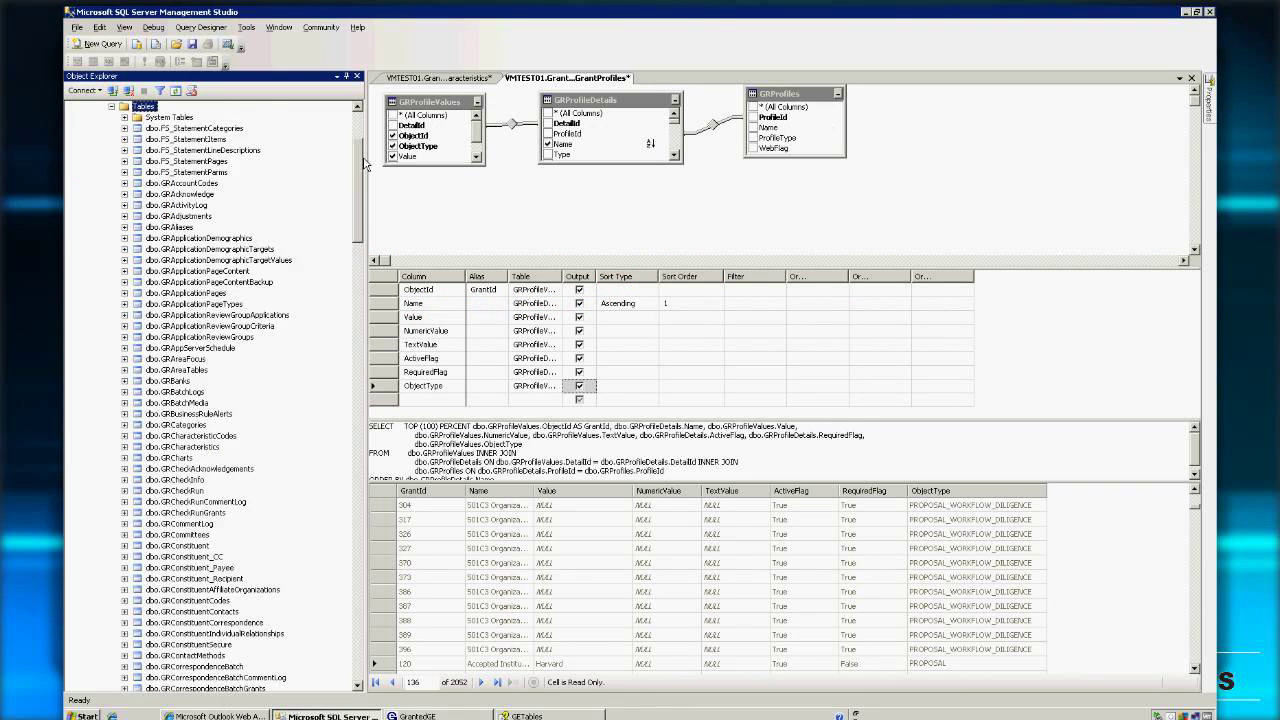
{"action": "left_click_drag", "start_coordinate": [365, 165], "coordinate": [372, 192]}
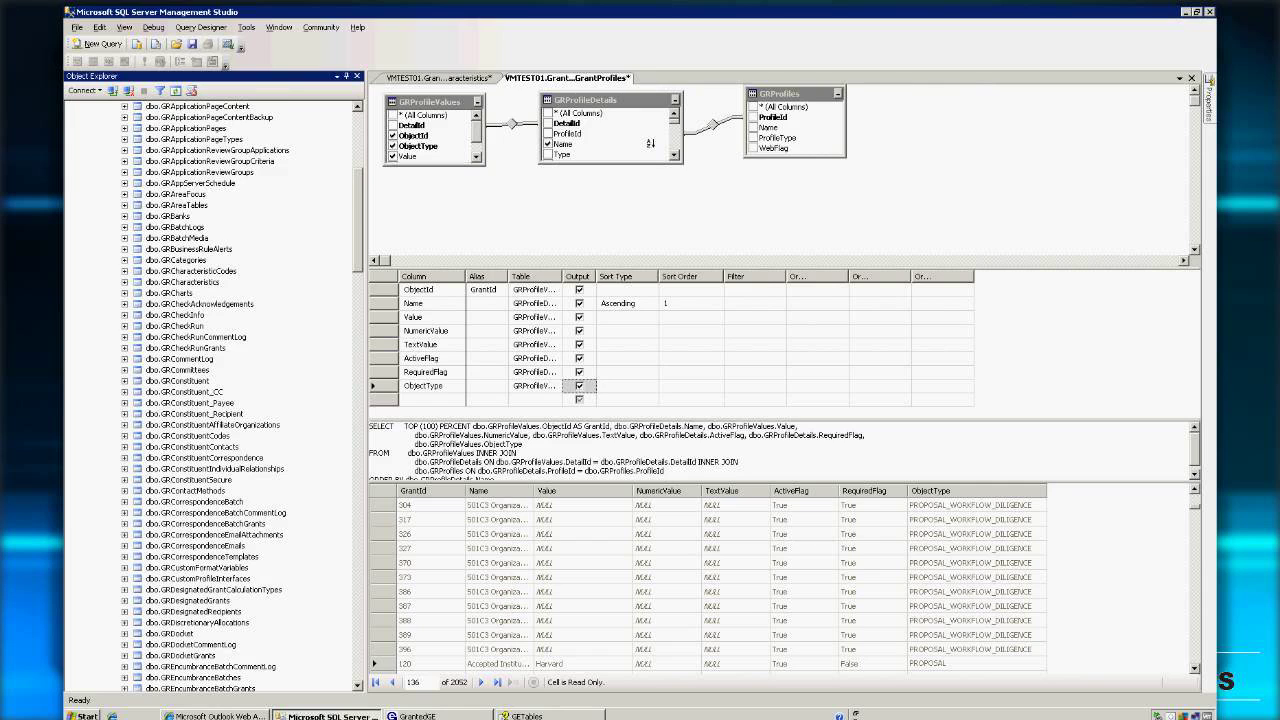
Switch to the GETables help file and expand the Grants topic to list its related tables
{"action": "key", "text": "alt+Tab"}
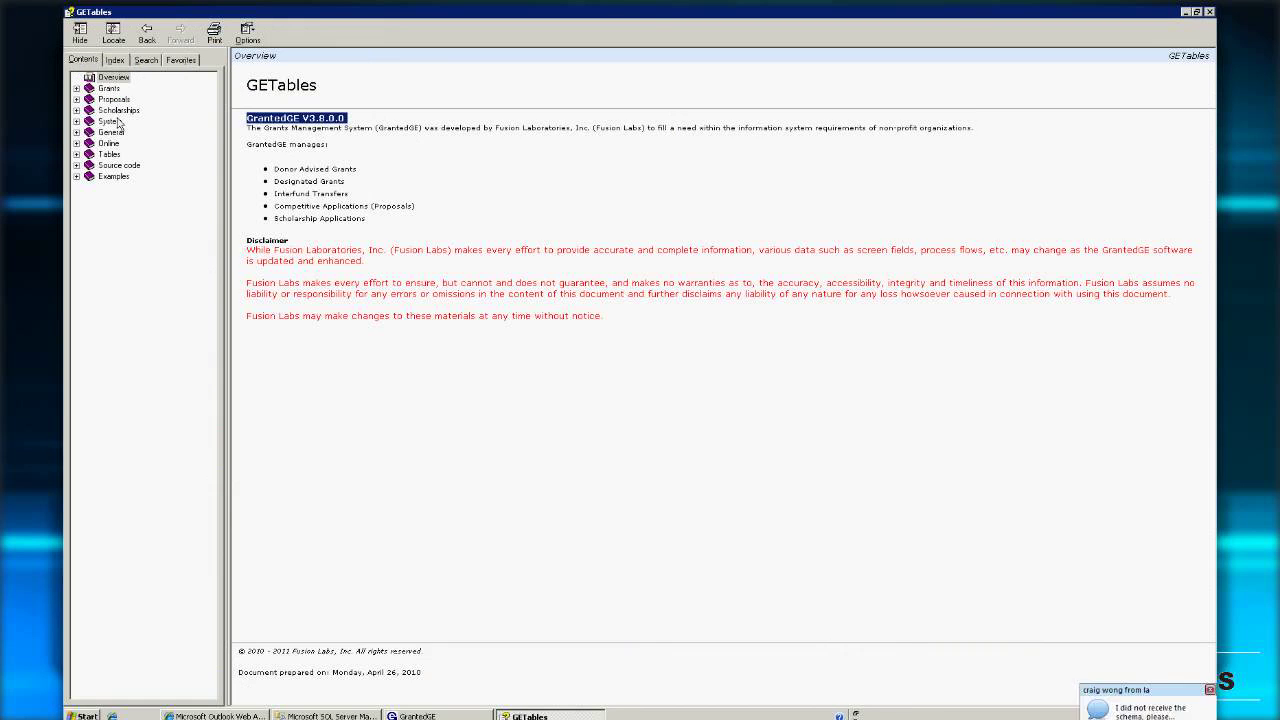
{"action": "left_click", "coordinate": [109, 88]}
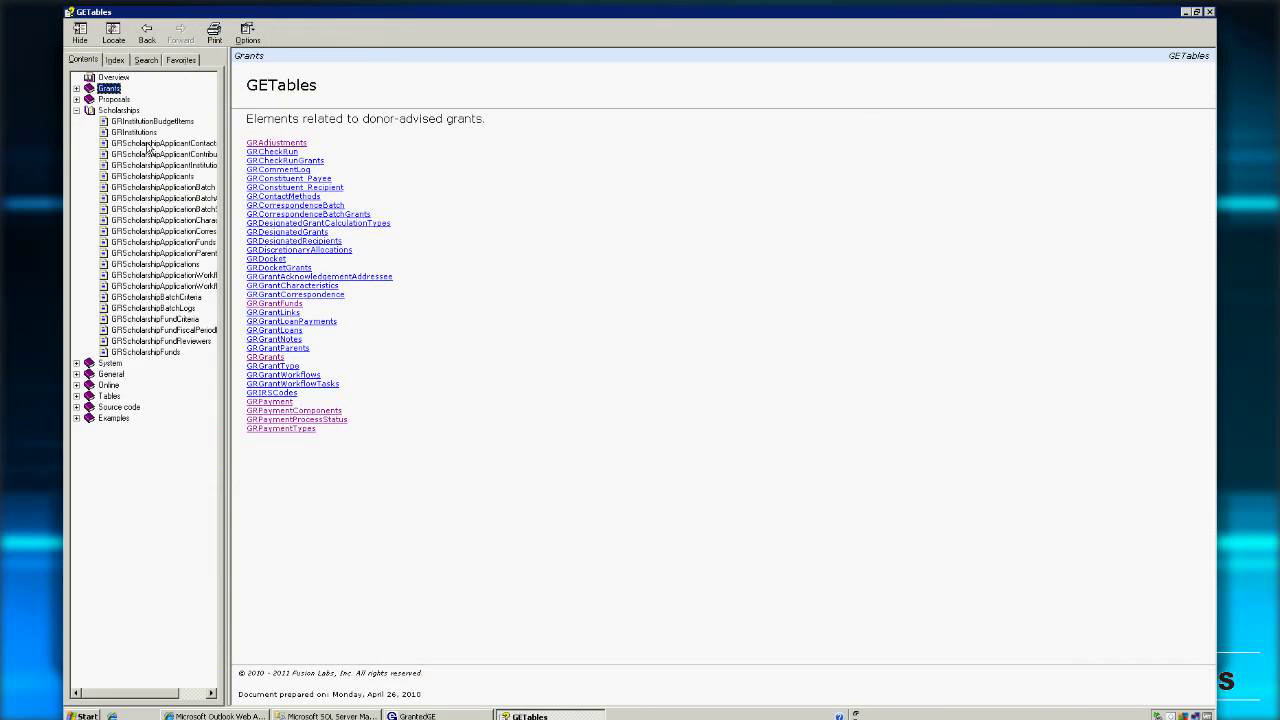
{"action": "left_click", "coordinate": [76, 110]}
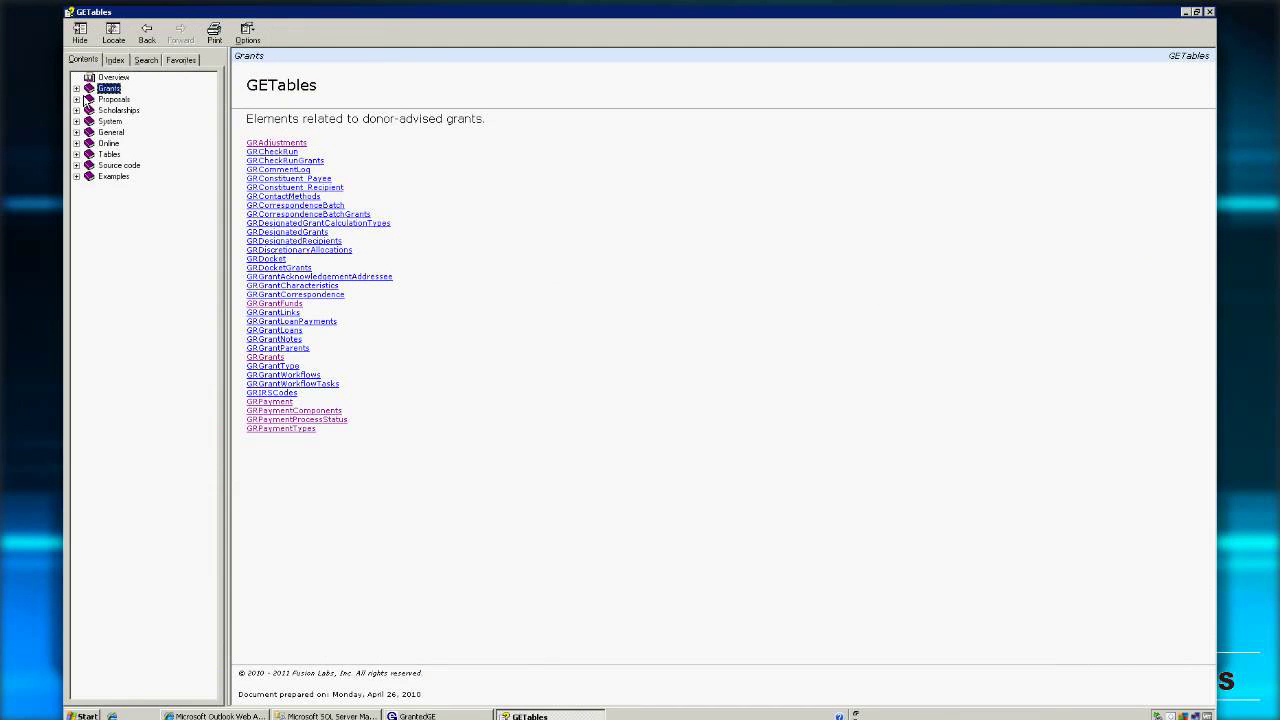
{"action": "left_click", "coordinate": [87, 90]}
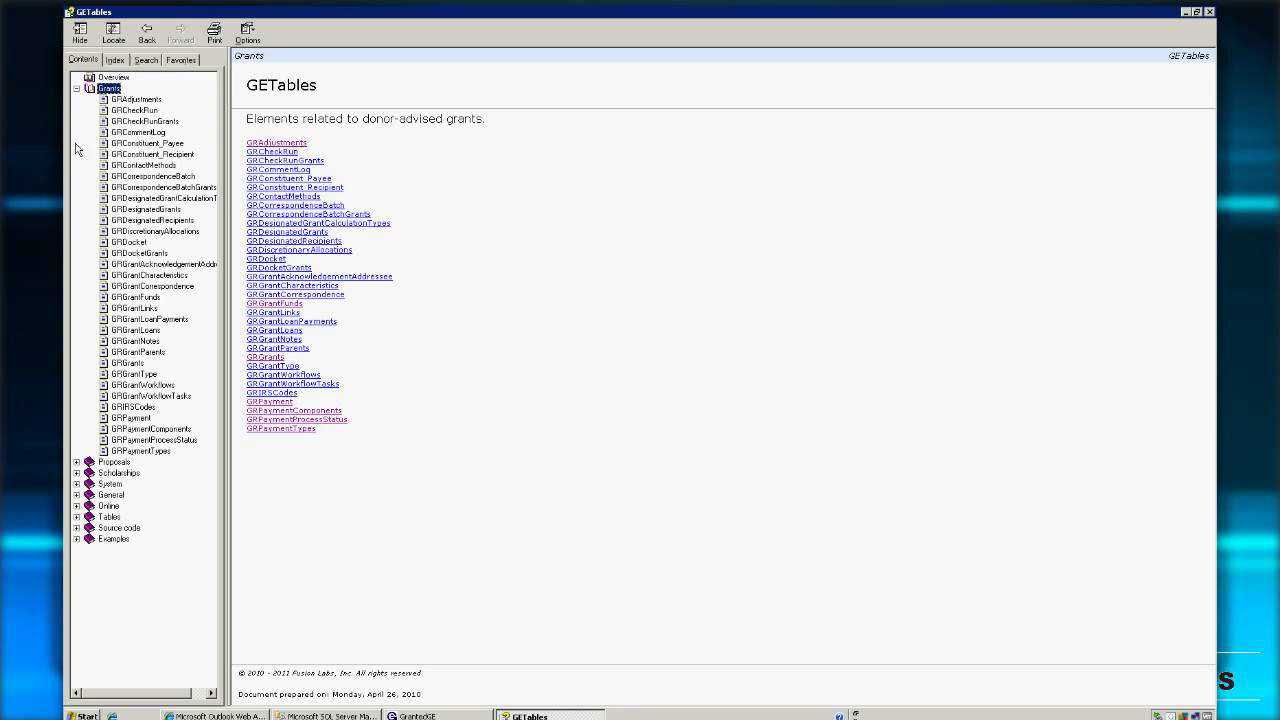
{"action": "left_click", "coordinate": [76, 88]}
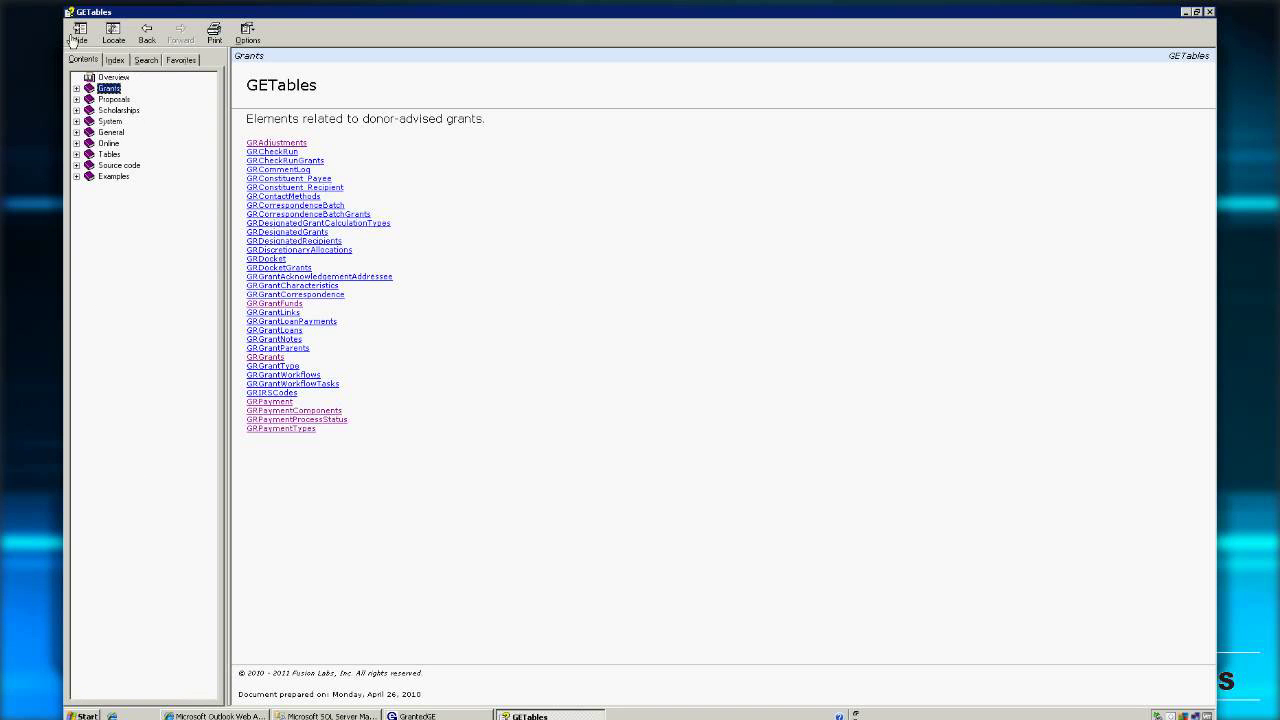
{"action": "key", "text": "Right"}
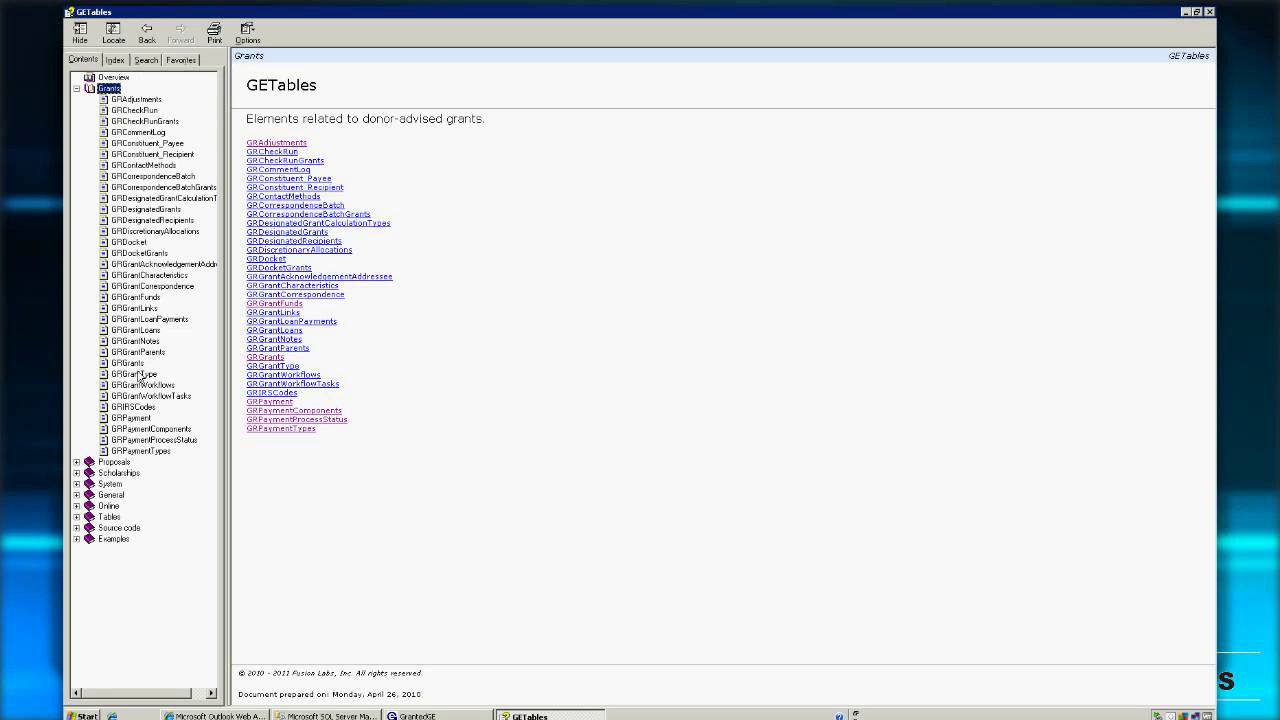
Open the GRGrants table reference and review its columns, constraints and linked tables
{"action": "left_click", "coordinate": [135, 364]}
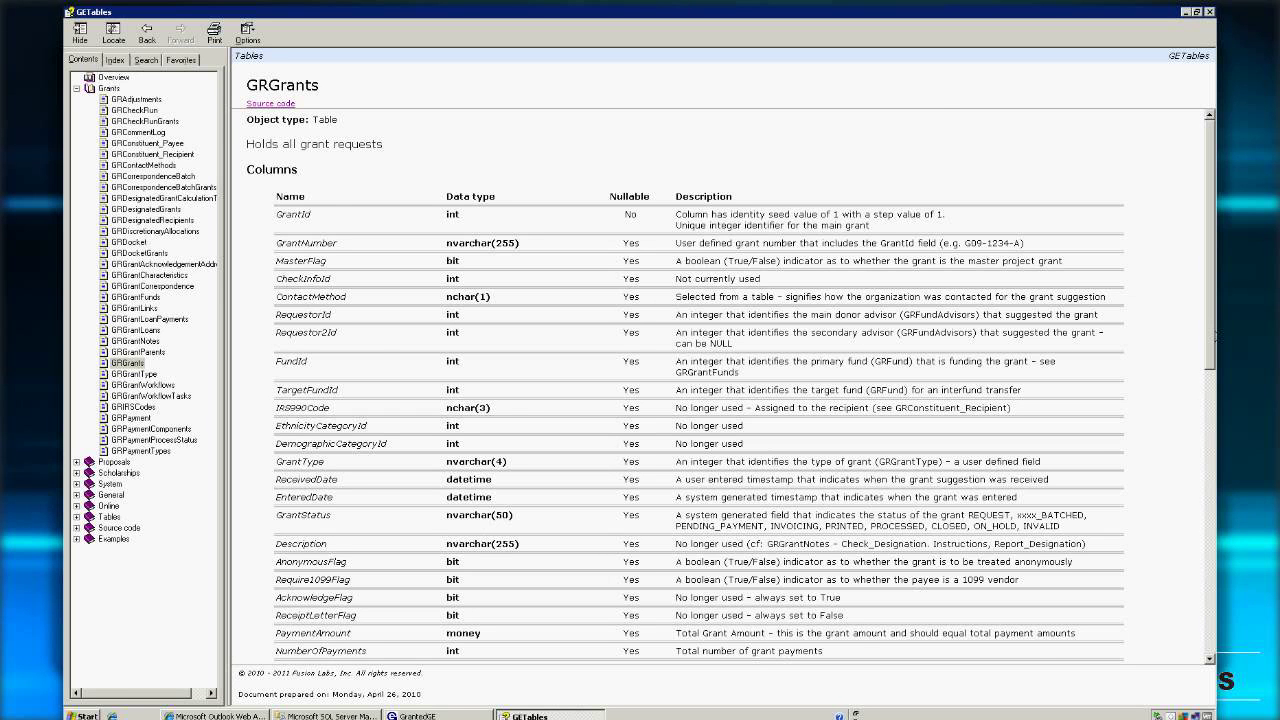
{"action": "scroll", "coordinate": [1214, 335], "scroll_direction": "down", "scroll_amount": 6}
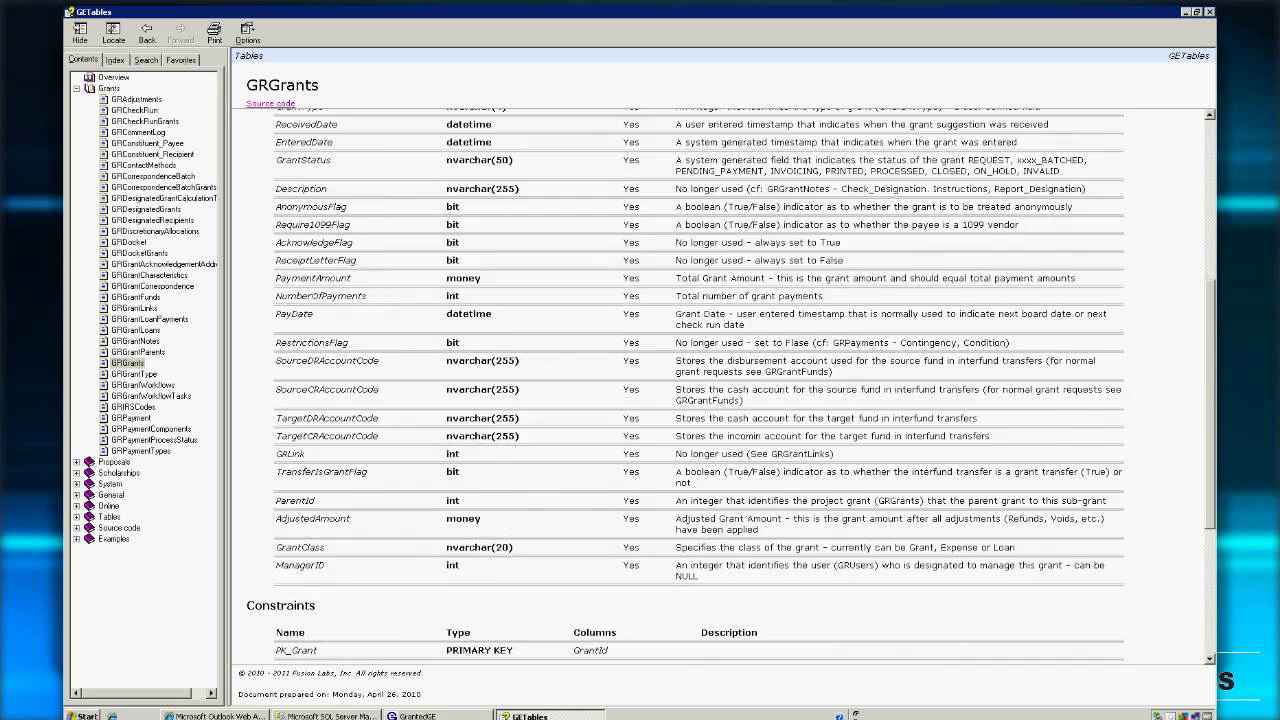
{"action": "scroll", "coordinate": [680, 380], "scroll_direction": "down", "scroll_amount": 4}
{"action": "scroll", "coordinate": [354, 474], "scroll_direction": "down", "scroll_amount": 1}
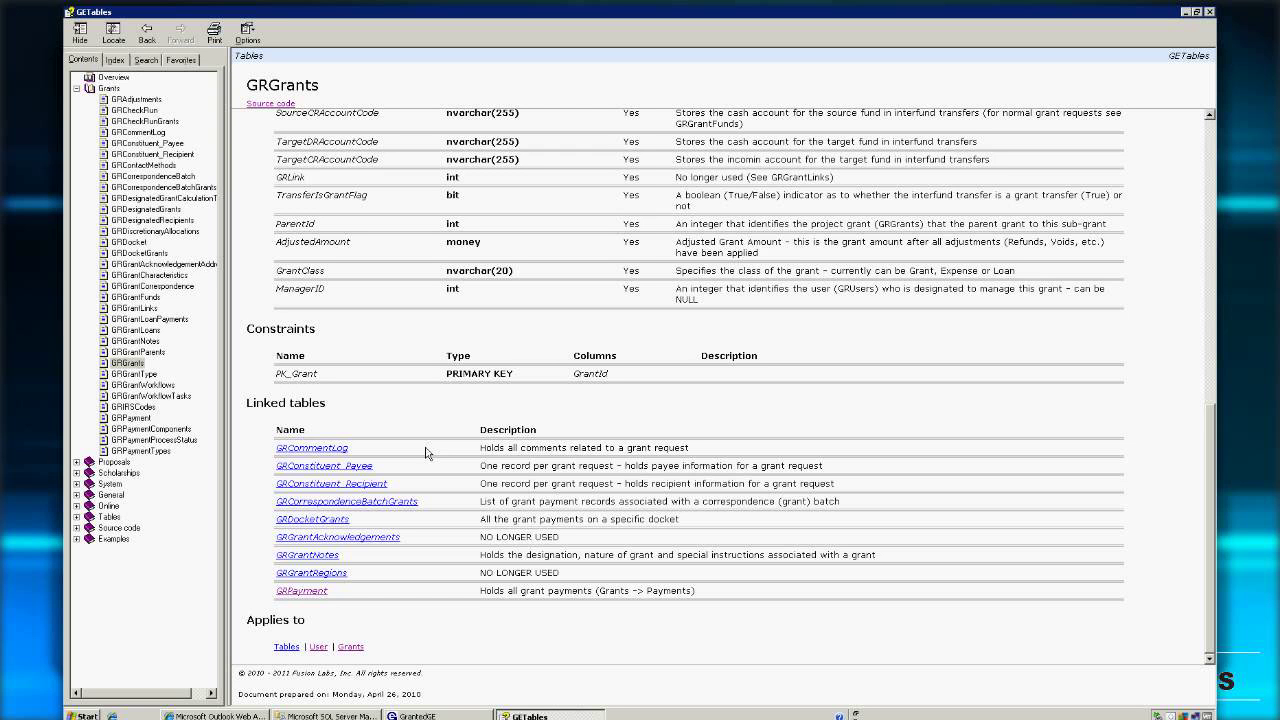
Open the linked GRGrantNotes reference, examine the NatureOfGrant column and its description, and collapse the Grants topic
{"action": "left_click", "coordinate": [306, 555]}
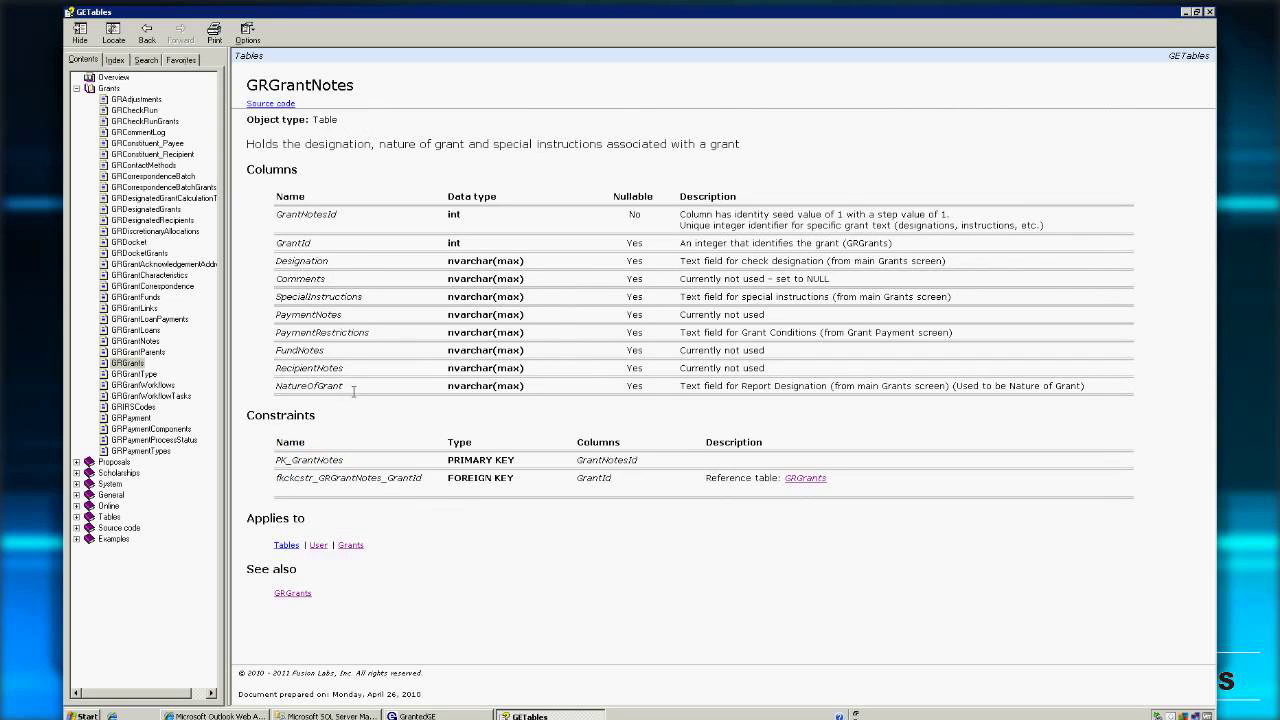
{"action": "left_click_drag", "start_coordinate": [346, 393], "coordinate": [276, 388]}
{"action": "left_click_drag", "start_coordinate": [742, 388], "coordinate": [936, 398]}
{"action": "left_click", "coordinate": [587, 387]}
{"action": "left_click", "coordinate": [88, 89]}
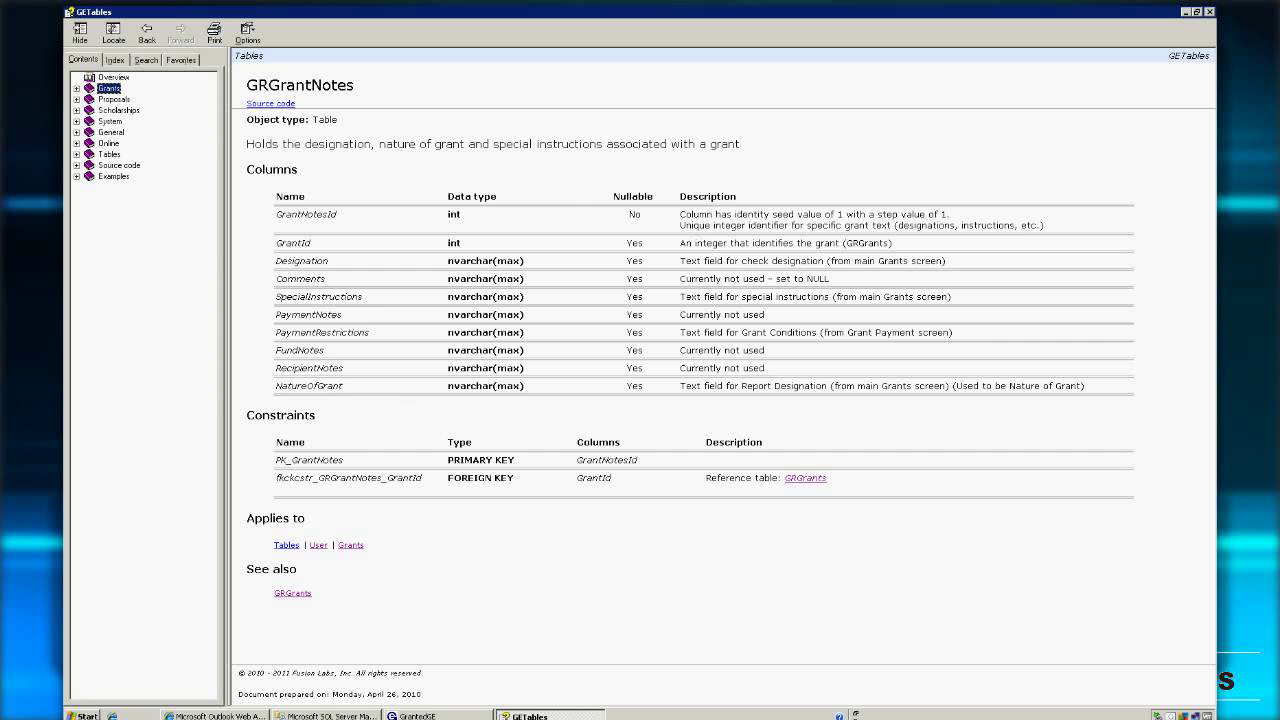
Switch to SQL Server Management Studio and collapse the Tables folder of the Grants_4.0.0 database
{"action": "left_click", "coordinate": [327, 716]}
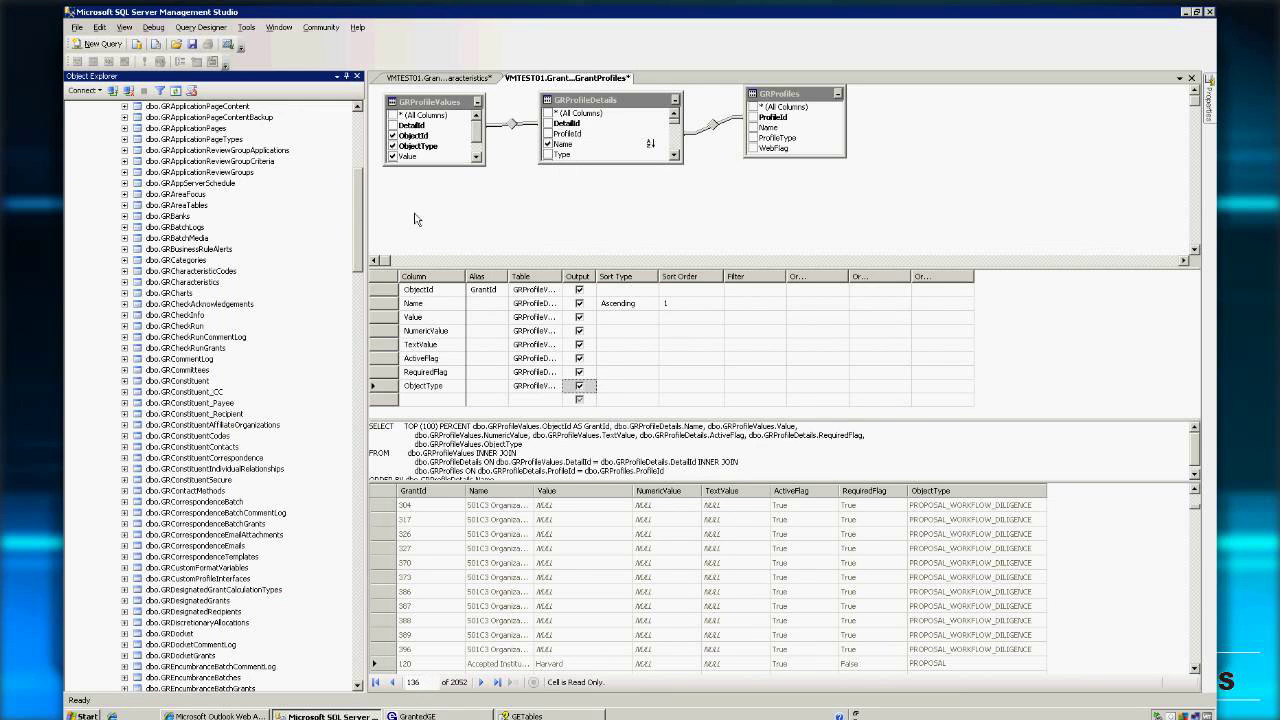
{"action": "scroll", "coordinate": [369, 176], "scroll_direction": "up", "scroll_amount": 2}
{"action": "scroll", "coordinate": [369, 176], "scroll_direction": "up", "scroll_amount": 7}
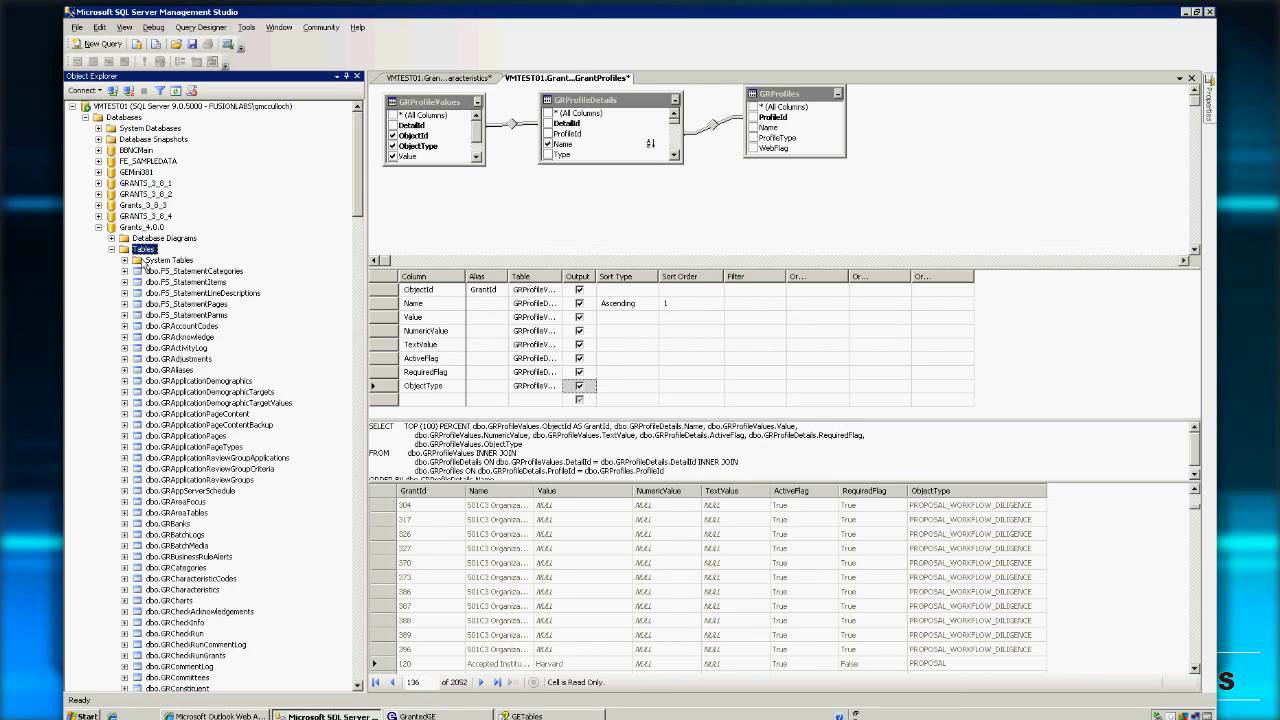
{"action": "left_click", "coordinate": [112, 249]}
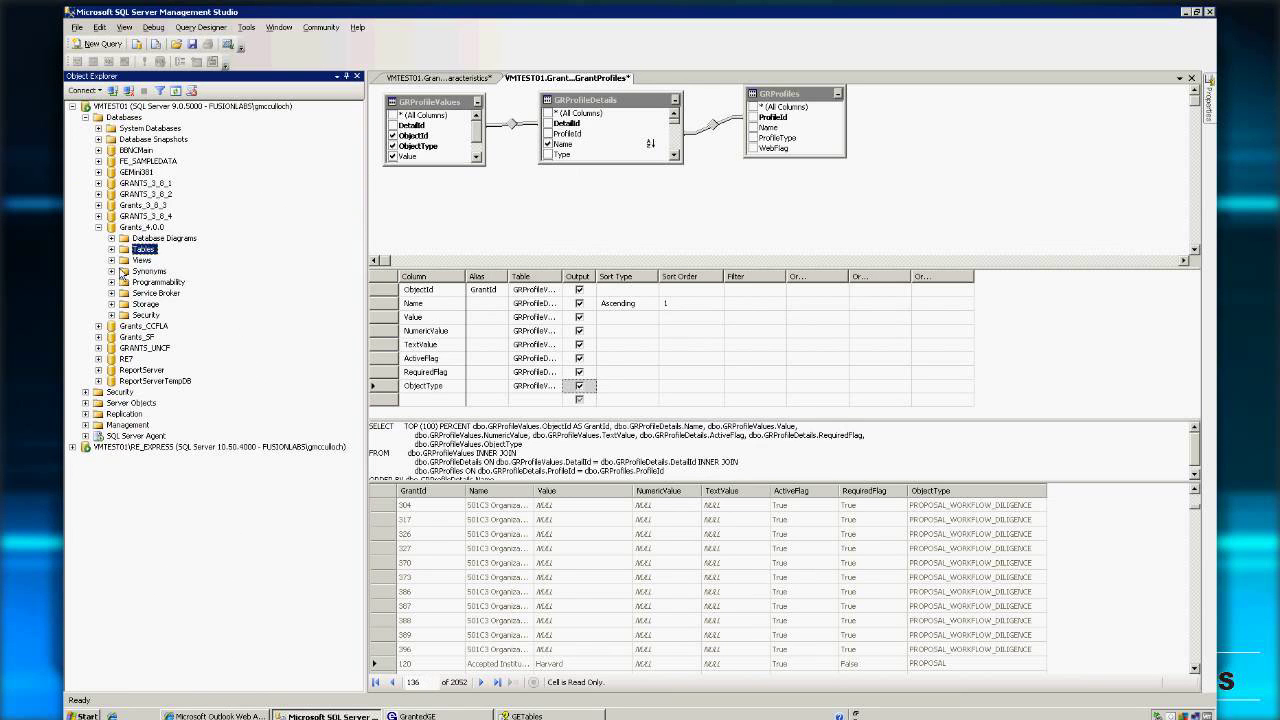
Expand the Views folder of Grants_4.0.0 and look through its query and report views
{"action": "left_click", "coordinate": [124, 260]}
{"action": "double_click", "coordinate": [121, 263]}
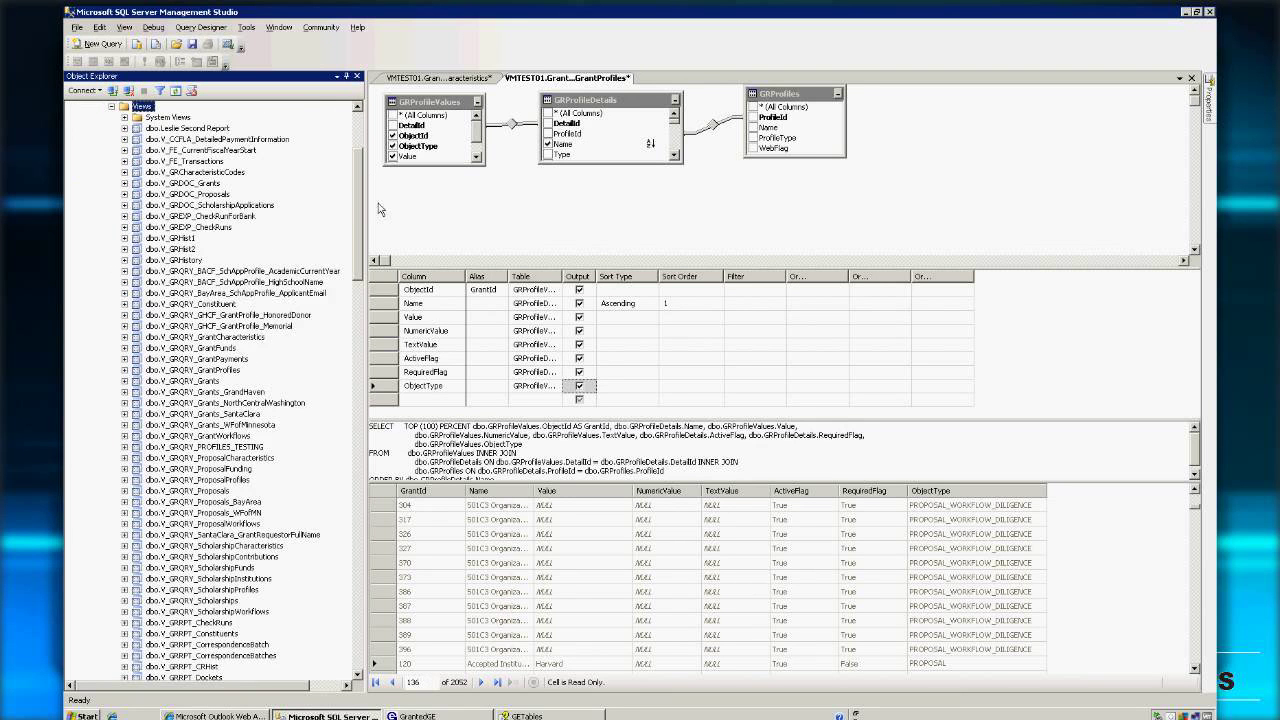
{"action": "left_click_drag", "start_coordinate": [358, 217], "coordinate": [358, 268]}
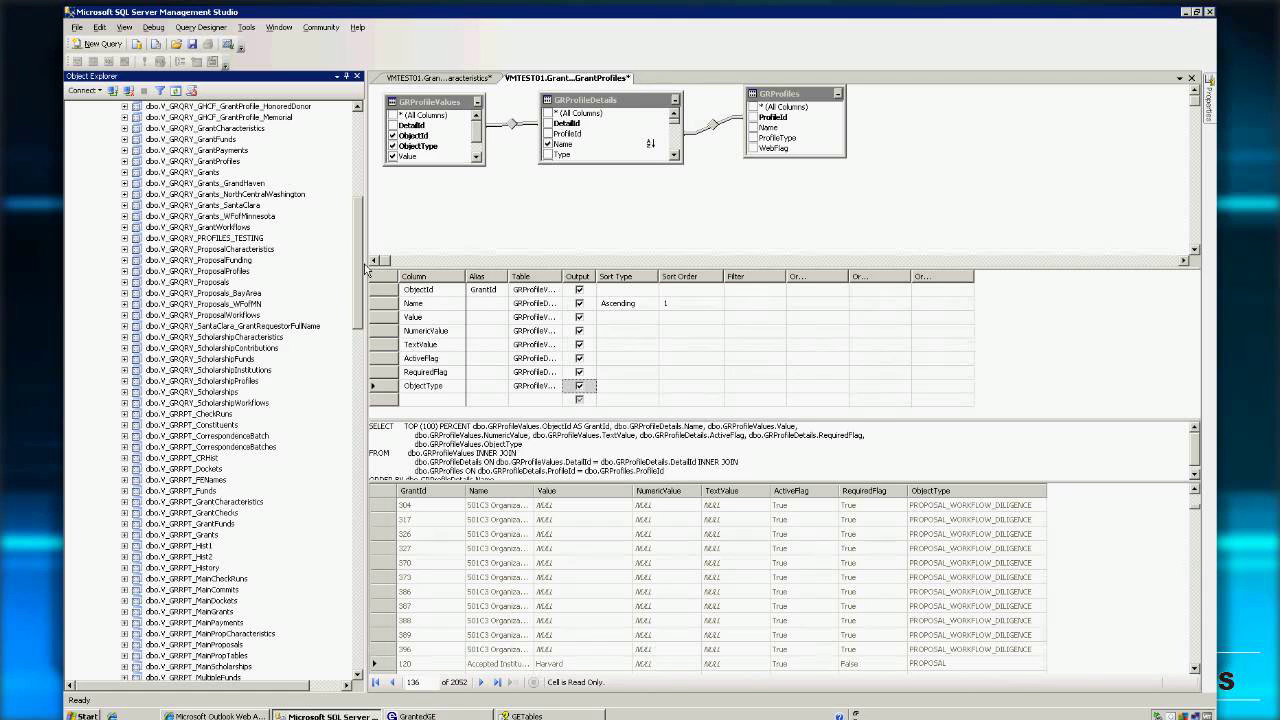
{"action": "scroll", "coordinate": [366, 270], "scroll_direction": "up", "scroll_amount": 3}
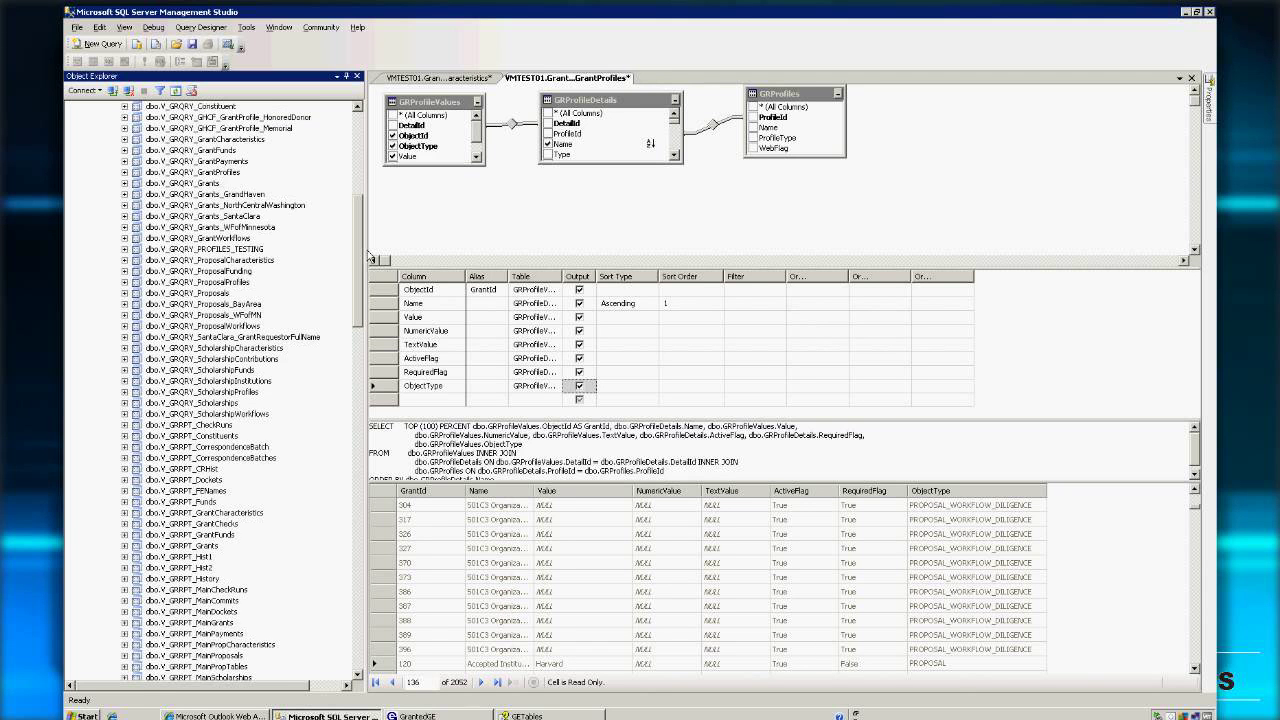
{"action": "scroll", "coordinate": [369, 242], "scroll_direction": "up", "scroll_amount": 1}
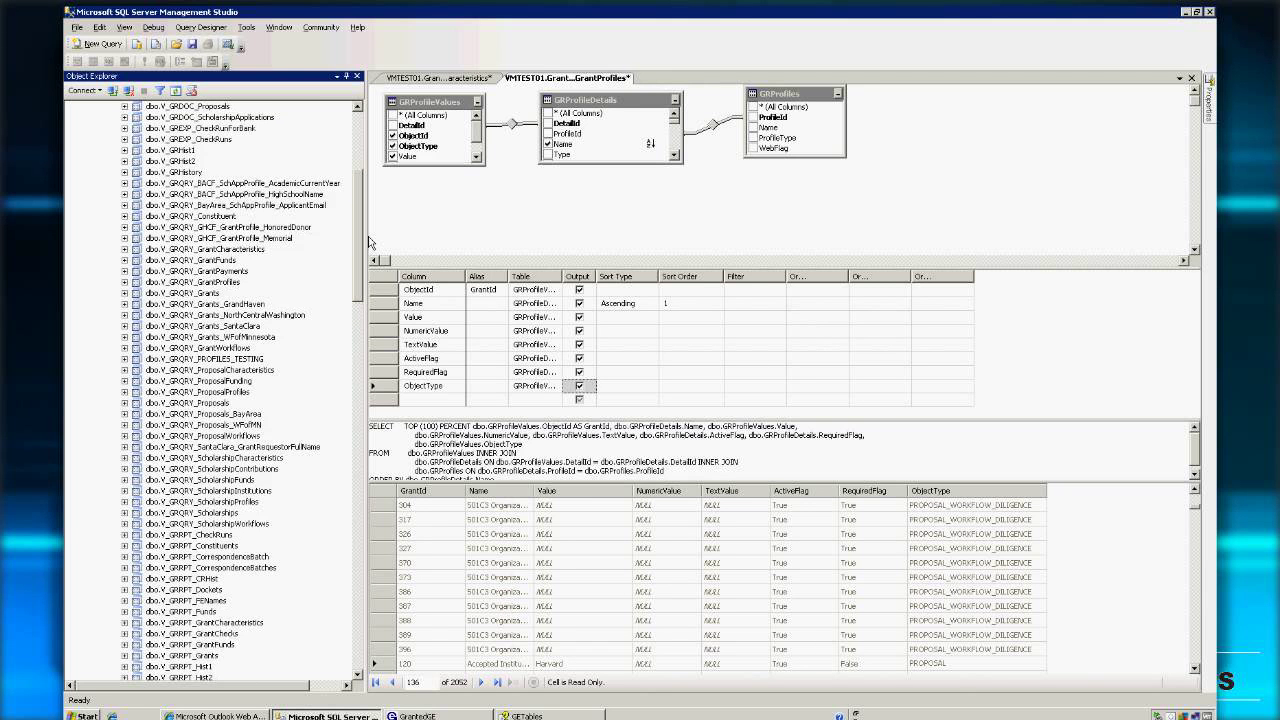
{"action": "left_click_drag", "start_coordinate": [369, 242], "coordinate": [362, 268]}
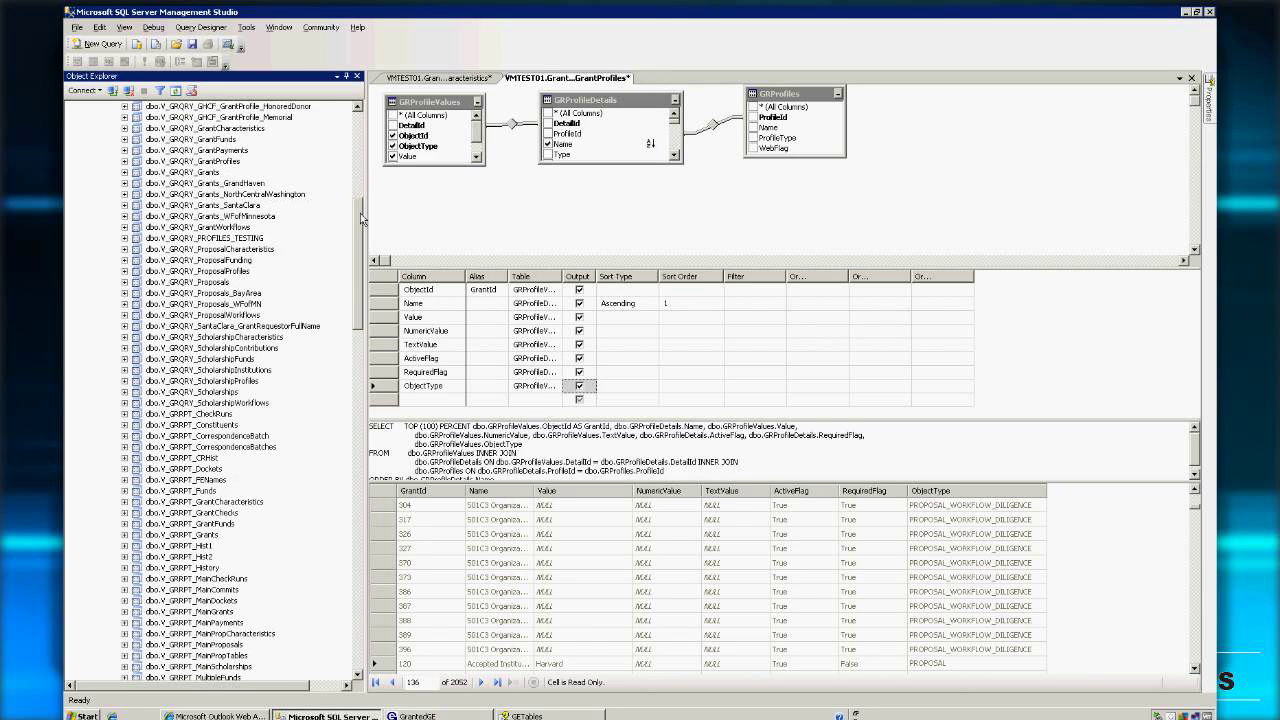
{"action": "left_click_drag", "start_coordinate": [363, 121], "coordinate": [363, 114]}
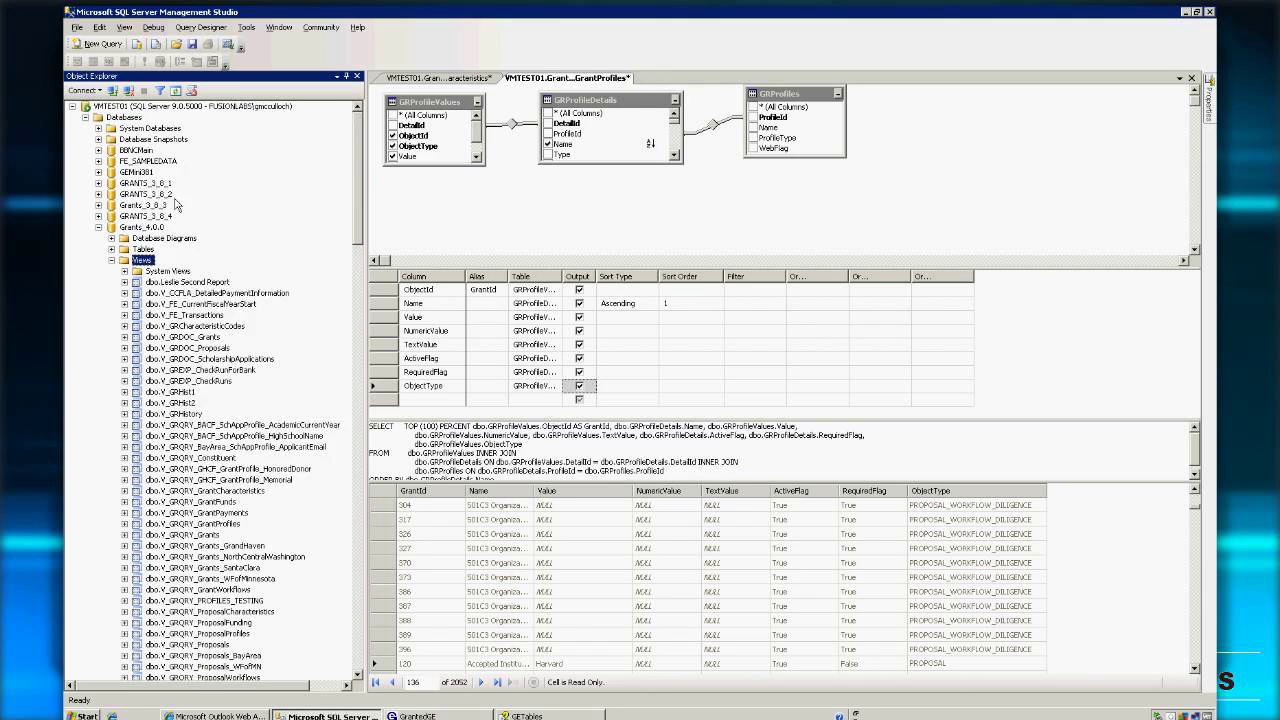
Compare the Tables list with the Views list in Grants_4.0.0 and collapse both folders
{"action": "left_click", "coordinate": [113, 250]}
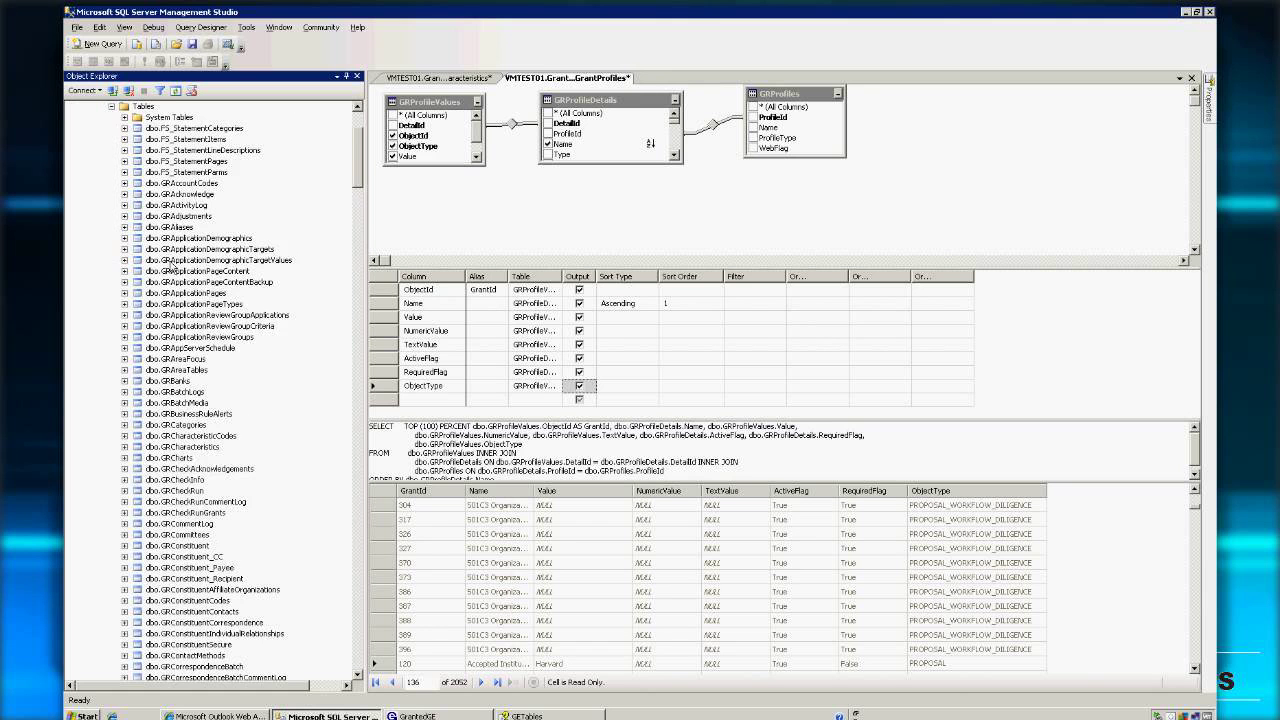
{"action": "left_click", "coordinate": [112, 107]}
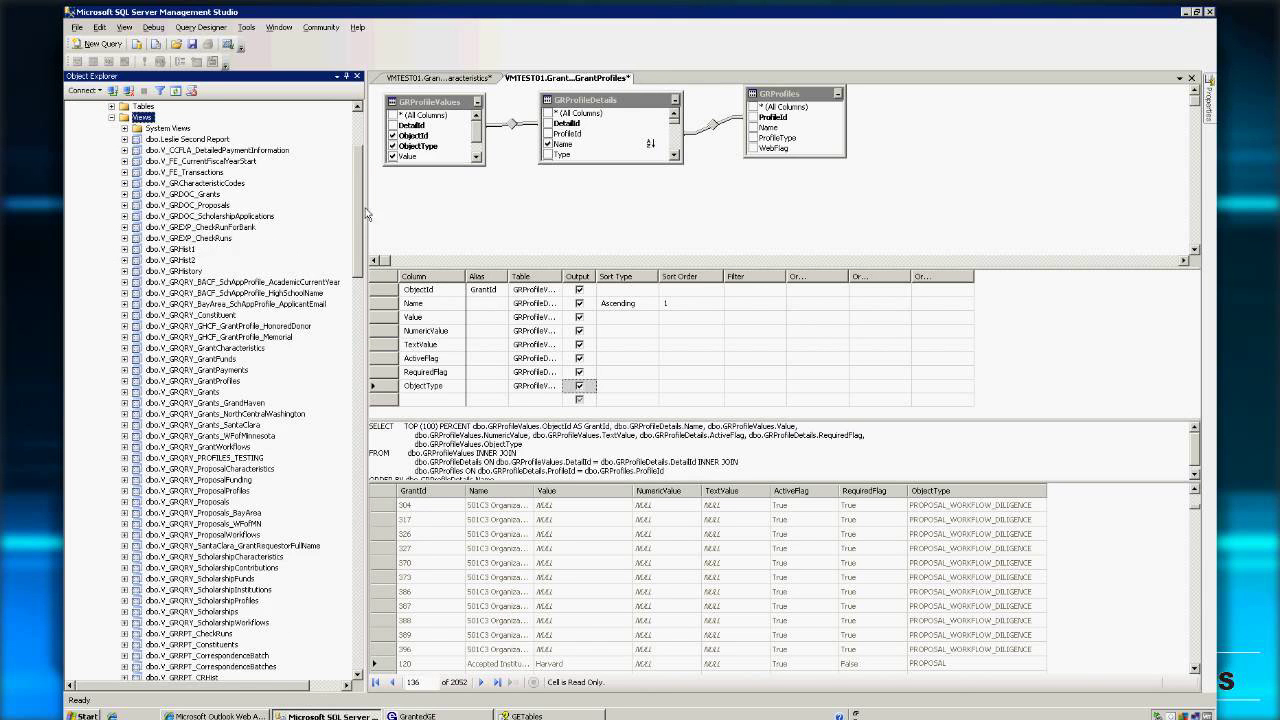
{"action": "scroll", "coordinate": [366, 233], "scroll_direction": "down", "scroll_amount": 3}
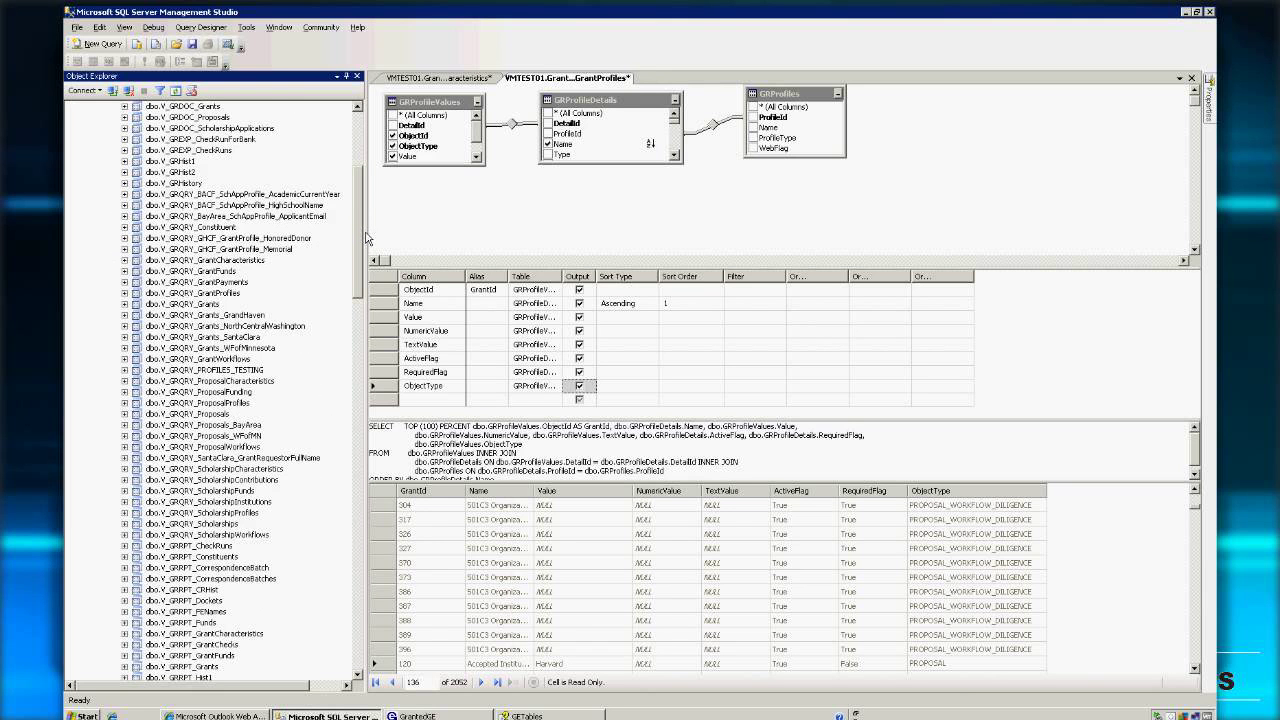
{"action": "left_click_drag", "start_coordinate": [366, 236], "coordinate": [364, 270]}
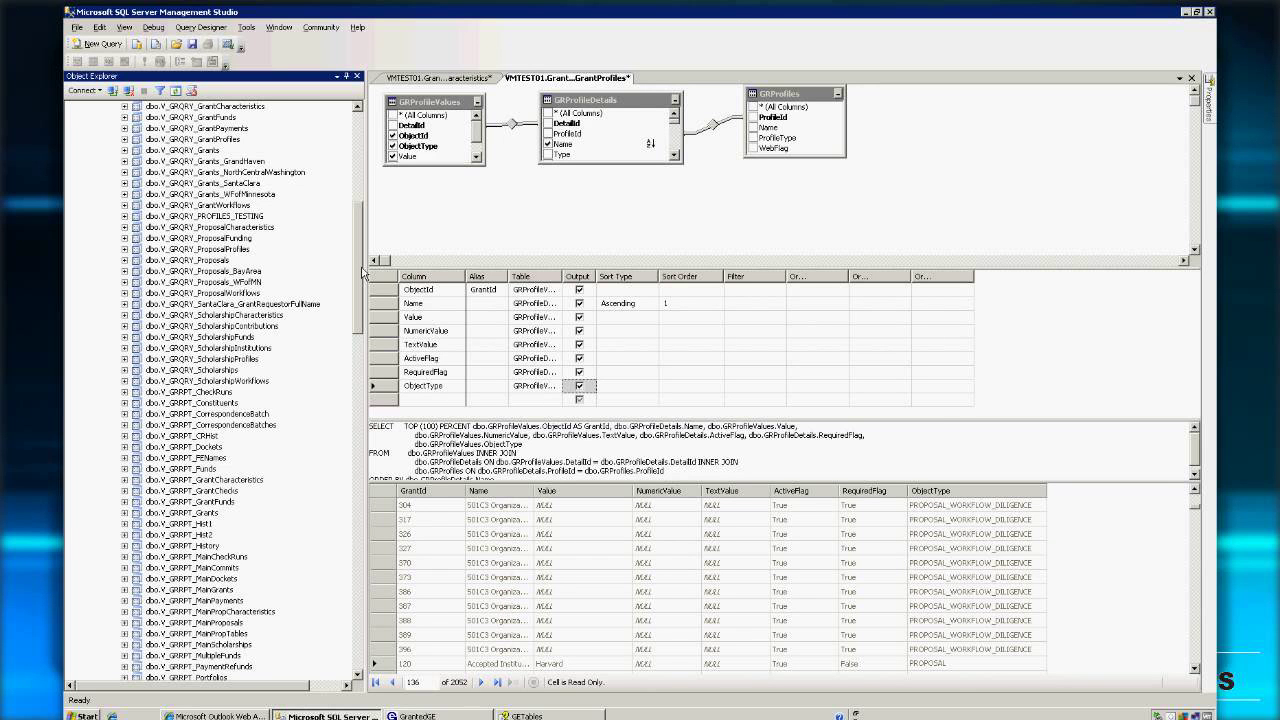
{"action": "left_click_drag", "start_coordinate": [364, 272], "coordinate": [115, 276]}
{"action": "key", "text": "Left"}
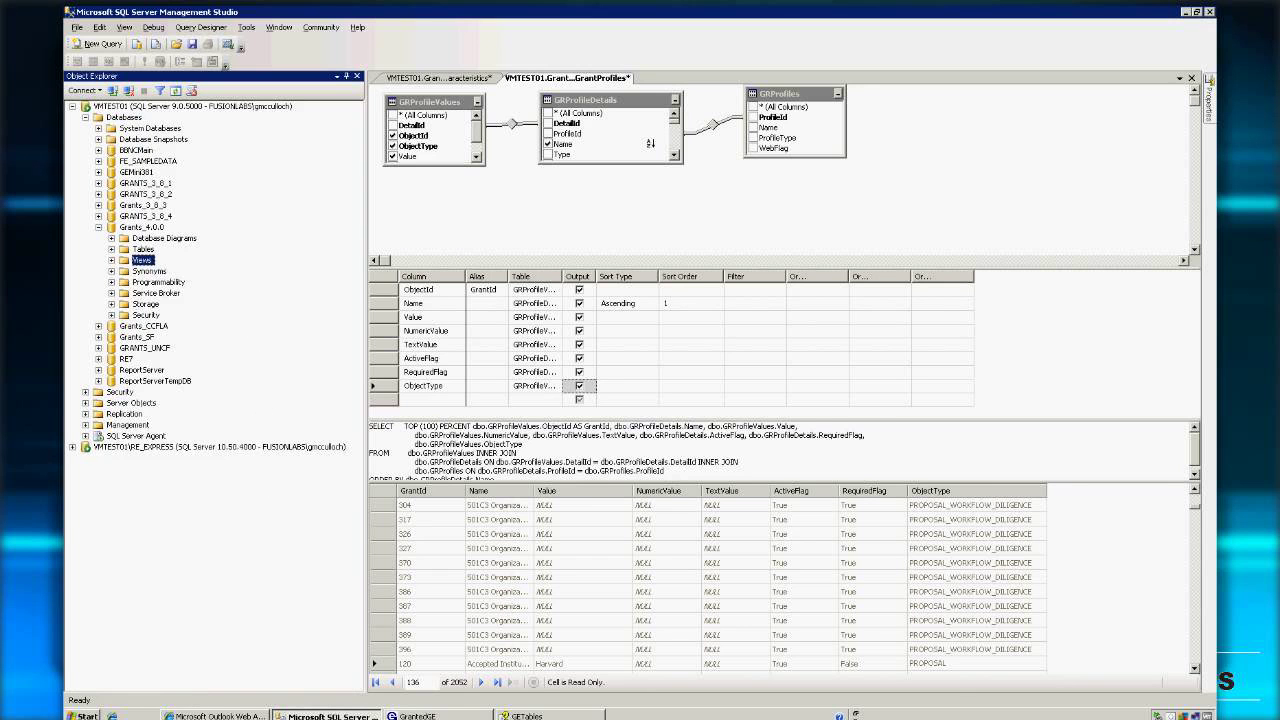
Switch to GrantedGE and start a new query from the query manager
{"action": "key", "text": "alt+Tab"}
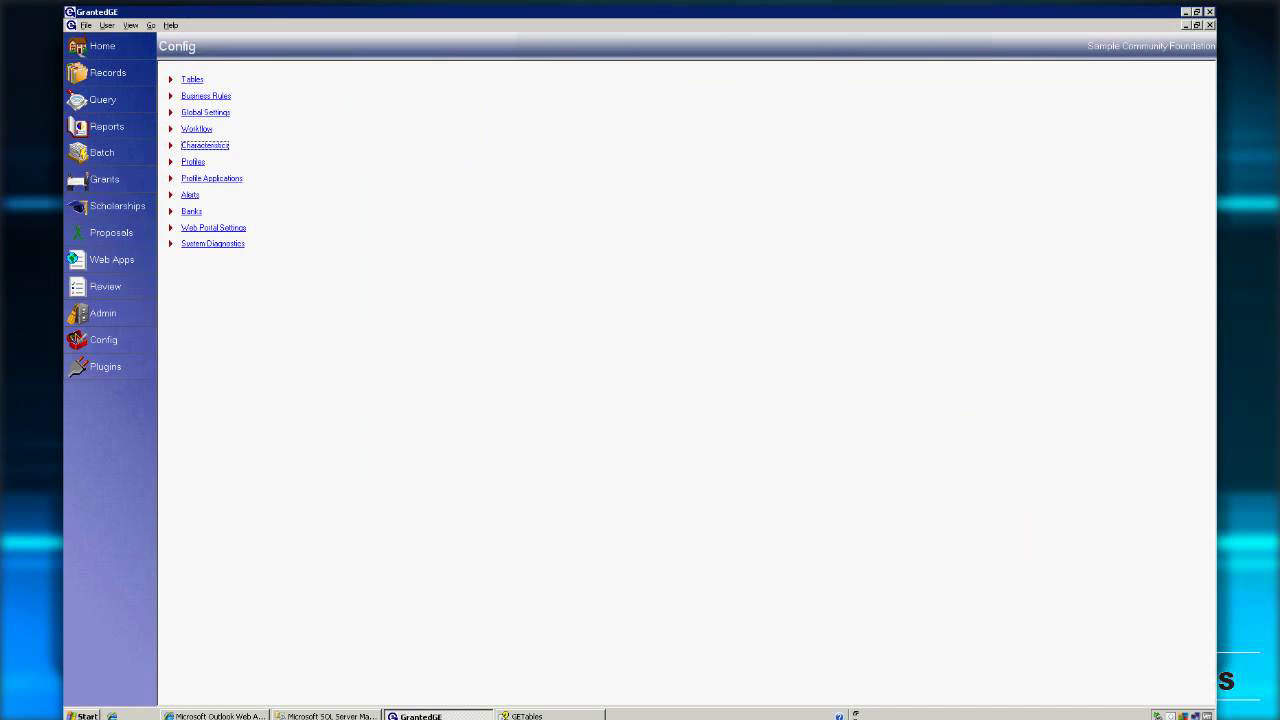
{"action": "left_click", "coordinate": [116, 108]}
{"action": "left_click", "coordinate": [200, 73]}
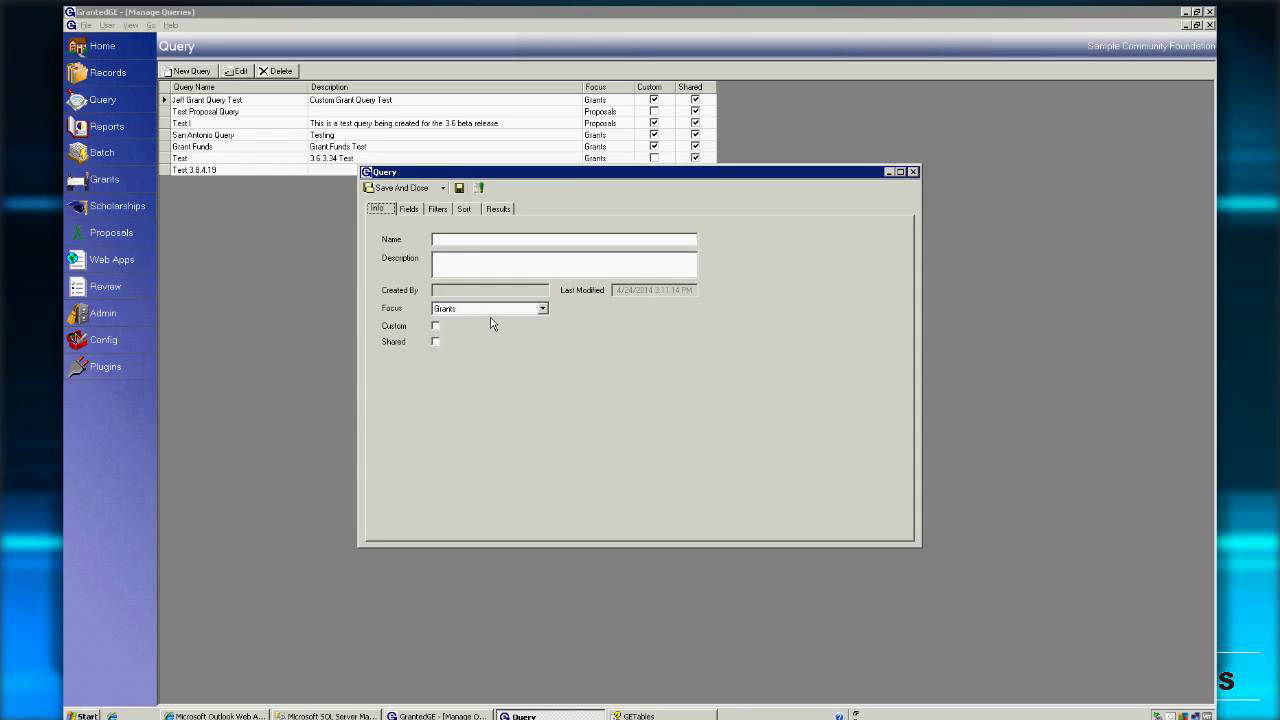
Convert the new Grants query to a custom query, confirm the conversion, and select its entire SQL statement in the results
{"action": "left_click", "coordinate": [437, 328]}
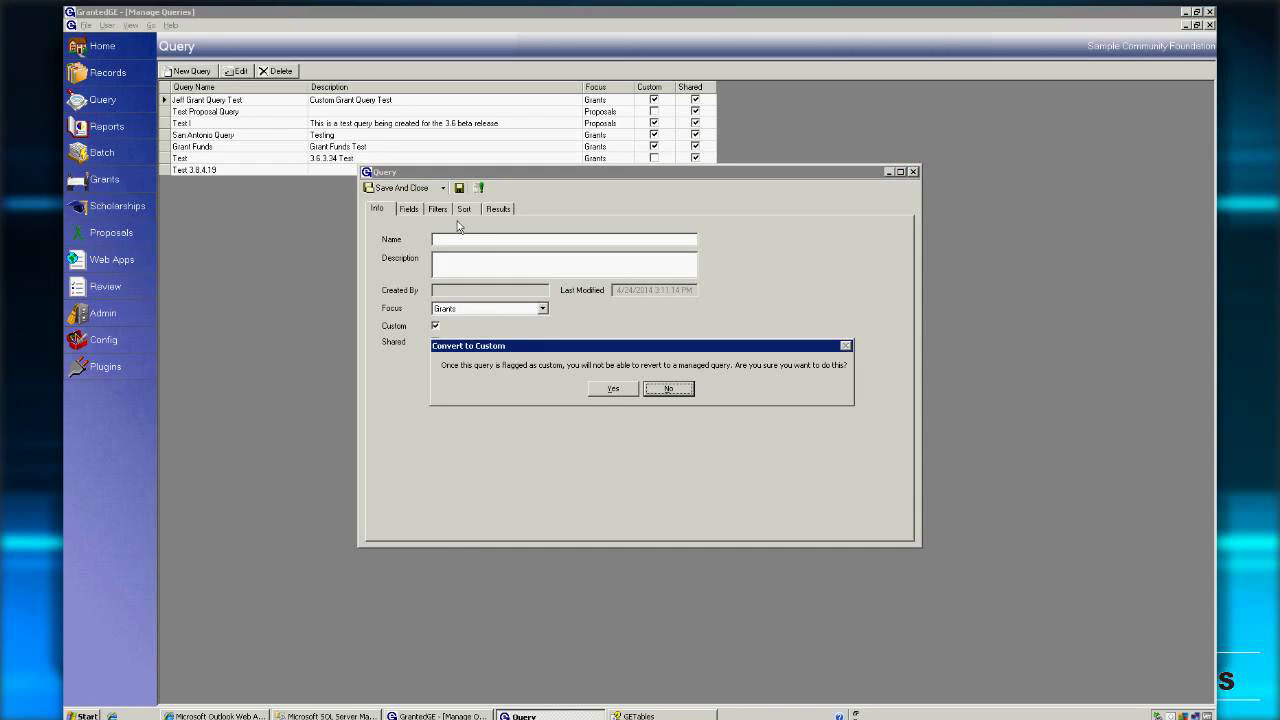
{"action": "left_click", "coordinate": [626, 390]}
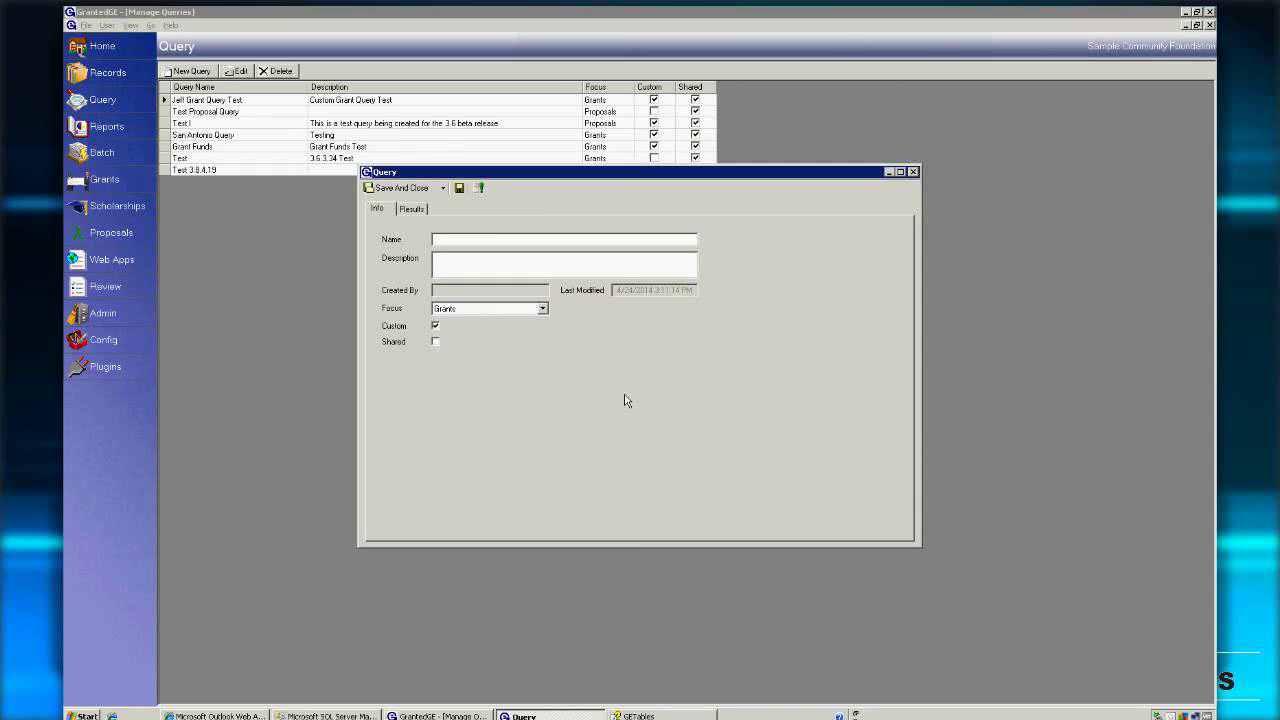
{"action": "left_click", "coordinate": [430, 214]}
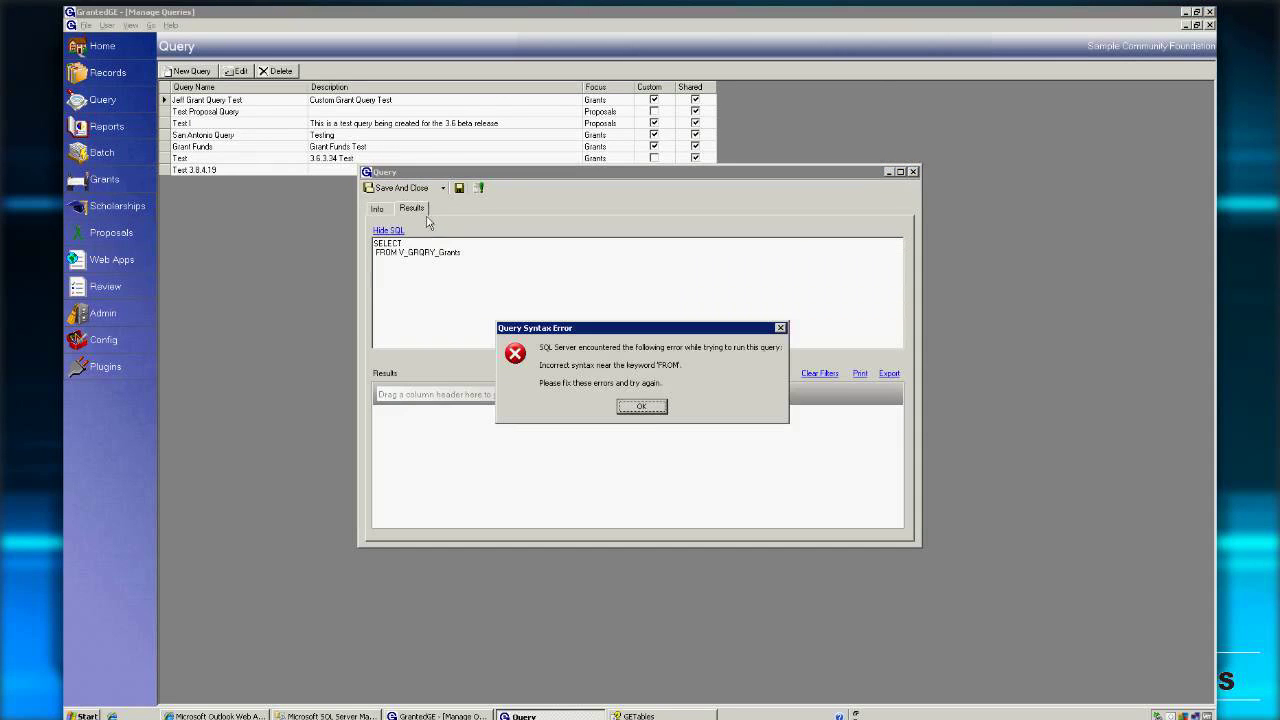
{"action": "left_click", "coordinate": [648, 410]}
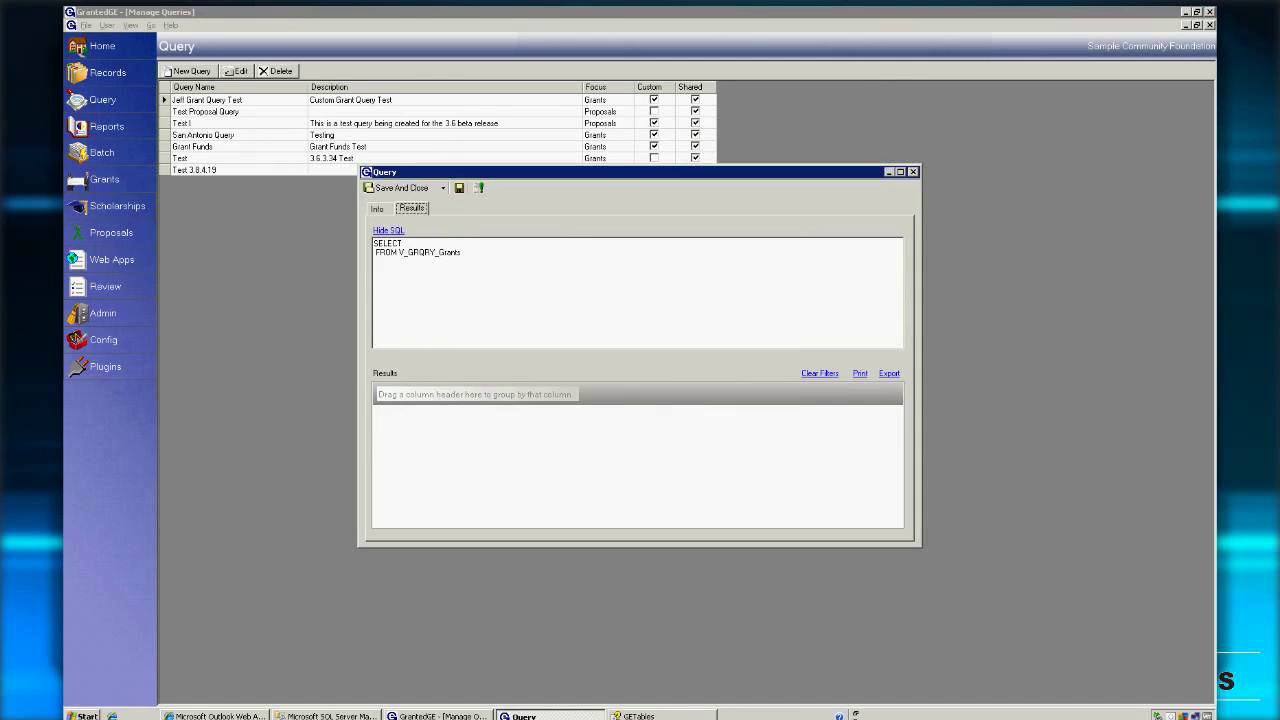
{"action": "key", "text": "alt+Tab"}
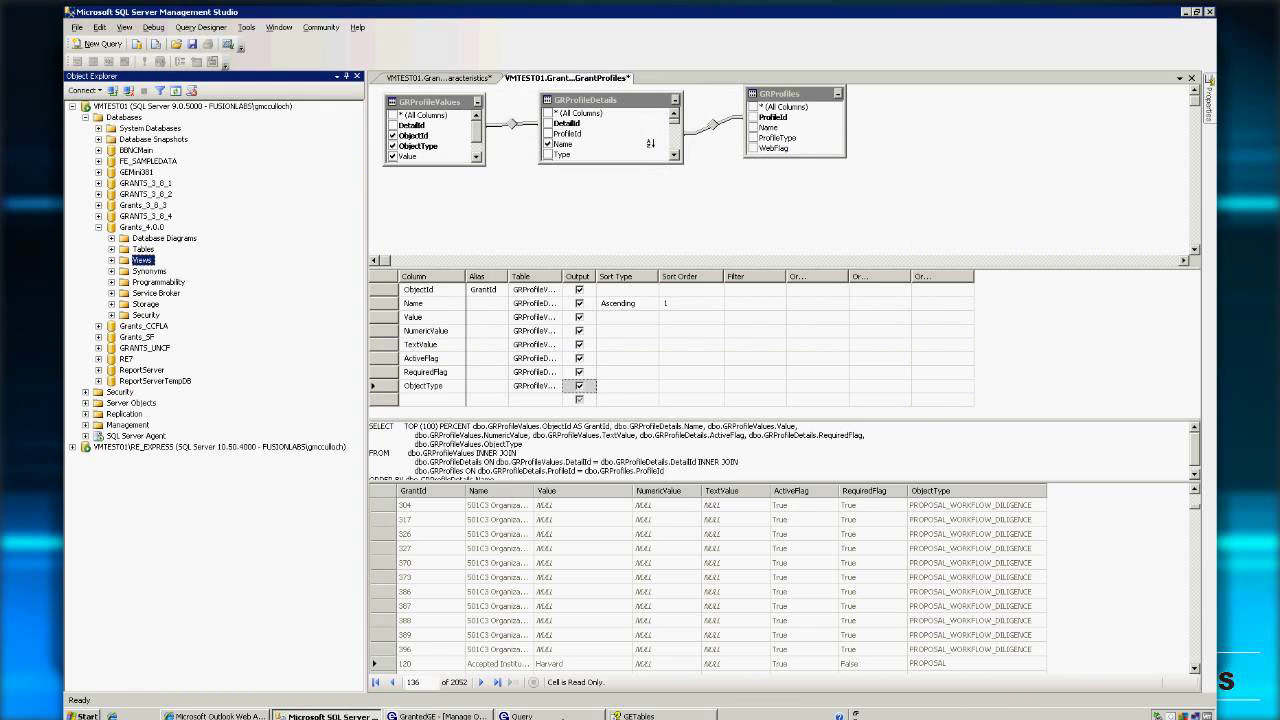
{"action": "key", "text": "alt+Tab"}
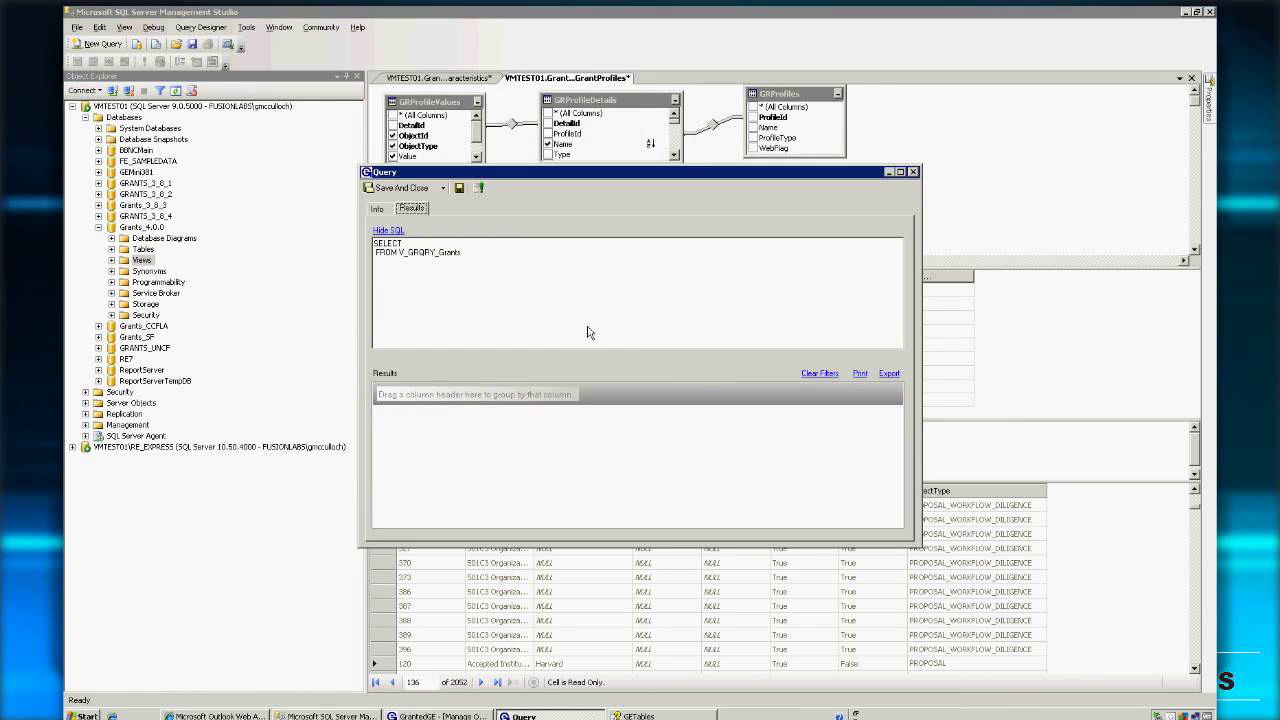
{"action": "key", "text": "ctrl+a"}
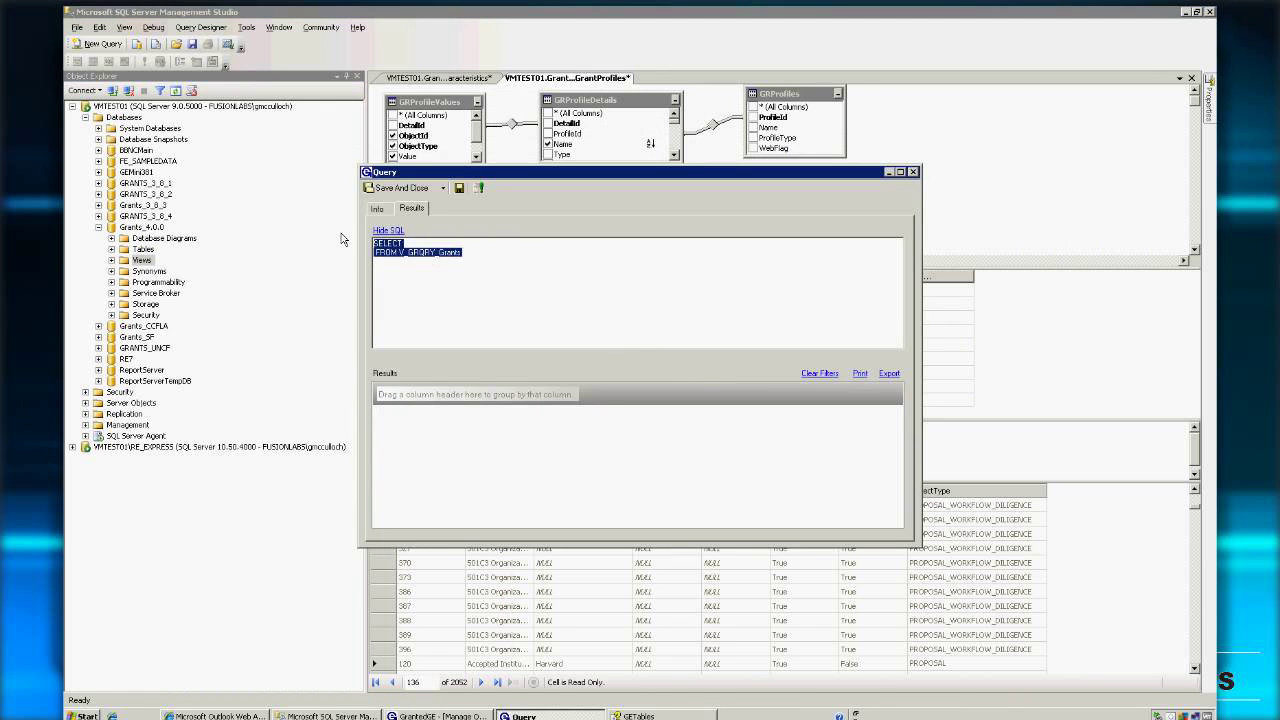
Switch to SQL Server Management Studio and start a new view in the Grants_4.0.0 database
{"action": "left_click", "coordinate": [913, 172]}
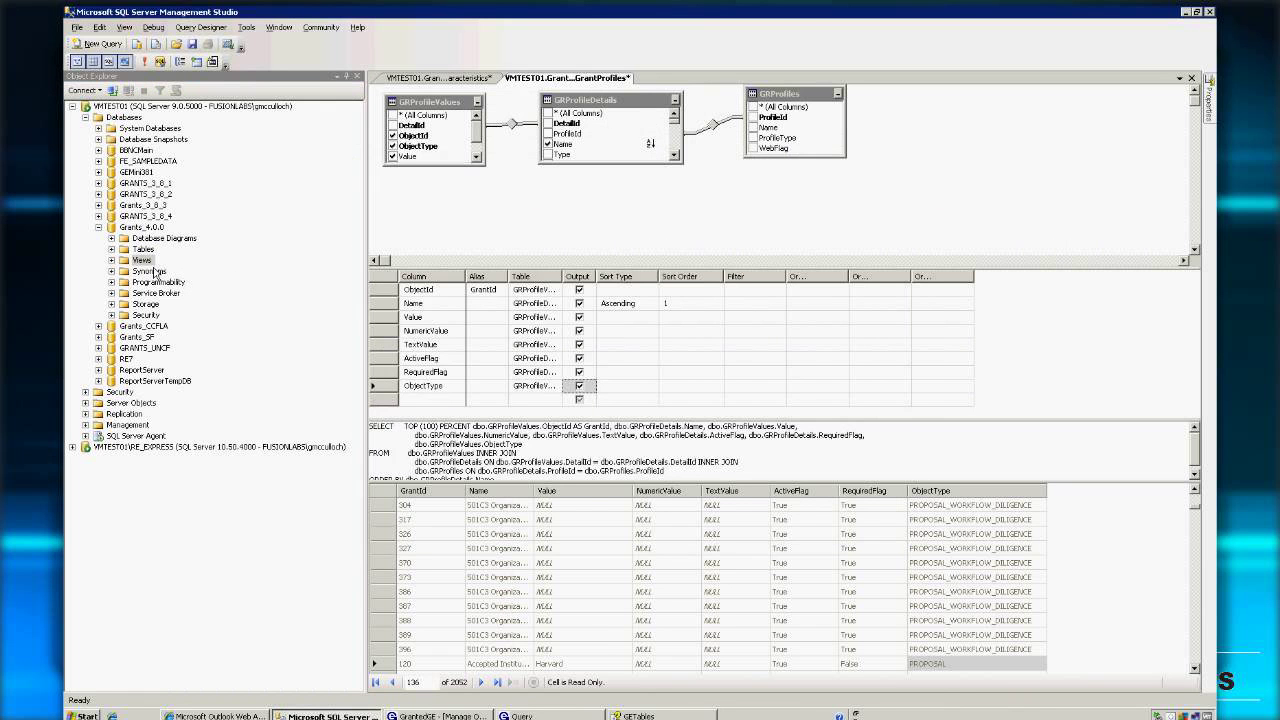
{"action": "left_click", "coordinate": [142, 227]}
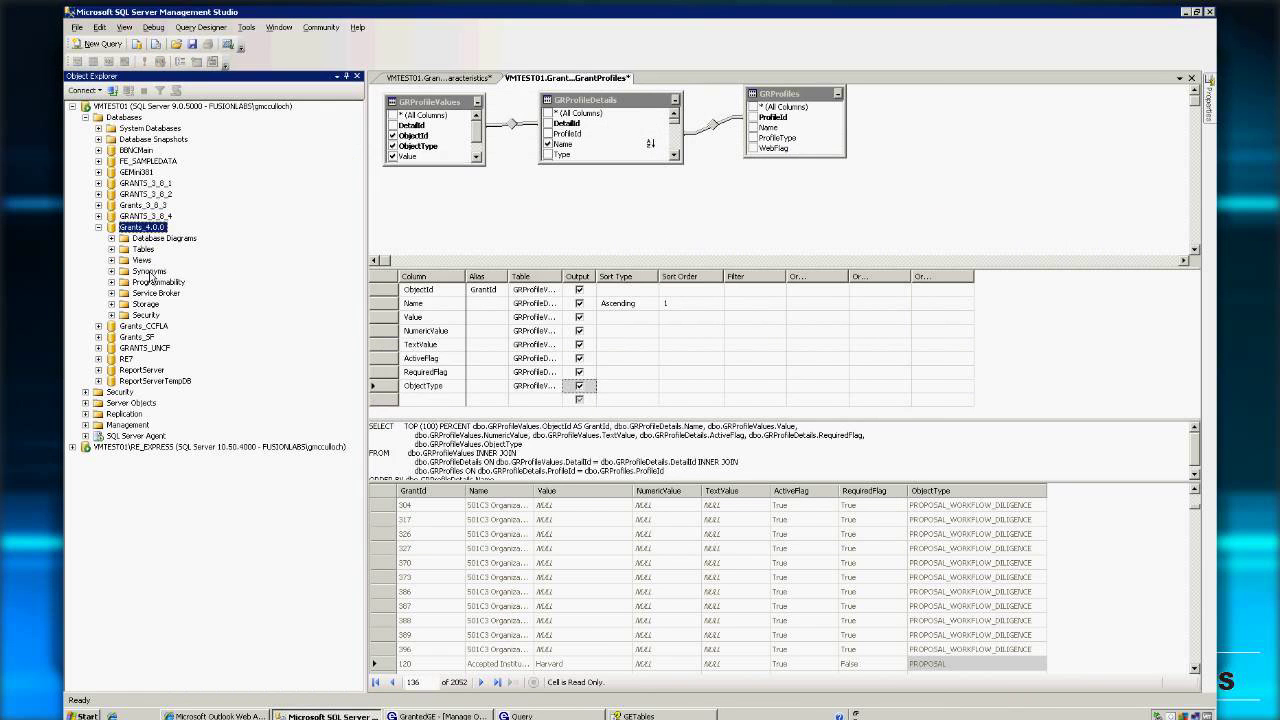
{"action": "right_click", "coordinate": [143, 261]}
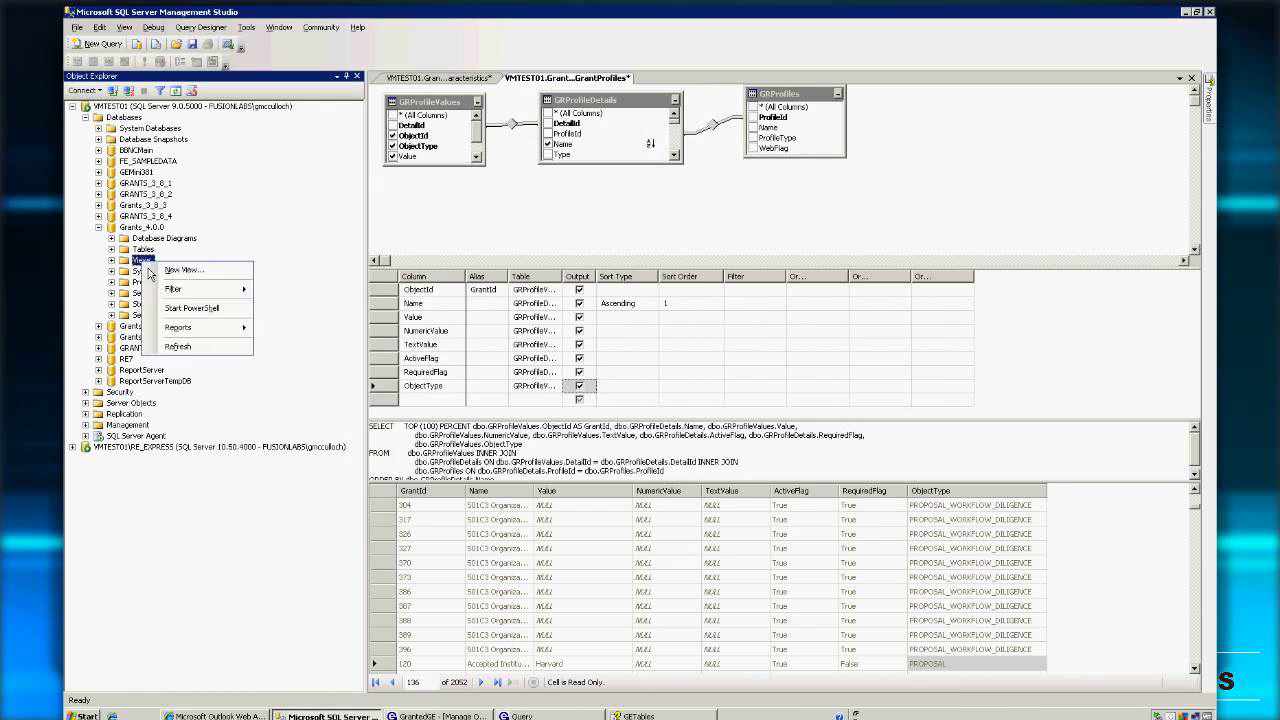
{"action": "left_click", "coordinate": [184, 269]}
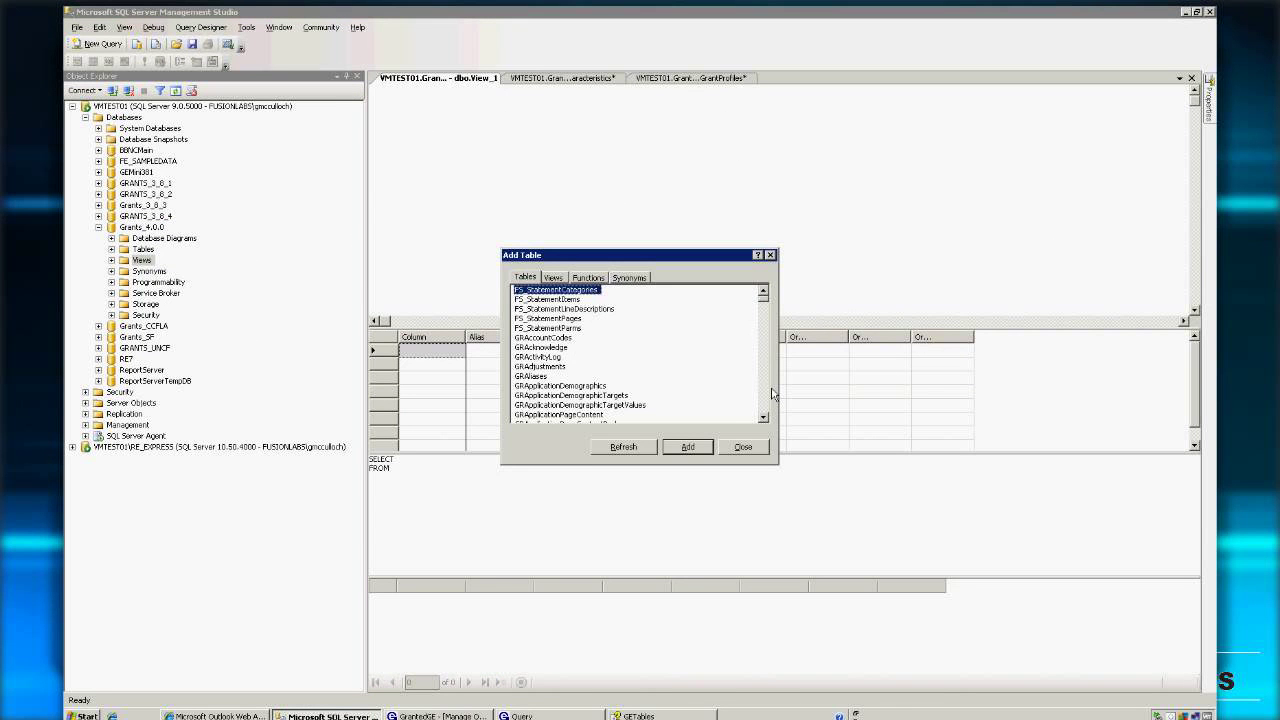
Add the GRGrants and GRGrantNotes tables to the new view and finish adding tables
{"action": "scroll", "coordinate": [772, 393], "scroll_direction": "down", "scroll_amount": 10}
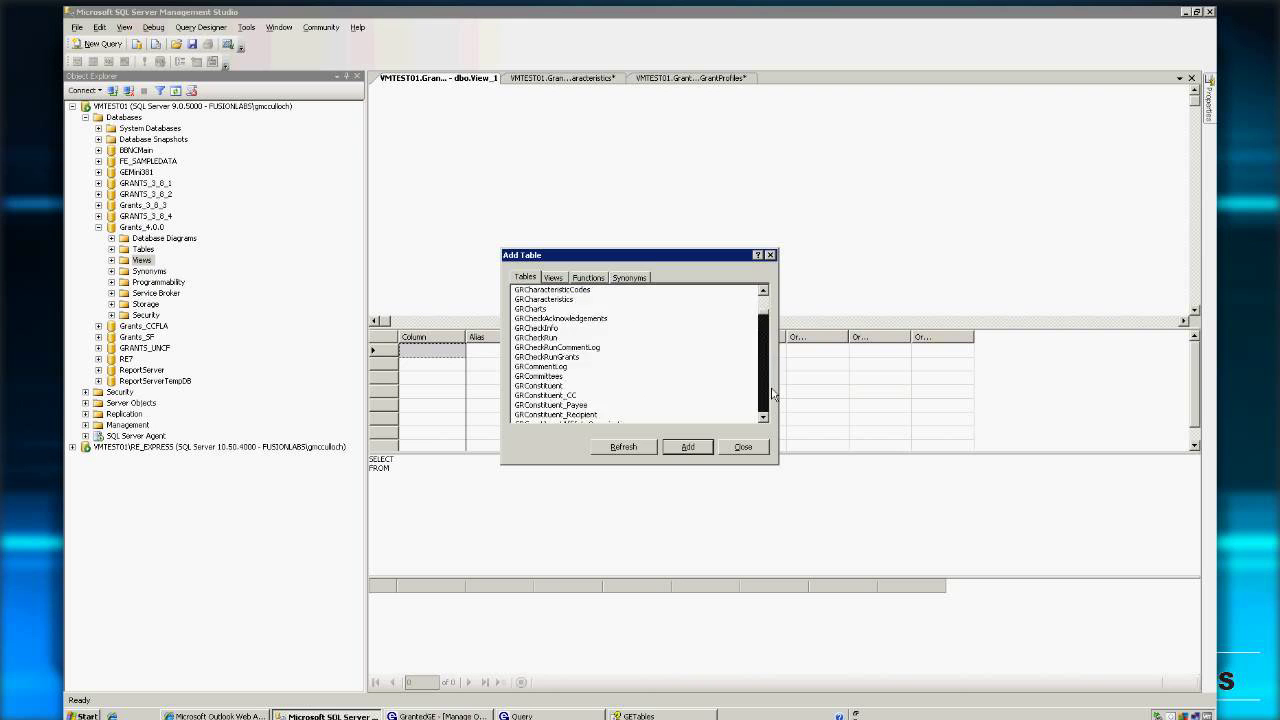
{"action": "scroll", "coordinate": [772, 393], "scroll_direction": "down", "scroll_amount": 5}
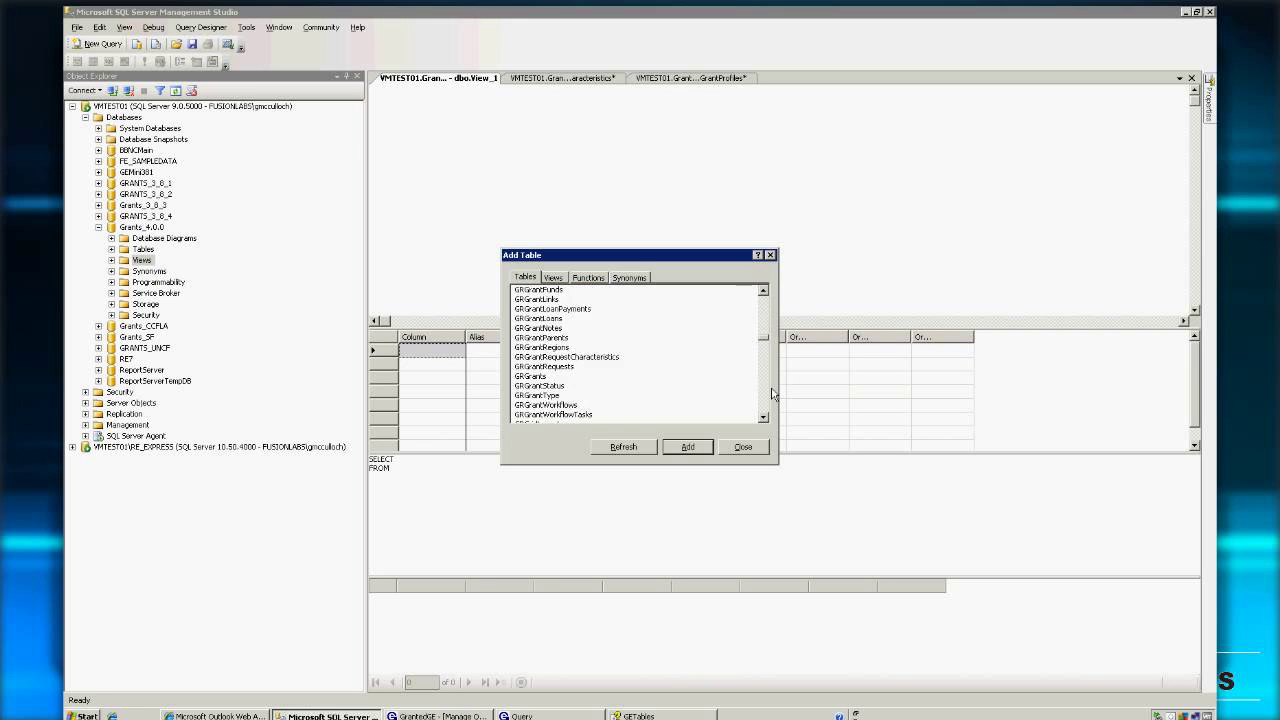
{"action": "scroll", "coordinate": [772, 393], "scroll_direction": "down", "scroll_amount": 8}
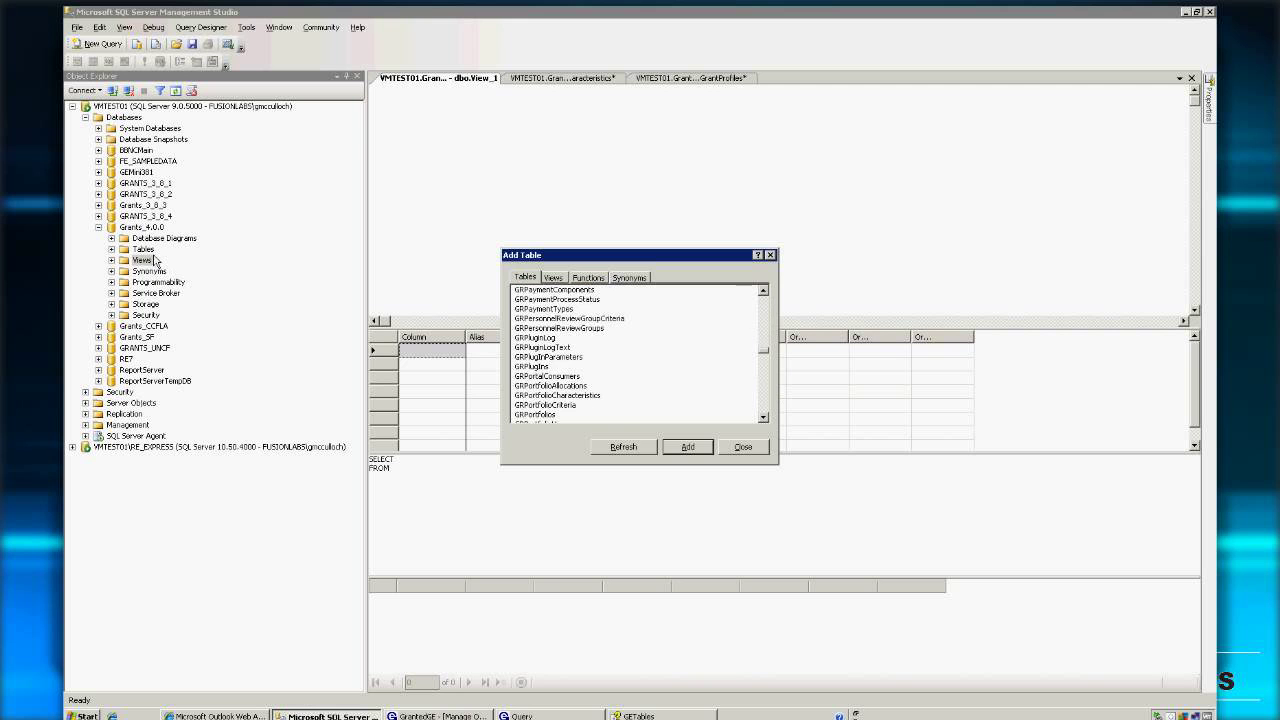
{"action": "scroll", "coordinate": [773, 322], "scroll_direction": "up", "scroll_amount": 5}
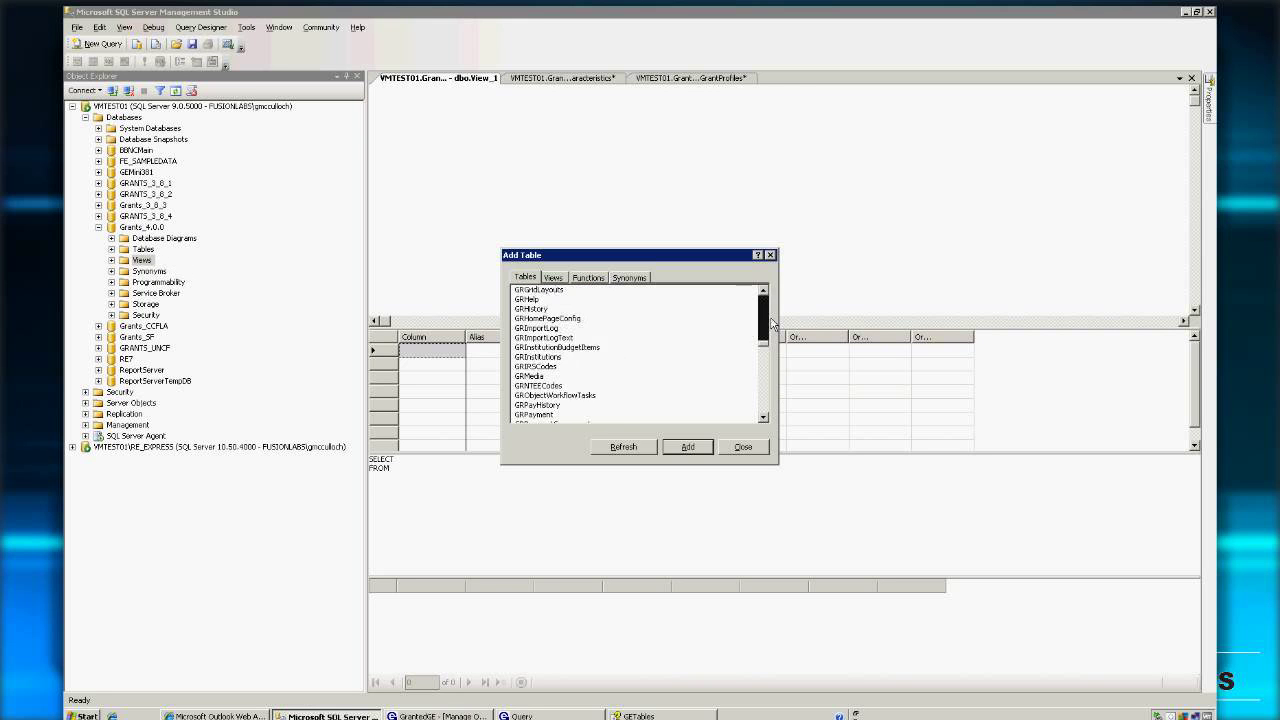
{"action": "scroll", "coordinate": [773, 322], "scroll_direction": "up", "scroll_amount": 5}
{"action": "double_click", "coordinate": [538, 377]}
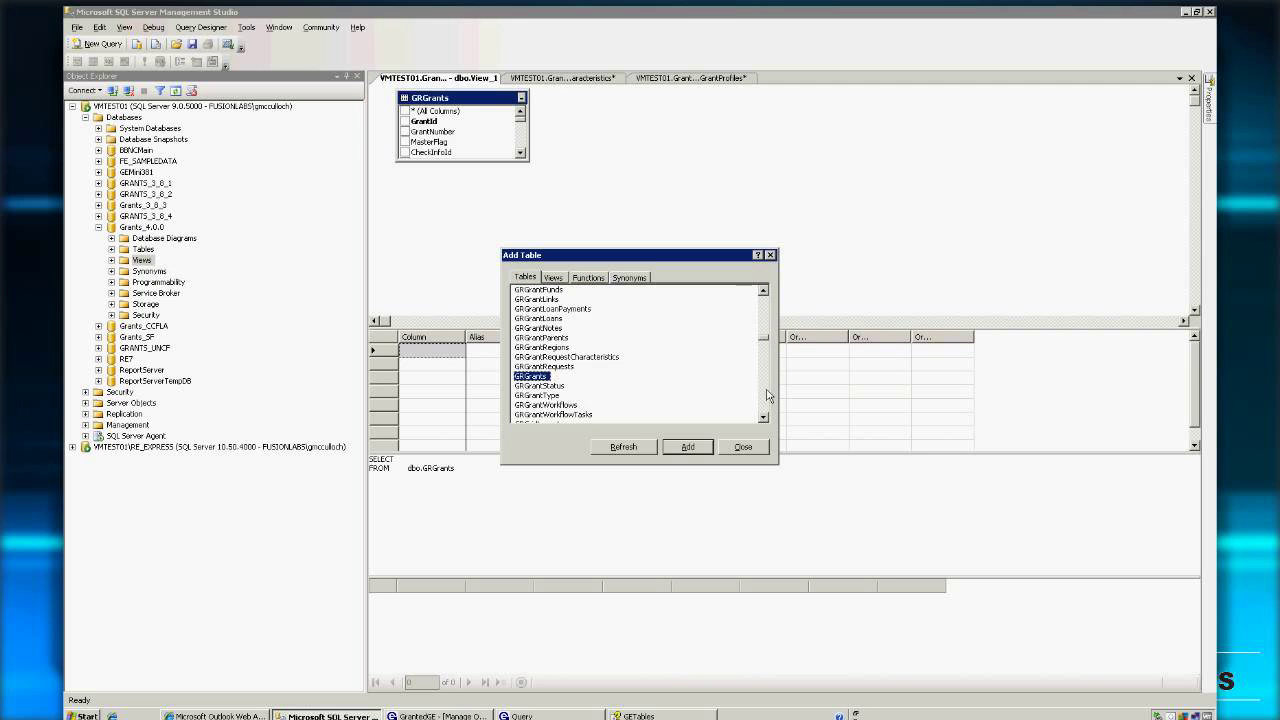
{"action": "double_click", "coordinate": [540, 328]}
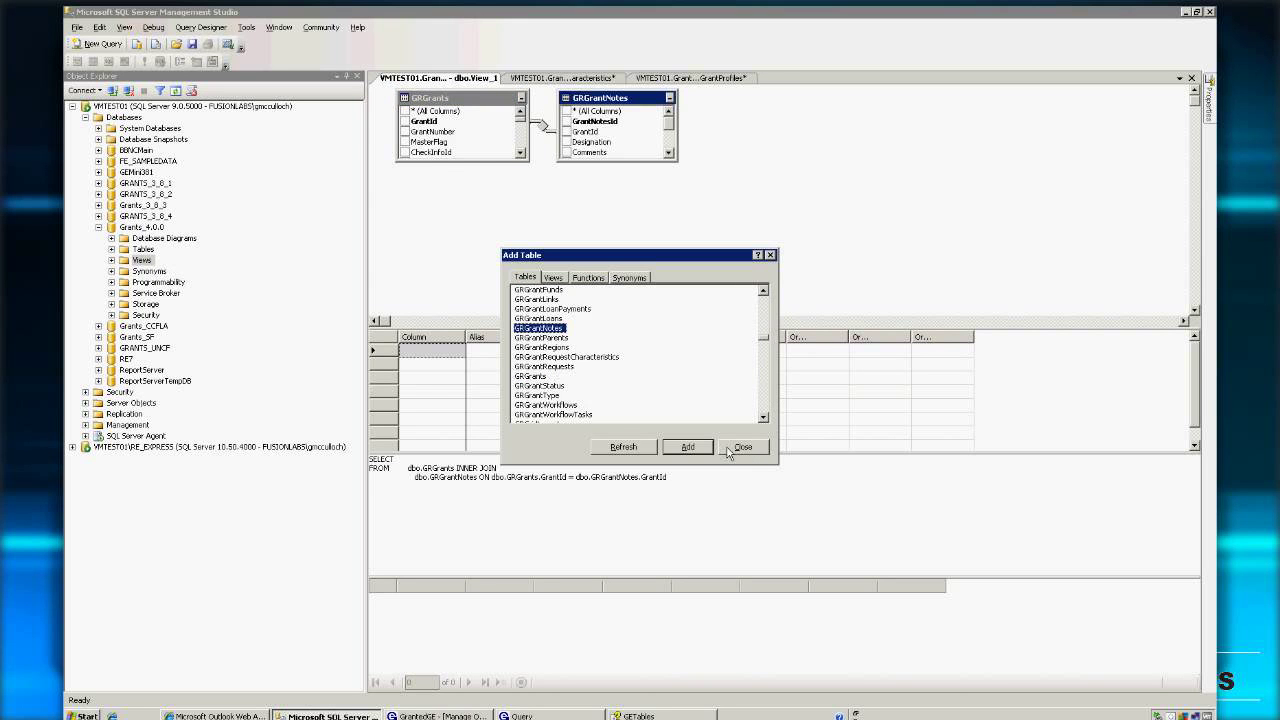
{"action": "left_click", "coordinate": [744, 448]}
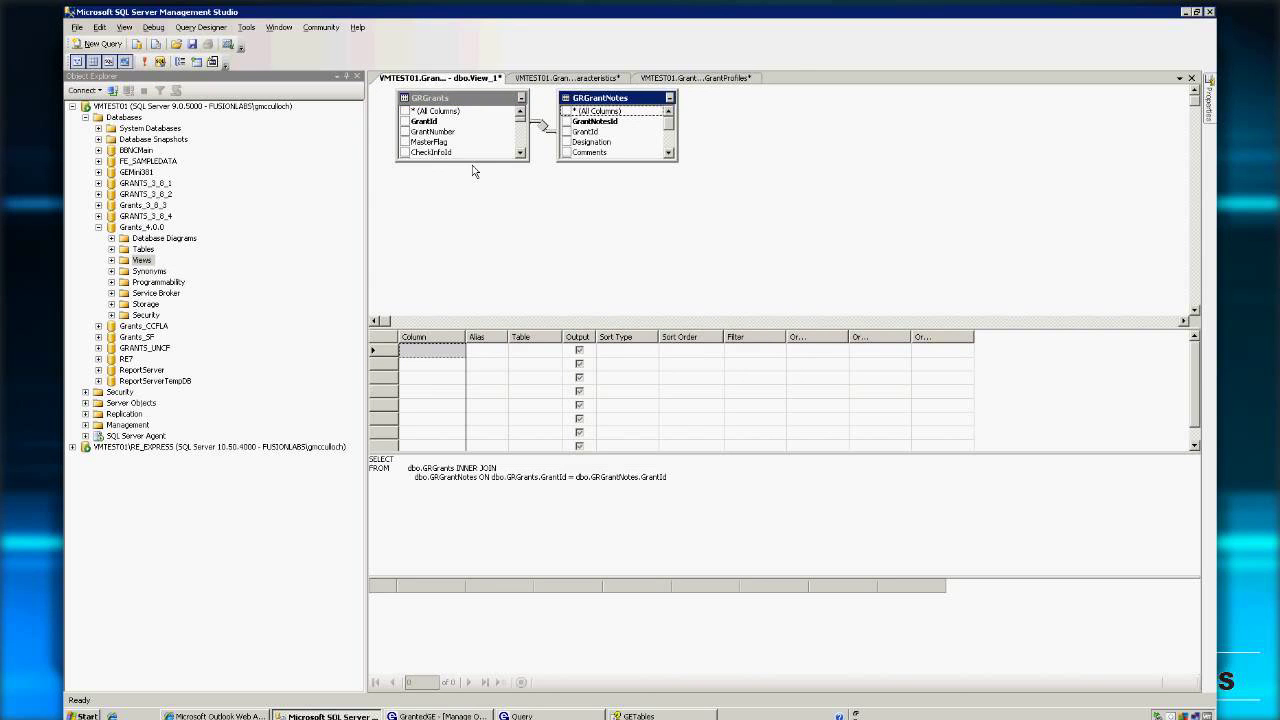
Enlarge the GRGrants table in the diagram to show more columns and highlight its FundId and TargetFundId columns
{"action": "left_click_drag", "start_coordinate": [474, 160], "coordinate": [473, 302]}
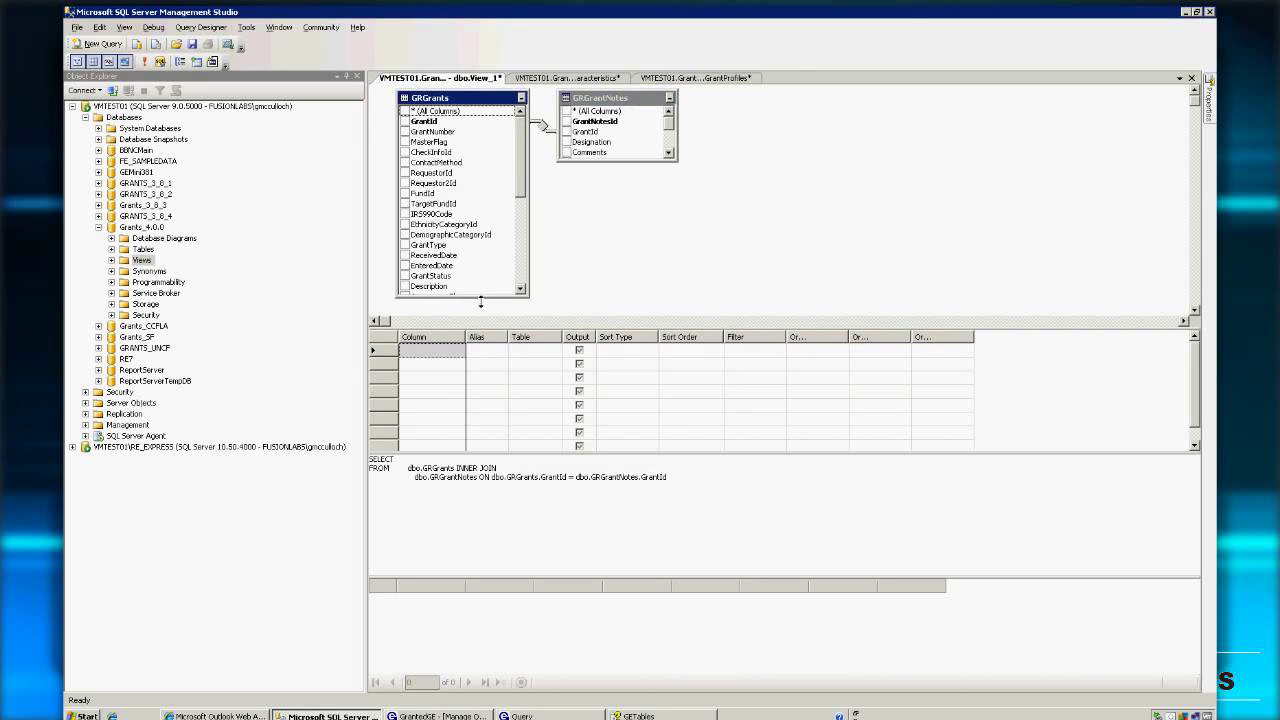
{"action": "left_click", "coordinate": [433, 197]}
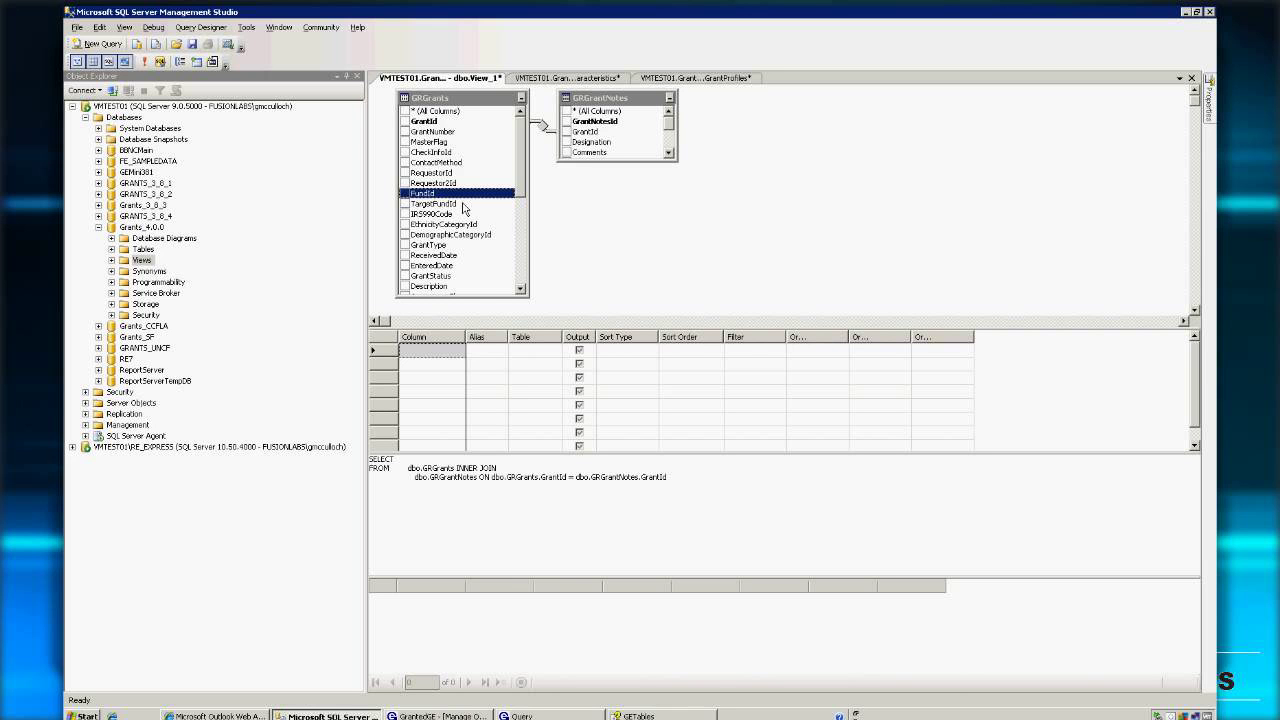
{"action": "left_click", "coordinate": [463, 206]}
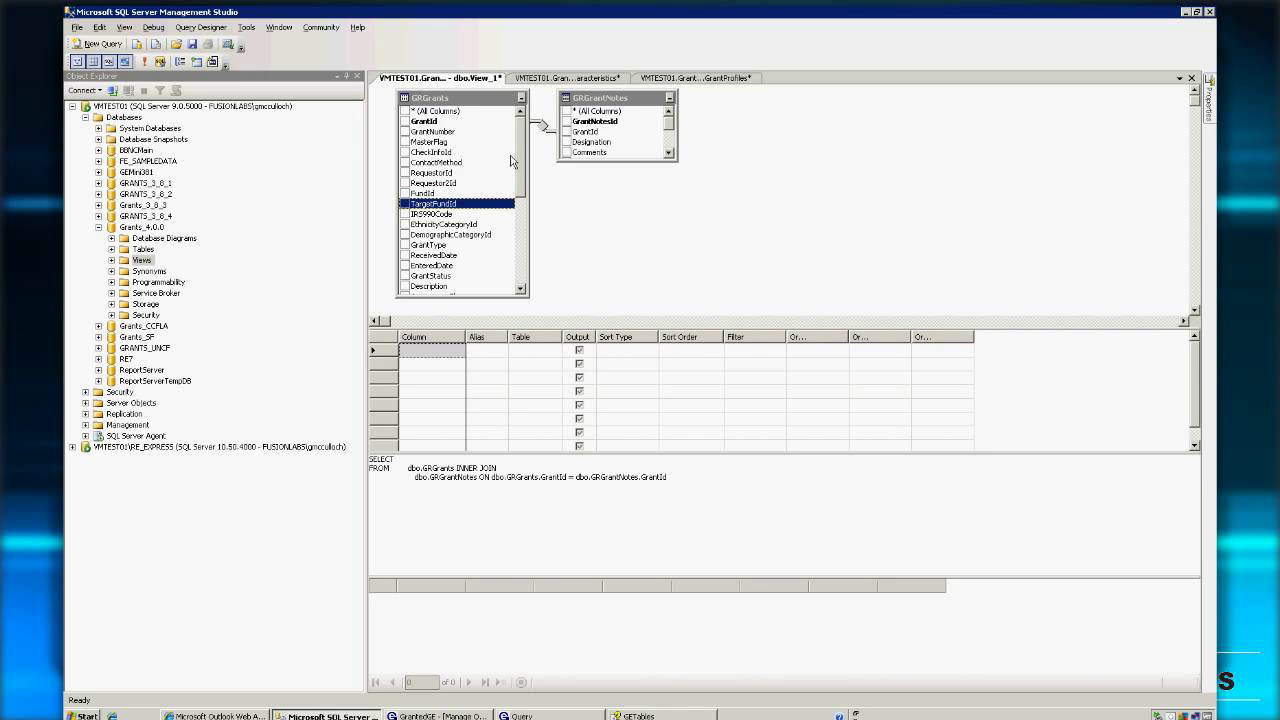
Add the GRGrantFunds table to the view's diagram alongside GRGrants and GRGrantNotes
{"action": "right_click", "coordinate": [636, 229]}
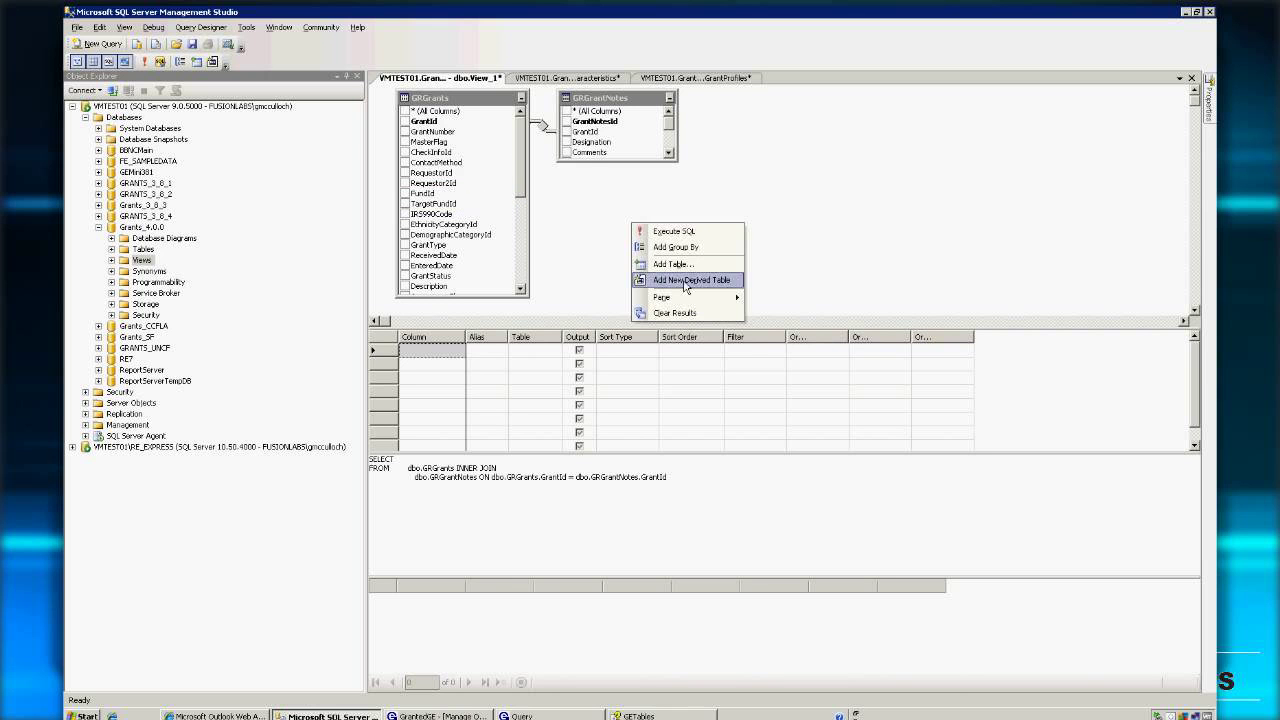
{"action": "left_click", "coordinate": [676, 263]}
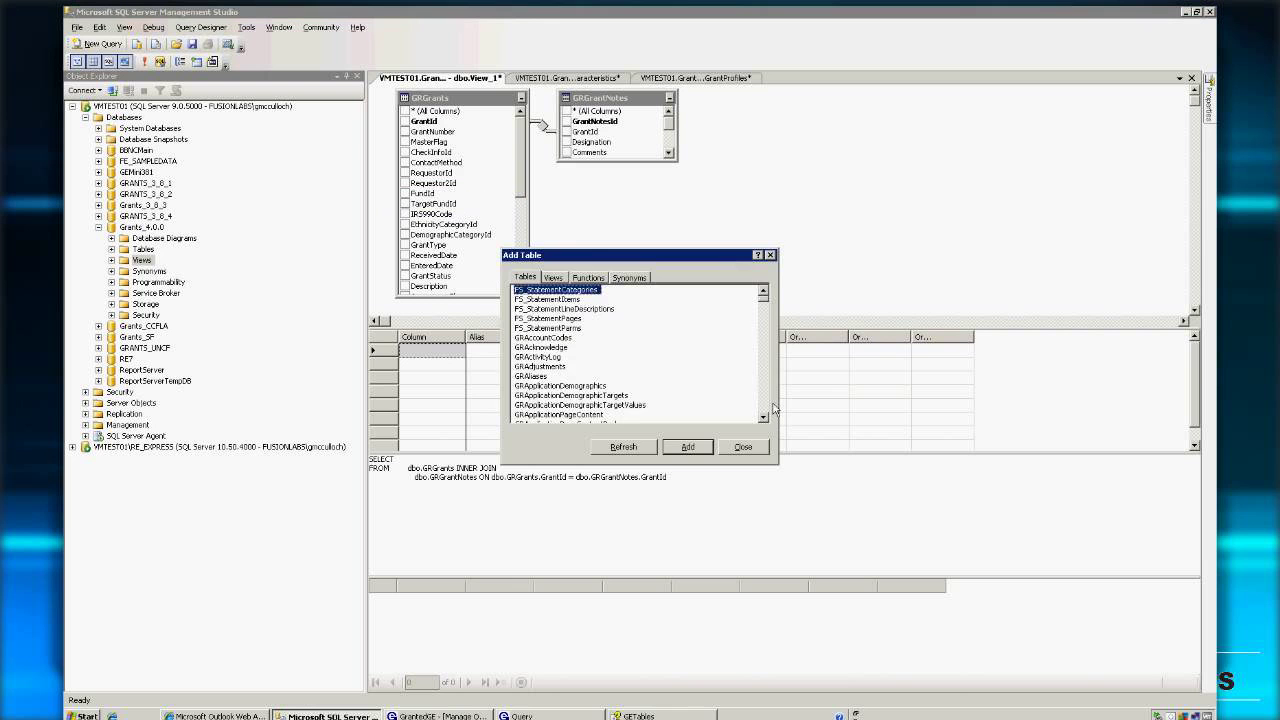
{"action": "scroll", "coordinate": [772, 398], "scroll_direction": "down", "scroll_amount": 12}
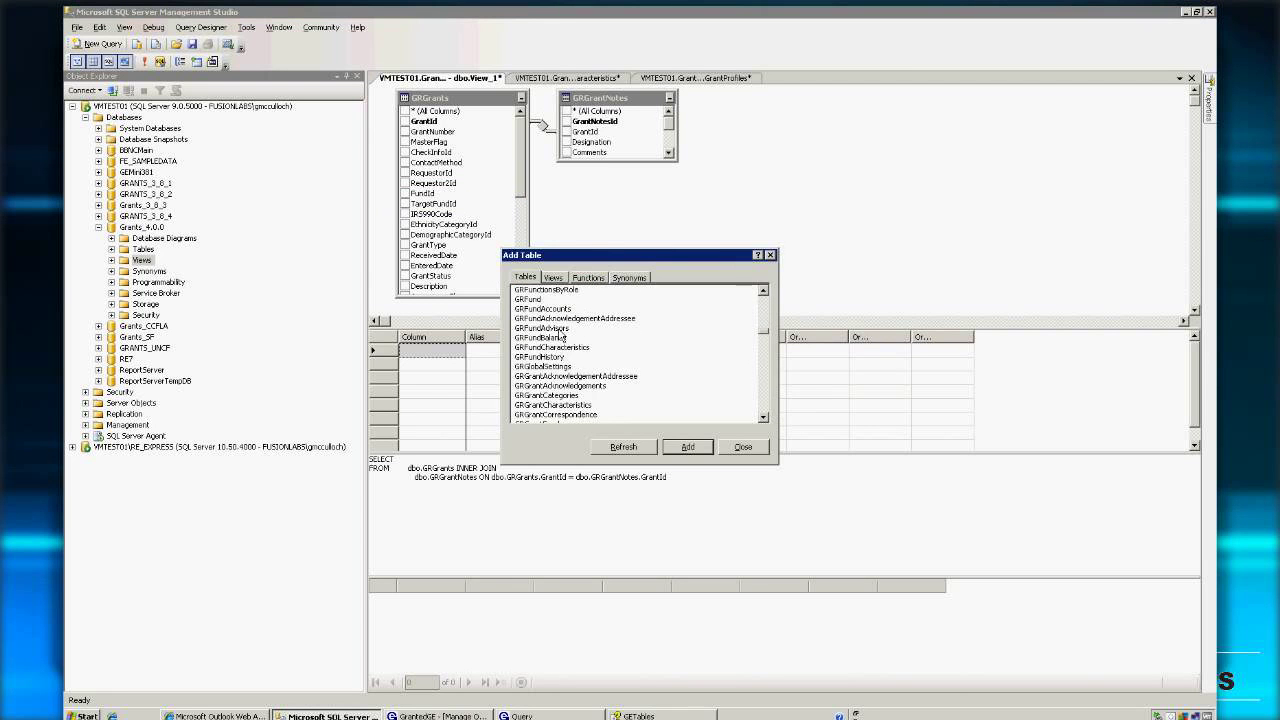
{"action": "scroll", "coordinate": [561, 378], "scroll_direction": "down", "scroll_amount": 6}
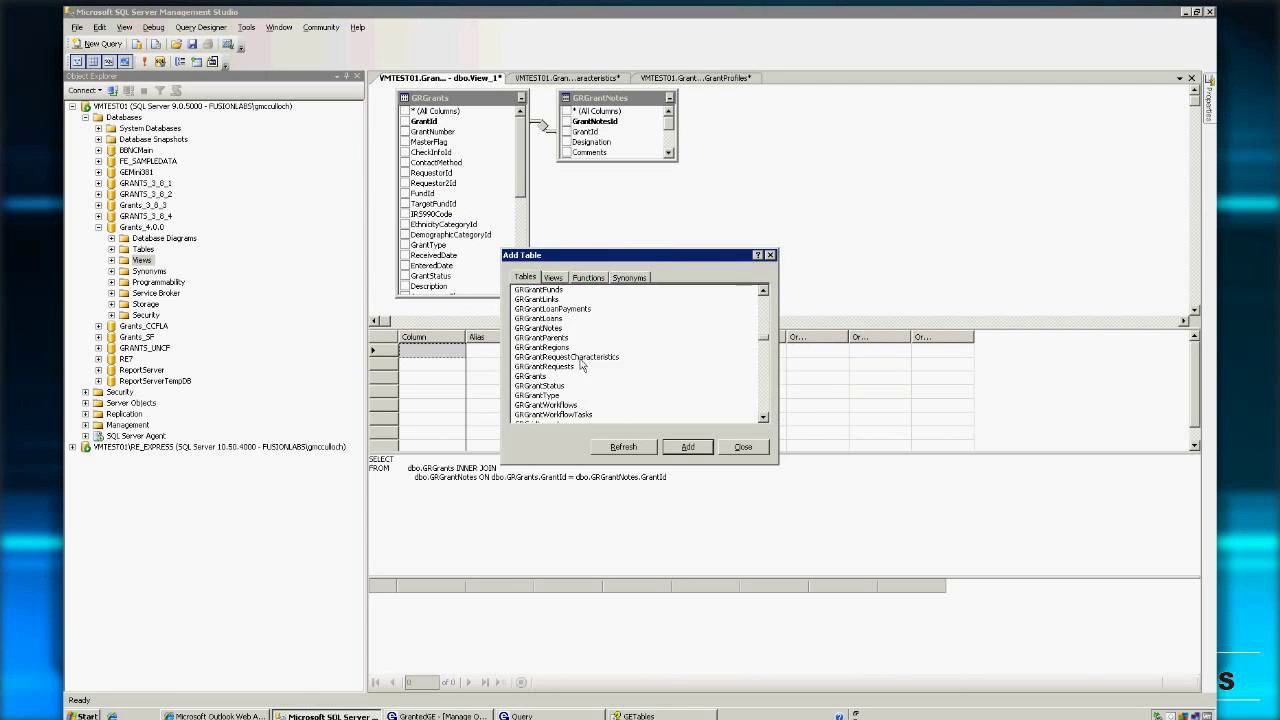
{"action": "double_click", "coordinate": [561, 292]}
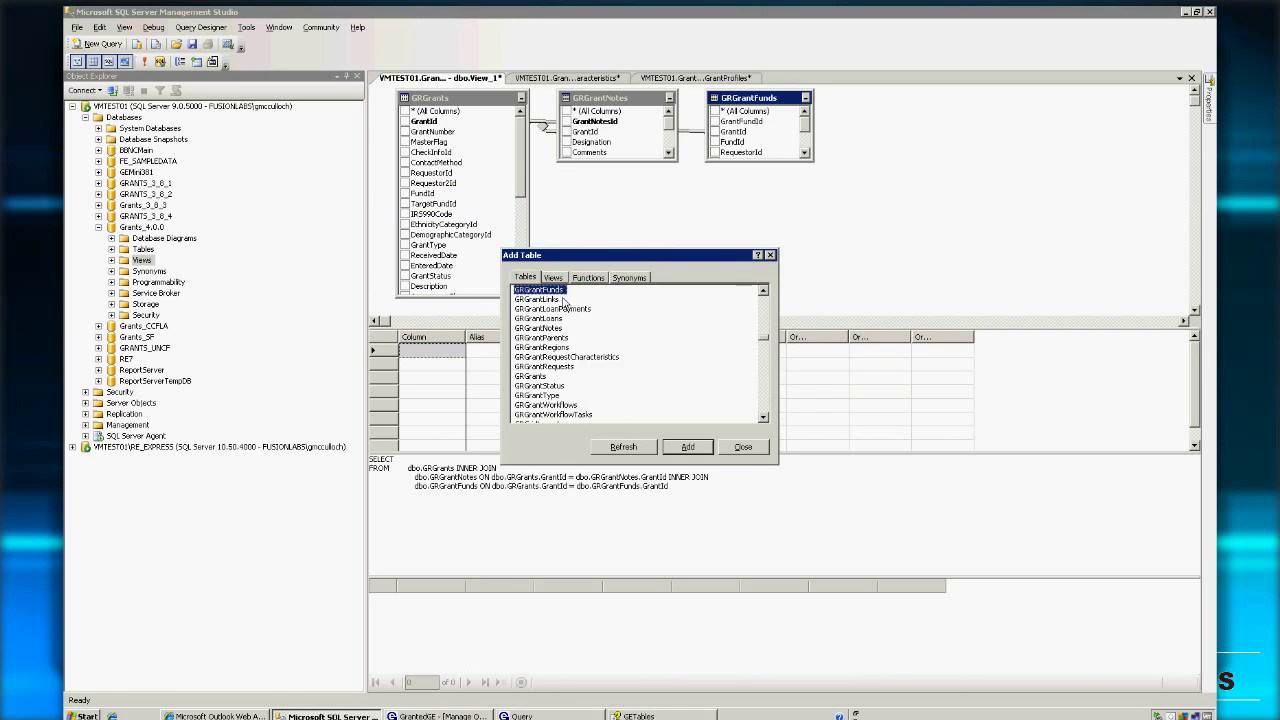
{"action": "left_click", "coordinate": [743, 447]}
Spread the three tables apart so both joins are visible, and enlarge GRGrantFunds to show its Amount column
{"action": "left_click_drag", "start_coordinate": [740, 100], "coordinate": [734, 225]}
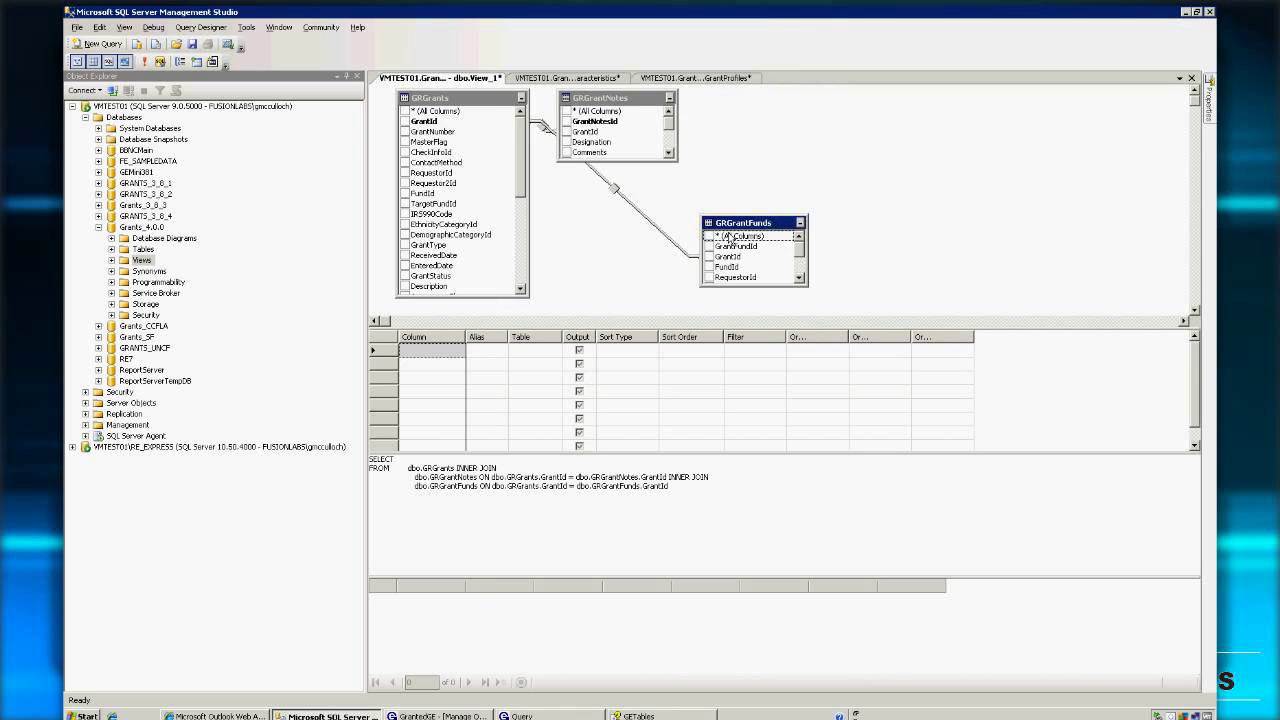
{"action": "left_click_drag", "start_coordinate": [615, 98], "coordinate": [810, 119]}
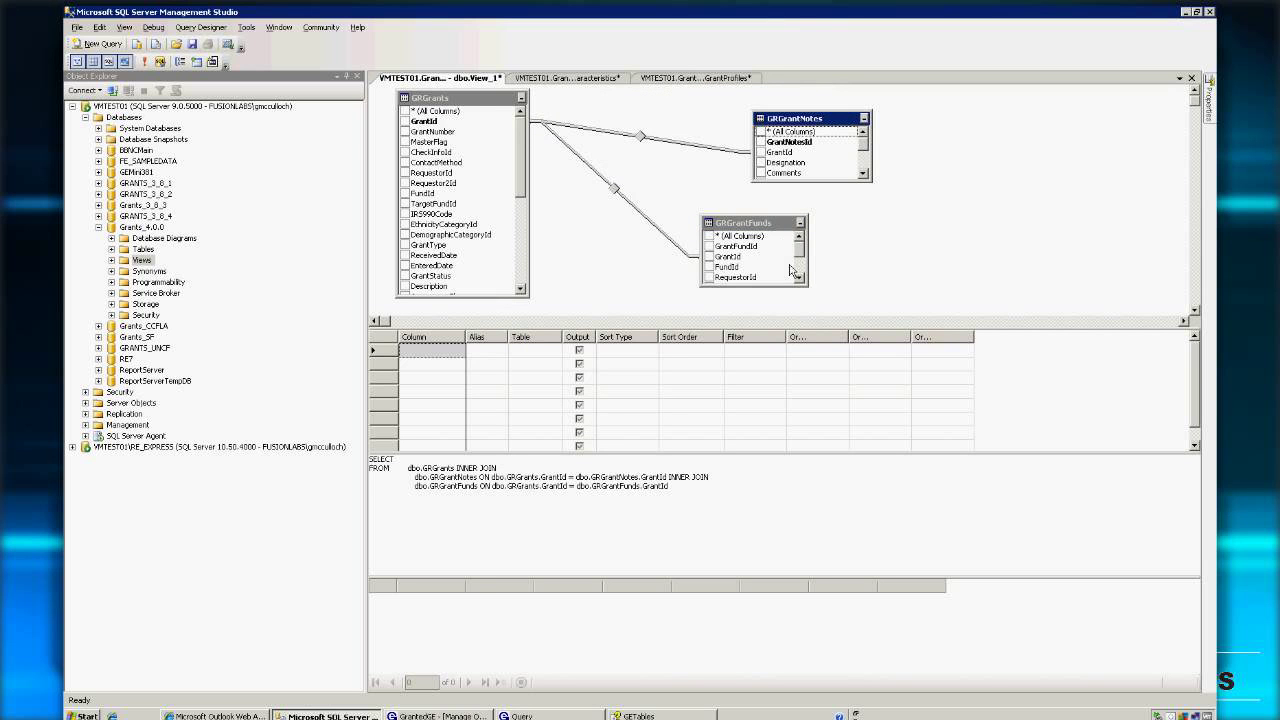
{"action": "left_click_drag", "start_coordinate": [759, 287], "coordinate": [757, 316]}
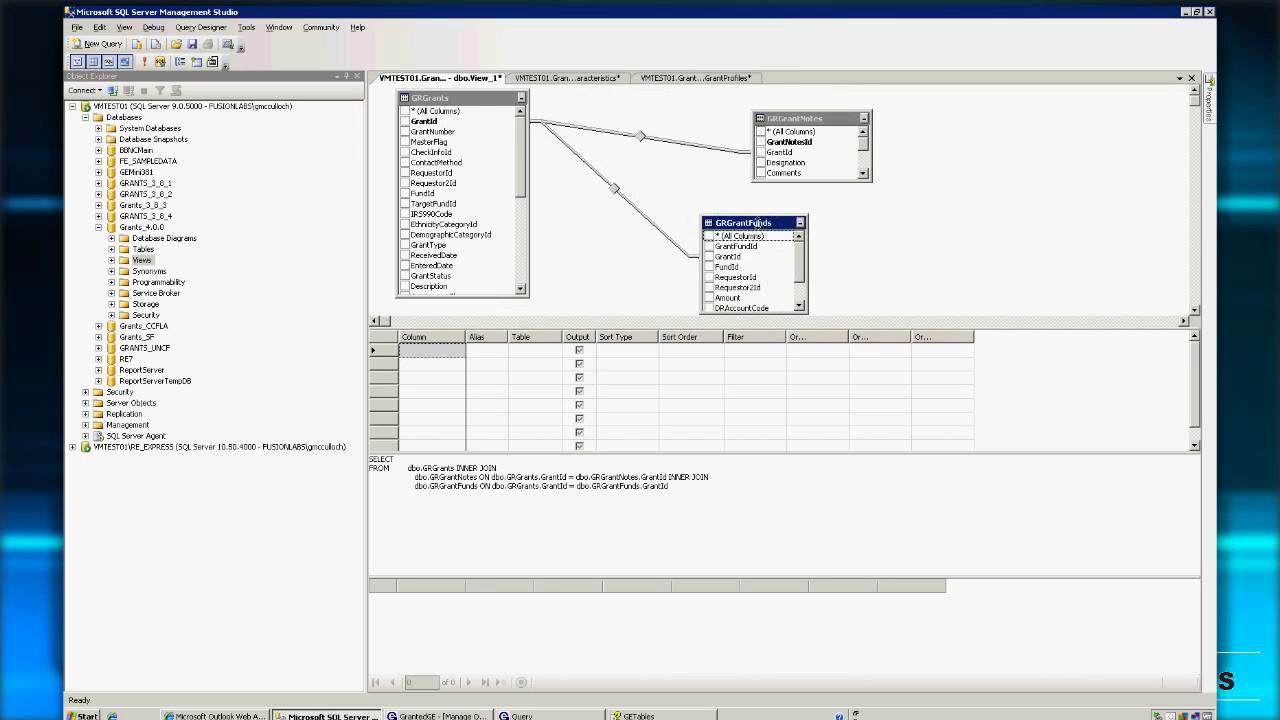
{"action": "left_click_drag", "start_coordinate": [759, 228], "coordinate": [763, 221]}
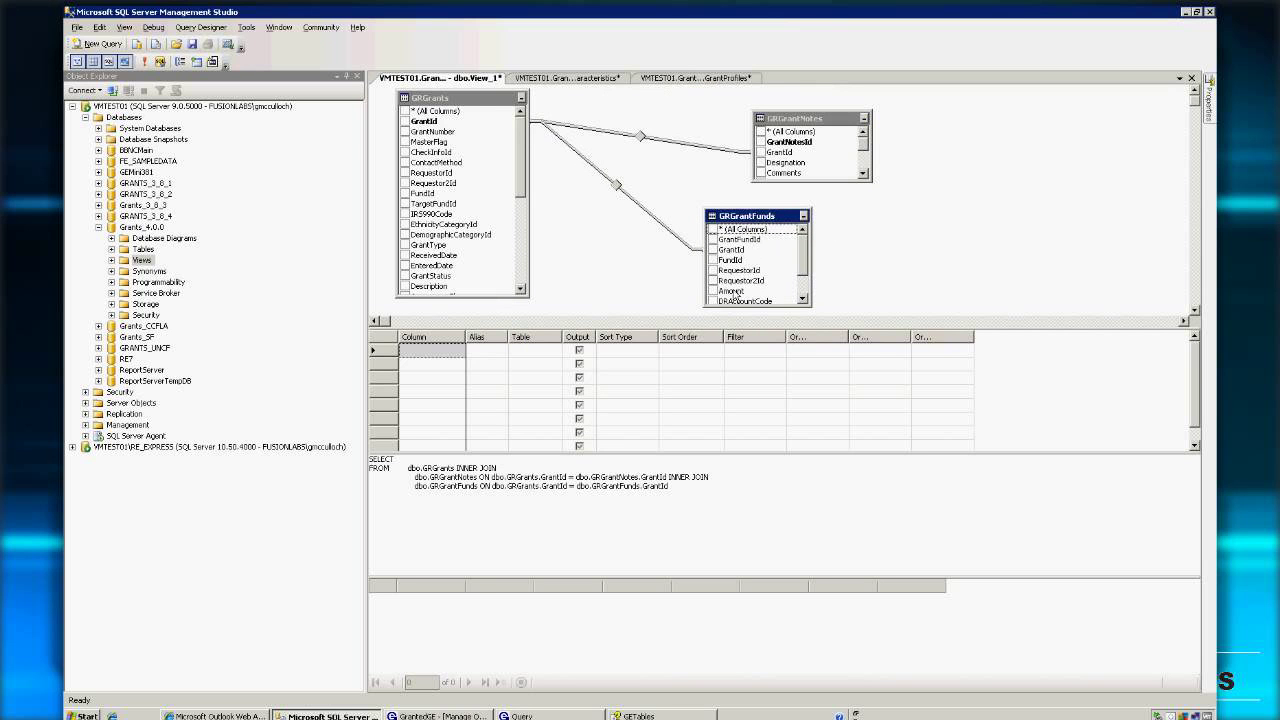
{"action": "left_click", "coordinate": [731, 249]}
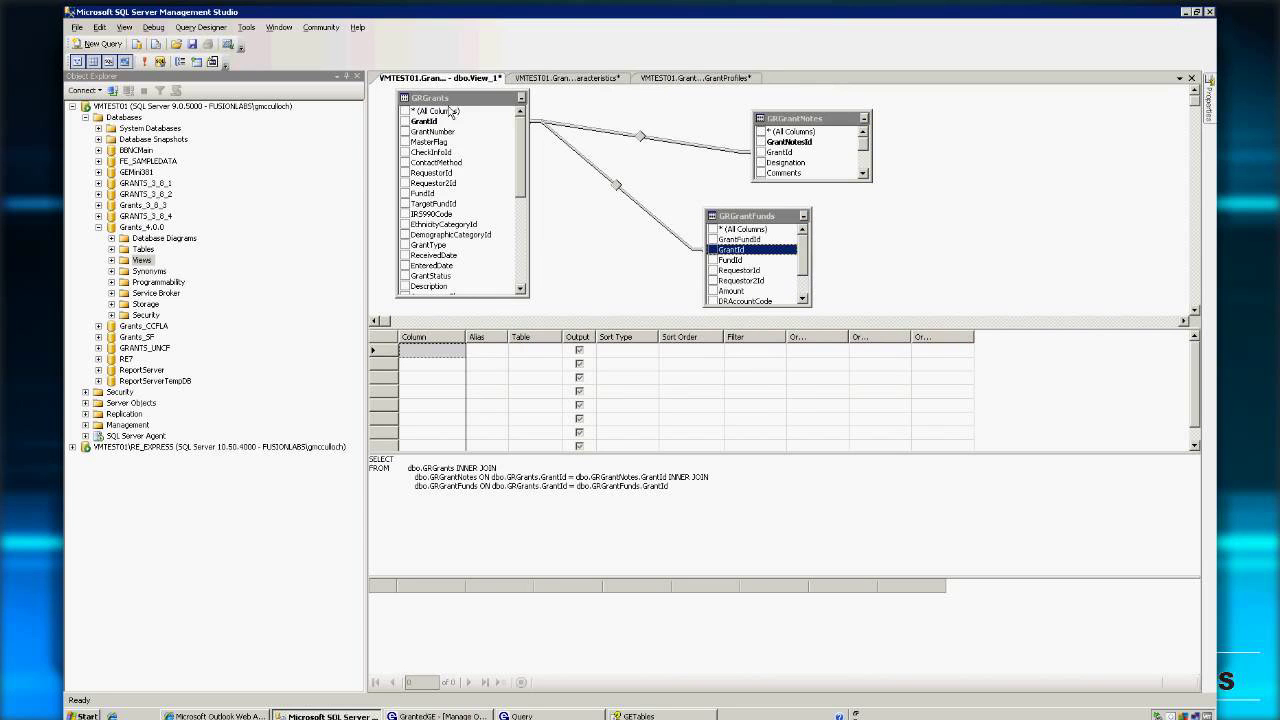
{"action": "left_click_drag", "start_coordinate": [449, 99], "coordinate": [492, 114]}
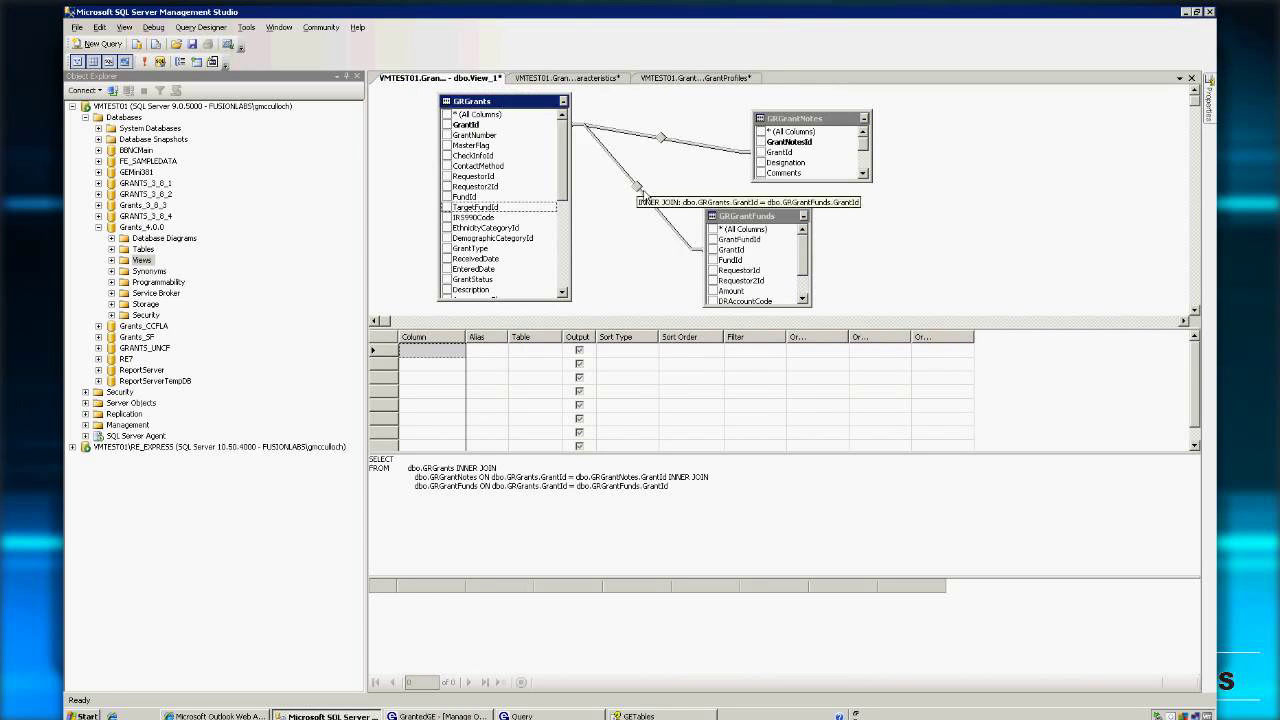
Replace the GRGrants to GRGrantFunds join with one linking GrantId in GRGrantFunds to GrantId in GRGrantNotes, keeping the new join visible
{"action": "key", "text": "Delete"}
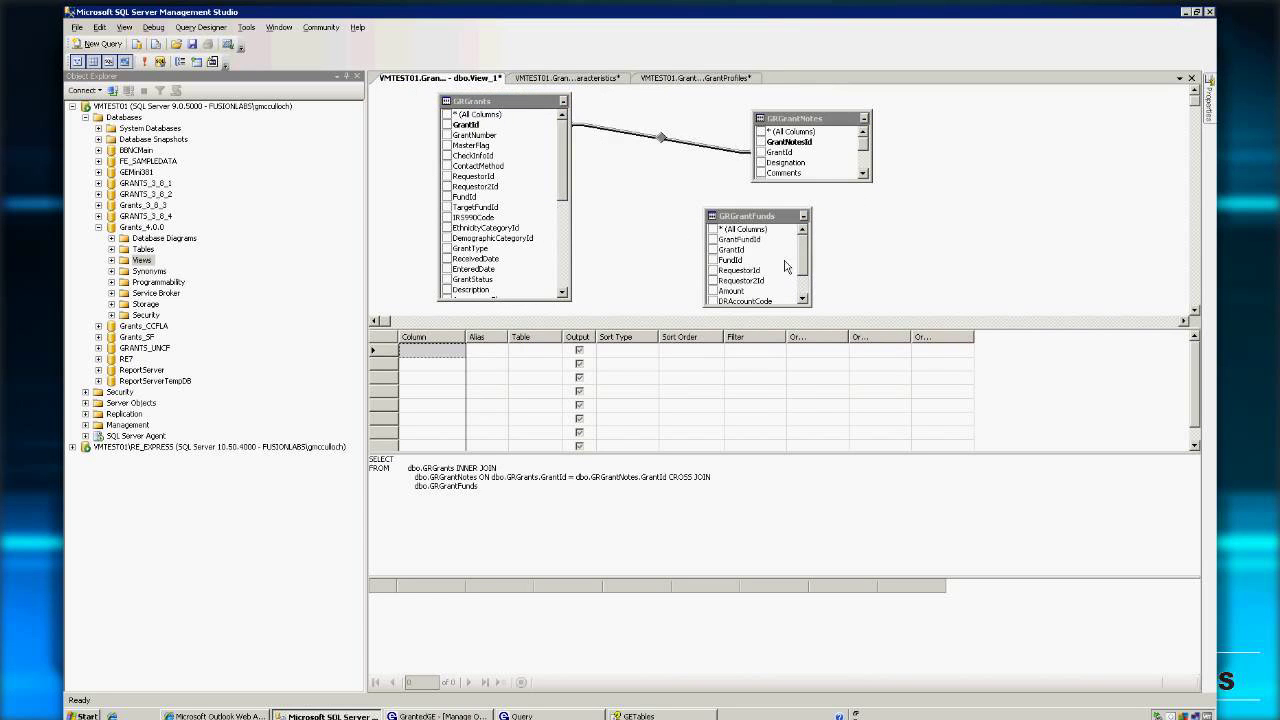
{"action": "left_click_drag", "start_coordinate": [735, 250], "coordinate": [780, 153]}
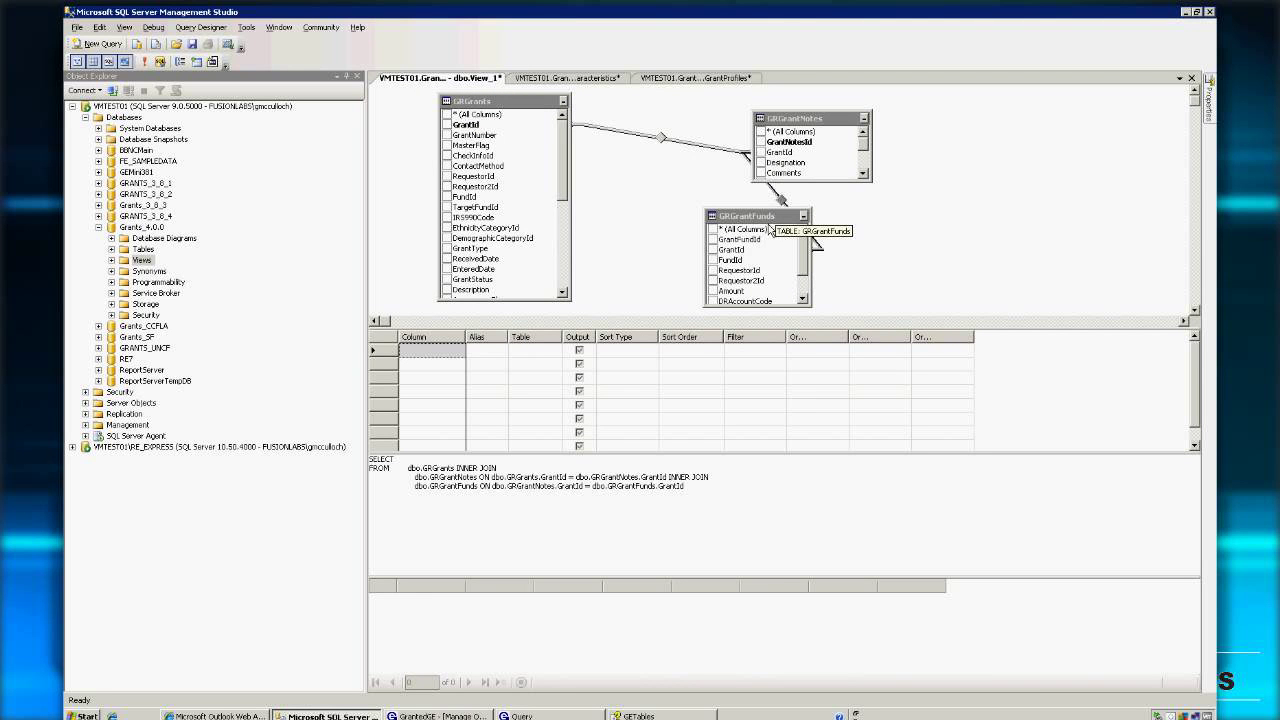
{"action": "left_click_drag", "start_coordinate": [742, 232], "coordinate": [669, 234]}
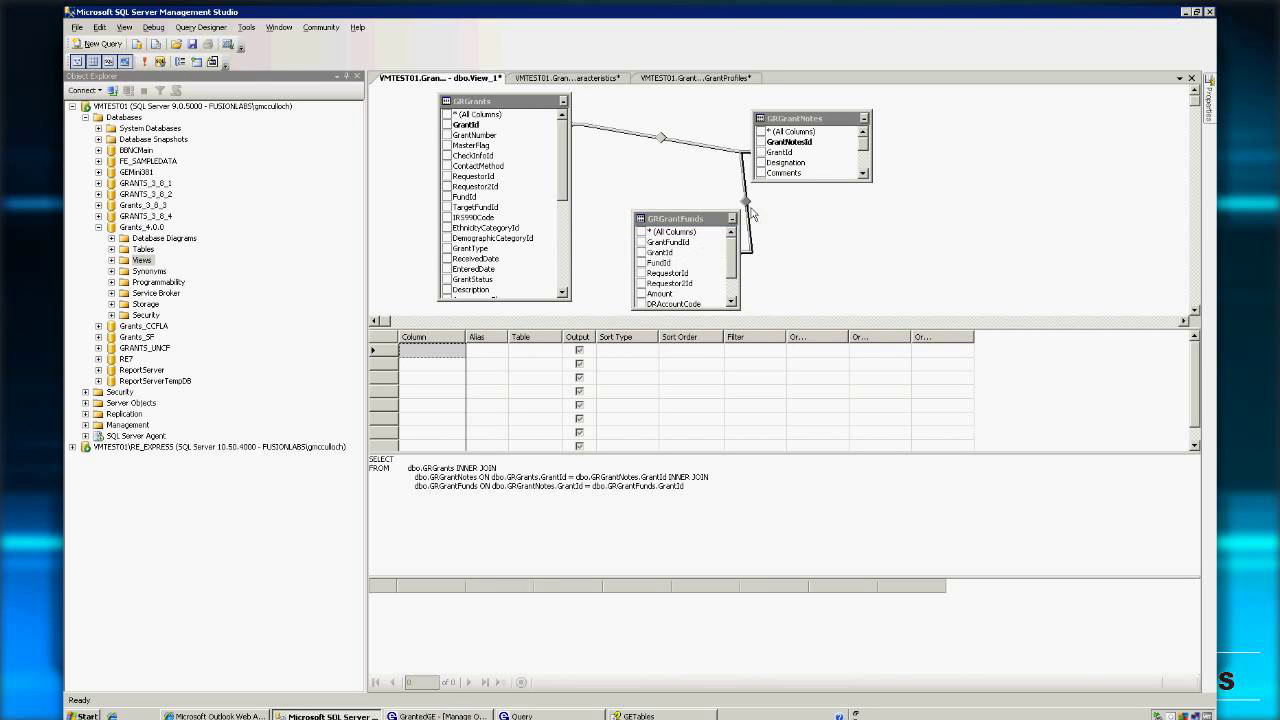
Replace the GRGrantNotes to GRGrantFunds join with one linking GrantId in GRGrants to GrantId in GRGrantFunds, and move GRGrantFunds clear of the join
{"action": "key", "text": "Delete"}
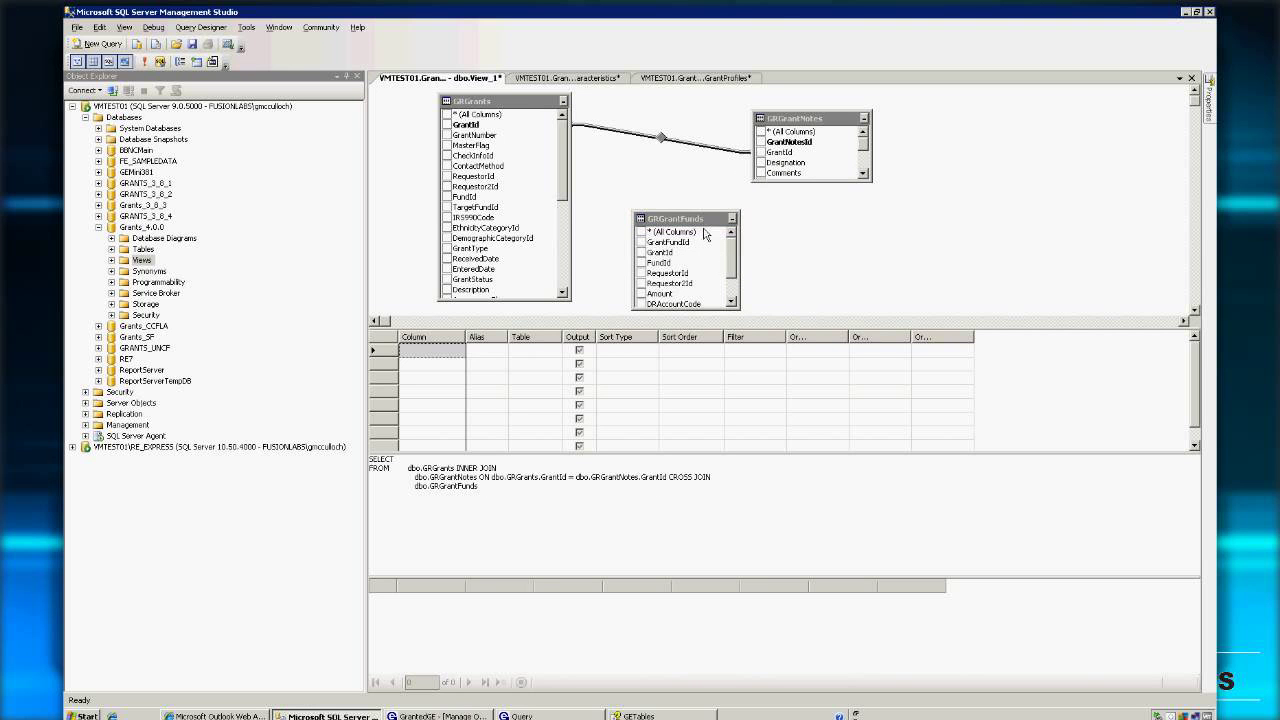
{"action": "left_click_drag", "start_coordinate": [705, 251], "coordinate": [747, 216]}
{"action": "left_click_drag", "start_coordinate": [779, 152], "coordinate": [731, 250]}
{"action": "key", "text": "Delete"}
{"action": "left_click_drag", "start_coordinate": [466, 125], "coordinate": [706, 254]}
{"action": "left_click_drag", "start_coordinate": [754, 217], "coordinate": [796, 220]}
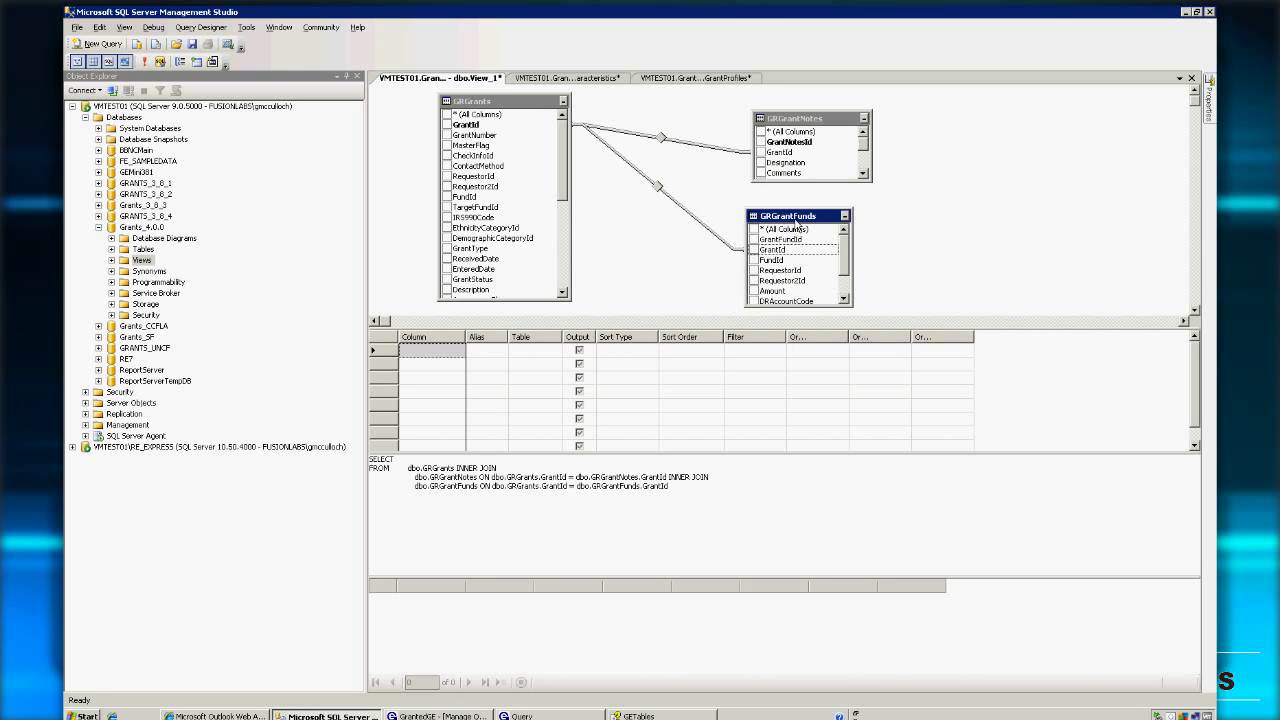
Set both joins to select all rows from GRGrants, and move GRGrantNotes and GRGrantFunds farther away from GRGrants
{"action": "right_click", "coordinate": [658, 188]}
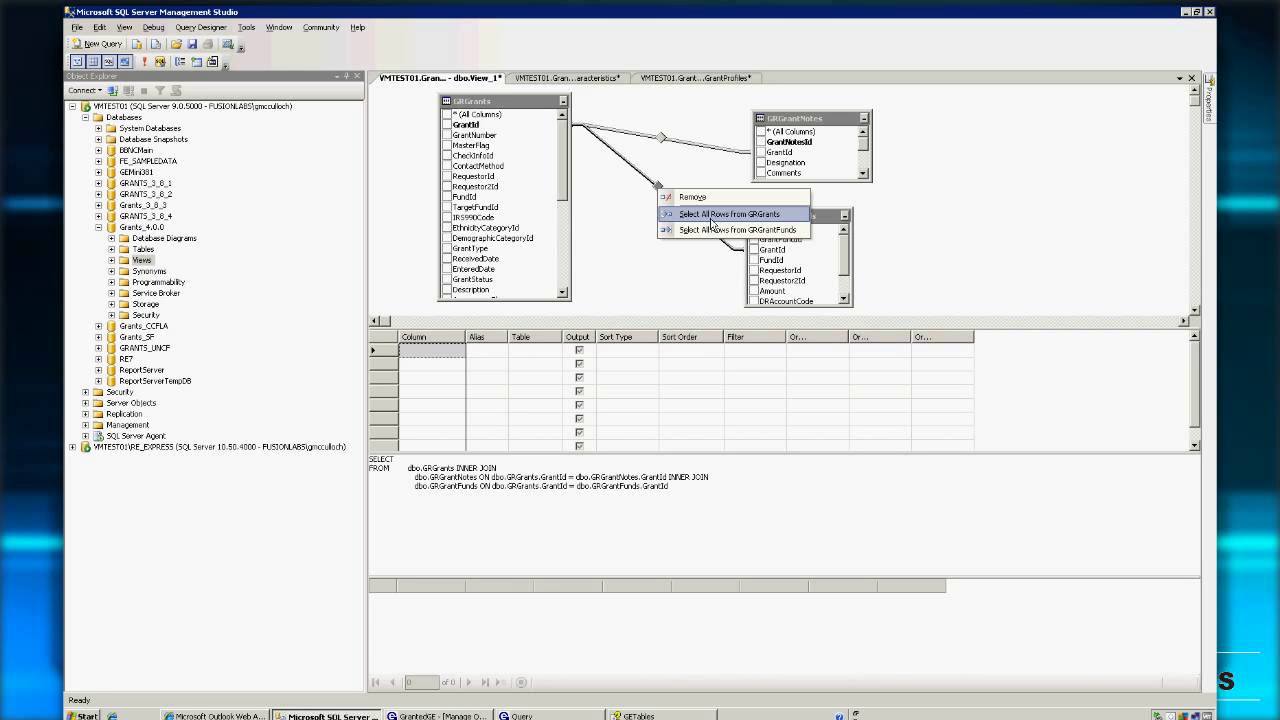
{"action": "left_click", "coordinate": [712, 216]}
{"action": "right_click", "coordinate": [660, 140]}
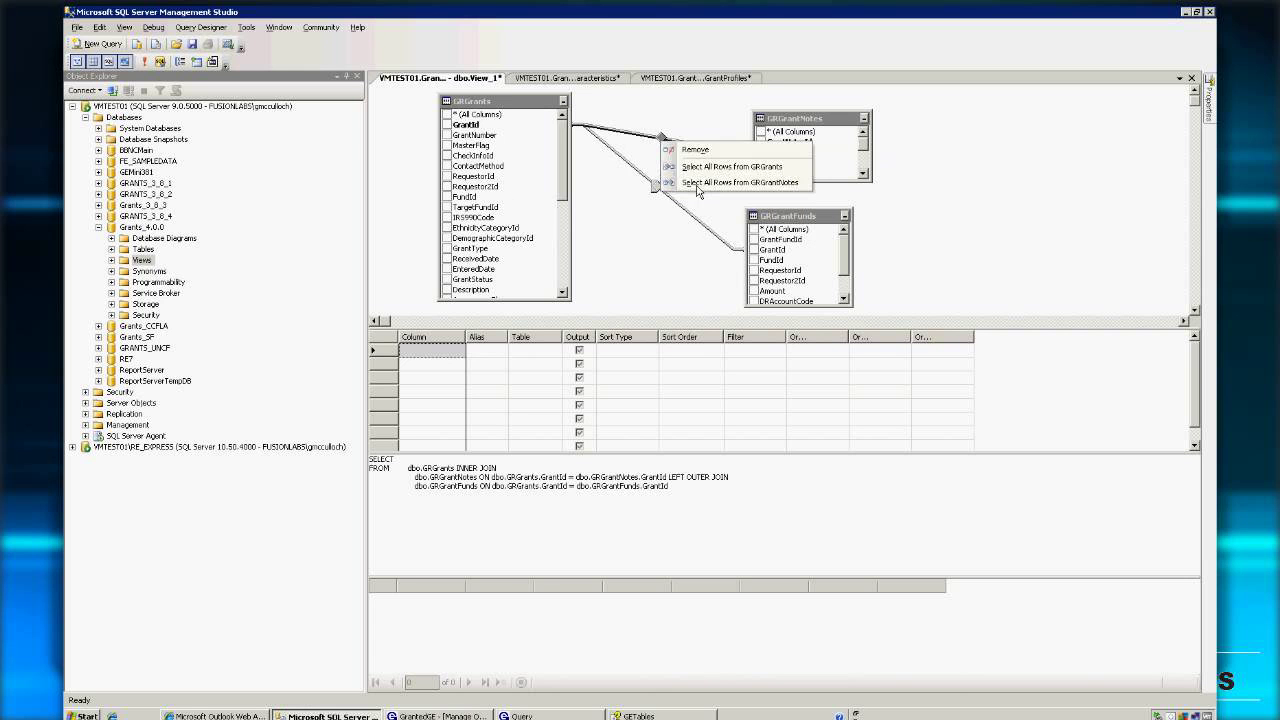
{"action": "left_click", "coordinate": [712, 166]}
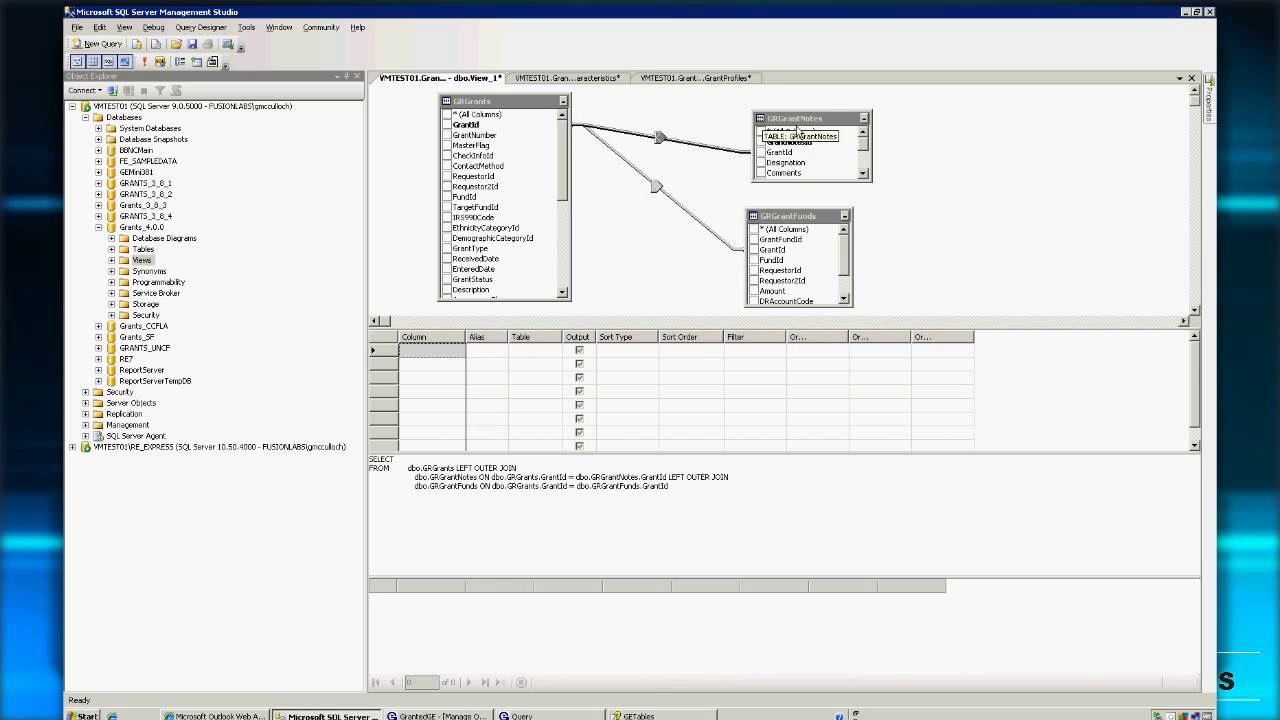
{"action": "left_click_drag", "start_coordinate": [822, 134], "coordinate": [858, 130]}
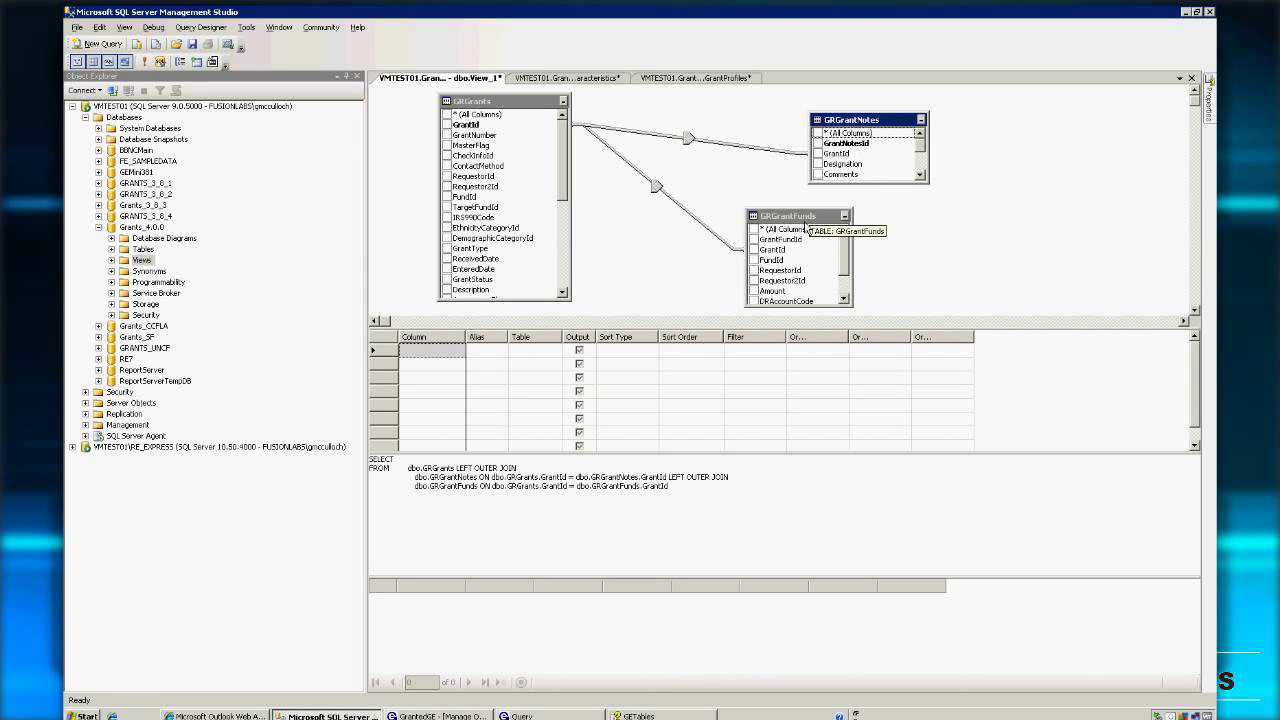
{"action": "left_click", "coordinate": [806, 230]}
{"action": "left_click_drag", "start_coordinate": [806, 230], "coordinate": [827, 226]}
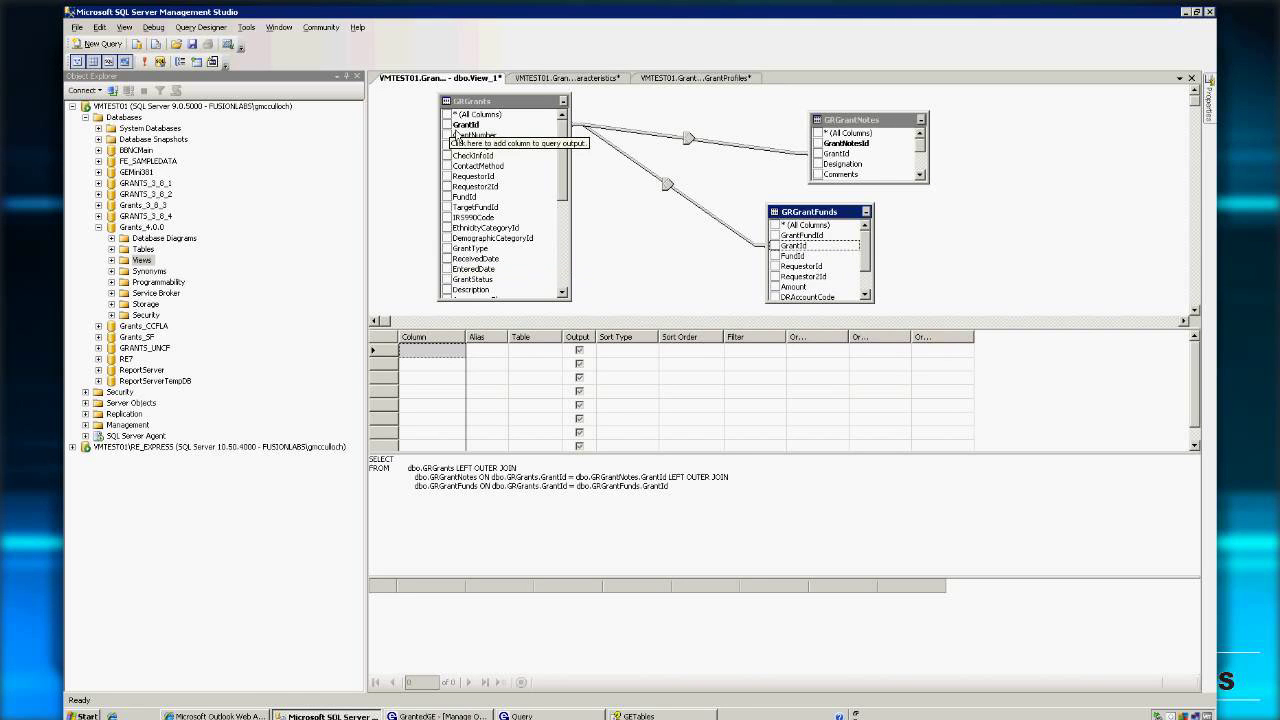
Include the GrantId, GrantNumber, GrantType and NumberOfPayments columns of GRGrants in the query output
{"action": "left_click", "coordinate": [447, 124]}
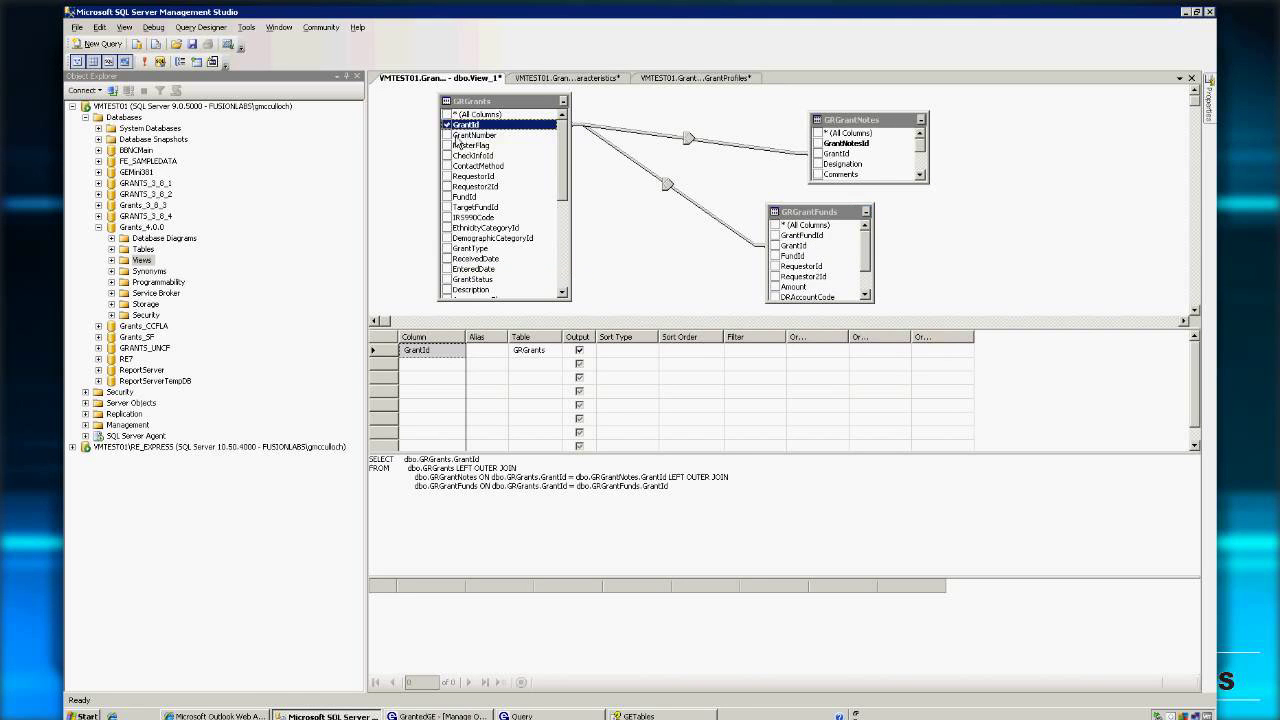
{"action": "left_click", "coordinate": [447, 135]}
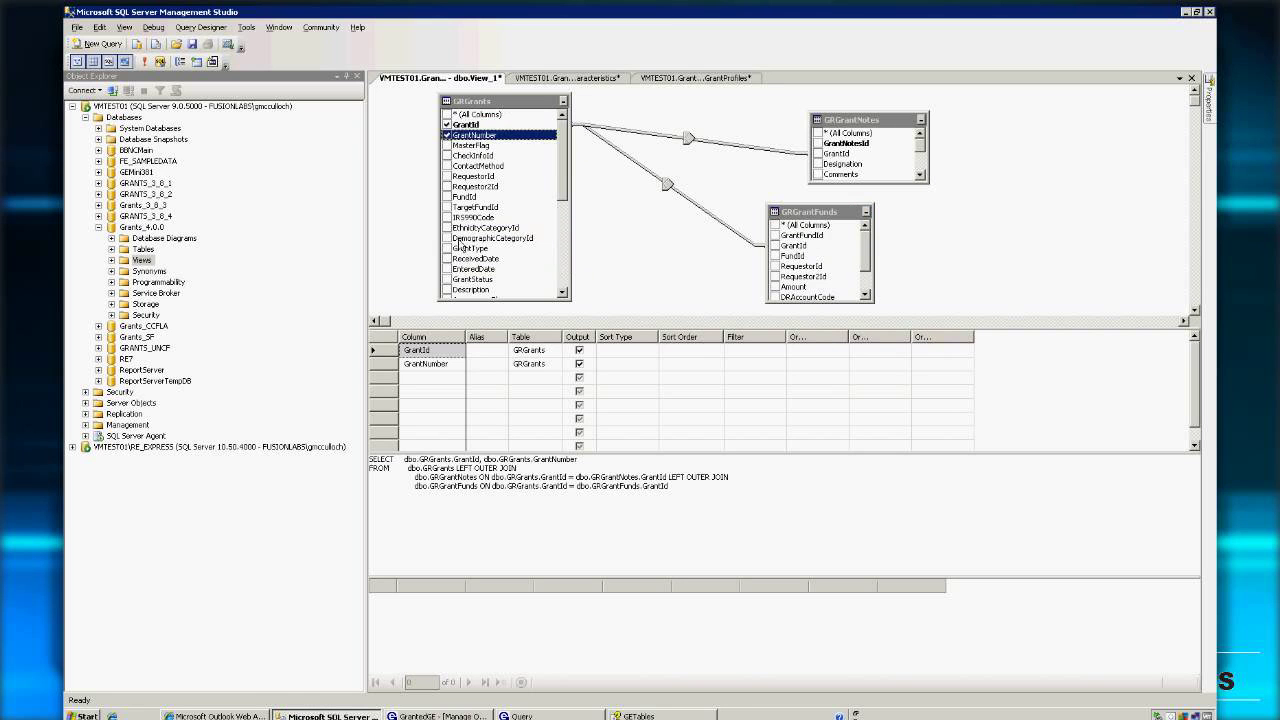
{"action": "left_click", "coordinate": [447, 248]}
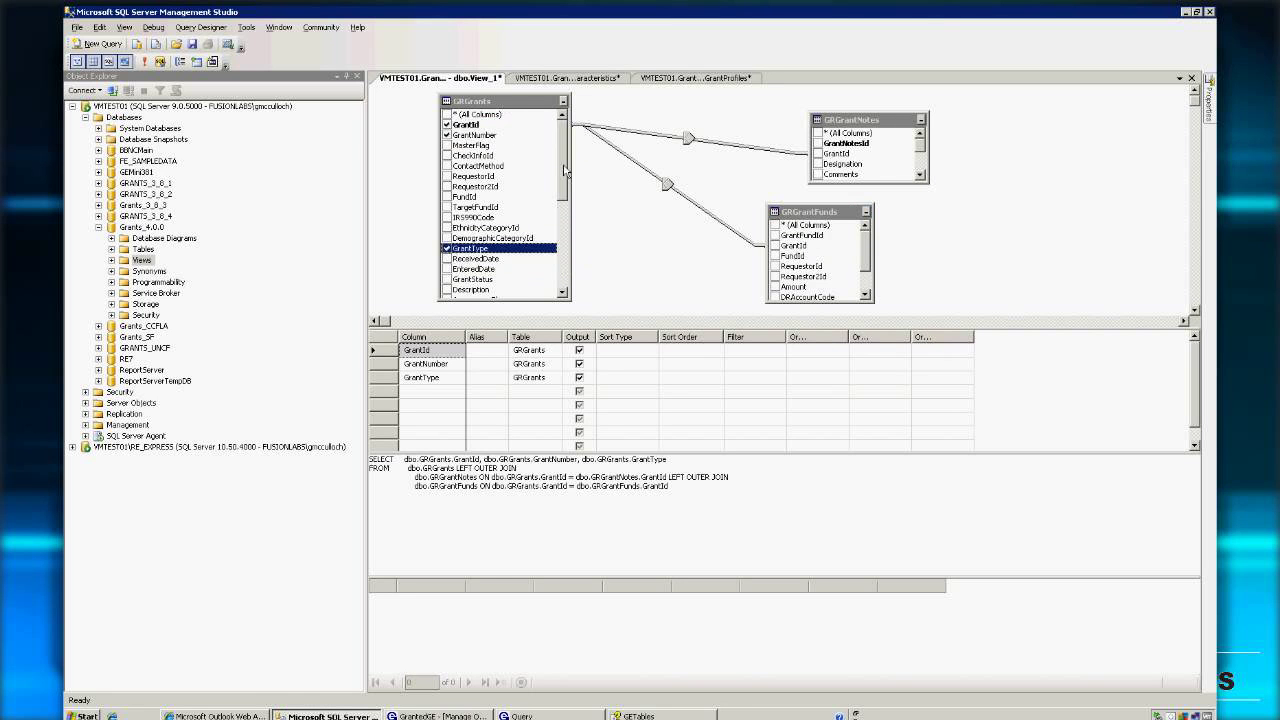
{"action": "left_click_drag", "start_coordinate": [563, 170], "coordinate": [557, 219]}
{"action": "scroll", "coordinate": [557, 219], "scroll_direction": "down", "scroll_amount": 2}
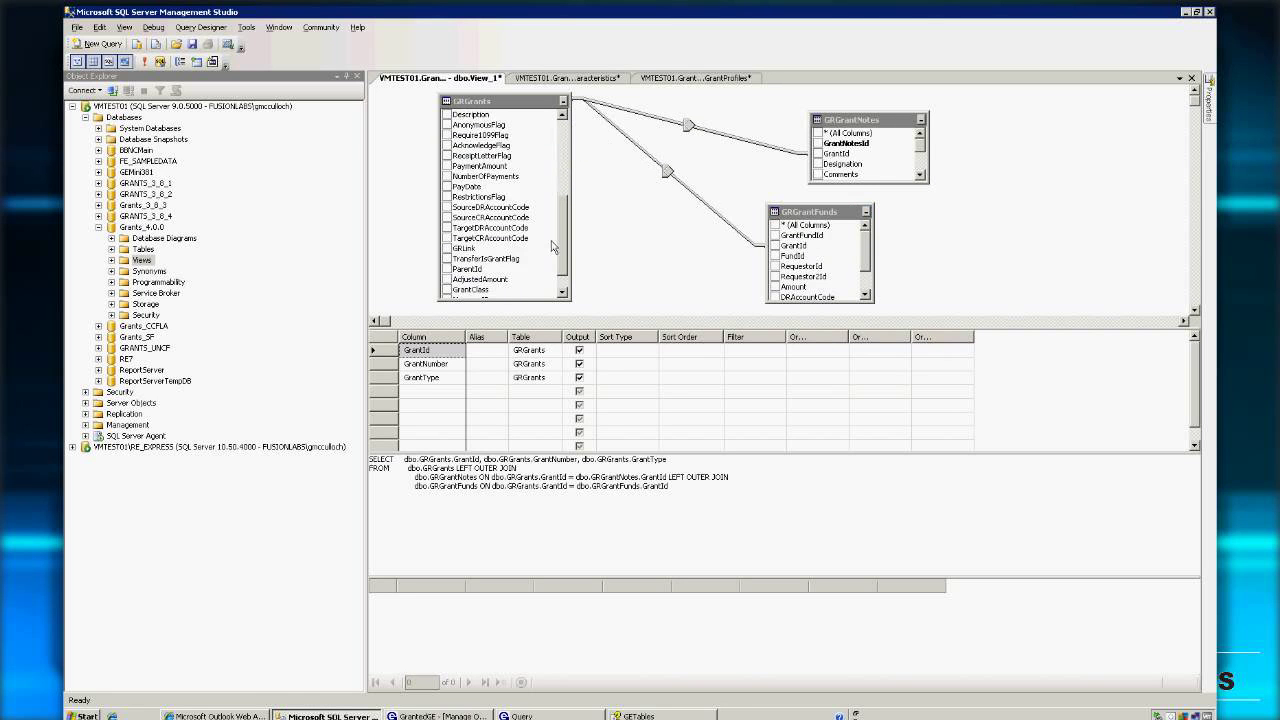
{"action": "left_click", "coordinate": [447, 176]}
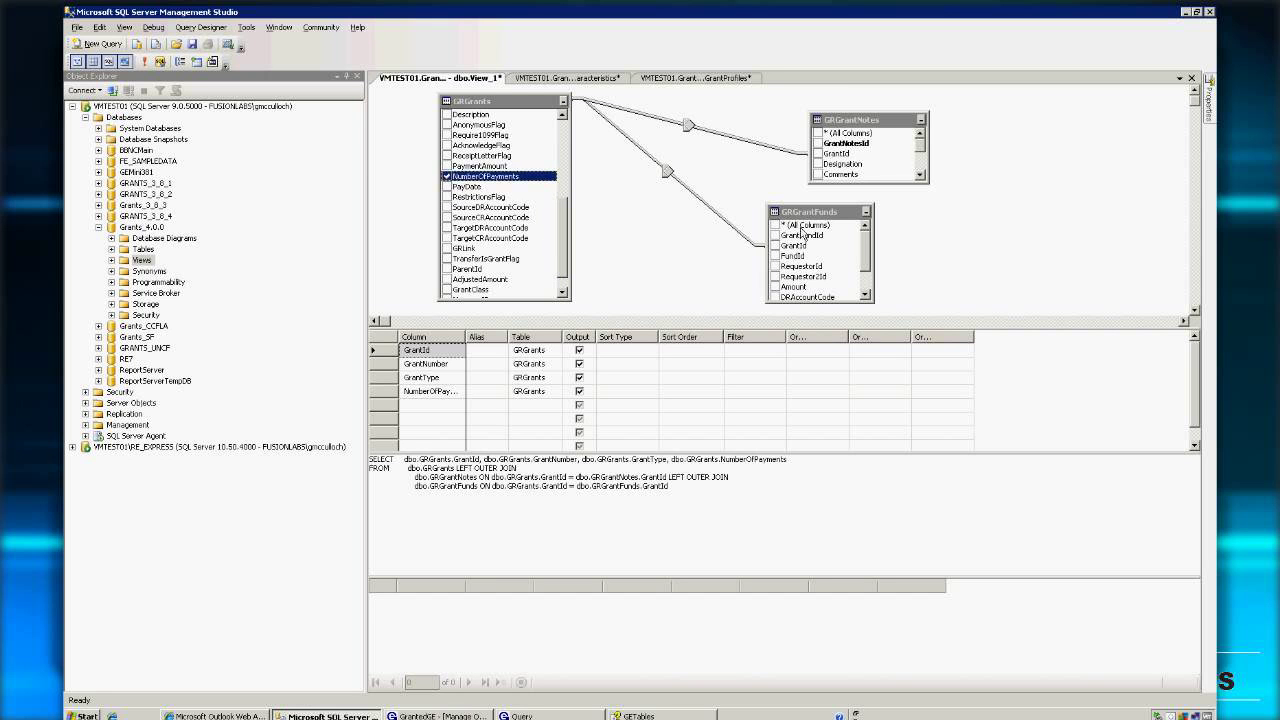
Reposition and enlarge the GRGrantFunds table to show more columns, and include its FundId column in the output
{"action": "left_click_drag", "start_coordinate": [829, 222], "coordinate": [784, 212]}
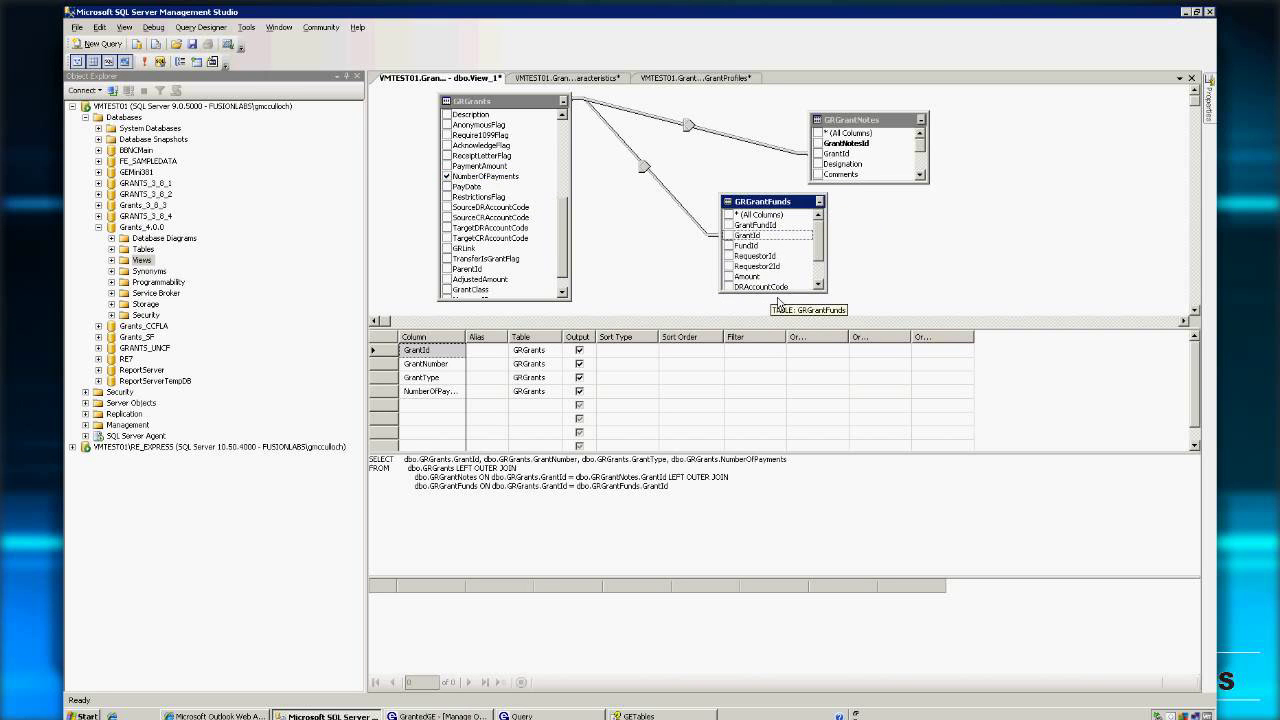
{"action": "left_click_drag", "start_coordinate": [777, 293], "coordinate": [776, 312]}
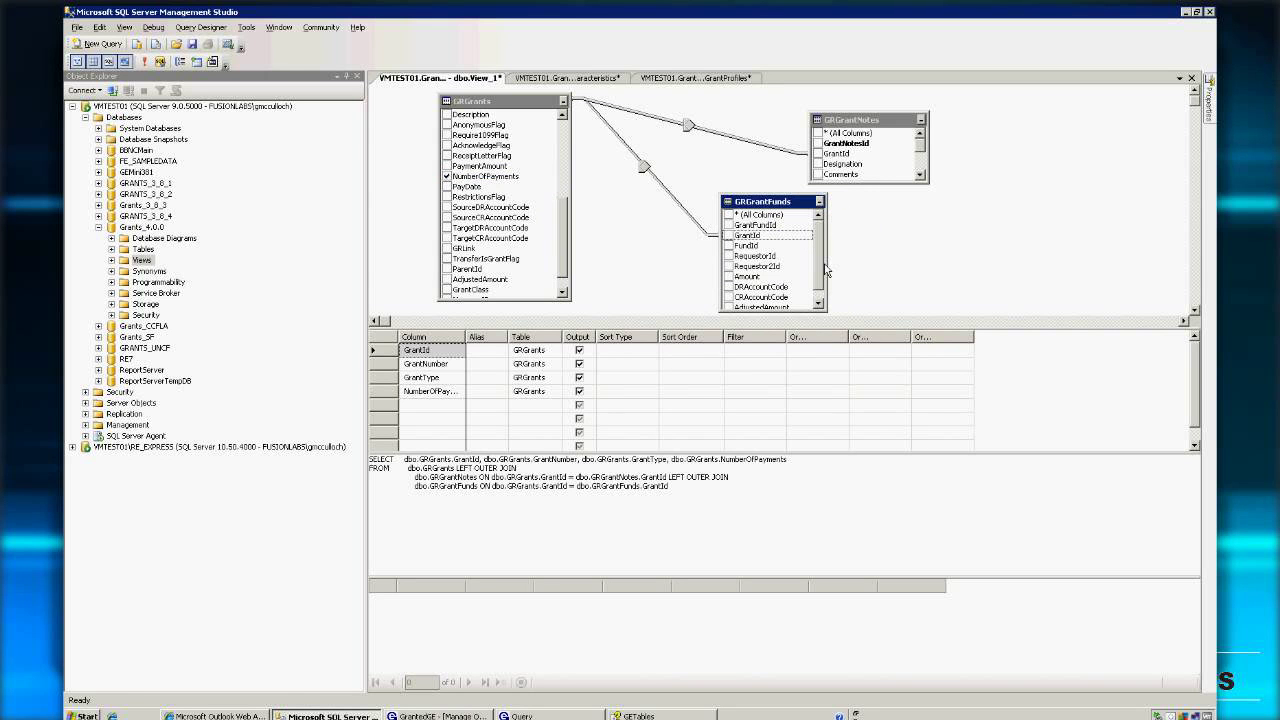
{"action": "scroll", "coordinate": [818, 285], "scroll_direction": "down", "scroll_amount": 1}
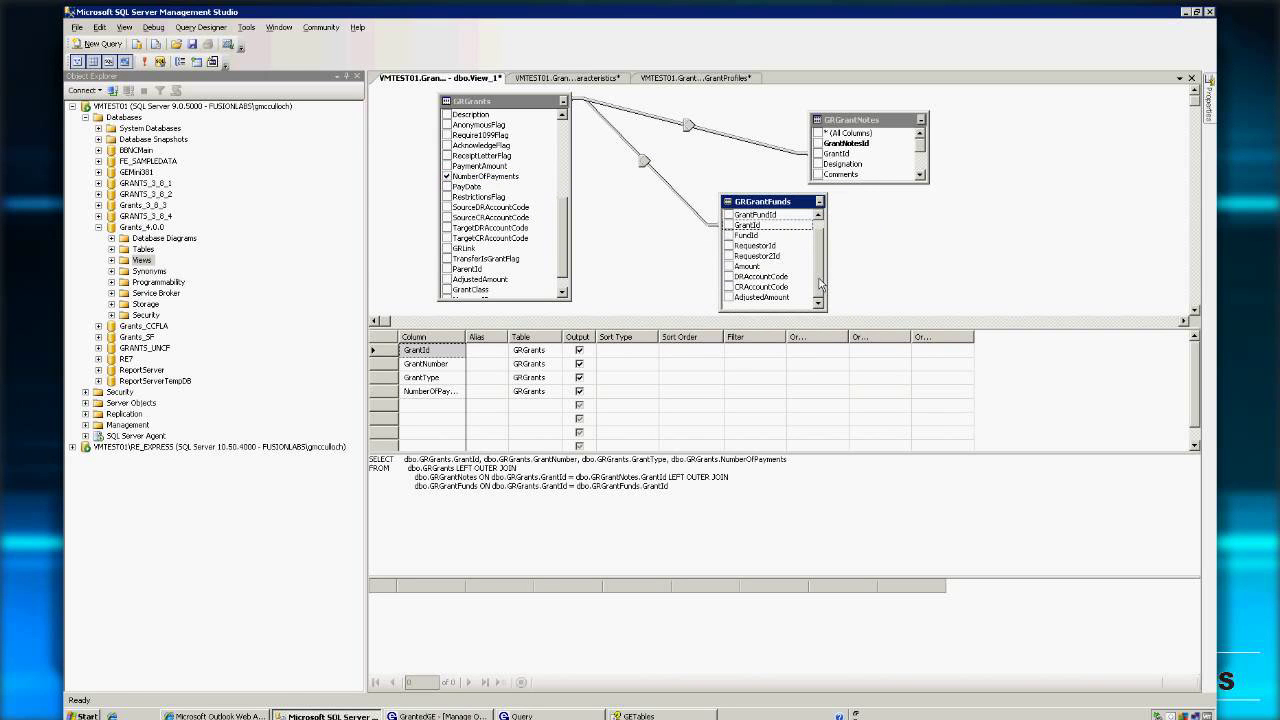
{"action": "left_click", "coordinate": [728, 235]}
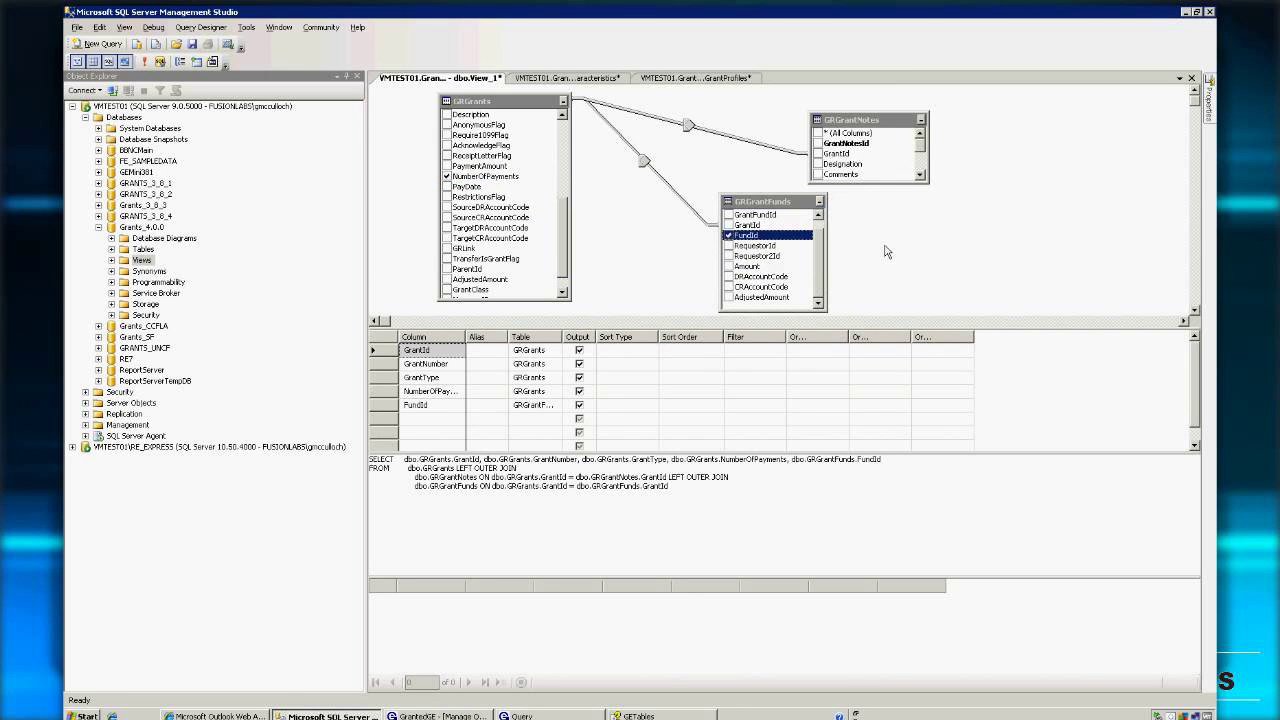
Execute the query, set sort order 1 on GrantId for an ascending sort, and execute it again
{"action": "right_click", "coordinate": [884, 250]}
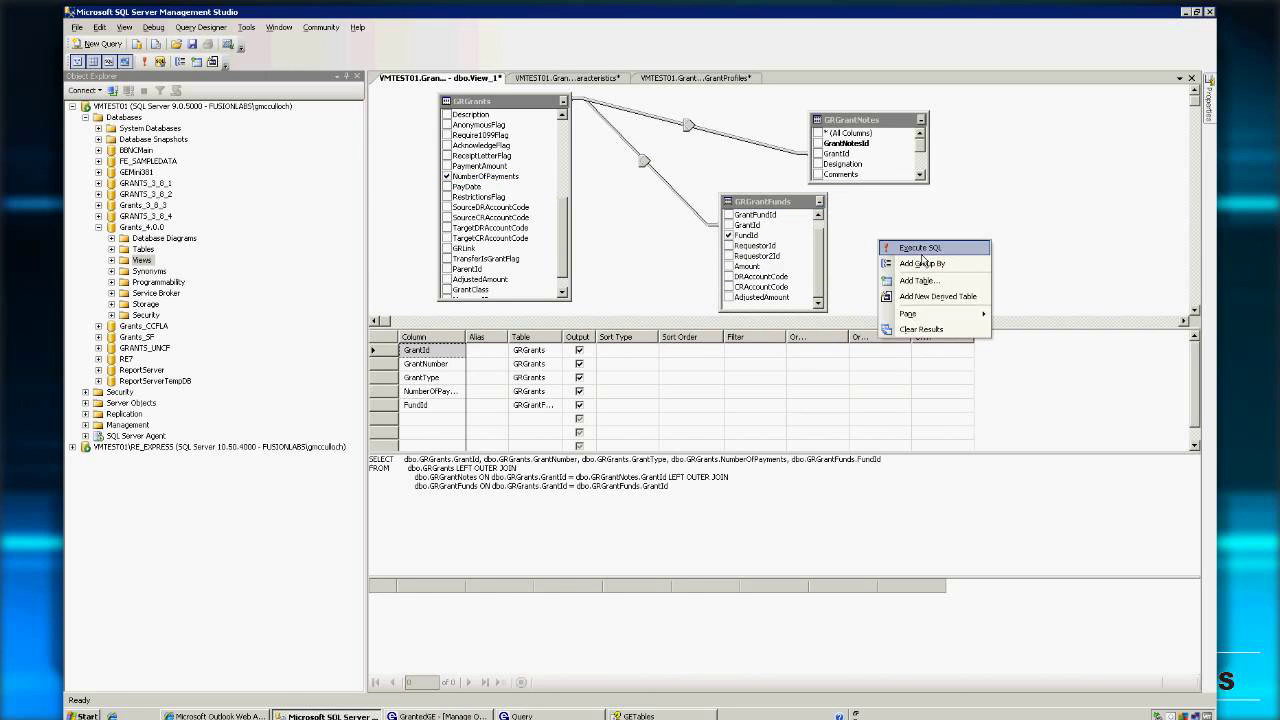
{"action": "left_click", "coordinate": [921, 250]}
{"action": "left_click", "coordinate": [688, 352]}
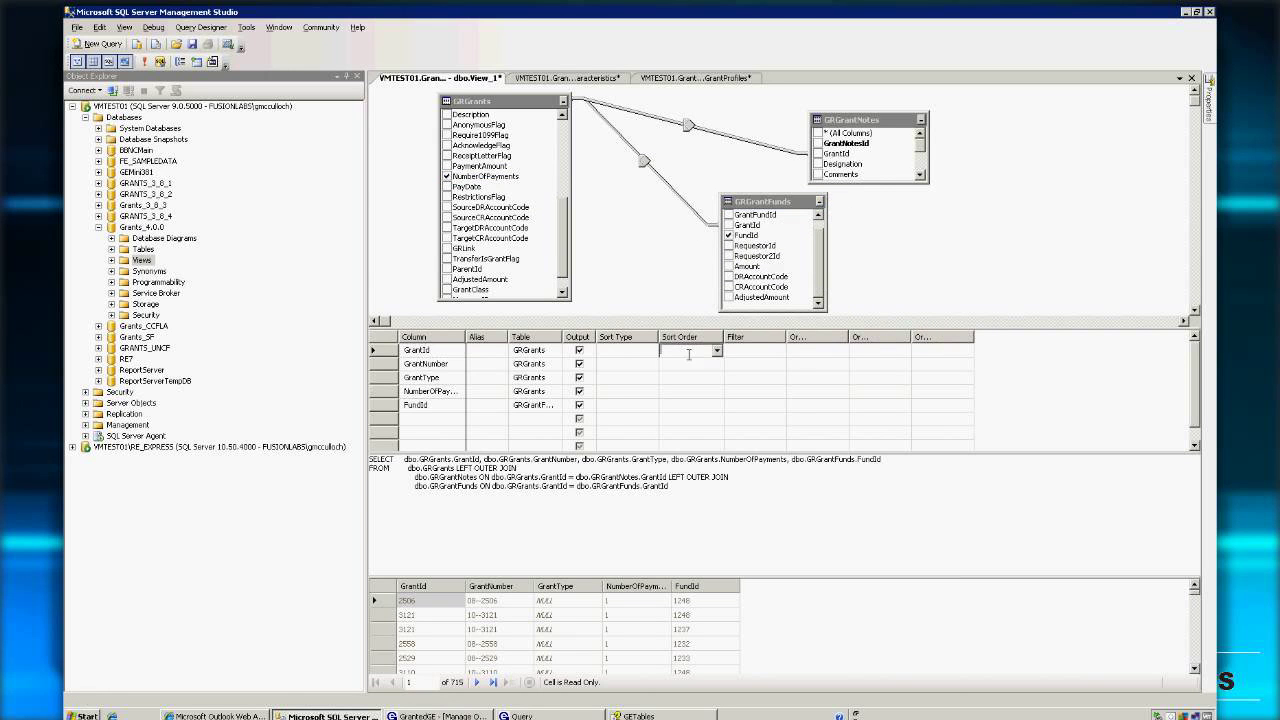
{"action": "type", "text": "1"}
{"action": "right_click", "coordinate": [901, 243]}
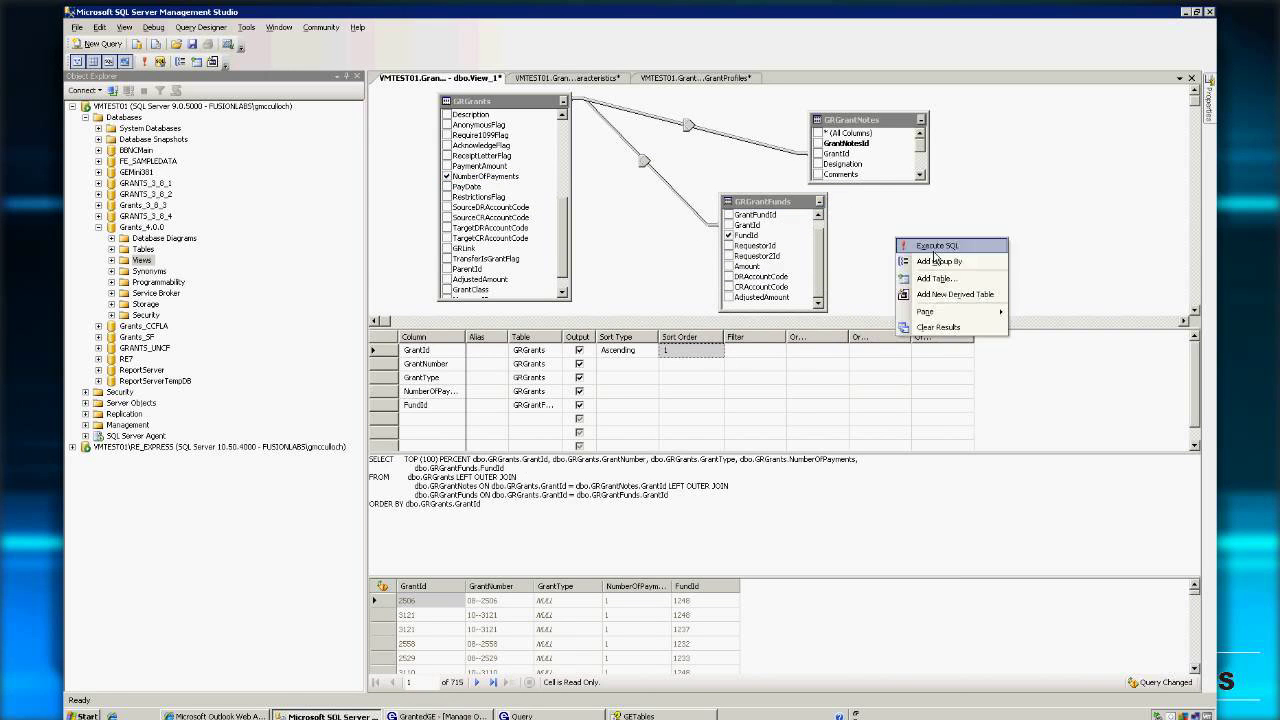
{"action": "left_click", "coordinate": [933, 248]}
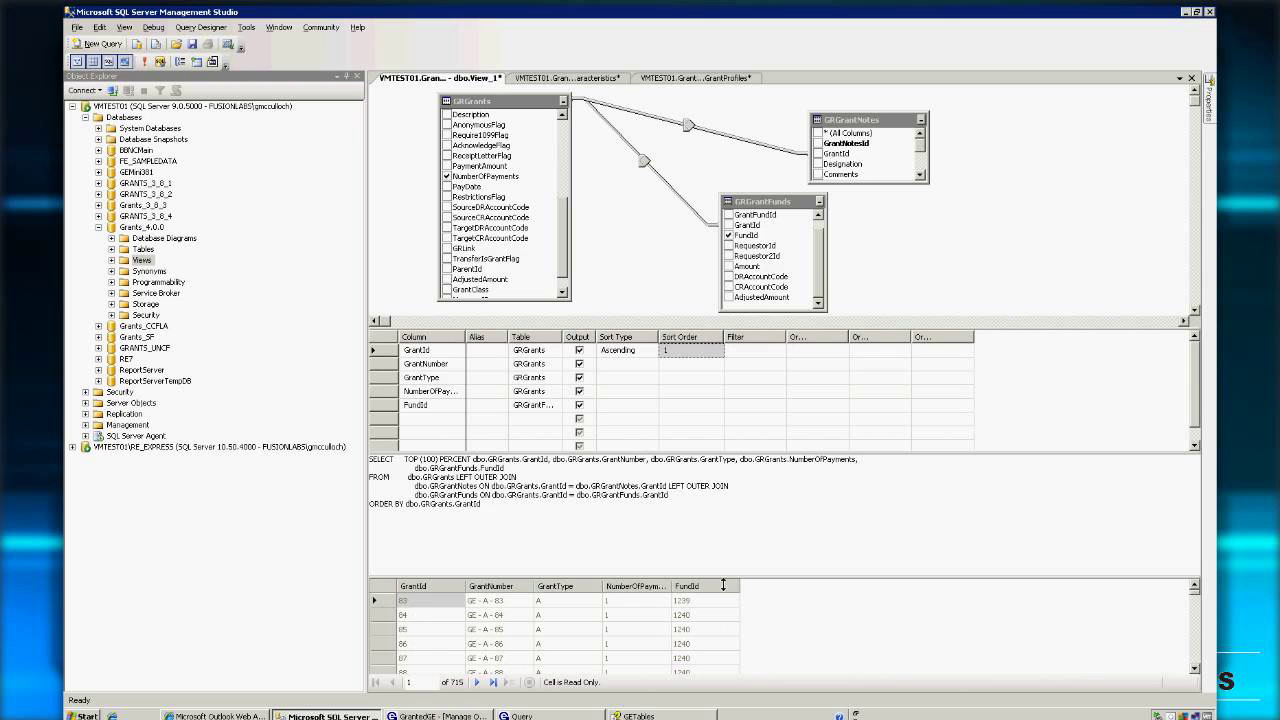
Enlarge the query results area and page through the rows to examine the grant numbers, types, payment counts and fund IDs
{"action": "left_click_drag", "start_coordinate": [723, 585], "coordinate": [765, 285]}
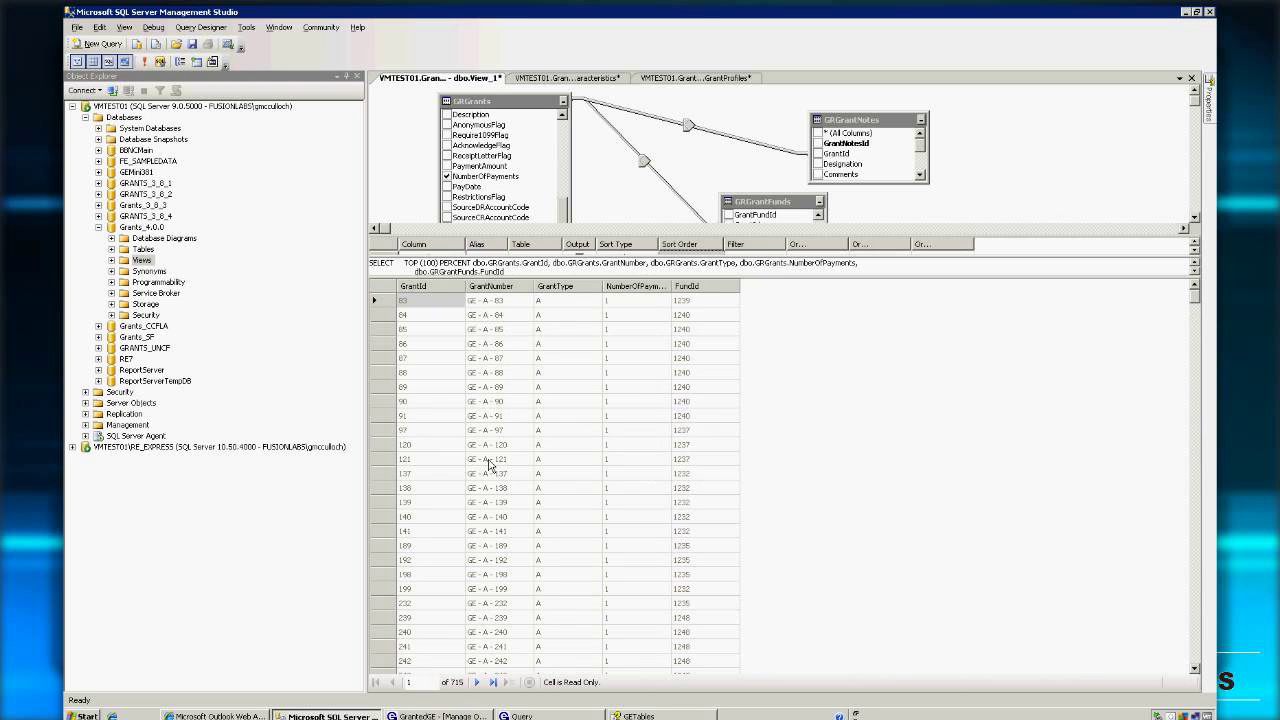
{"action": "left_click", "coordinate": [1196, 608]}
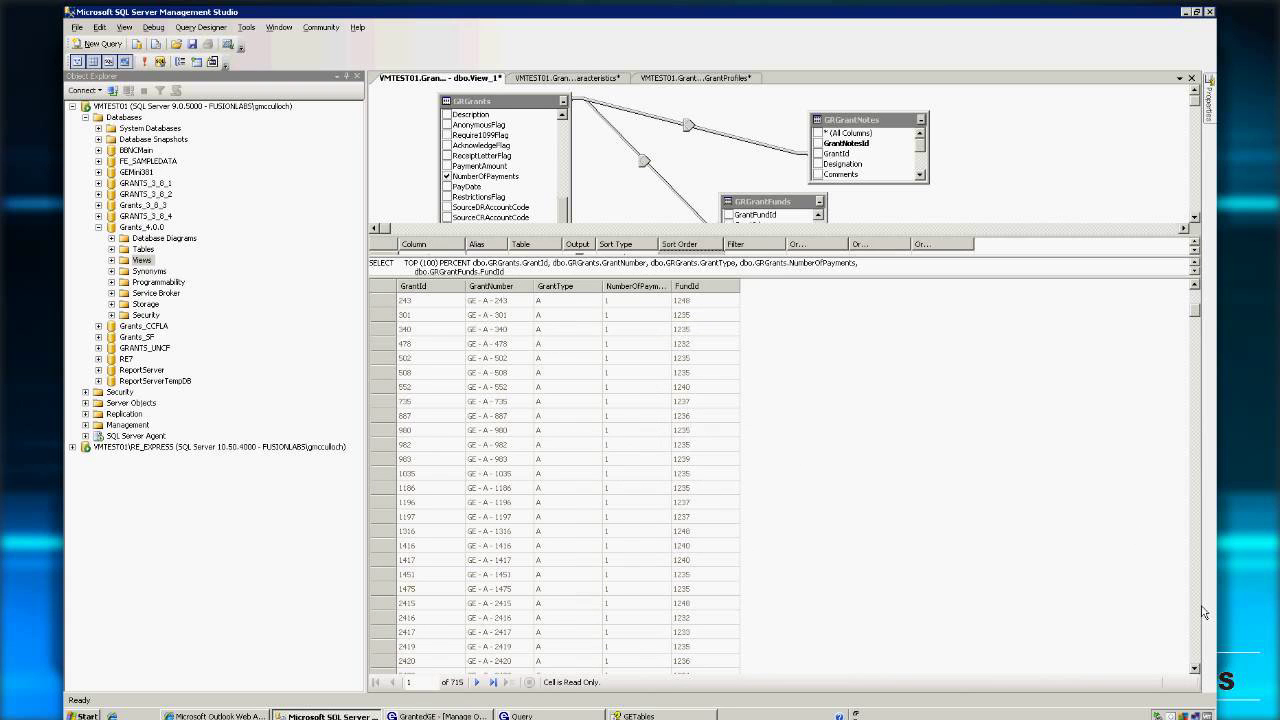
{"action": "left_click", "coordinate": [1199, 611]}
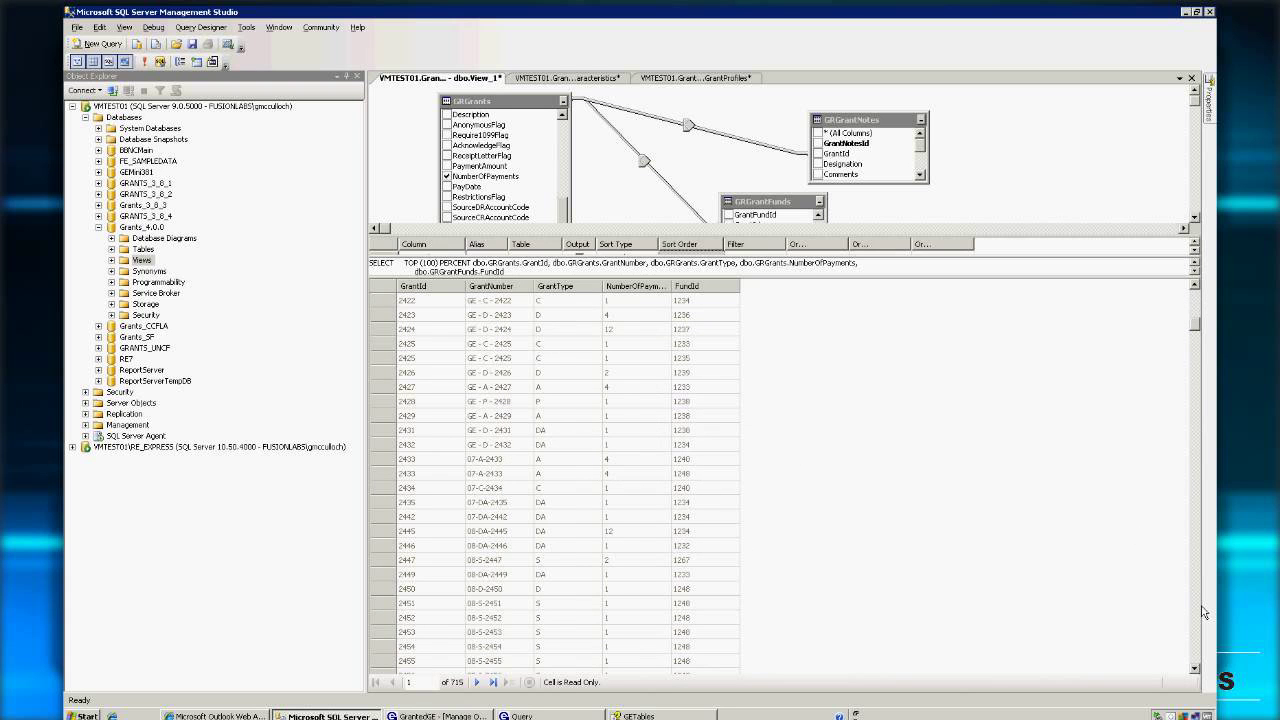
{"action": "left_click", "coordinate": [1198, 608]}
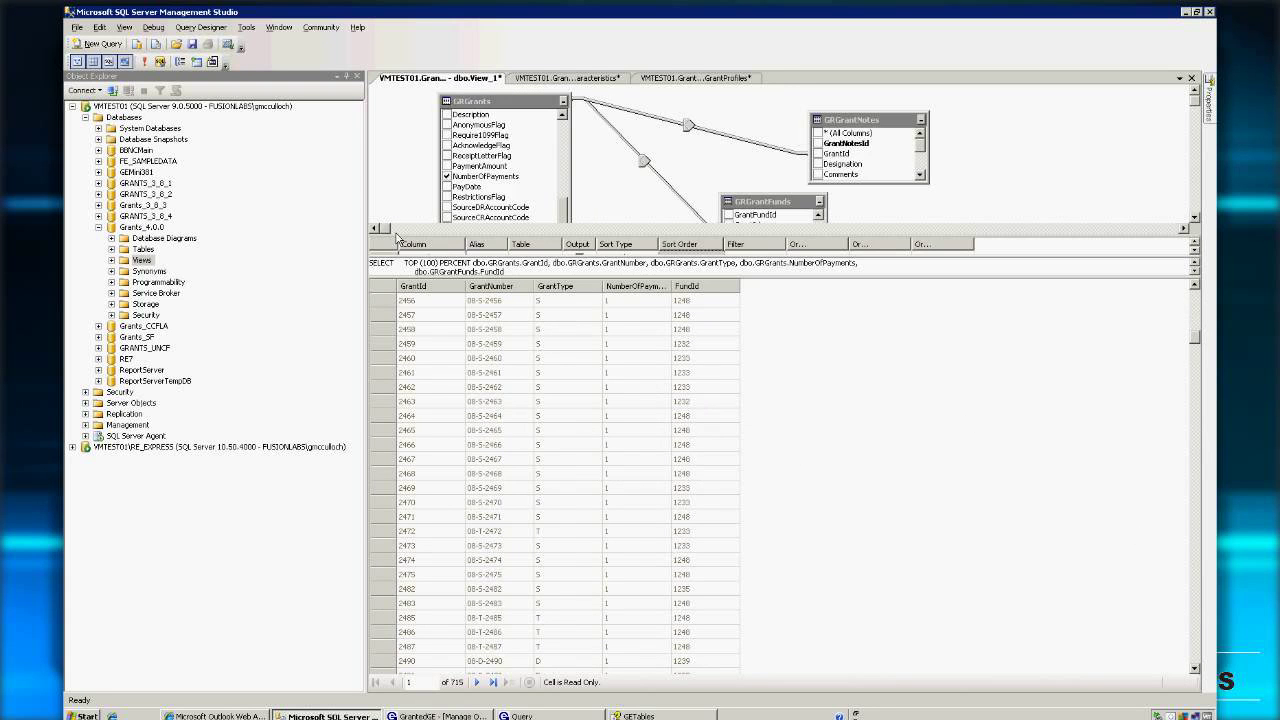
Give the diagram more height, add the GRPayment table to it, and place GRPayment on the far side of GRGrantNotes
{"action": "left_click_drag", "start_coordinate": [641, 240], "coordinate": [634, 356]}
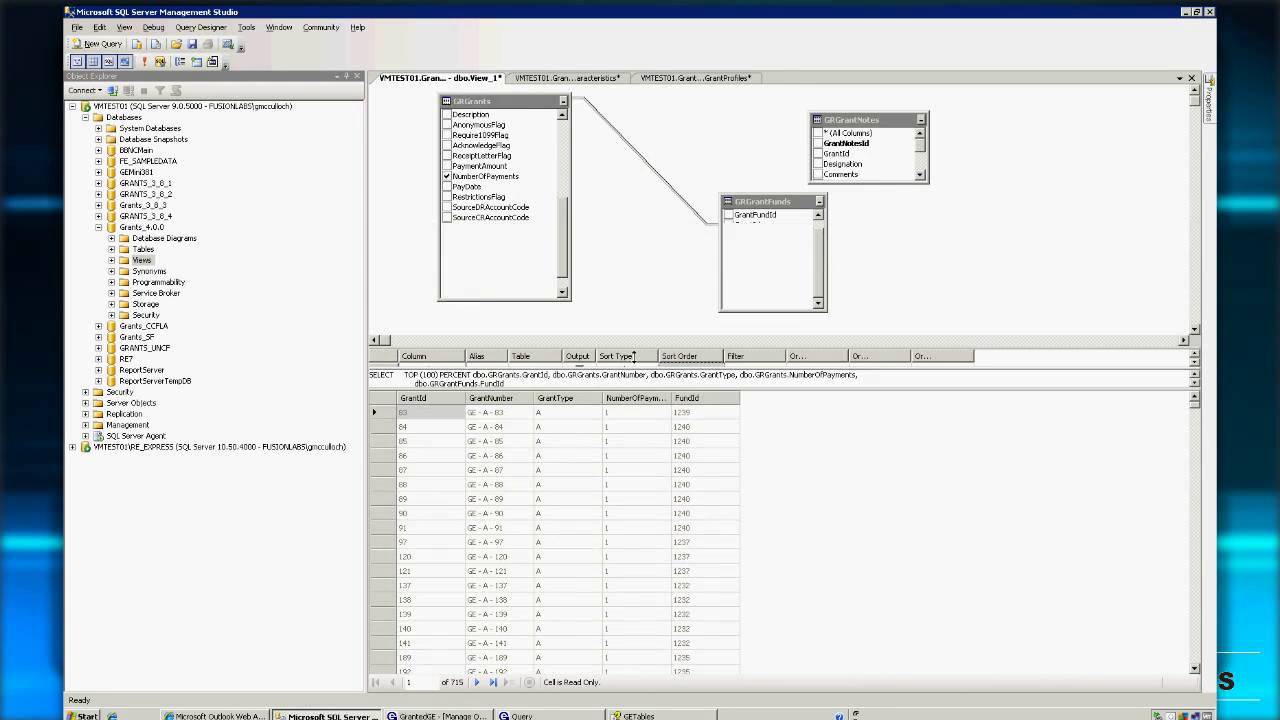
{"action": "right_click", "coordinate": [886, 242]}
{"action": "left_click", "coordinate": [948, 290]}
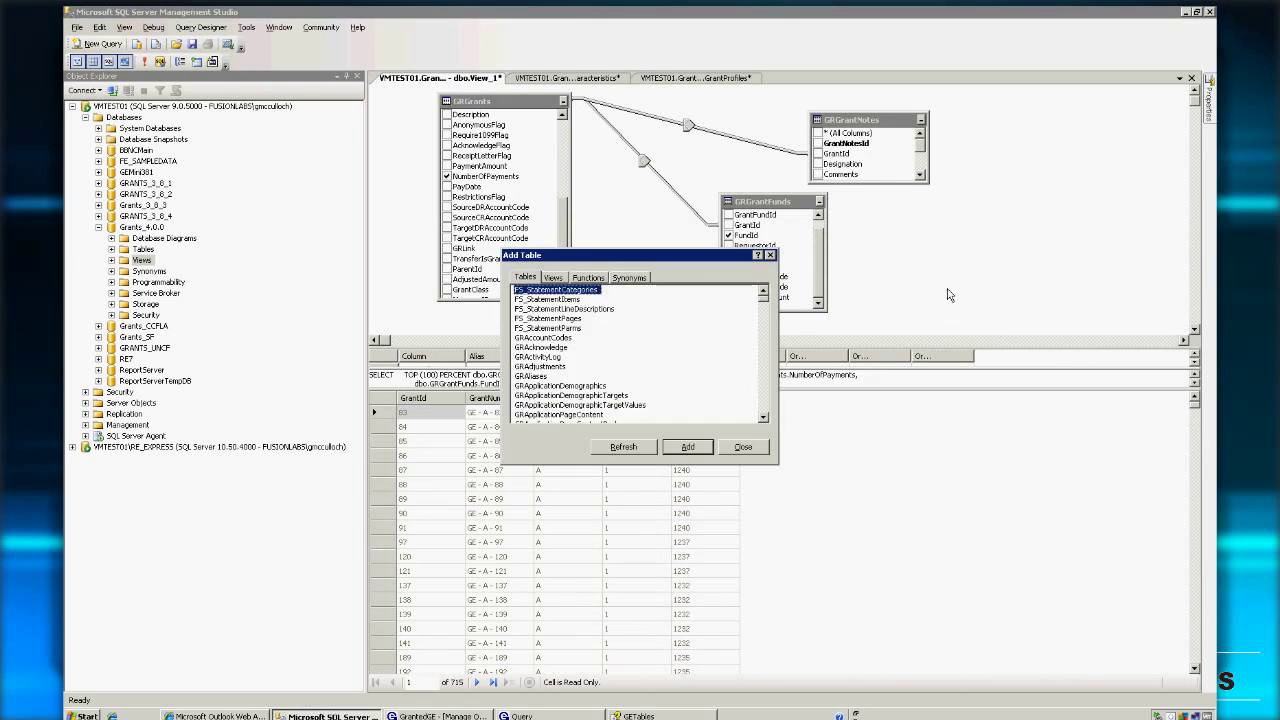
{"action": "scroll", "coordinate": [772, 403], "scroll_direction": "down", "scroll_amount": 8}
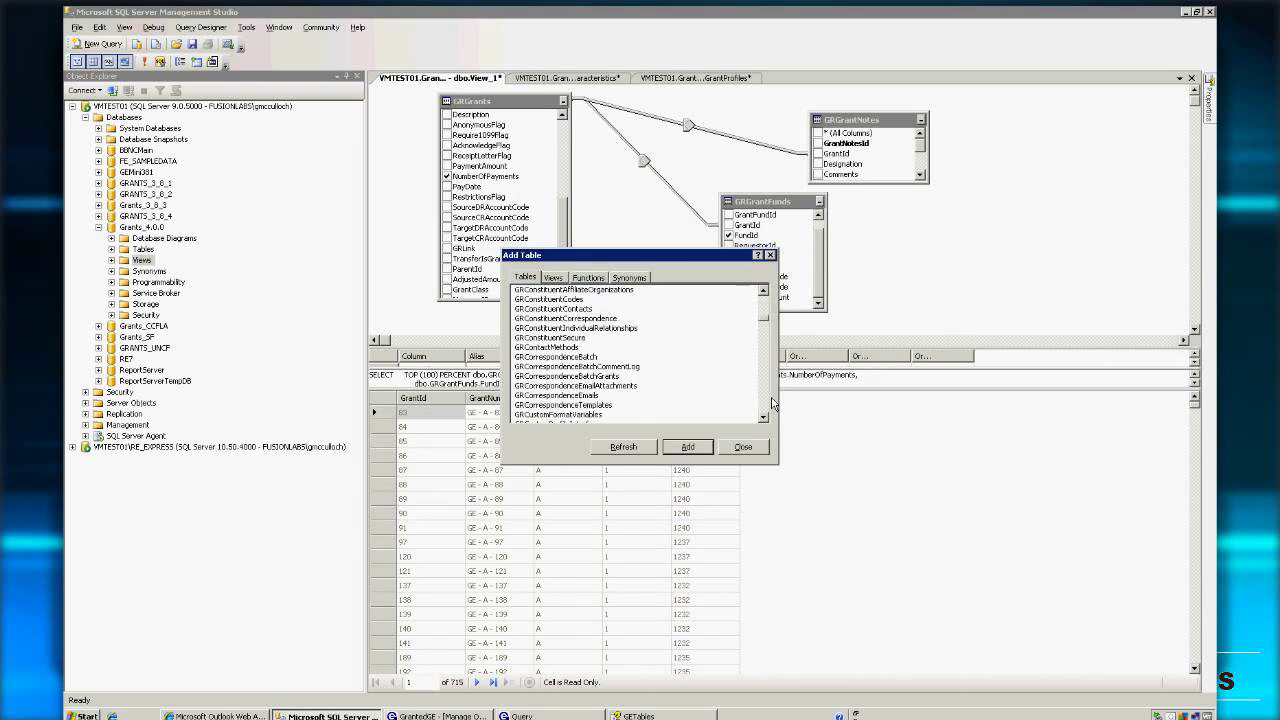
{"action": "scroll", "coordinate": [772, 403], "scroll_direction": "down", "scroll_amount": 5}
{"action": "scroll", "coordinate": [772, 403], "scroll_direction": "down", "scroll_amount": 5}
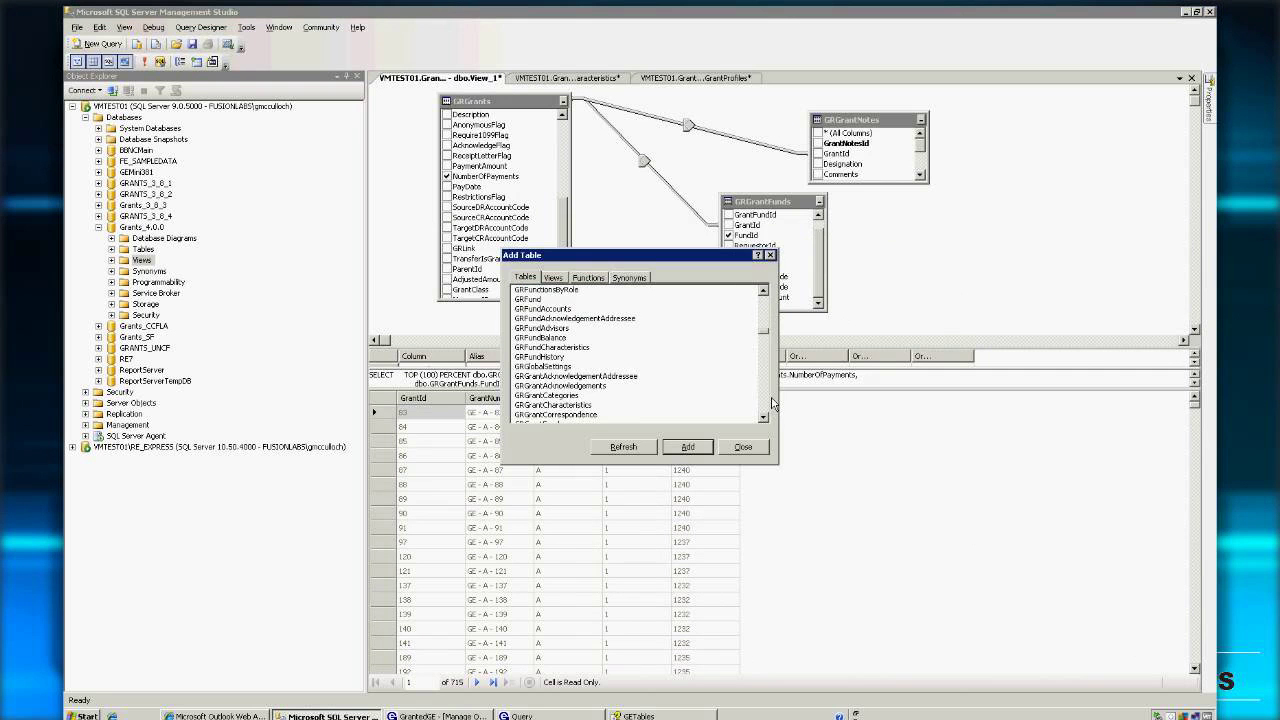
{"action": "scroll", "coordinate": [772, 403], "scroll_direction": "down", "scroll_amount": 5}
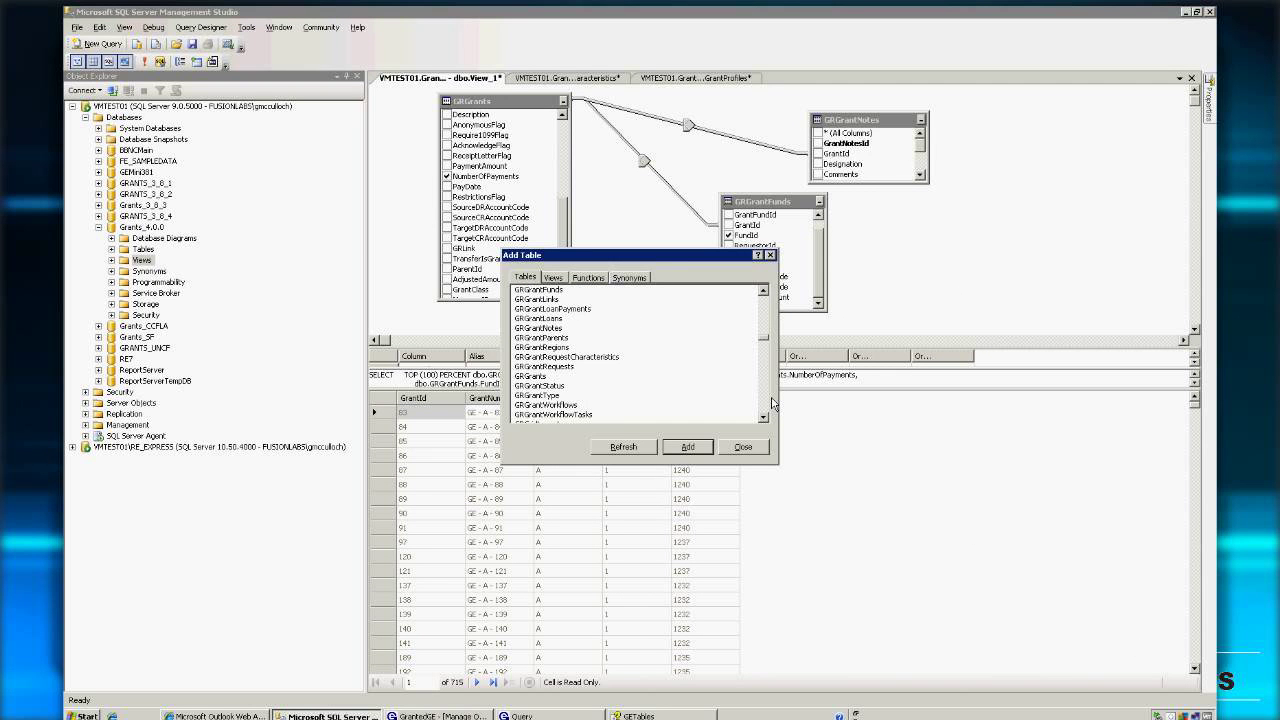
{"action": "scroll", "coordinate": [772, 403], "scroll_direction": "down", "scroll_amount": 5}
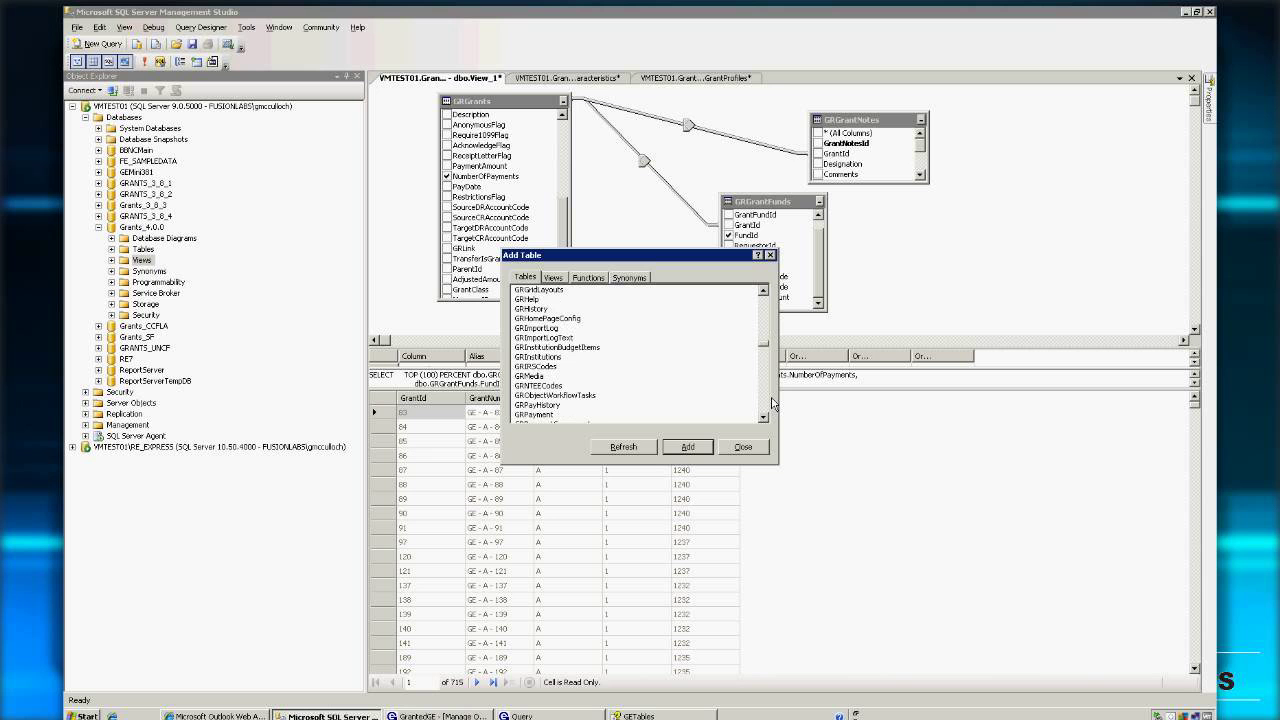
{"action": "scroll", "coordinate": [775, 404], "scroll_direction": "down", "scroll_amount": 5}
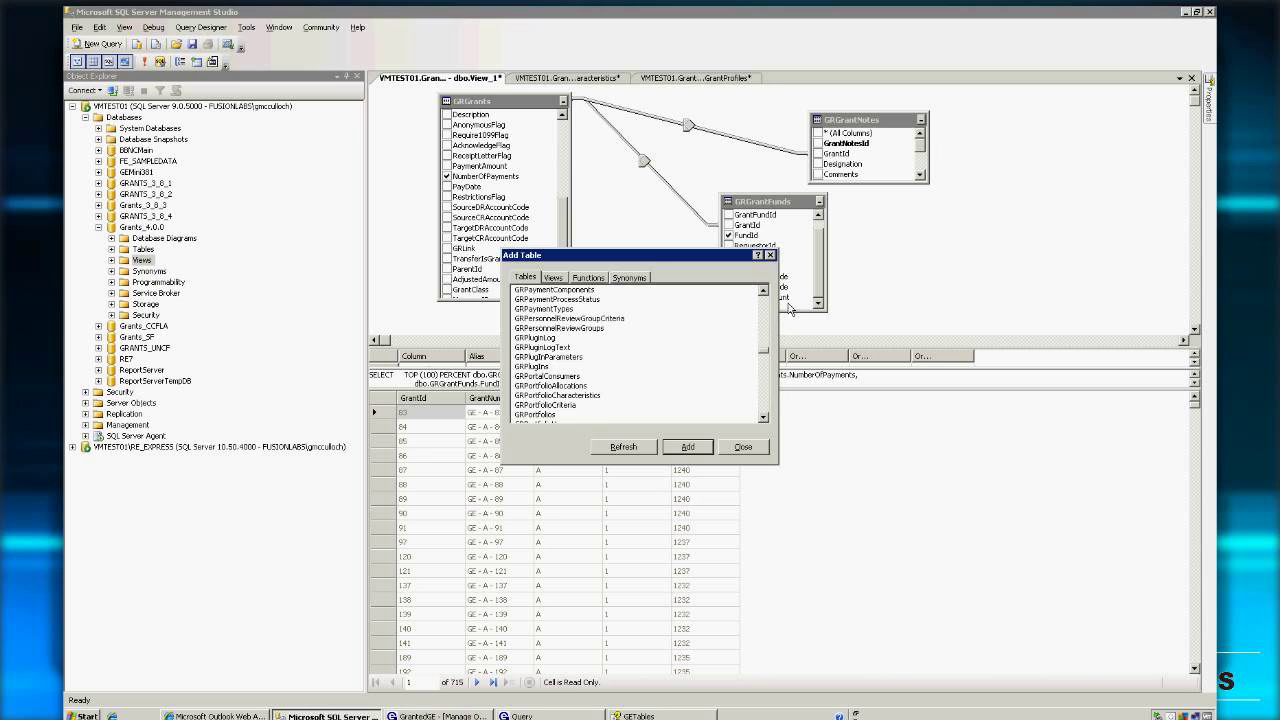
{"action": "scroll", "coordinate": [787, 305], "scroll_direction": "up", "scroll_amount": 1}
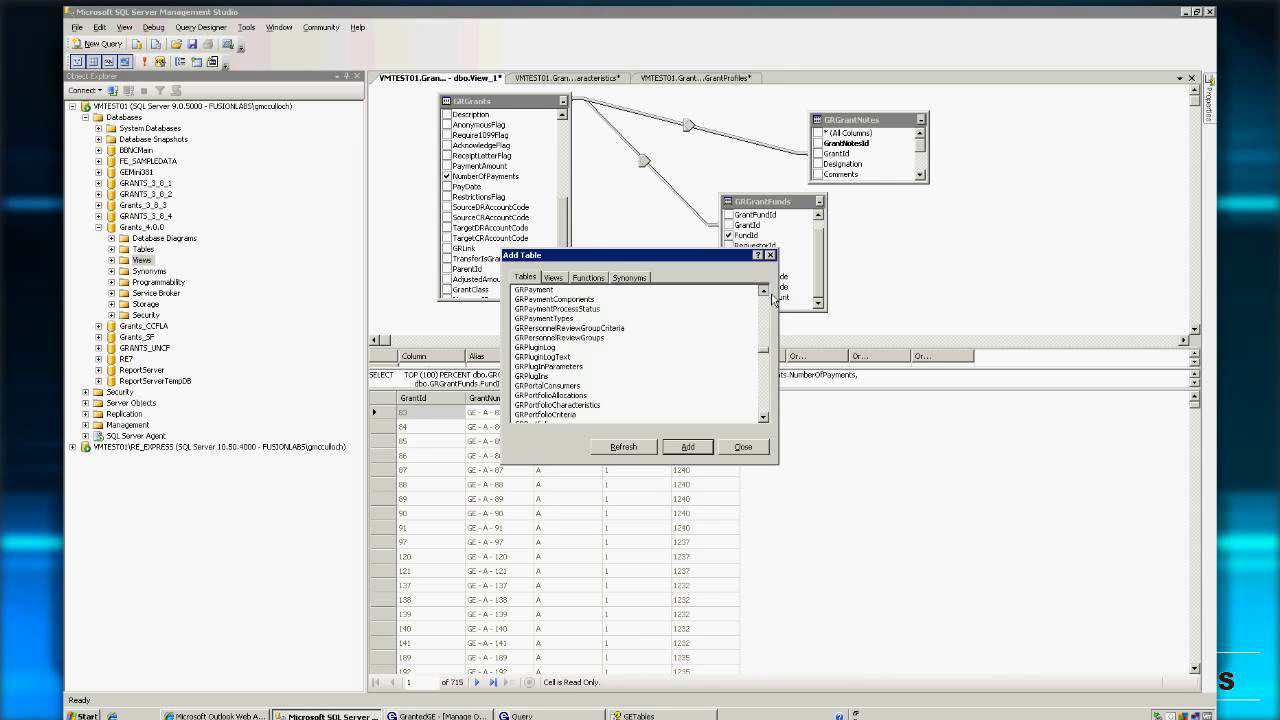
{"action": "left_click", "coordinate": [545, 292]}
{"action": "double_click", "coordinate": [545, 292]}
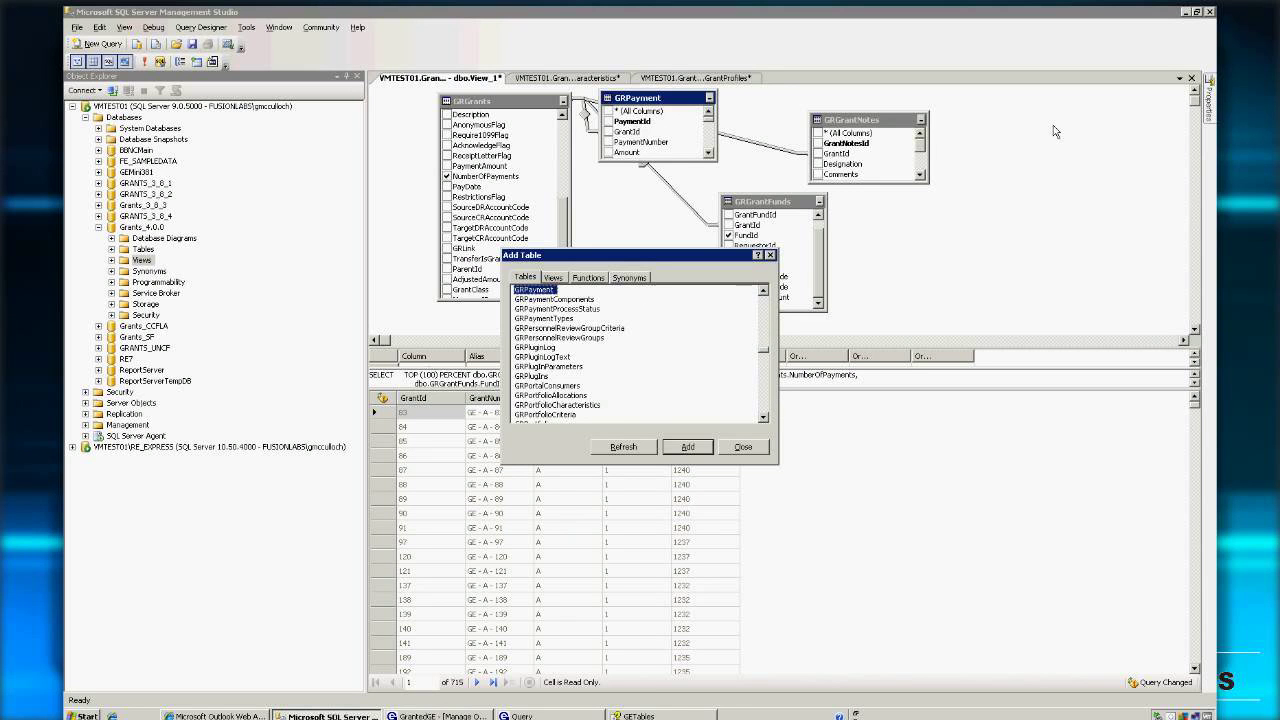
{"action": "left_click", "coordinate": [745, 447]}
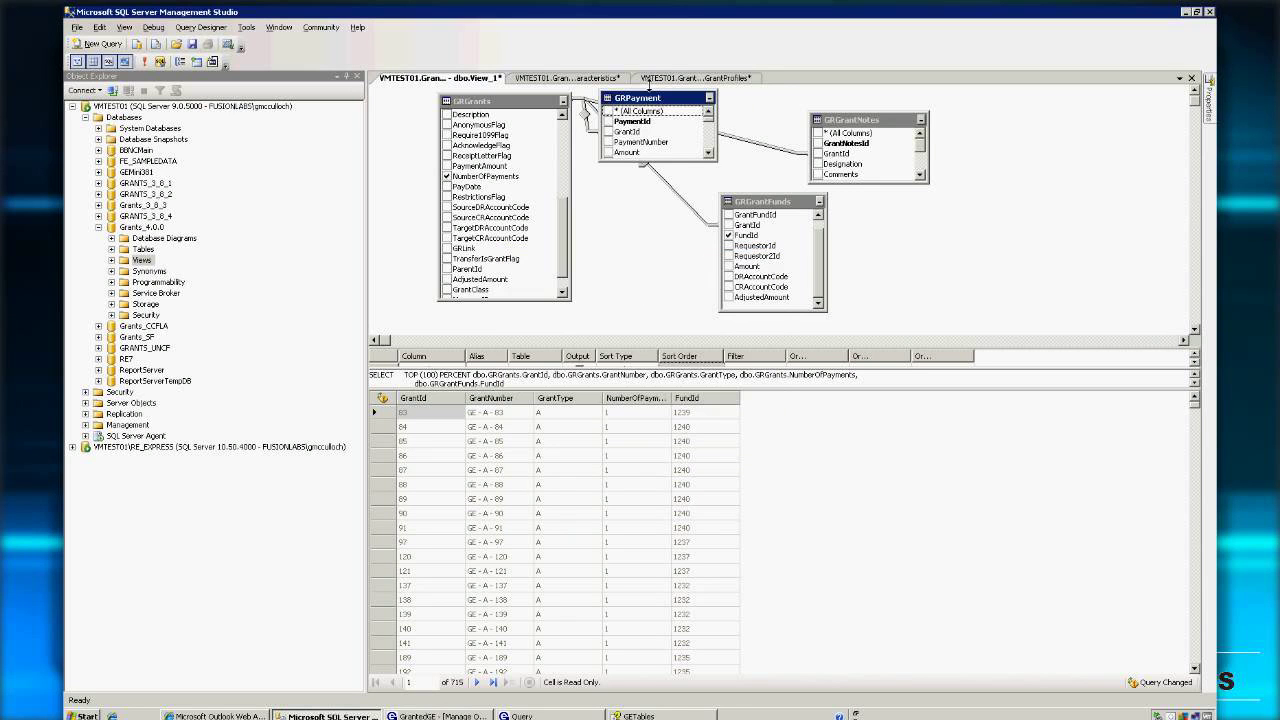
{"action": "left_click_drag", "start_coordinate": [650, 97], "coordinate": [1048, 165]}
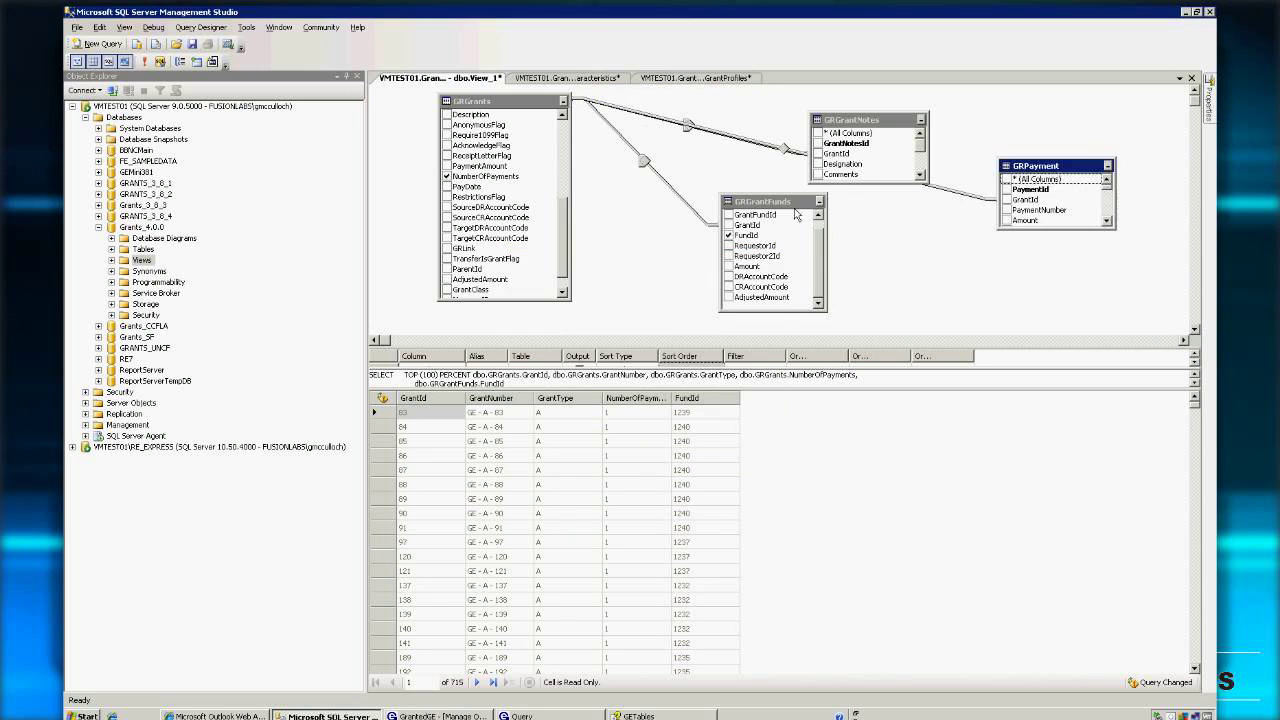
Reposition the GRGrantFunds and GRPayment tables in the diagram and remove the join between GRGrants and GRPayment
{"action": "left_click_drag", "start_coordinate": [796, 204], "coordinate": [745, 223]}
{"action": "left_click_drag", "start_coordinate": [1065, 175], "coordinate": [1050, 229]}
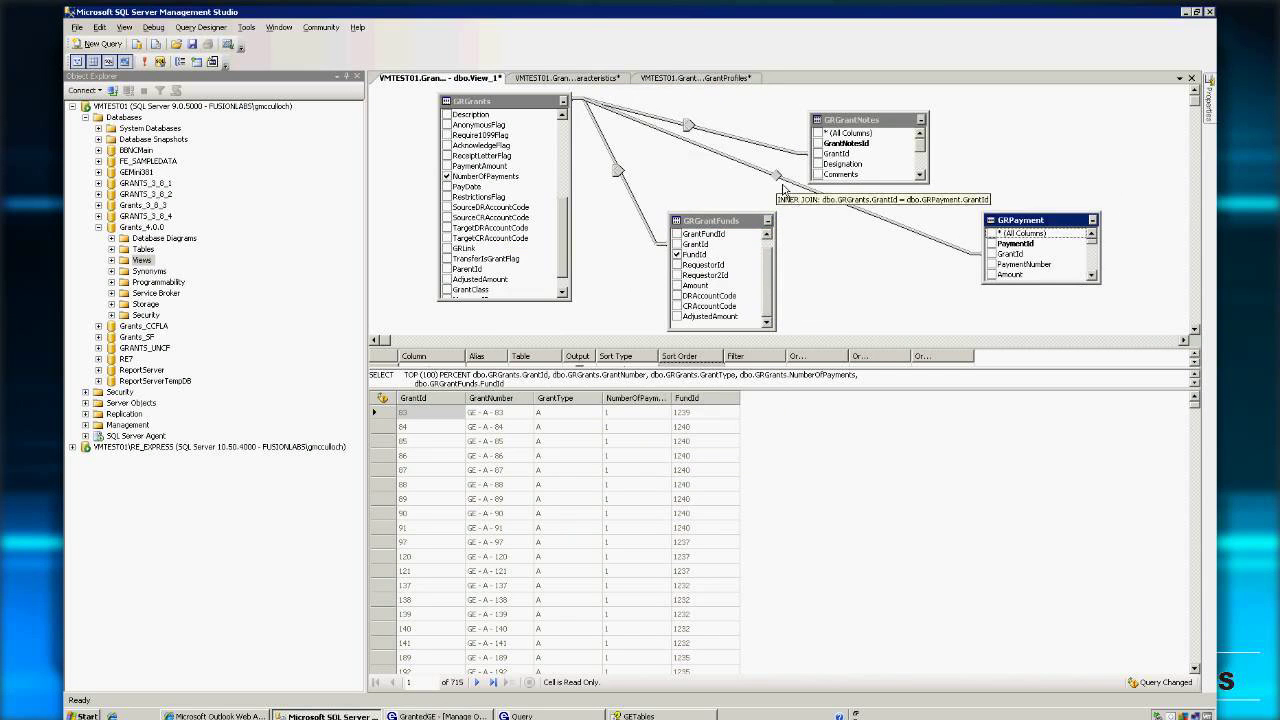
{"action": "right_click", "coordinate": [785, 190]}
{"action": "left_click", "coordinate": [812, 197]}
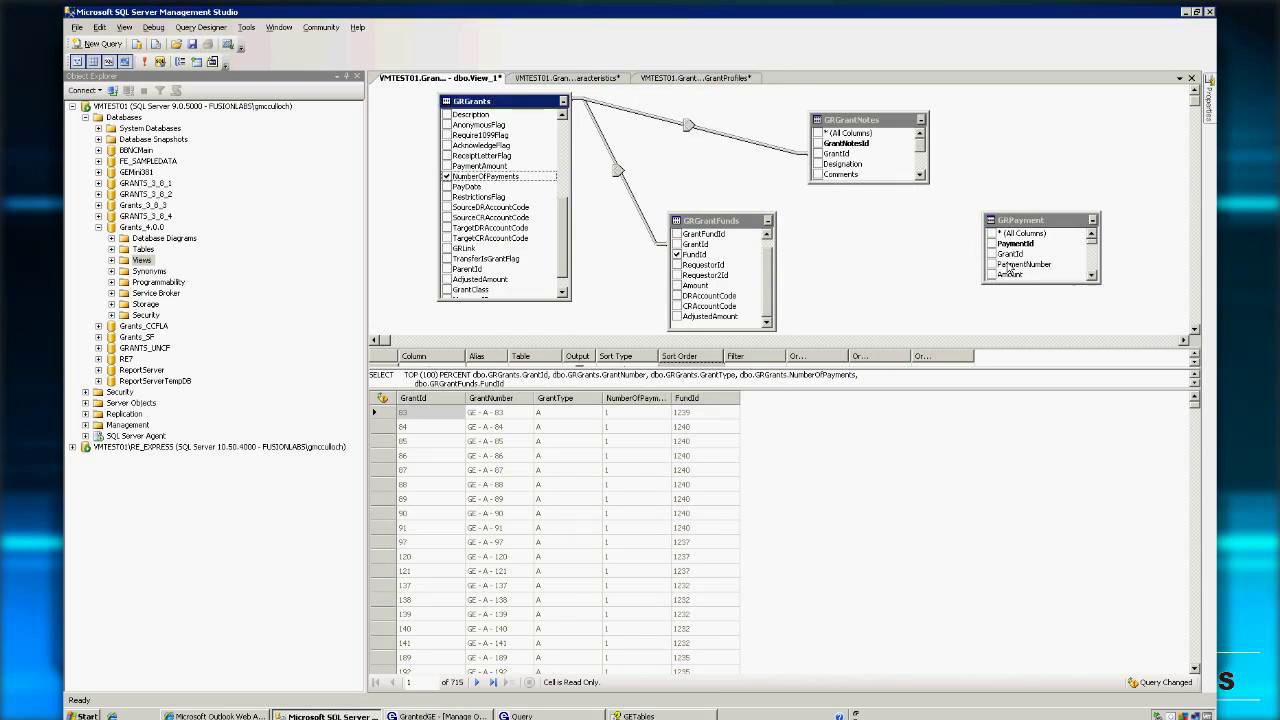
Join GRPayment to GRGrantFunds on GrantId, selecting all rows from GRGrantFunds
{"action": "left_click_drag", "start_coordinate": [1008, 256], "coordinate": [697, 246]}
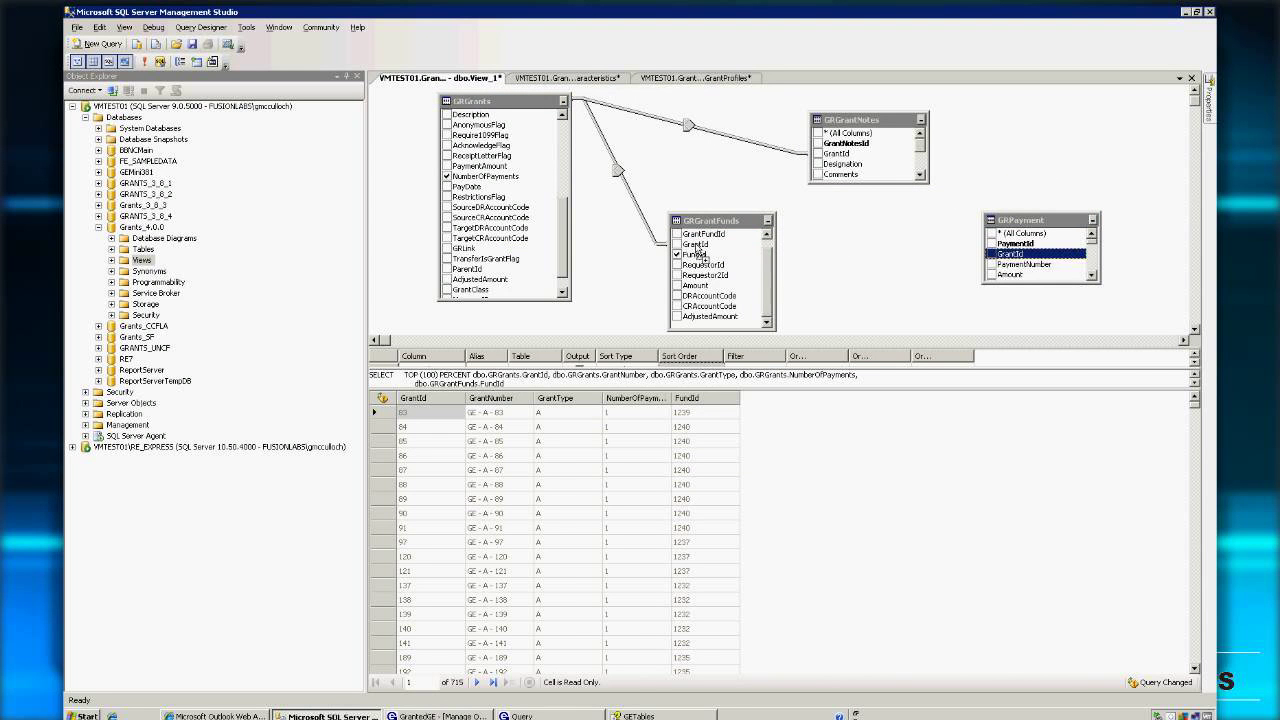
{"action": "right_click", "coordinate": [887, 262]}
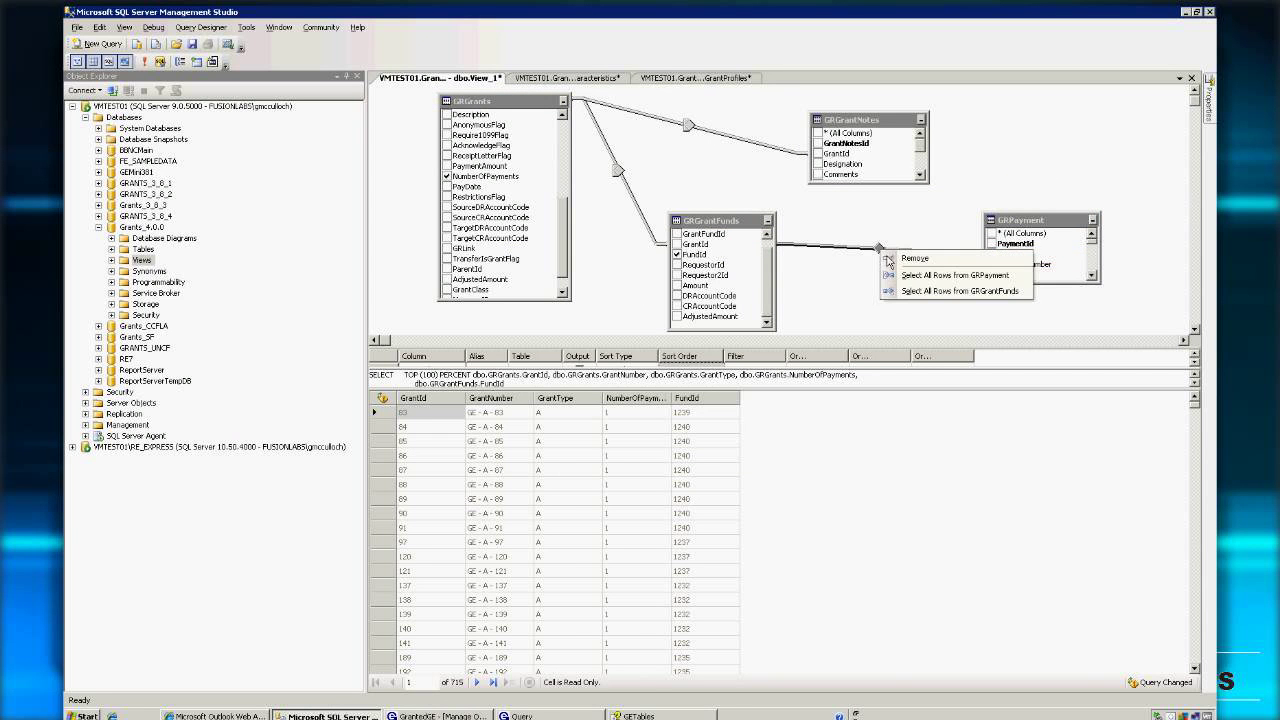
{"action": "left_click", "coordinate": [967, 297]}
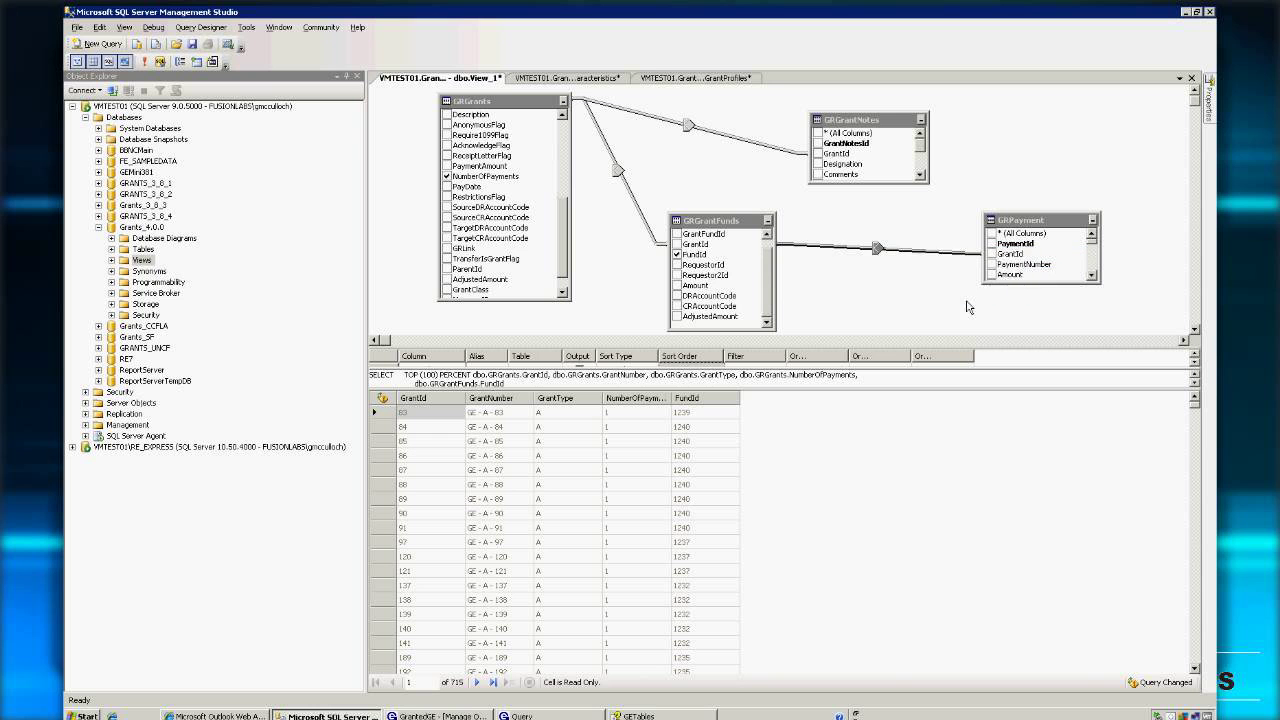
Enlarge the GRPayment table and include its PaymentNumber, Amount, PayDate and PaymentStatus columns in the output
{"action": "left_click_drag", "start_coordinate": [1016, 284], "coordinate": [1020, 330]}
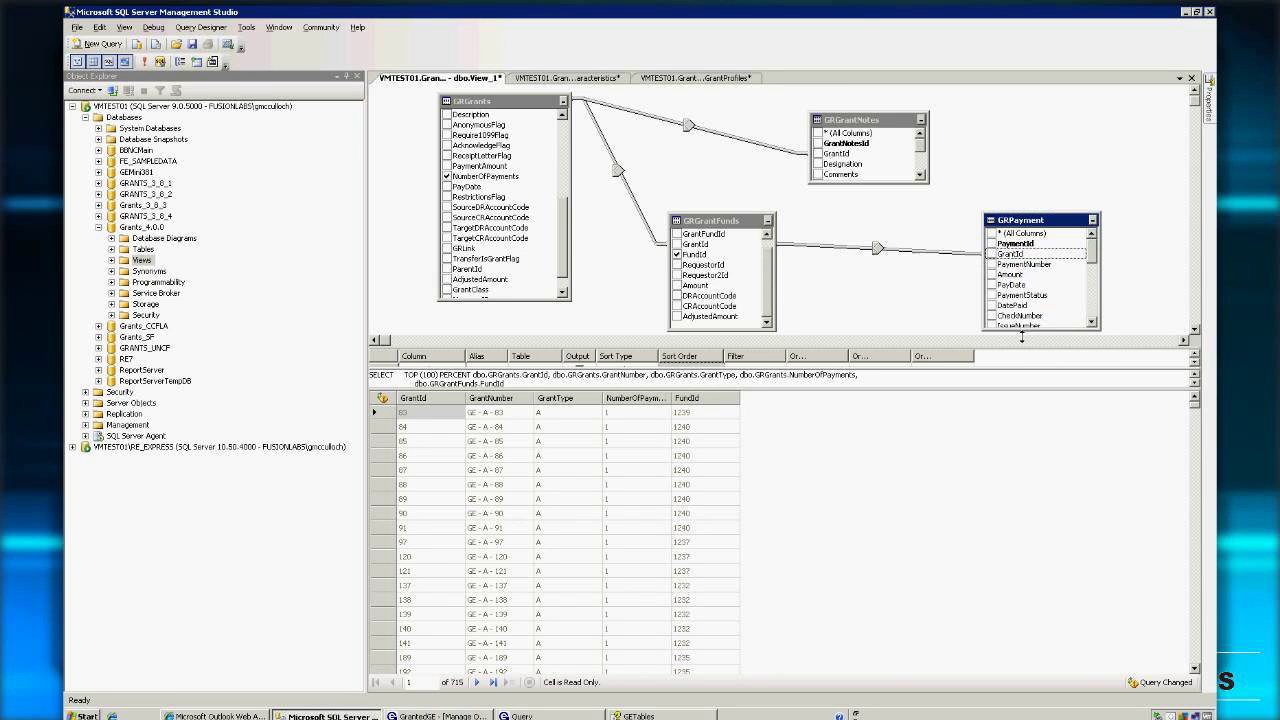
{"action": "left_click", "coordinate": [991, 264]}
{"action": "left_click", "coordinate": [991, 274]}
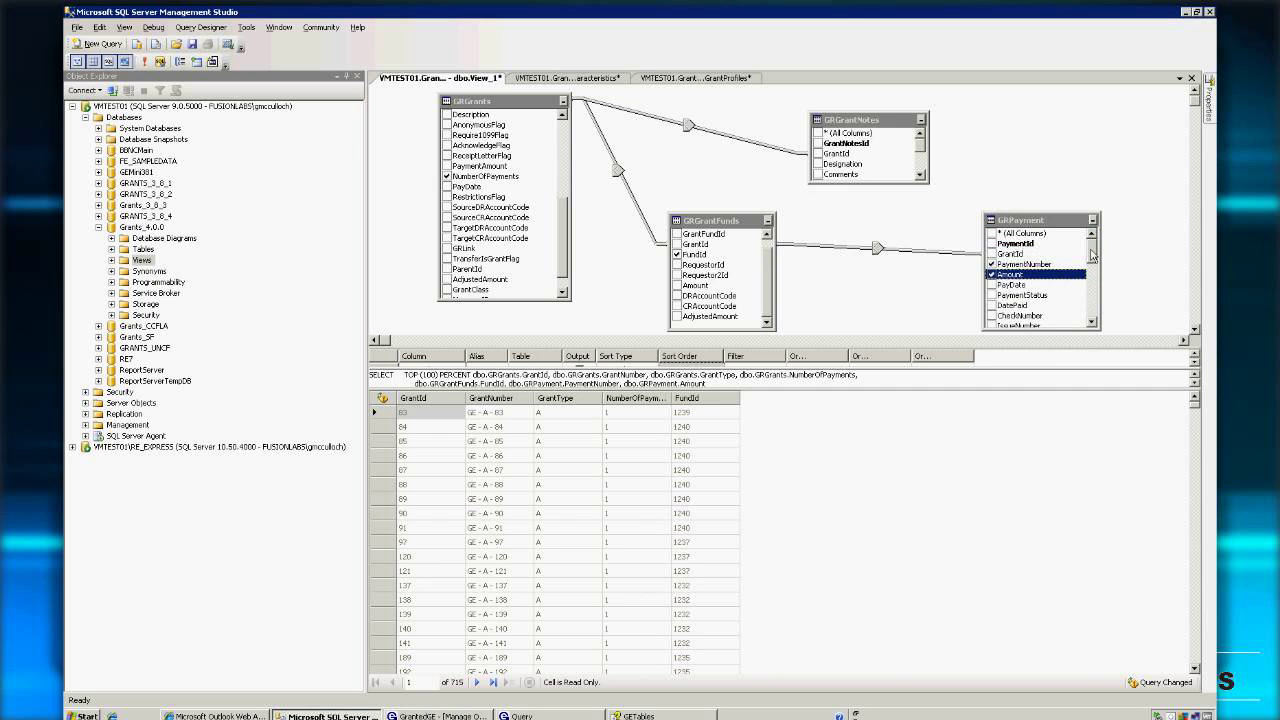
{"action": "scroll", "coordinate": [1098, 258], "scroll_direction": "down", "scroll_amount": 1}
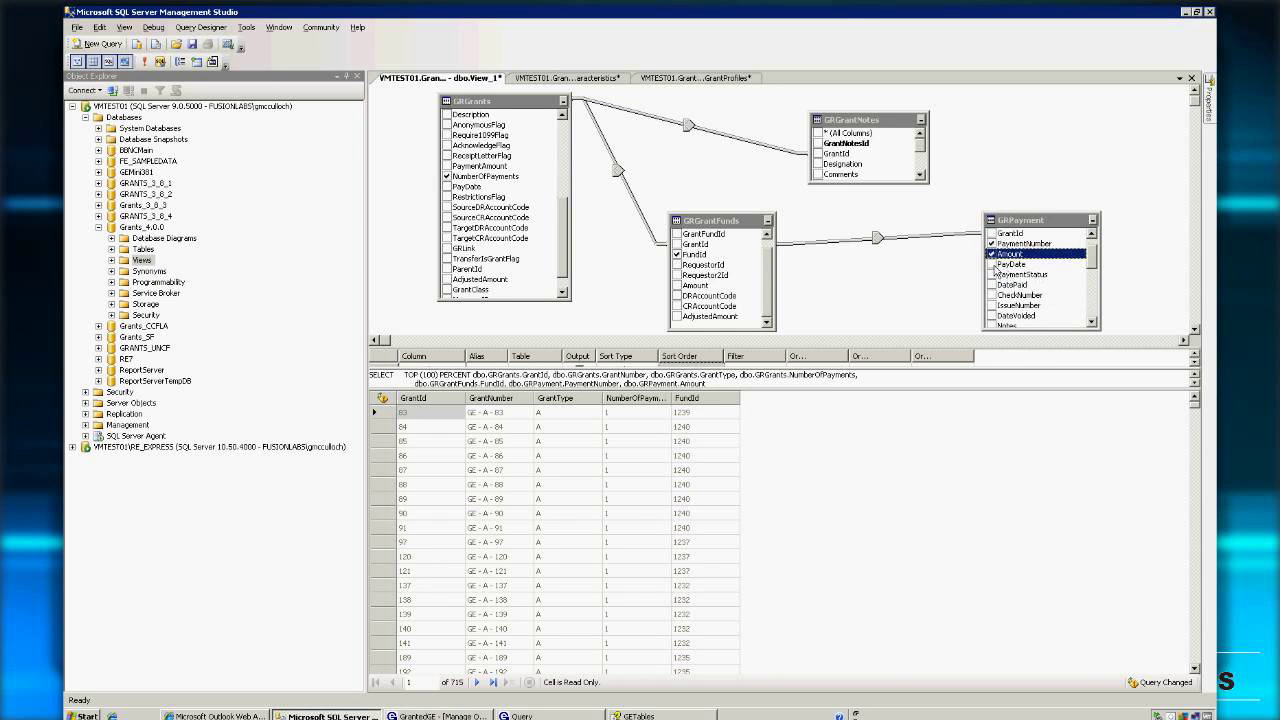
{"action": "left_click", "coordinate": [991, 264]}
{"action": "left_click", "coordinate": [991, 274]}
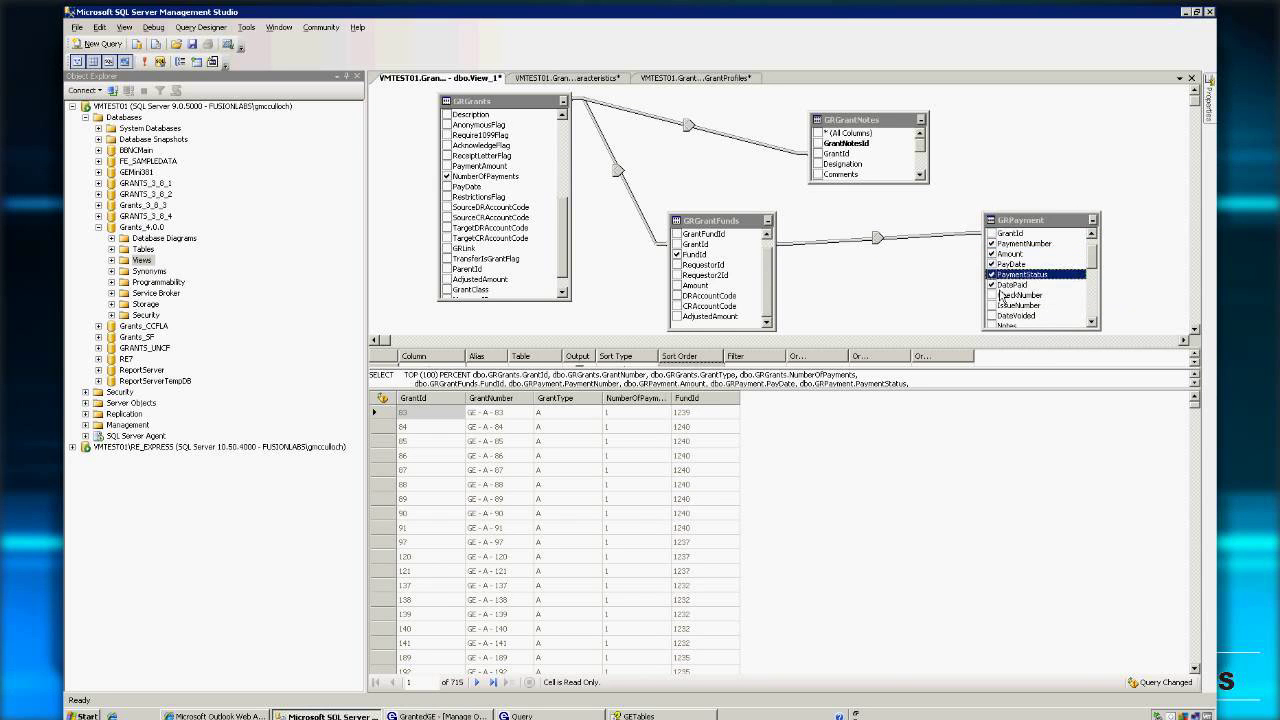
Include GRPayment's DatePaid, CheckNumber and AdjustedAmount columns in the output and execute the query
{"action": "left_click", "coordinate": [991, 285]}
{"action": "left_click", "coordinate": [991, 295]}
{"action": "scroll", "coordinate": [1100, 333], "scroll_direction": "down", "scroll_amount": 2}
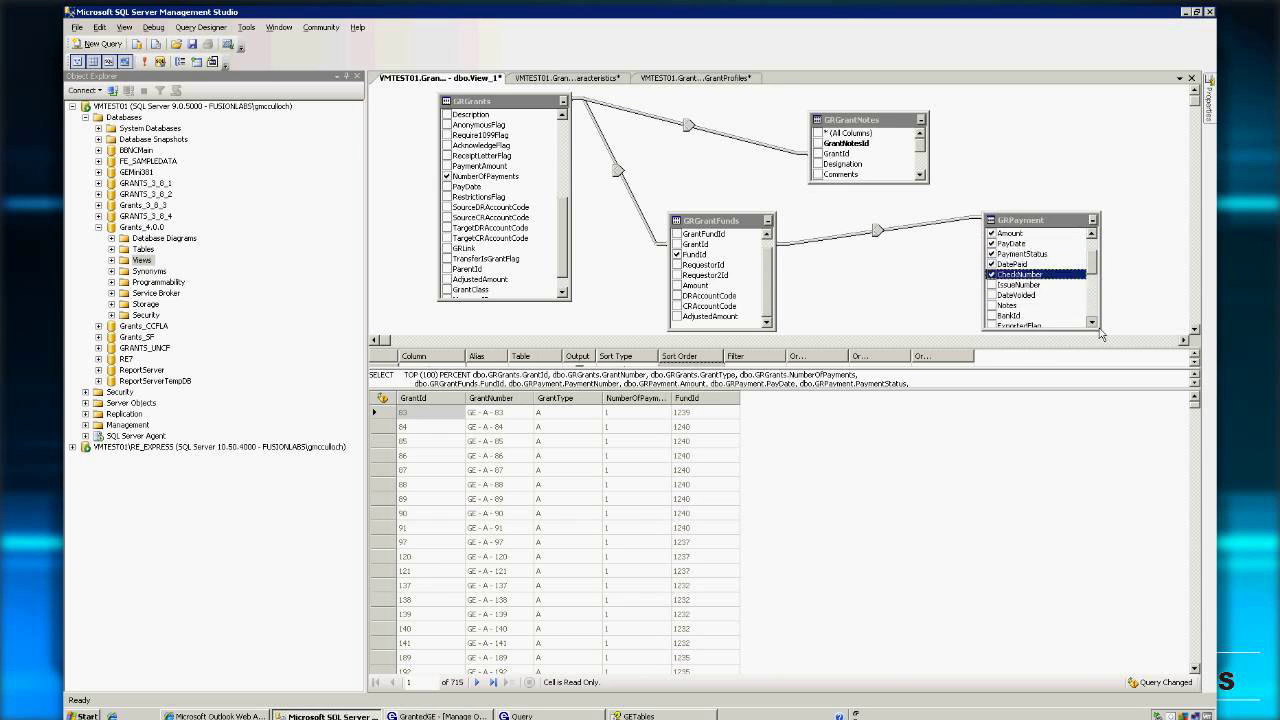
{"action": "scroll", "coordinate": [1100, 333], "scroll_direction": "down", "scroll_amount": 2}
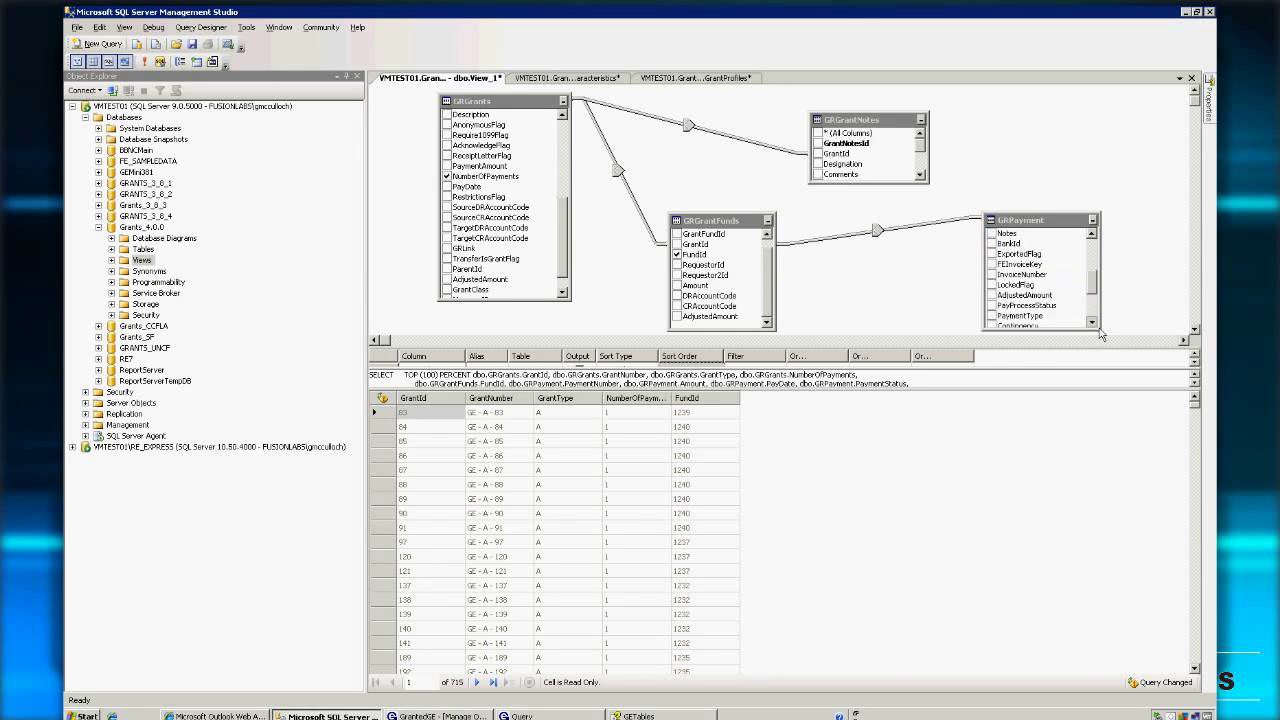
{"action": "left_click", "coordinate": [991, 295]}
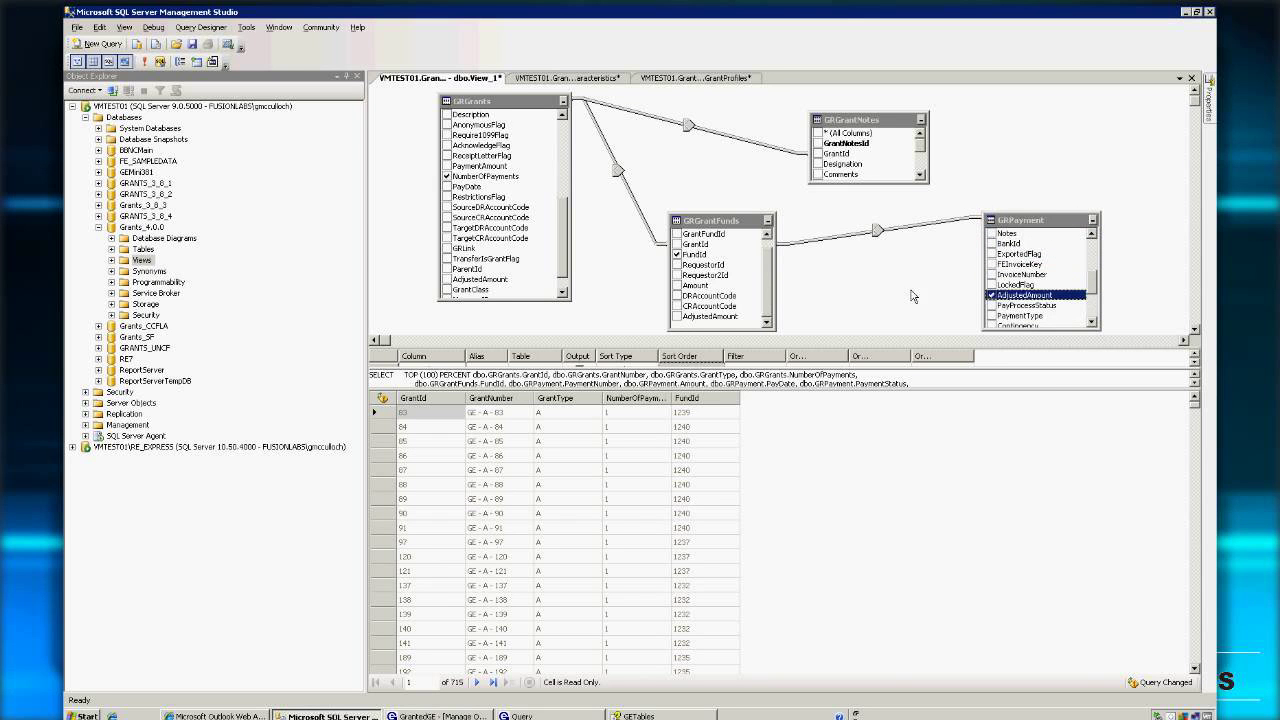
{"action": "right_click", "coordinate": [871, 274]}
{"action": "left_click", "coordinate": [900, 281]}
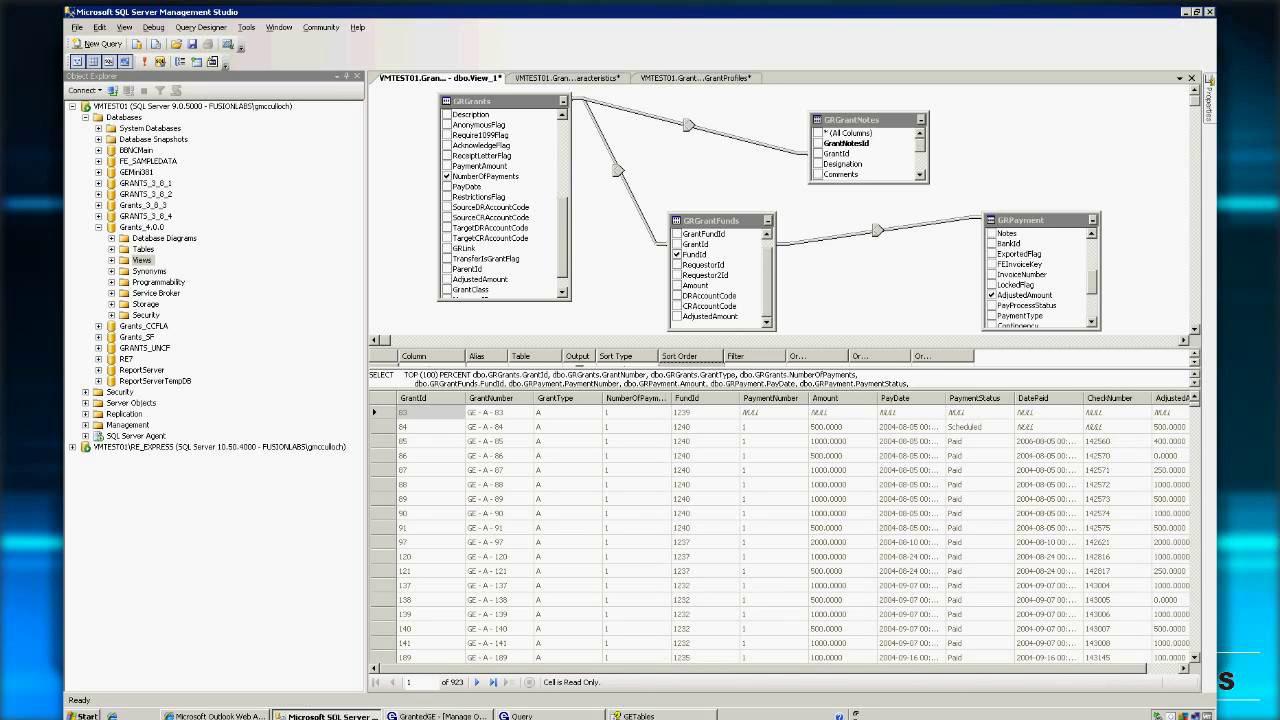
Switch to GrantedGE, open the characteristics configuration and display the code values of NTEE Codes
{"action": "left_click", "coordinate": [438, 716]}
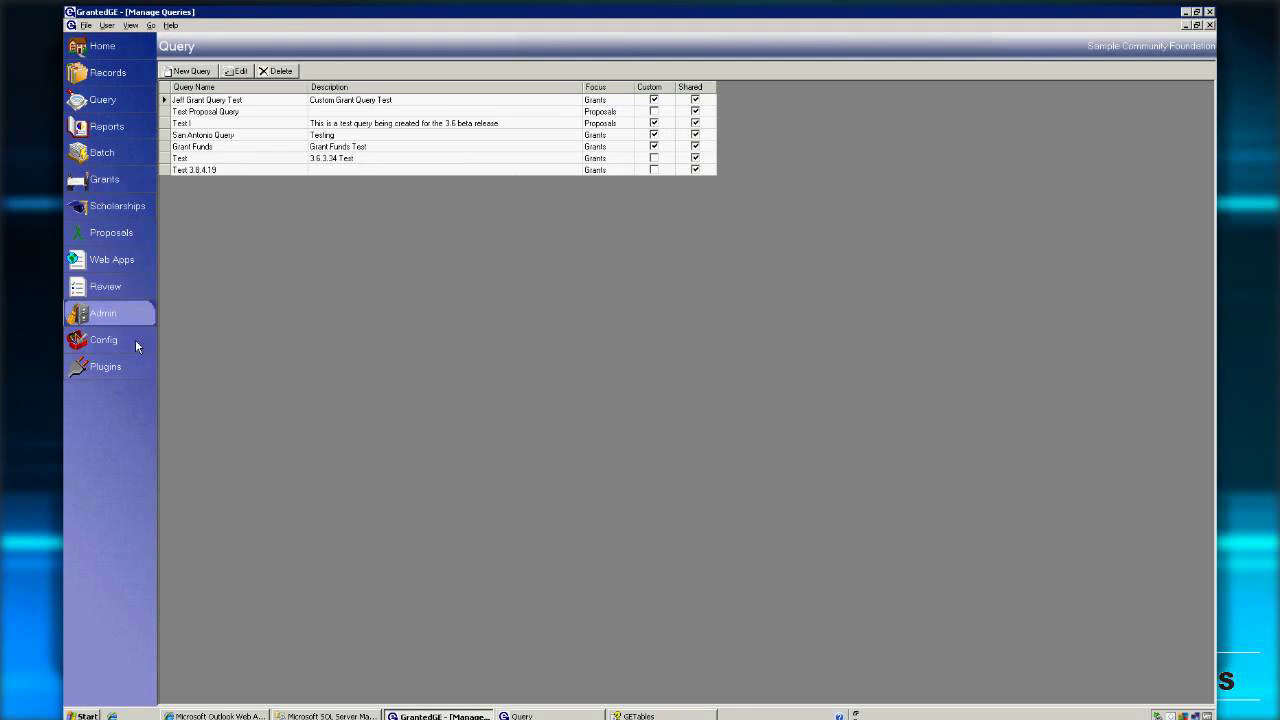
{"action": "left_click", "coordinate": [135, 339]}
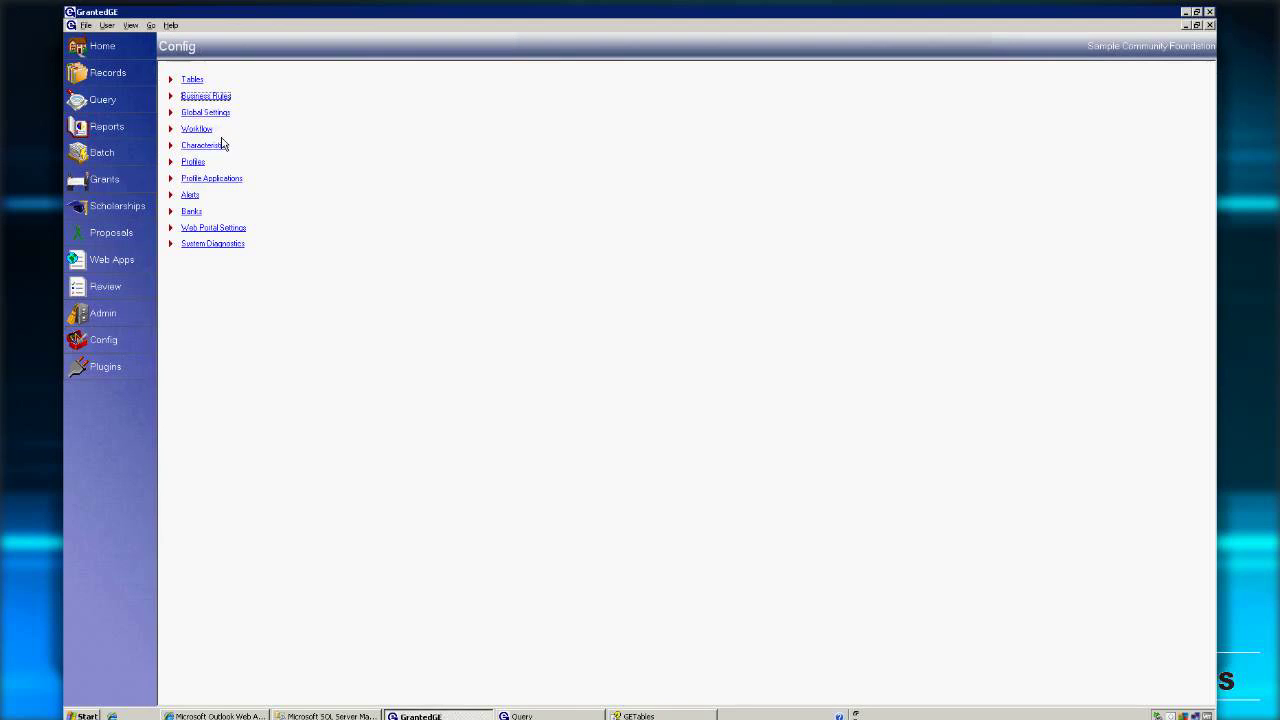
{"action": "left_click", "coordinate": [222, 145]}
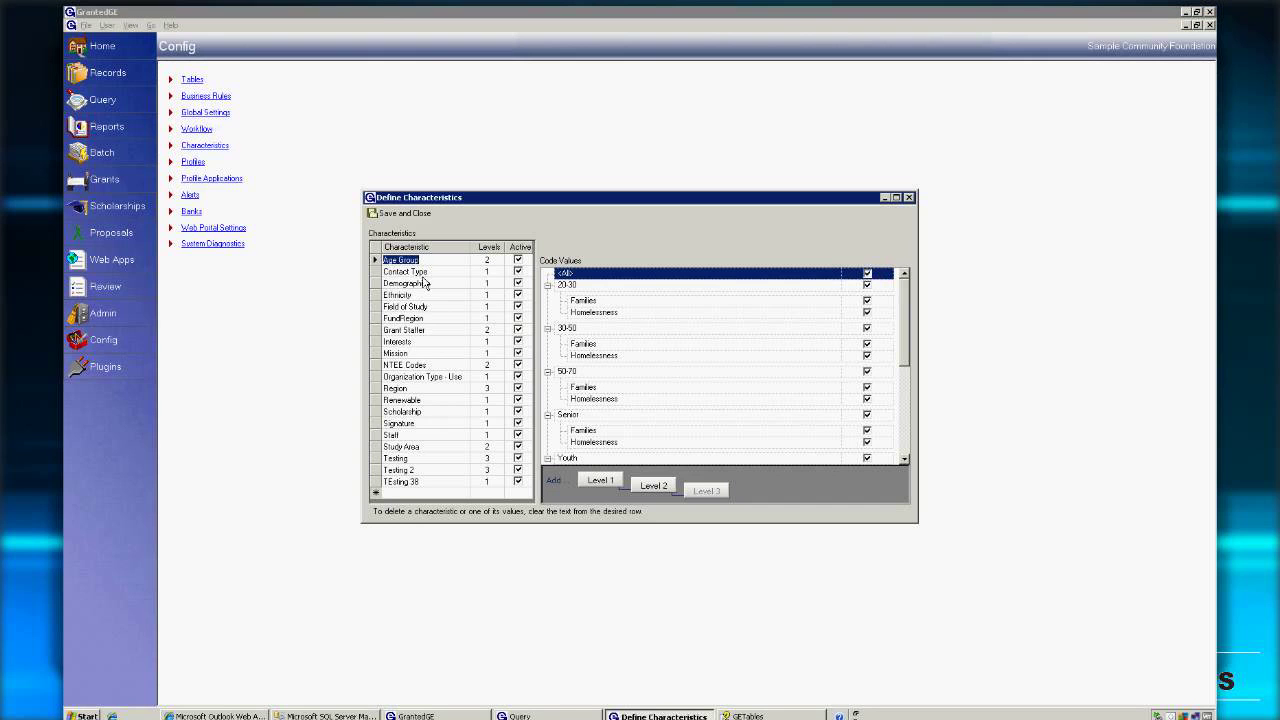
{"action": "left_click", "coordinate": [405, 369]}
{"action": "left_click", "coordinate": [405, 365]}
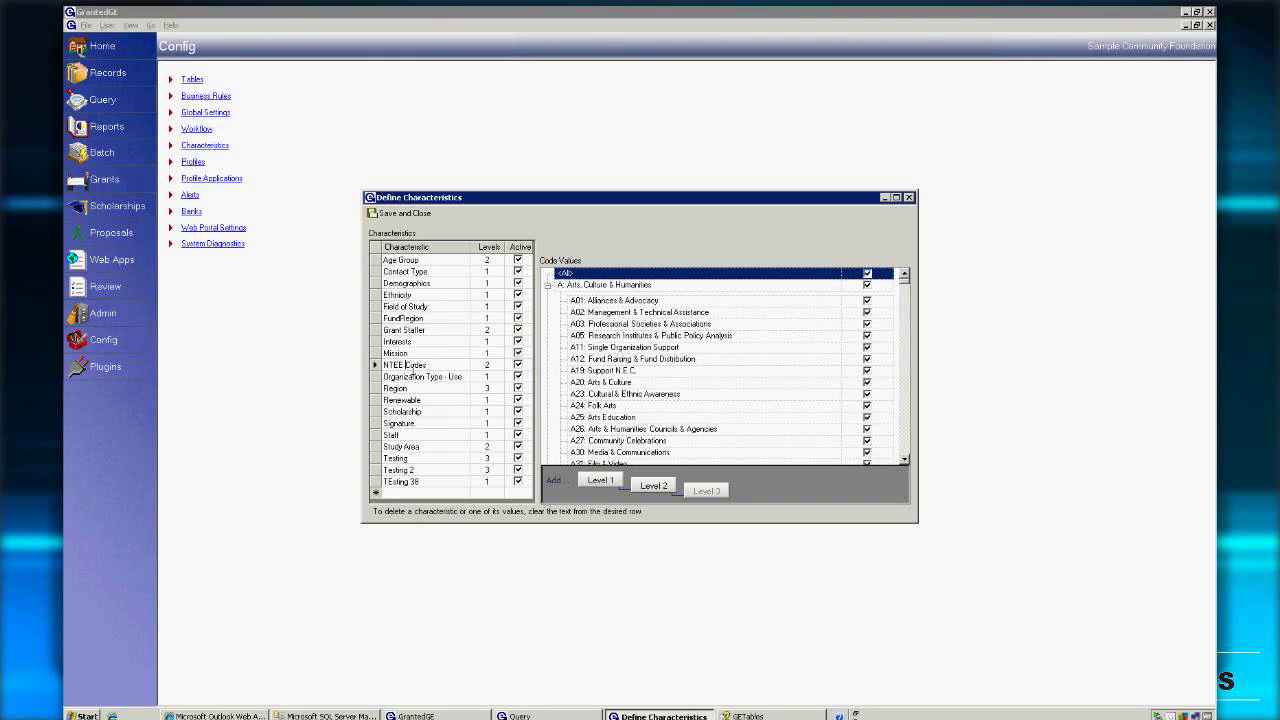
{"action": "left_click", "coordinate": [379, 368]}
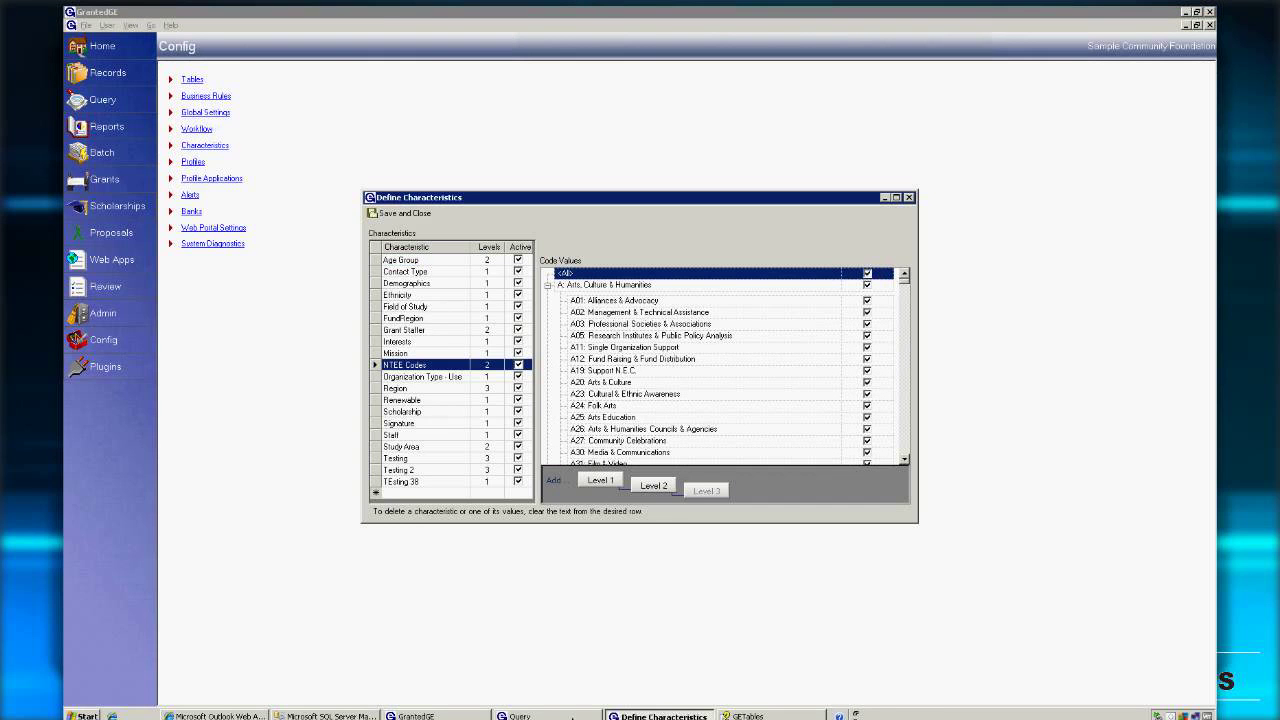
Switch back to SQL Server Management Studio, show the open GrantCharacteristics view design and locate V_GRQRY_GrantCharacteristics among the Grants_4.0.0 views
{"action": "key", "text": "alt+Tab"}
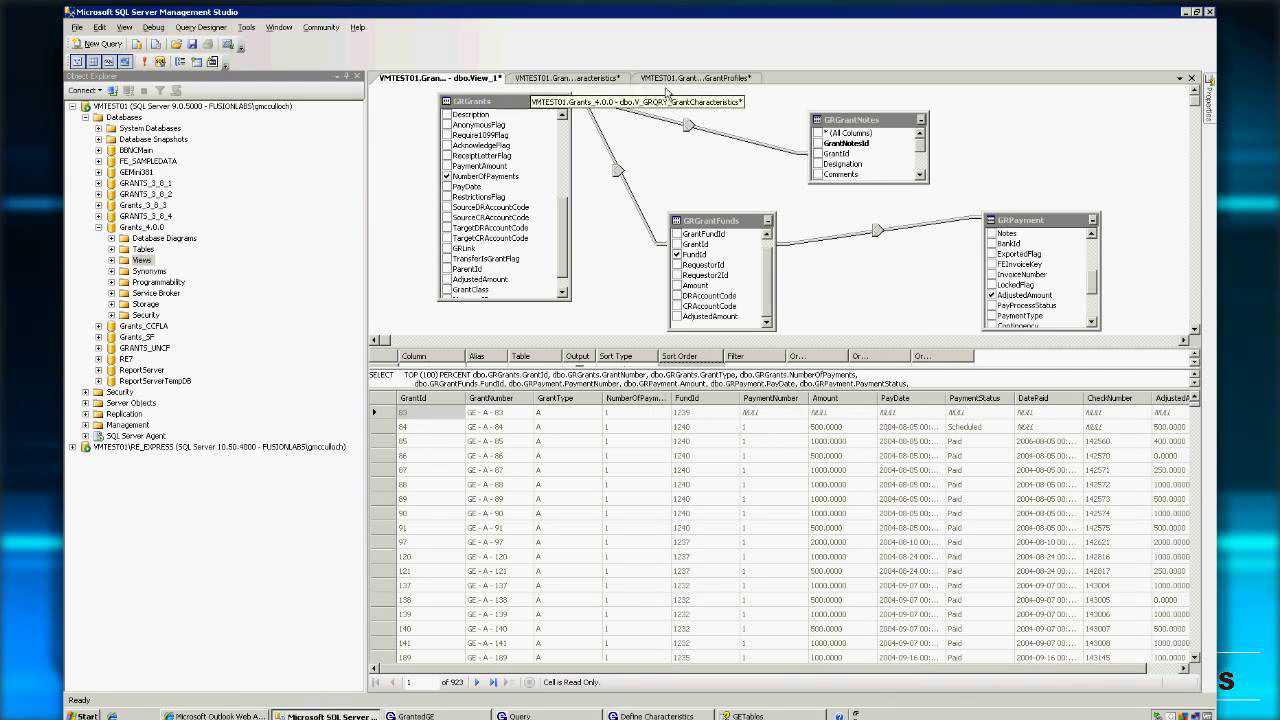
{"action": "left_click", "coordinate": [586, 82]}
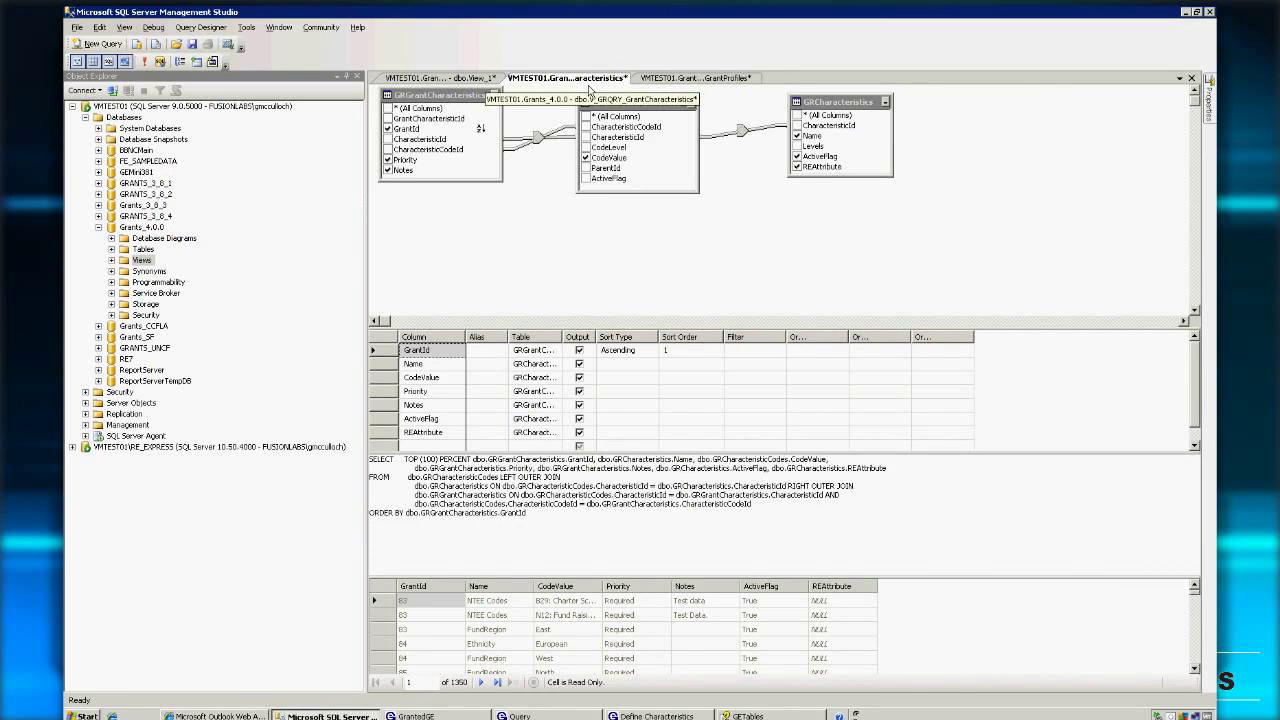
{"action": "left_click", "coordinate": [112, 260]}
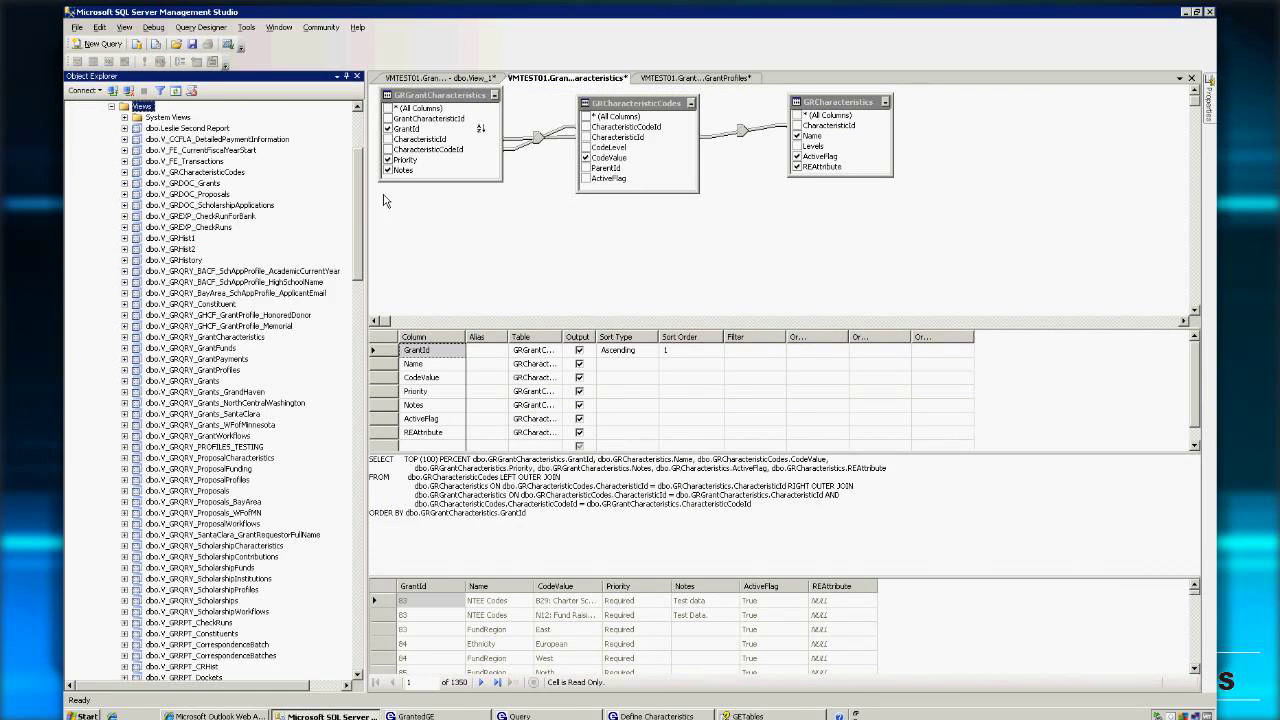
{"action": "left_click_drag", "start_coordinate": [364, 222], "coordinate": [366, 244]}
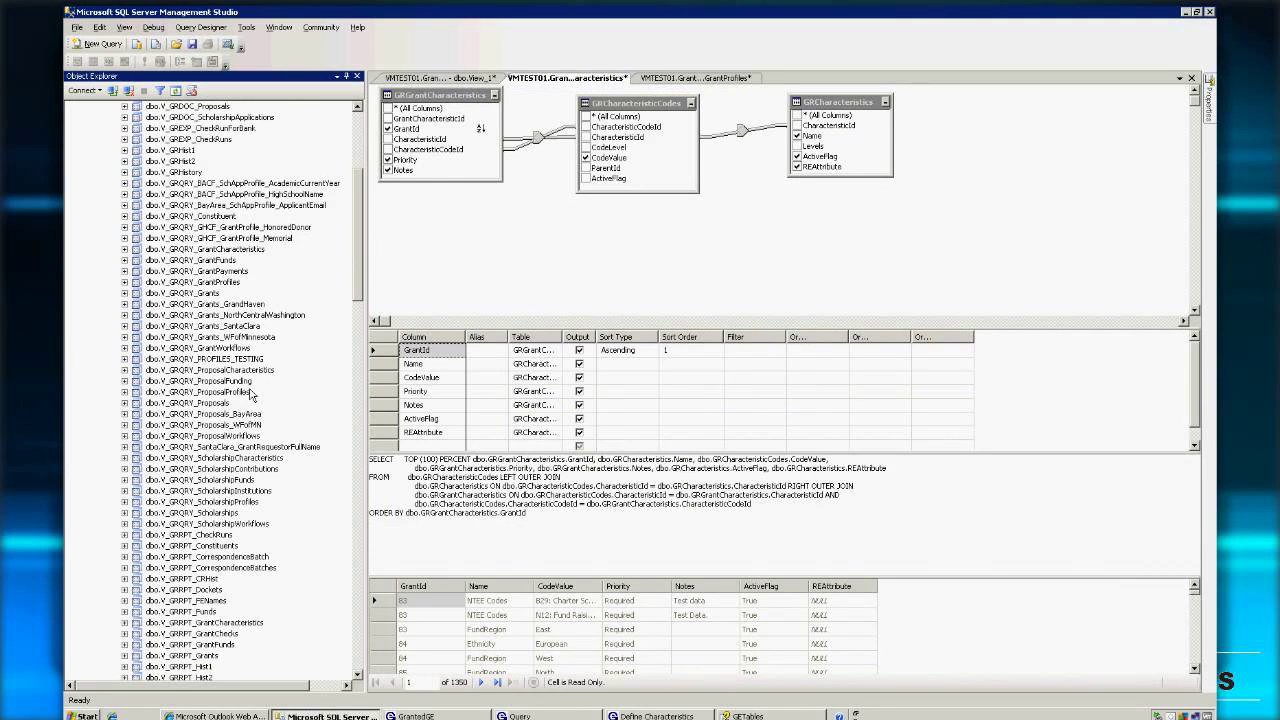
{"action": "left_click", "coordinate": [222, 252]}
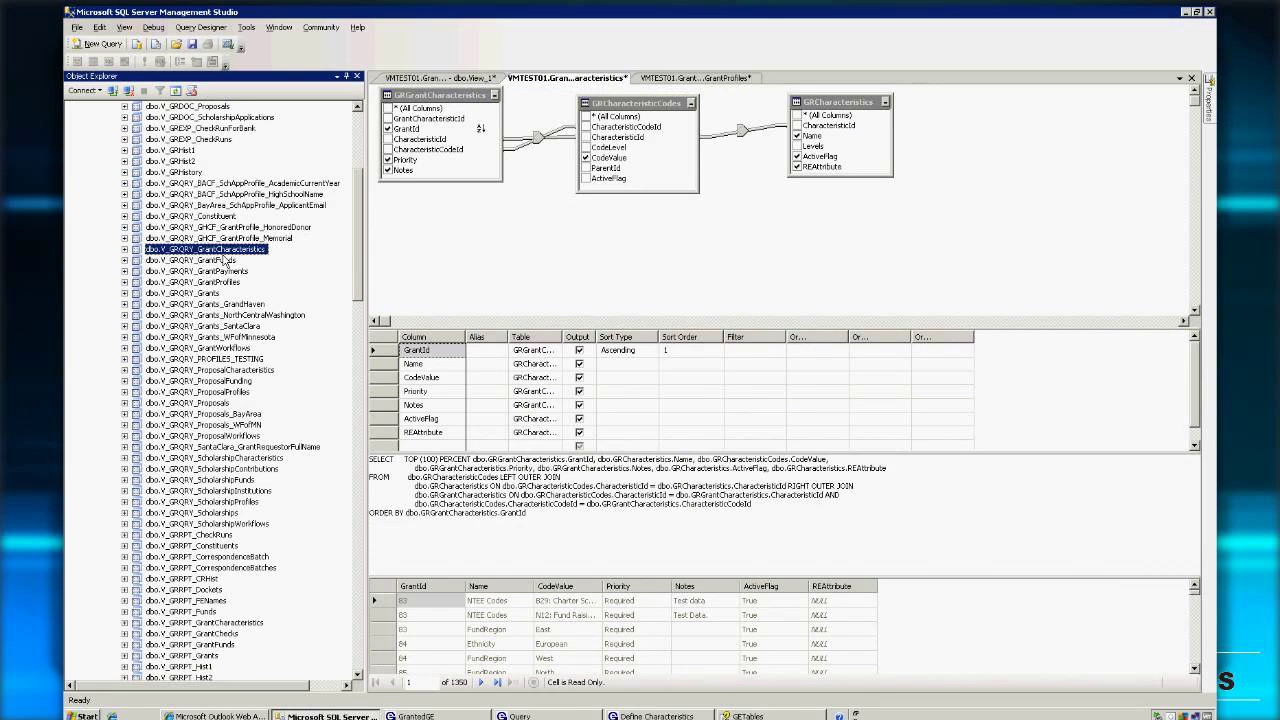
{"action": "right_click", "coordinate": [218, 252]}
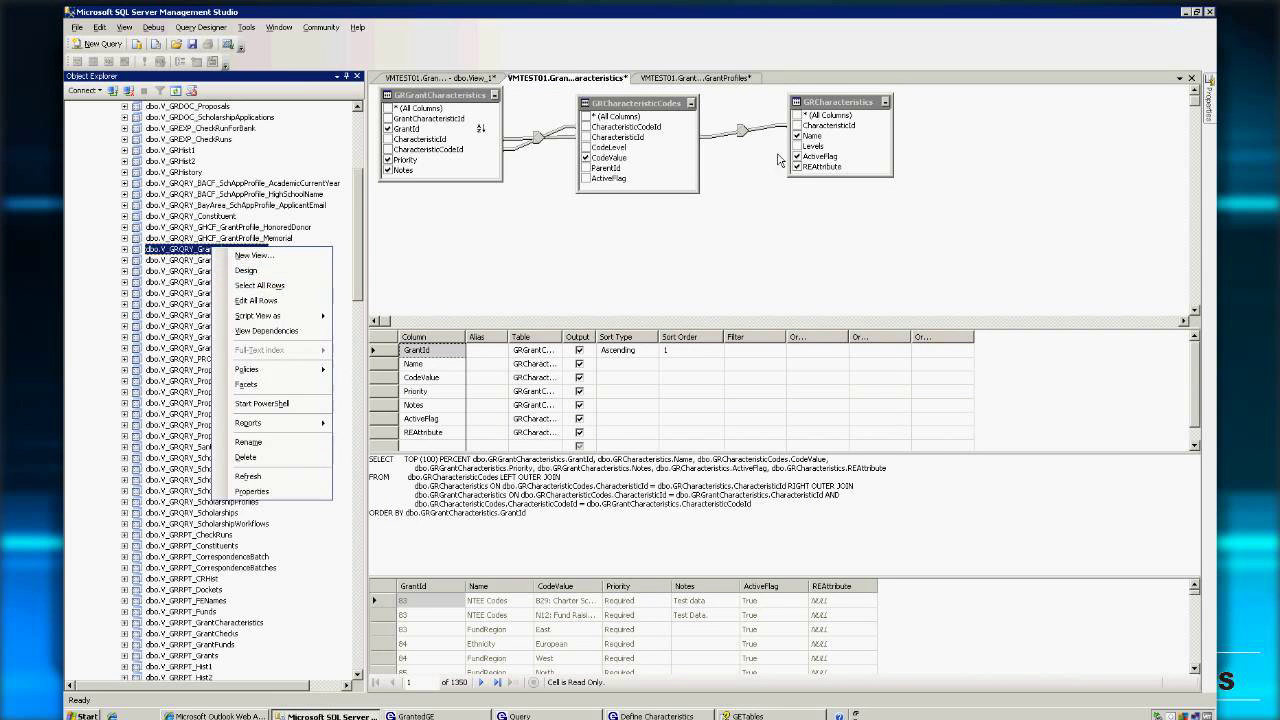
{"action": "left_click", "coordinate": [658, 117]}
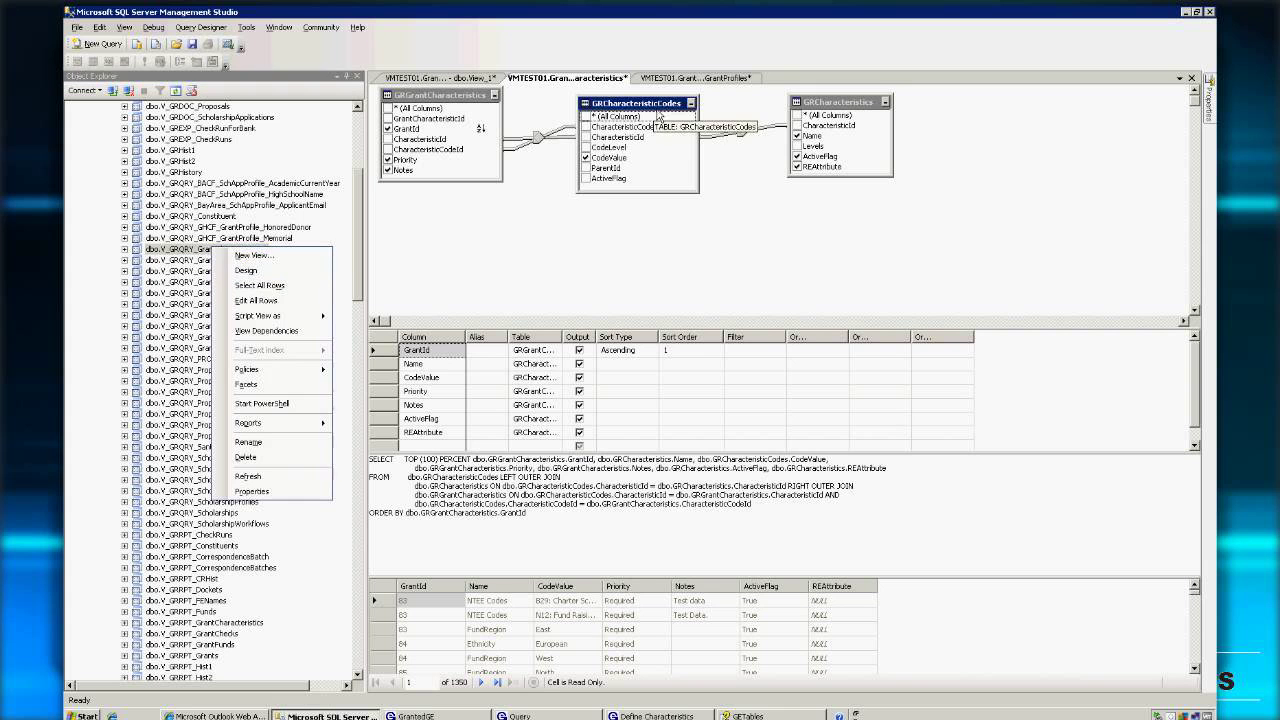
Space out the GRCharacteristicCodes and GRCharacteristics tables in the diagram and execute the view's query
{"action": "left_click_drag", "start_coordinate": [658, 112], "coordinate": [692, 115]}
{"action": "left_click_drag", "start_coordinate": [830, 113], "coordinate": [908, 130]}
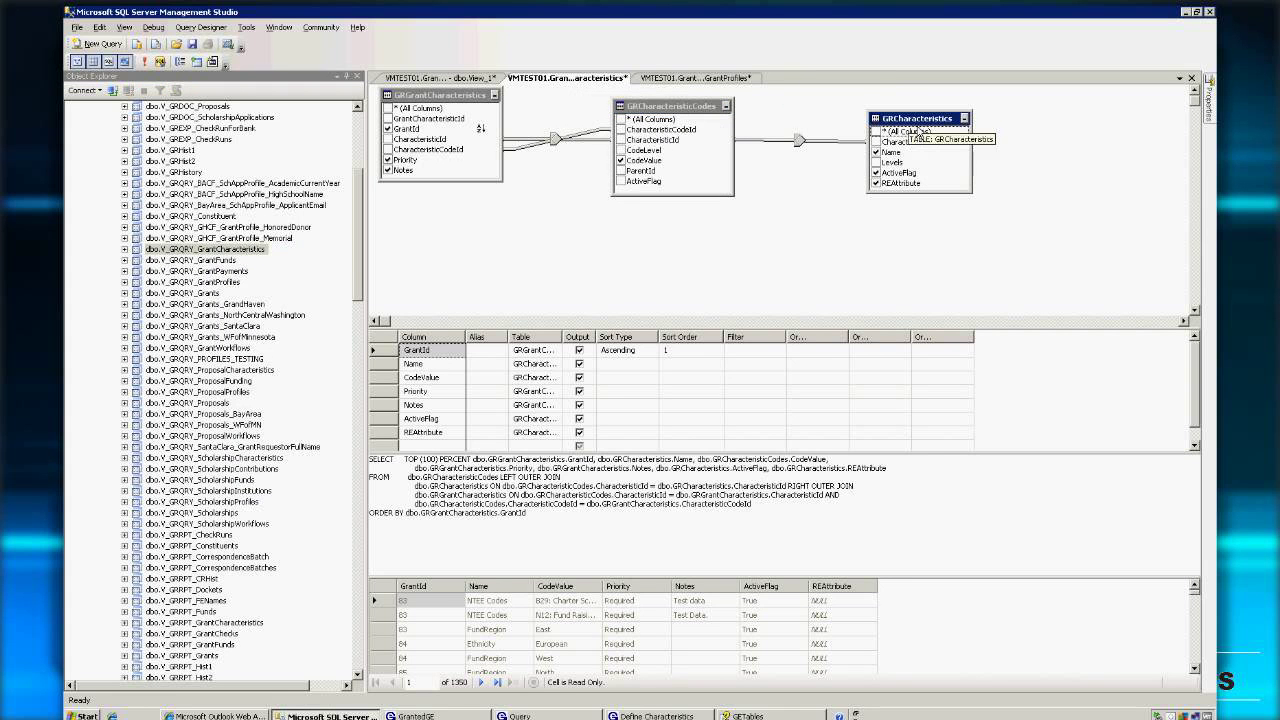
{"action": "right_click", "coordinate": [701, 237]}
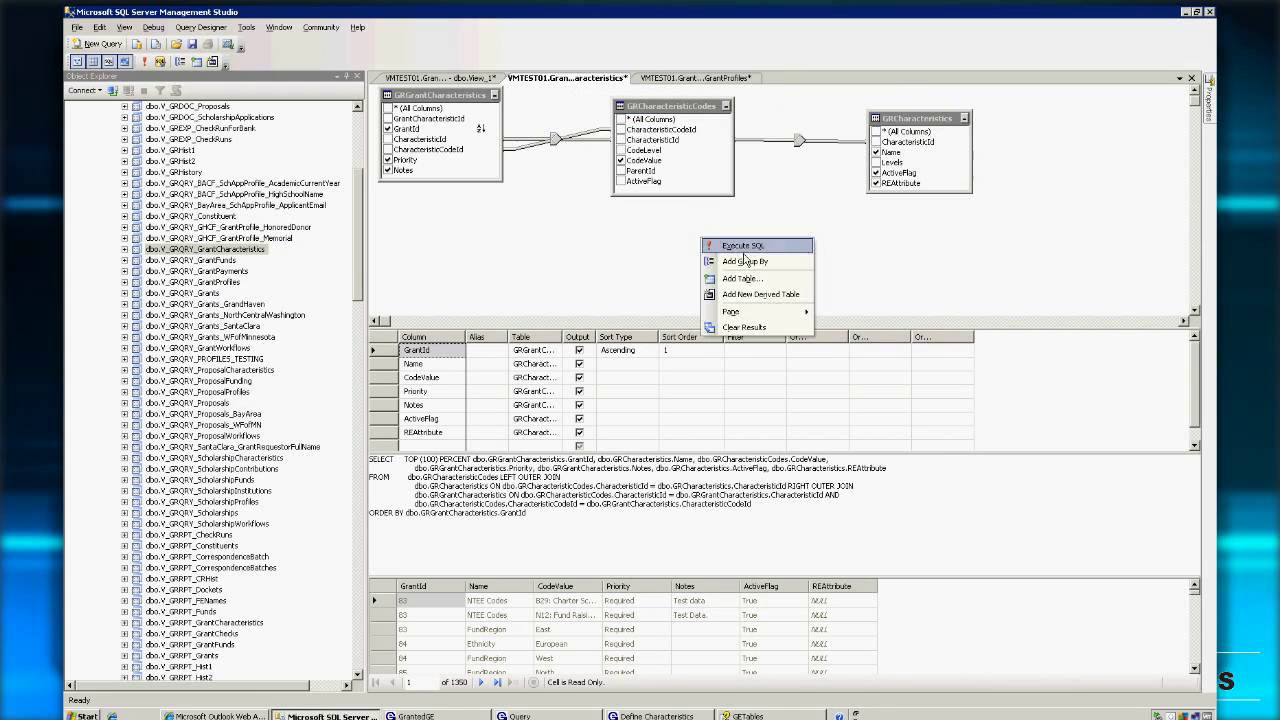
{"action": "left_click", "coordinate": [744, 246]}
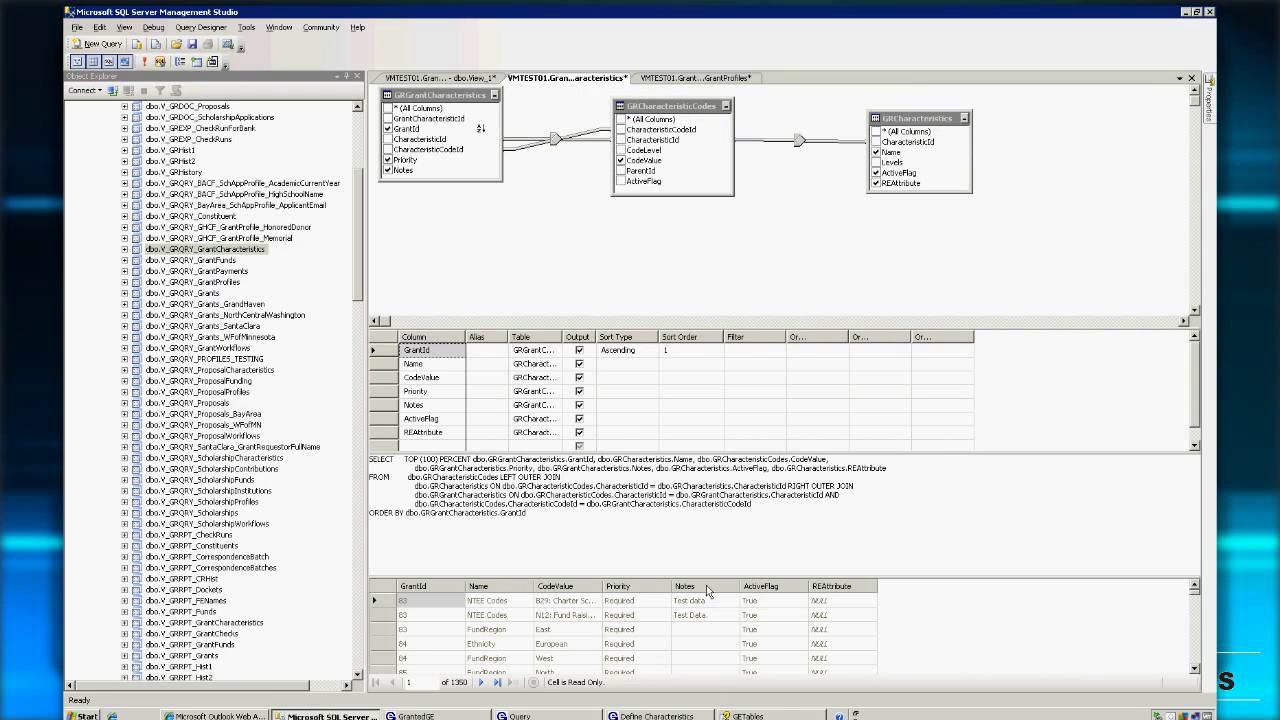
Enlarge the query results area and highlight the three characteristic rows belonging to GrantId 83
{"action": "left_click_drag", "start_coordinate": [710, 577], "coordinate": [755, 352]}
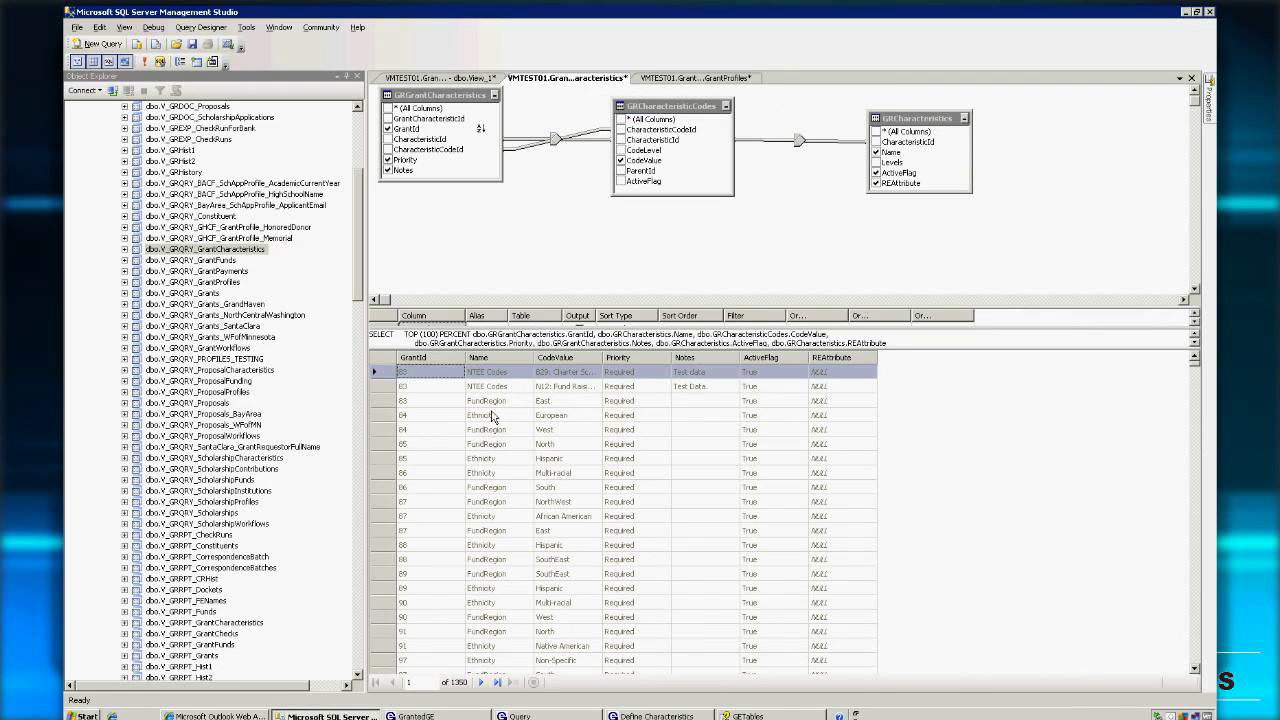
{"action": "key", "text": "shift+Down"}
{"action": "key", "text": "shift+Down"}
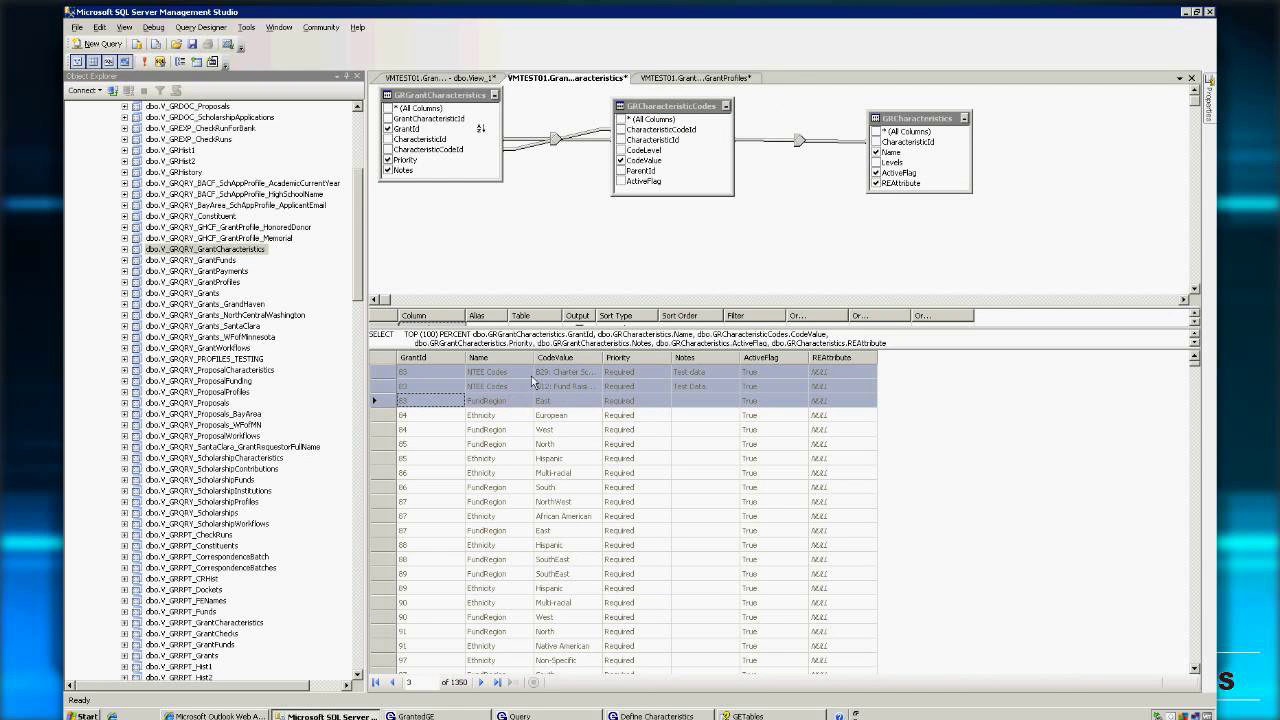
Enlarge the criteria grid, filter the Name column to NTEE Codes using the value copied from the results, and execute the query
{"action": "left_click_drag", "start_coordinate": [619, 307], "coordinate": [647, 223]}
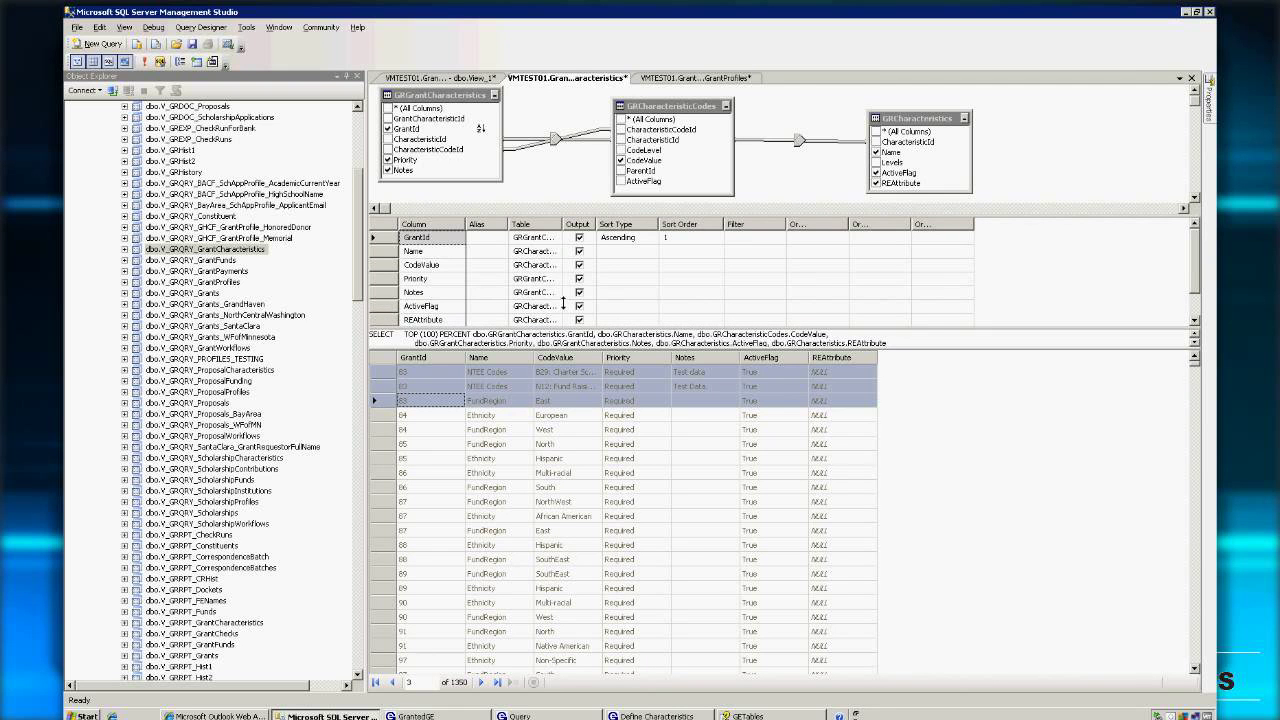
{"action": "left_click", "coordinate": [394, 254]}
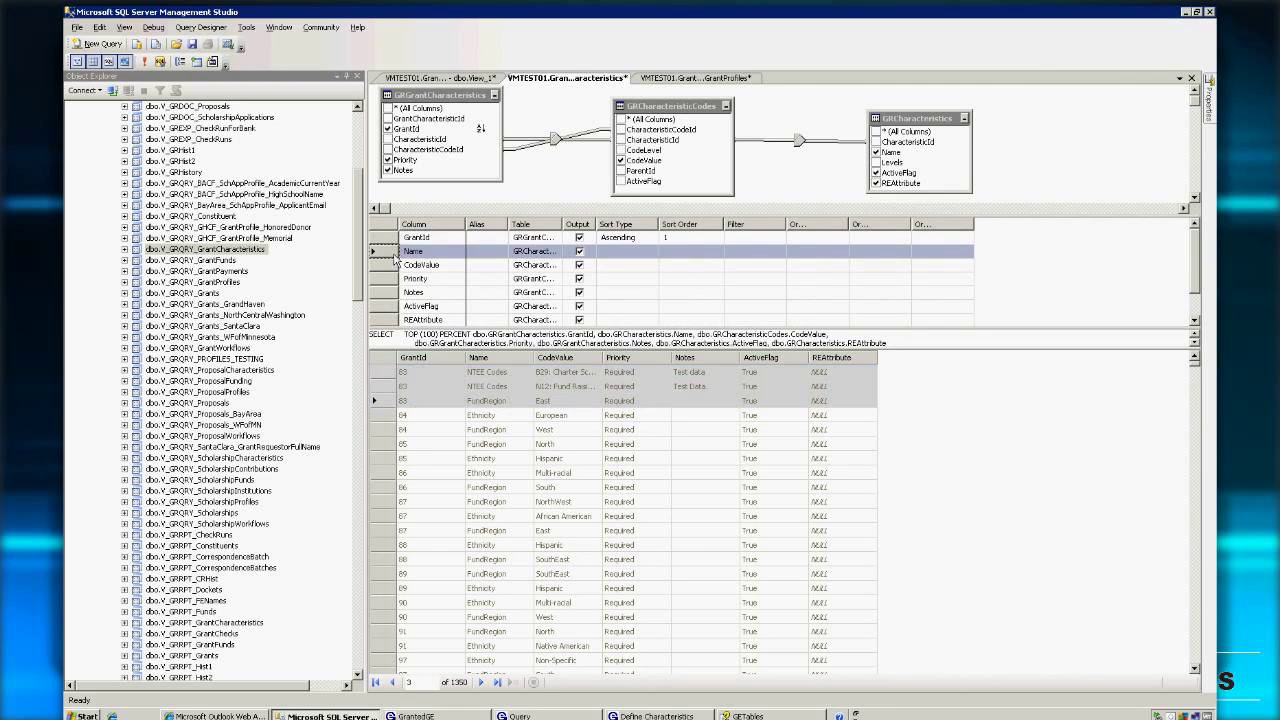
{"action": "left_click", "coordinate": [501, 374]}
{"action": "key", "text": "ctrl+c"}
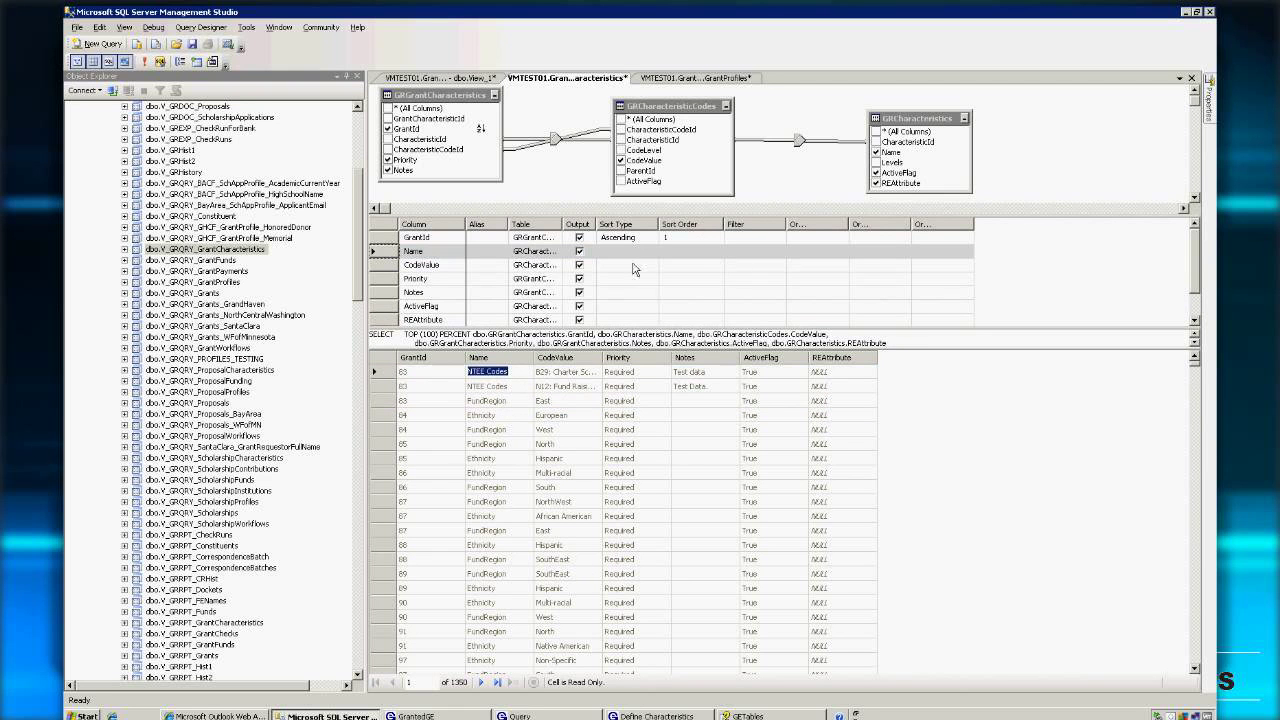
{"action": "left_click", "coordinate": [737, 256]}
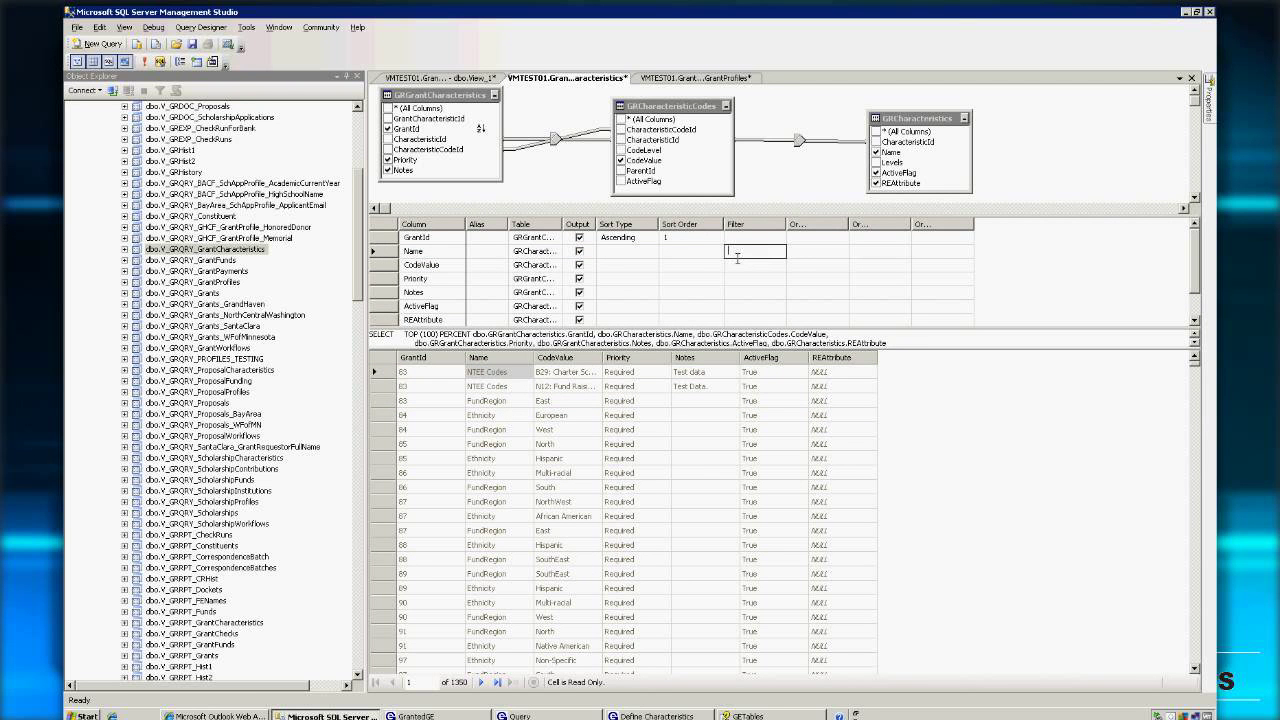
{"action": "key", "text": "ctrl+v"}
{"action": "right_click", "coordinate": [791, 178]}
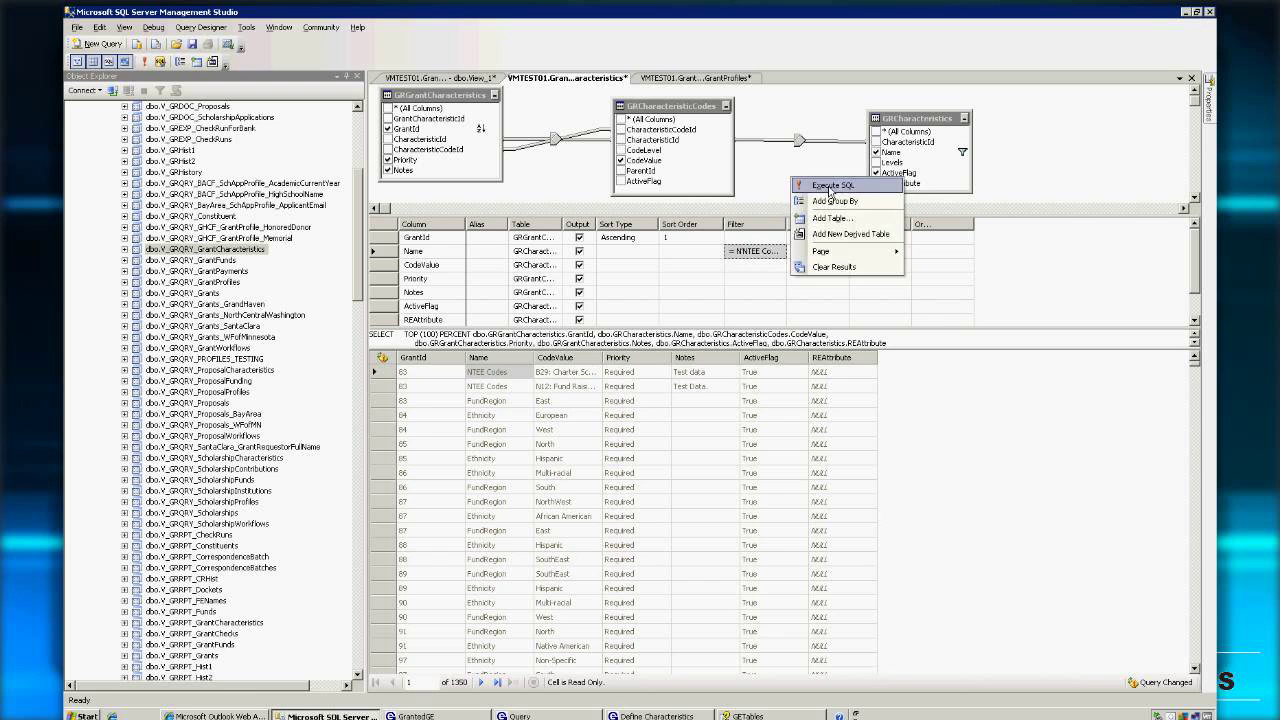
{"action": "left_click", "coordinate": [829, 188]}
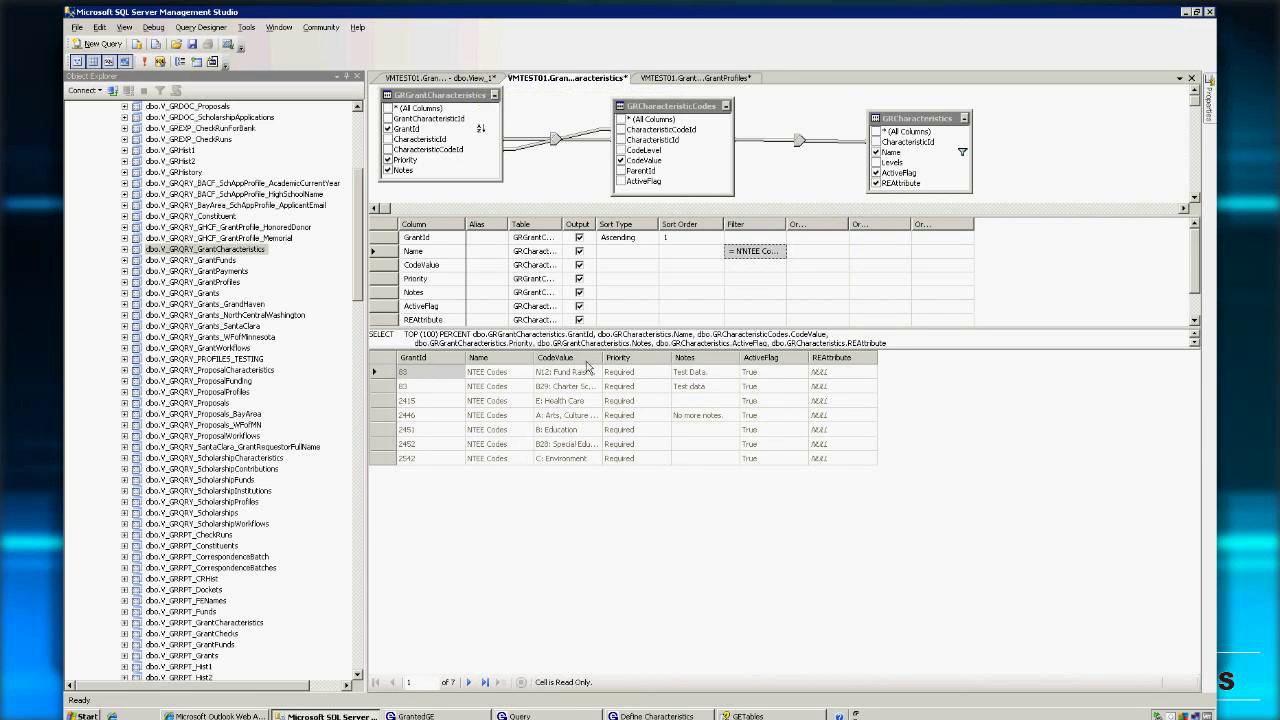
Copy the full SQL statement of the filtered characteristics query into a new view without adding any tables
{"action": "left_click_drag", "start_coordinate": [588, 351], "coordinate": [580, 407]}
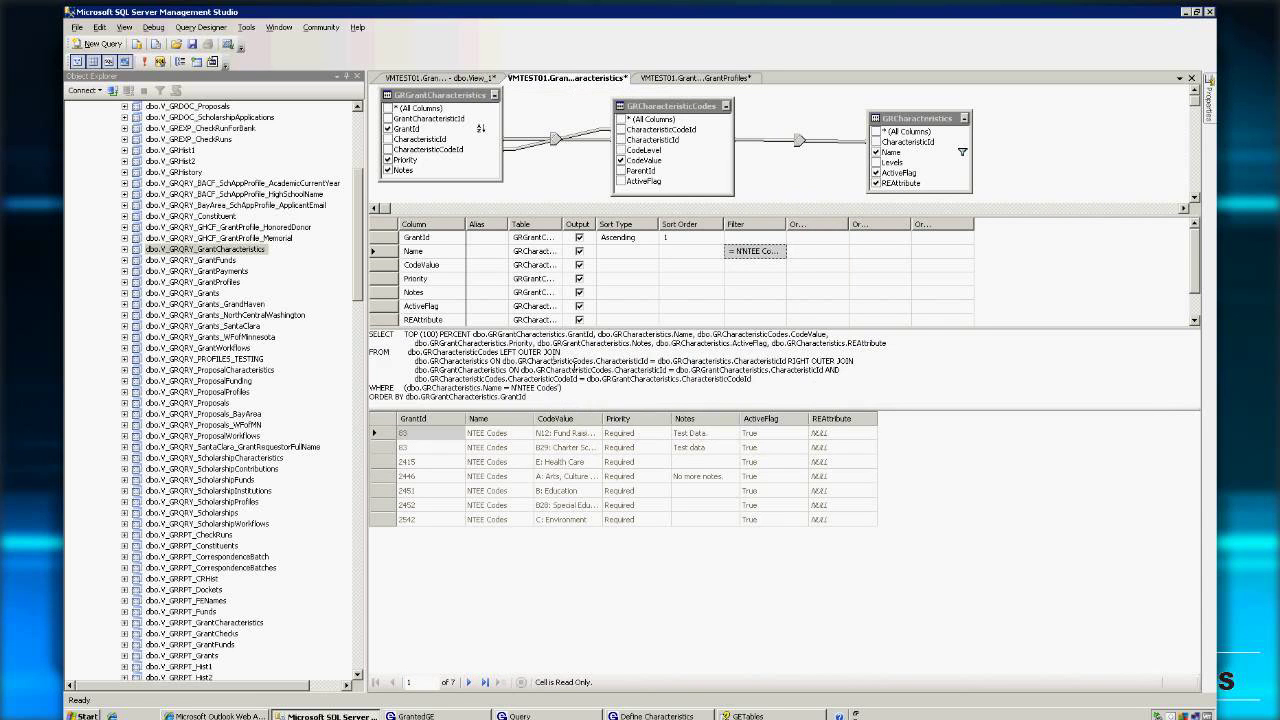
{"action": "key", "text": "ctrl+a"}
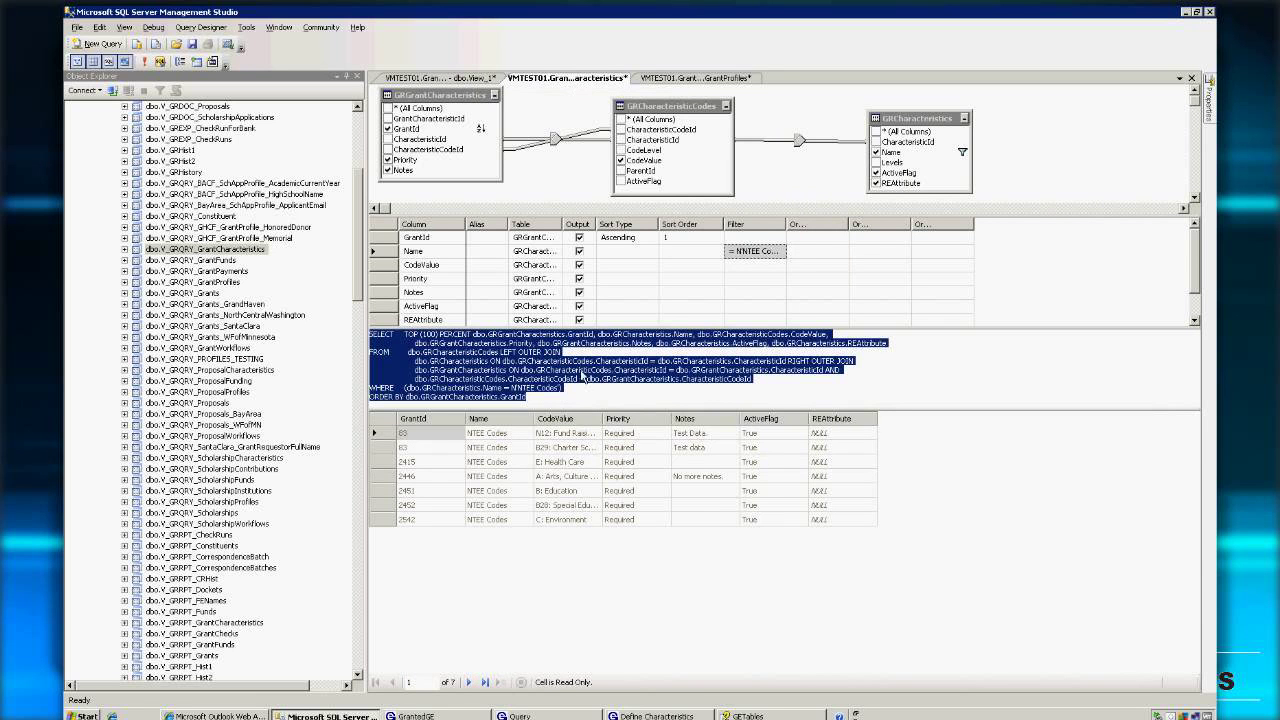
{"action": "left_click", "coordinate": [204, 251]}
{"action": "right_click", "coordinate": [204, 262]}
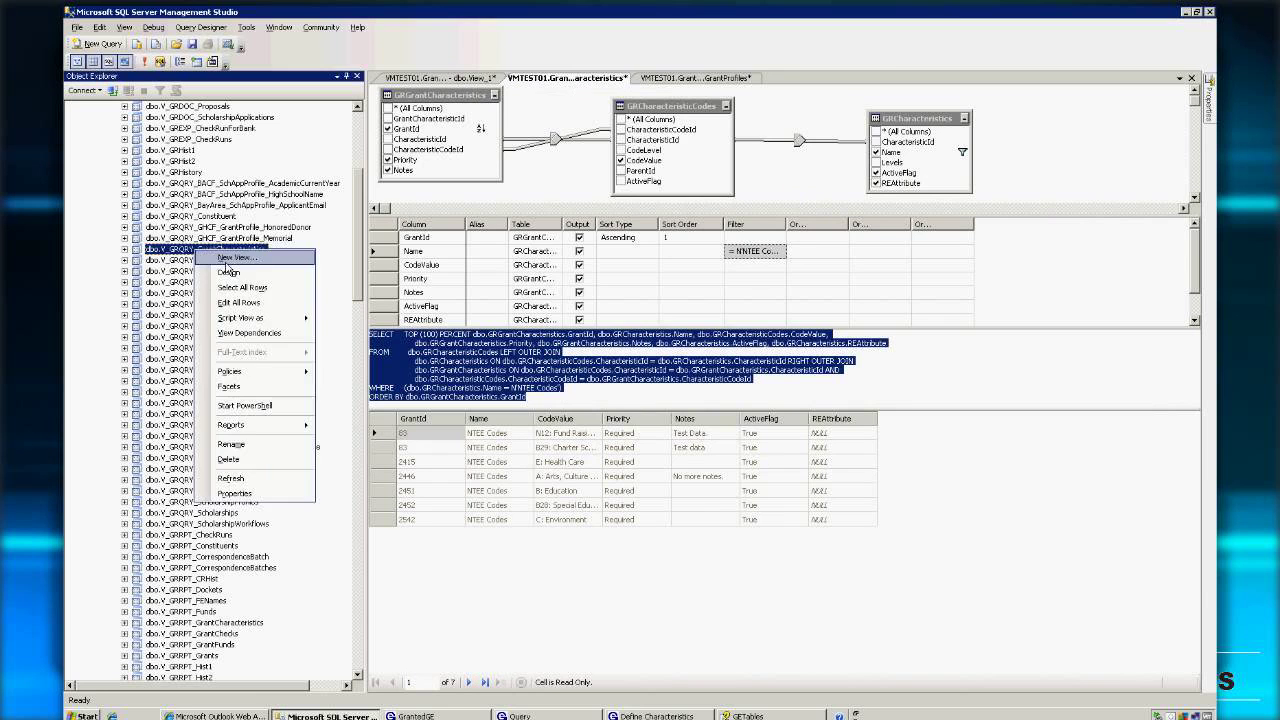
{"action": "left_click", "coordinate": [230, 266]}
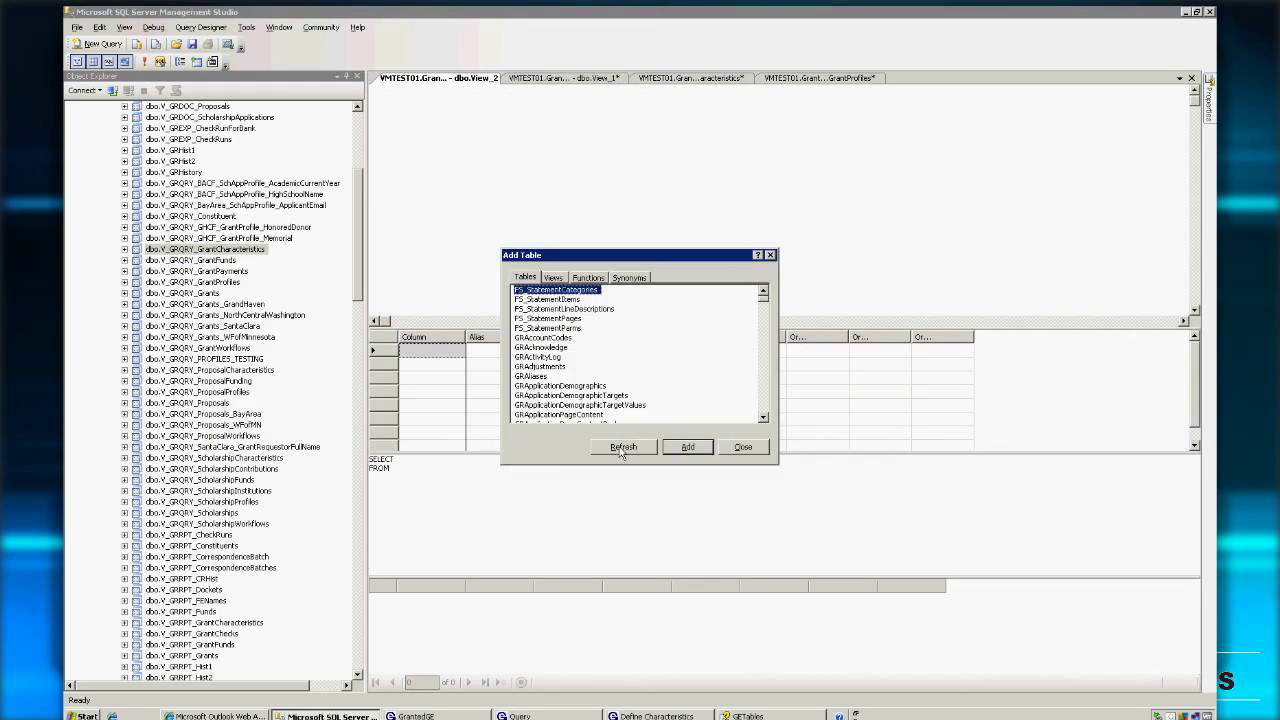
{"action": "left_click", "coordinate": [748, 449]}
{"action": "key", "text": "ctrl+a"}
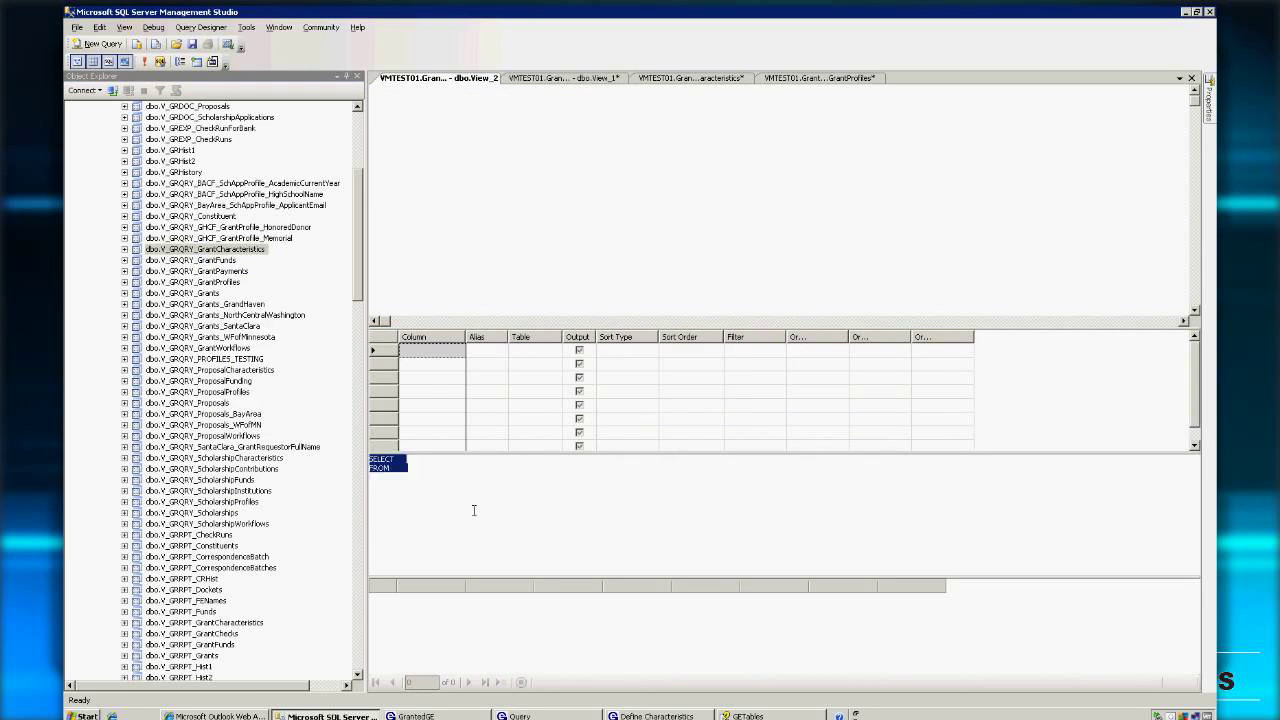
{"action": "key", "text": "ctrl+v"}
{"action": "left_click", "coordinate": [580, 194]}
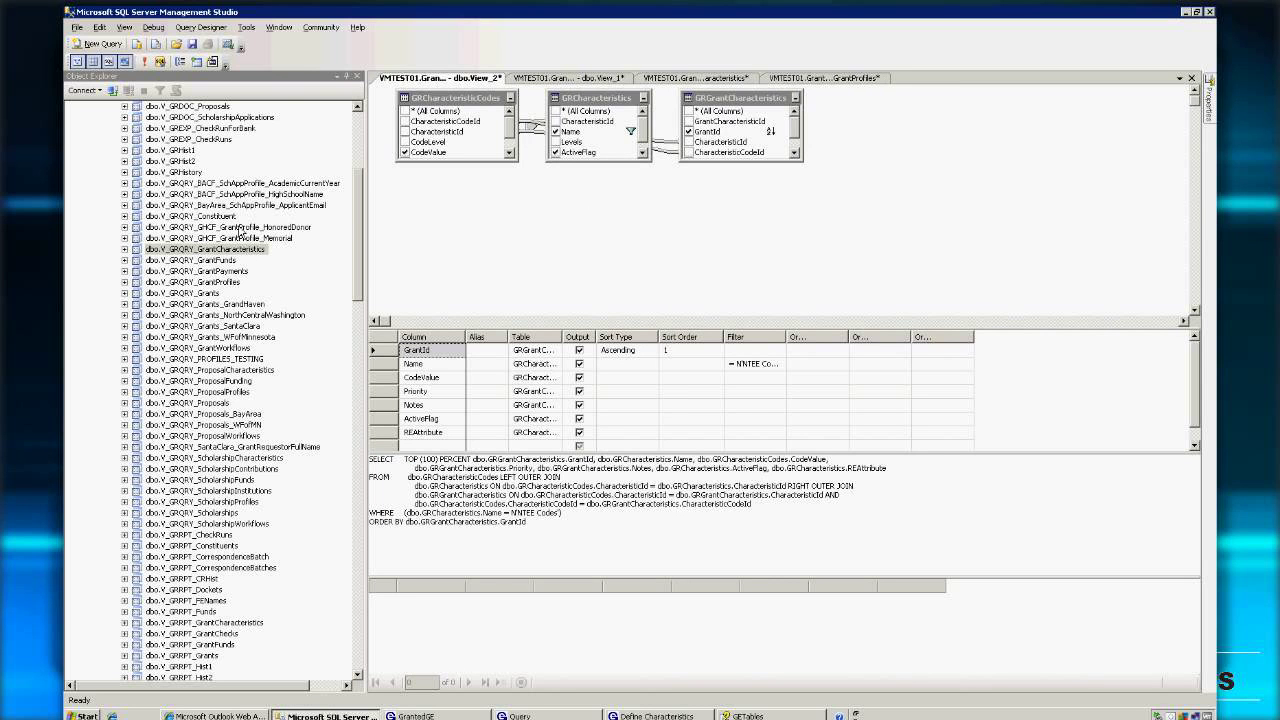
Save the new view as V_GRQRY_DEMO_GrantCharacteristic_NTEECode
{"action": "left_click", "coordinate": [77, 27]}
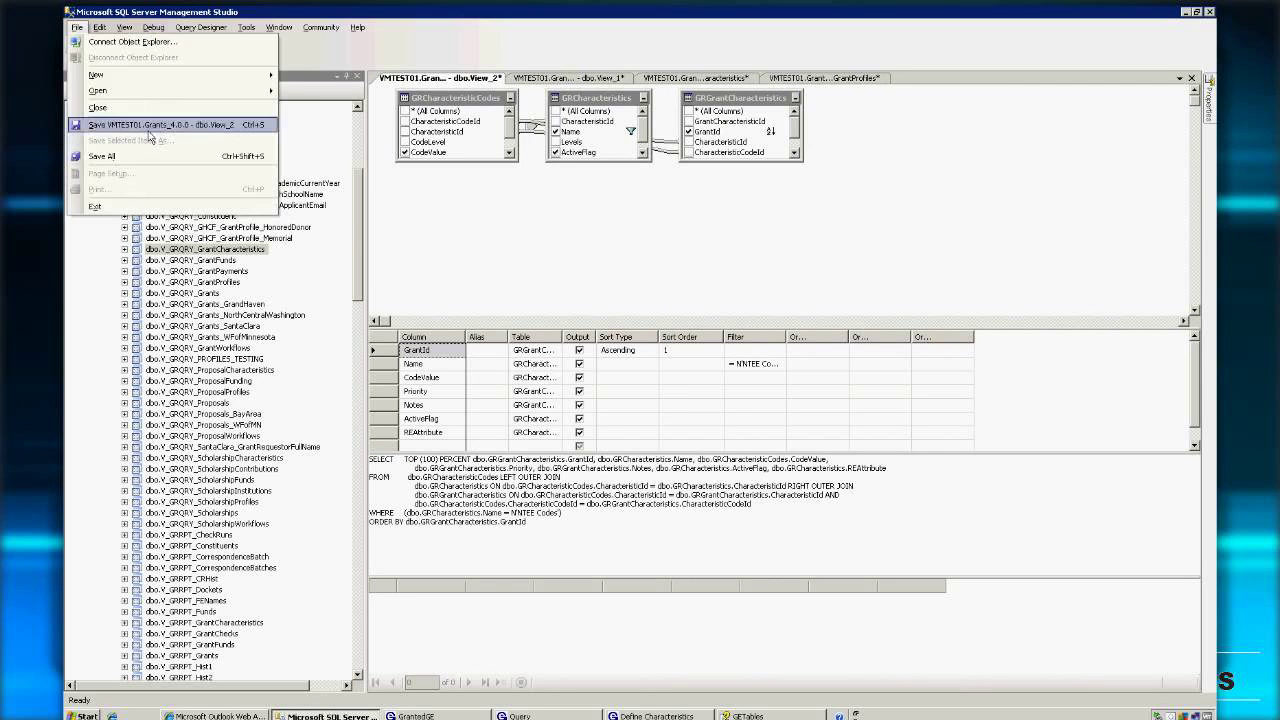
{"action": "left_click", "coordinate": [148, 125]}
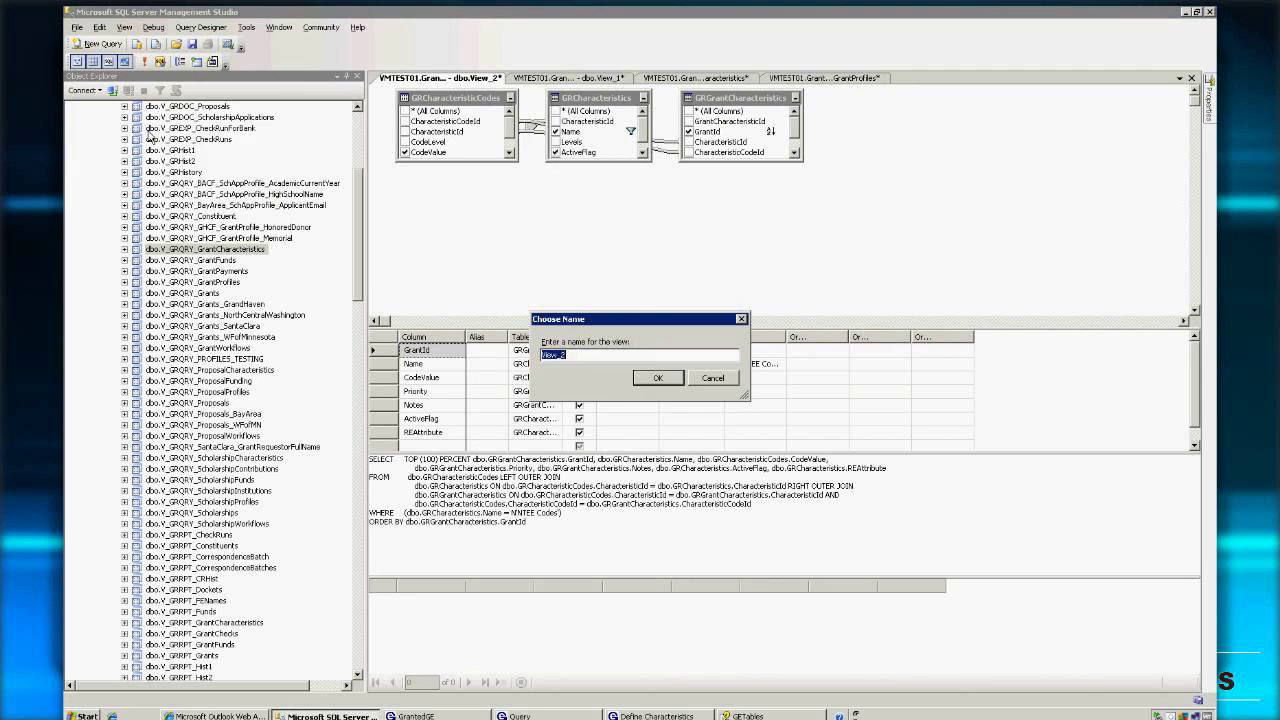
{"action": "type", "text": "V_GRQRY_DEMO_GrantCharacteristic"}
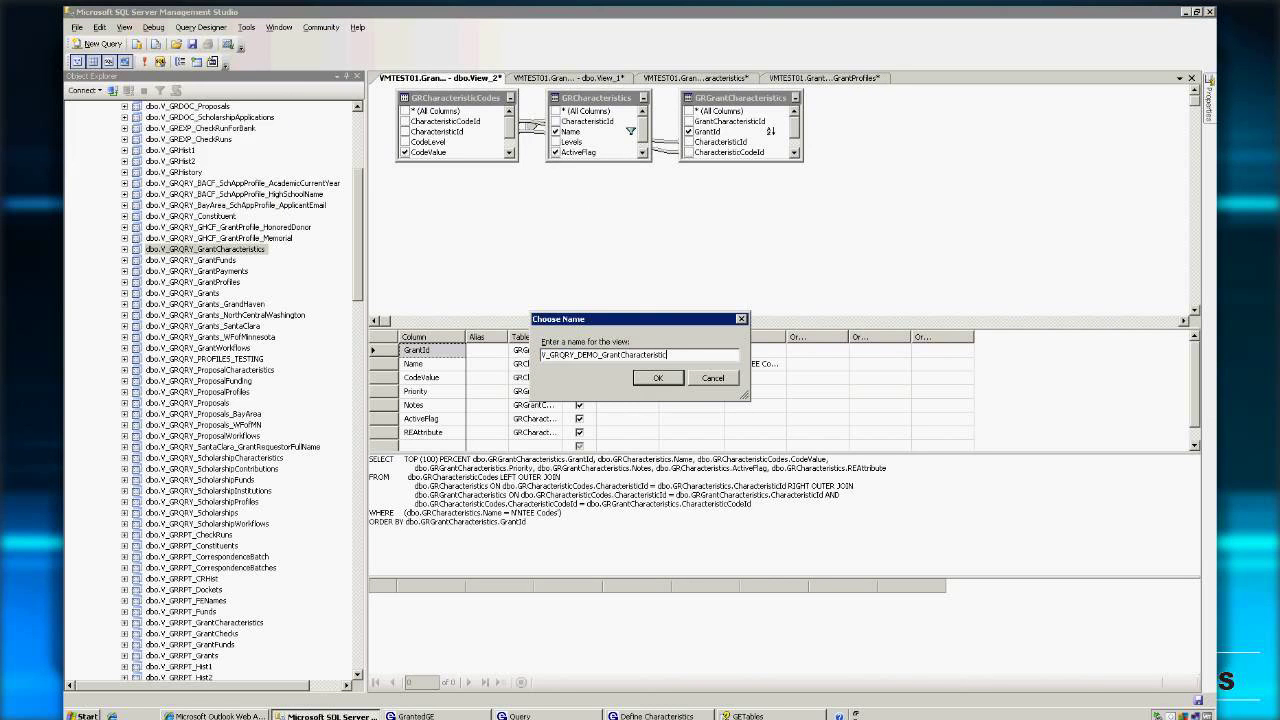
{"action": "type", "text": "_NTEECode"}
{"action": "left_click", "coordinate": [668, 381]}
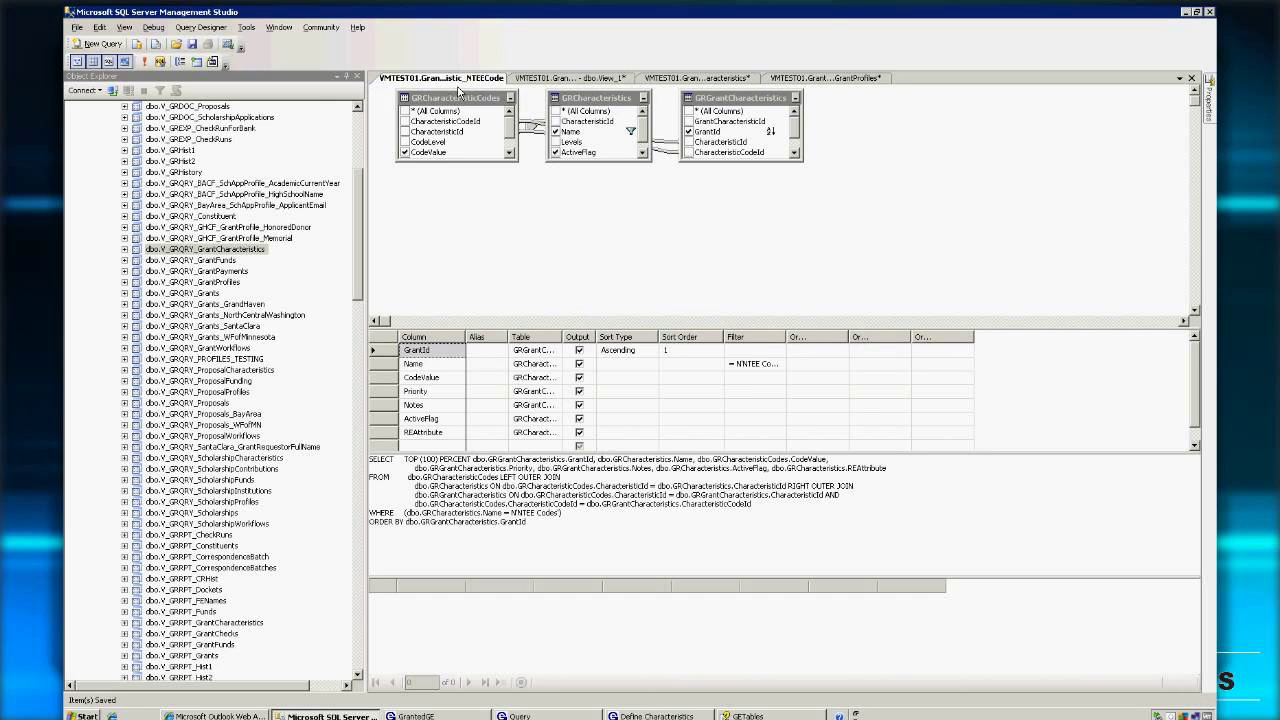
Look at the View_1 design, return to the NTEECode view and look through the Grants_4.0.0 views list
{"action": "left_click", "coordinate": [567, 82]}
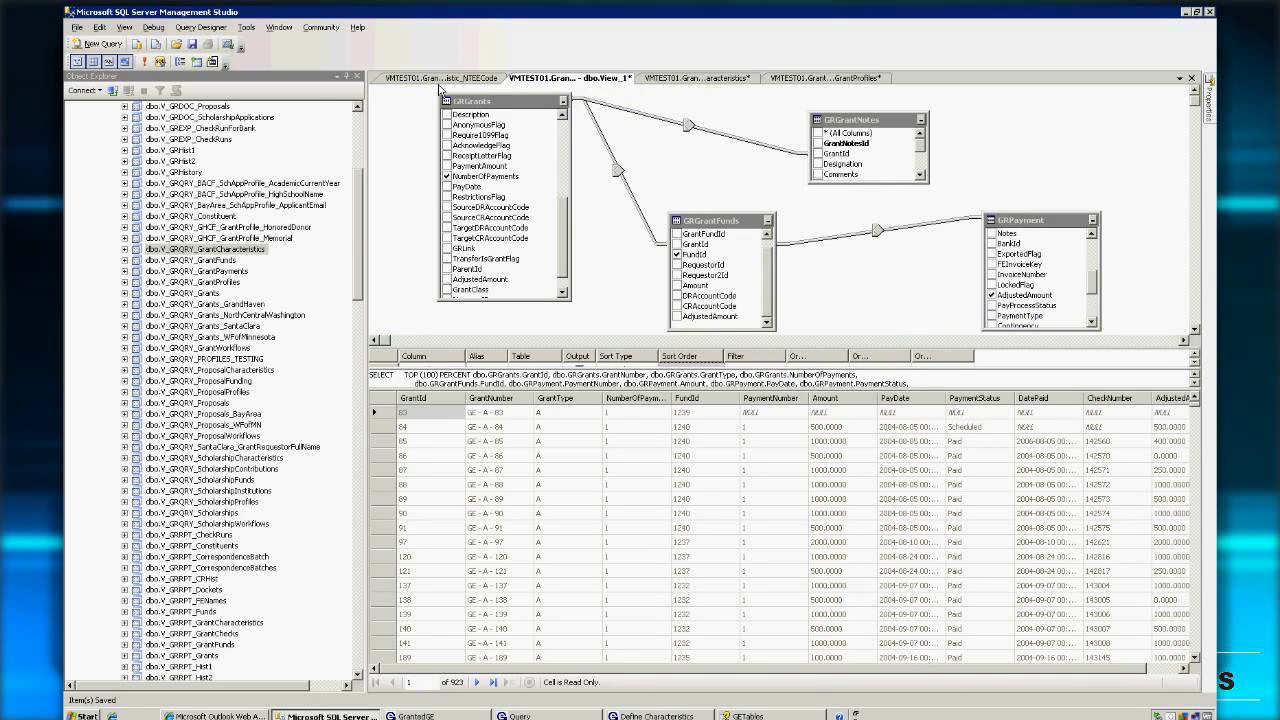
{"action": "left_click", "coordinate": [440, 78]}
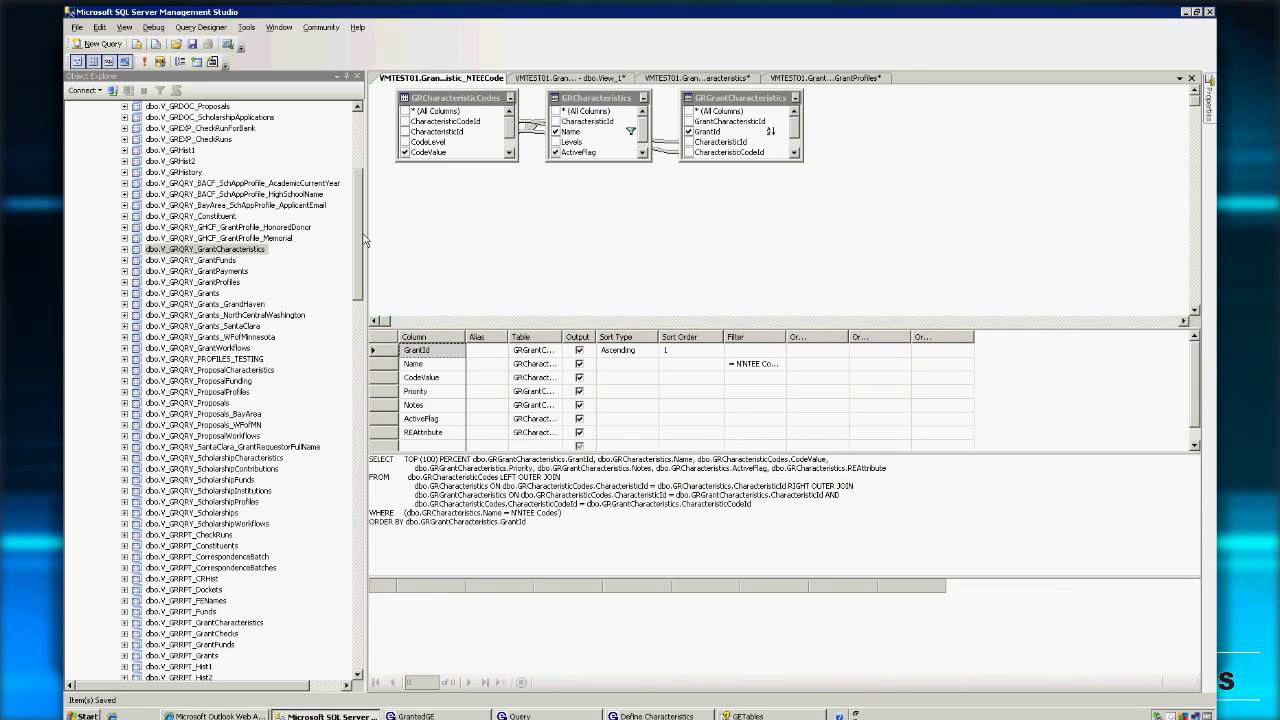
{"action": "left_click_drag", "start_coordinate": [359, 228], "coordinate": [375, 137]}
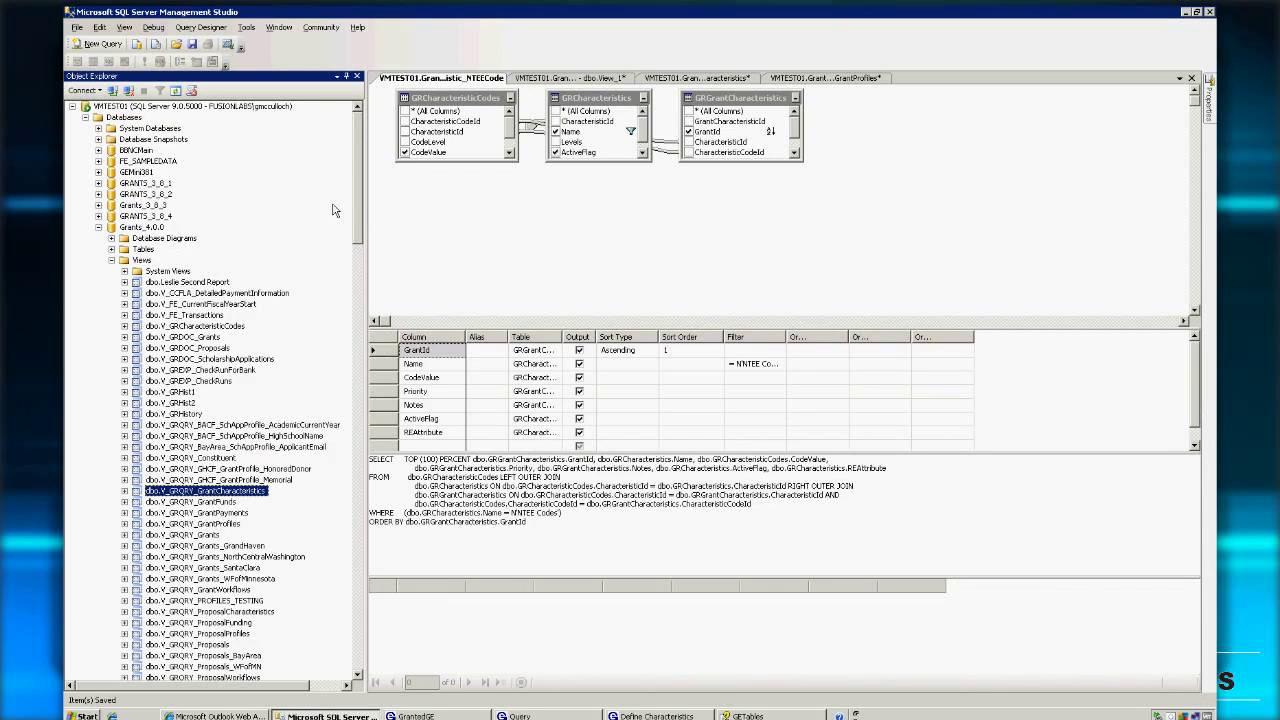
{"action": "mouse_move", "coordinate": [366, 186]}
{"action": "left_mouse_down"}
{"action": "mouse_move", "coordinate": [362, 268]}
{"action": "mouse_move", "coordinate": [362, 190]}
{"action": "left_mouse_up"}
Add the V_GRQRY_DEMO_GrantCharacteristic_NTEECode view to the View_1 diagram
{"action": "left_click", "coordinate": [589, 80]}
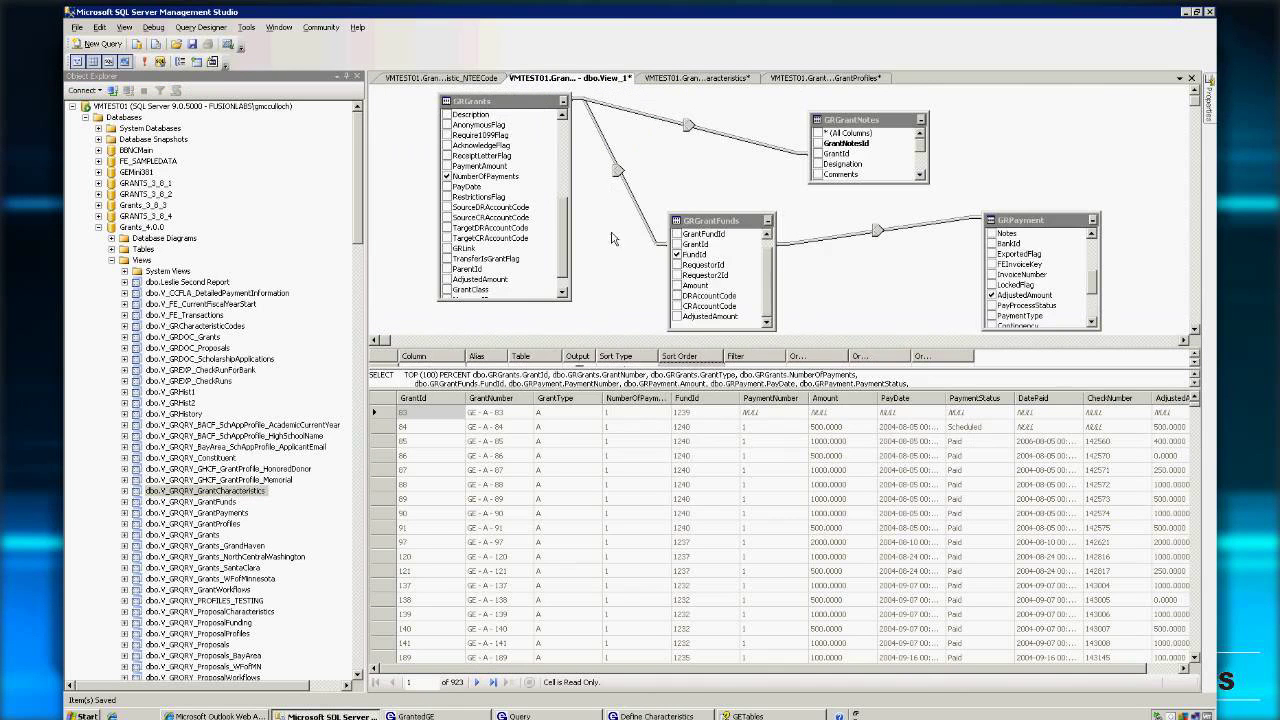
{"action": "right_click", "coordinate": [605, 225]}
{"action": "left_click", "coordinate": [655, 268]}
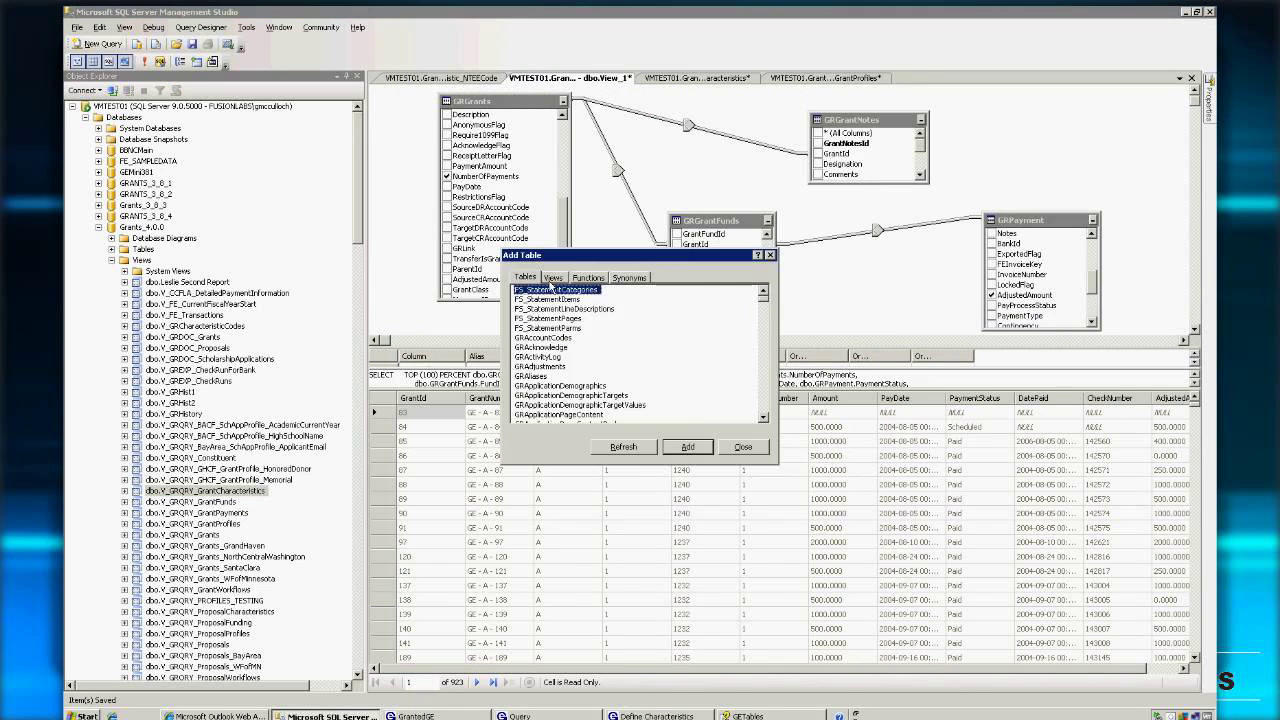
{"action": "left_click", "coordinate": [555, 278]}
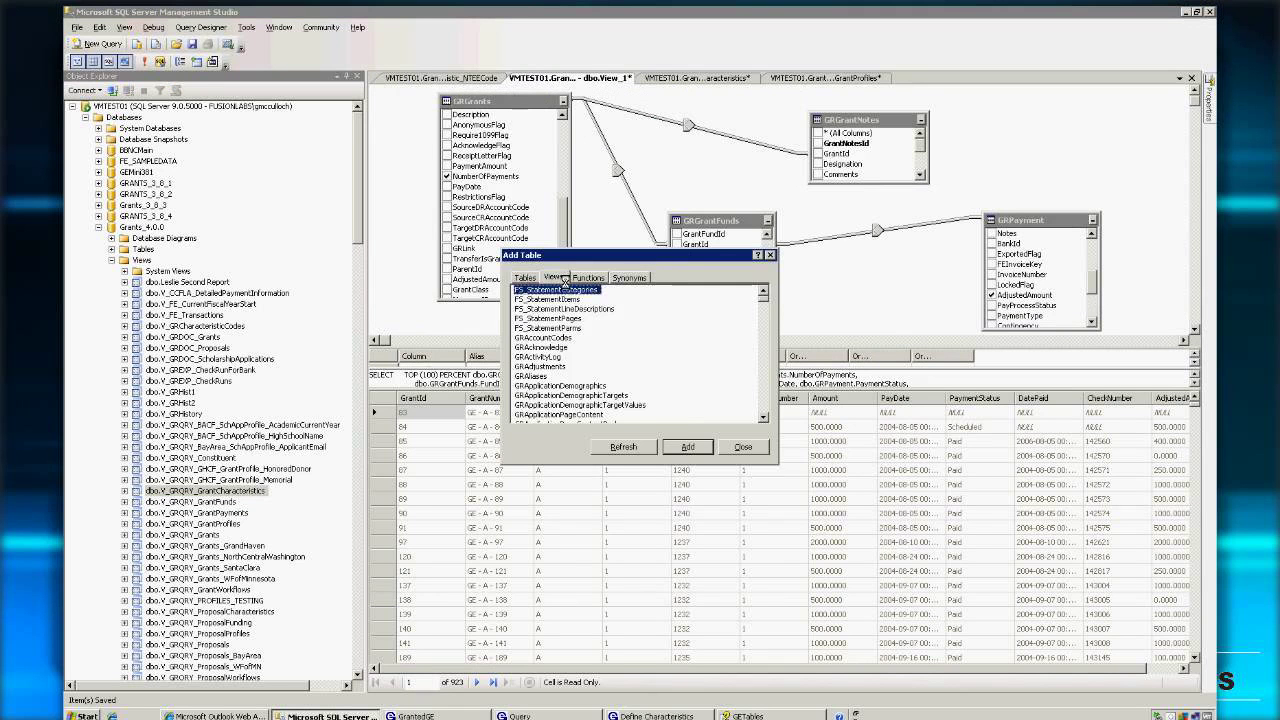
{"action": "left_click", "coordinate": [772, 323]}
{"action": "left_click_drag", "start_coordinate": [772, 319], "coordinate": [771, 296]}
{"action": "left_click", "coordinate": [624, 447]}
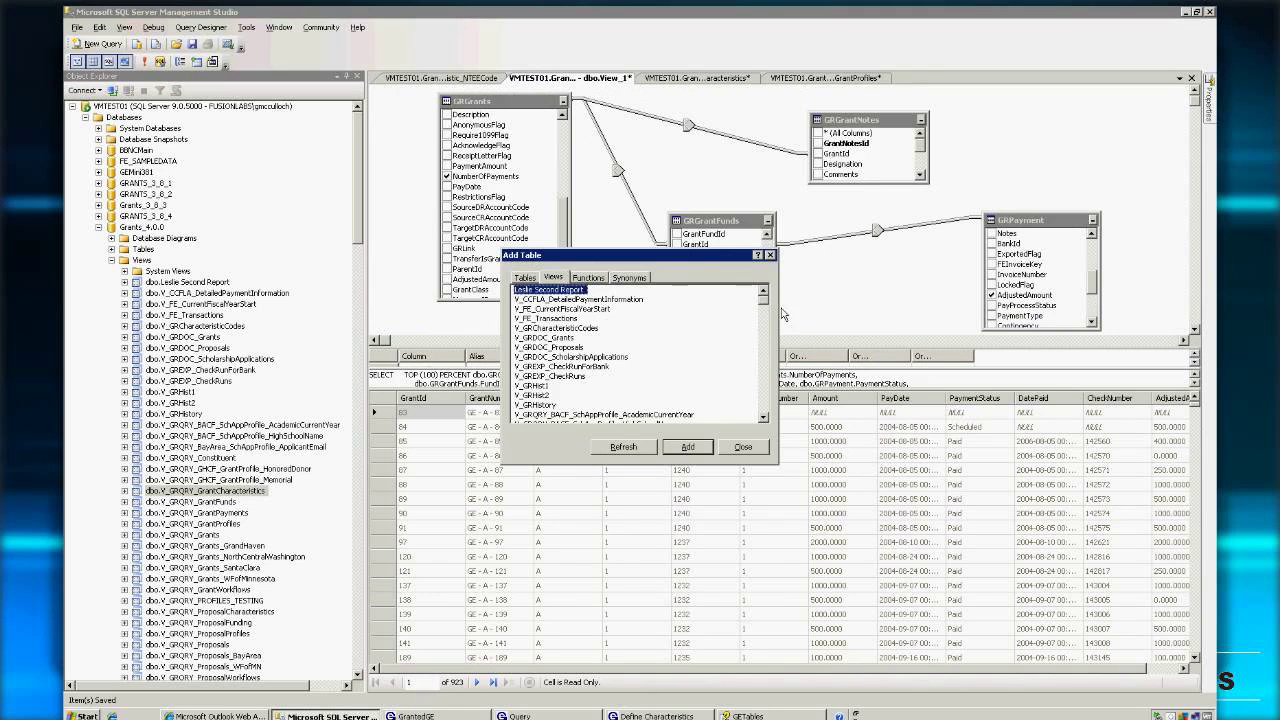
{"action": "scroll", "coordinate": [771, 334], "scroll_direction": "down", "scroll_amount": 2}
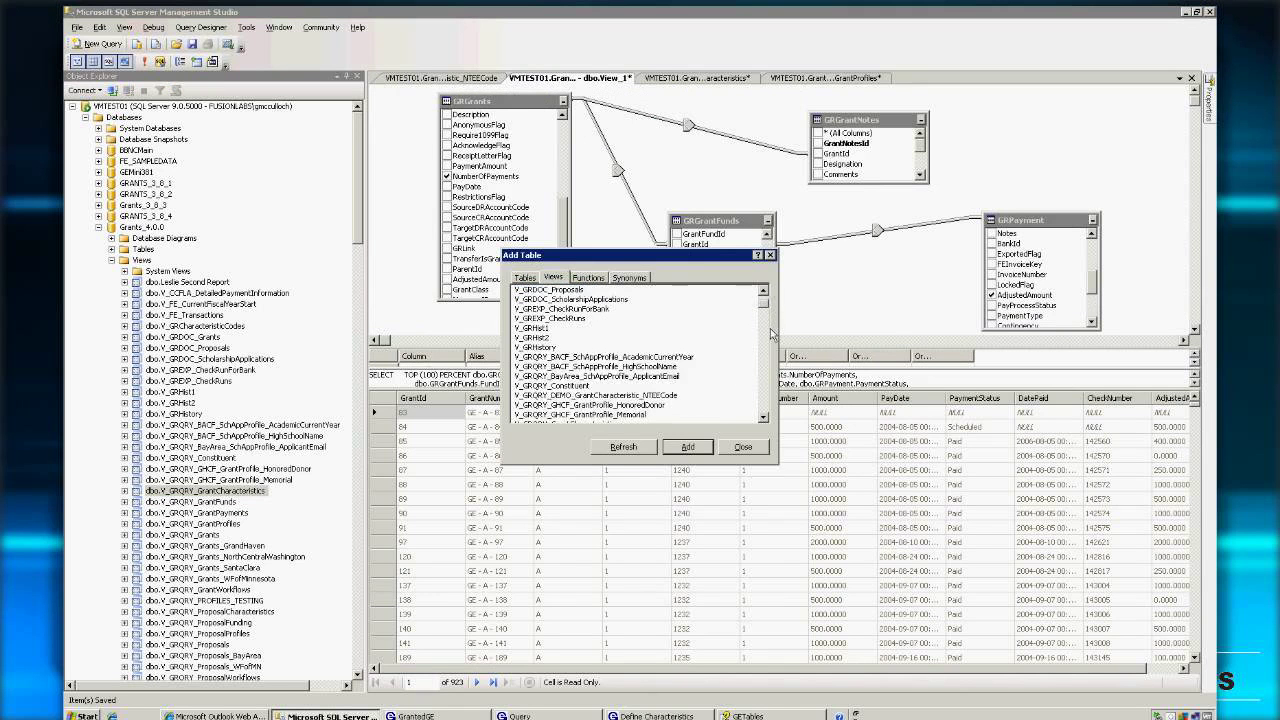
{"action": "scroll", "coordinate": [772, 340], "scroll_direction": "down", "scroll_amount": 10}
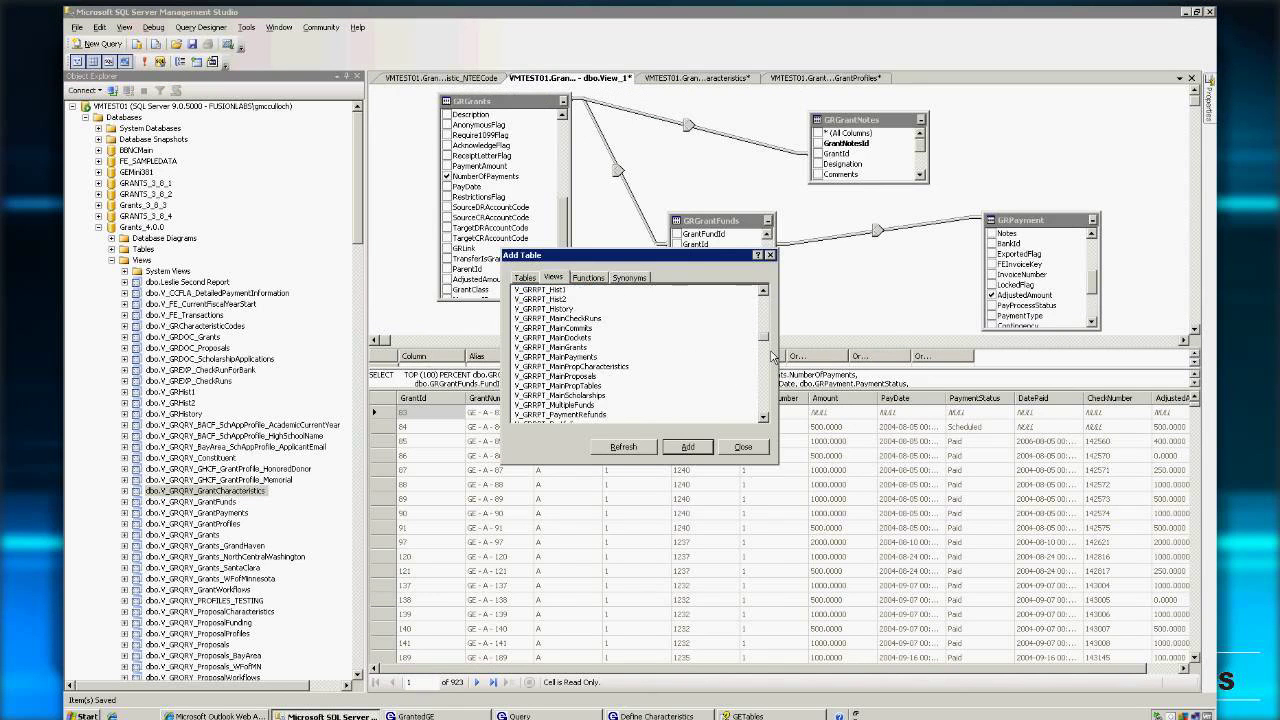
{"action": "scroll", "coordinate": [771, 358], "scroll_direction": "down", "scroll_amount": 5}
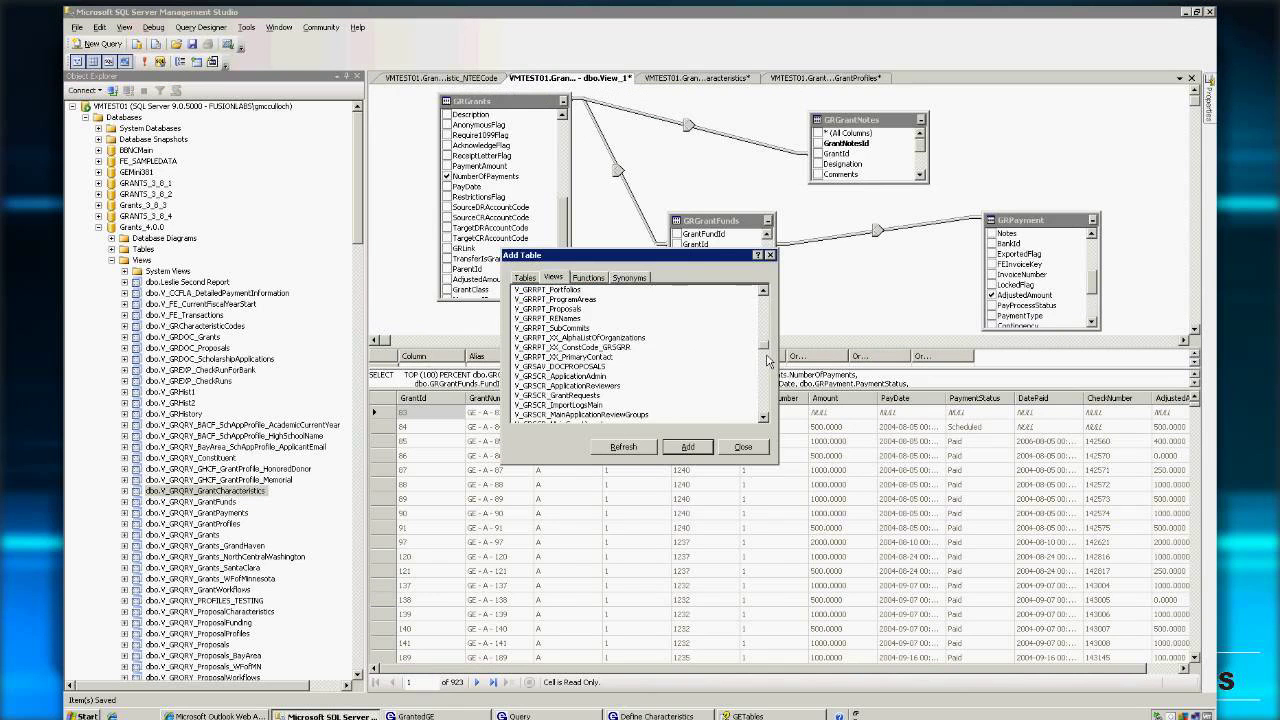
{"action": "scroll", "coordinate": [771, 380], "scroll_direction": "down", "scroll_amount": 5}
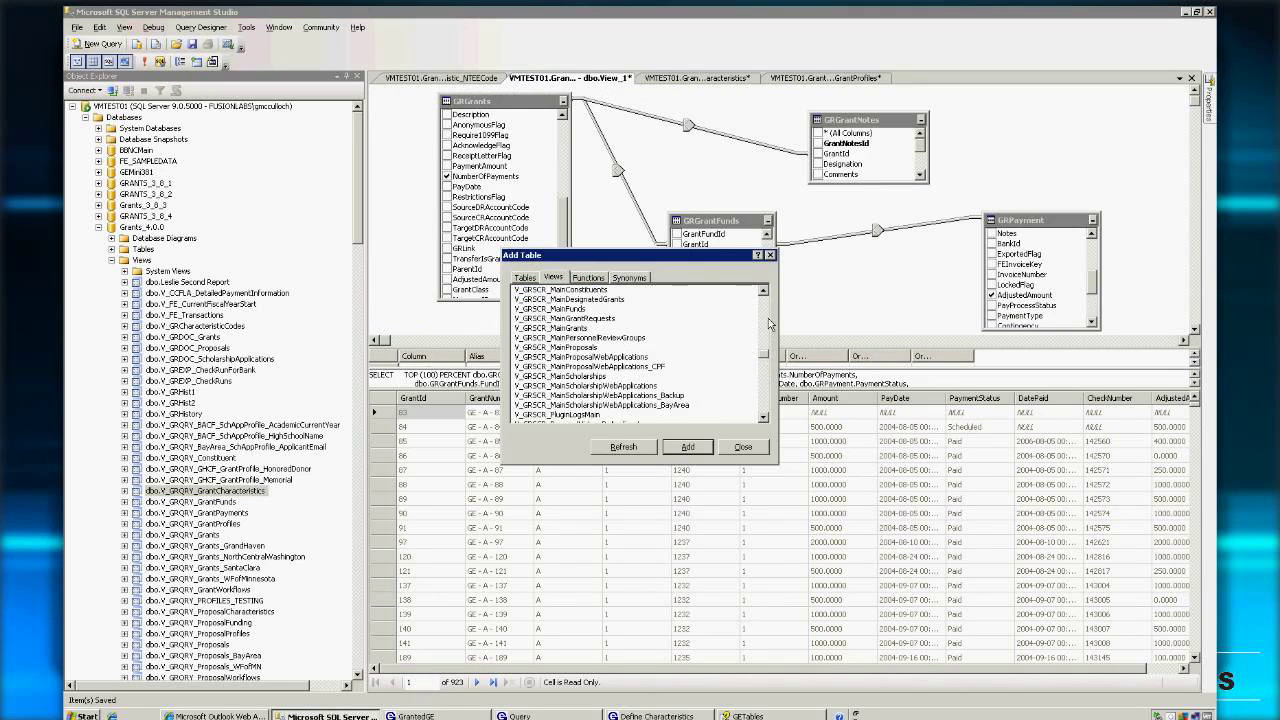
{"action": "scroll", "coordinate": [771, 323], "scroll_direction": "up", "scroll_amount": 10}
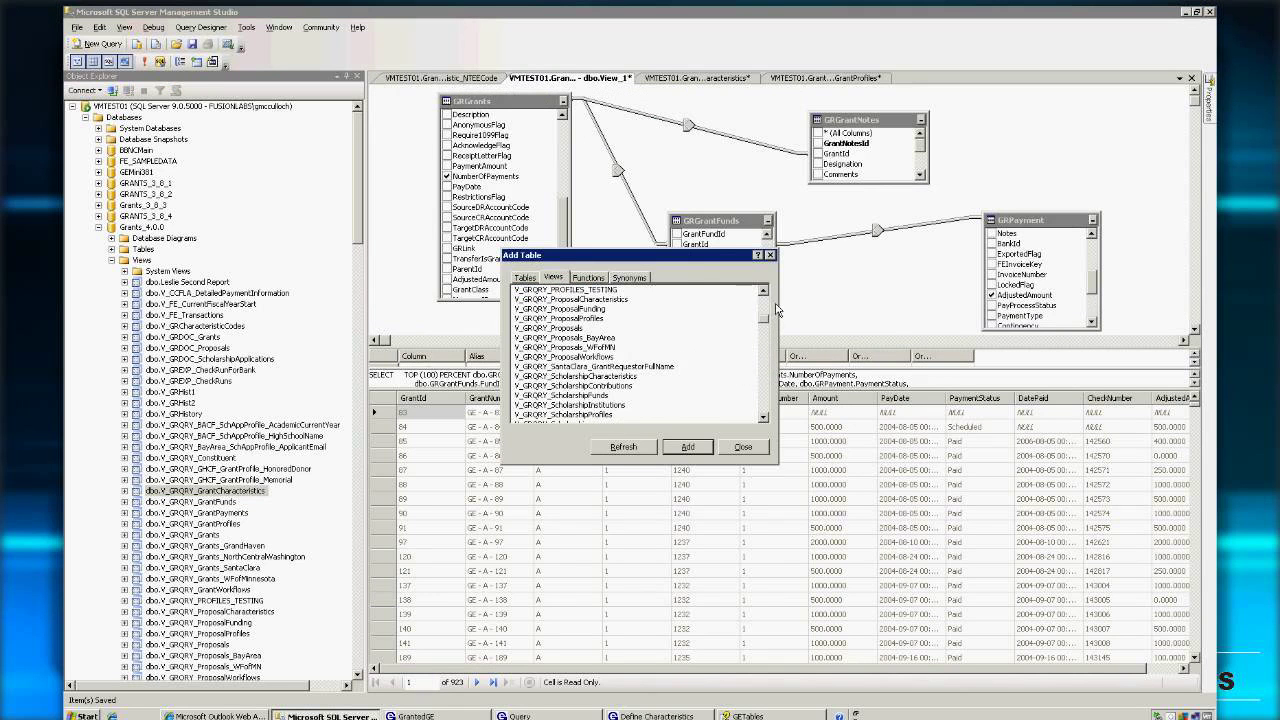
{"action": "scroll", "coordinate": [773, 305], "scroll_direction": "up", "scroll_amount": 2}
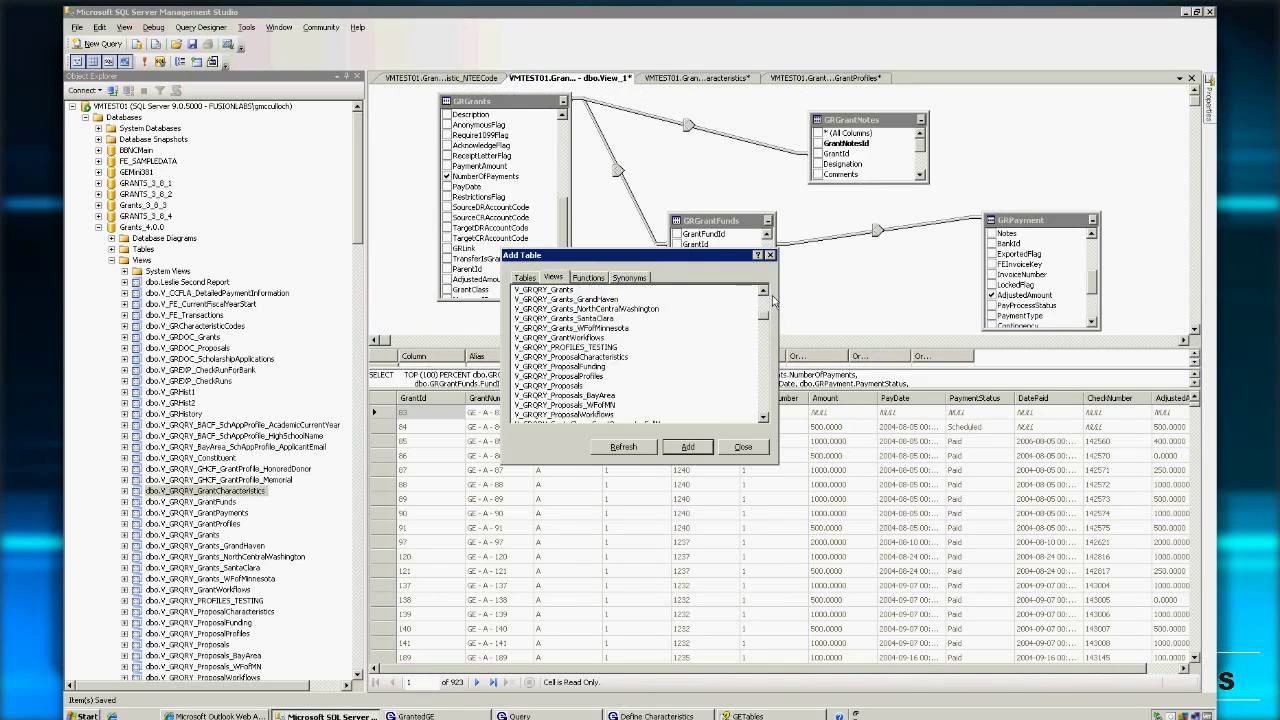
{"action": "scroll", "coordinate": [773, 301], "scroll_direction": "up", "scroll_amount": 3}
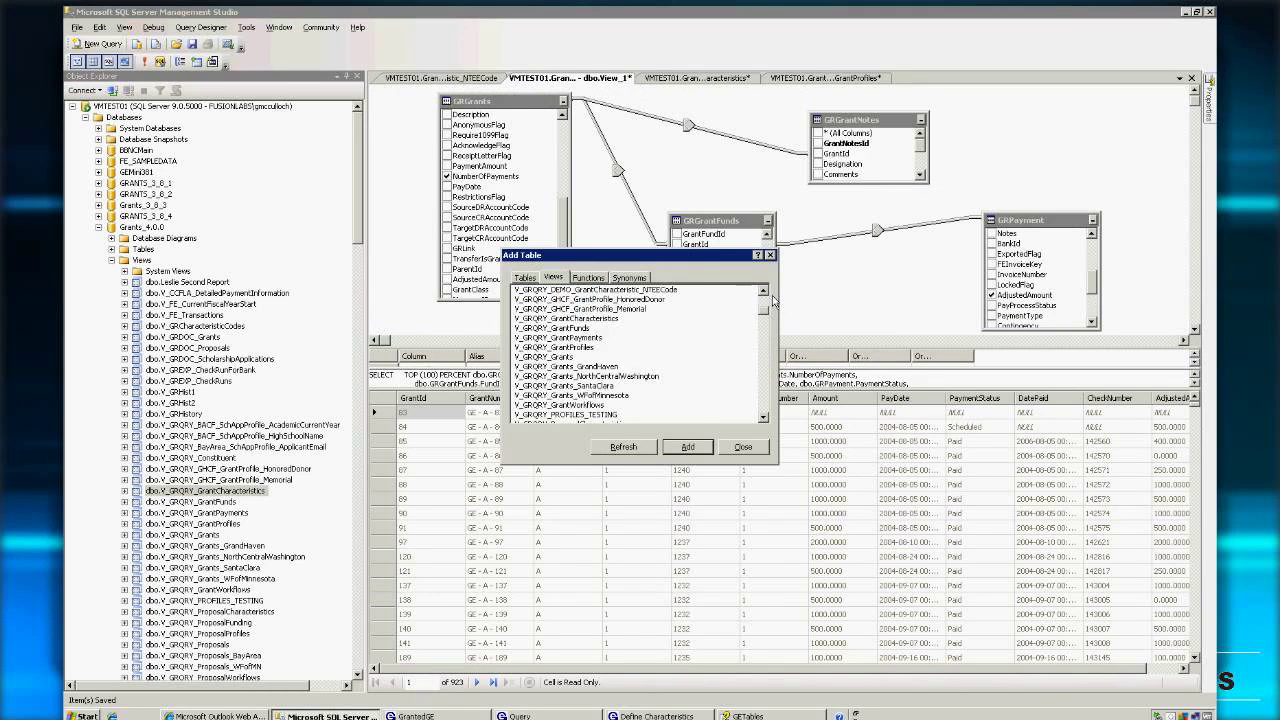
{"action": "scroll", "coordinate": [773, 301], "scroll_direction": "up", "scroll_amount": 1}
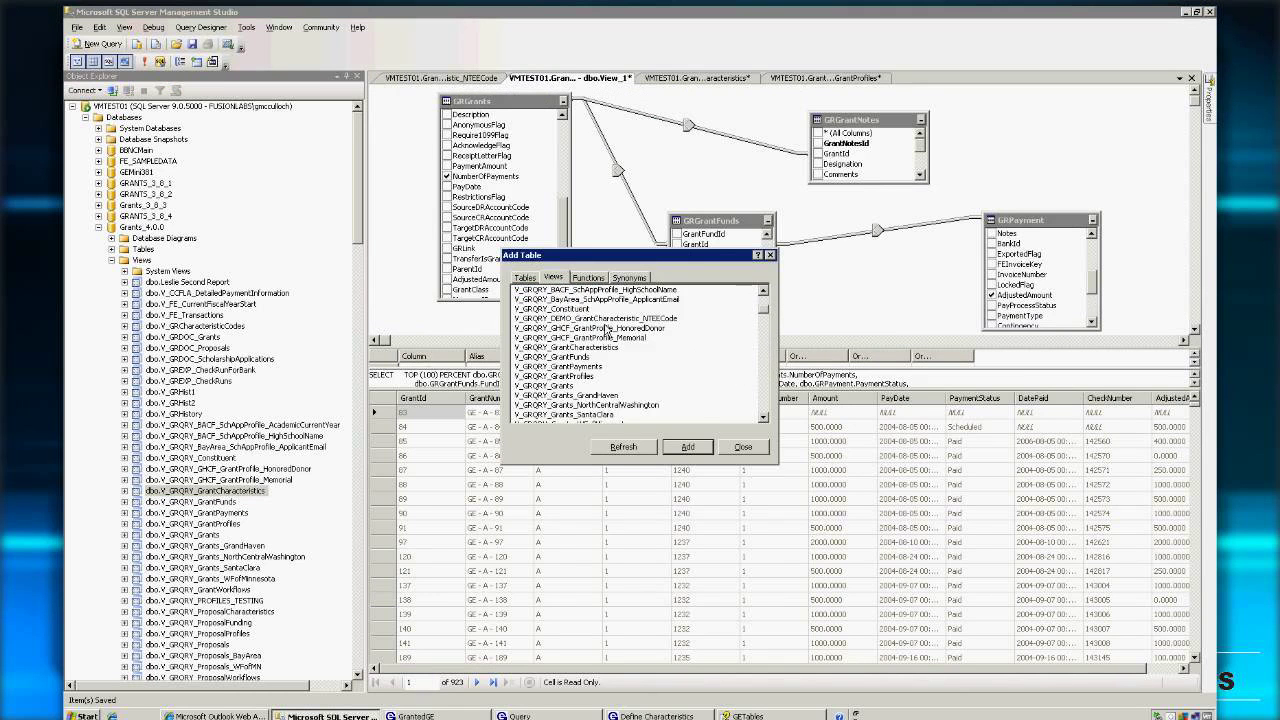
{"action": "double_click", "coordinate": [606, 318]}
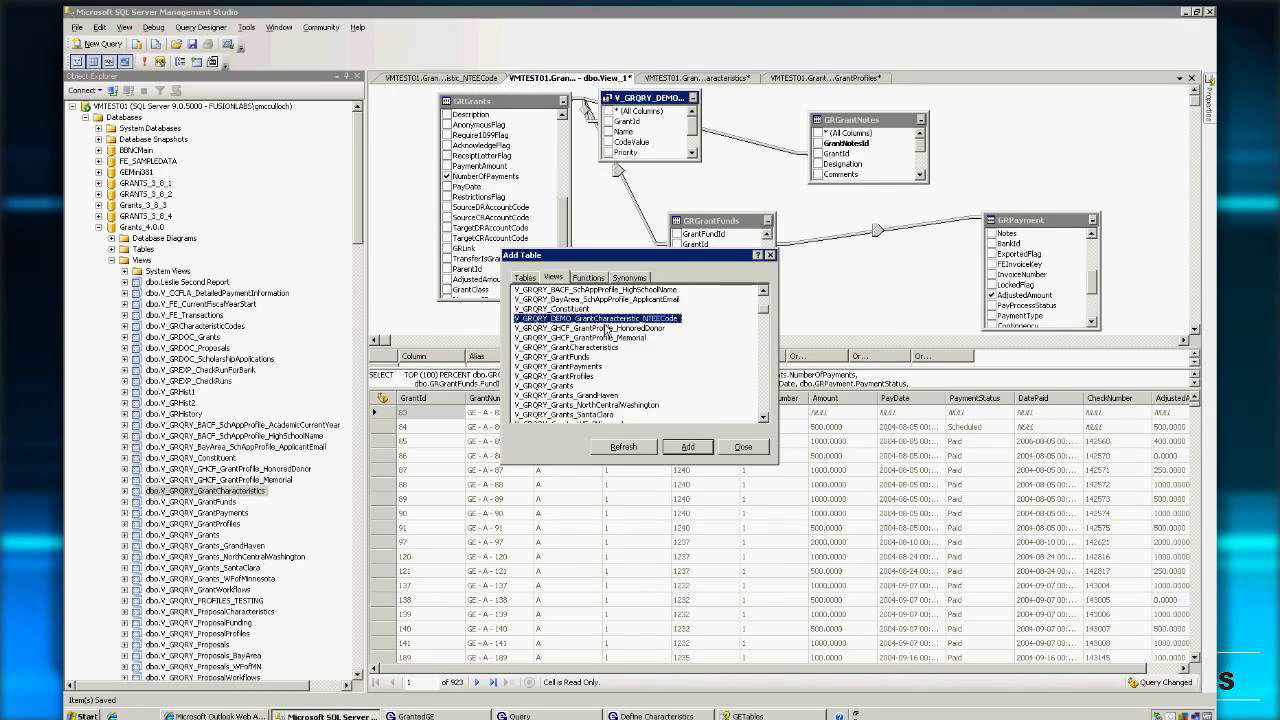
{"action": "left_click", "coordinate": [748, 447]}
Space out the NTEECode view and GRGrantNotes in the diagram, and set the join from GRGrants to the view to select all rows from GRGrants
{"action": "left_click_drag", "start_coordinate": [652, 114], "coordinate": [1012, 133]}
{"action": "left_click_drag", "start_coordinate": [878, 120], "coordinate": [875, 234]}
{"action": "left_click_drag", "start_coordinate": [572, 236], "coordinate": [587, 104]}
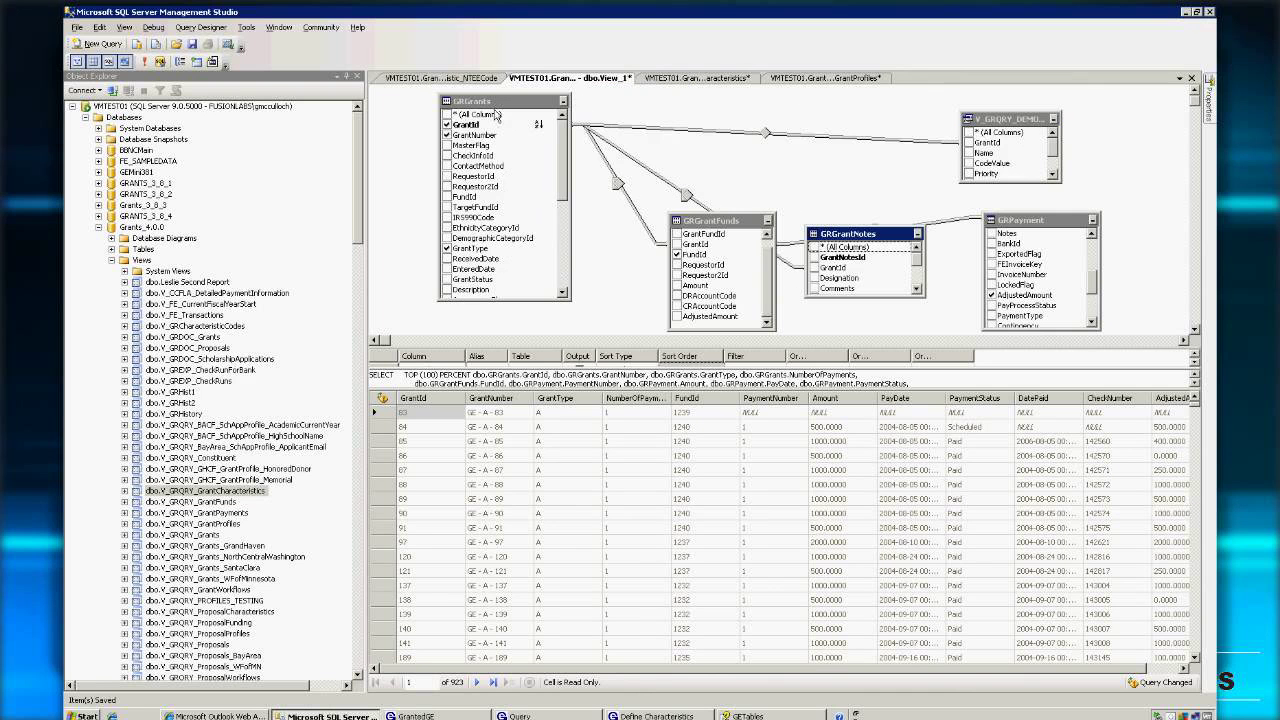
{"action": "right_click", "coordinate": [767, 134]}
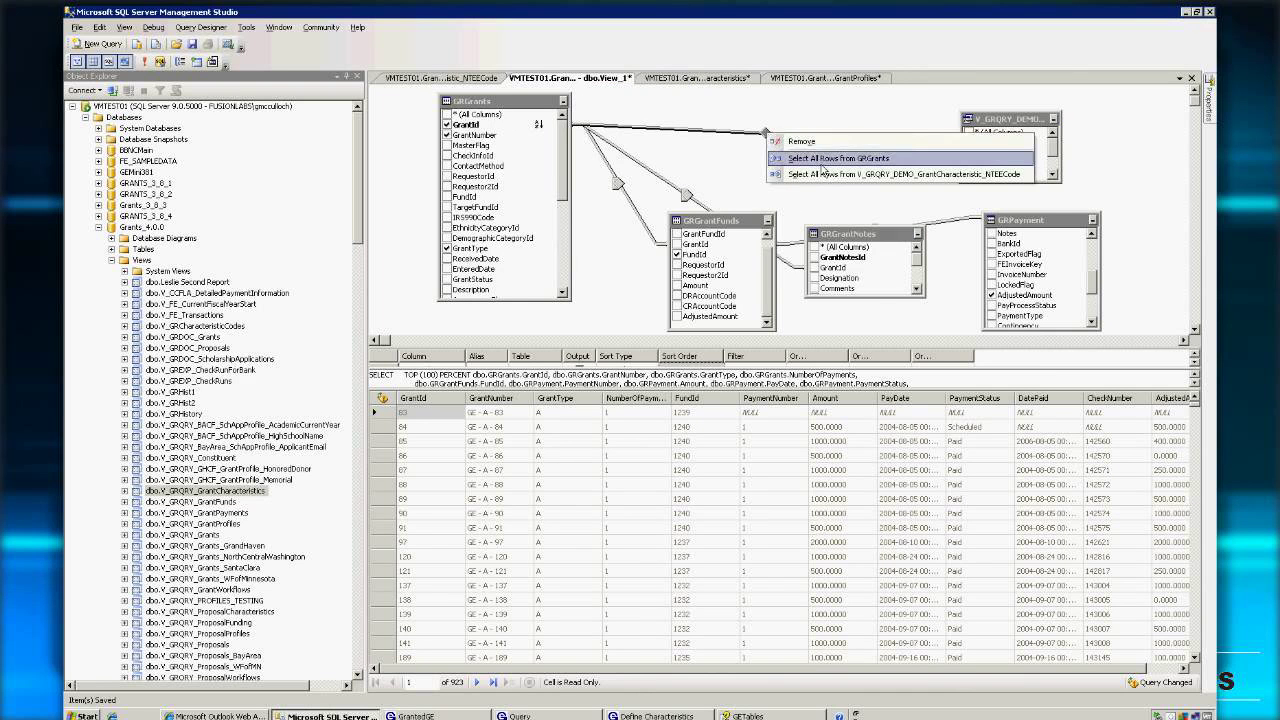
{"action": "left_click", "coordinate": [822, 170]}
{"action": "left_click_drag", "start_coordinate": [1008, 119], "coordinate": [954, 113]}
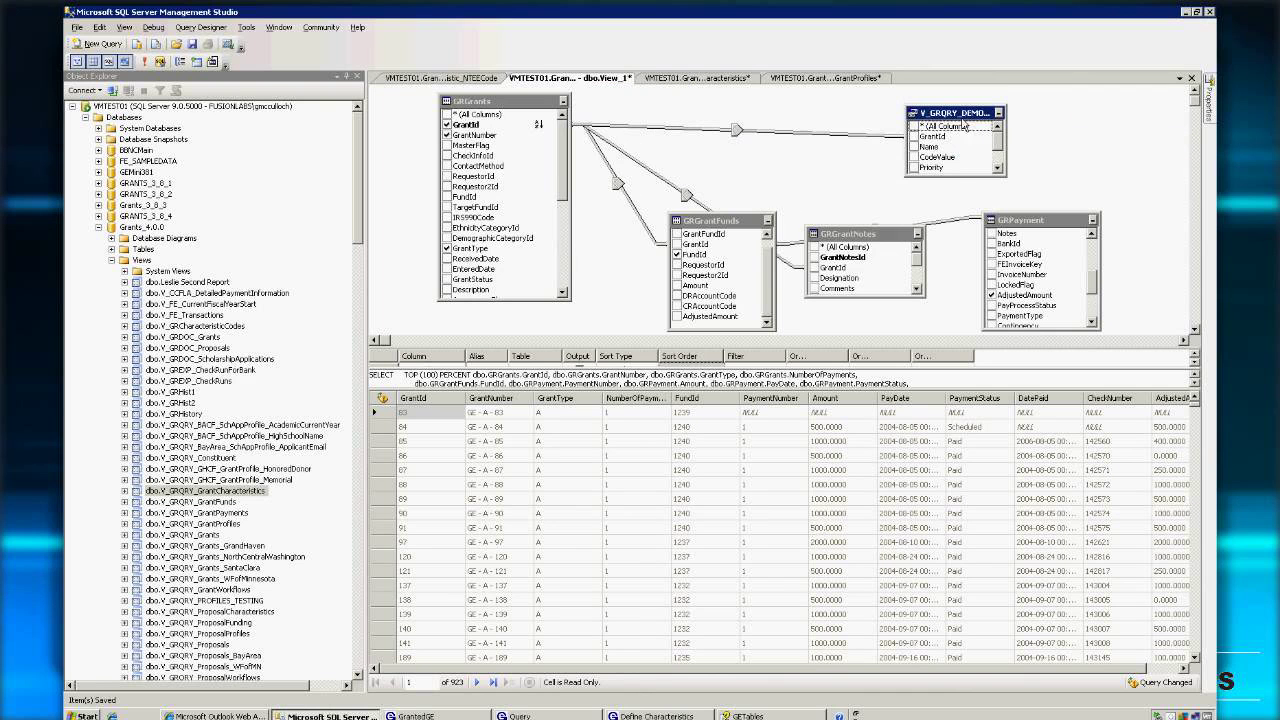
Enlarge the NTEE code view's box in the View_1 diagram, include its CodeValue column in the output and execute the query
{"action": "left_click_drag", "start_coordinate": [950, 175], "coordinate": [947, 197]}
{"action": "left_click", "coordinate": [913, 157]}
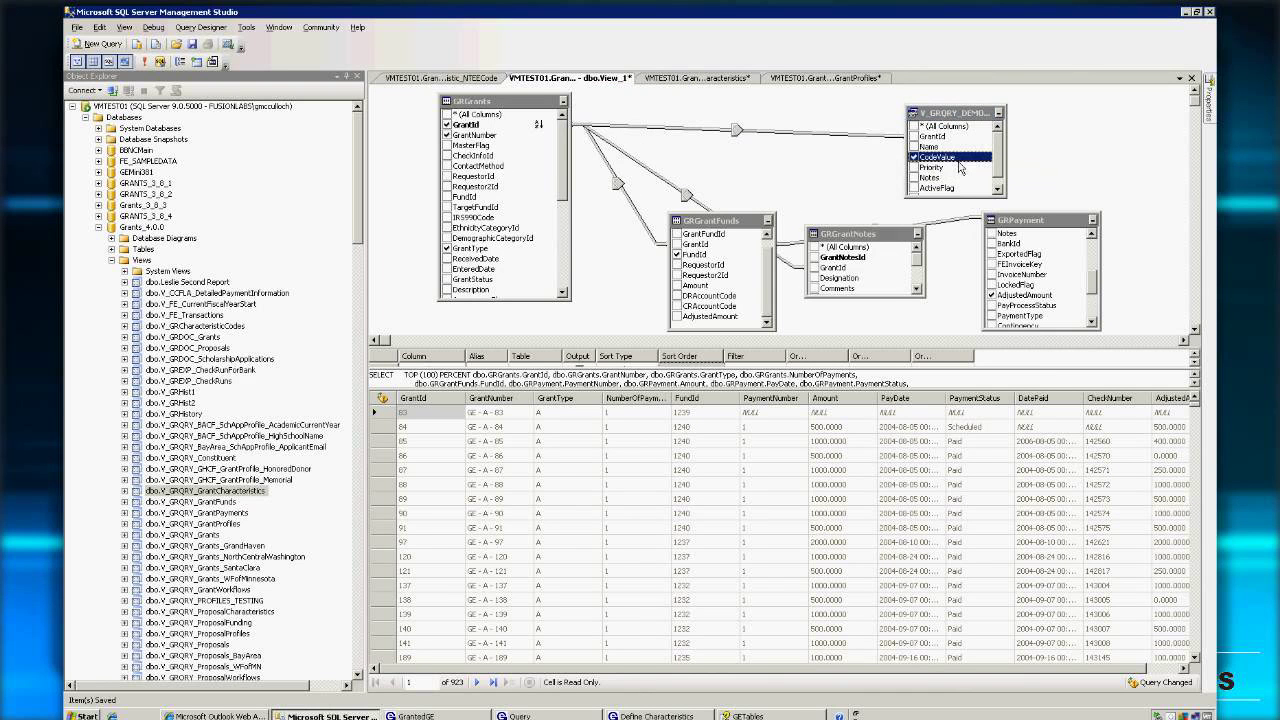
{"action": "right_click", "coordinate": [756, 166]}
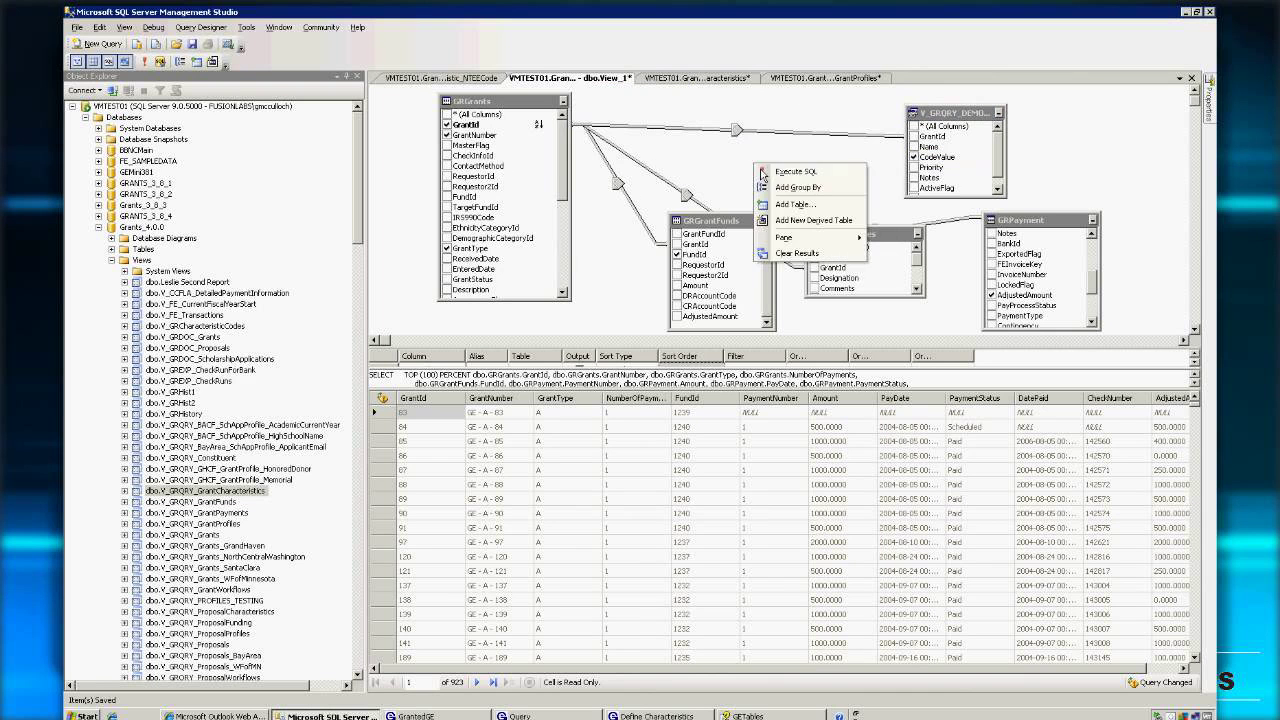
{"action": "left_click", "coordinate": [796, 171]}
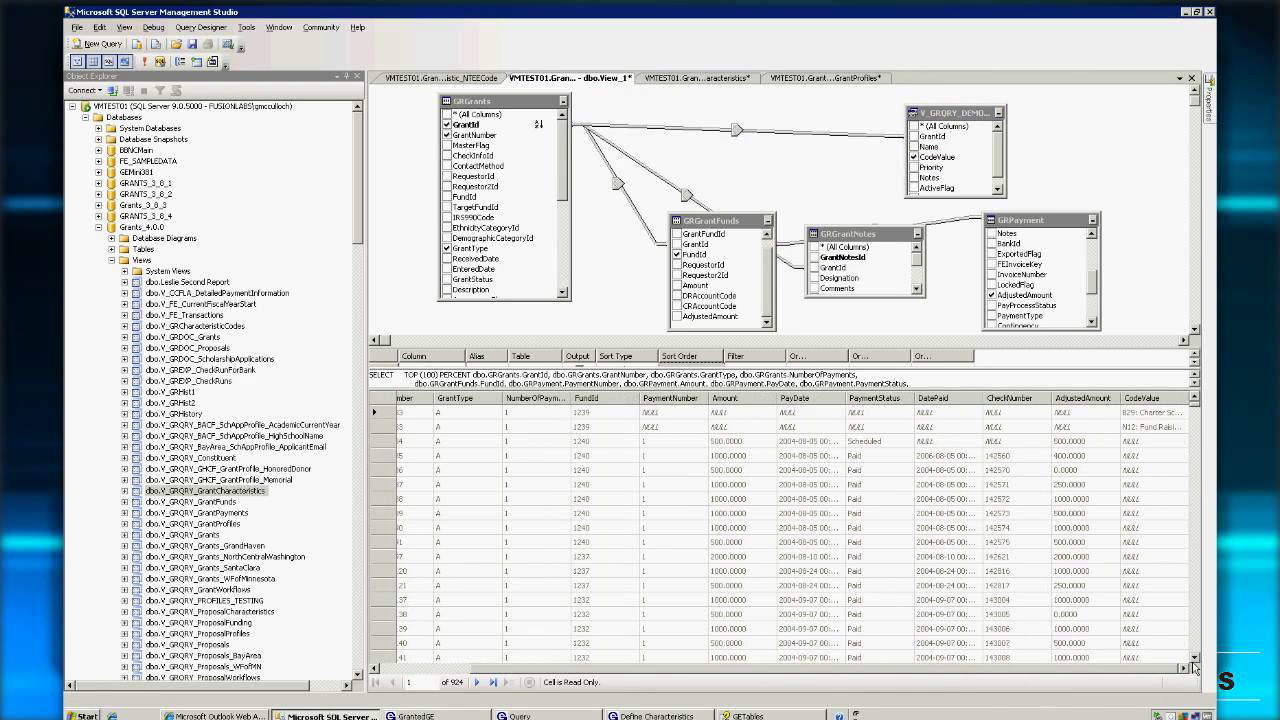
Review the CodeValue and grant columns in the results, and enlarge the criteria grid of View_1
{"action": "left_click", "coordinate": [1160, 412]}
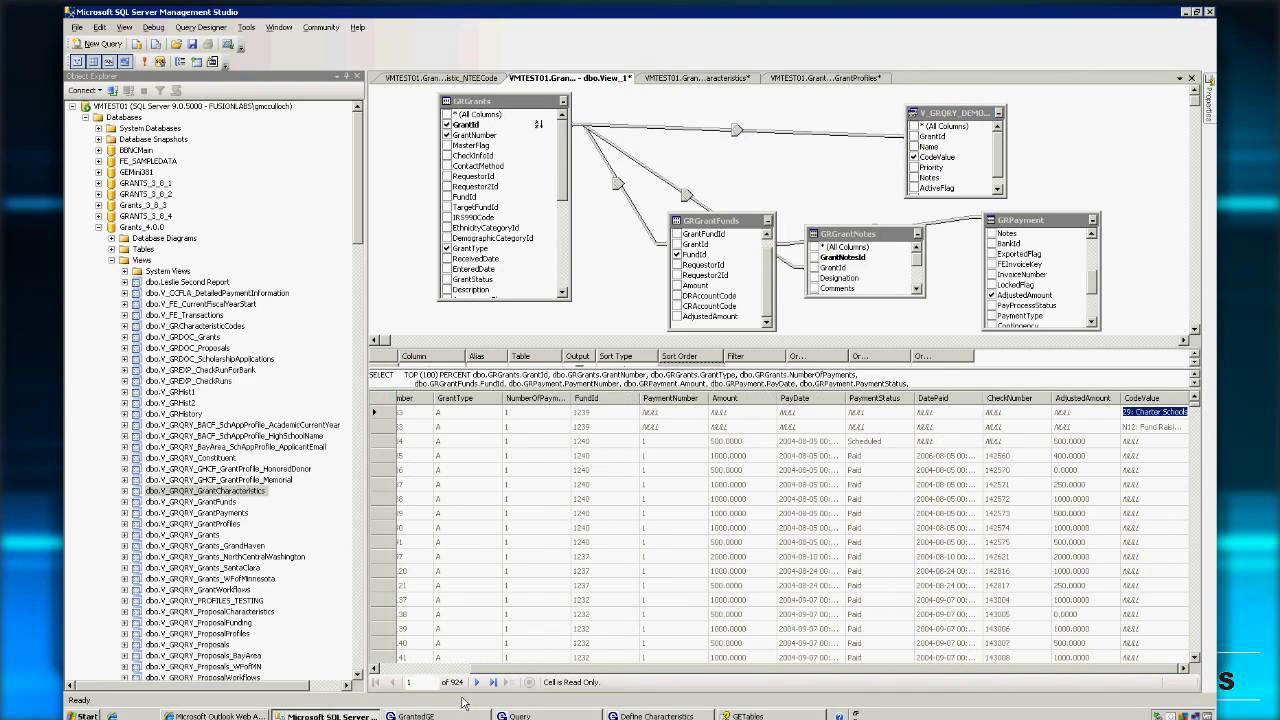
{"action": "left_click", "coordinate": [434, 670]}
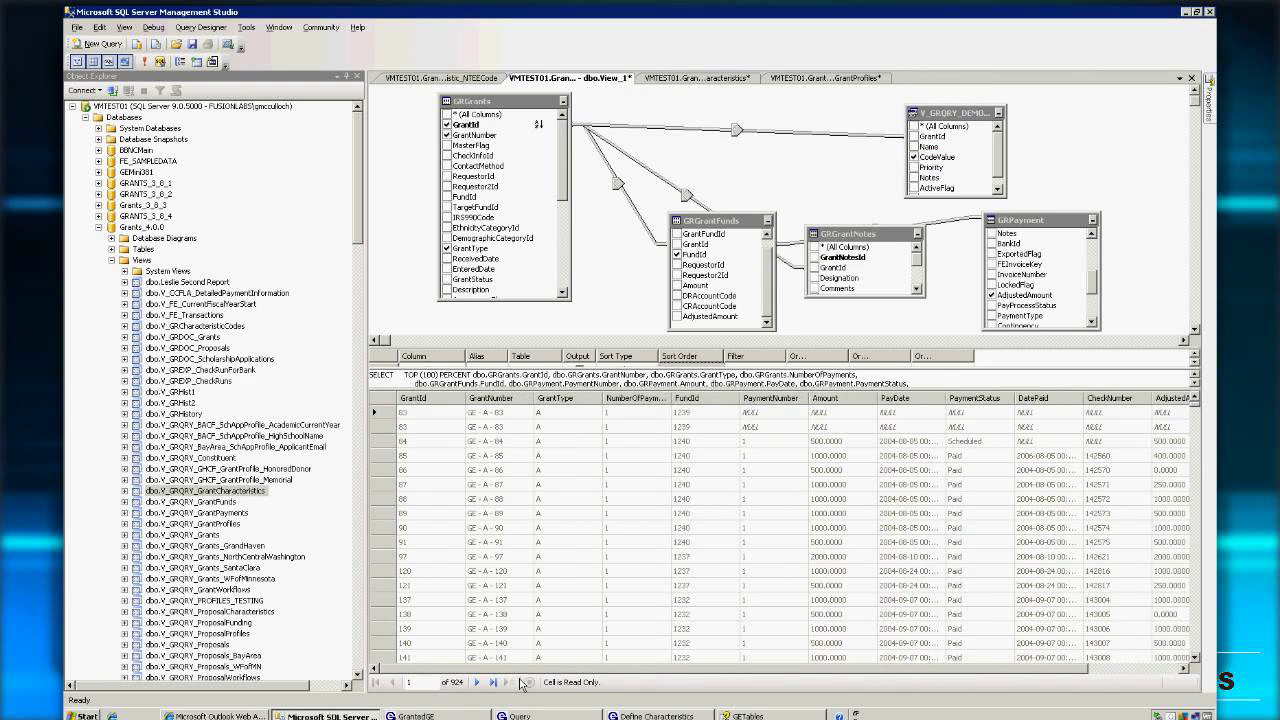
{"action": "left_click", "coordinate": [739, 668]}
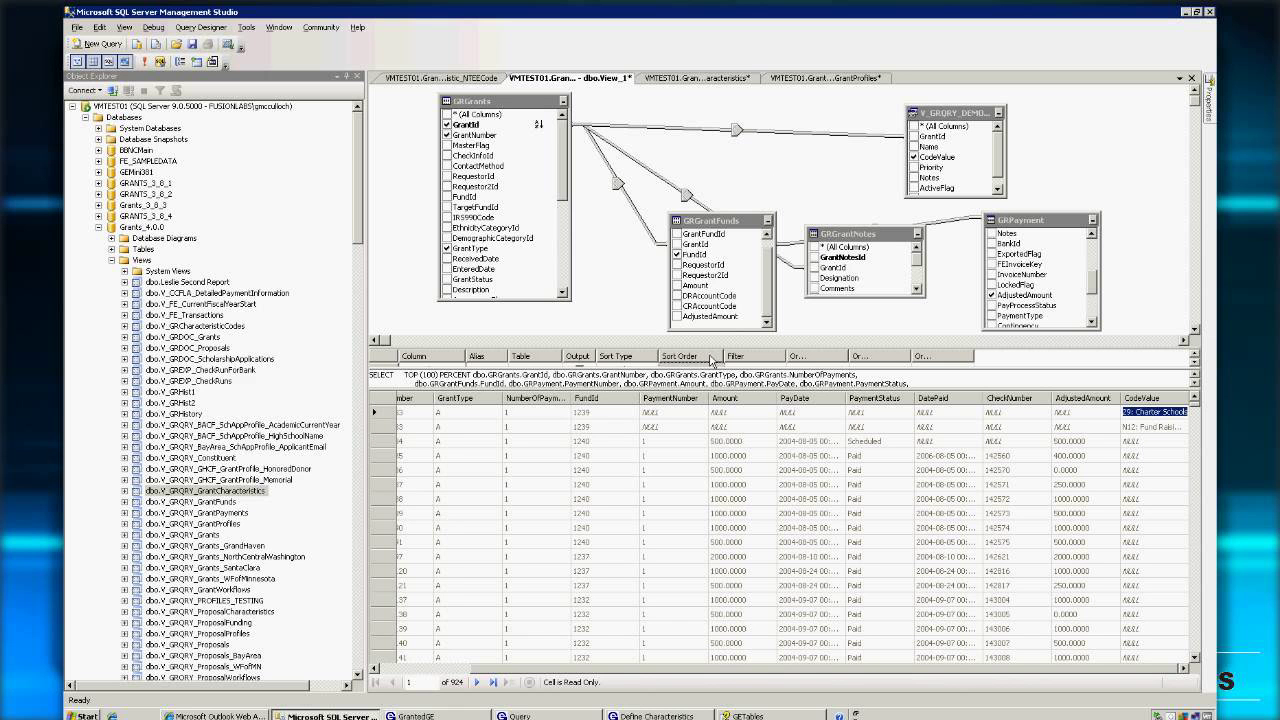
{"action": "left_click_drag", "start_coordinate": [707, 345], "coordinate": [707, 166]}
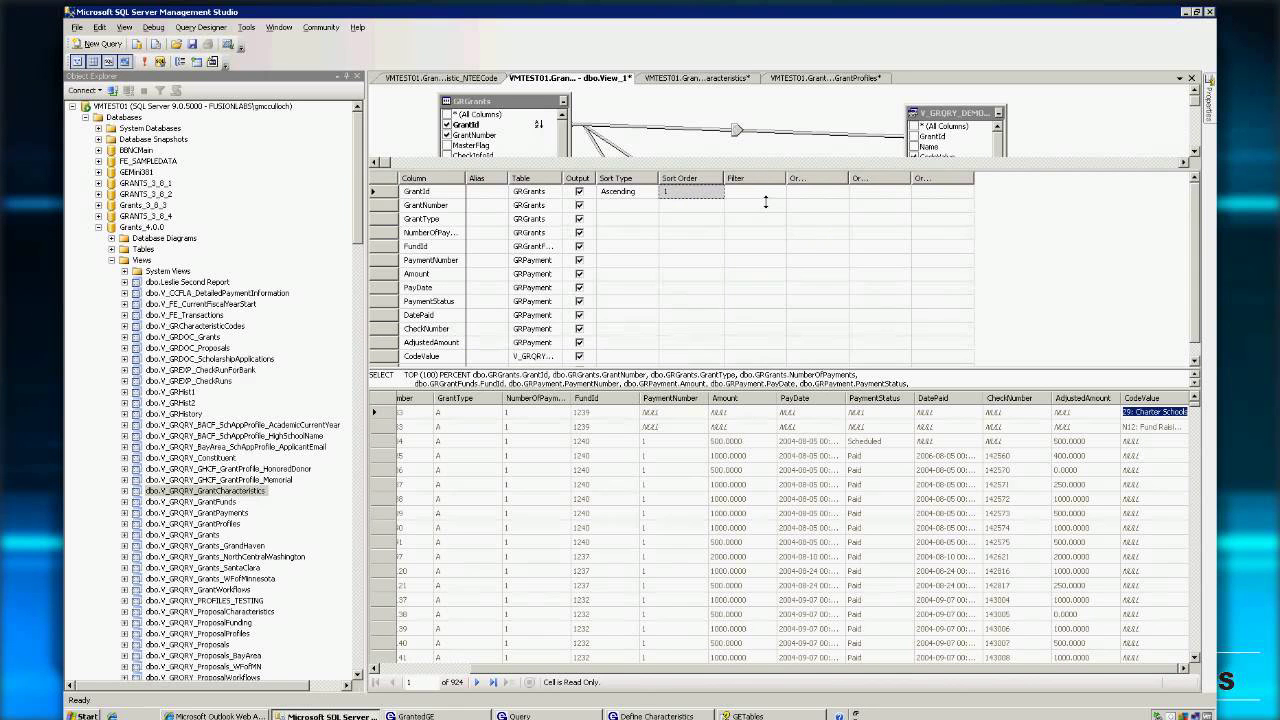
Switch to GrantedGE, close the Define Characteristics window and close the open query without saving its changes
{"action": "left_click", "coordinate": [578, 716]}
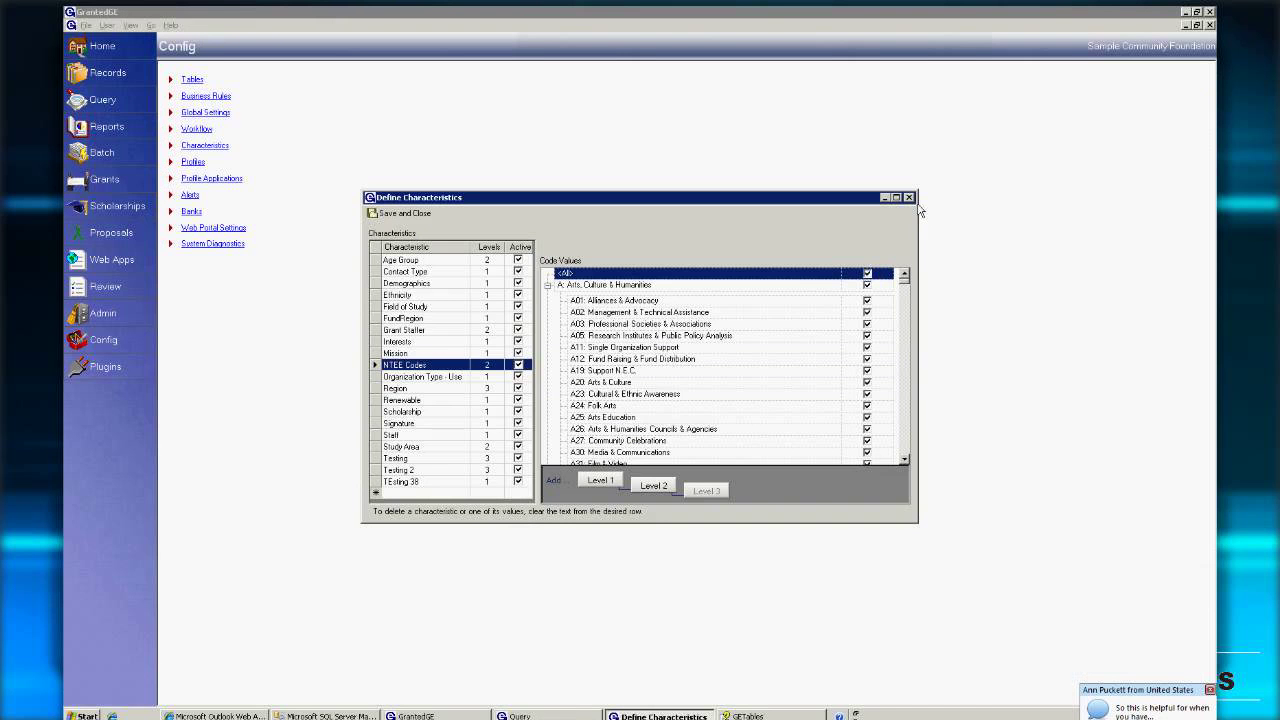
{"action": "key", "text": "Escape"}
{"action": "key", "text": "alt+Tab"}
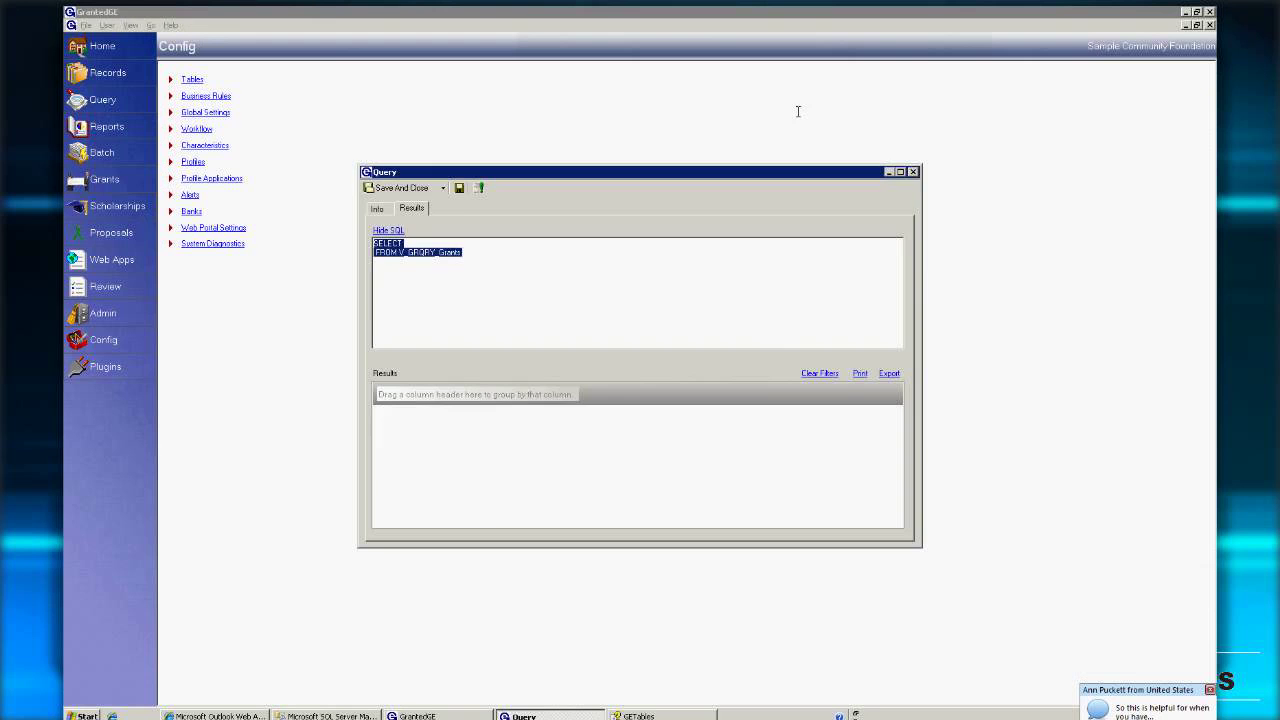
{"action": "left_click", "coordinate": [913, 171]}
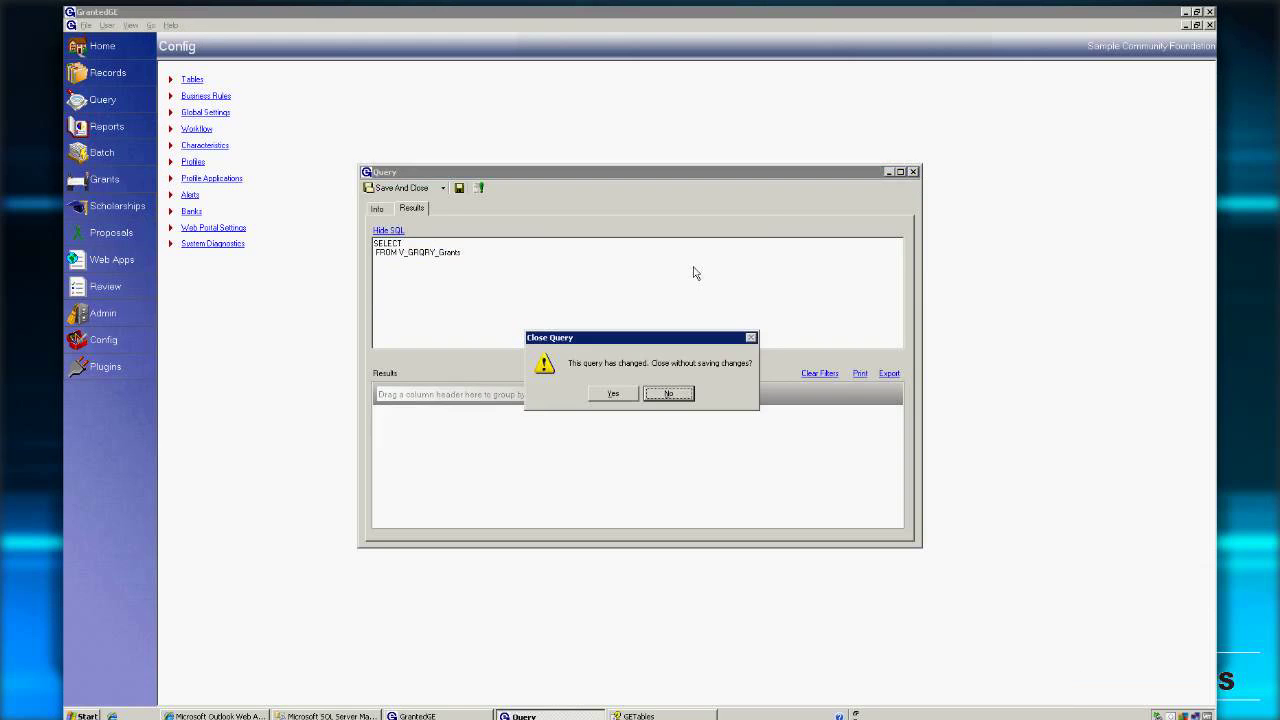
{"action": "left_click", "coordinate": [613, 393]}
Start a new GrantedGE query, look at its filter categories and return to View_1 in SQL Server Management Studio
{"action": "left_click", "coordinate": [104, 100]}
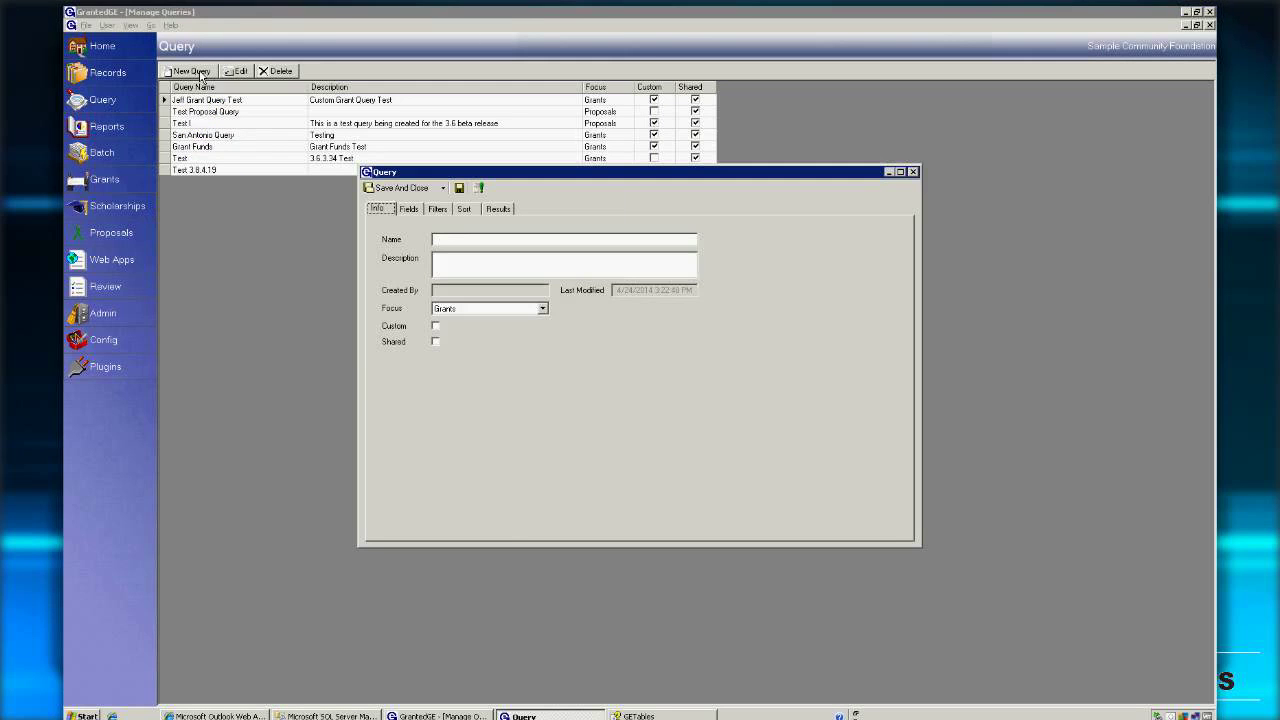
{"action": "left_click", "coordinate": [438, 208]}
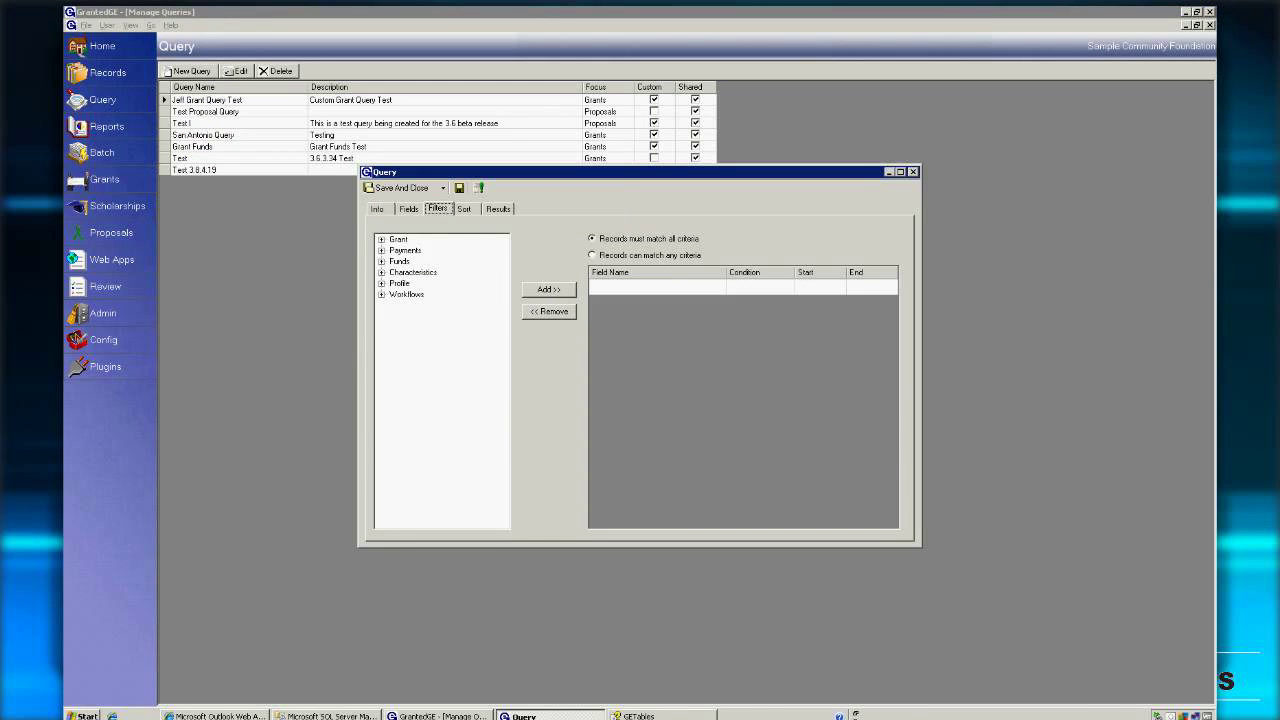
{"action": "key", "text": "alt+Tab"}
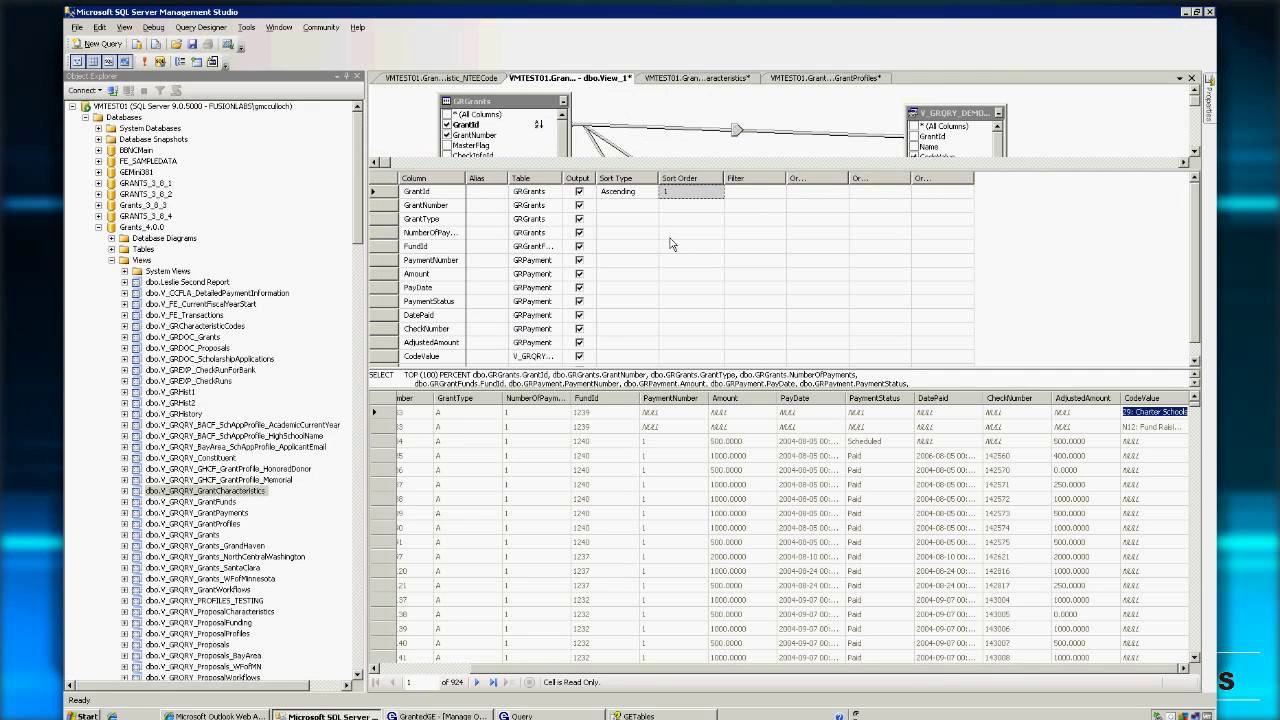
Filter View_1 to PaymentStatus 'paid' and to CodeValue entries that are not null, and execute the query
{"action": "left_click", "coordinate": [757, 302]}
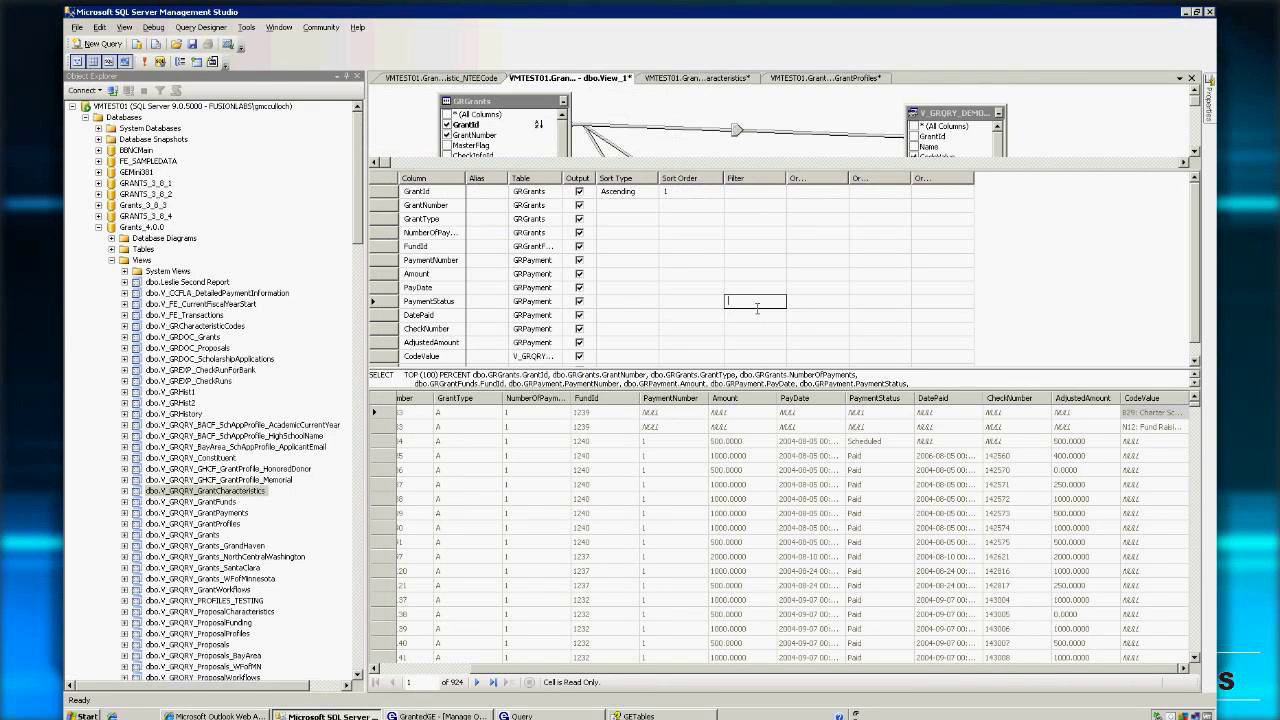
{"action": "type", "text": "paid"}
{"action": "key", "text": "Down"}
{"action": "key", "text": "Down"}
{"action": "key", "text": "Down"}
{"action": "key", "text": "Down"}
{"action": "key", "text": "Down"}
{"action": "key", "text": "Up"}
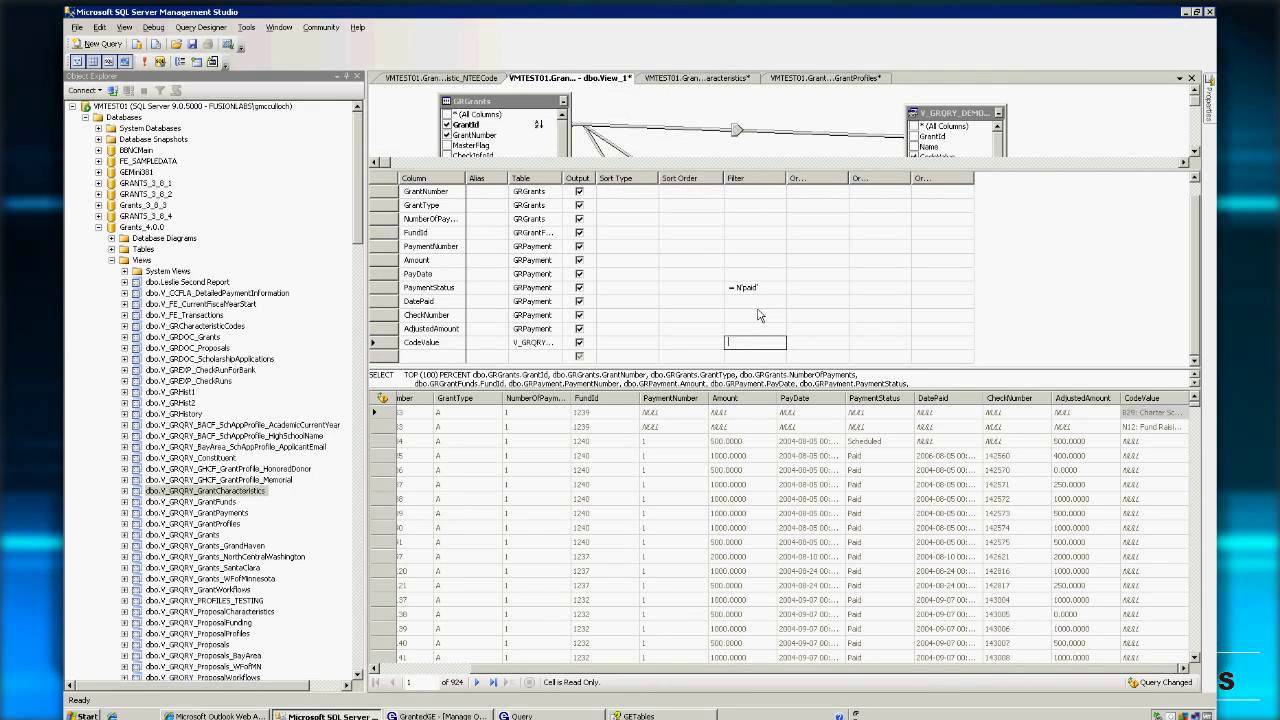
{"action": "type", "text": "not null"}
{"action": "right_click", "coordinate": [764, 115]}
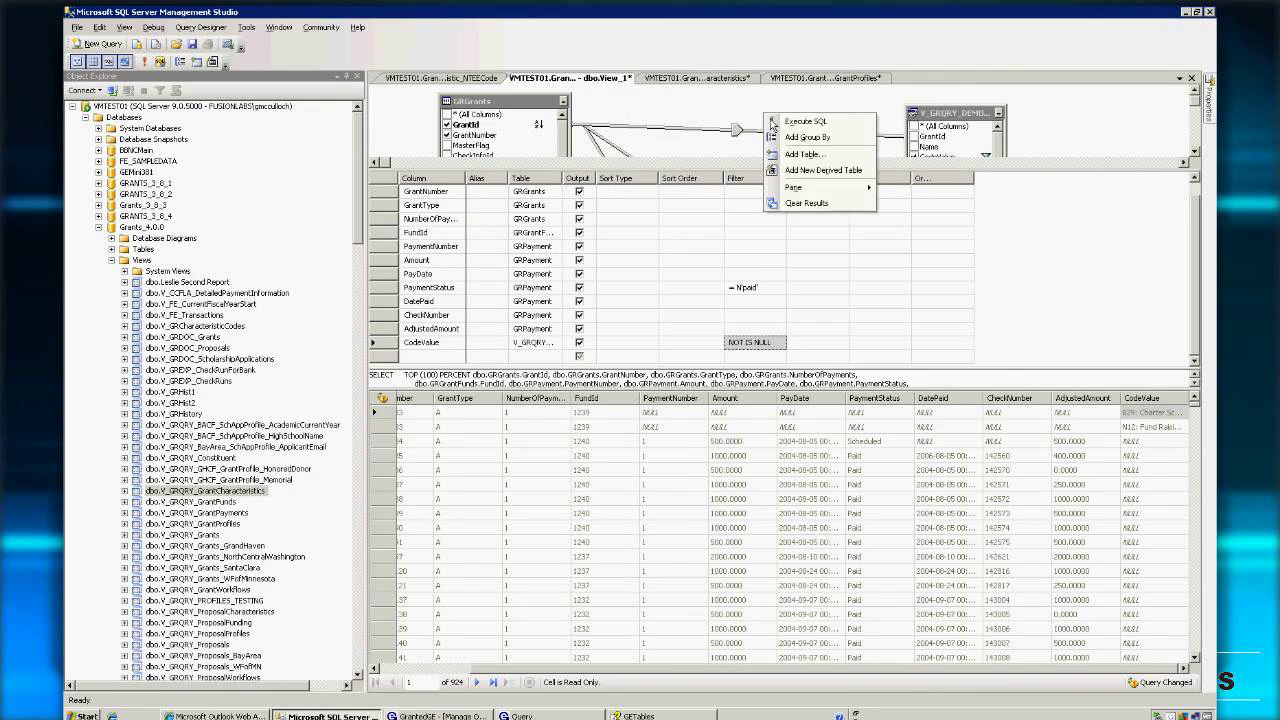
{"action": "left_click", "coordinate": [812, 121]}
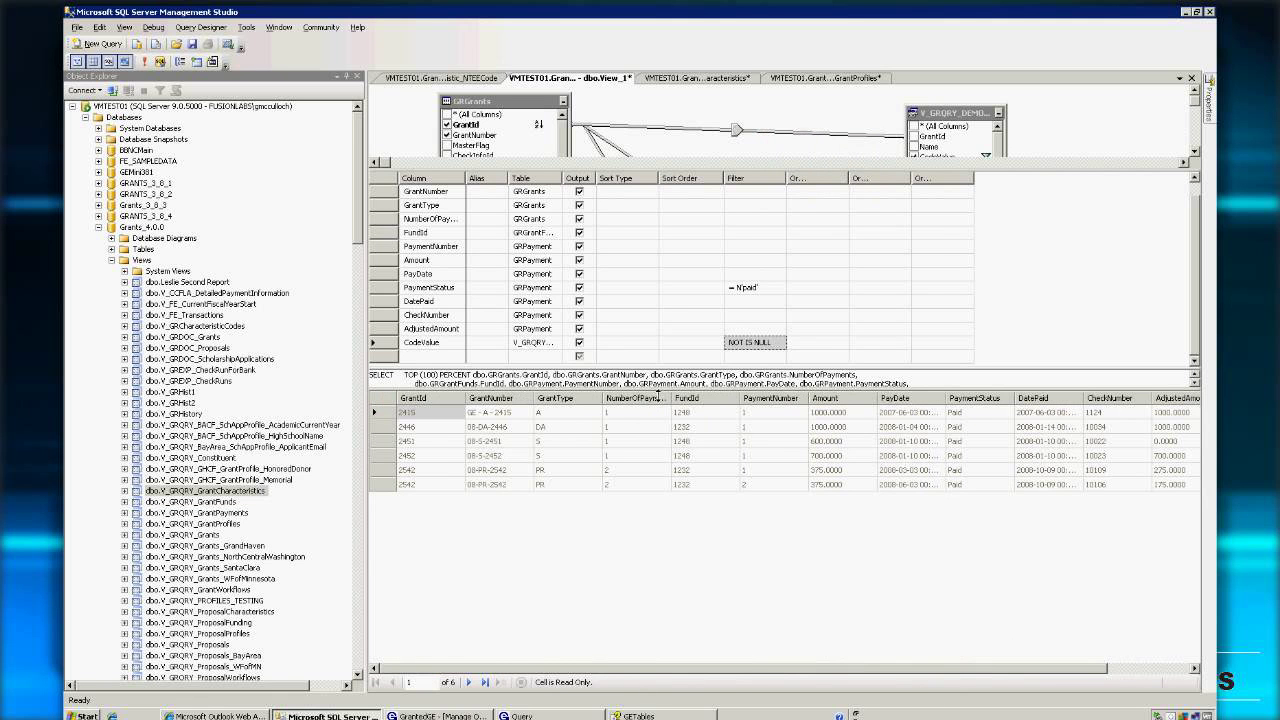
Enlarge the SQL pane, add DISTINCT after SELECT and execute the query again
{"action": "left_click_drag", "start_coordinate": [660, 391], "coordinate": [645, 464]}
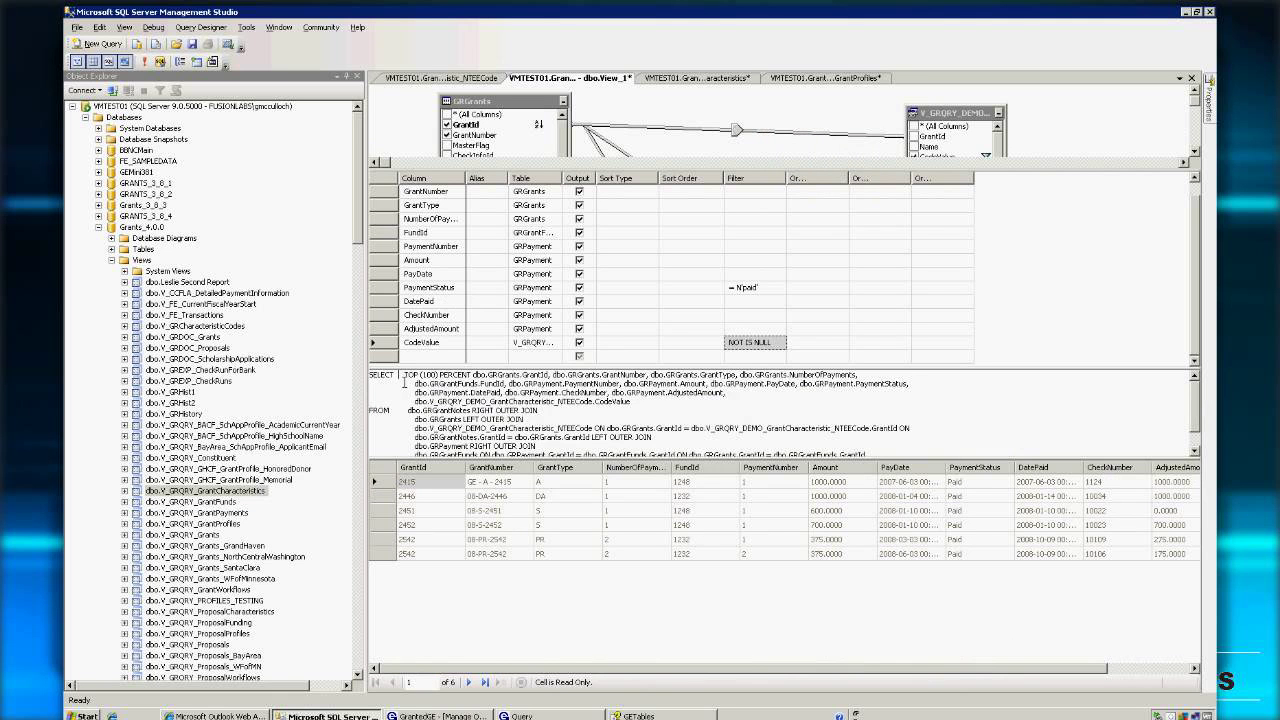
{"action": "type", "text": "distinct"}
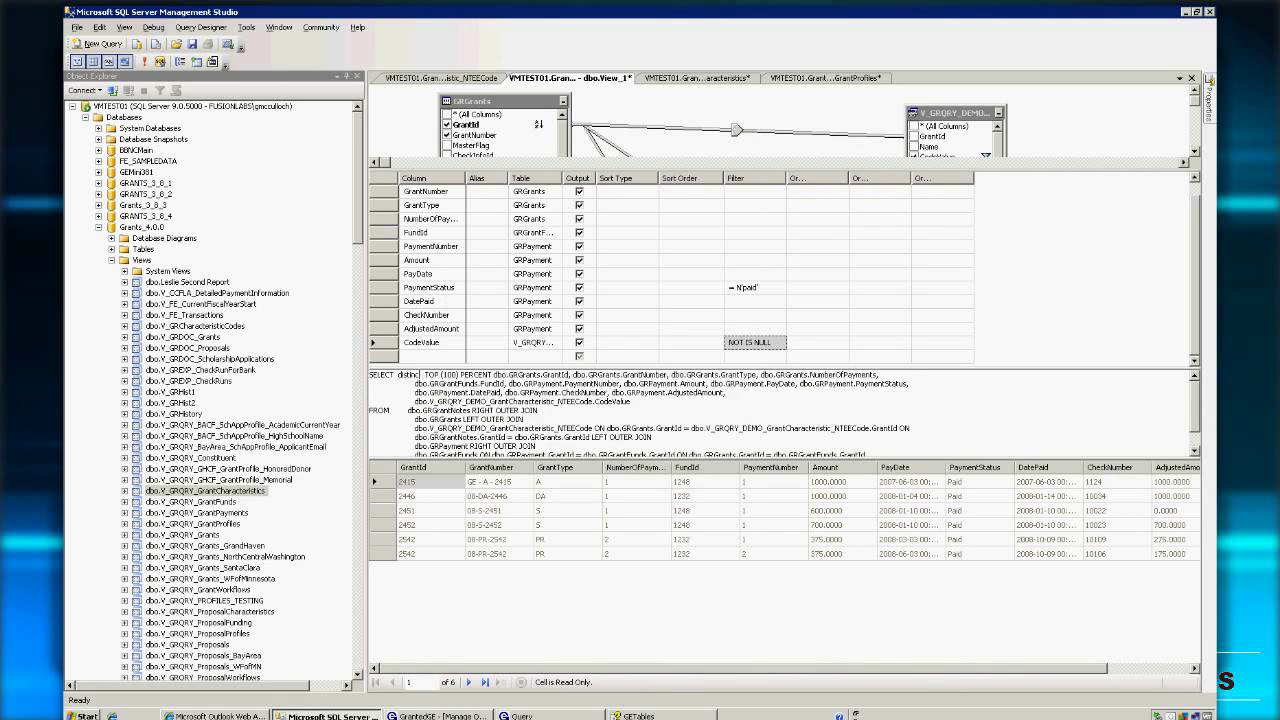
{"action": "left_click", "coordinate": [716, 106]}
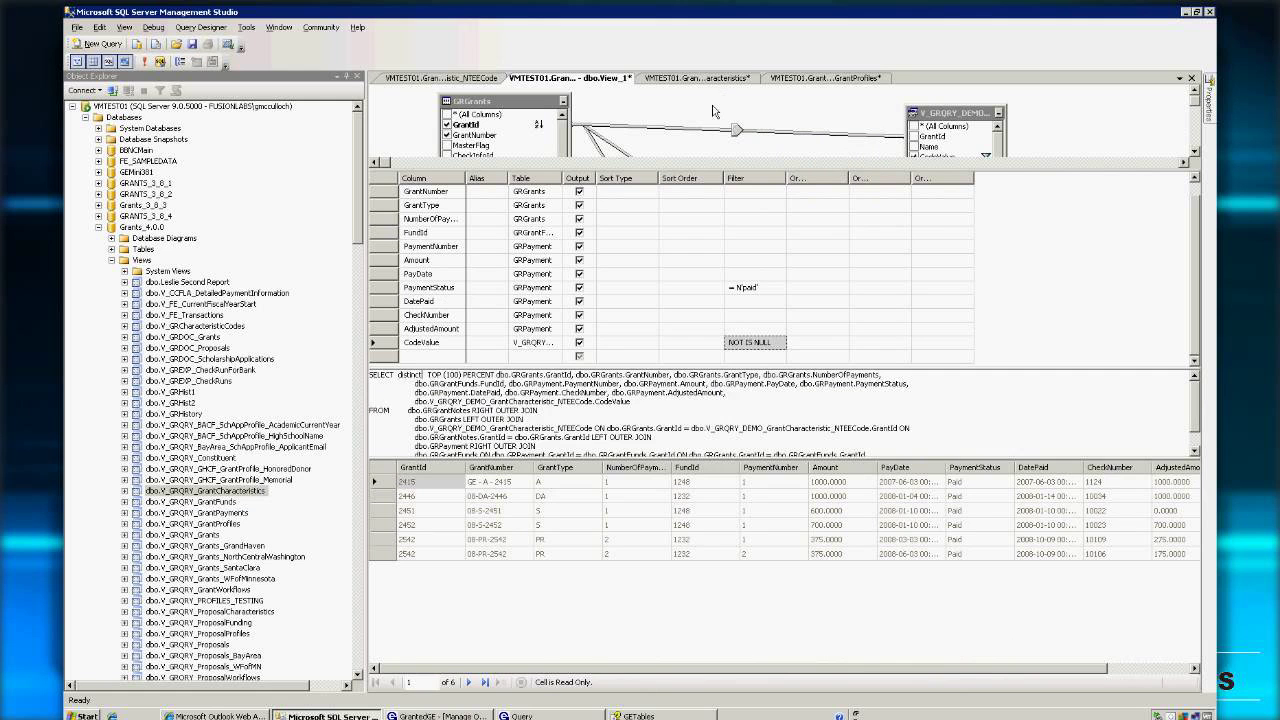
{"action": "right_click", "coordinate": [716, 106]}
{"action": "left_click", "coordinate": [745, 116]}
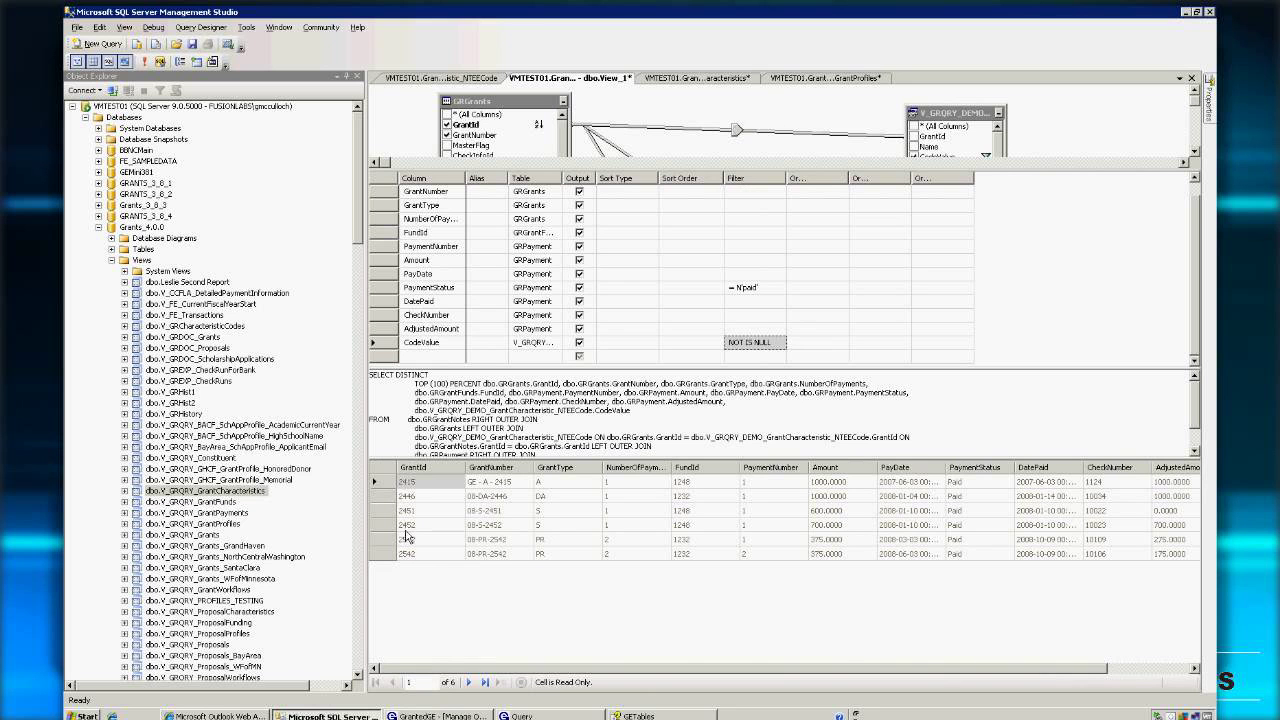
Select both result rows for grant 2542 and compare their payment and CodeValue columns
{"action": "left_click", "coordinate": [390, 540]}
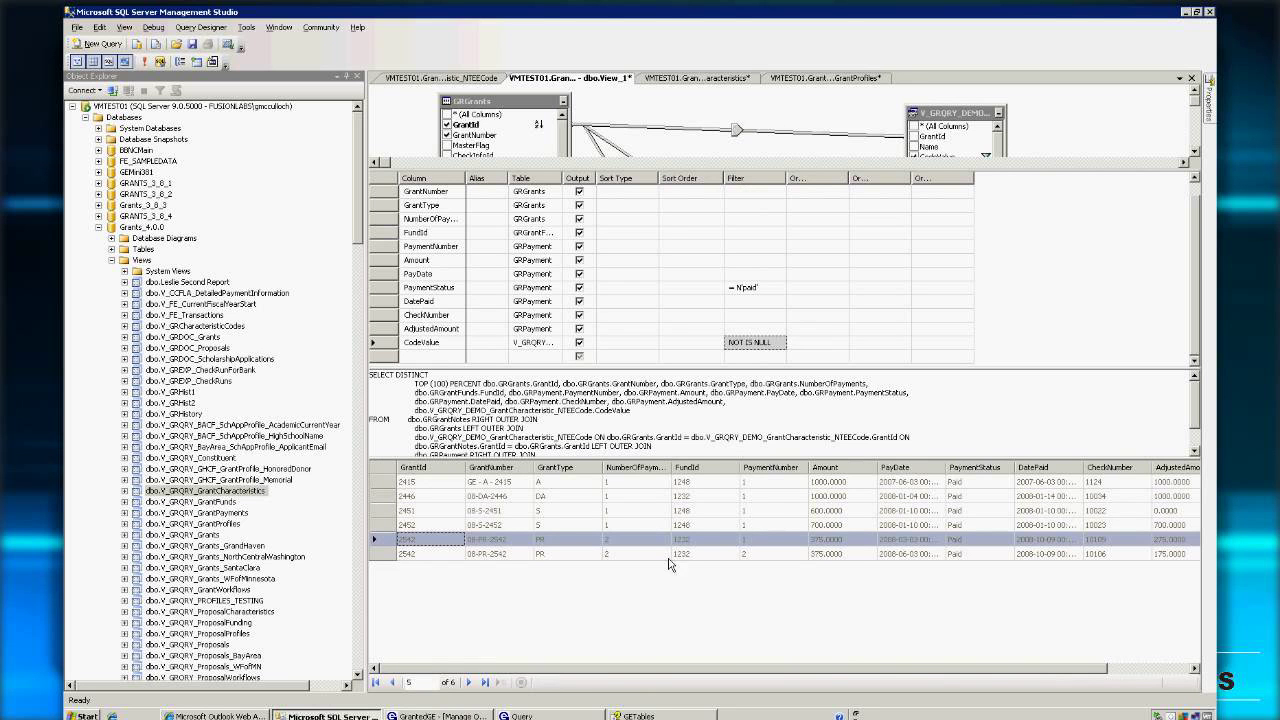
{"action": "left_click", "coordinate": [385, 556], "text": "shift"}
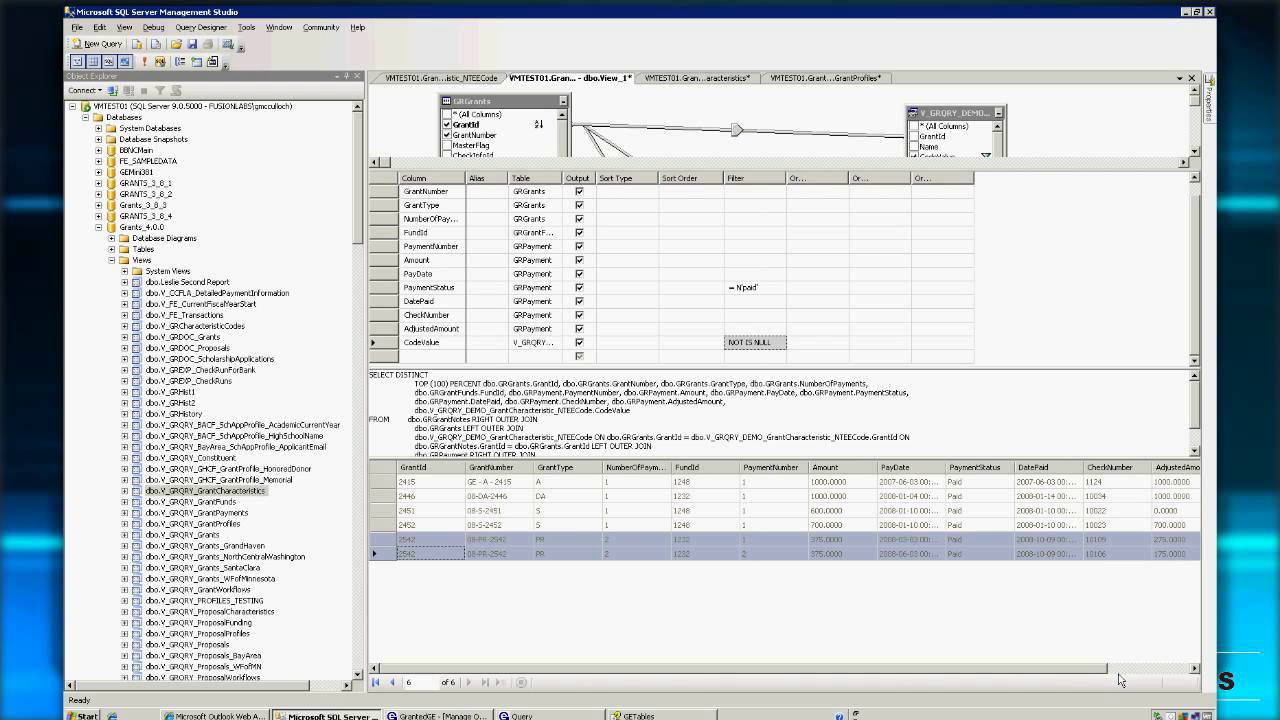
{"action": "left_click_drag", "start_coordinate": [1105, 670], "coordinate": [1190, 682]}
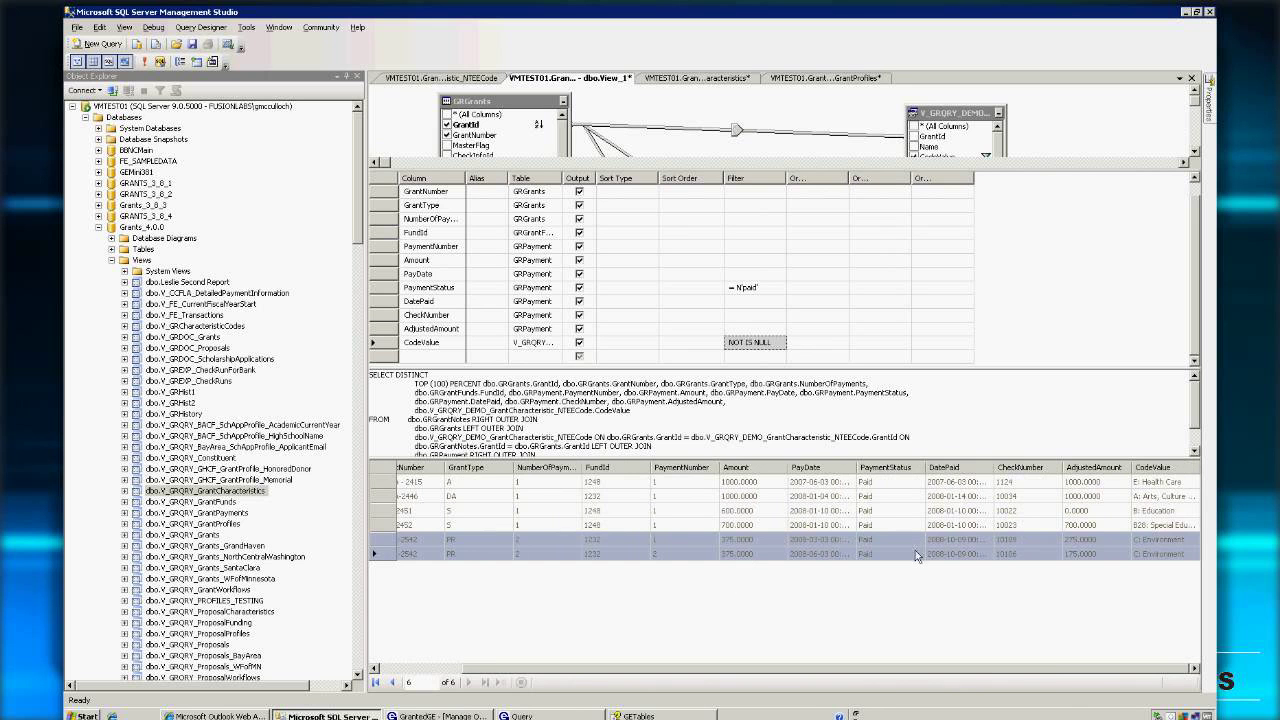
{"action": "left_click_drag", "start_coordinate": [1052, 677], "coordinate": [889, 675]}
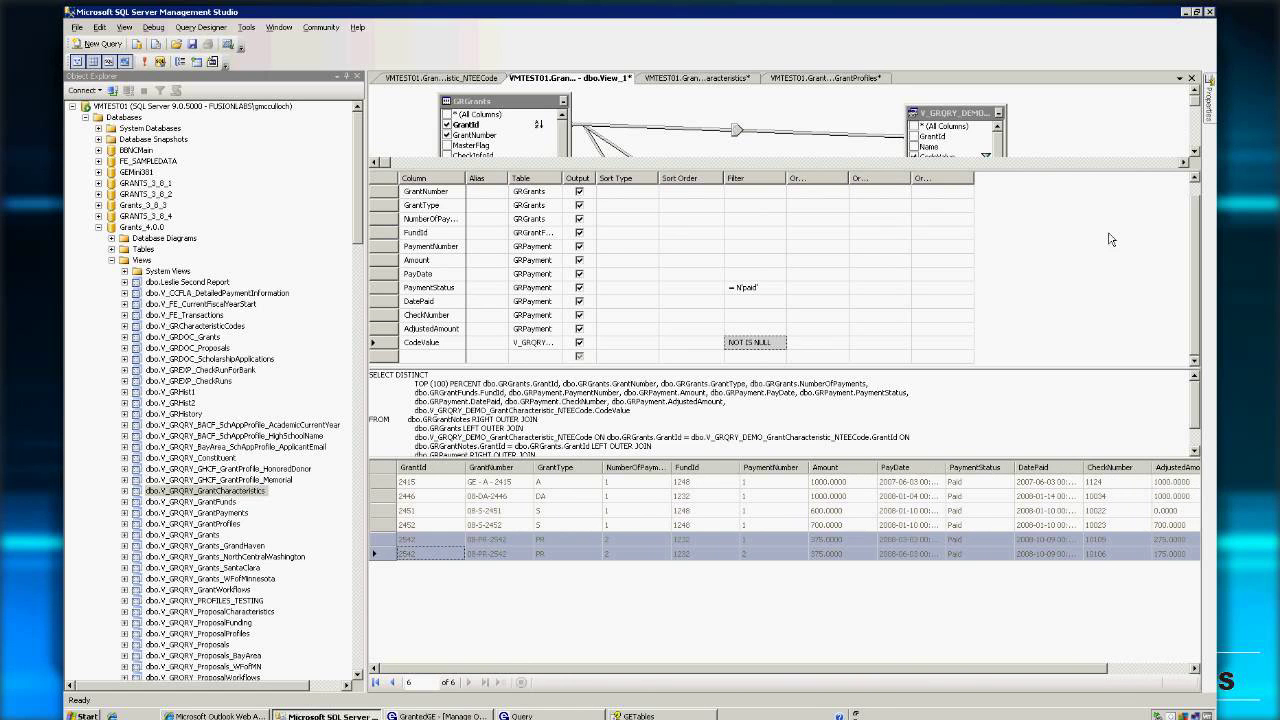
Compare View_1's sort settings with the Sort options of the GrantedGE query, and return to View_1
{"action": "left_click", "coordinate": [1204, 260]}
{"action": "scroll", "coordinate": [1204, 248], "scroll_direction": "up", "scroll_amount": 1}
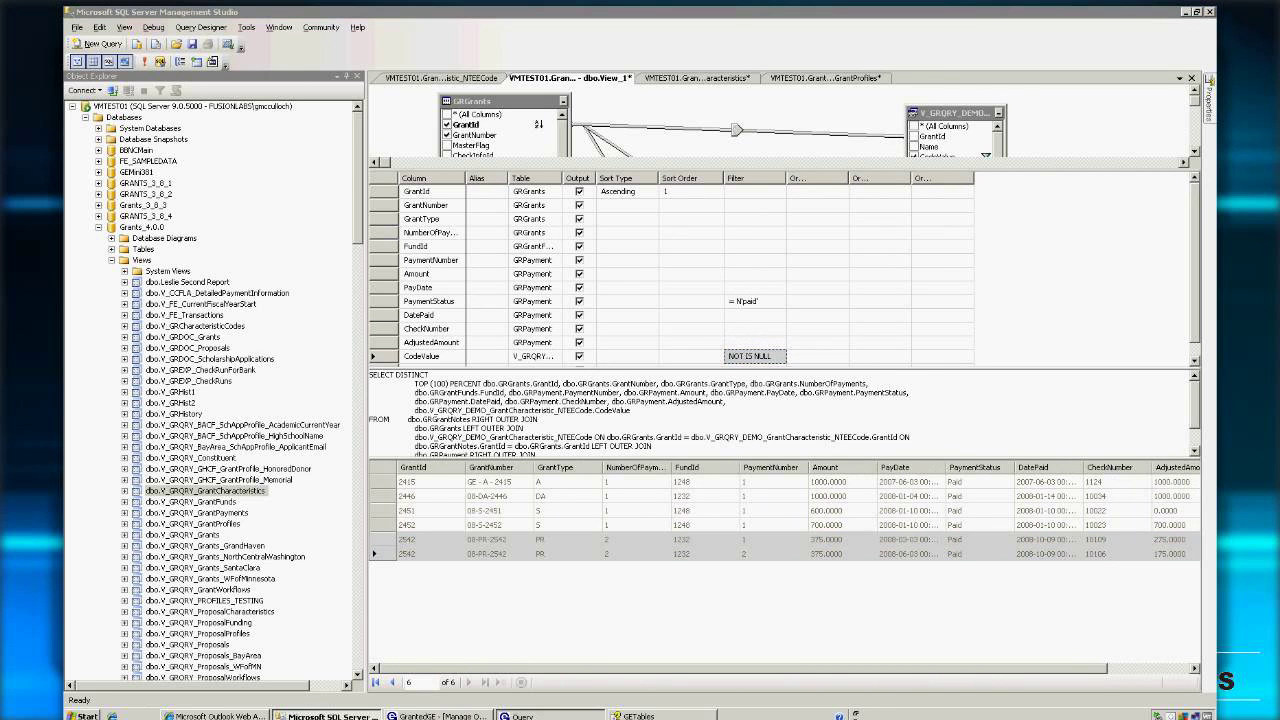
{"action": "key", "text": "alt+Tab"}
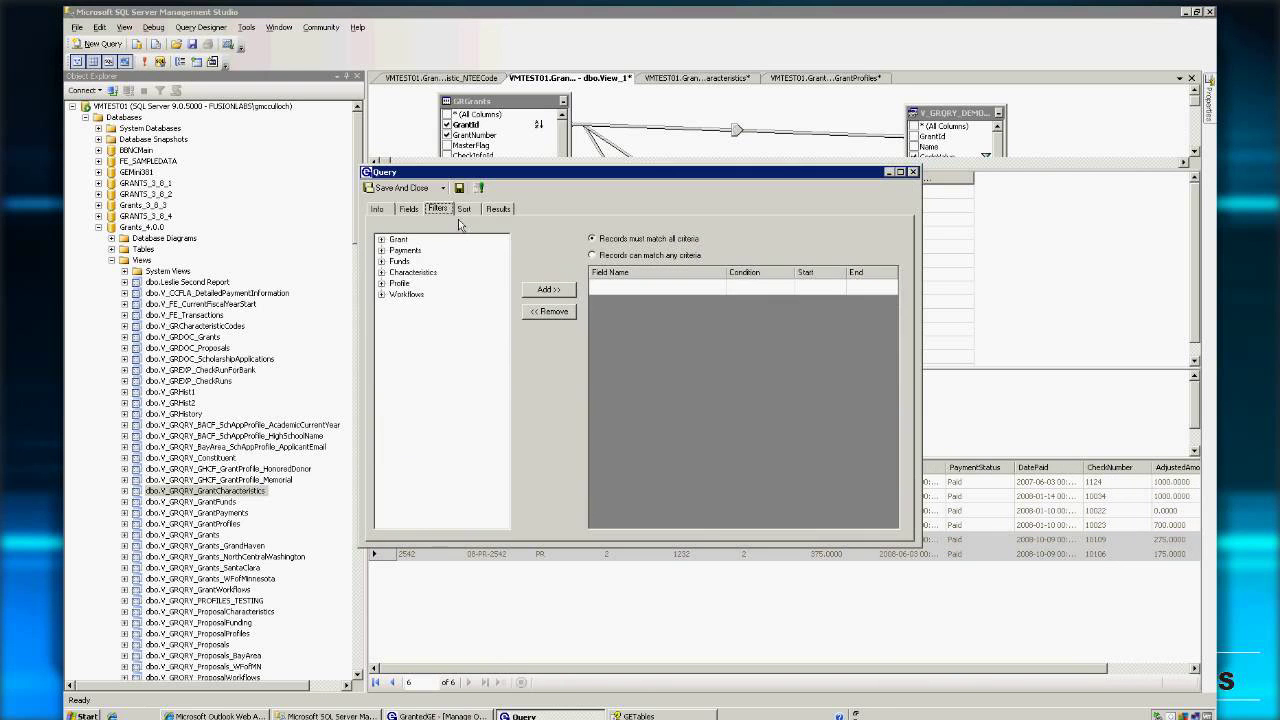
{"action": "left_click", "coordinate": [472, 211]}
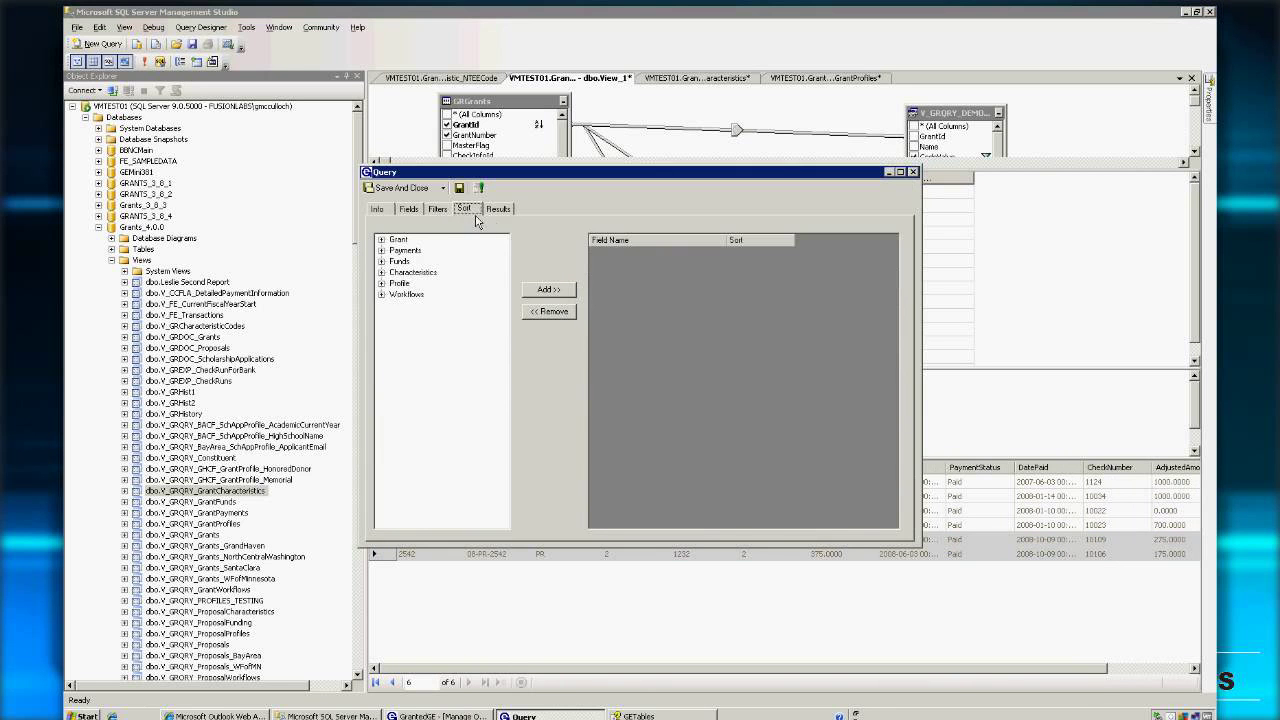
{"action": "left_click", "coordinate": [1093, 274]}
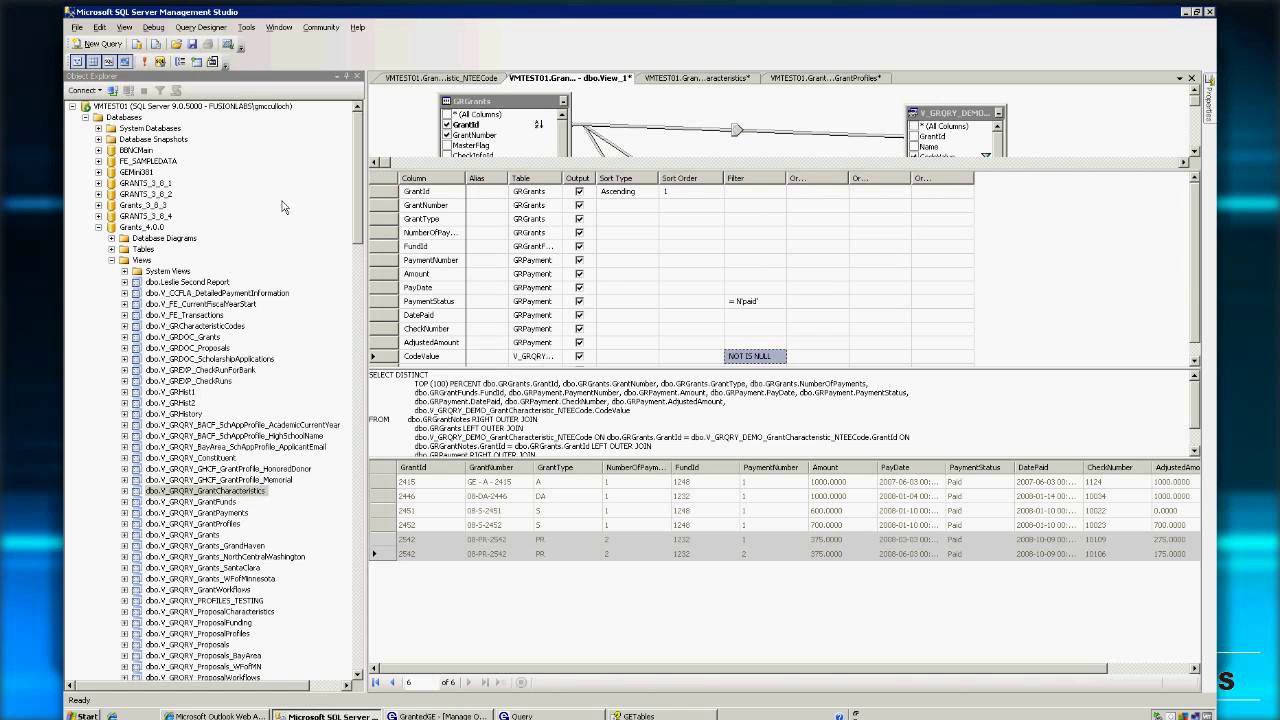
Add Group By to View_1 and look through the aggregate functions offered for GrantId
{"action": "left_click", "coordinate": [185, 66]}
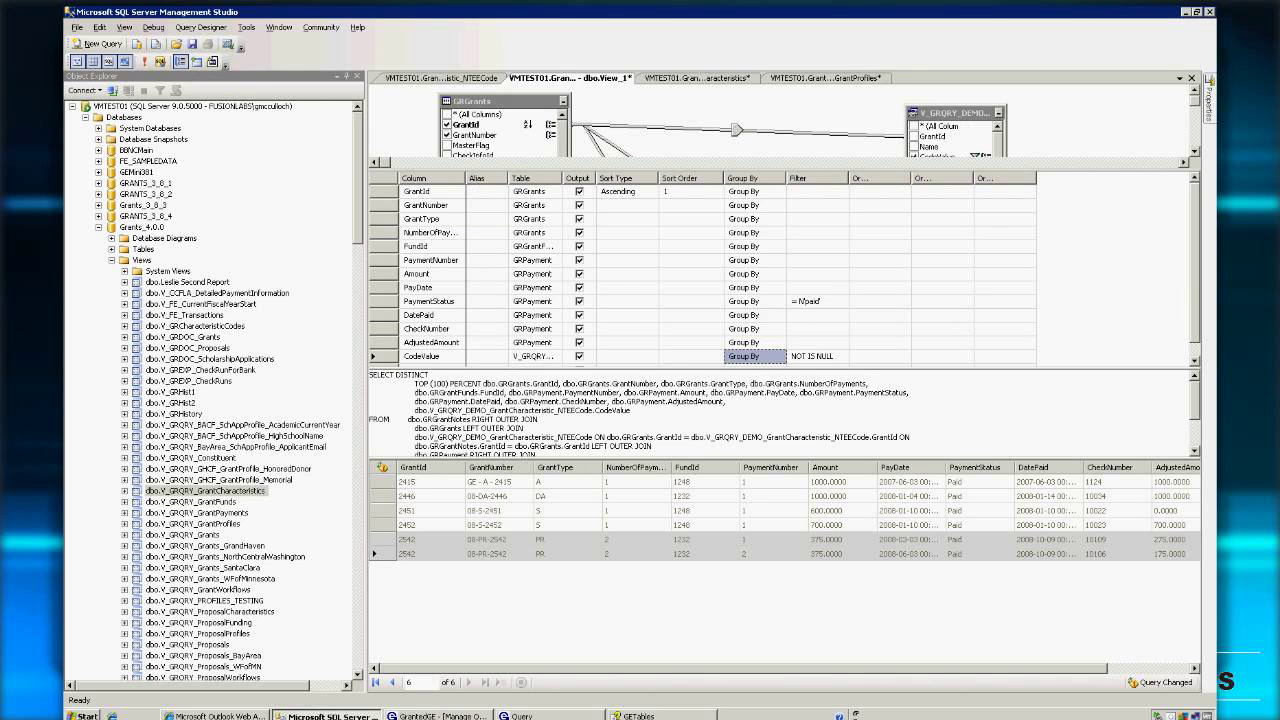
{"action": "left_click", "coordinate": [765, 191]}
{"action": "left_click", "coordinate": [779, 191]}
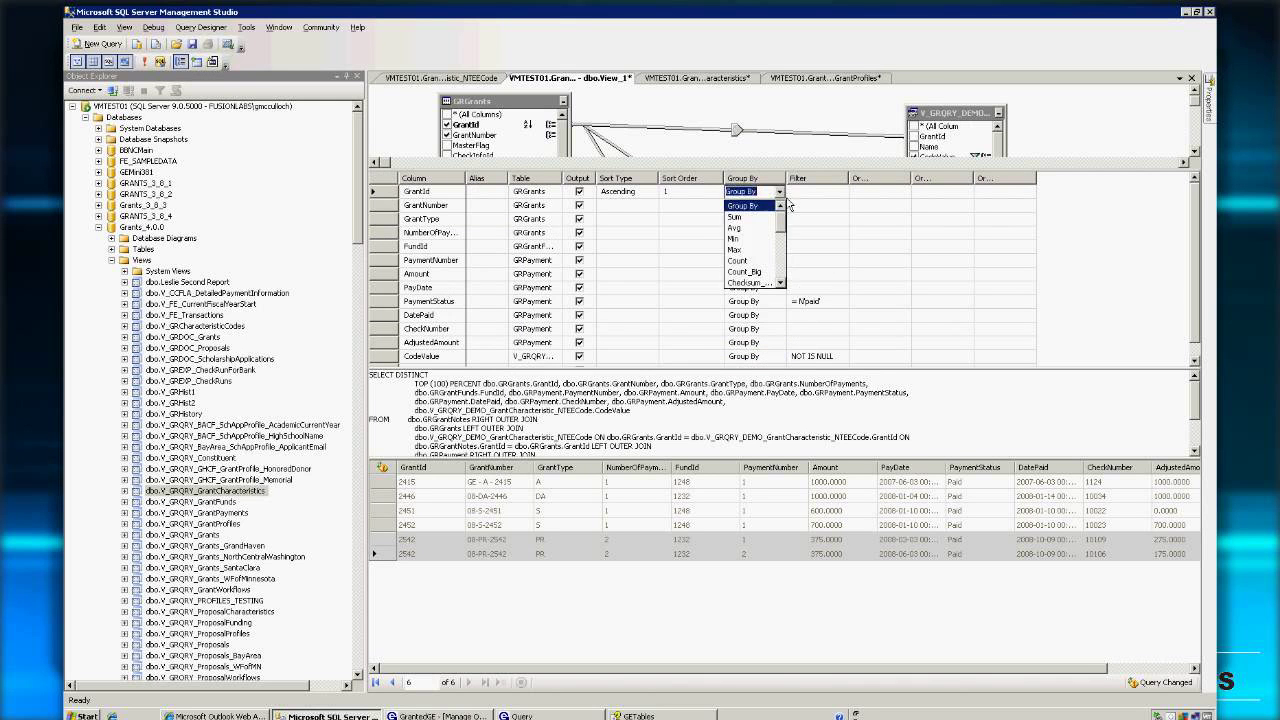
{"action": "scroll", "coordinate": [785, 250], "scroll_direction": "down", "scroll_amount": 5}
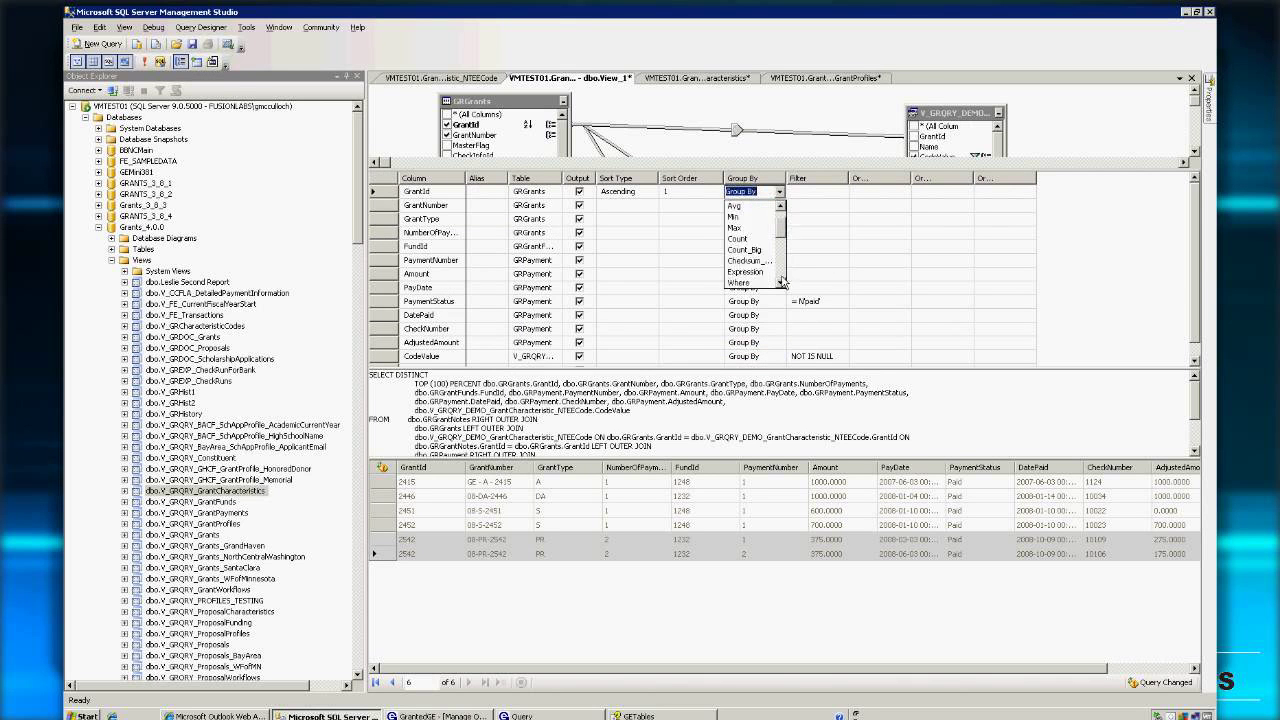
{"action": "scroll", "coordinate": [789, 281], "scroll_direction": "up", "scroll_amount": 2}
{"action": "scroll", "coordinate": [794, 292], "scroll_direction": "down", "scroll_amount": 2}
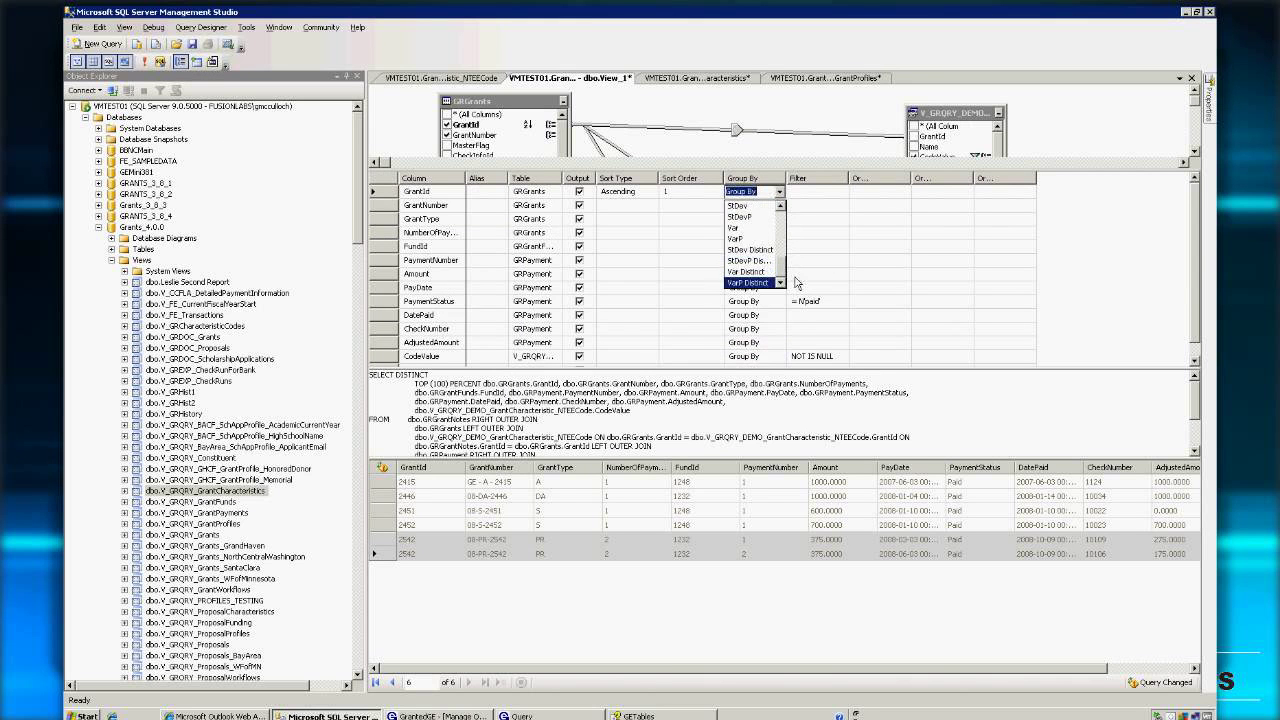
{"action": "scroll", "coordinate": [795, 267], "scroll_direction": "up", "scroll_amount": 2}
{"action": "scroll", "coordinate": [795, 267], "scroll_direction": "up", "scroll_amount": 3}
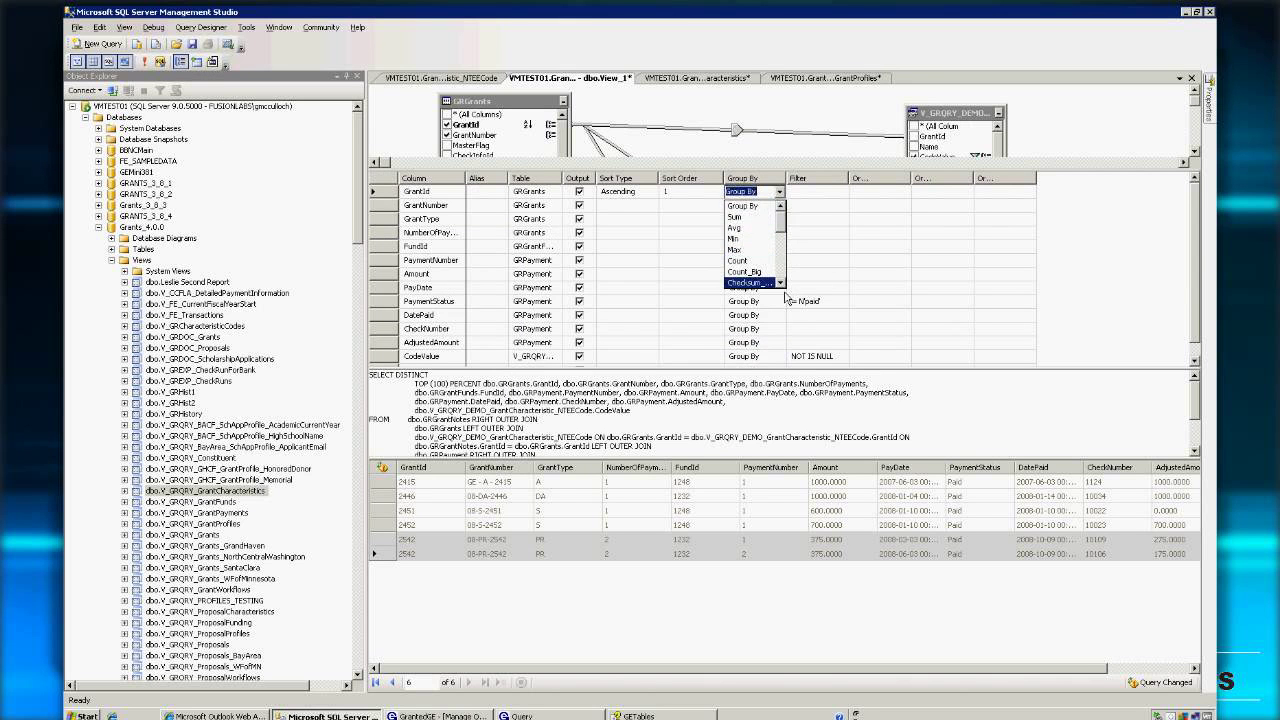
{"action": "scroll", "coordinate": [789, 298], "scroll_direction": "down", "scroll_amount": 2}
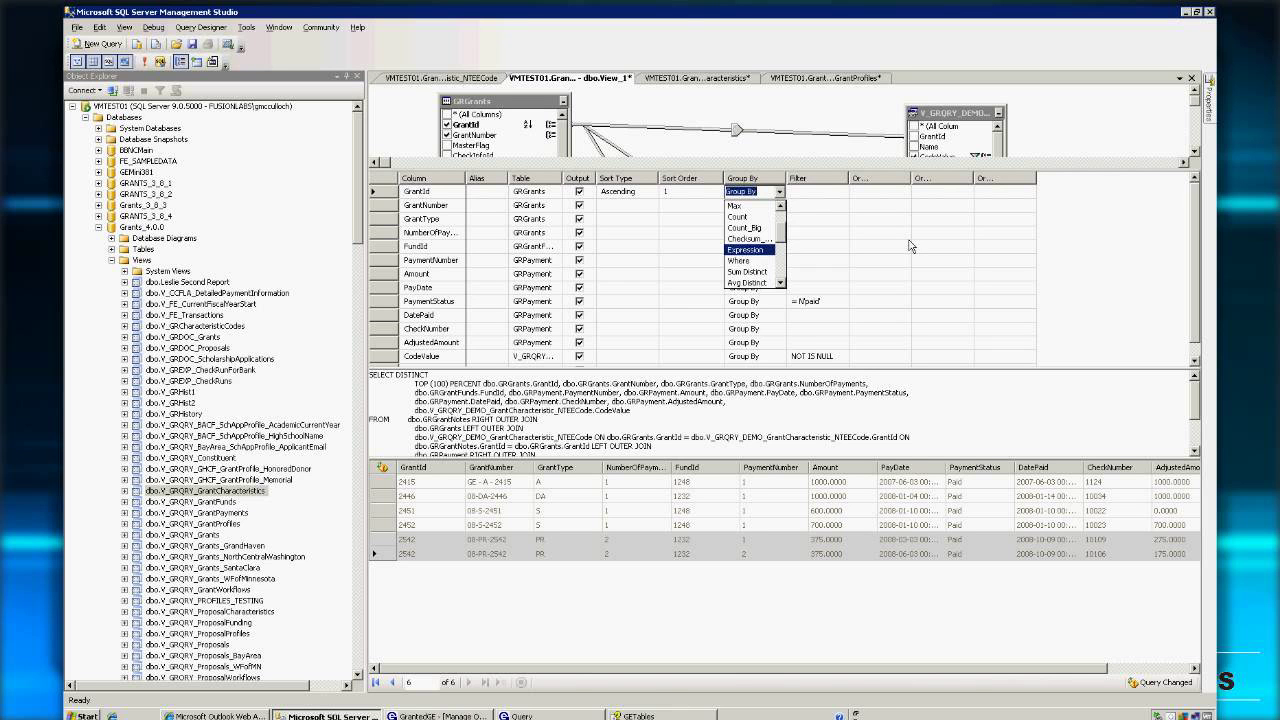
Set the aggregate function of AdjustedAmount in View_1 to Sum and execute the query
{"action": "key", "text": "Escape"}
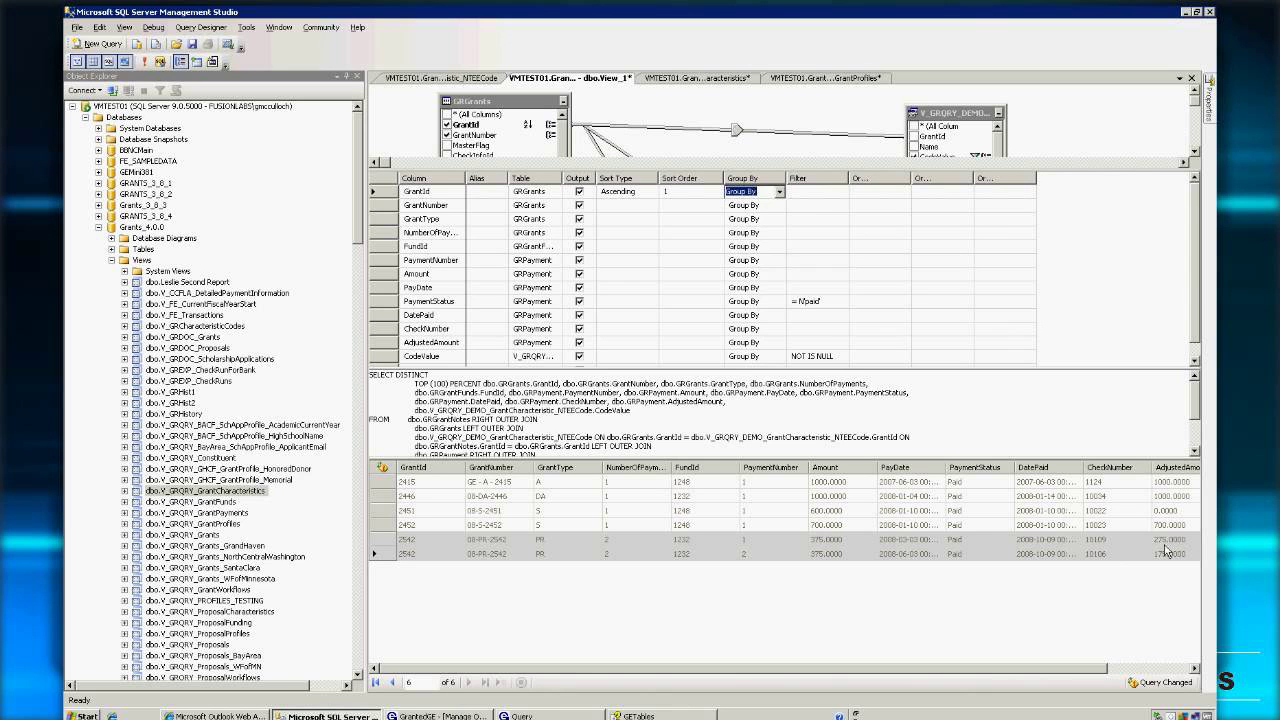
{"action": "left_click_drag", "start_coordinate": [1197, 296], "coordinate": [1197, 325]}
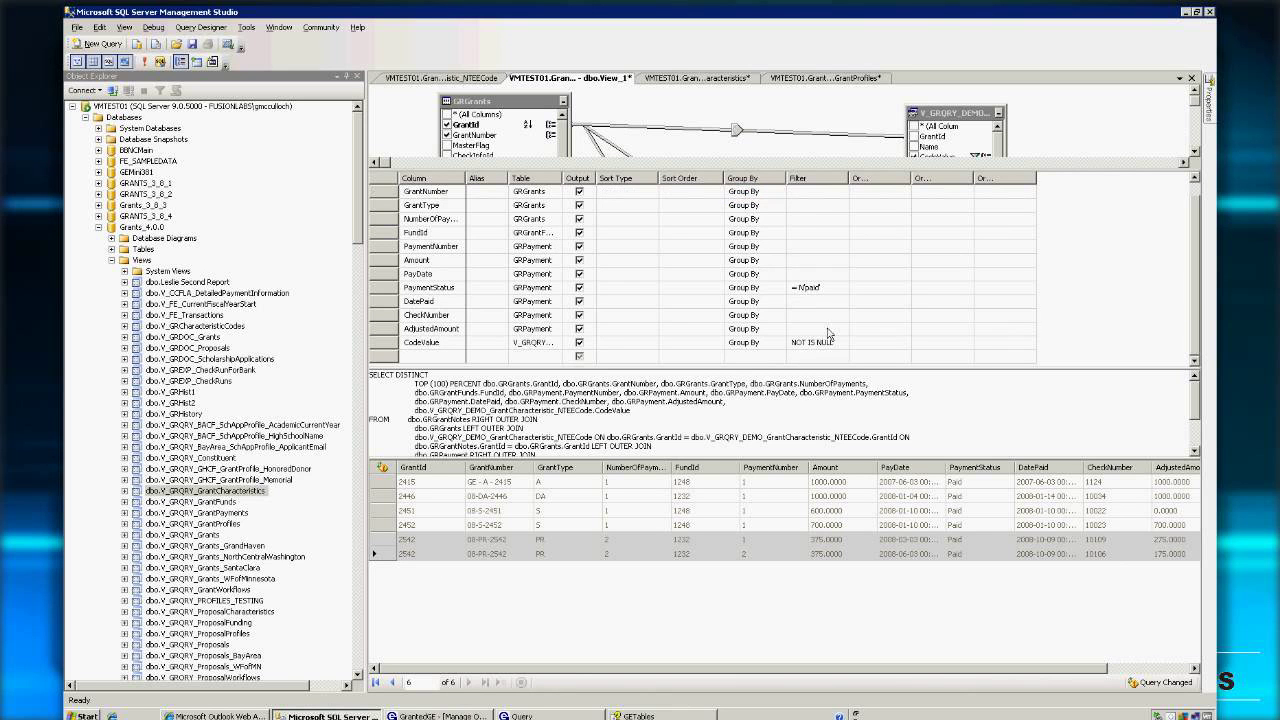
{"action": "left_click", "coordinate": [773, 331]}
{"action": "left_click", "coordinate": [780, 330]}
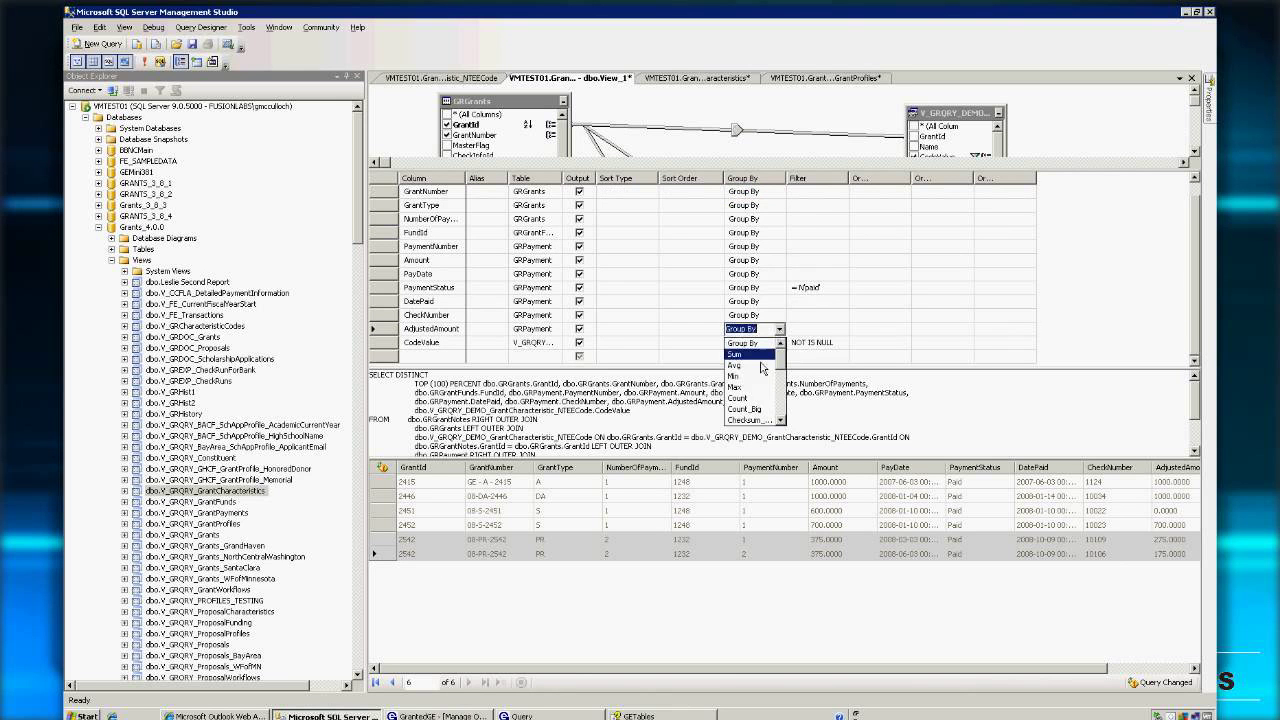
{"action": "left_click", "coordinate": [756, 354]}
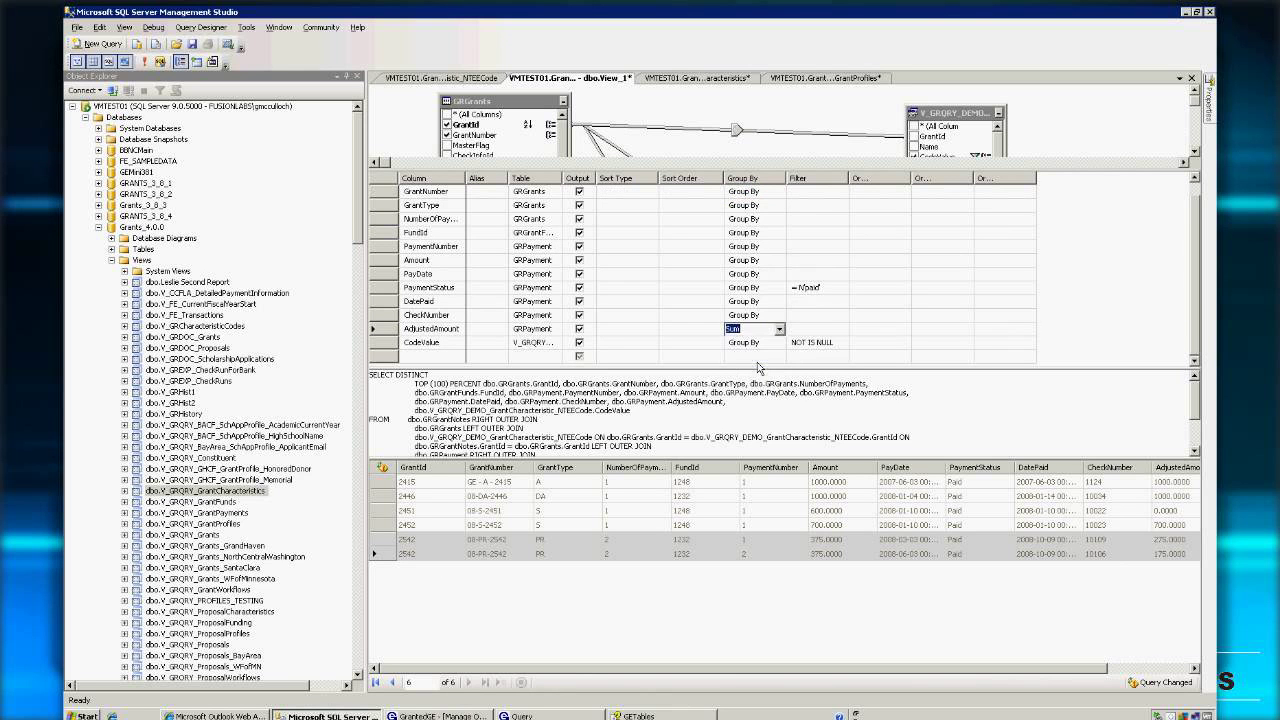
{"action": "right_click", "coordinate": [1063, 241]}
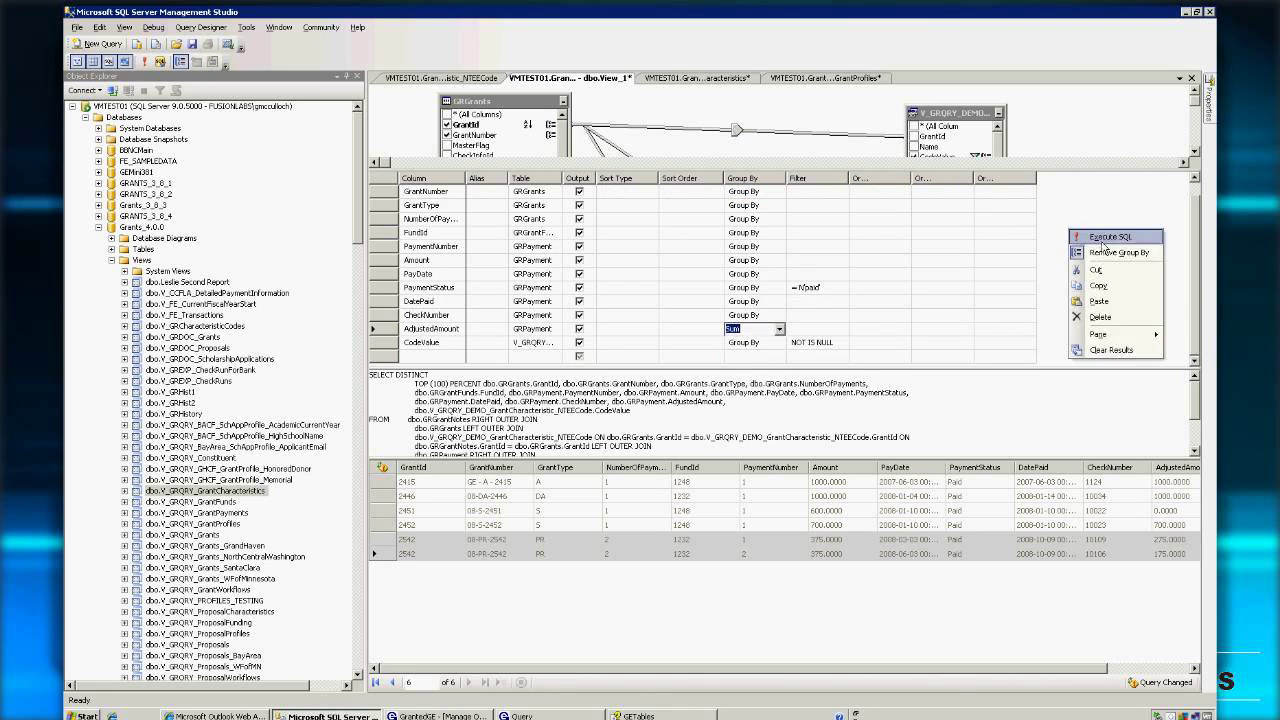
{"action": "left_click", "coordinate": [1105, 248]}
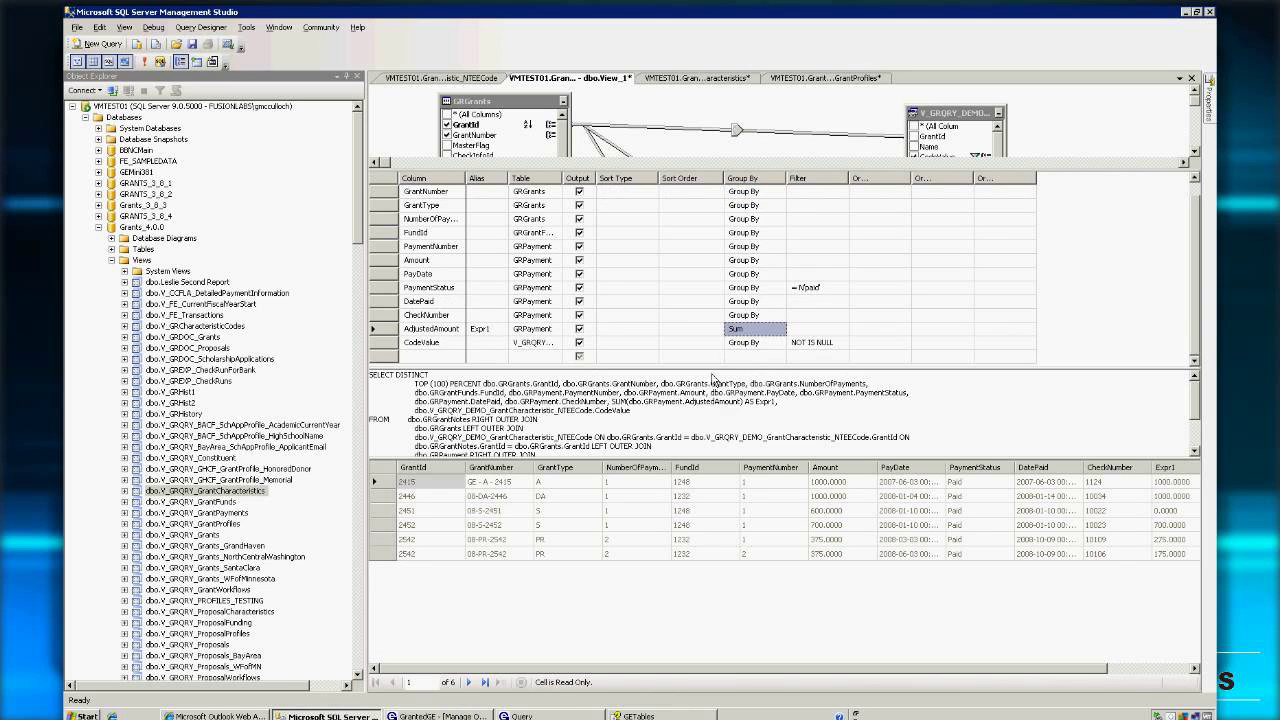
Compare the CheckNumber values of the two grant 2542 rows, remove the CheckNumber column from View_1 and execute the query
{"action": "left_click", "coordinate": [1100, 539]}
{"action": "left_click", "coordinate": [1100, 553]}
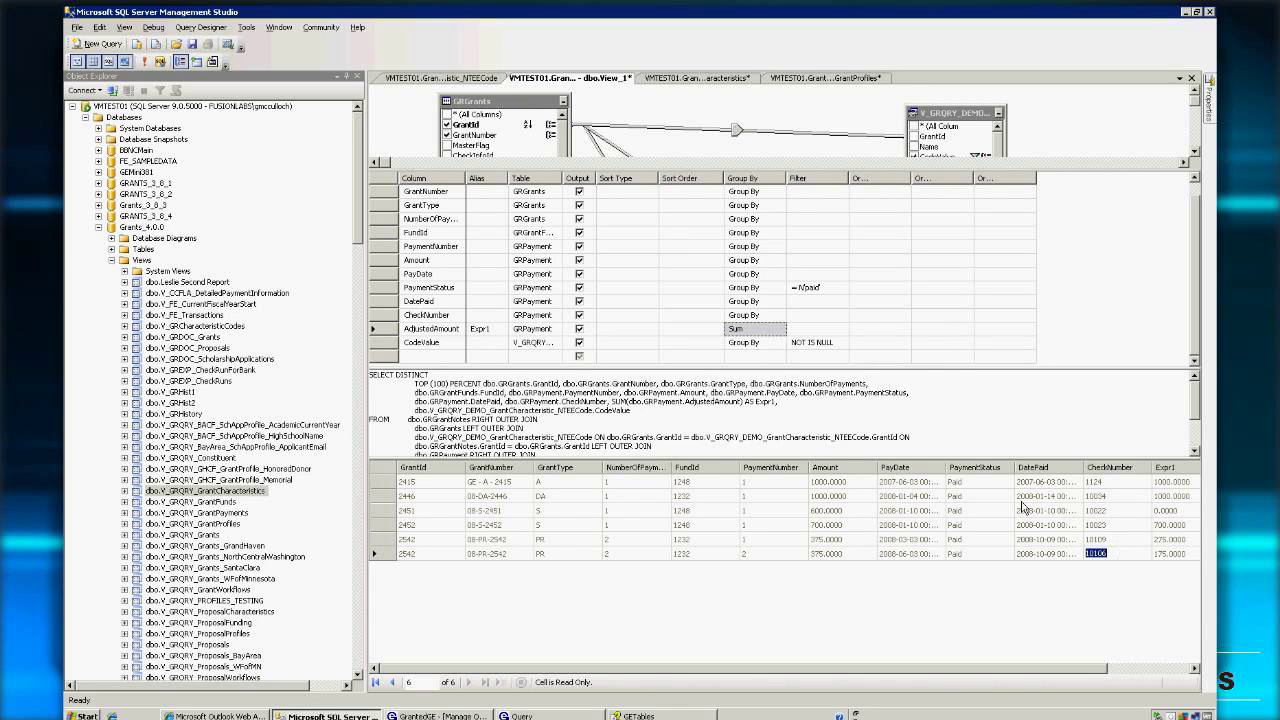
{"action": "left_click", "coordinate": [390, 318]}
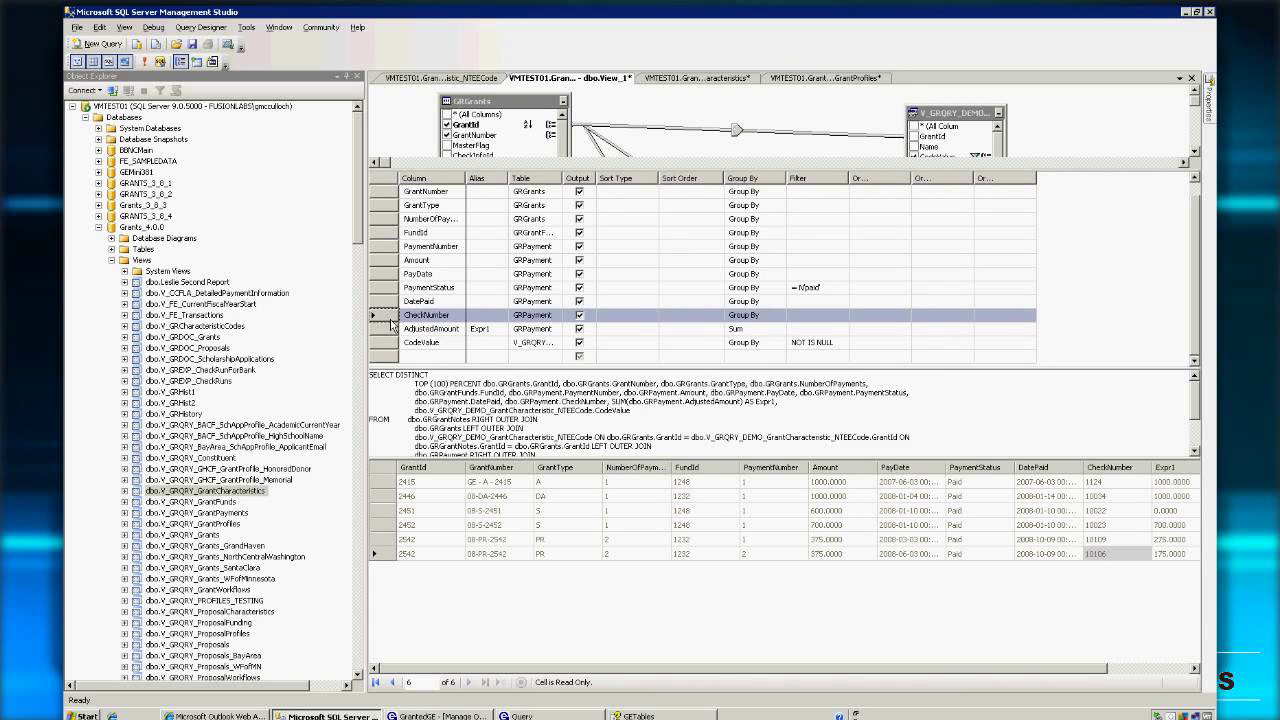
{"action": "key", "text": "Delete"}
{"action": "right_click", "coordinate": [1056, 232]}
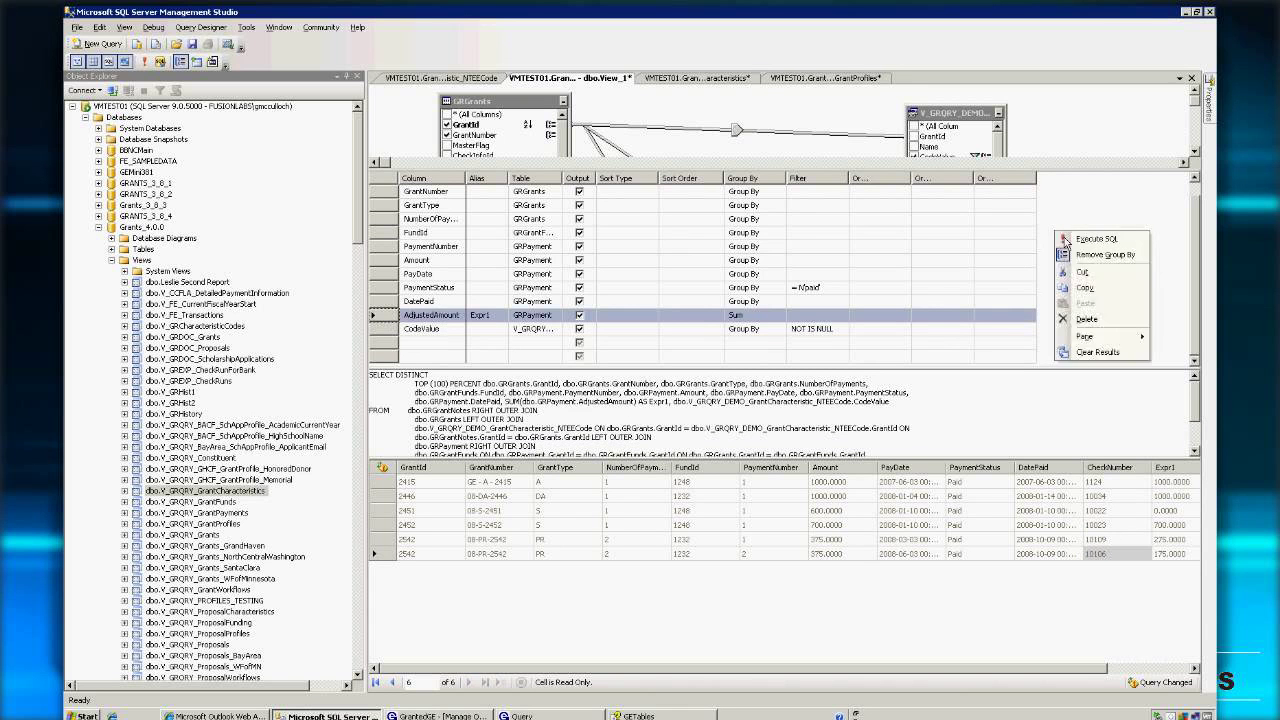
{"action": "left_click", "coordinate": [1089, 240]}
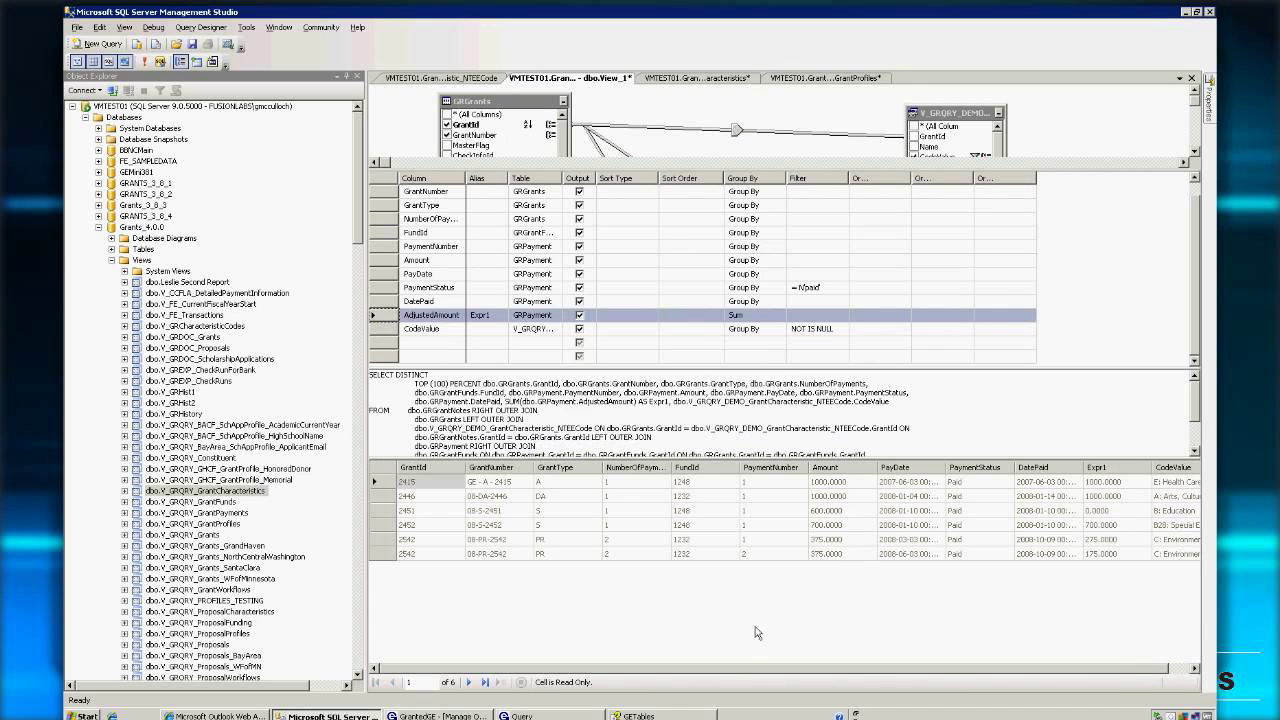
Remove the PaymentNumber column from View_1's criteria grid and execute the query again
{"action": "left_click", "coordinate": [772, 539]}
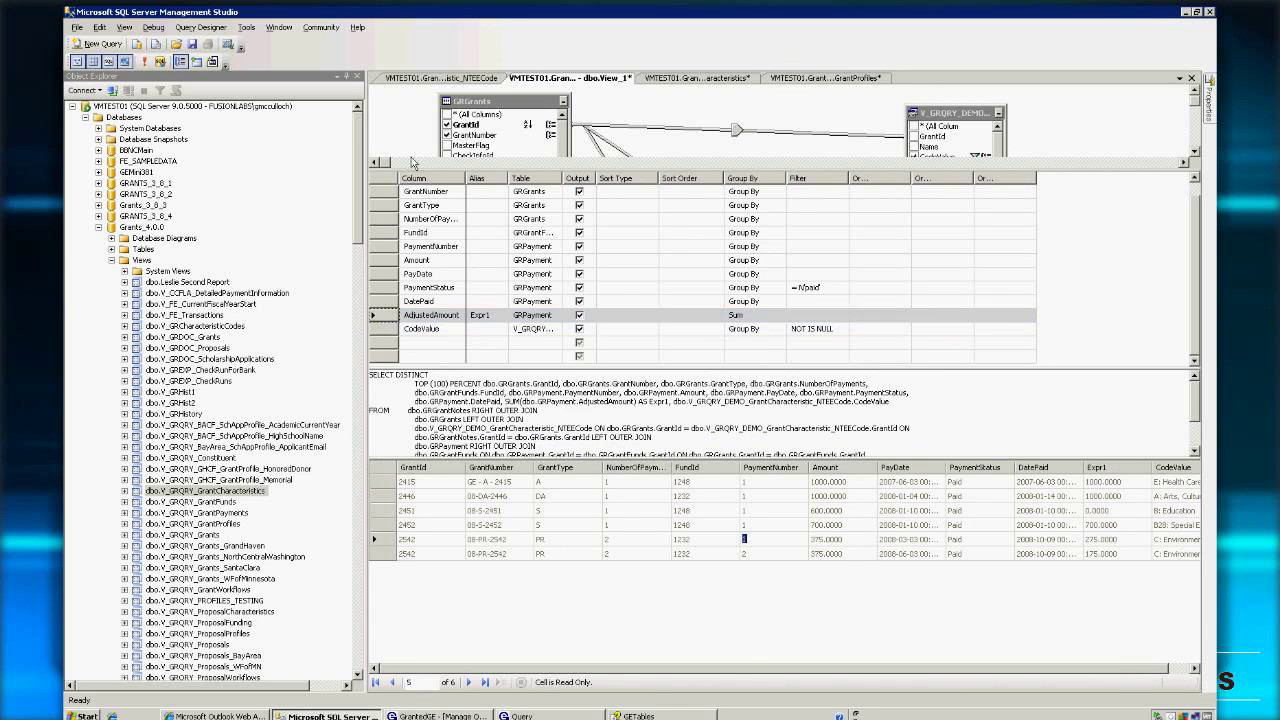
{"action": "left_click", "coordinate": [388, 250]}
{"action": "key", "text": "Delete"}
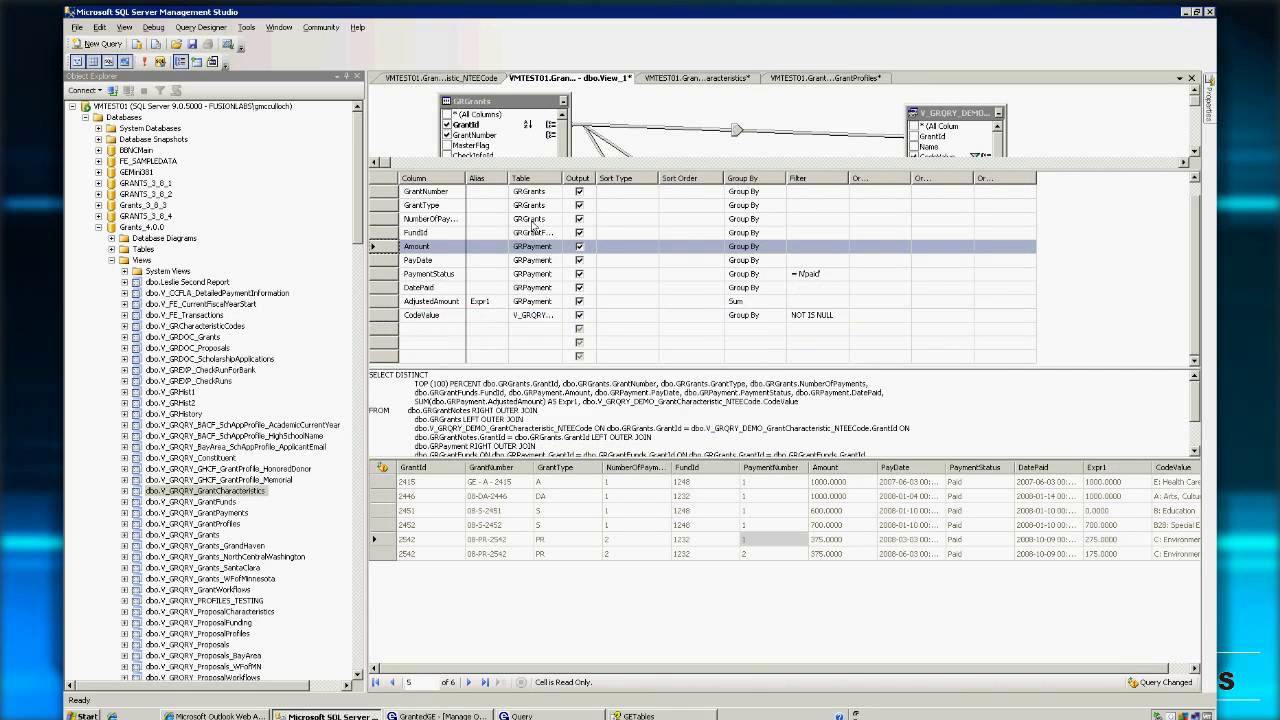
{"action": "right_click", "coordinate": [792, 103]}
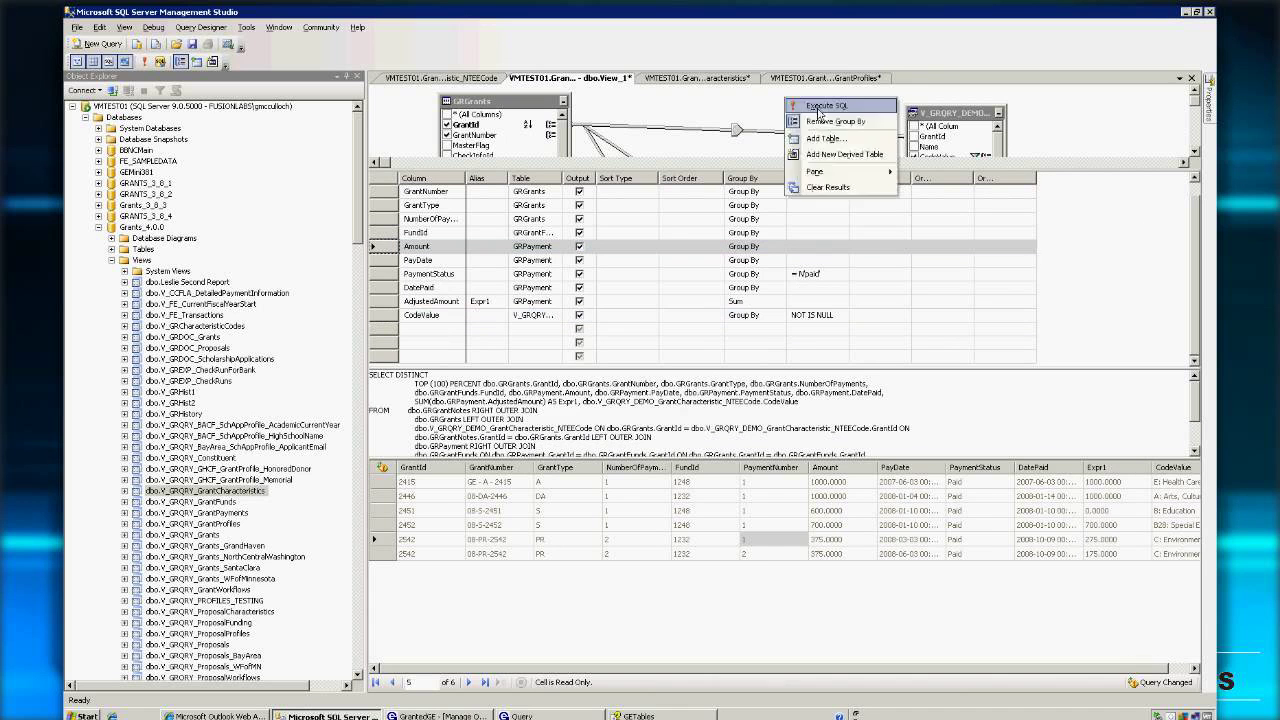
{"action": "left_click", "coordinate": [820, 114]}
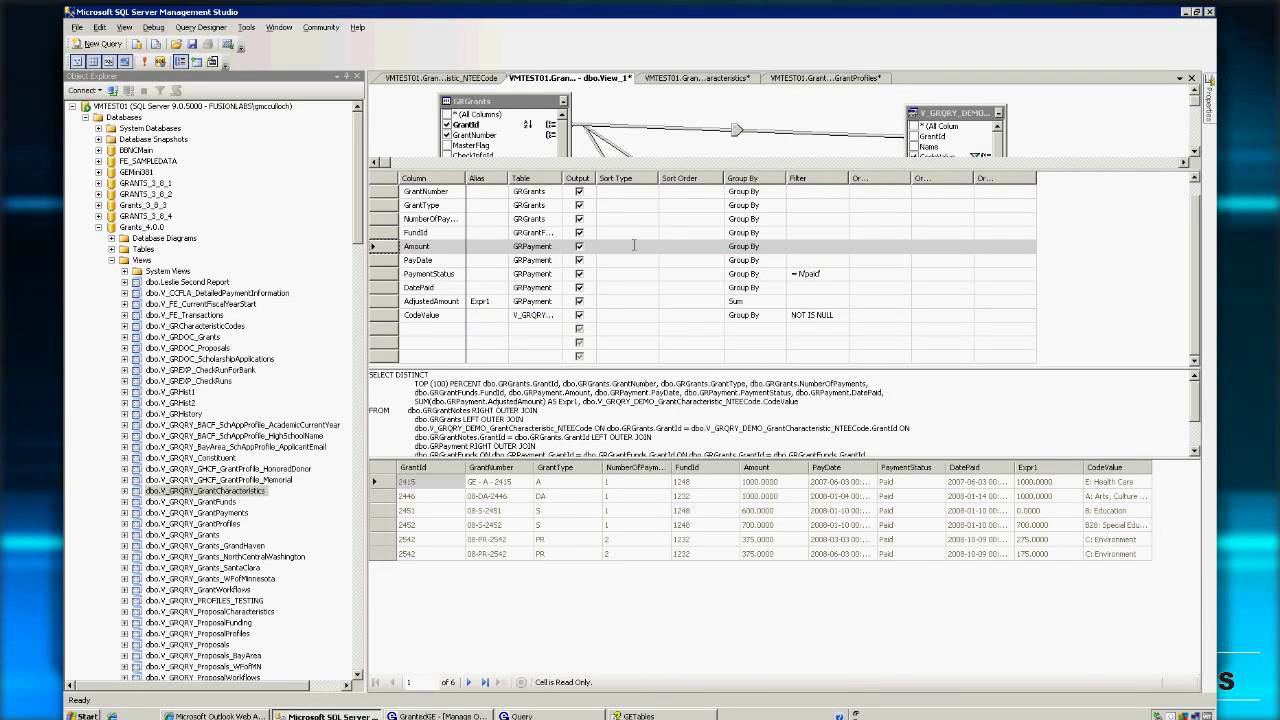
Remove the PayDate column, execute the query and select the result row for grant 2542
{"action": "left_click", "coordinate": [393, 263]}
{"action": "key", "text": "Delete"}
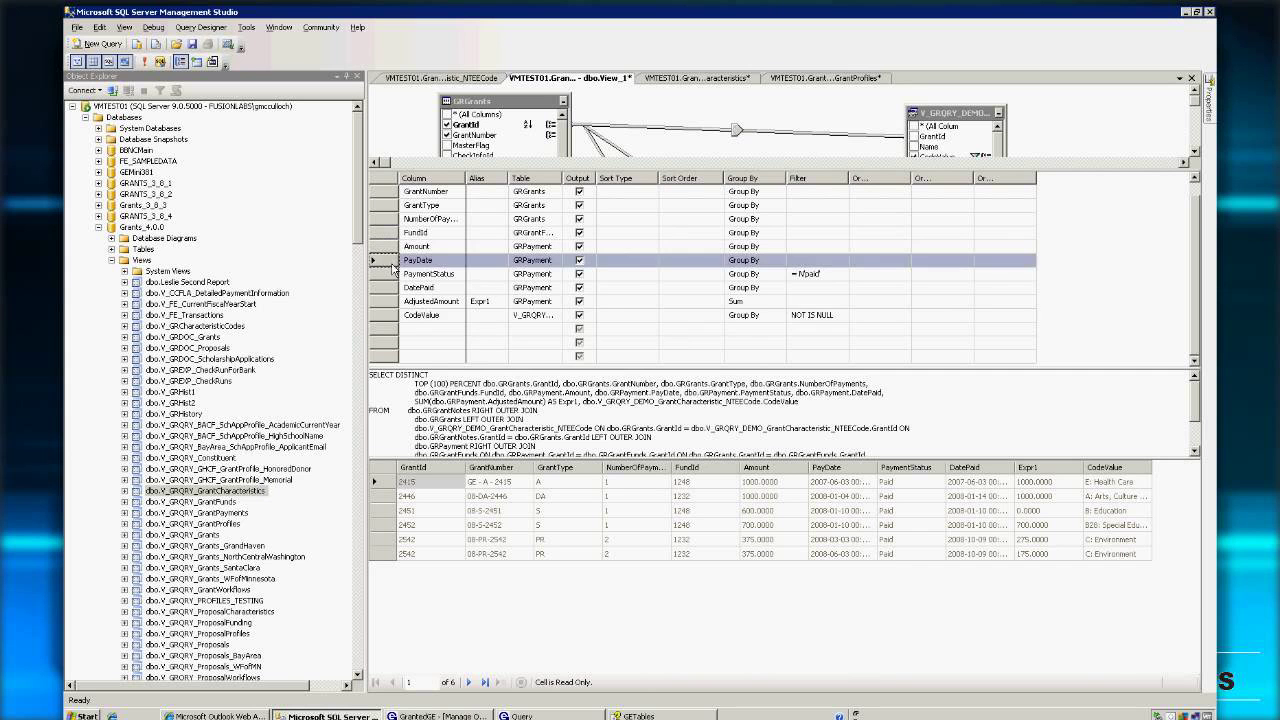
{"action": "right_click", "coordinate": [682, 126]}
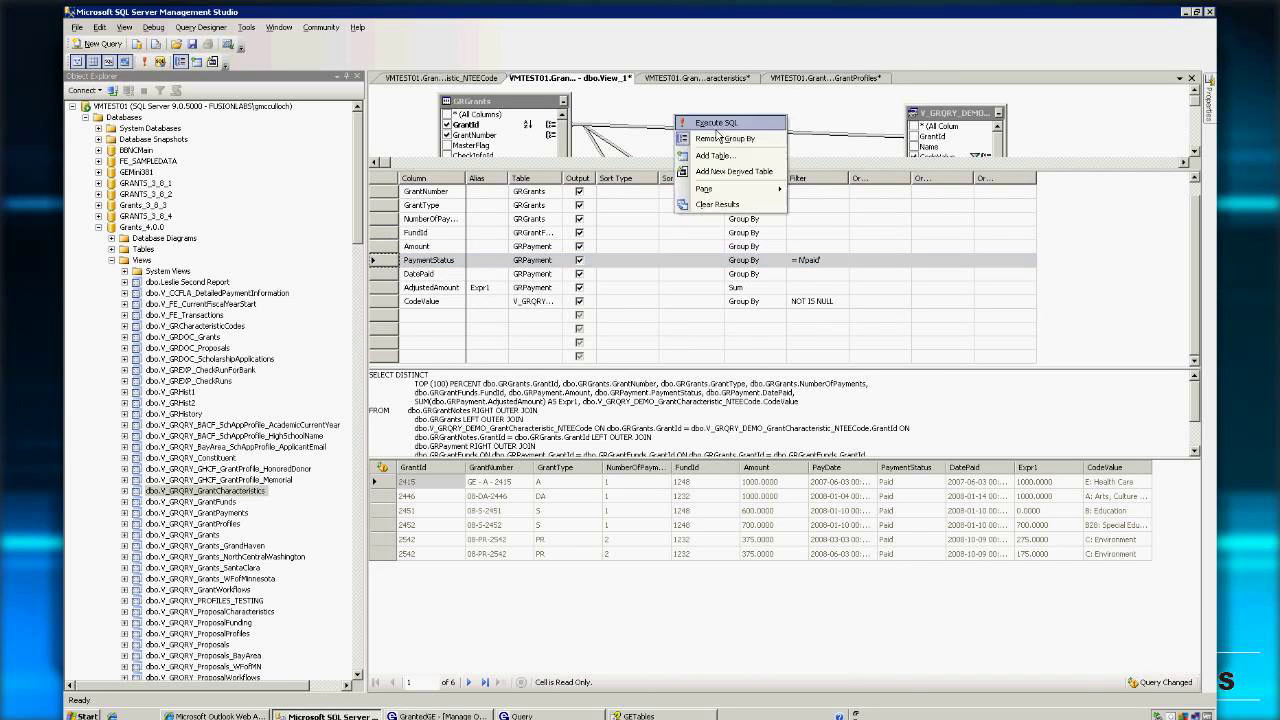
{"action": "left_click", "coordinate": [708, 133]}
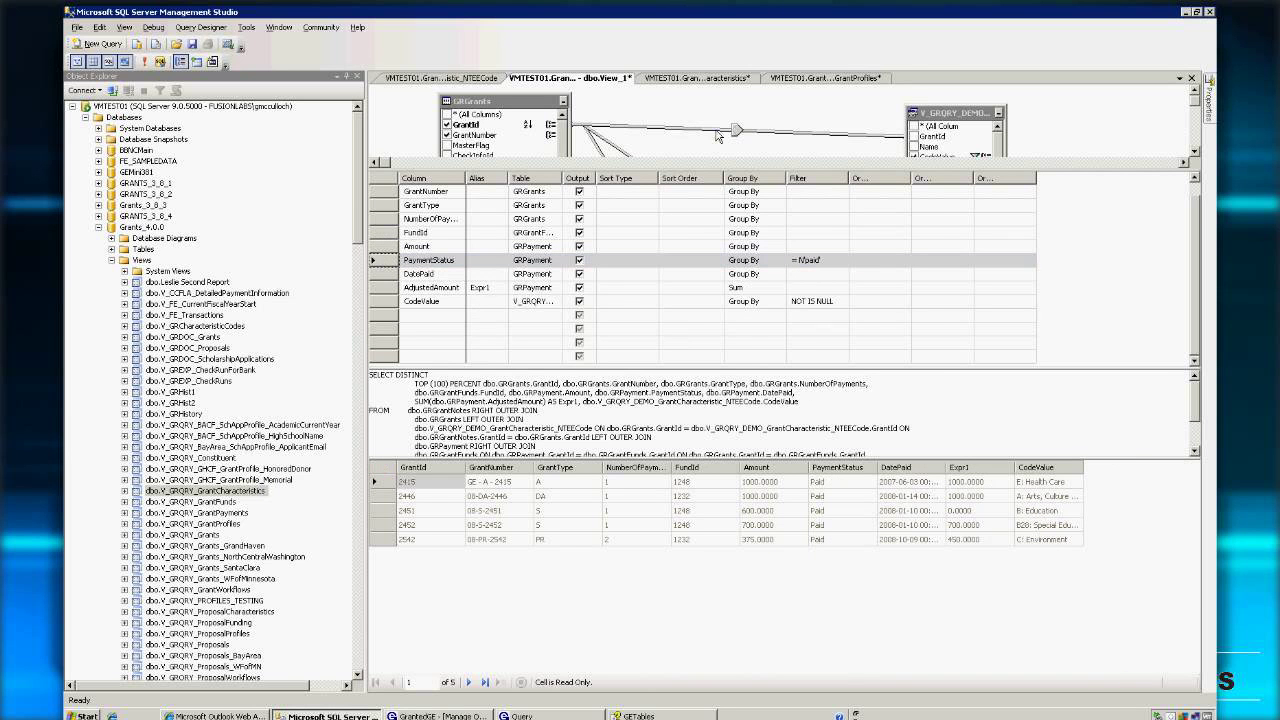
{"action": "left_click", "coordinate": [390, 540]}
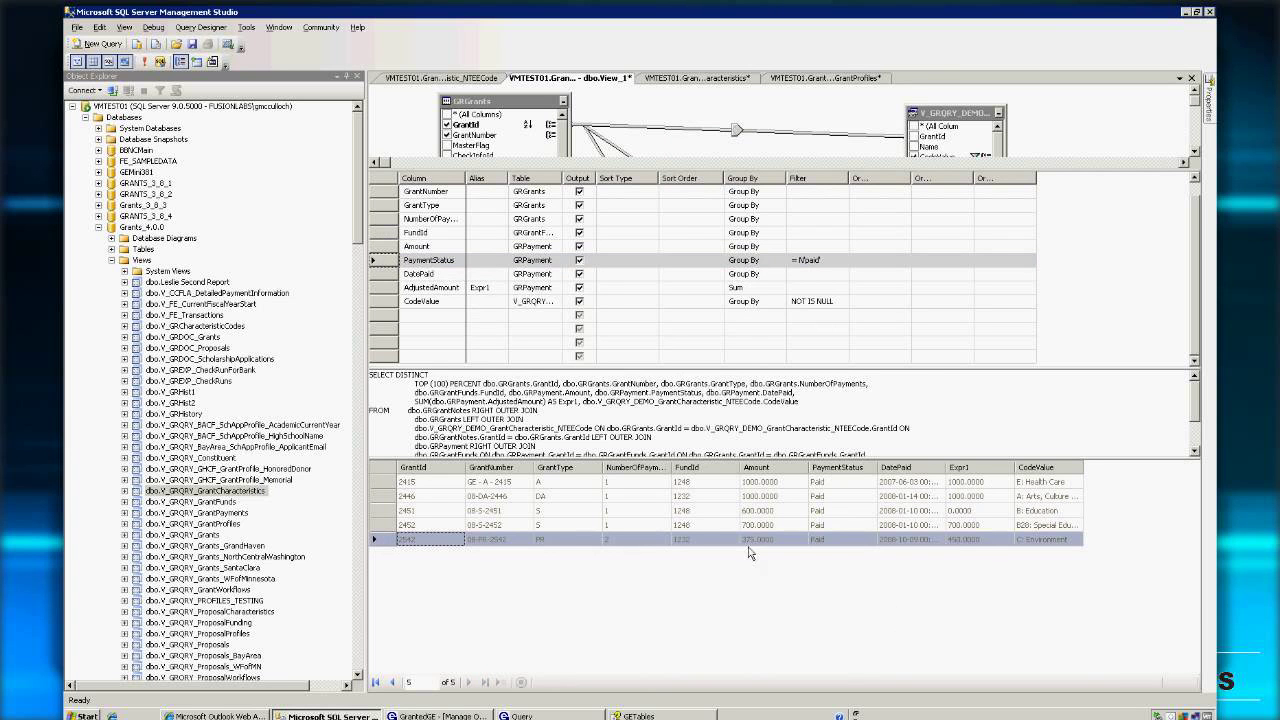
Switch AdjustedAmount from Sum back to Group By, execute the query and check the amount in the last grant 2542 row
{"action": "left_click", "coordinate": [782, 288]}
{"action": "left_click", "coordinate": [779, 288]}
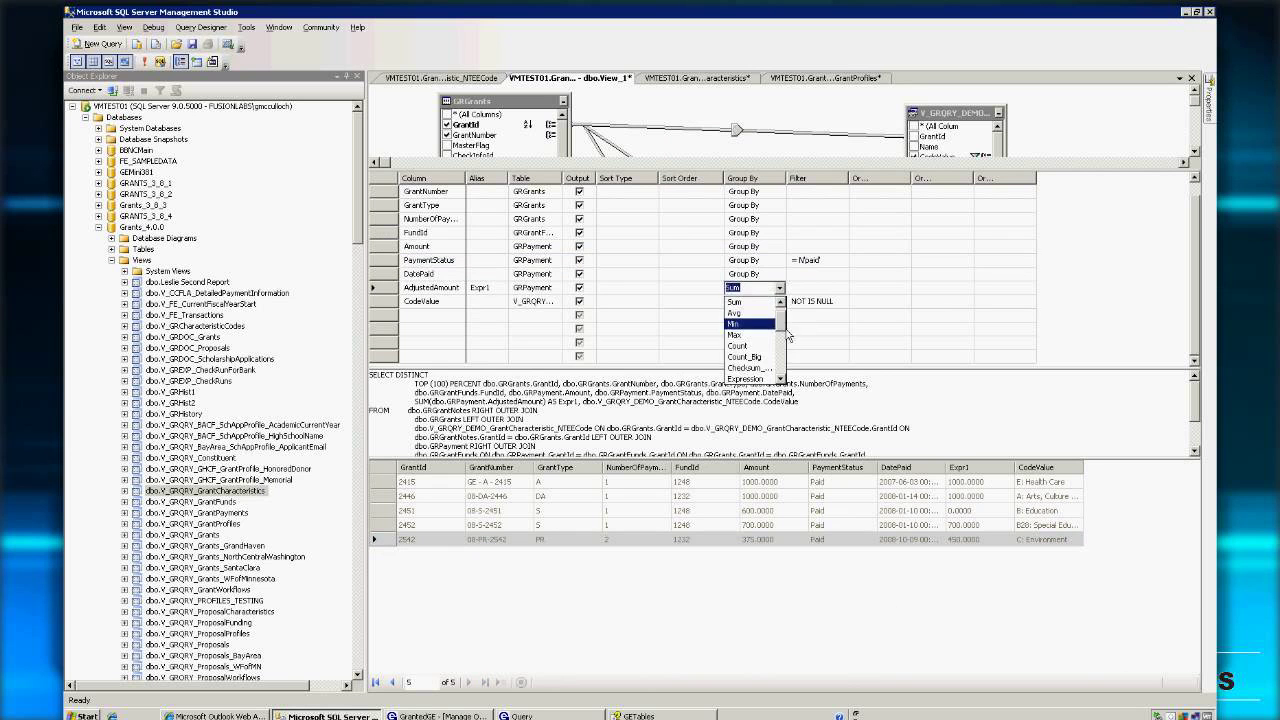
{"action": "left_click", "coordinate": [742, 301]}
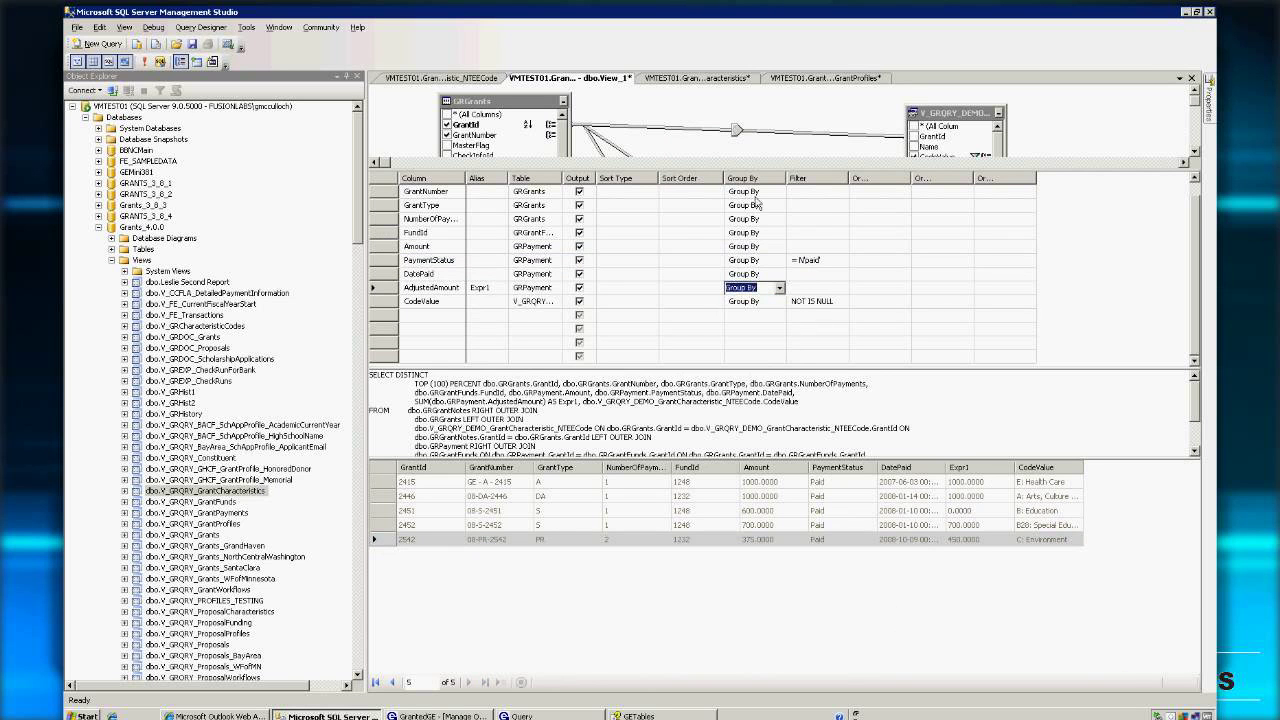
{"action": "right_click", "coordinate": [714, 146]}
{"action": "left_click", "coordinate": [750, 155]}
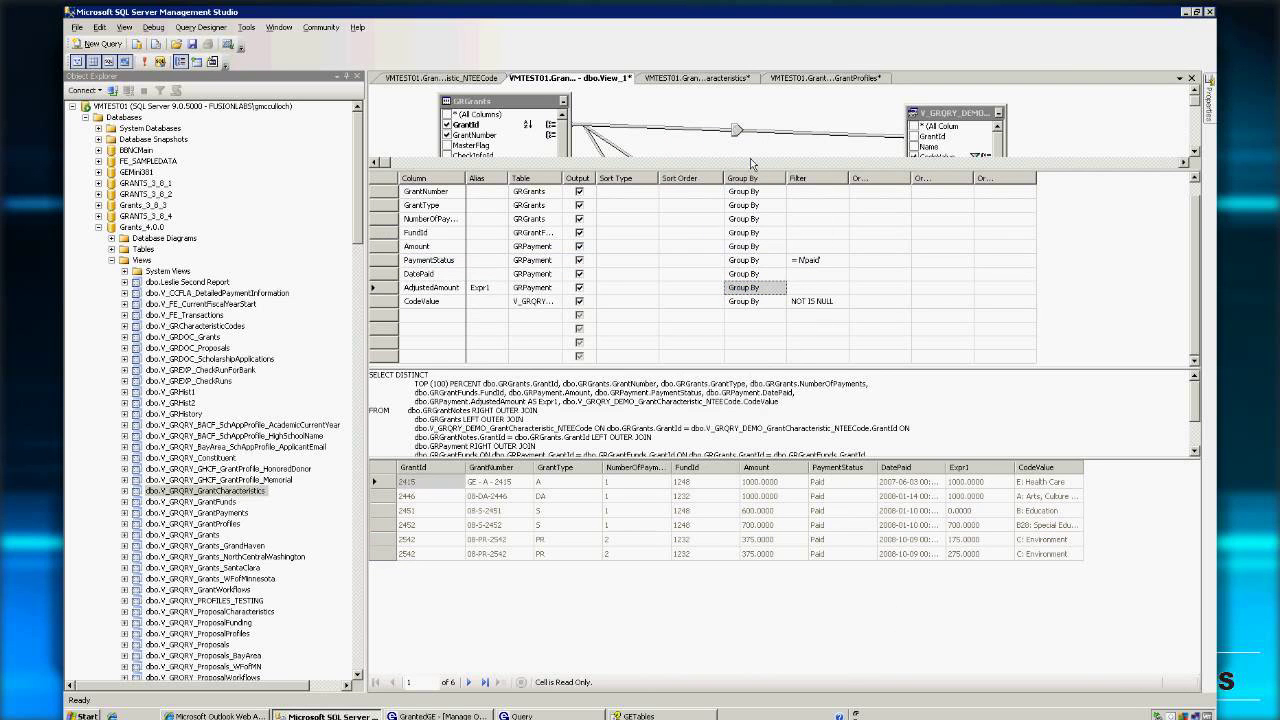
{"action": "left_click", "coordinate": [979, 555]}
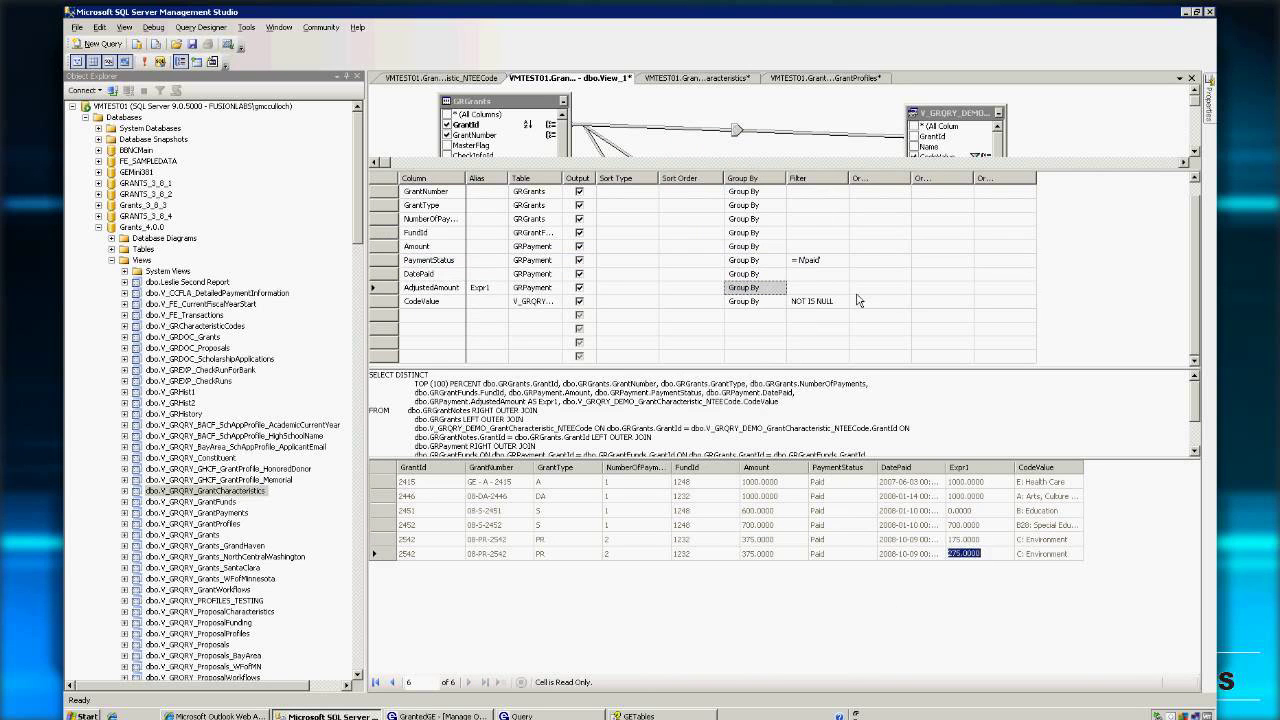
Set the AdjustedAmount aggregate to Min, execute the query and check the Expr1 value for grant 2542
{"action": "left_click", "coordinate": [760, 288]}
{"action": "left_click", "coordinate": [779, 288]}
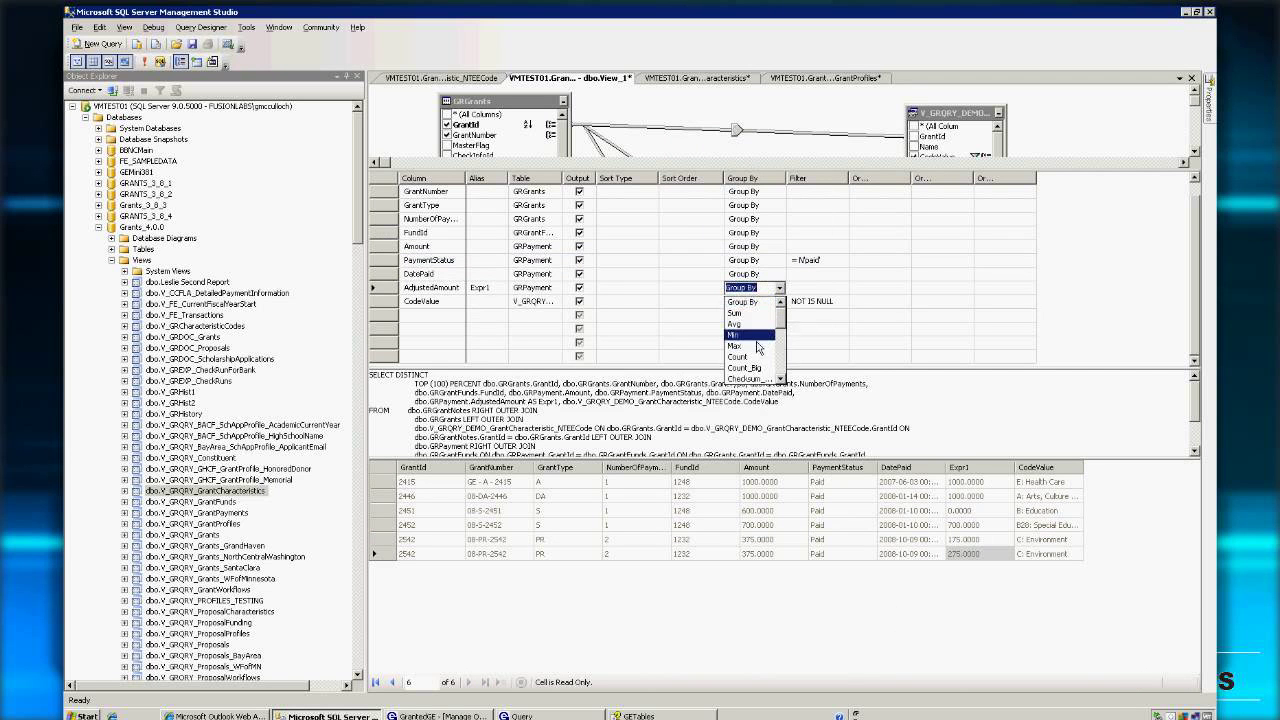
{"action": "left_click", "coordinate": [760, 335]}
{"action": "right_click", "coordinate": [704, 110]}
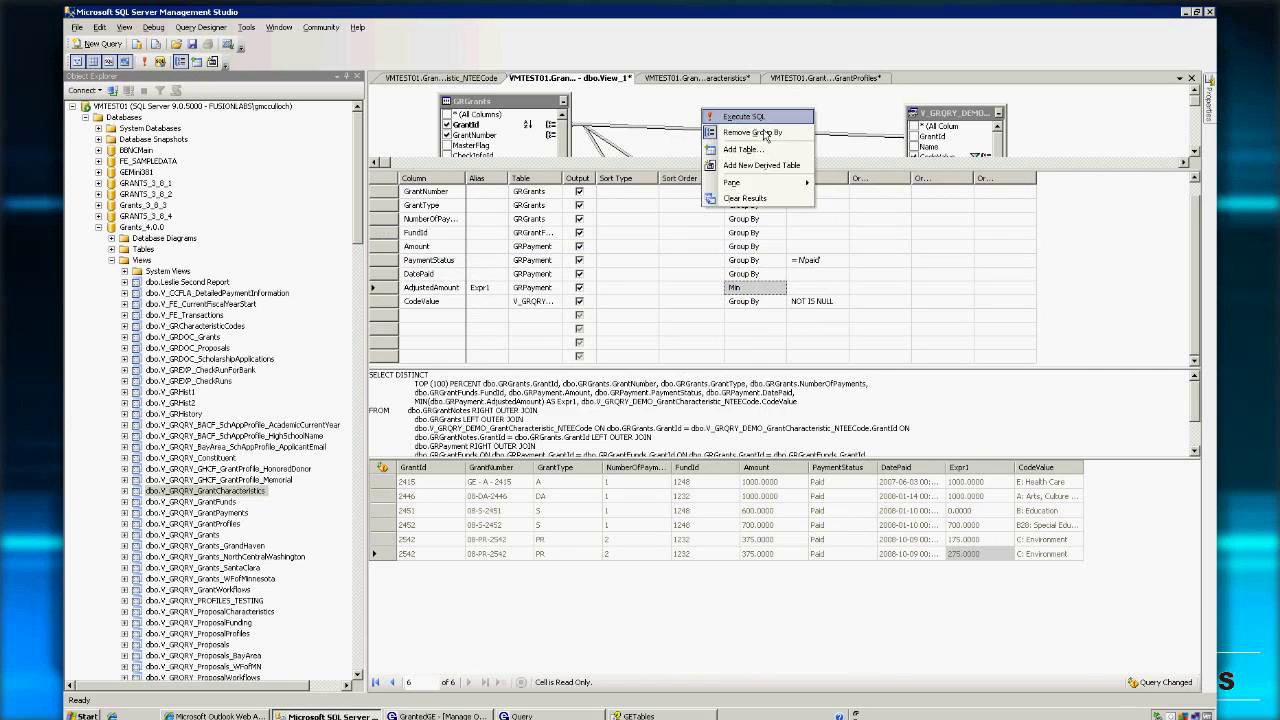
{"action": "left_click", "coordinate": [760, 117]}
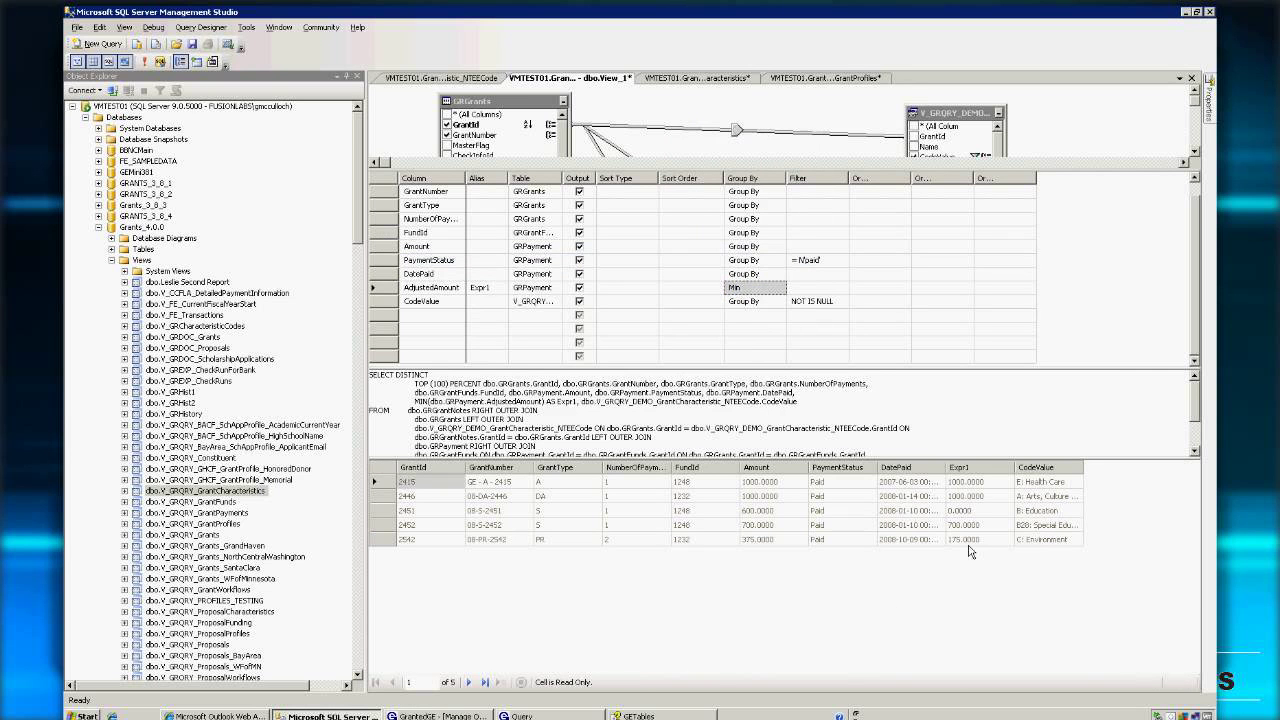
{"action": "left_click", "coordinate": [990, 544]}
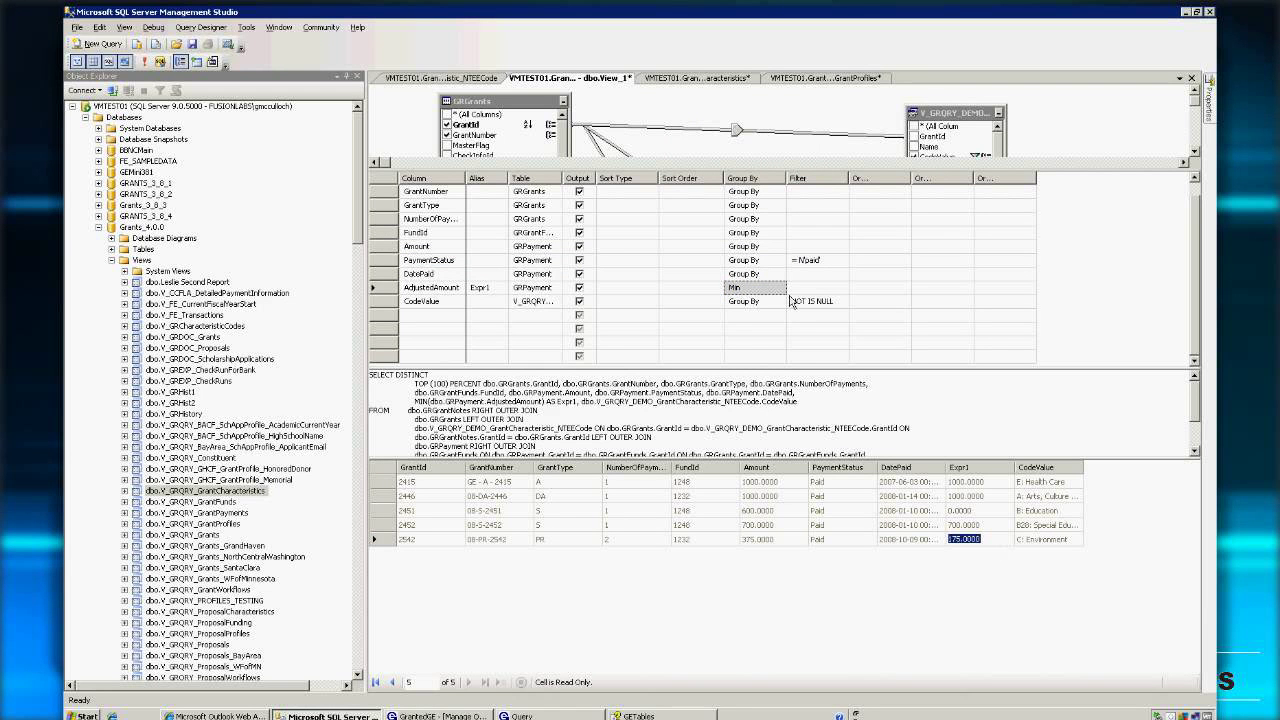
Change the AdjustedAmount aggregate to Max and execute the query
{"action": "left_click", "coordinate": [750, 287]}
{"action": "left_click", "coordinate": [779, 287]}
{"action": "left_click", "coordinate": [735, 313]}
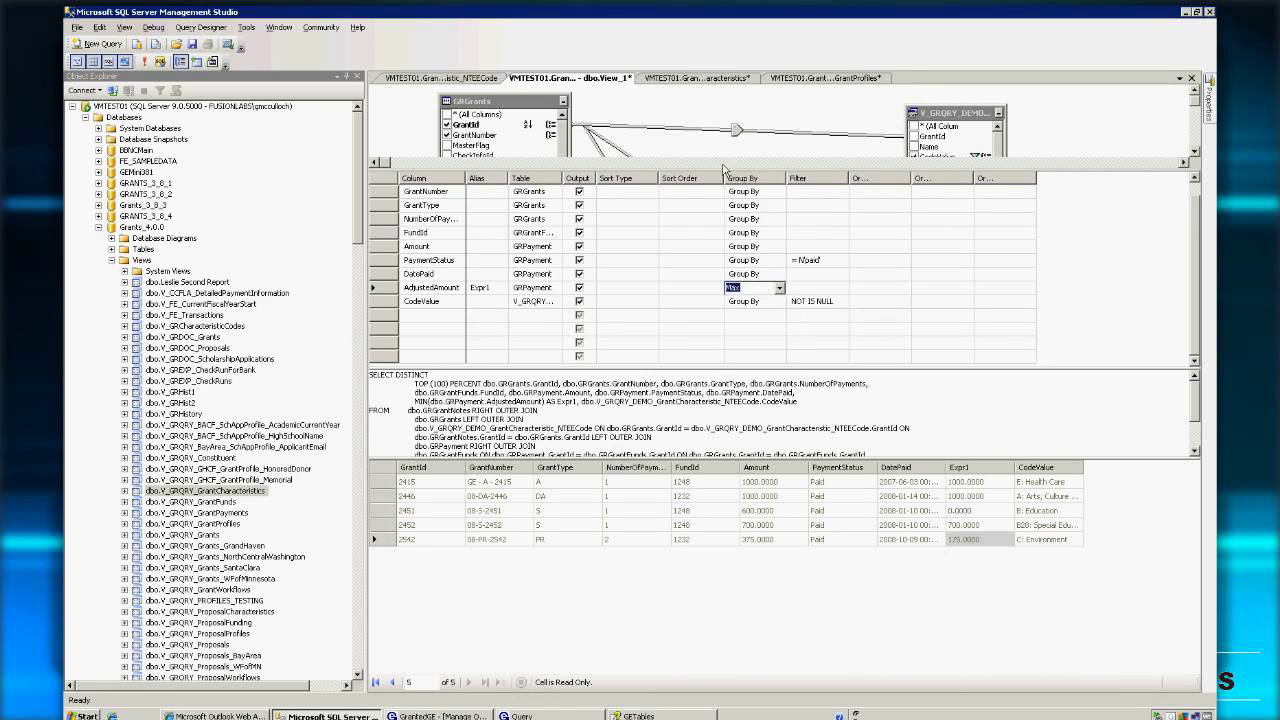
{"action": "right_click", "coordinate": [708, 142]}
{"action": "left_click", "coordinate": [750, 150]}
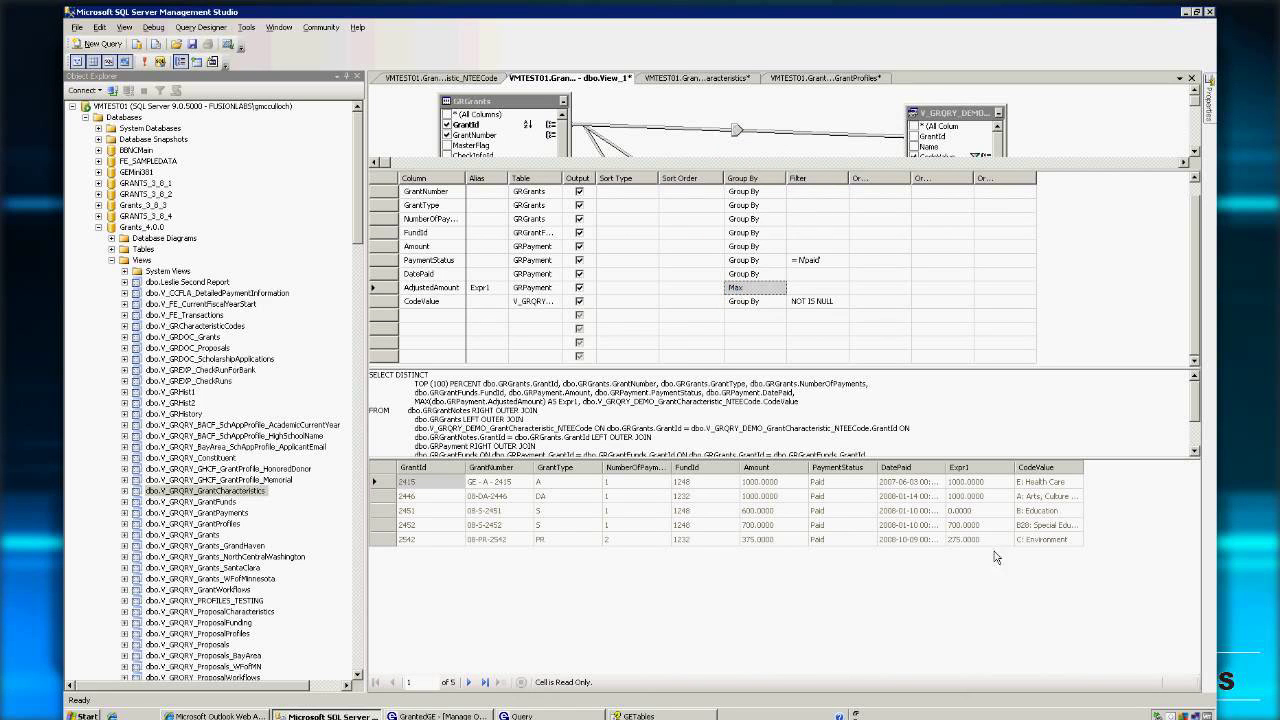
Review the aggregate functions offered for AdjustedAmount, remove that column from View_1 and execute the query
{"action": "left_click", "coordinate": [780, 288]}
{"action": "left_click", "coordinate": [779, 287]}
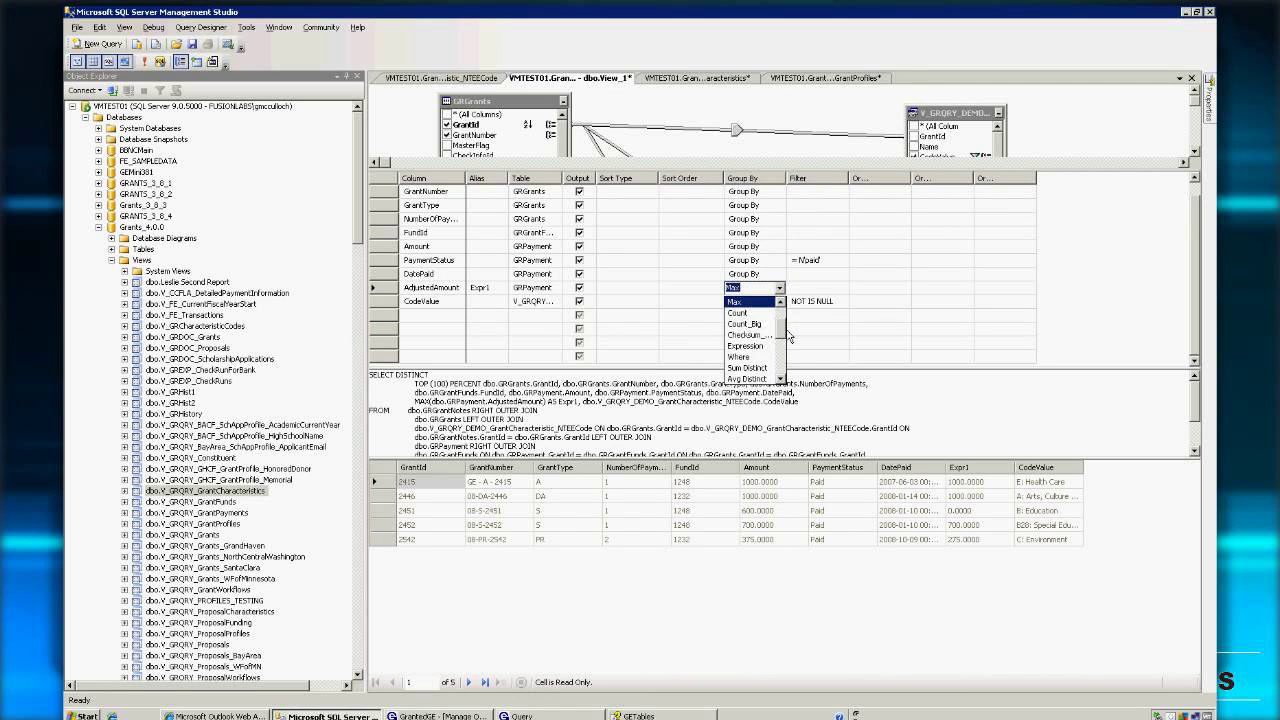
{"action": "scroll", "coordinate": [790, 336], "scroll_direction": "up", "scroll_amount": 2}
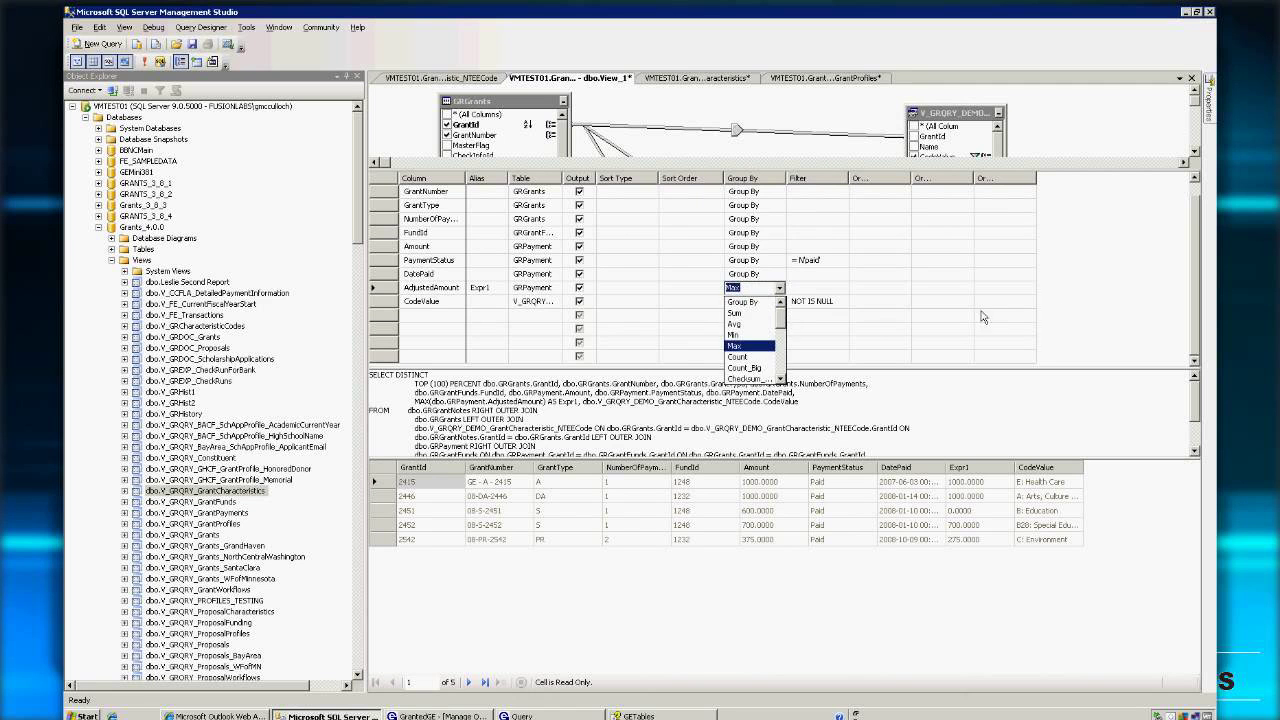
{"action": "left_click", "coordinate": [1053, 306]}
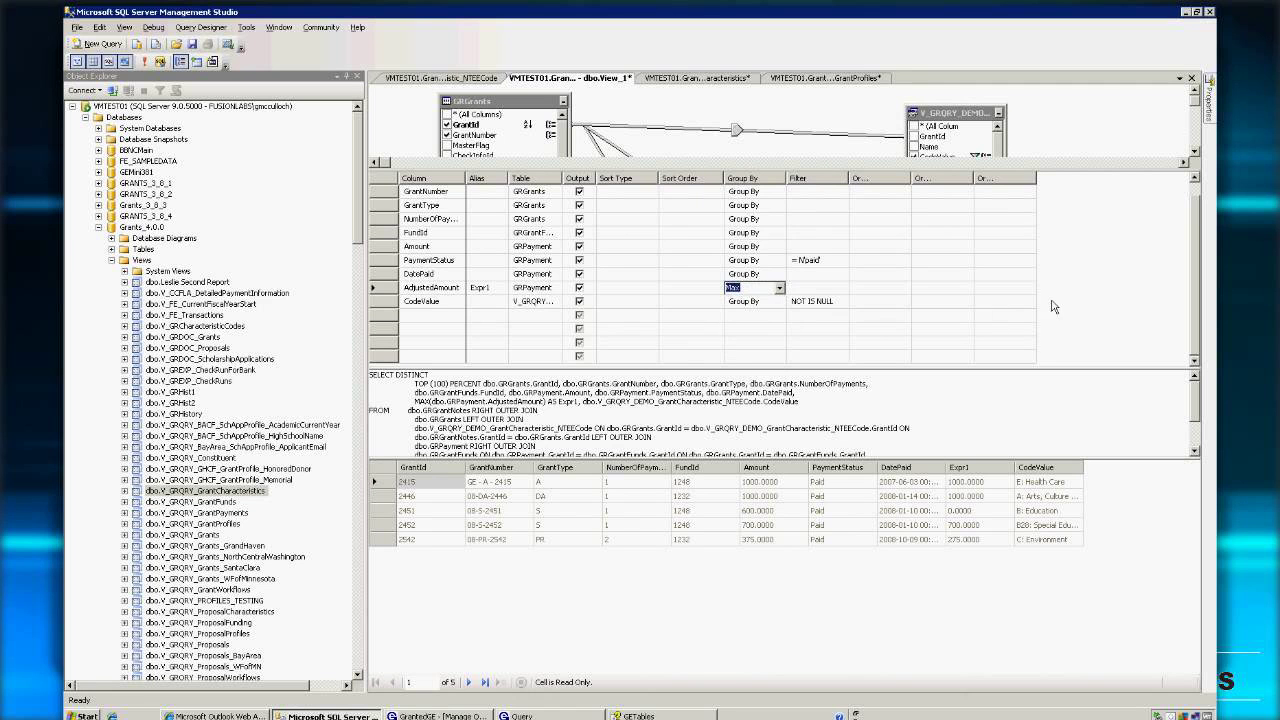
{"action": "left_click", "coordinate": [388, 292]}
{"action": "key", "text": "Delete"}
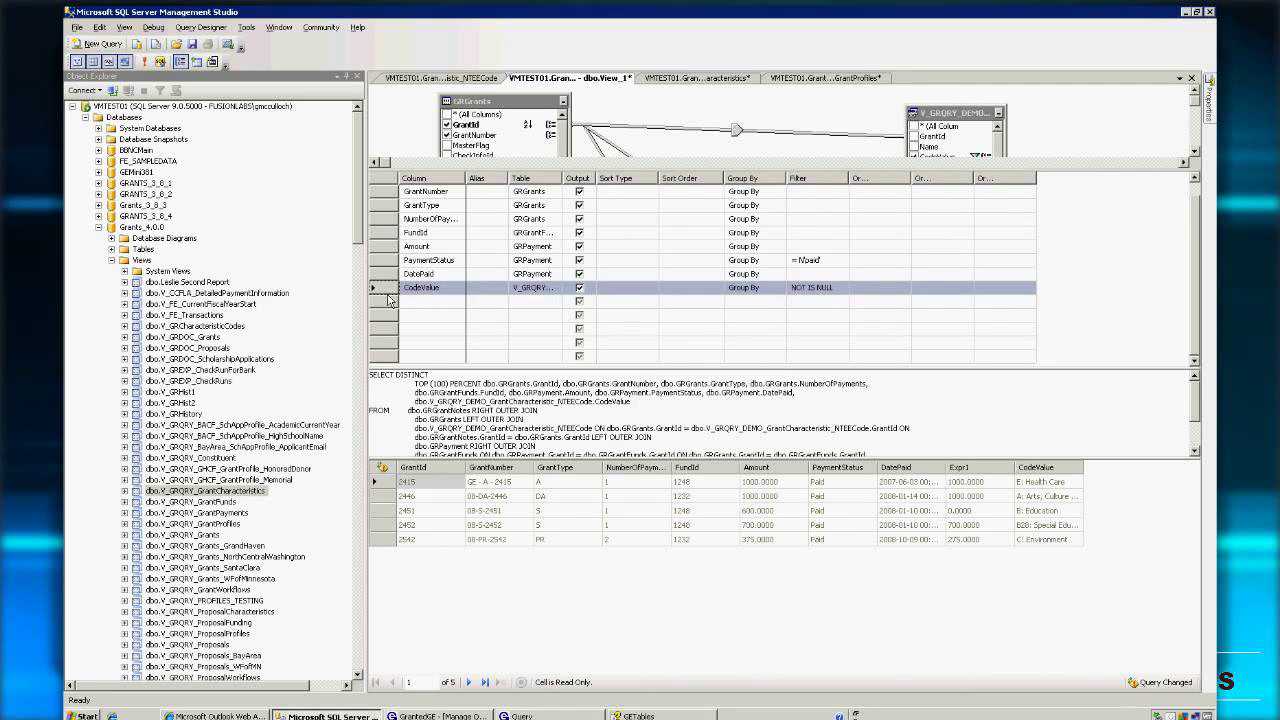
{"action": "right_click", "coordinate": [684, 99]}
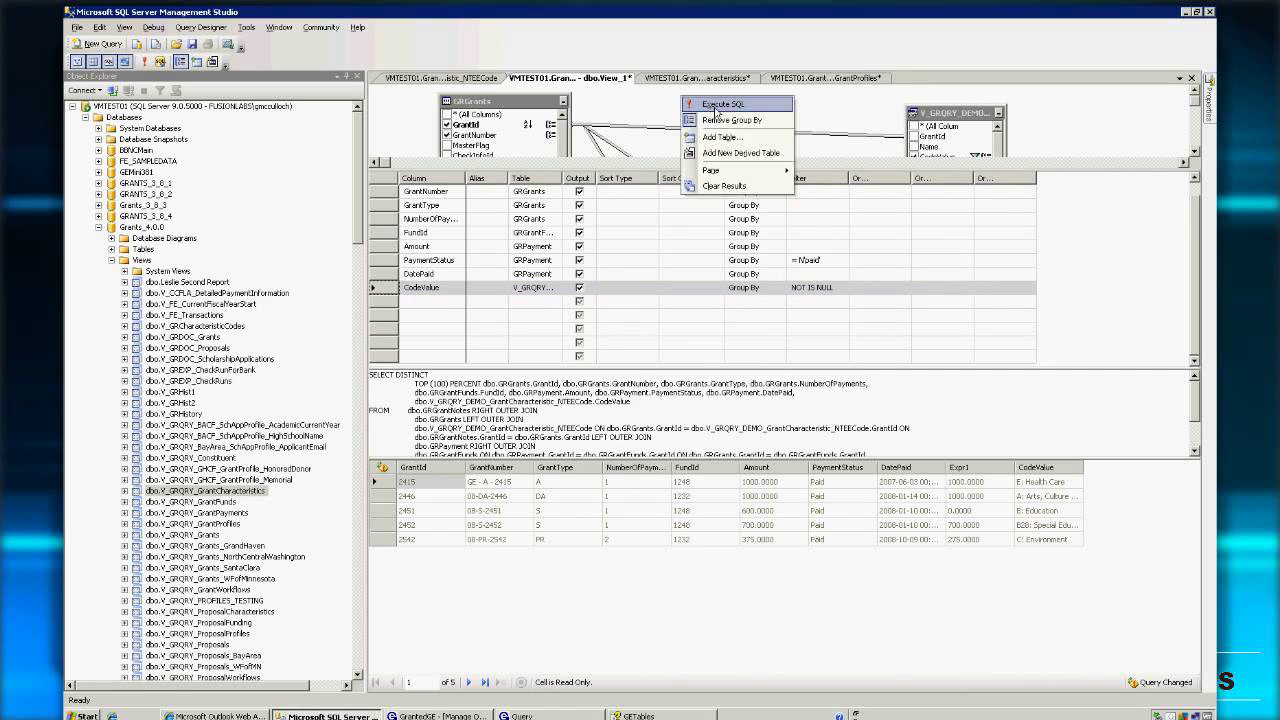
{"action": "left_click", "coordinate": [712, 110]}
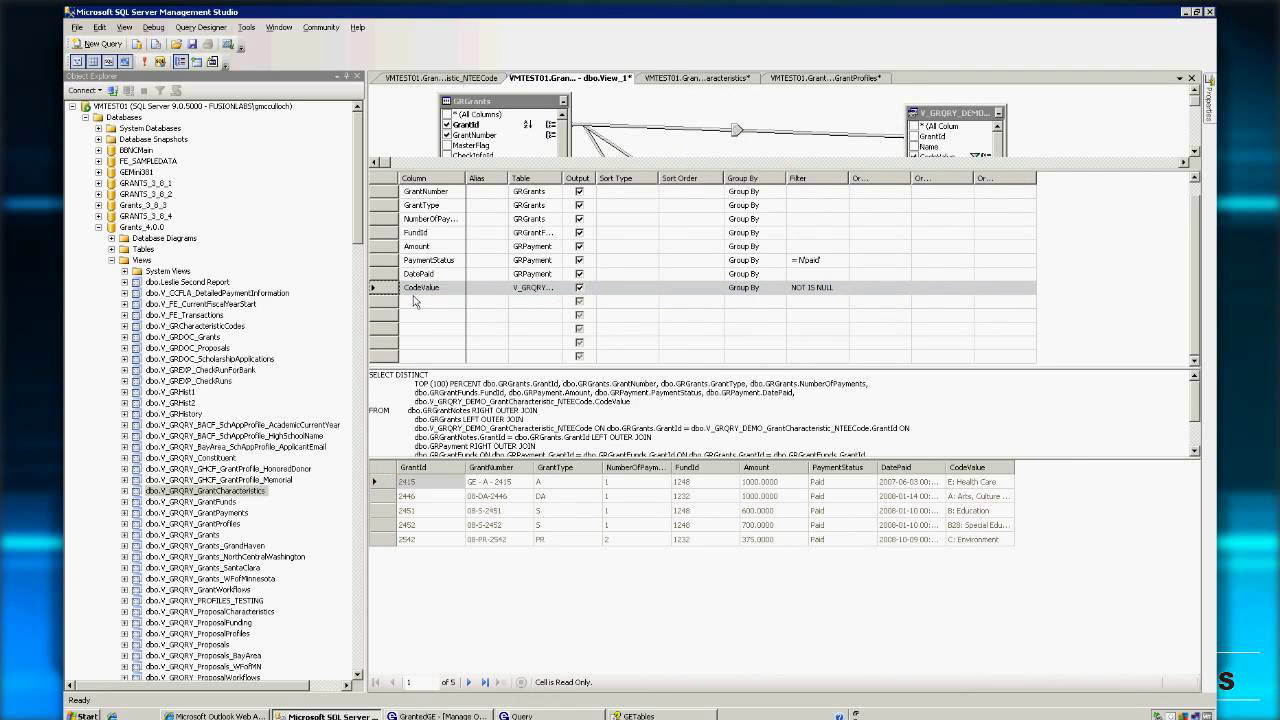
Remove the CodeValue column together with its NOT IS NULL filter and execute the query
{"action": "left_click", "coordinate": [388, 291]}
{"action": "key", "text": "Delete"}
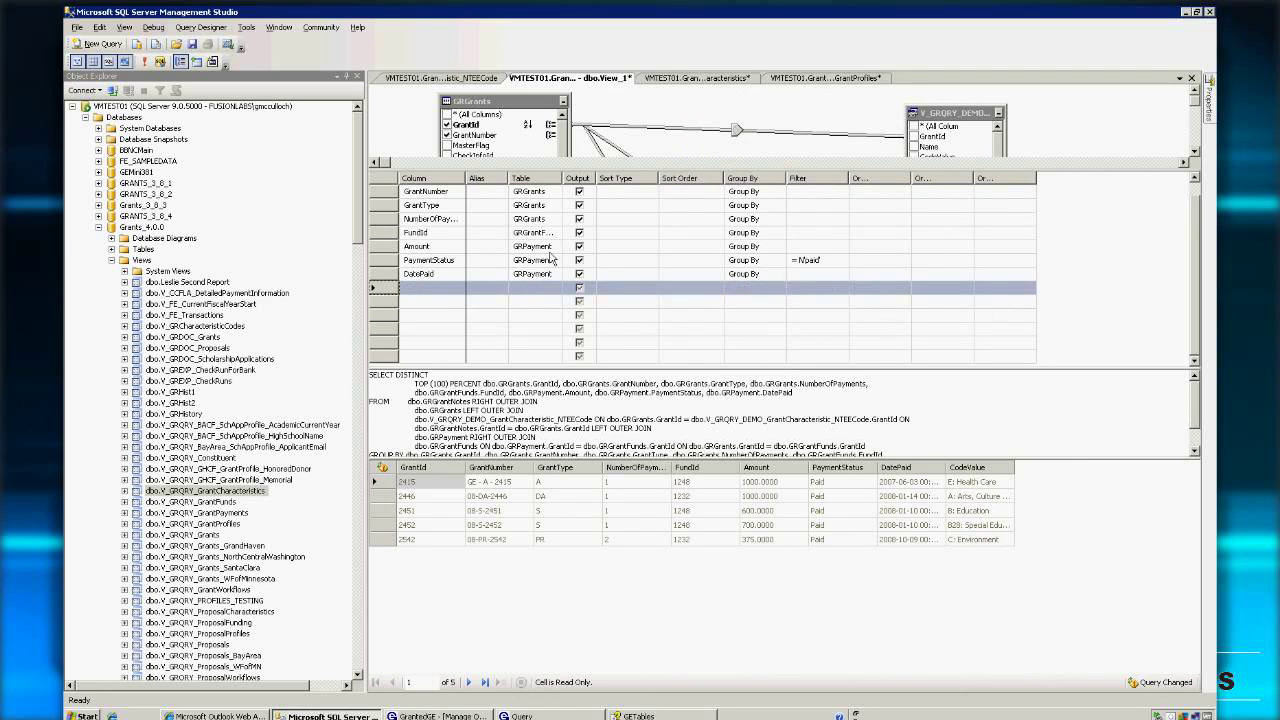
{"action": "right_click", "coordinate": [698, 122]}
{"action": "left_click", "coordinate": [725, 133]}
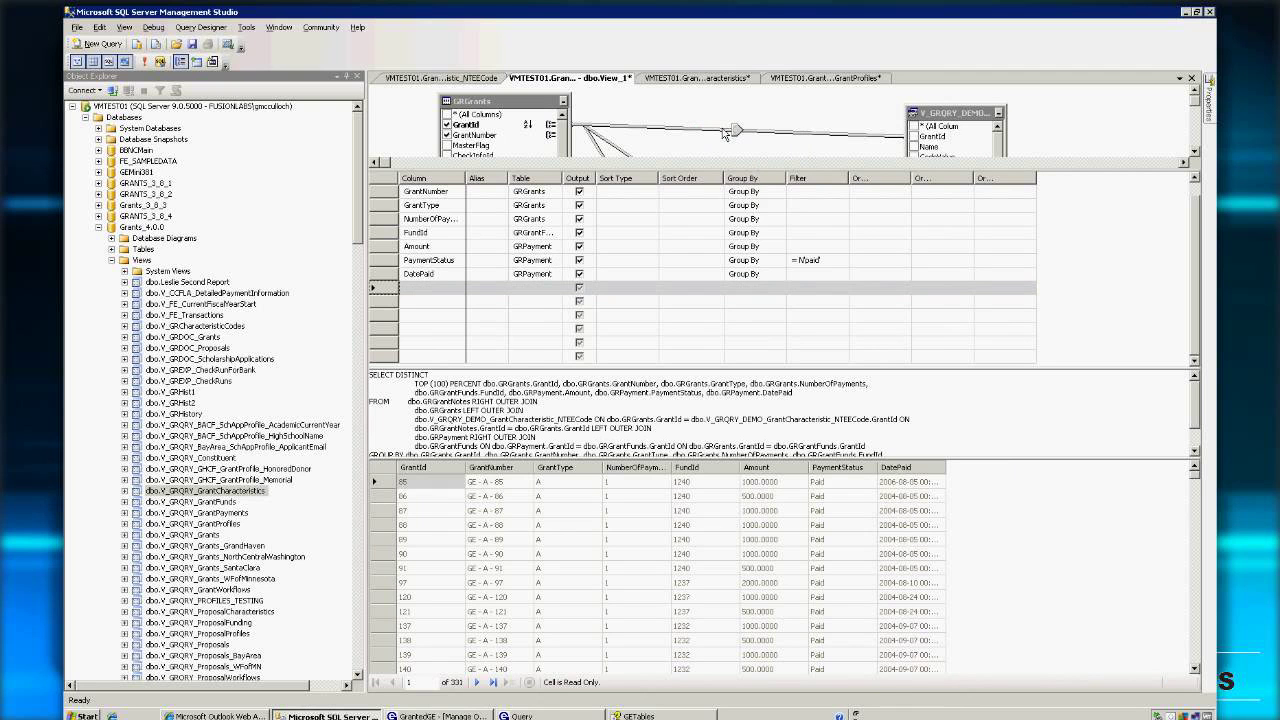
Remove the DatePaid, Amount and FundId columns from the view's query
{"action": "left_click", "coordinate": [784, 196]}
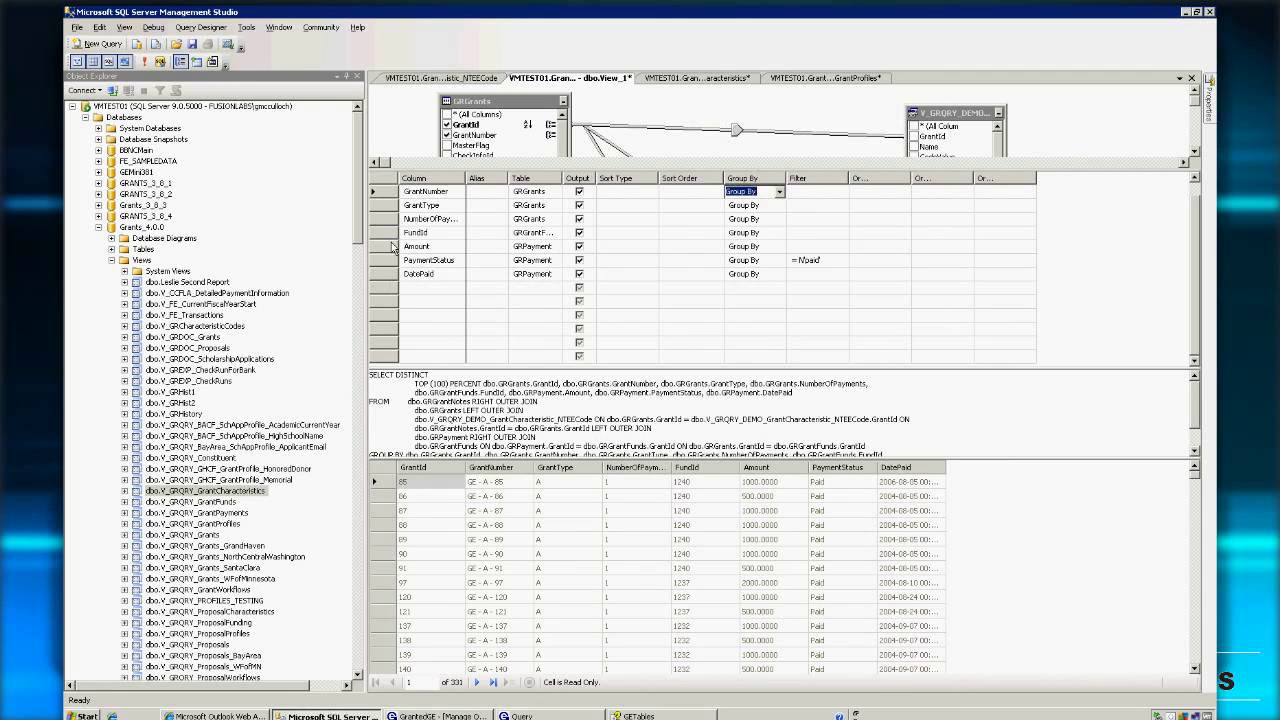
{"action": "left_click", "coordinate": [387, 276]}
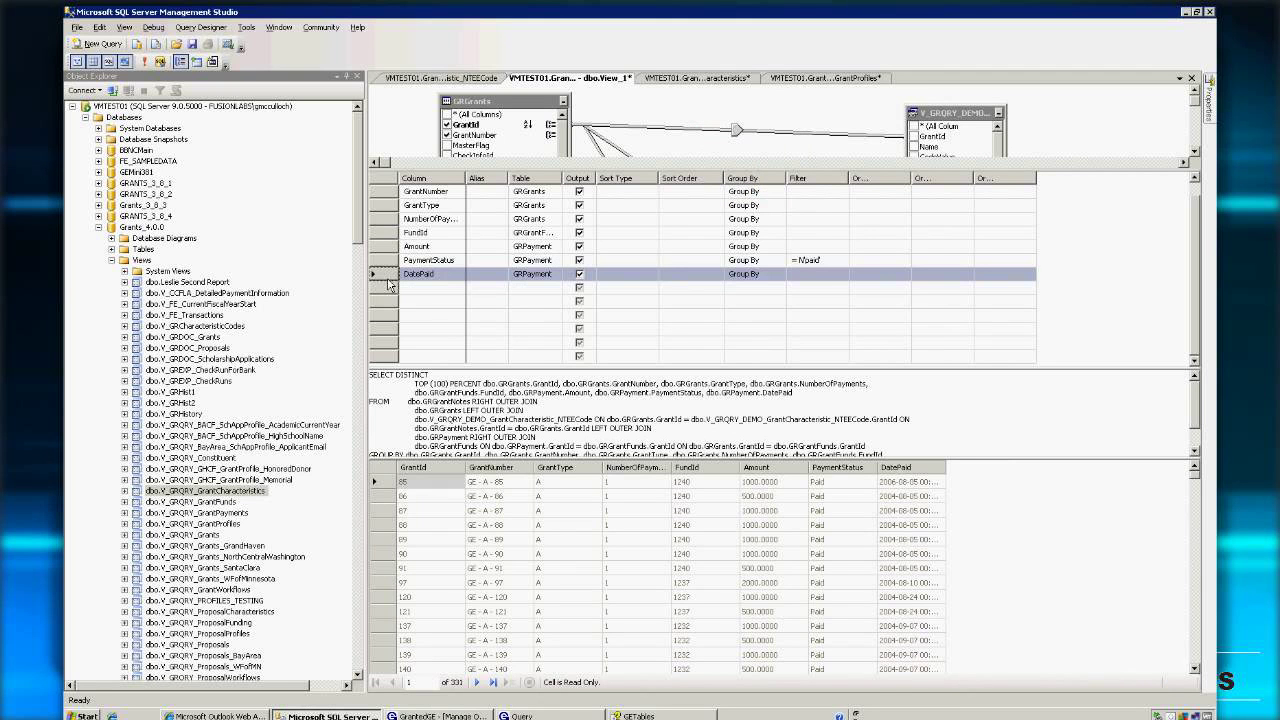
{"action": "key", "text": "Delete"}
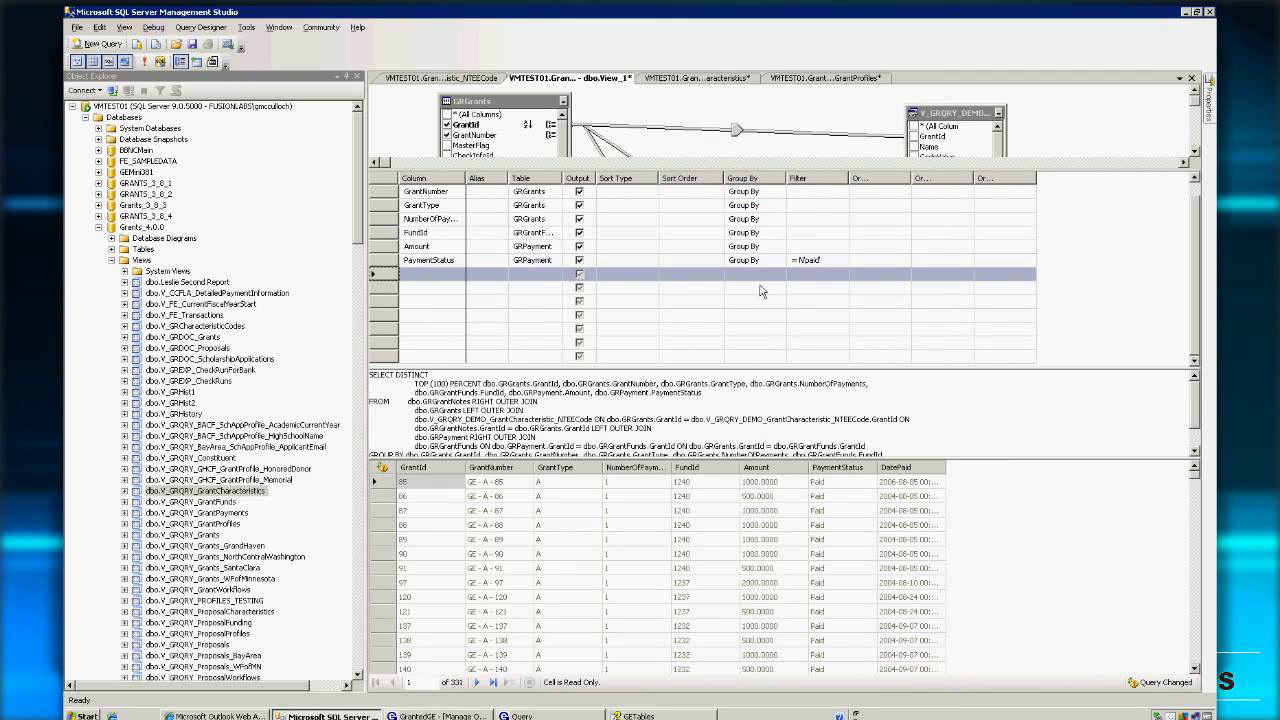
{"action": "left_click", "coordinate": [389, 247]}
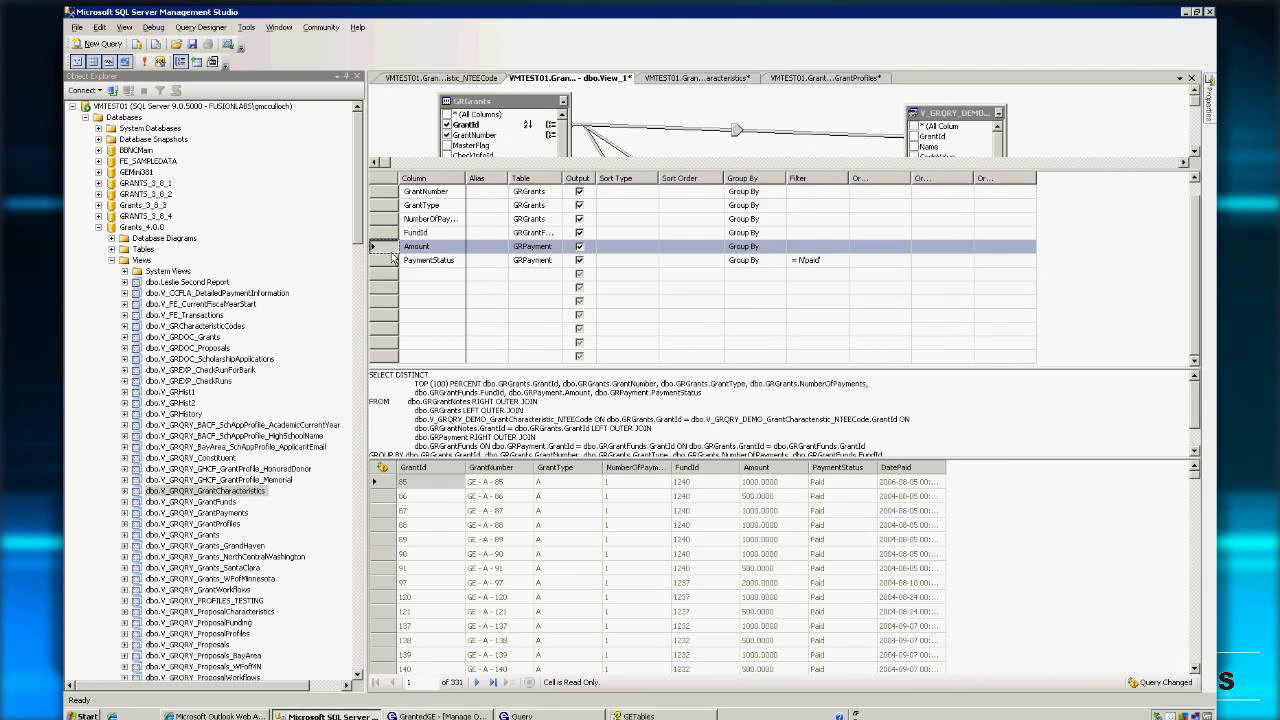
{"action": "key", "text": "Delete"}
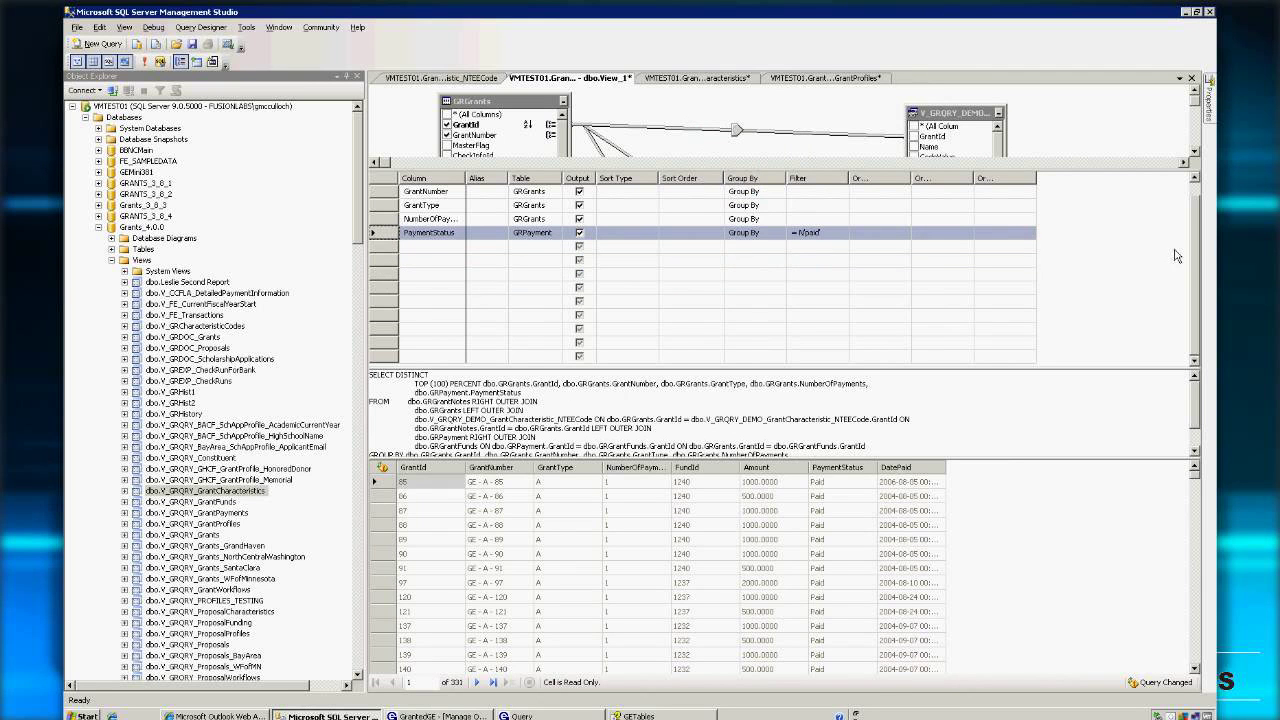
Set the GrantId column's grouping to Count Distinct and execute the query
{"action": "left_click_drag", "start_coordinate": [1199, 238], "coordinate": [1197, 212]}
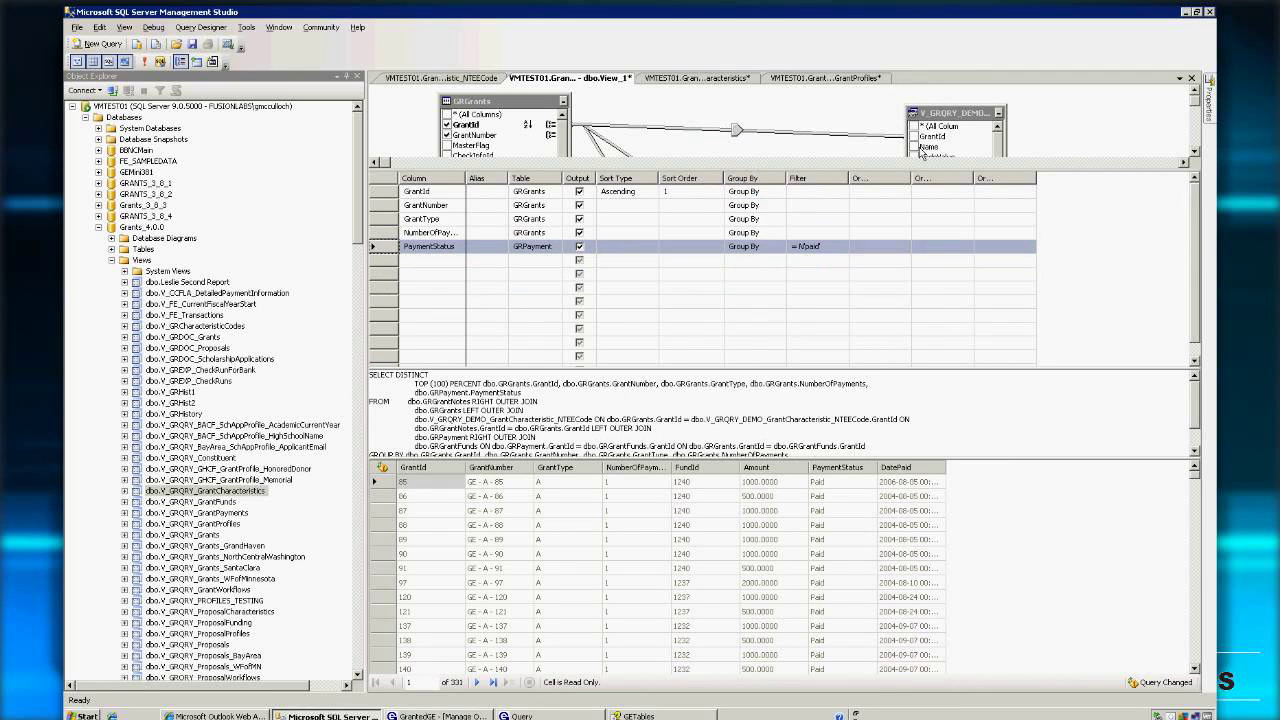
{"action": "left_click", "coordinate": [764, 191]}
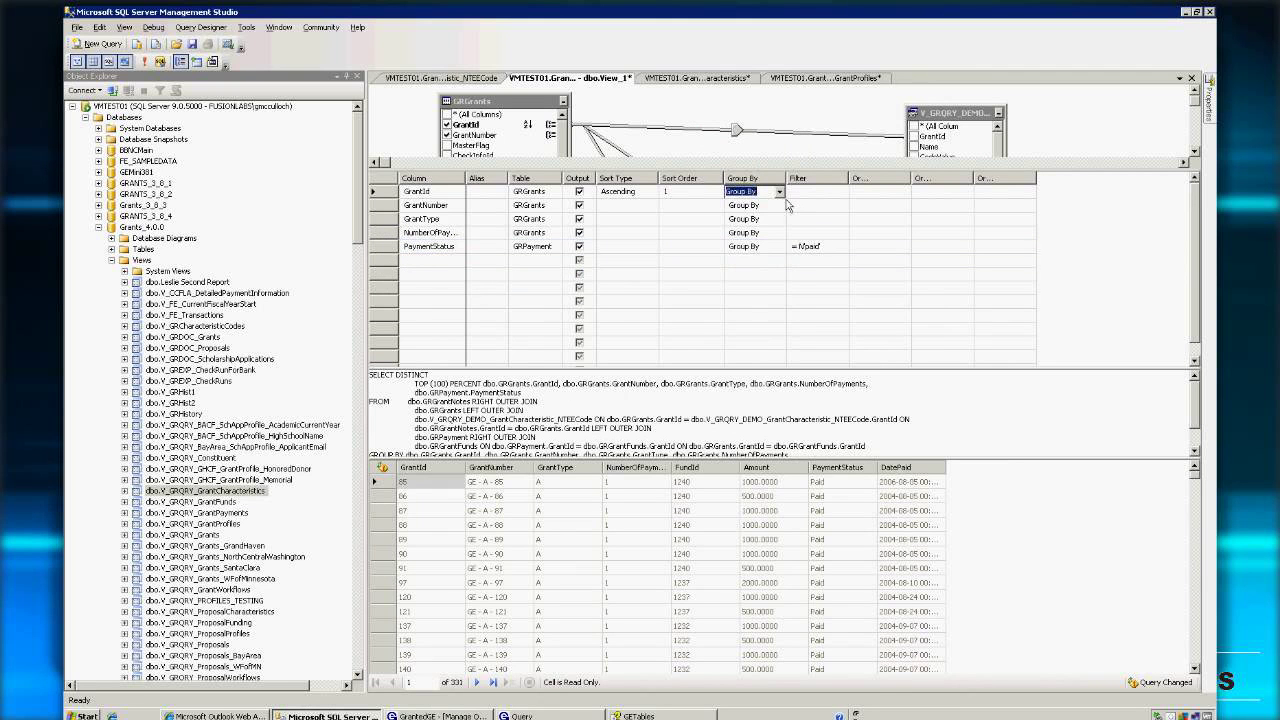
{"action": "left_click", "coordinate": [779, 191]}
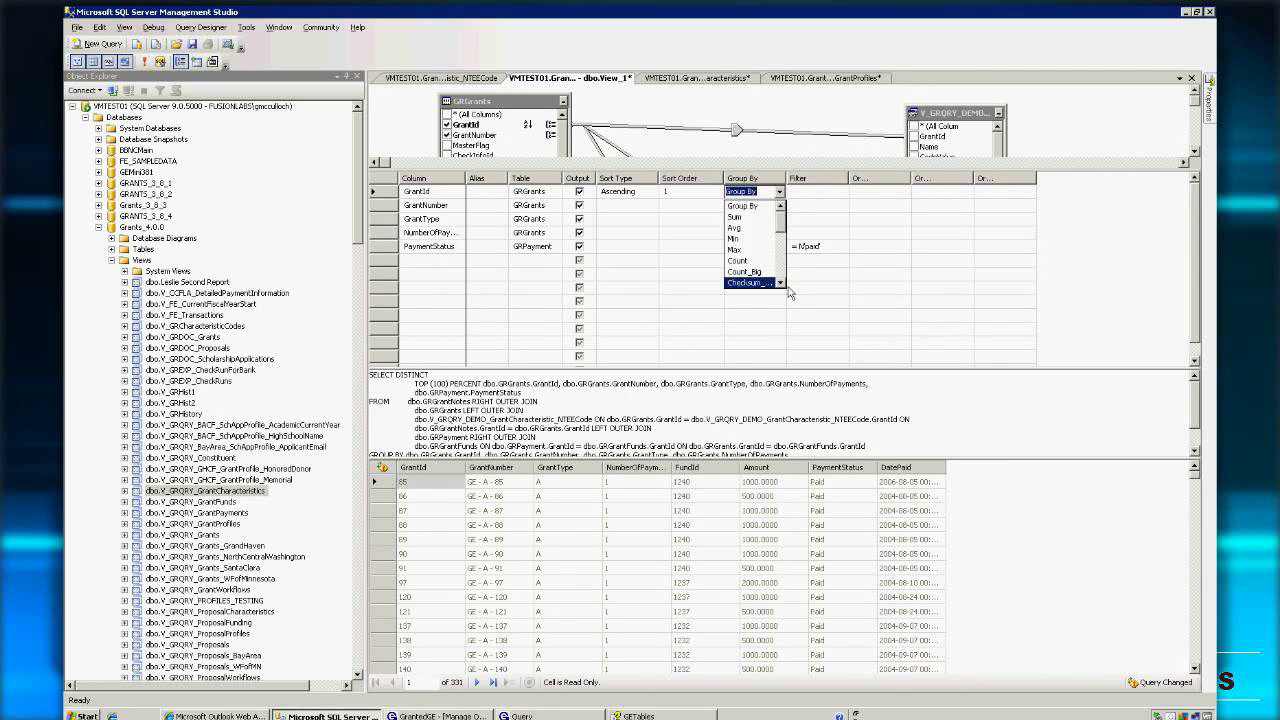
{"action": "scroll", "coordinate": [788, 285], "scroll_direction": "down", "scroll_amount": 2}
{"action": "scroll", "coordinate": [772, 278], "scroll_direction": "down", "scroll_amount": 2}
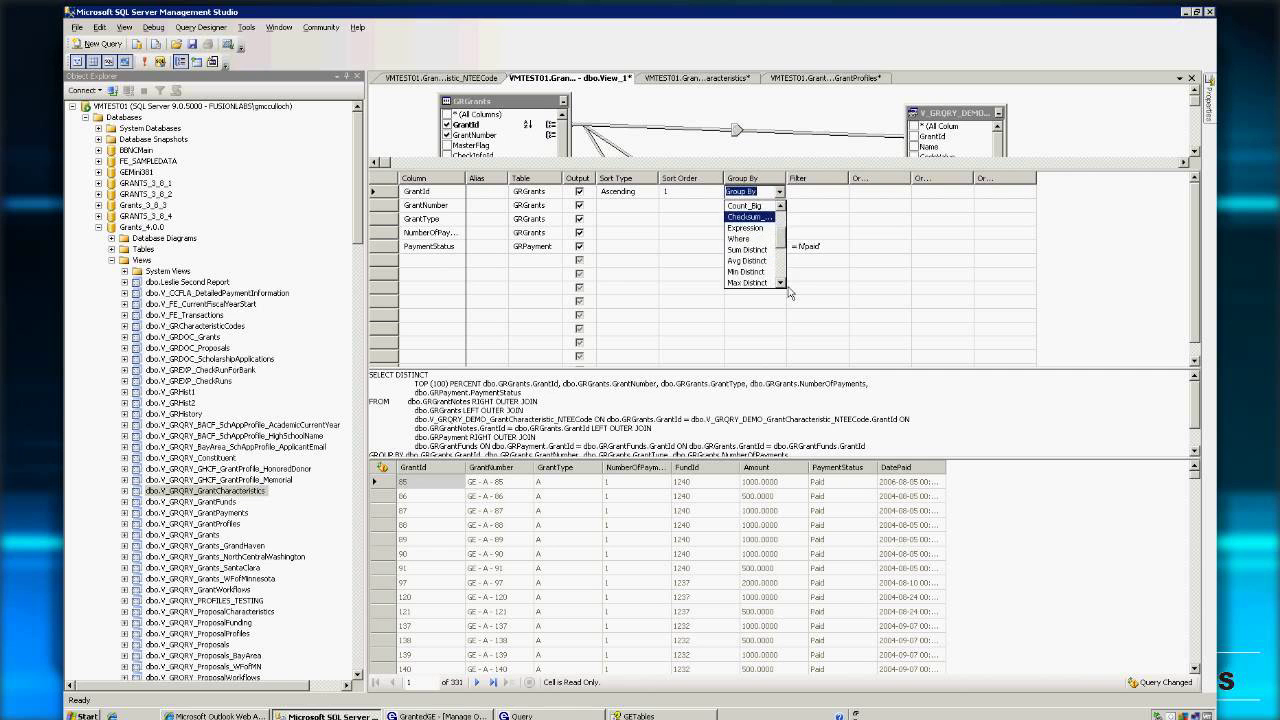
{"action": "left_click", "coordinate": [750, 260]}
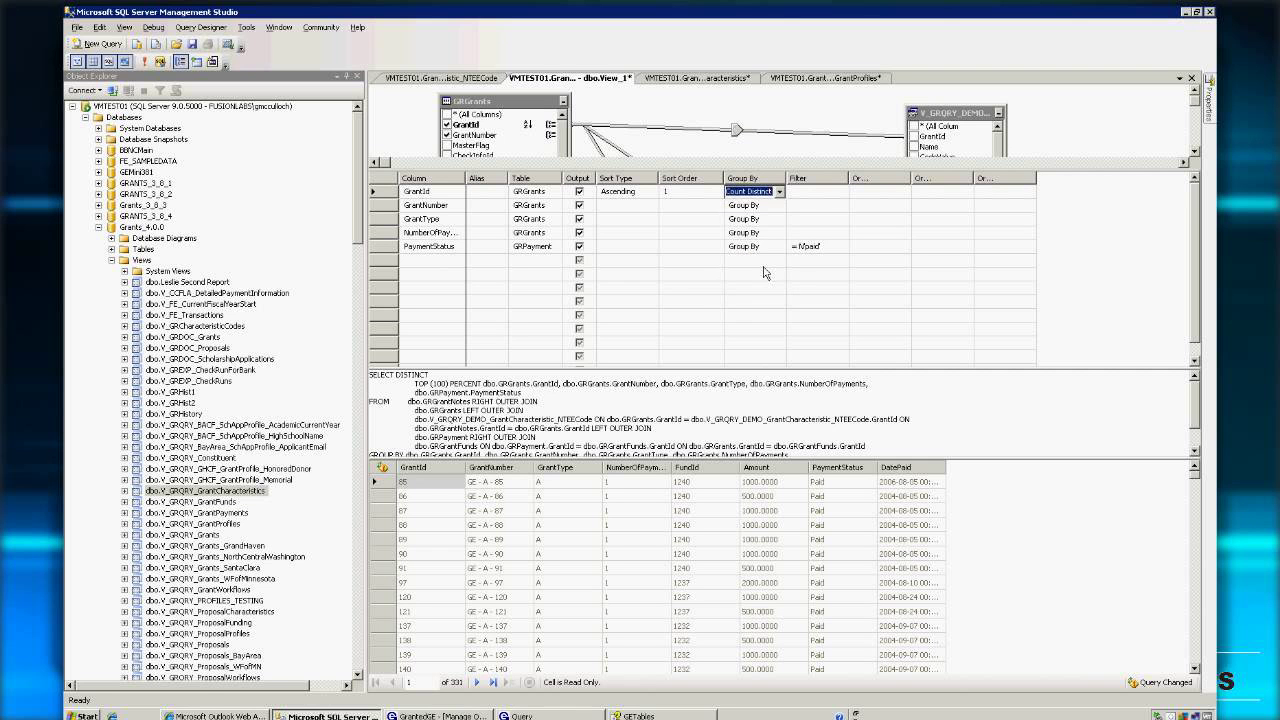
{"action": "right_click", "coordinate": [738, 108]}
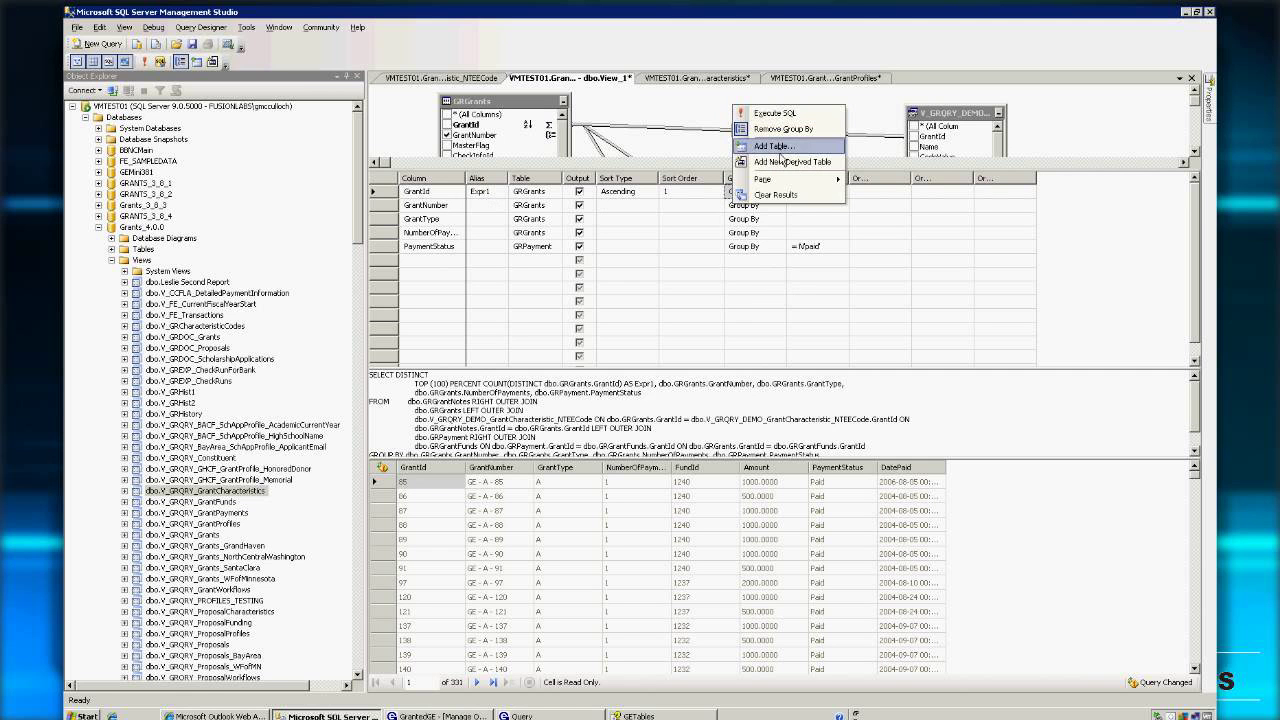
{"action": "left_click", "coordinate": [776, 113]}
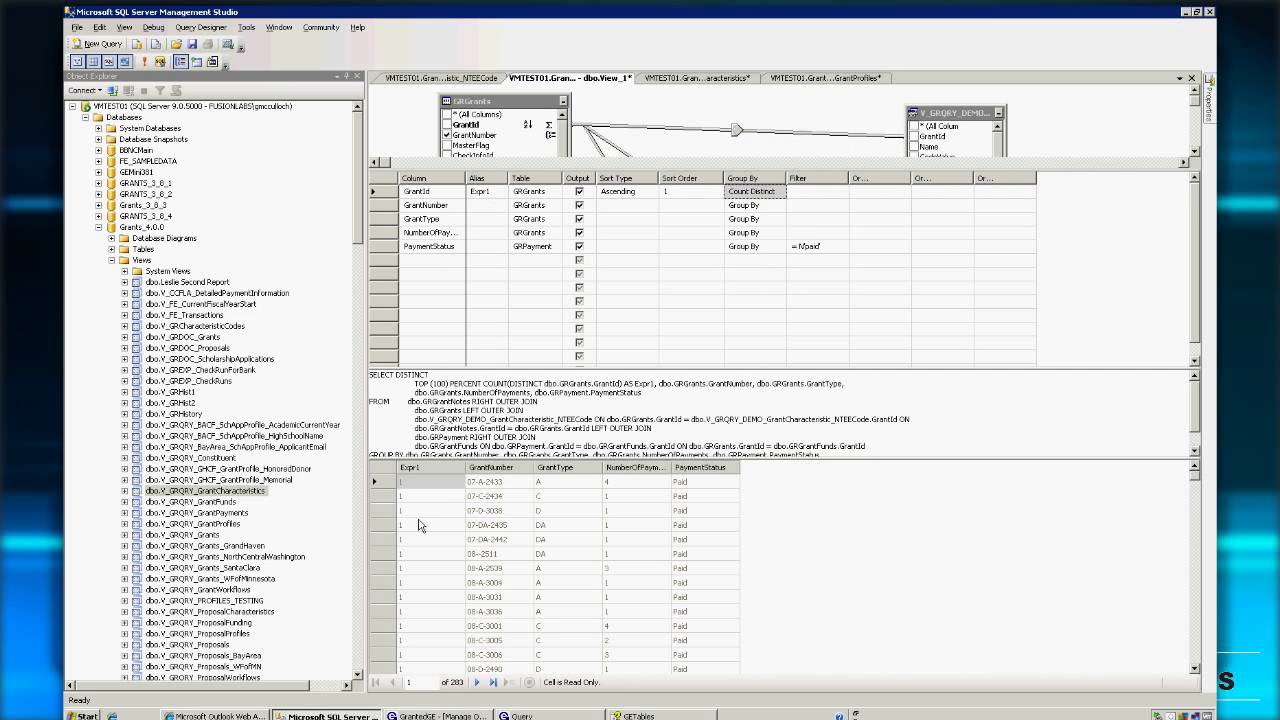
Examine the distinct counts in the query results and review the aggregate options available for GrantId
{"action": "left_click_drag", "start_coordinate": [1196, 477], "coordinate": [1188, 593]}
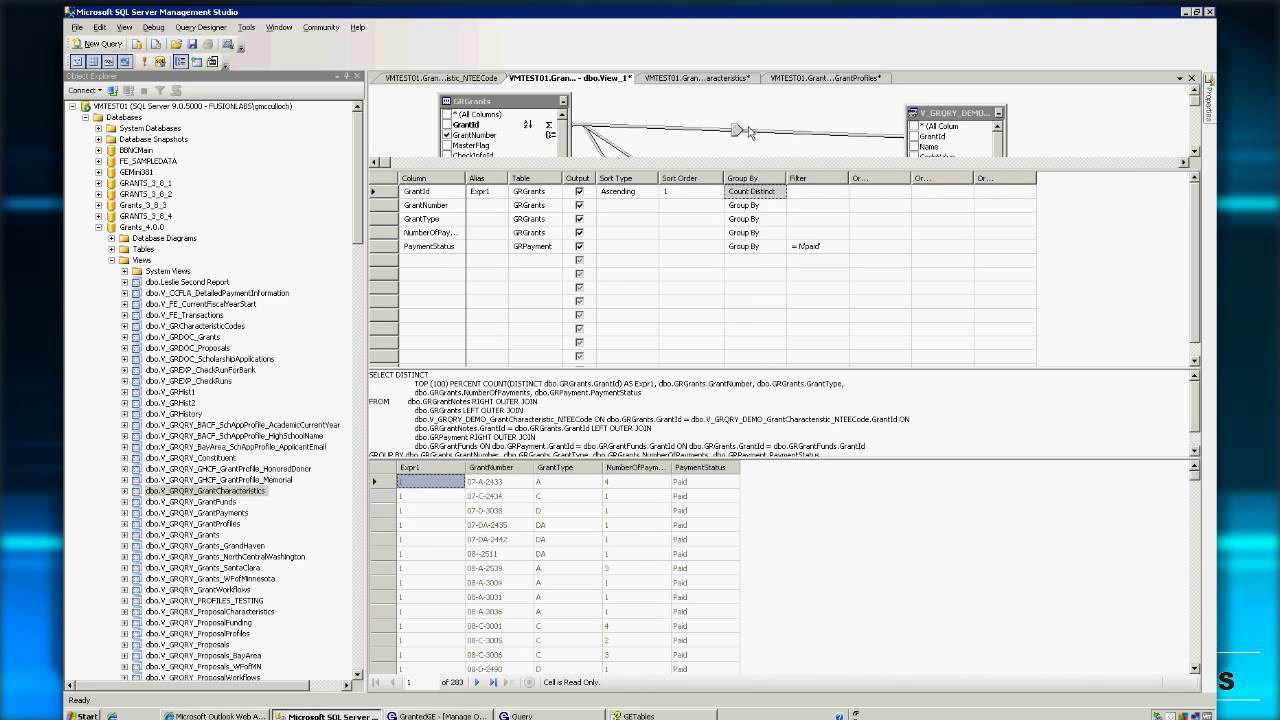
{"action": "left_click", "coordinate": [416, 496]}
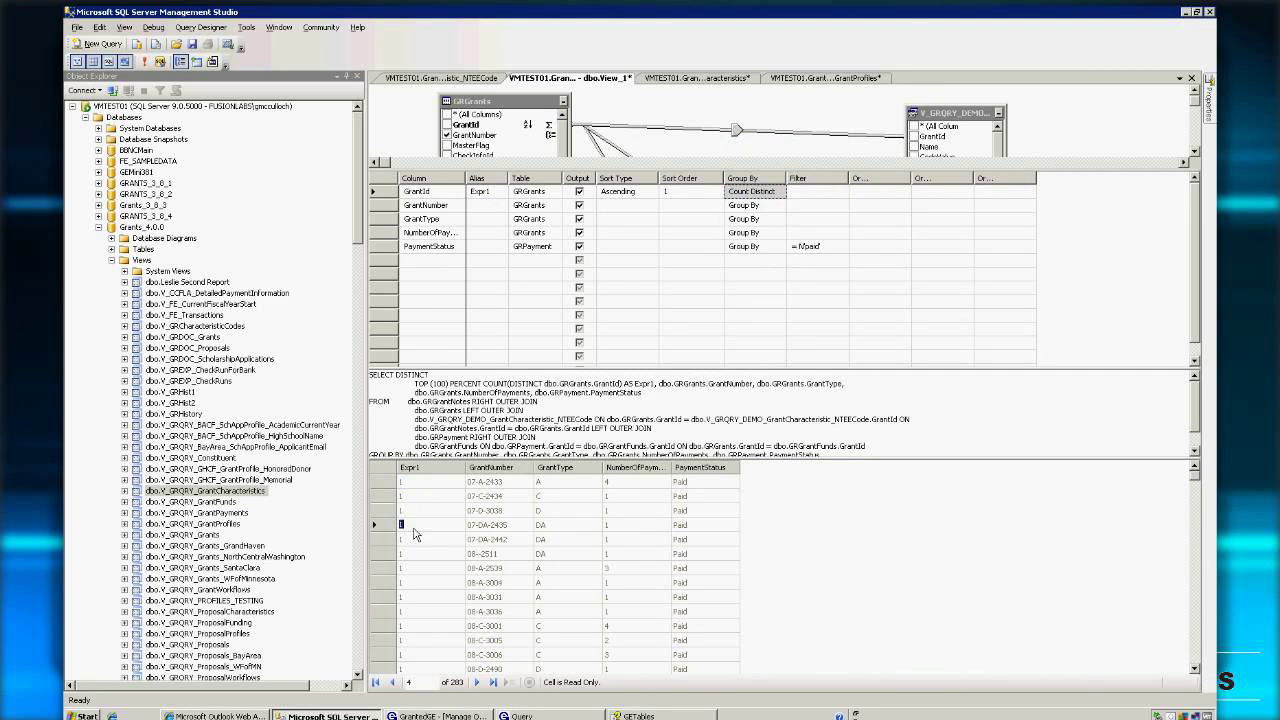
{"action": "left_click", "coordinate": [425, 613]}
{"action": "left_click", "coordinate": [784, 195]}
{"action": "left_click", "coordinate": [780, 192]}
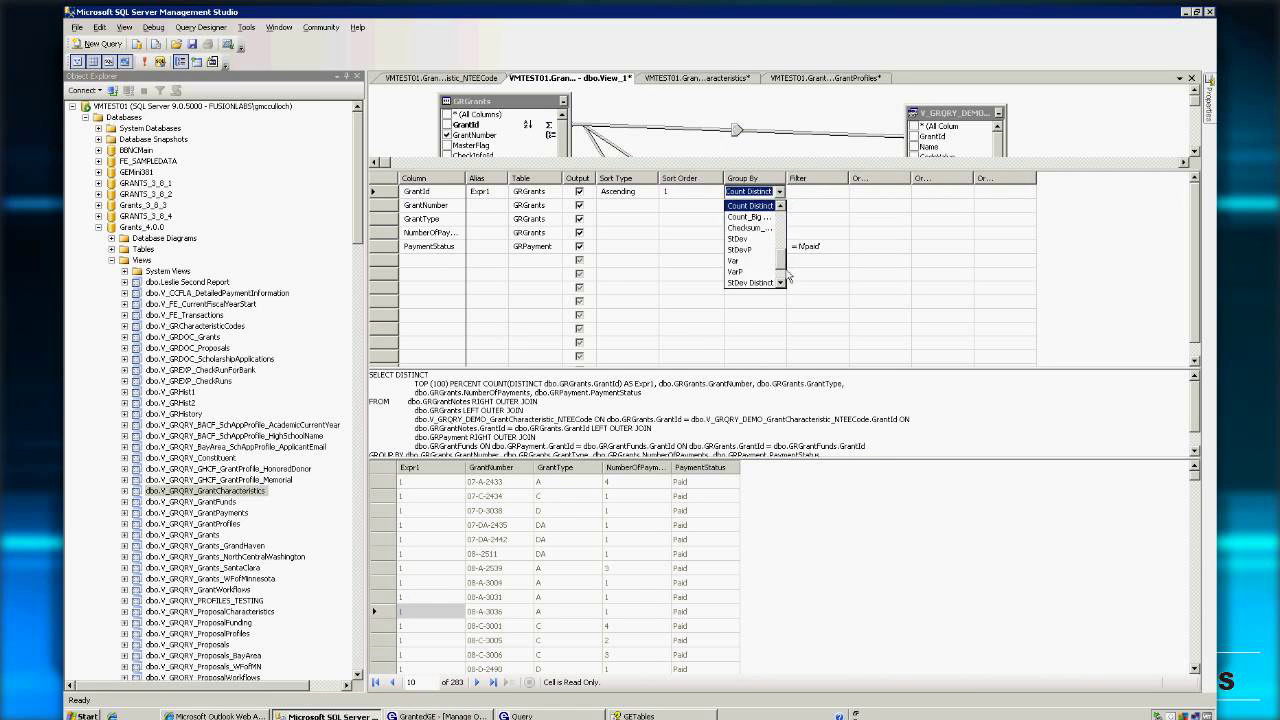
{"action": "left_click", "coordinate": [783, 122]}
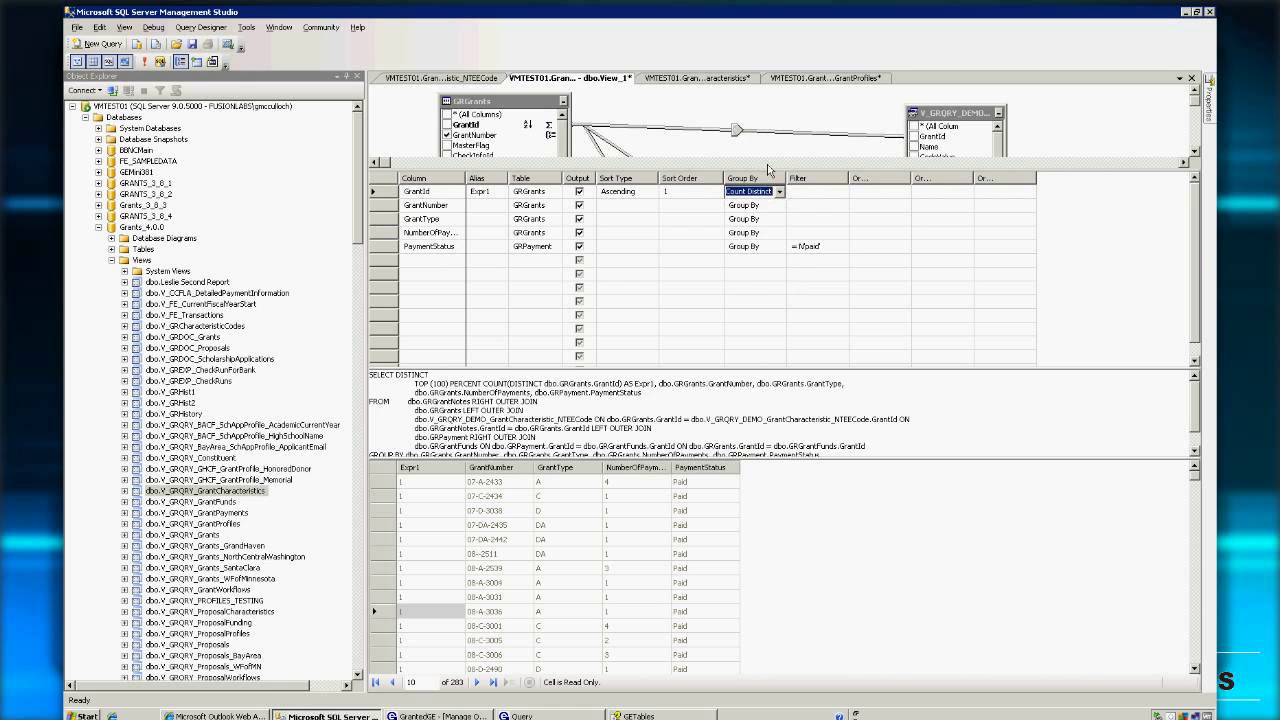
Undo the query edits until the FundId, Amount, DatePaid, AdjustedAmount and CodeValue columns are restored and AdjustedAmount uses Group By
{"action": "left_click", "coordinate": [184, 64]}
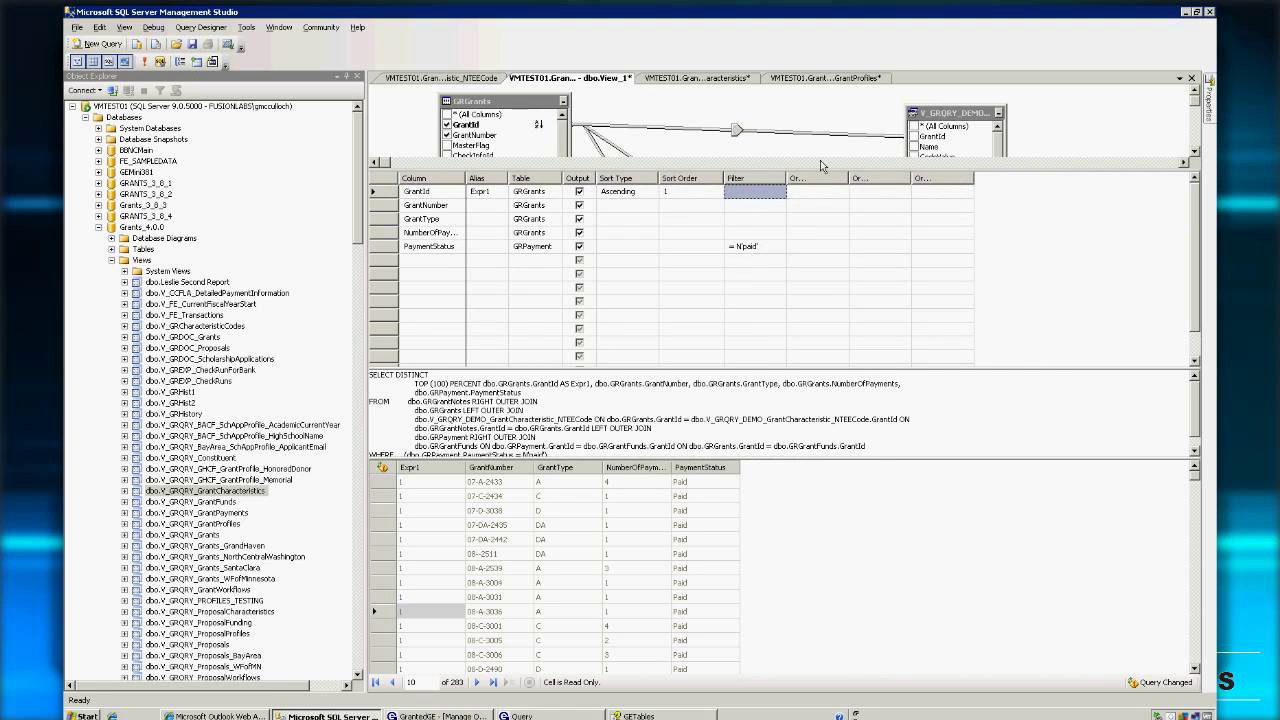
{"action": "key", "text": "ctrl+z"}
{"action": "key", "text": "ctrl+z"}
{"action": "key", "text": "ctrl+z"}
{"action": "key", "text": "ctrl+z"}
{"action": "key", "text": "ctrl+z"}
{"action": "key", "text": "ctrl+z"}
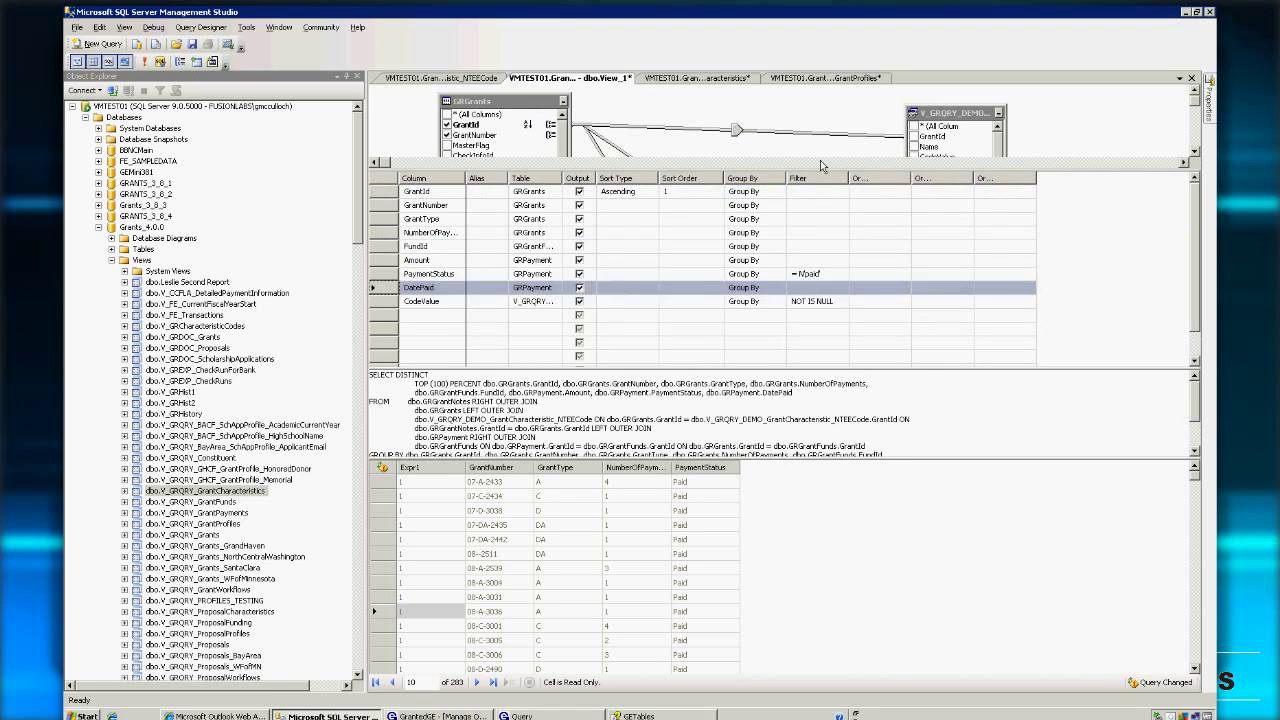
{"action": "key", "text": "ctrl+z"}
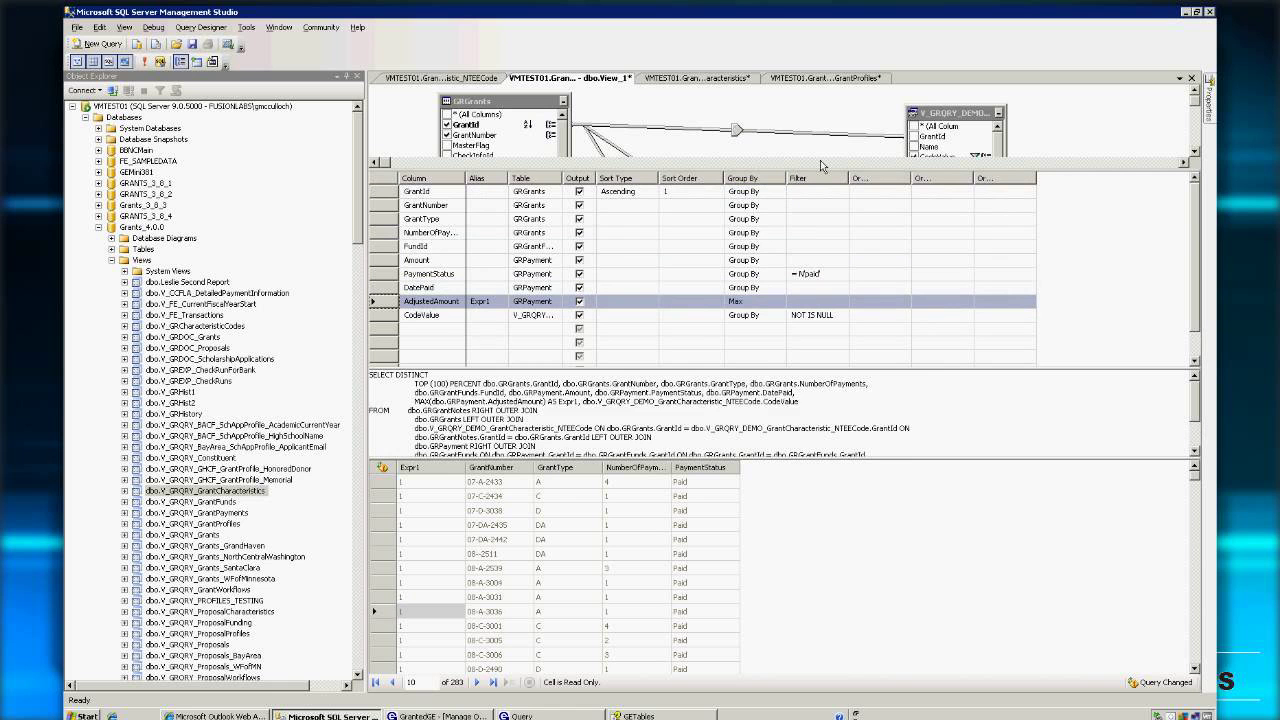
{"action": "key", "text": "ctrl+z"}
{"action": "key", "text": "ctrl+z"}
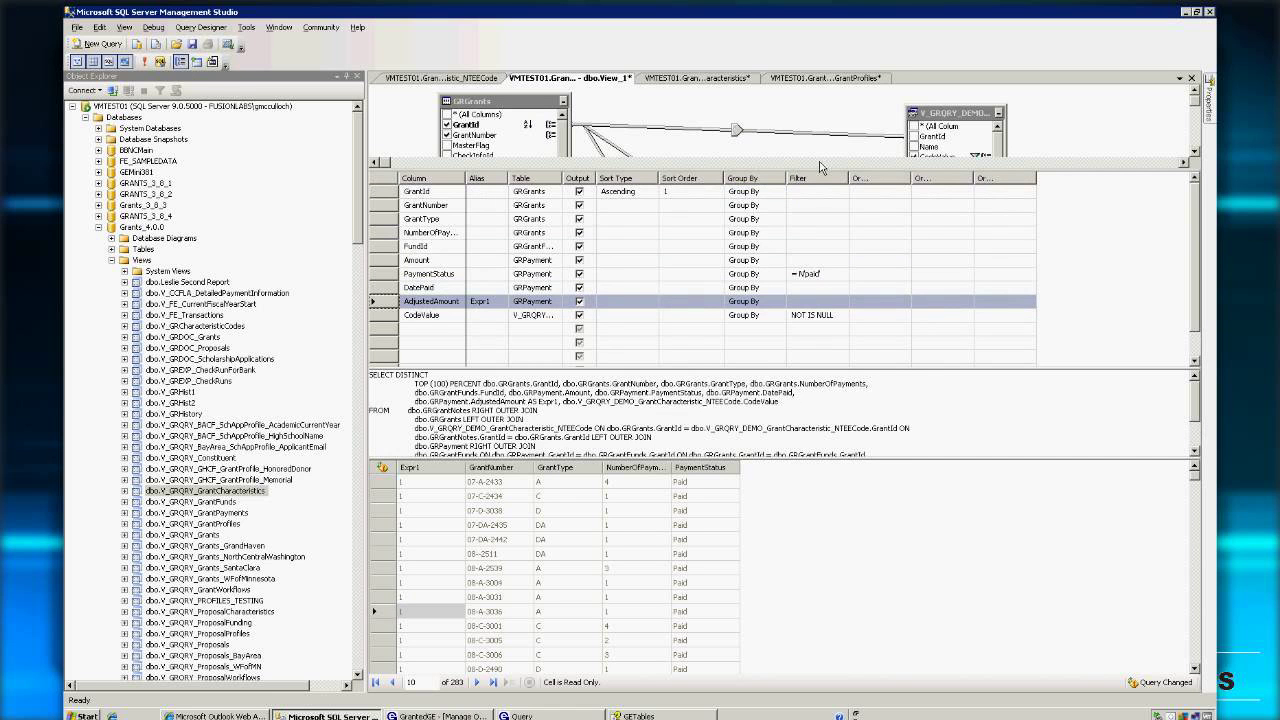
Remove Group By from the restored query and execute it
{"action": "left_click", "coordinate": [184, 64]}
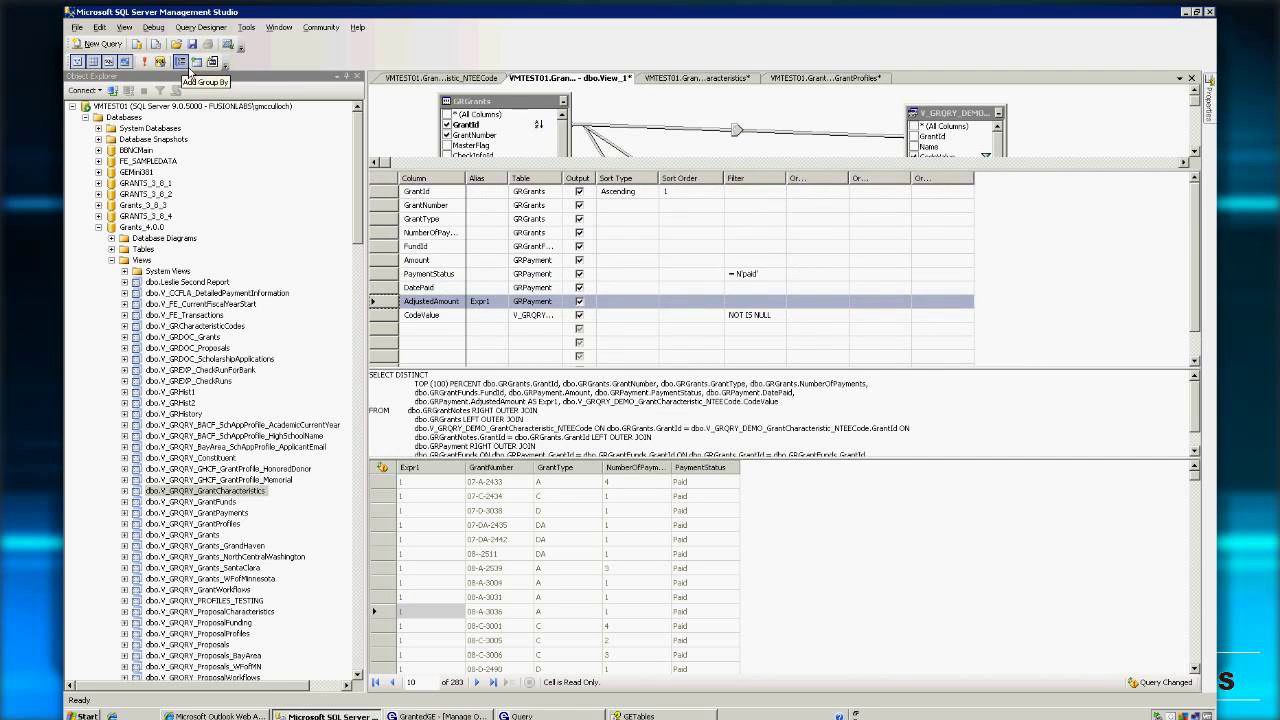
{"action": "right_click", "coordinate": [745, 120]}
{"action": "left_click", "coordinate": [752, 127]}
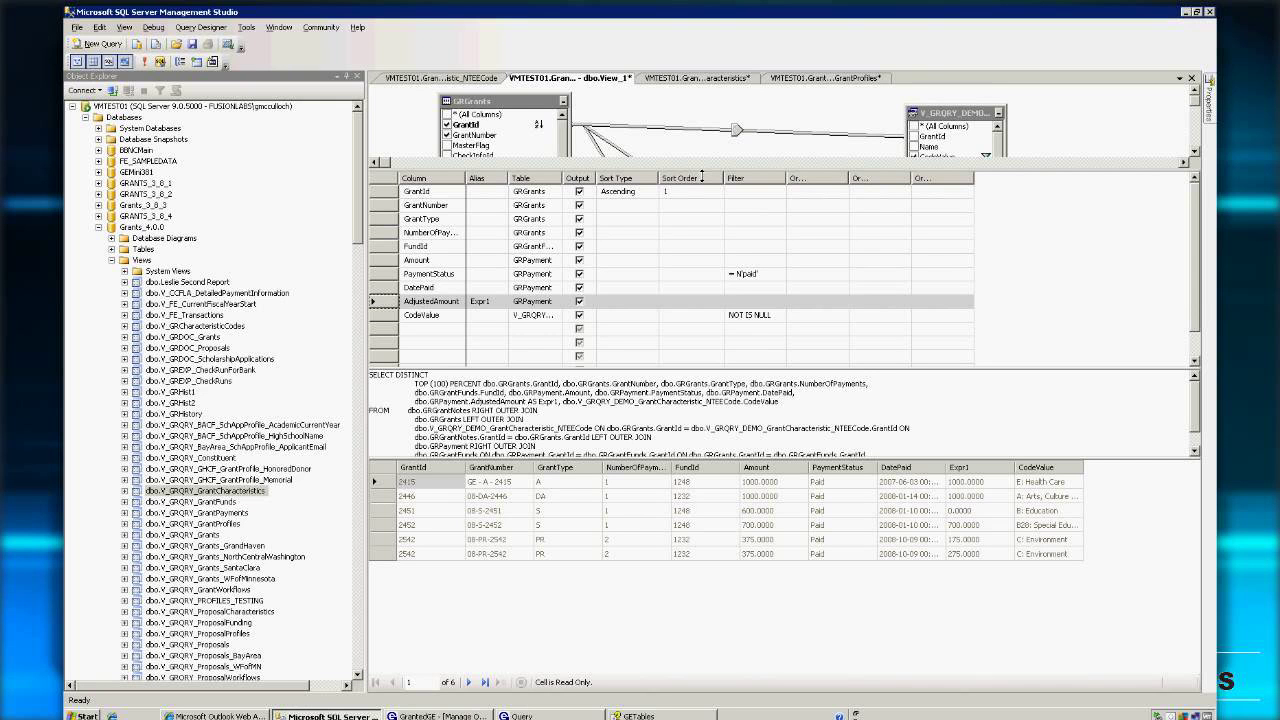
Copy the view's entire SQL statement
{"action": "left_click", "coordinate": [685, 429]}
{"action": "key", "text": "ctrl+a"}
{"action": "key", "text": "ctrl+c"}
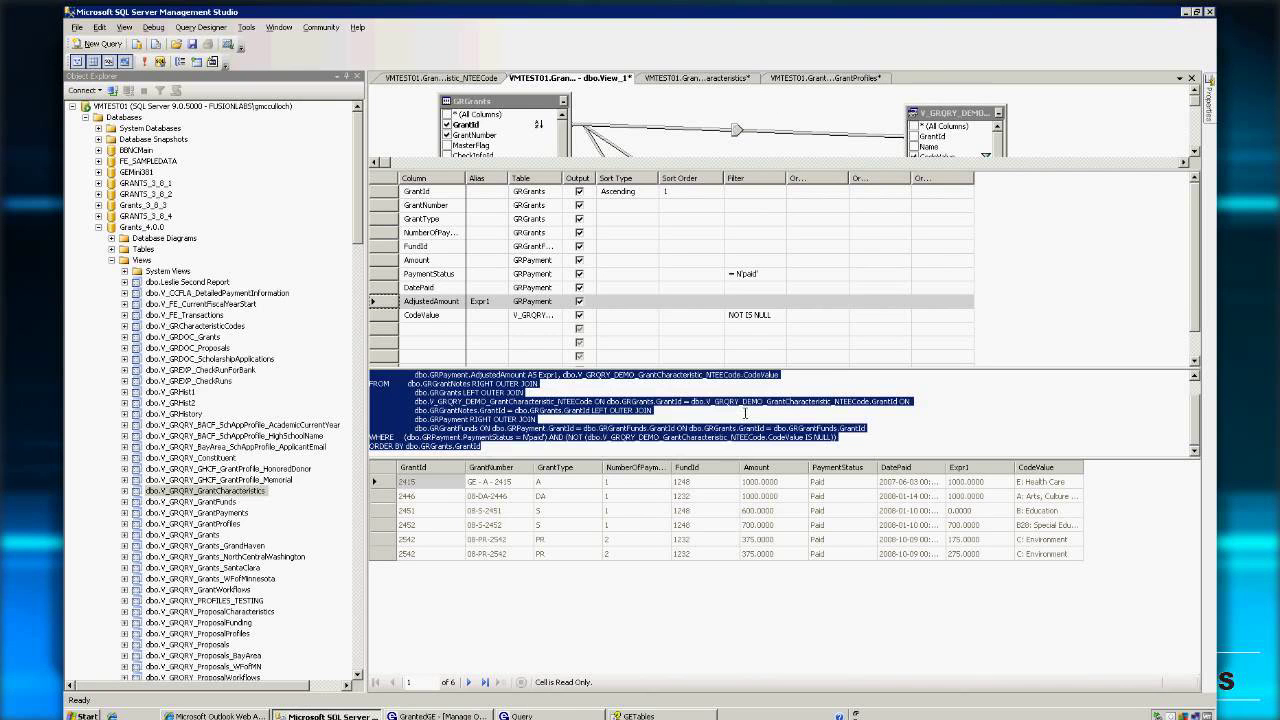
Switch to the Query window and convert the query to a custom one, keeping its focus on Grants
{"action": "key", "text": "alt+Tab"}
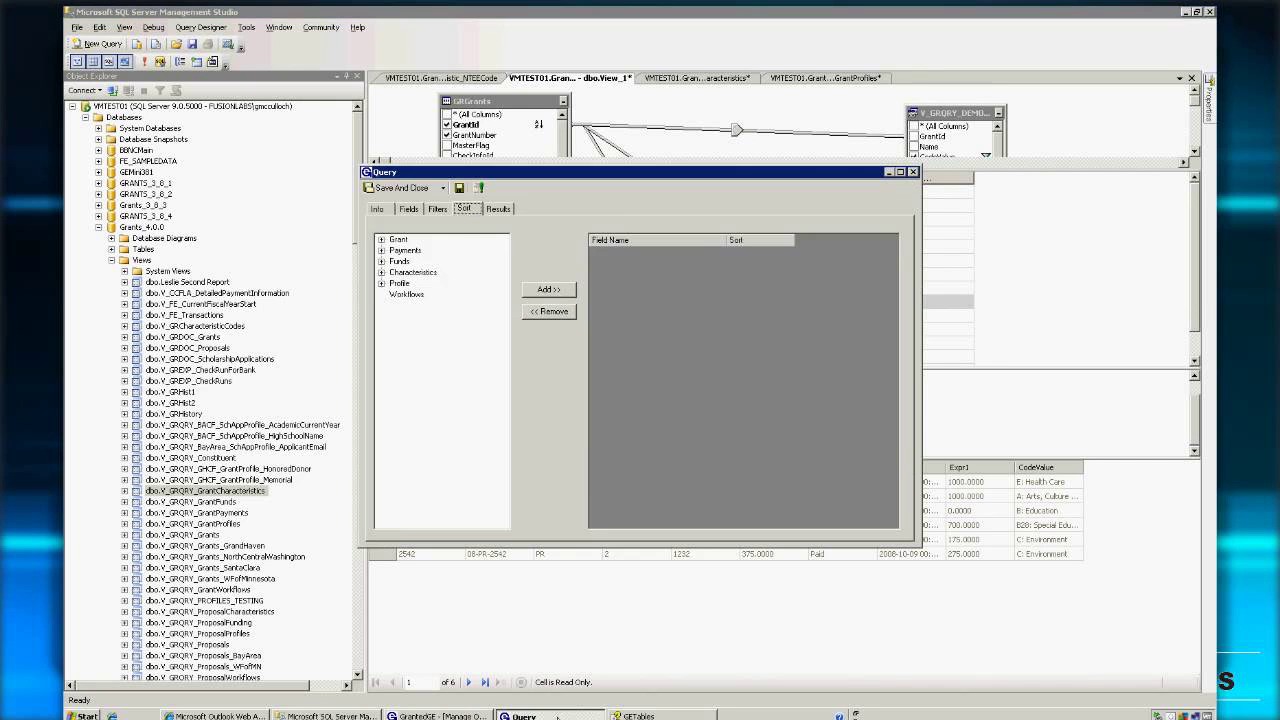
{"action": "left_click", "coordinate": [386, 212]}
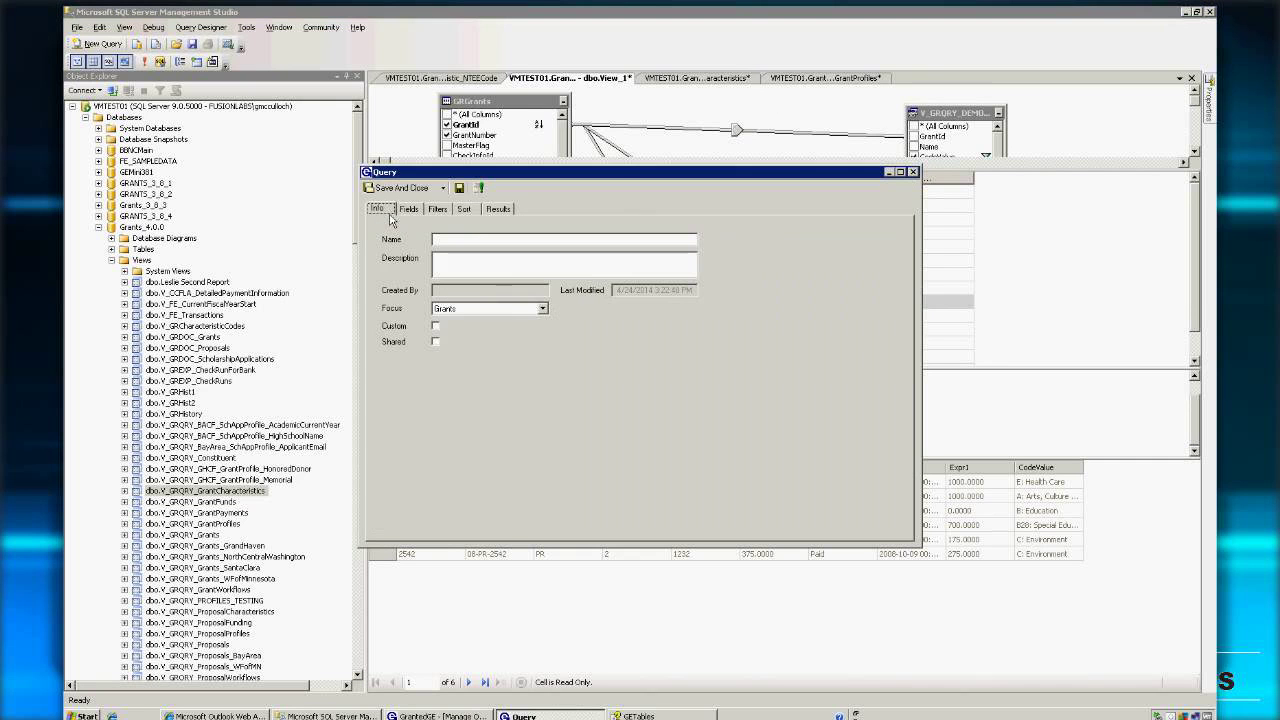
{"action": "left_click", "coordinate": [435, 325]}
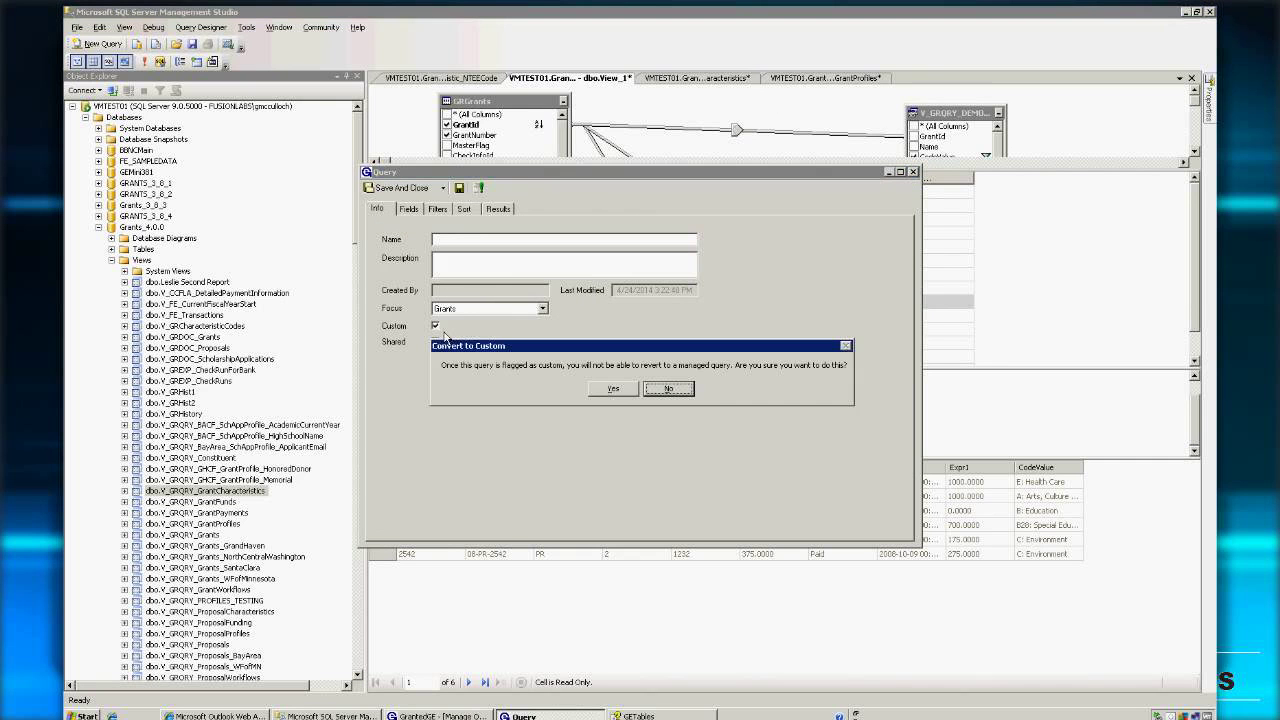
{"action": "left_click", "coordinate": [613, 388]}
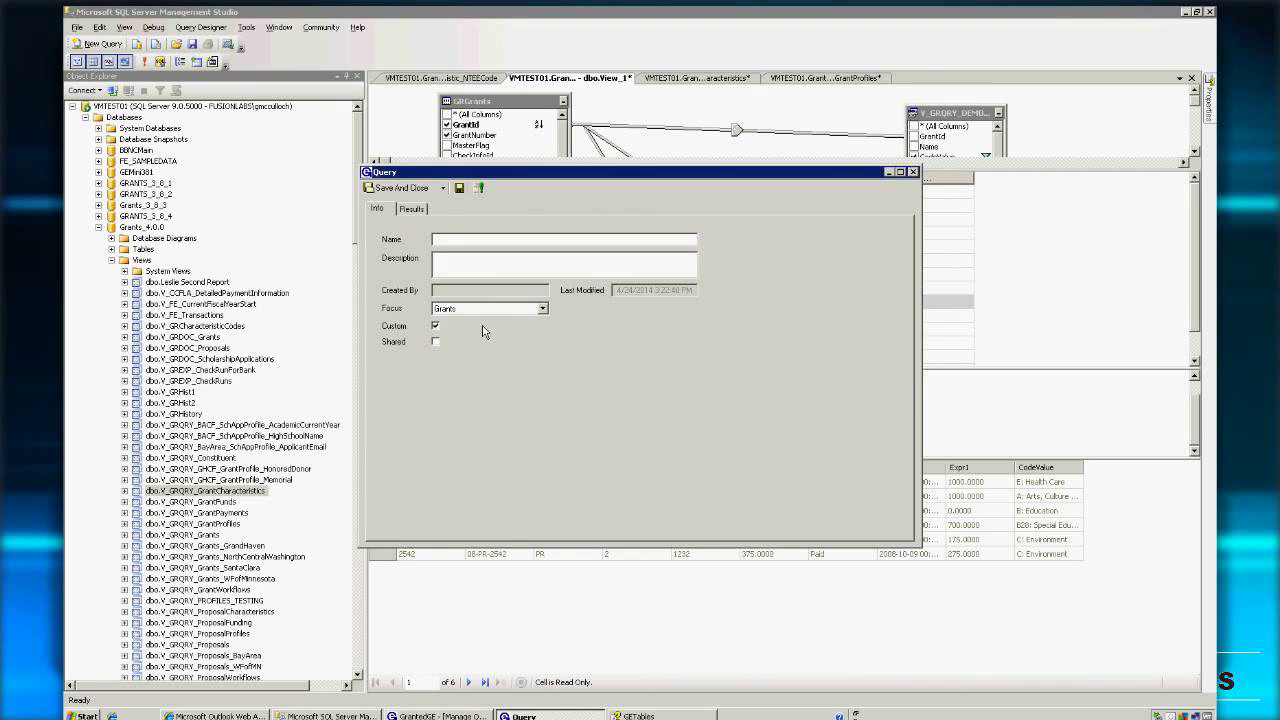
{"action": "left_click", "coordinate": [545, 312]}
{"action": "left_click", "coordinate": [547, 320]}
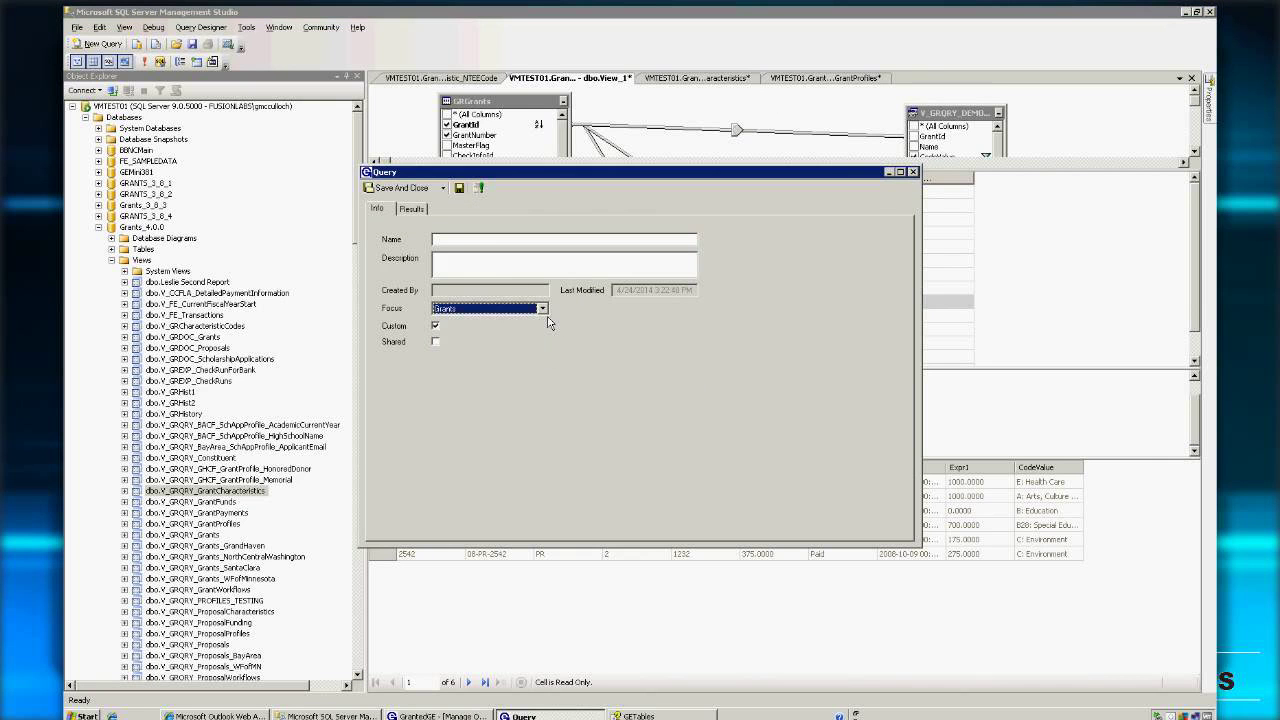
Replace the custom query's default SQL with the copied statement and run it
{"action": "left_click", "coordinate": [425, 213]}
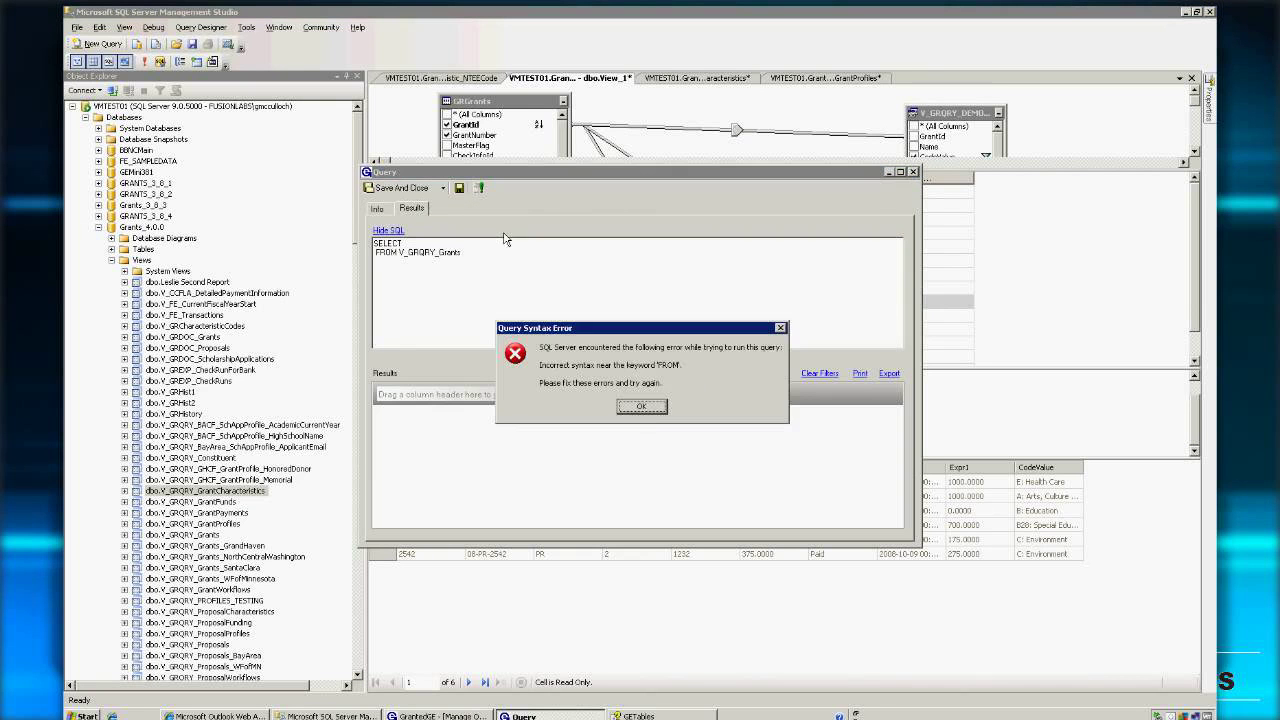
{"action": "left_click", "coordinate": [647, 409]}
{"action": "left_click", "coordinate": [486, 265]}
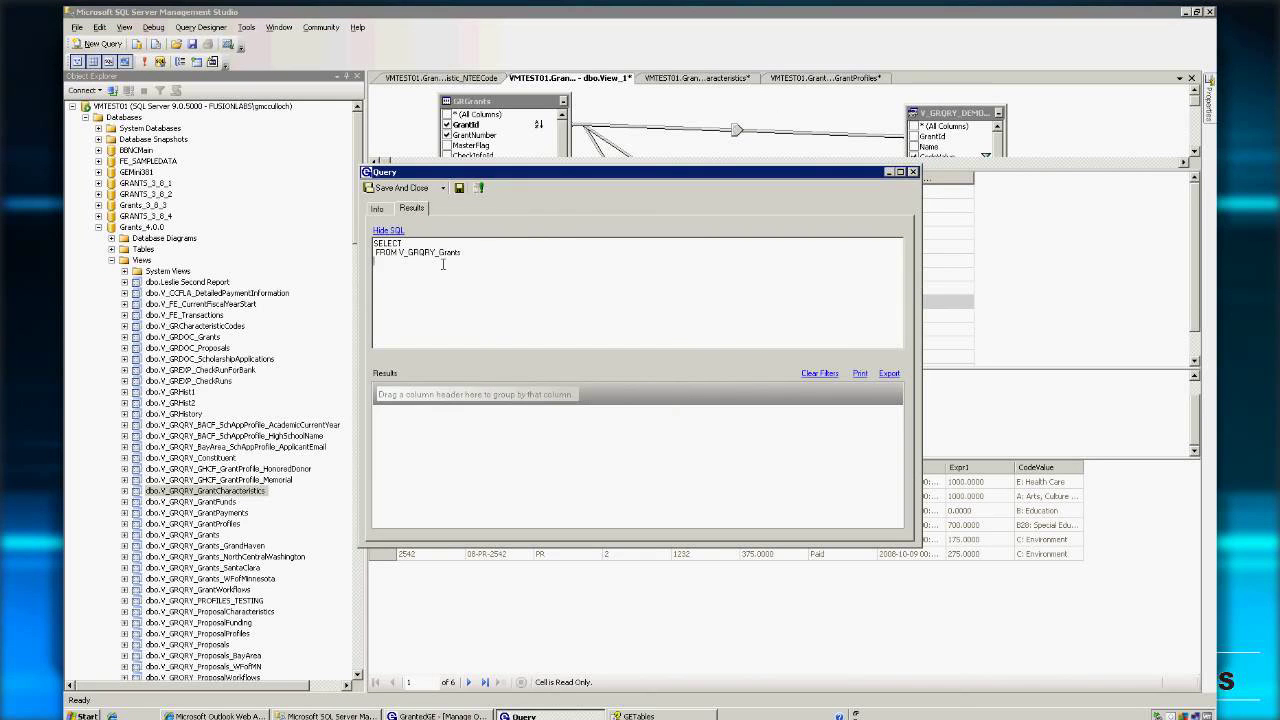
{"action": "key", "text": "ctrl+a"}
{"action": "key", "text": "ctrl+v"}
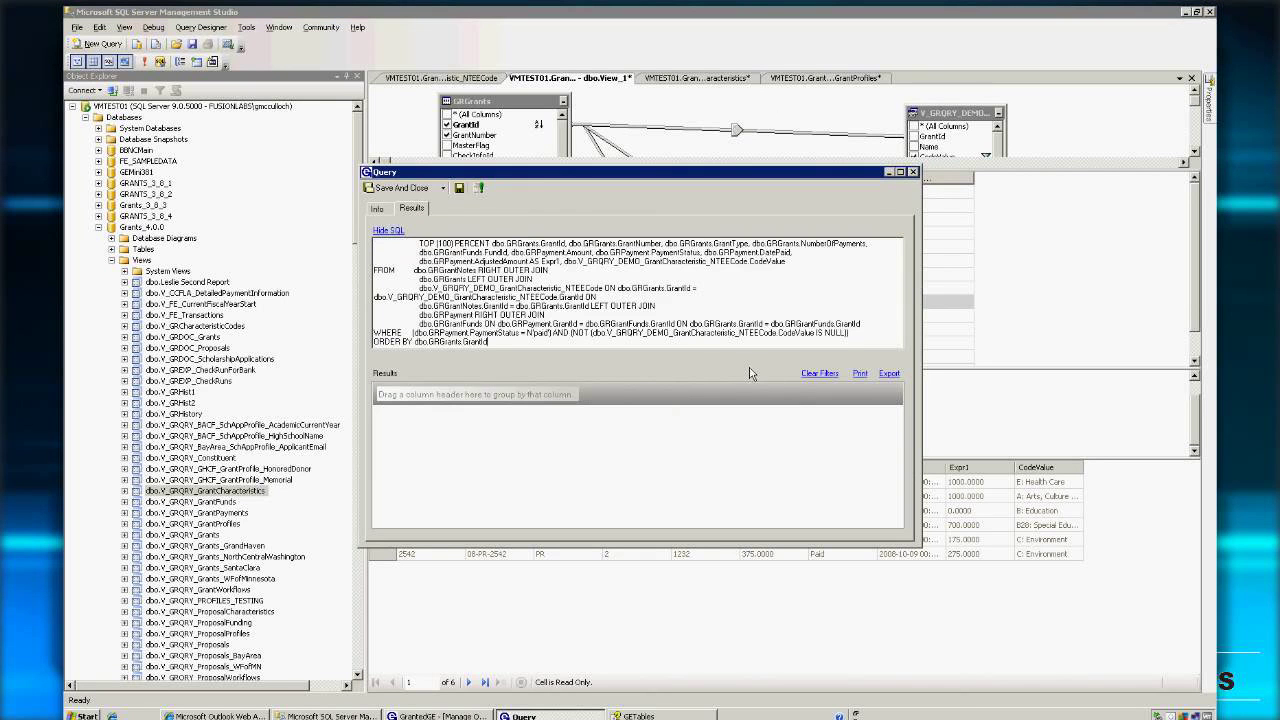
{"action": "left_click", "coordinate": [479, 188]}
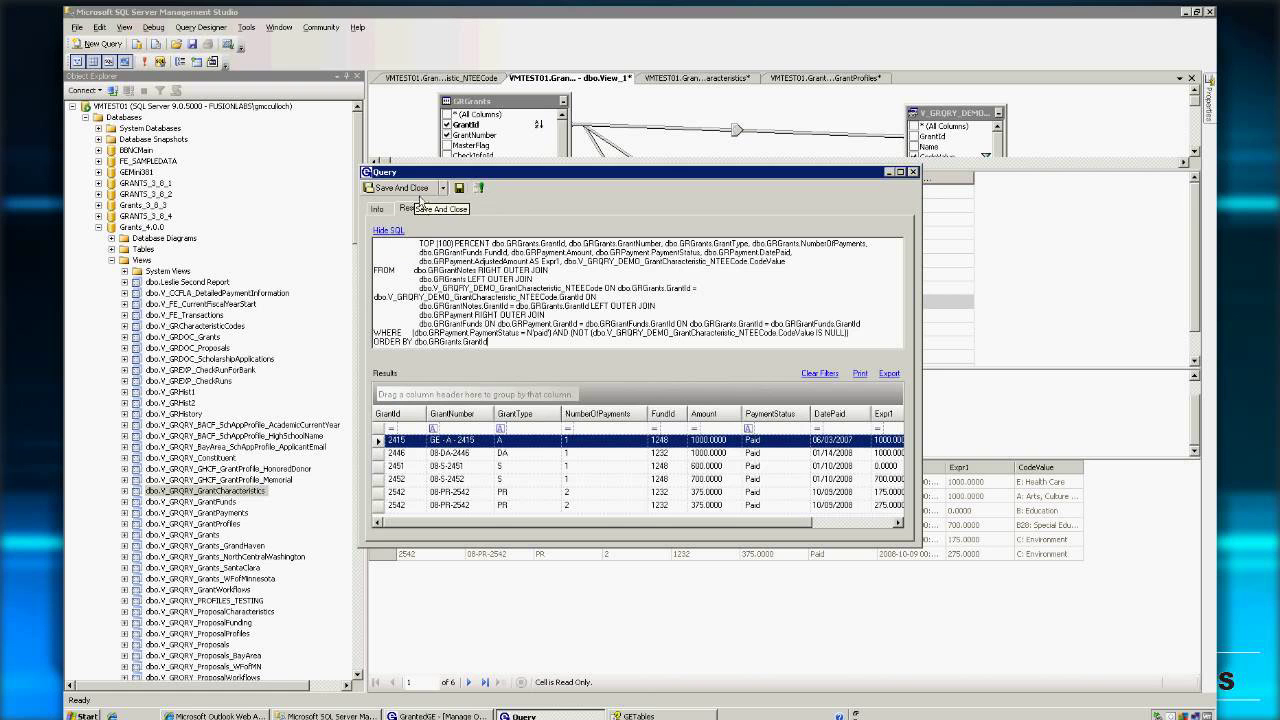
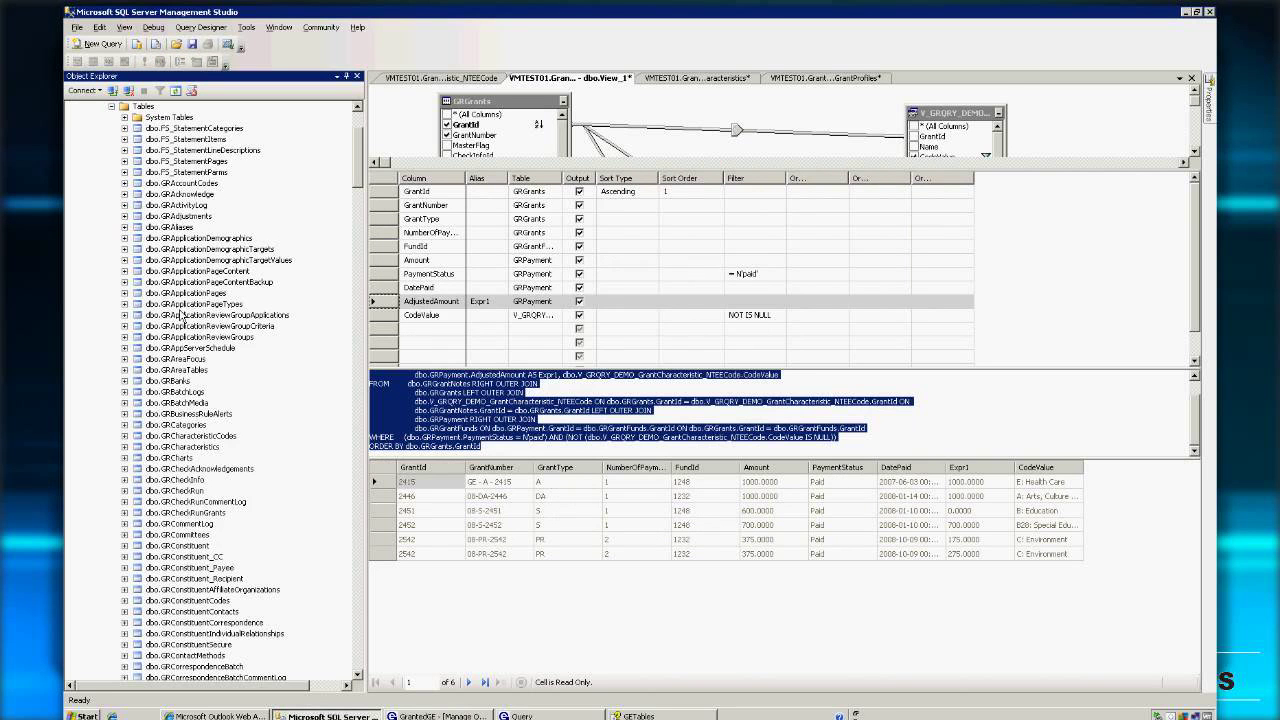
Review the view's SQL statement from its beginning and select the dbo.GRCharacteristicCodes table among the database tables
{"action": "left_click_drag", "start_coordinate": [1197, 420], "coordinate": [1204, 396]}
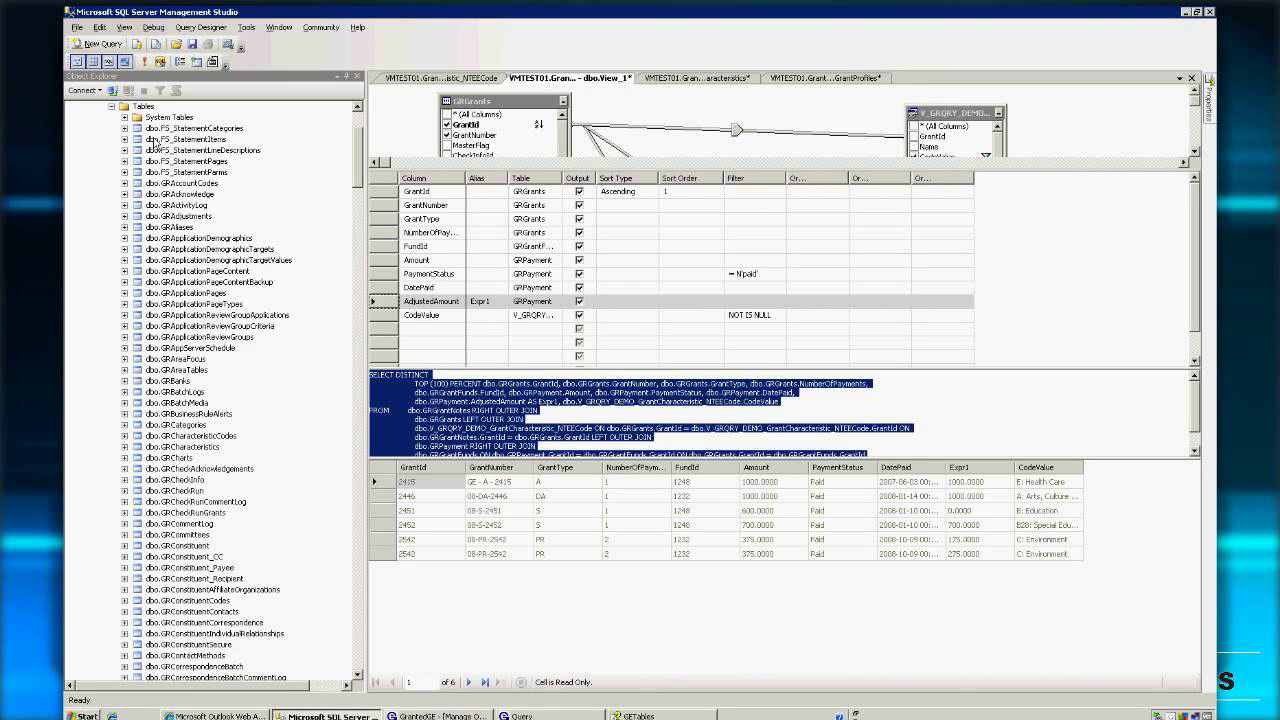
{"action": "left_click", "coordinate": [176, 438]}
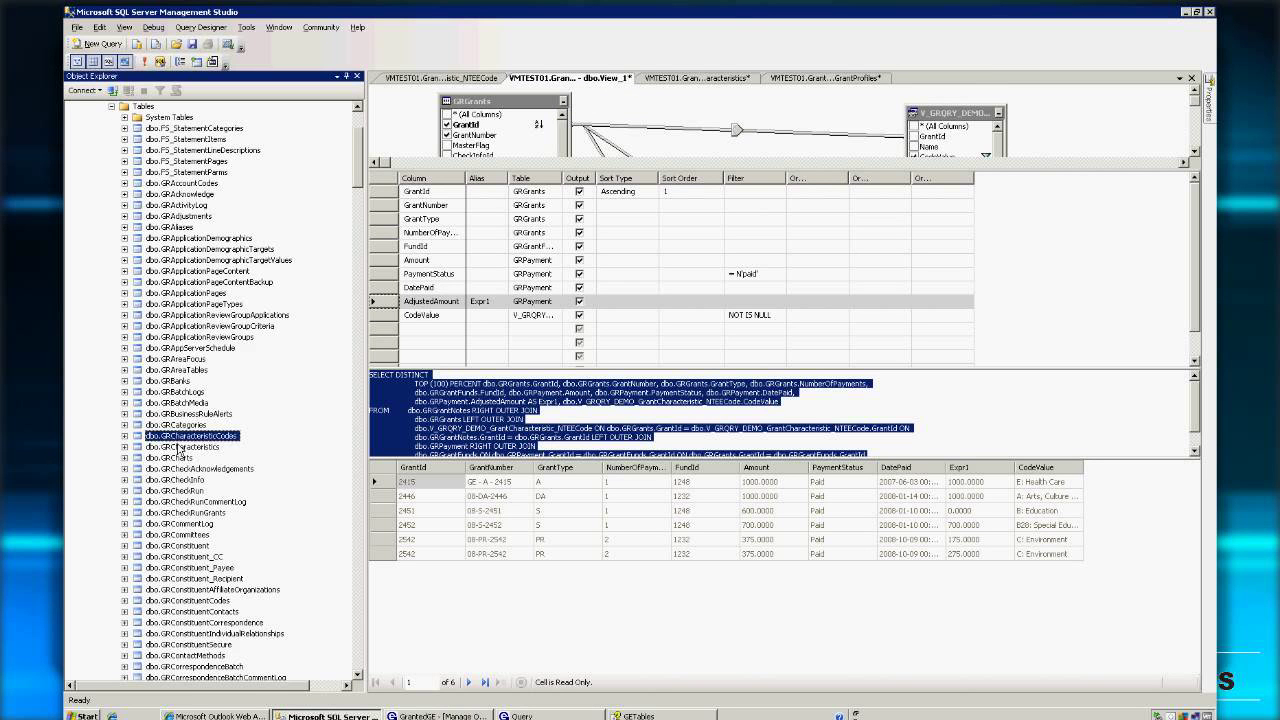
Open all rows of the dbo.GRCharacteristicCodes table for editing and examine the code values and characteristic IDs
{"action": "right_click", "coordinate": [186, 436]}
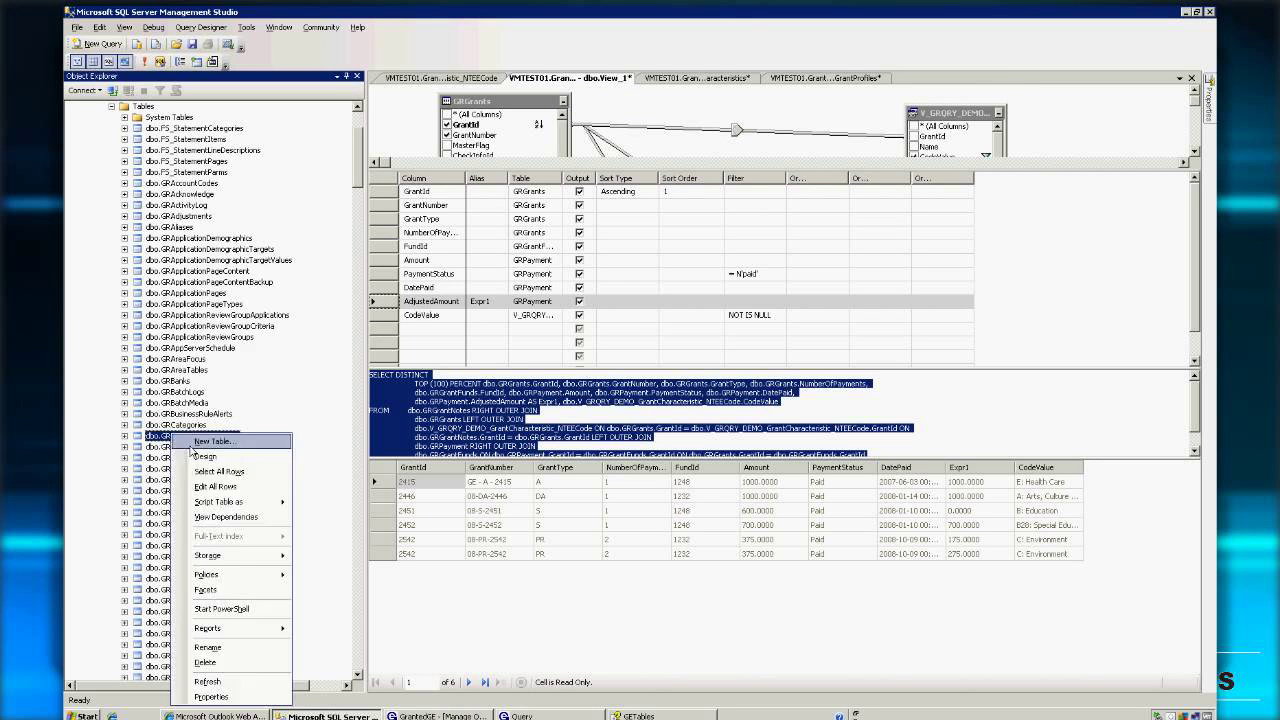
{"action": "left_click", "coordinate": [229, 488]}
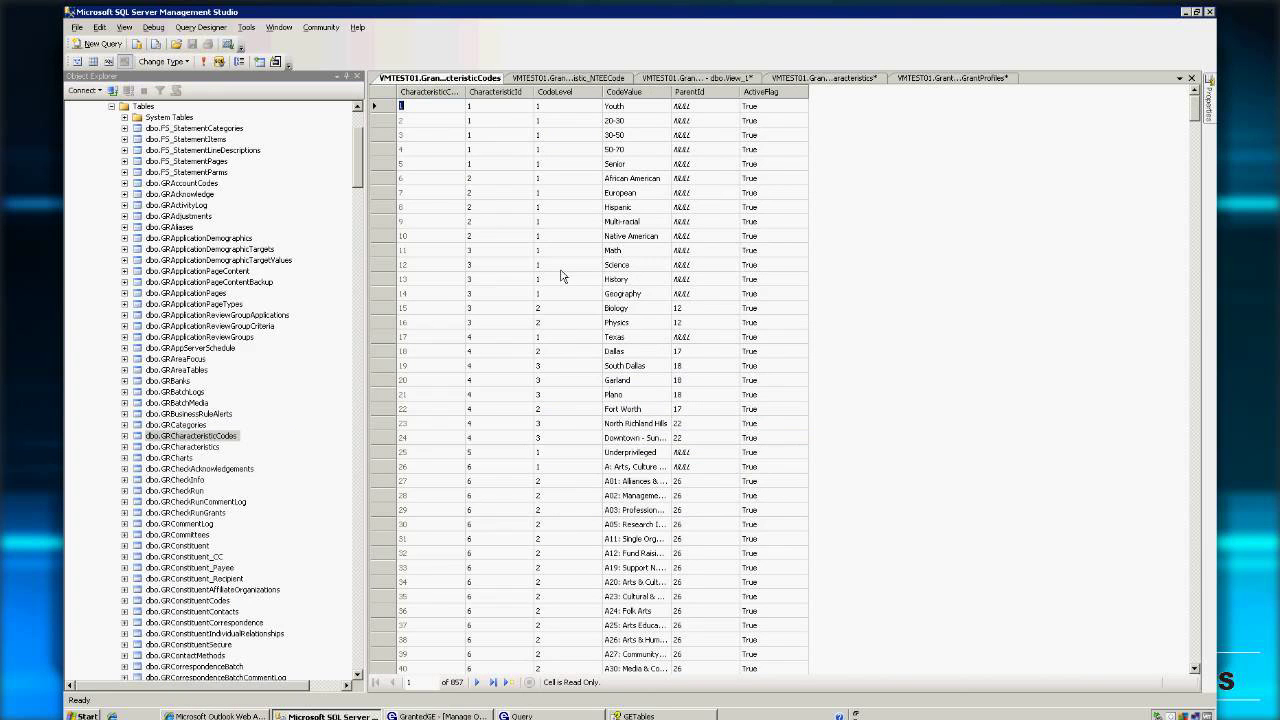
{"action": "left_click", "coordinate": [630, 250]}
{"action": "key", "text": "Tab"}
{"action": "left_click", "coordinate": [614, 337]}
{"action": "left_click", "coordinate": [520, 352]}
{"action": "left_click", "coordinate": [510, 223]}
{"action": "left_click", "coordinate": [507, 280]}
Collapse the Tables folder of the Grants_4.0.0 database and create a new view
{"action": "left_click_drag", "start_coordinate": [360, 162], "coordinate": [360, 152]}
{"action": "key", "text": "Left"}
{"action": "key", "text": "Left"}
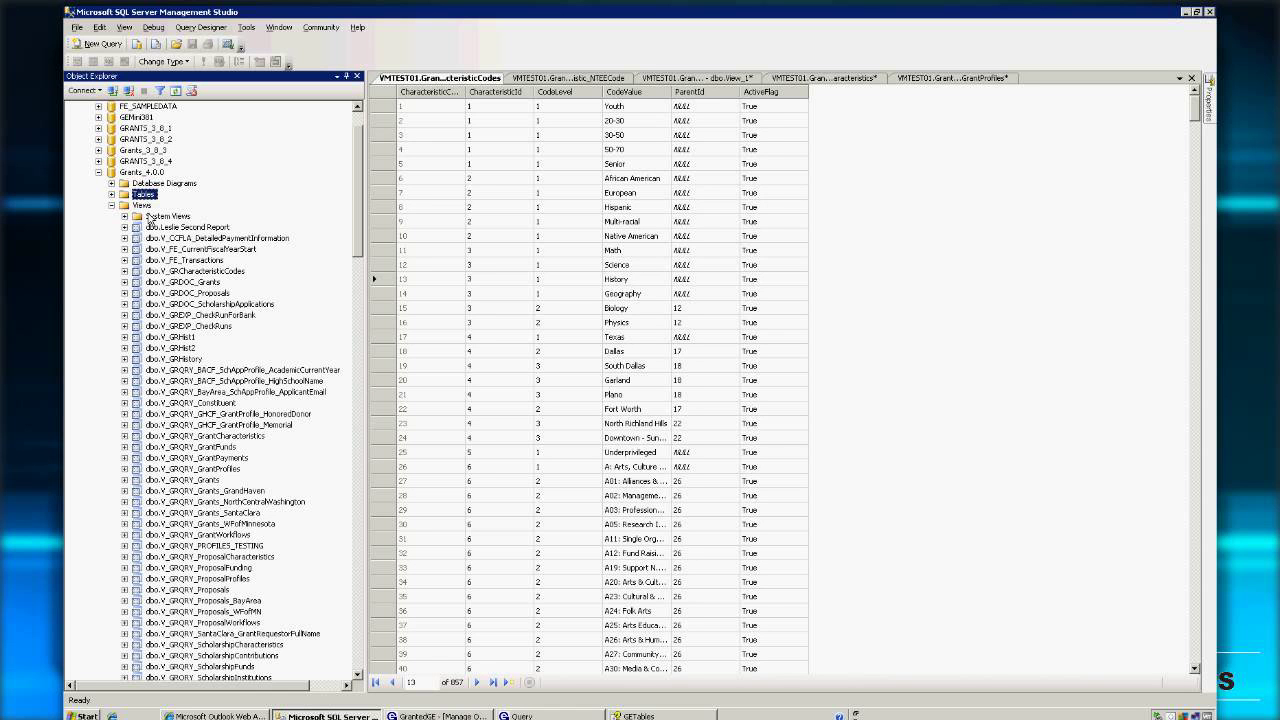
{"action": "left_click", "coordinate": [142, 205]}
{"action": "right_click", "coordinate": [142, 205]}
{"action": "left_click", "coordinate": [198, 218]}
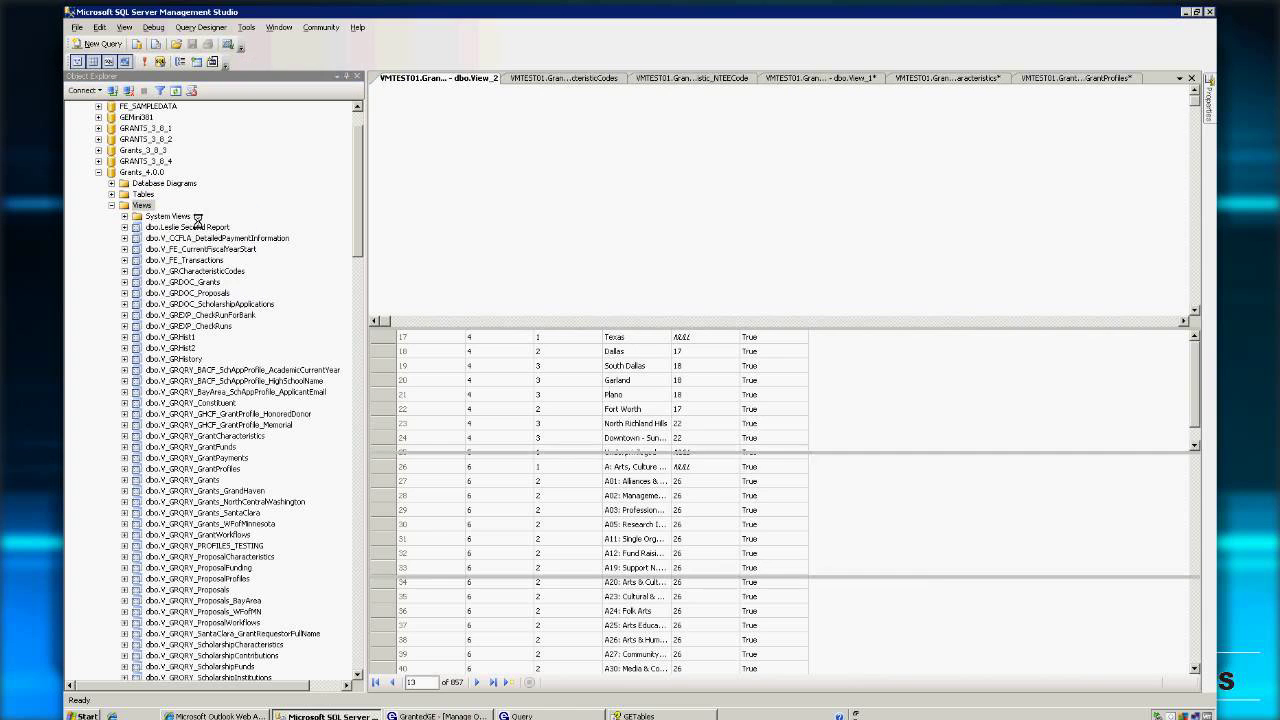
{"action": "scroll", "coordinate": [776, 393], "scroll_direction": "down", "scroll_amount": 3}
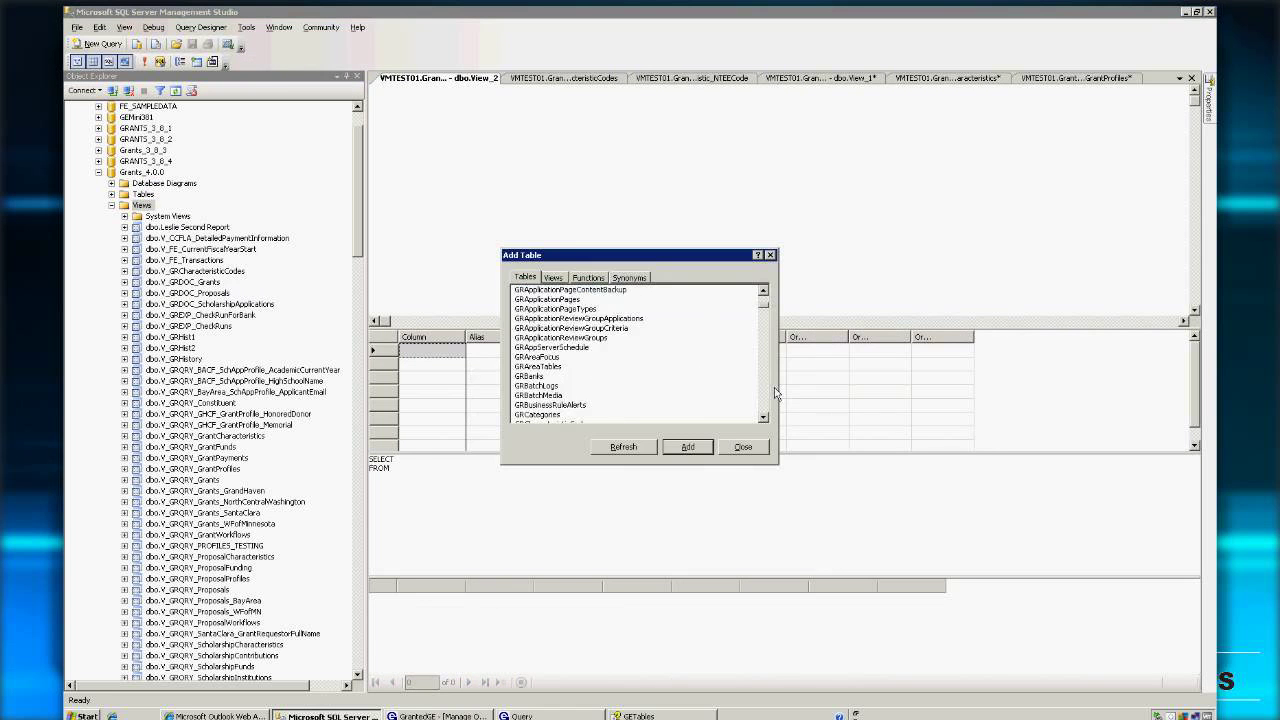
{"action": "scroll", "coordinate": [776, 393], "scroll_direction": "down", "scroll_amount": 5}
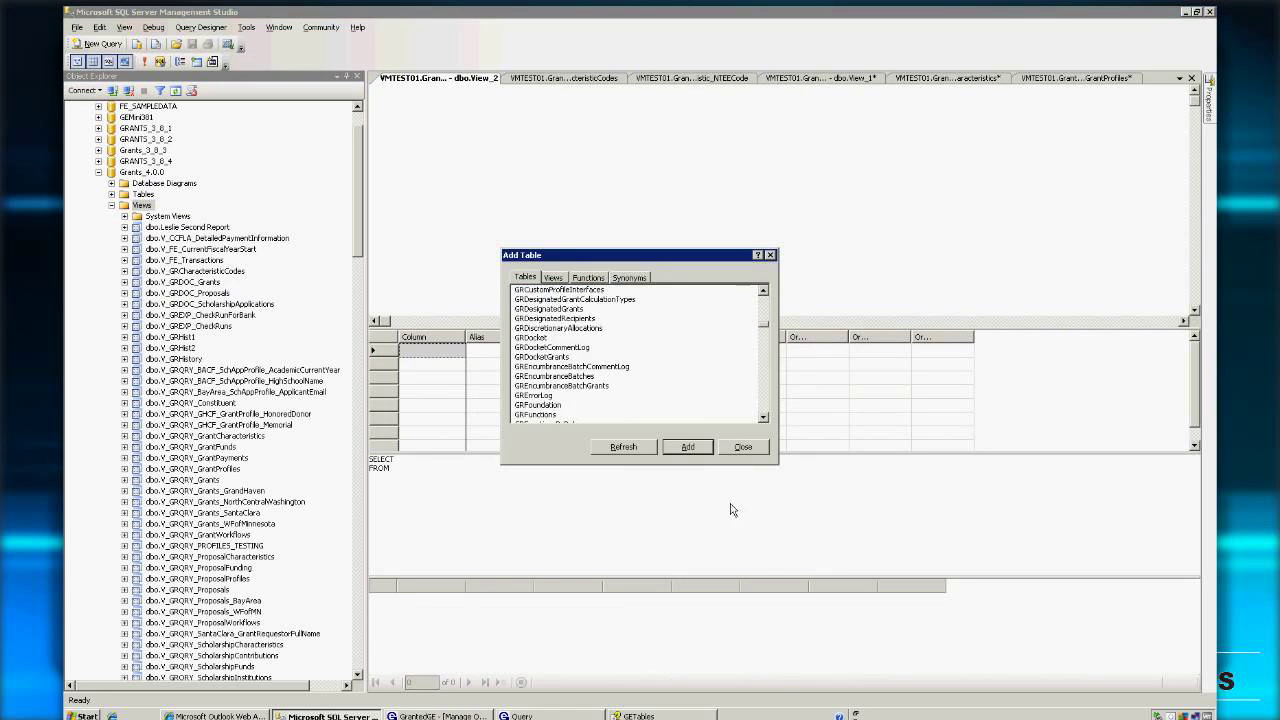
{"action": "left_click", "coordinate": [741, 447]}
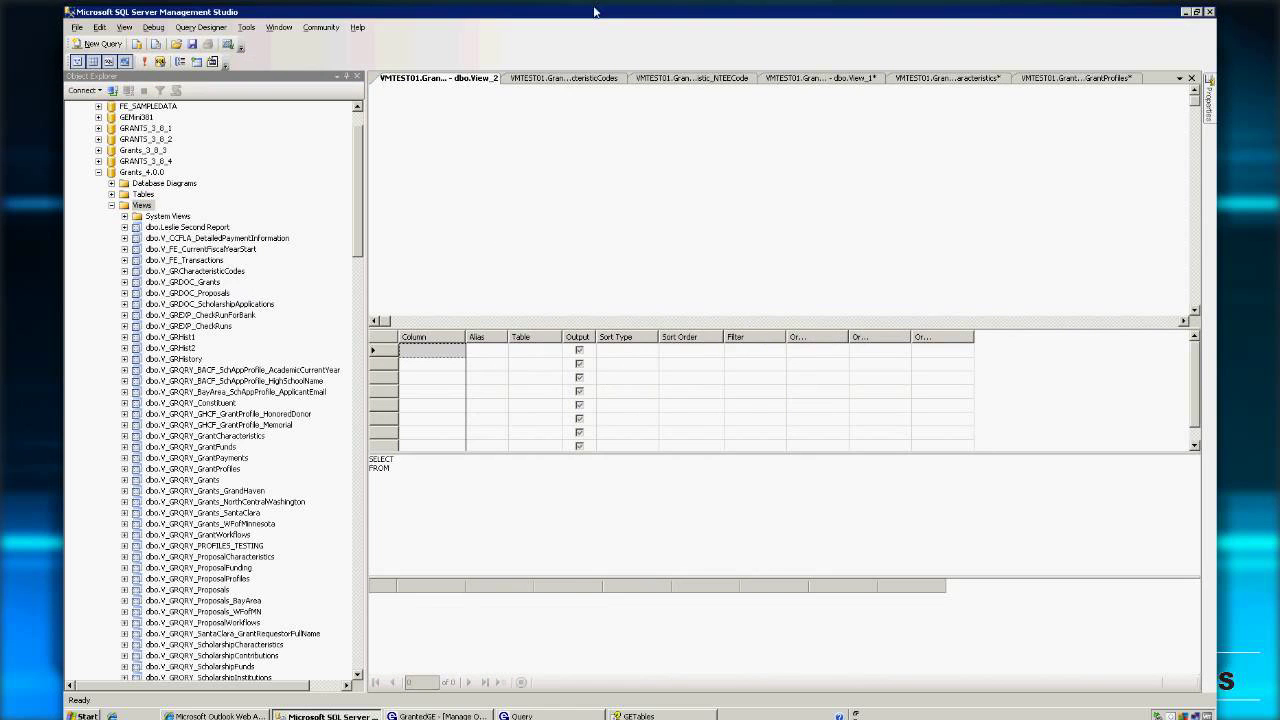
Add the GRGrants table to the new view's diagram
{"action": "right_click", "coordinate": [542, 174]}
{"action": "left_click", "coordinate": [596, 215]}
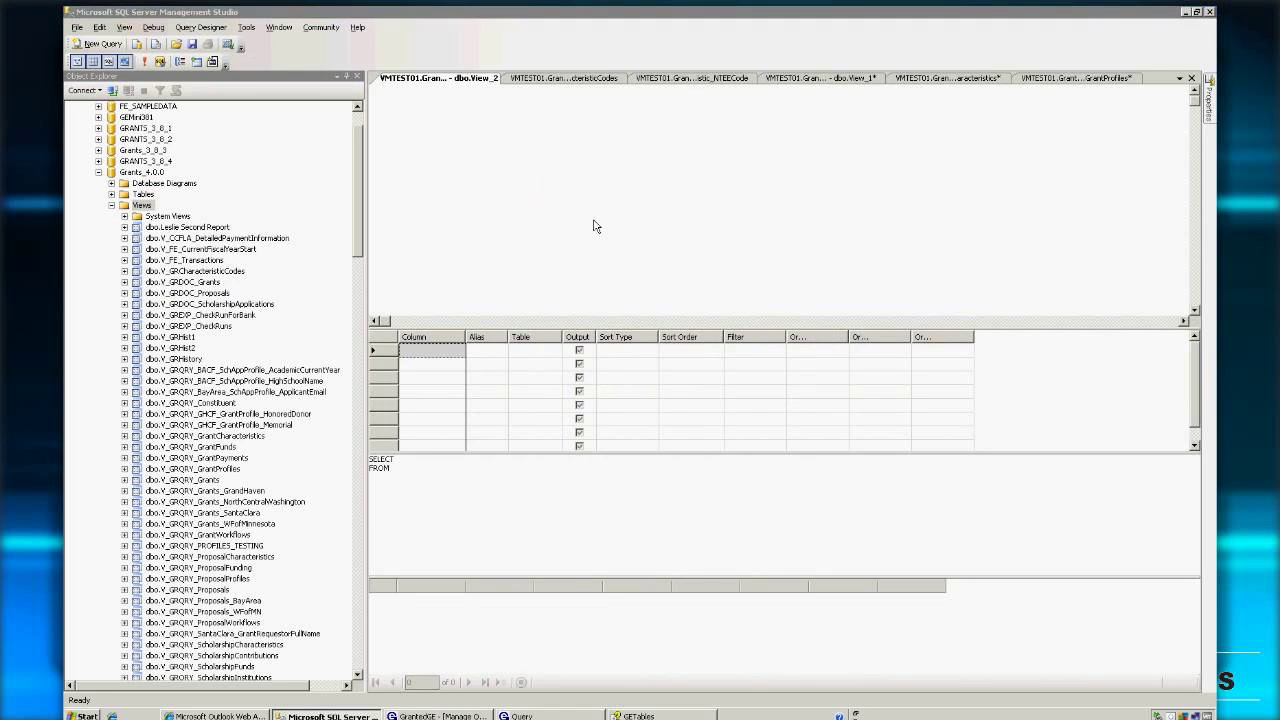
{"action": "left_click", "coordinate": [769, 403]}
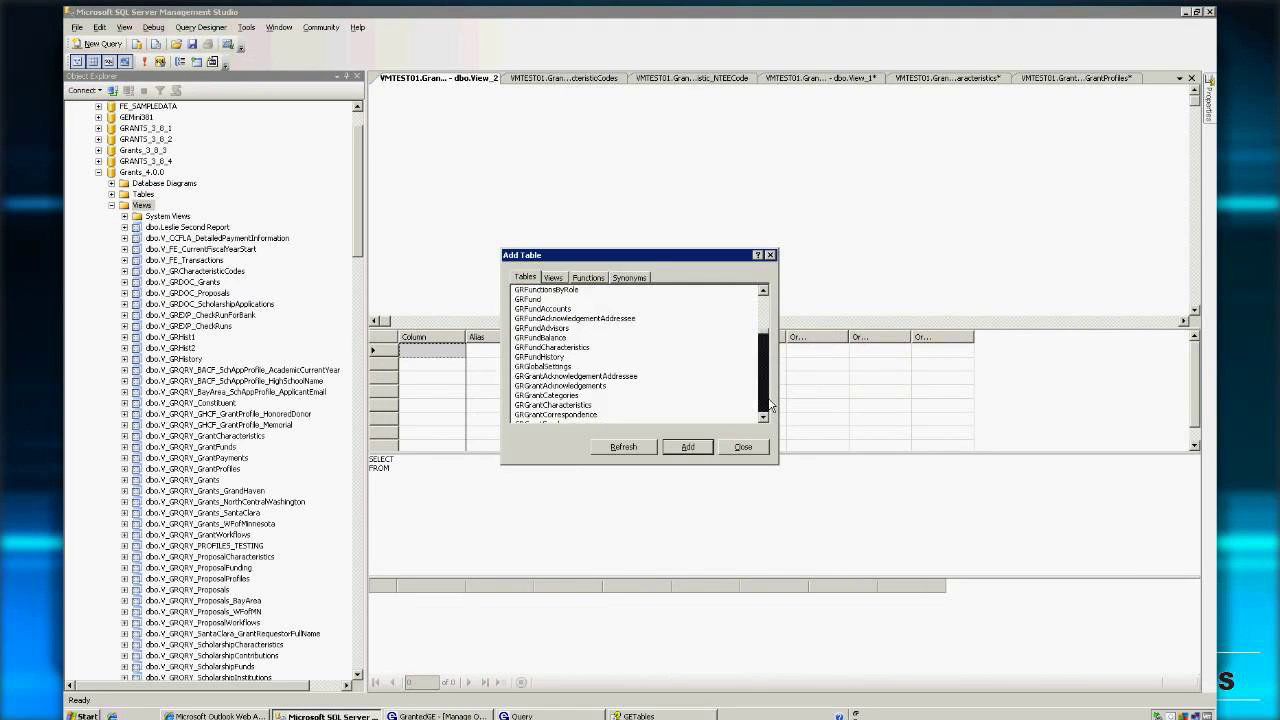
{"action": "left_click", "coordinate": [771, 404]}
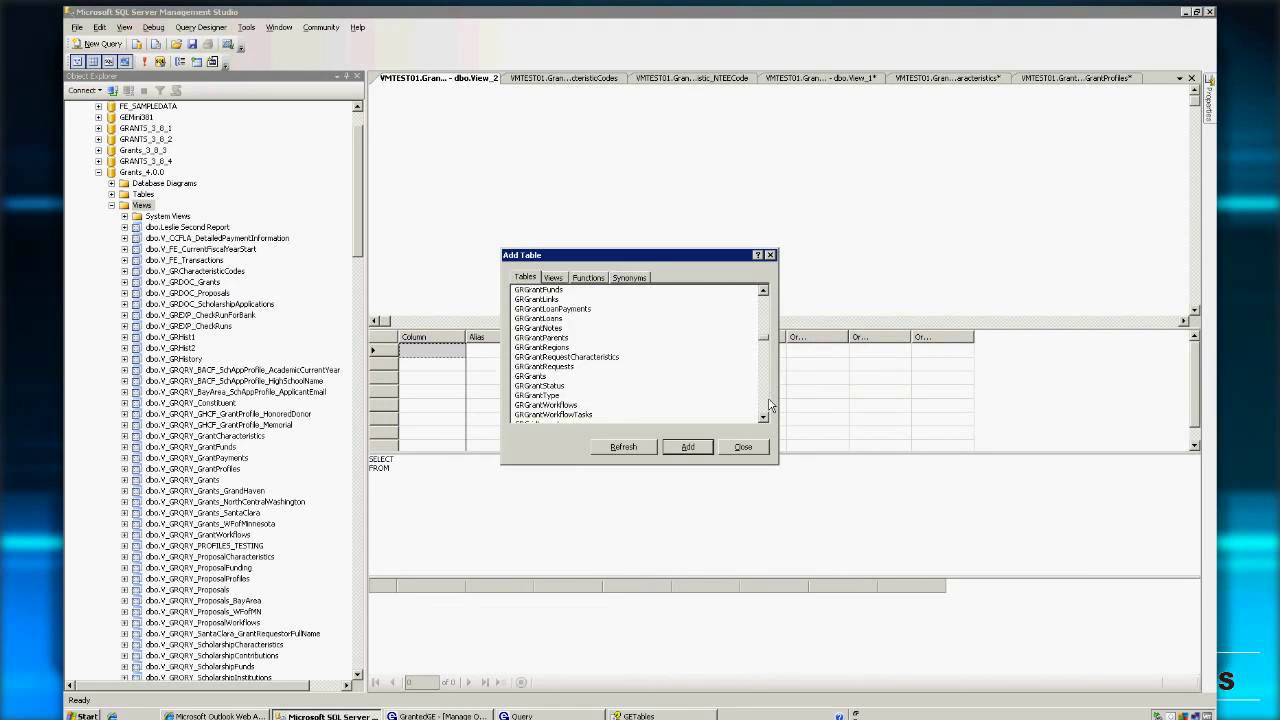
{"action": "double_click", "coordinate": [548, 378]}
{"action": "key", "text": "Escape"}
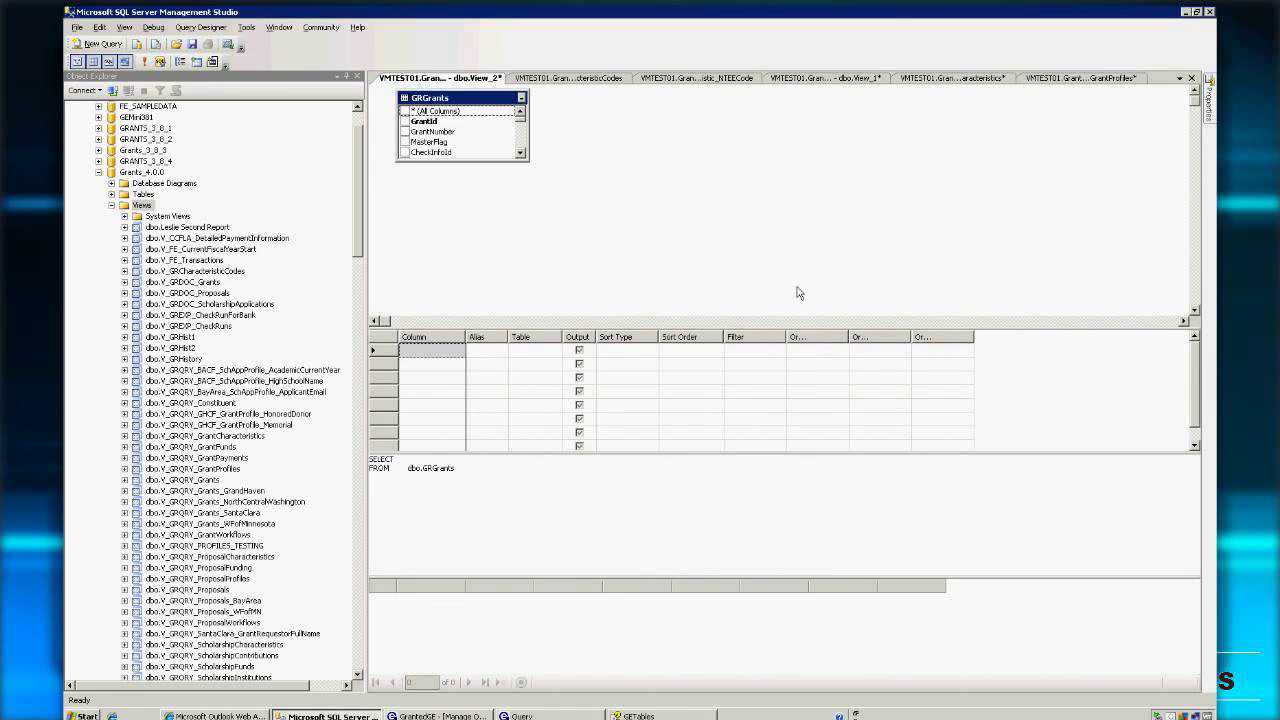
Try to execute the view's query on GRGrants with no columns selected
{"action": "right_click", "coordinate": [665, 169]}
{"action": "left_click", "coordinate": [738, 173]}
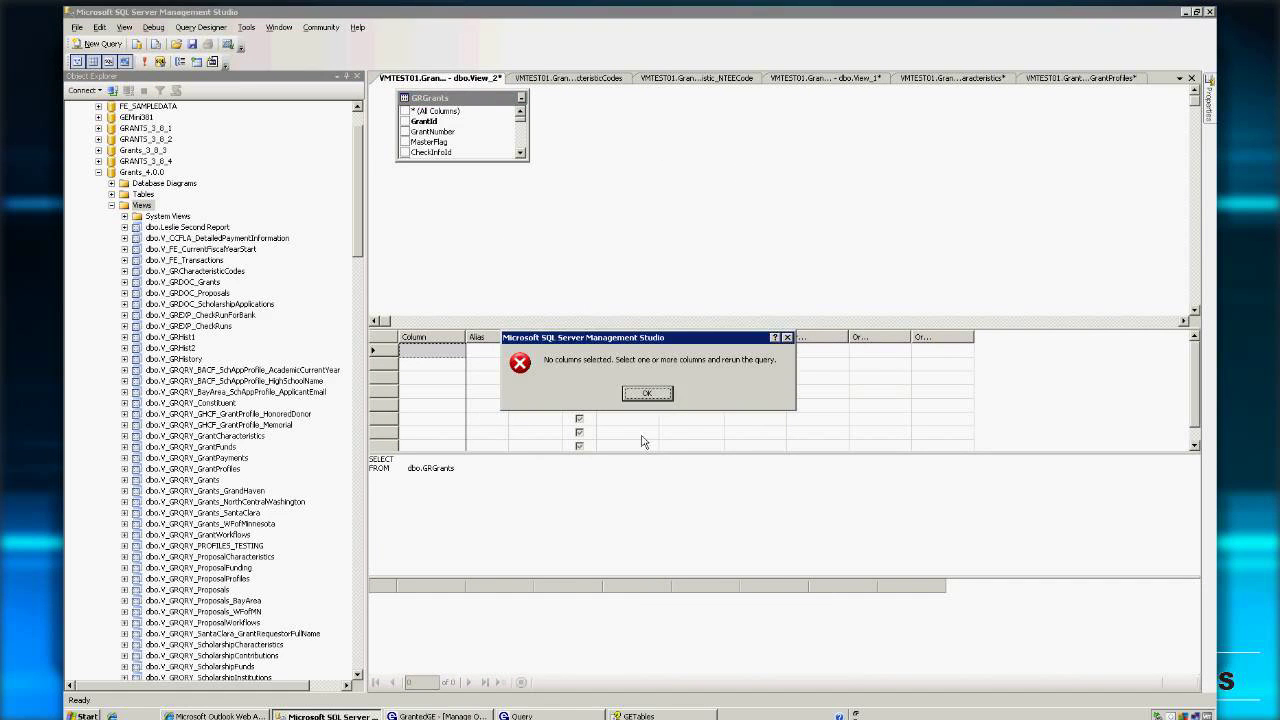
{"action": "left_click", "coordinate": [647, 393]}
Include the GrantId, GrantNumber, MasterFlag, CheckInfoId, ContactMethod and RequestorId columns of GRGrants in the view's output
{"action": "left_click", "coordinate": [405, 121]}
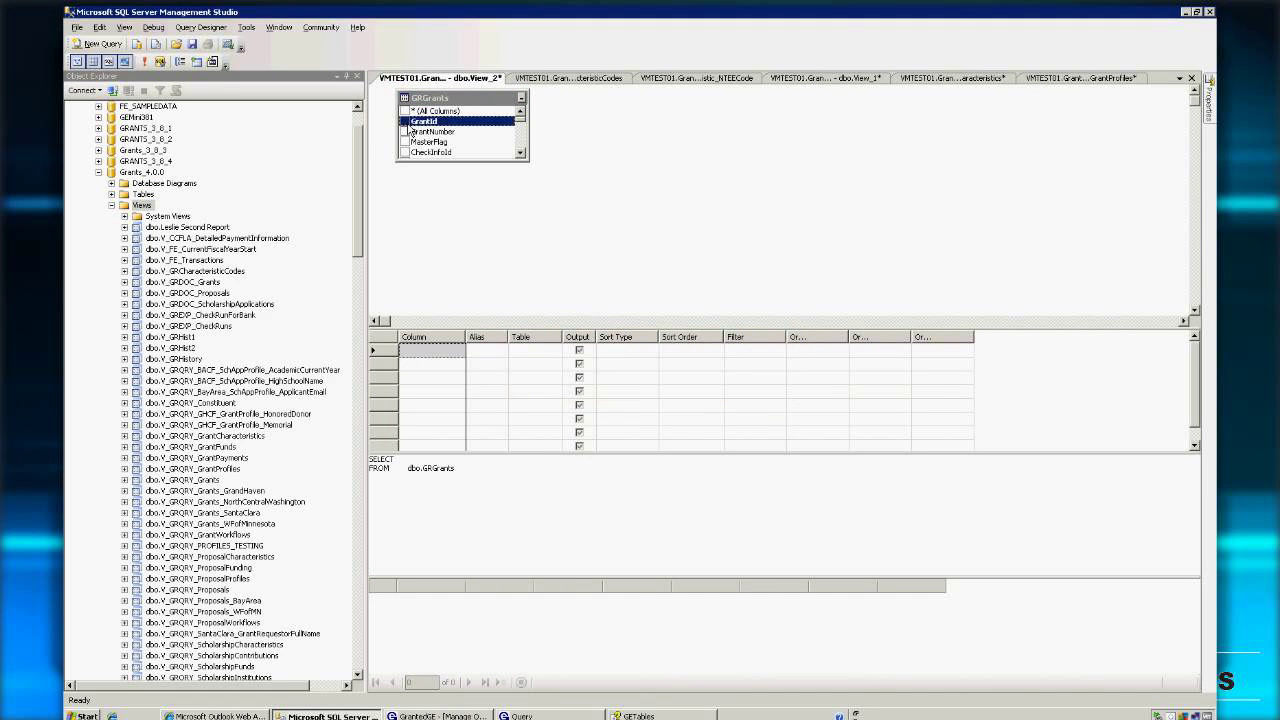
{"action": "left_click", "coordinate": [405, 131]}
{"action": "left_click", "coordinate": [405, 142]}
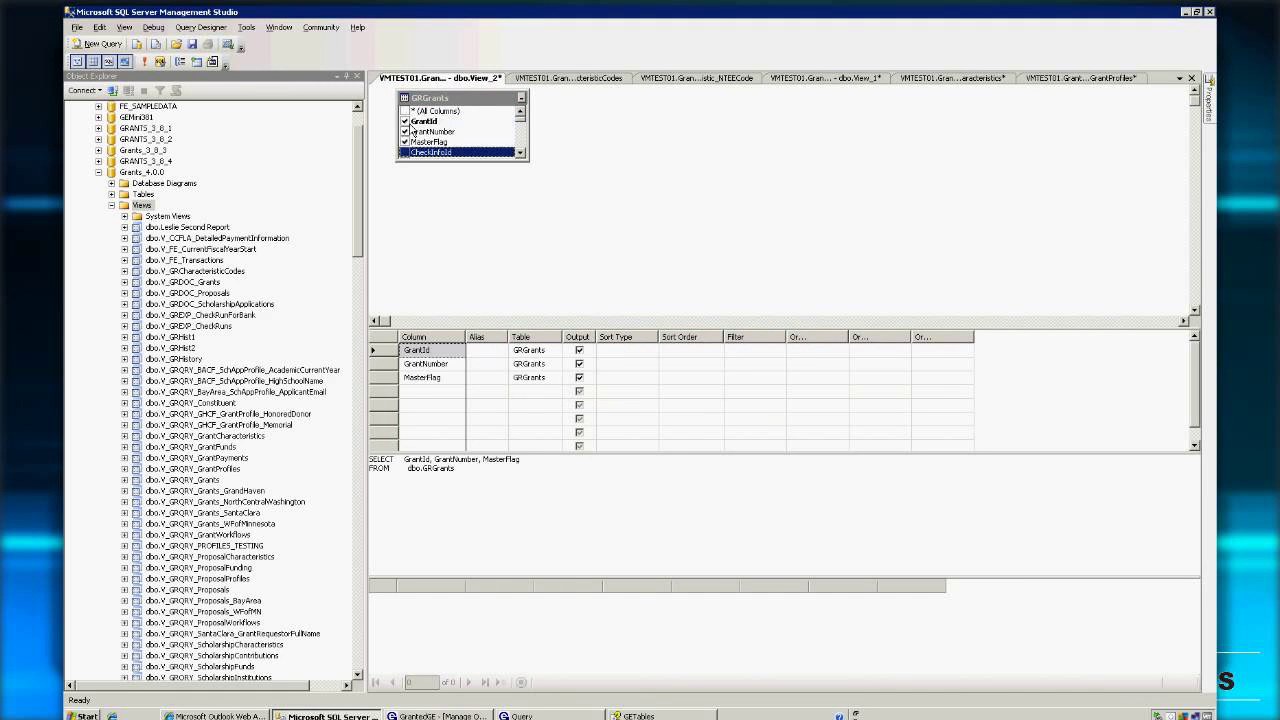
{"action": "left_click", "coordinate": [405, 152]}
{"action": "left_click", "coordinate": [405, 152]}
{"action": "left_click", "coordinate": [405, 152]}
Execute the view's query and enlarge the results area
{"action": "right_click", "coordinate": [636, 149]}
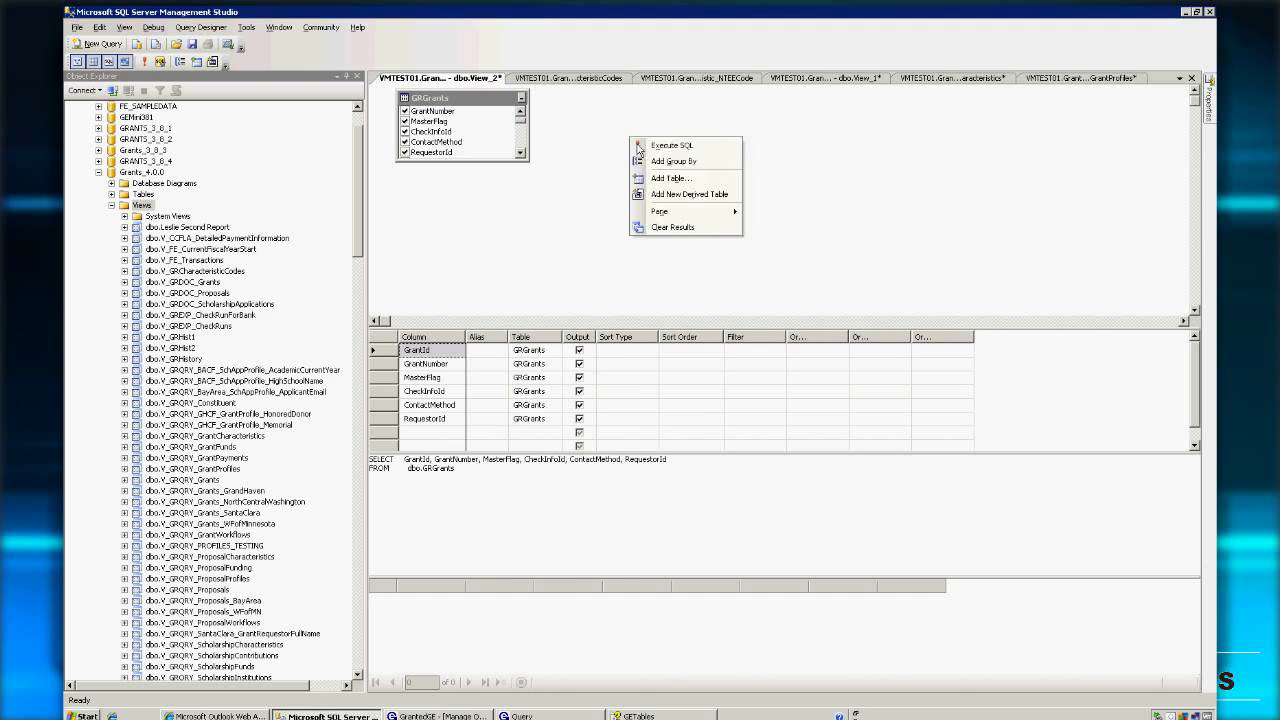
{"action": "left_click", "coordinate": [648, 147]}
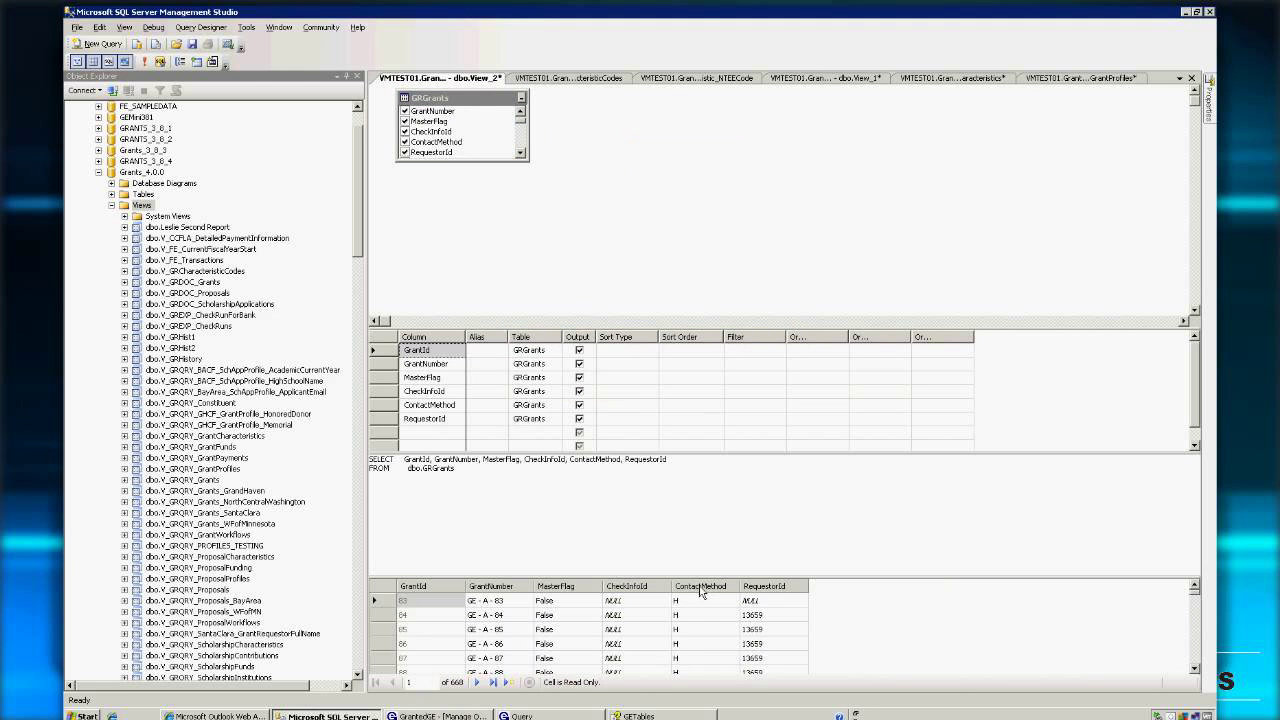
{"action": "left_click_drag", "start_coordinate": [703, 577], "coordinate": [712, 447]}
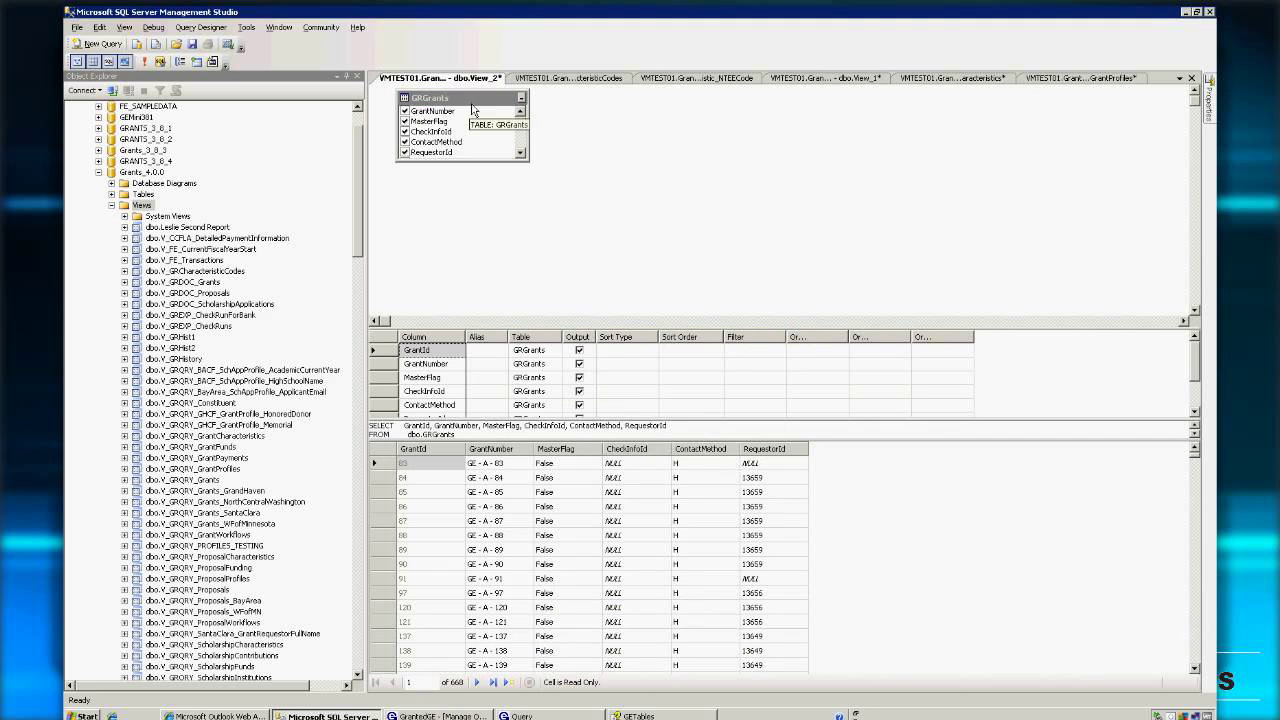
Examine the GrantNumber, MasterFlag, CheckInfoId and ContactMethod values in the view's results
{"action": "left_click", "coordinate": [486, 535]}
{"action": "left_click", "coordinate": [486, 594]}
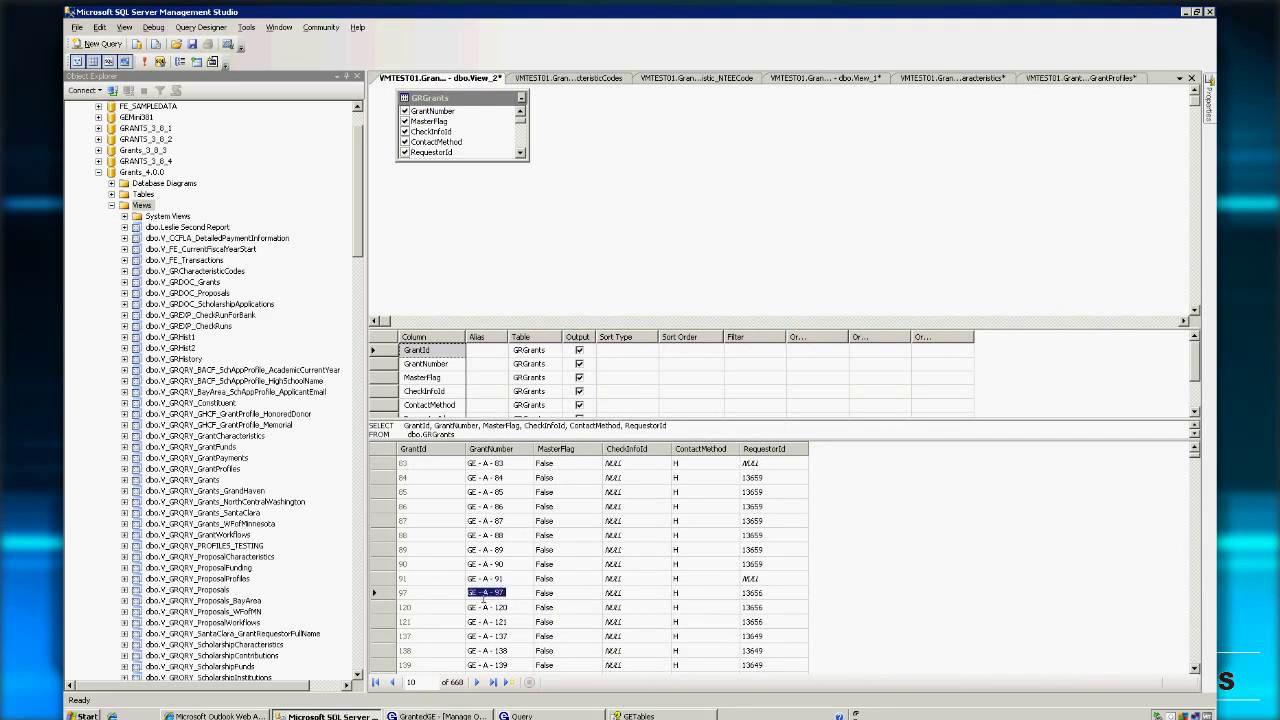
{"action": "left_click", "coordinate": [550, 522]}
{"action": "left_click", "coordinate": [551, 478]}
{"action": "left_click", "coordinate": [645, 494]}
{"action": "left_click", "coordinate": [701, 537]}
{"action": "left_click", "coordinate": [695, 193]}
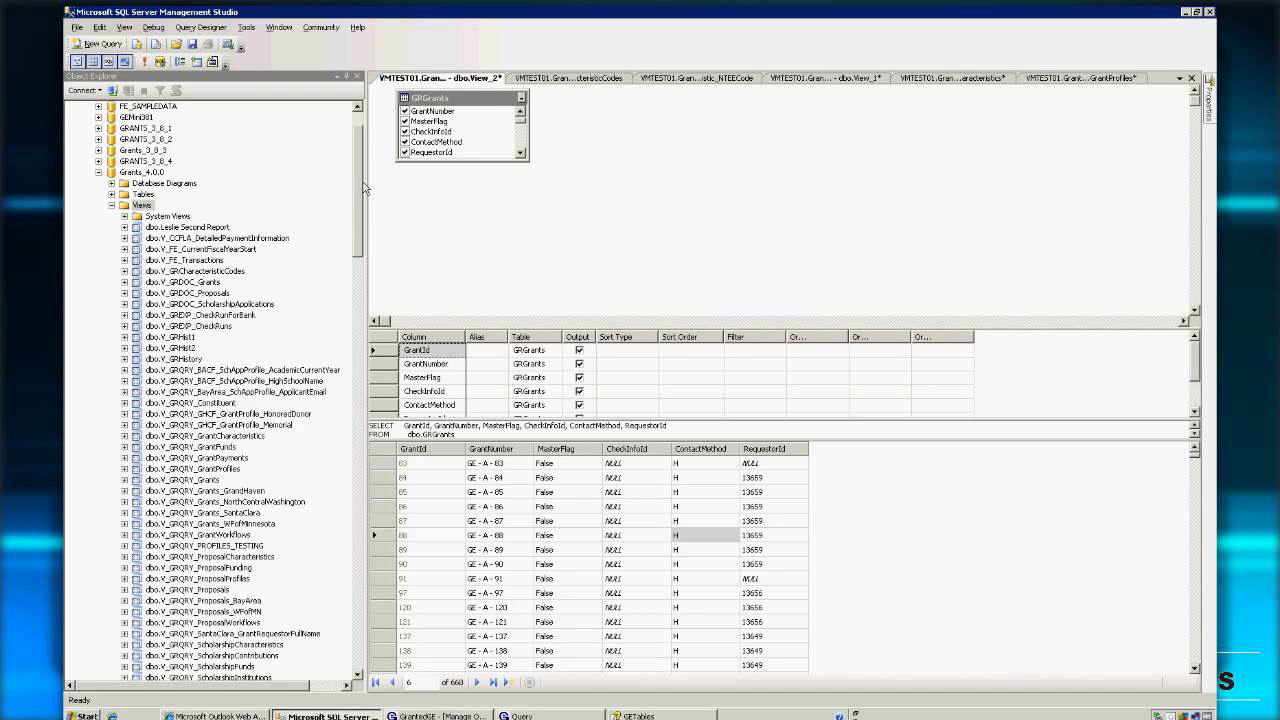
Look through the database's existing views, comparing the V_GRQRY and V_GRDOC groups, and select dbo.V_GRDOC_Grants
{"action": "left_click_drag", "start_coordinate": [365, 187], "coordinate": [365, 231]}
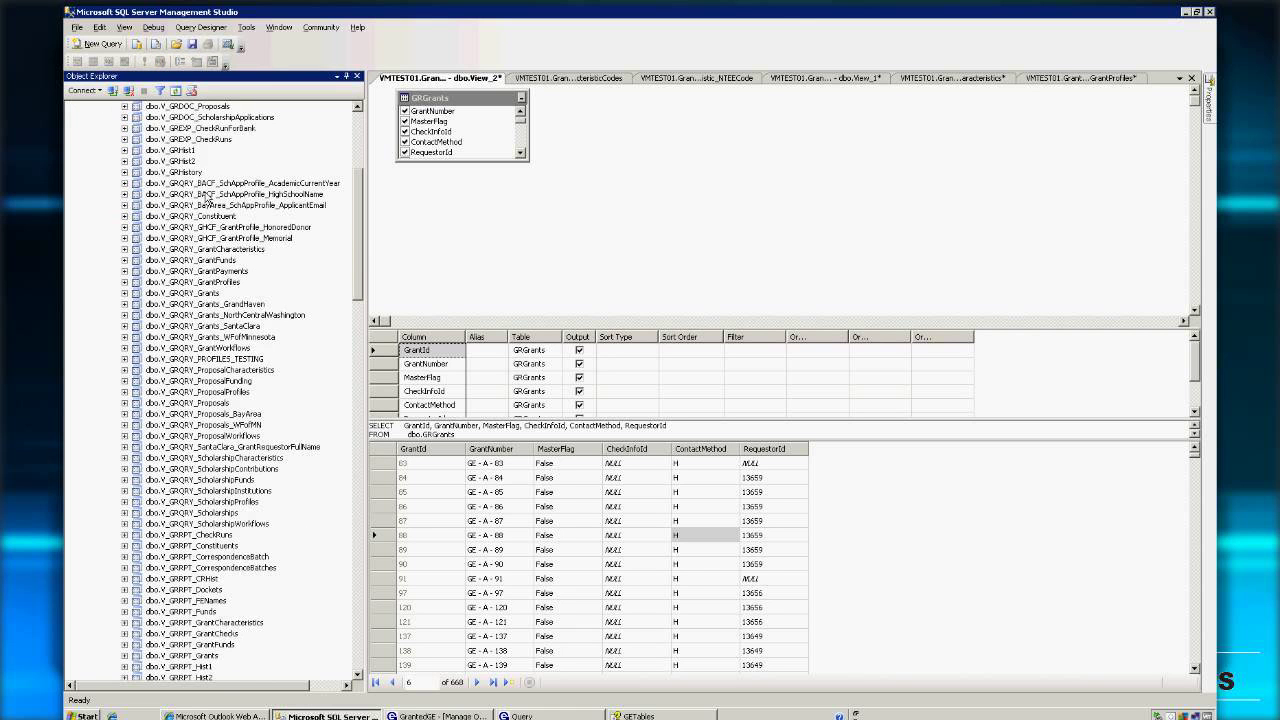
{"action": "left_click", "coordinate": [210, 187]}
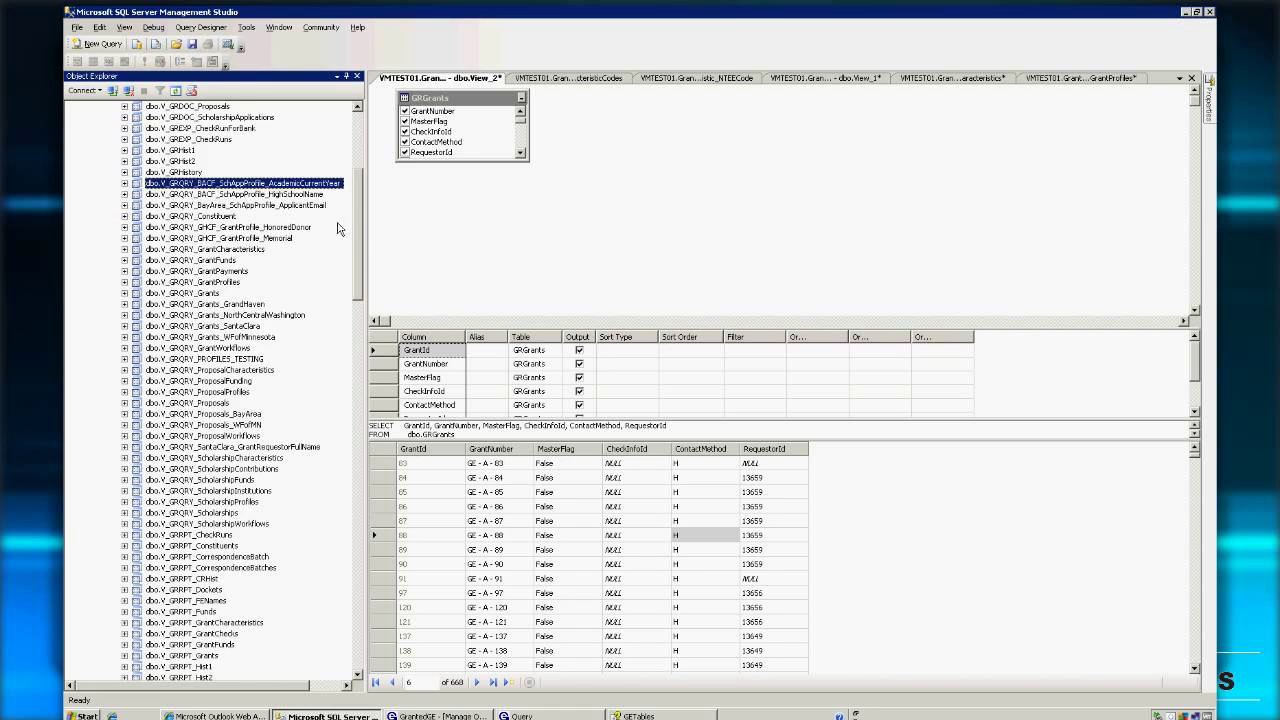
{"action": "scroll", "coordinate": [364, 225], "scroll_direction": "up", "scroll_amount": 3}
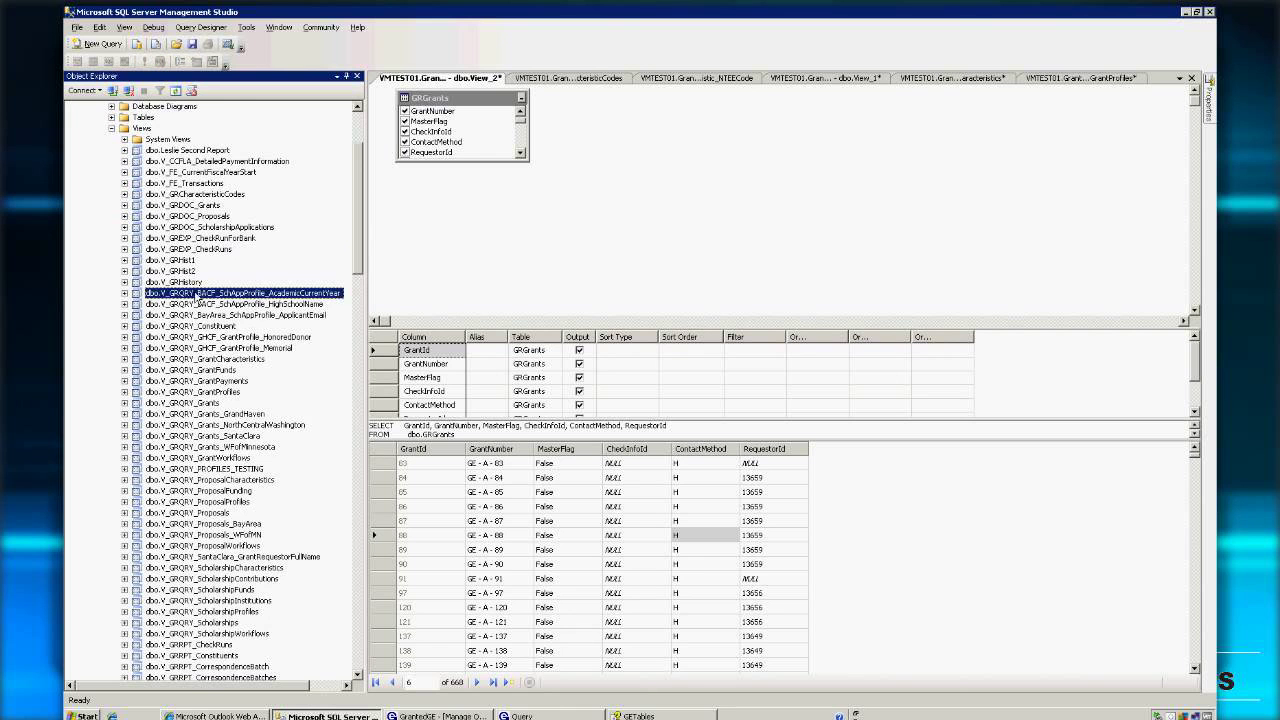
{"action": "left_click", "coordinate": [207, 186]}
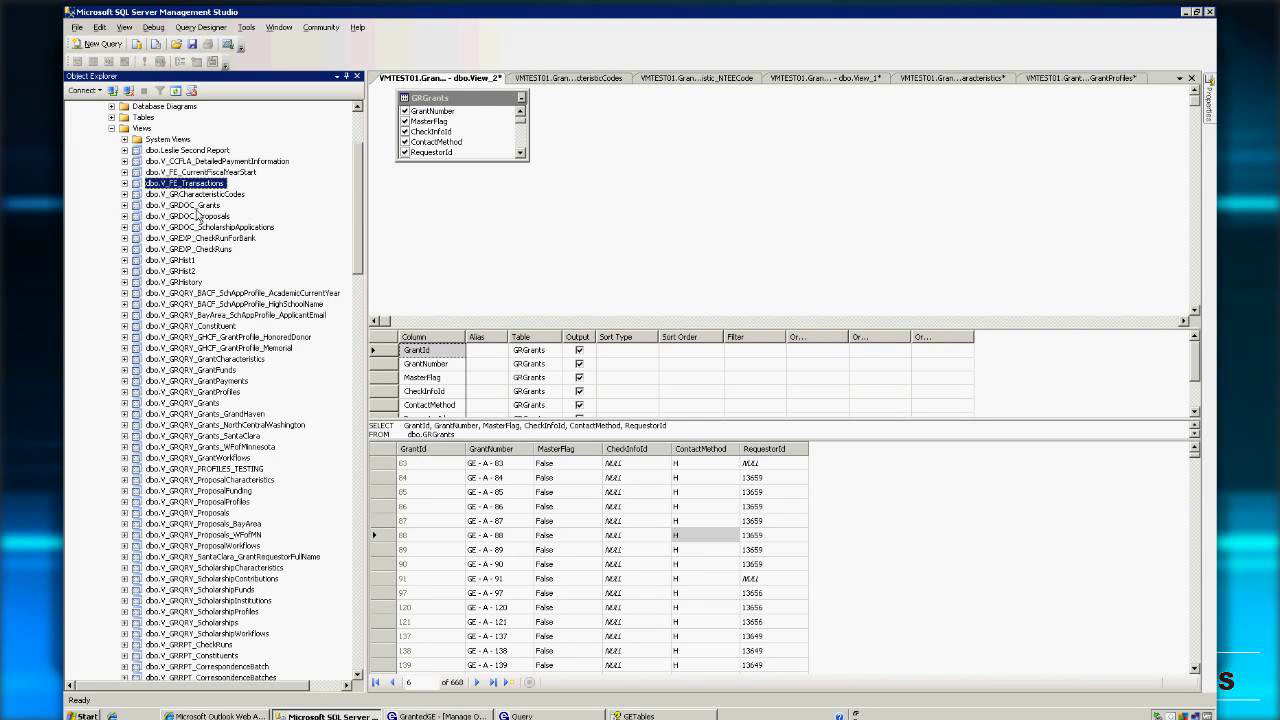
{"action": "left_click", "coordinate": [198, 215]}
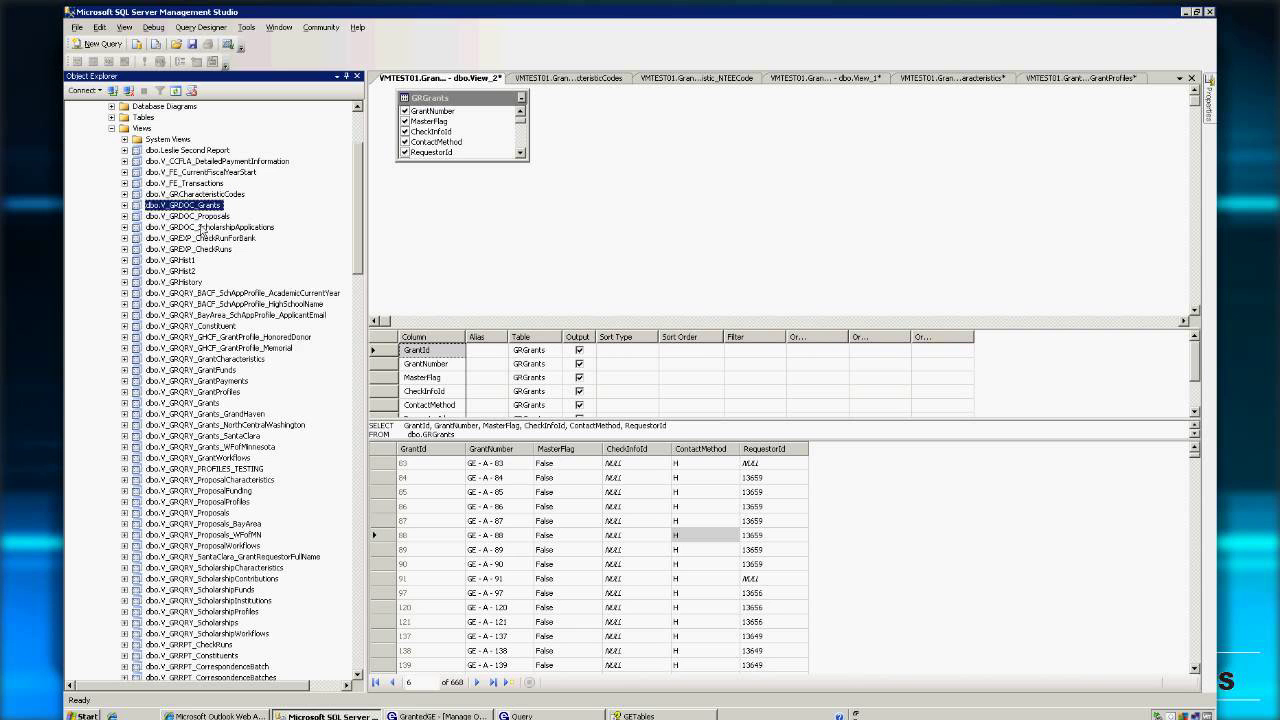
{"action": "left_click", "coordinate": [205, 229]}
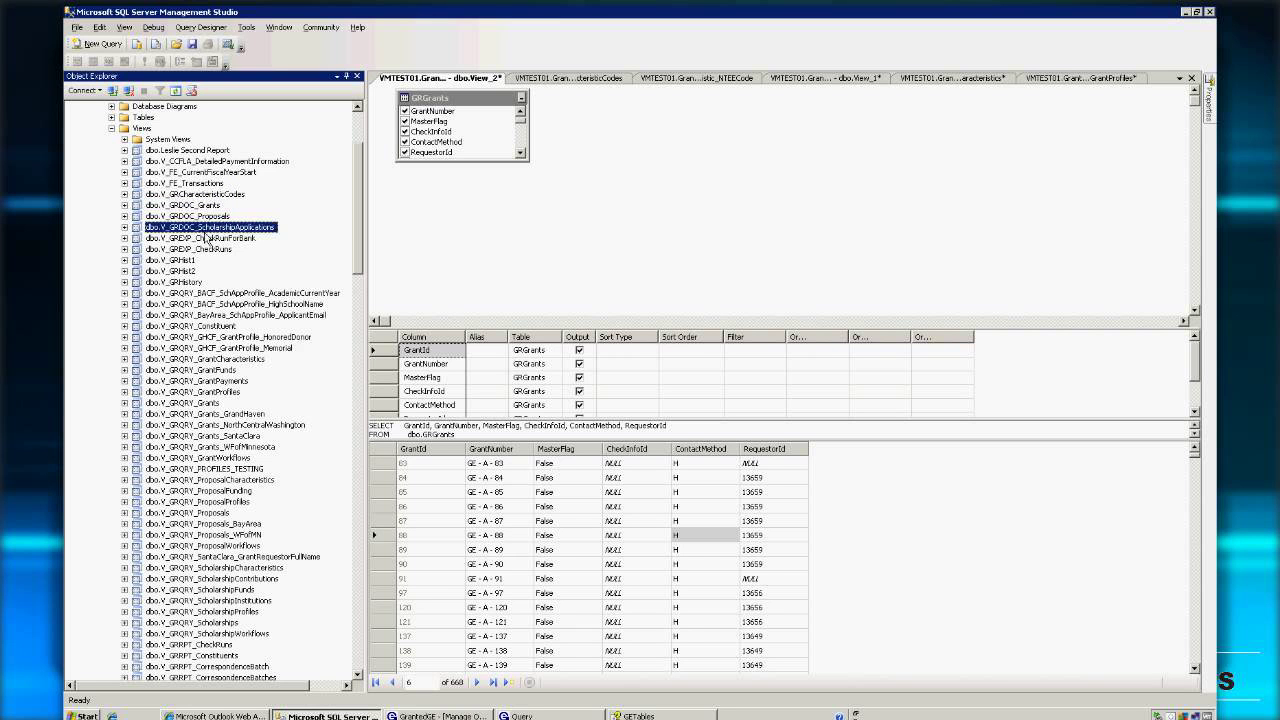
{"action": "left_click", "coordinate": [206, 216]}
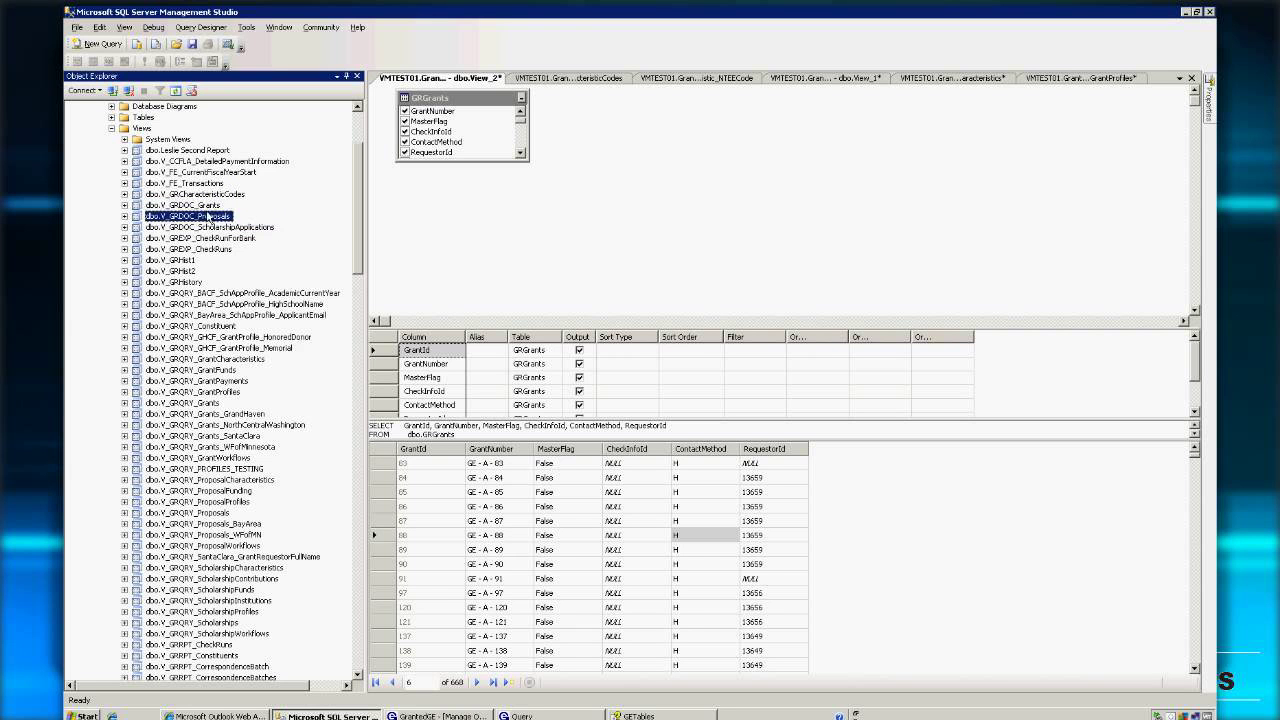
{"action": "key", "text": "Up"}
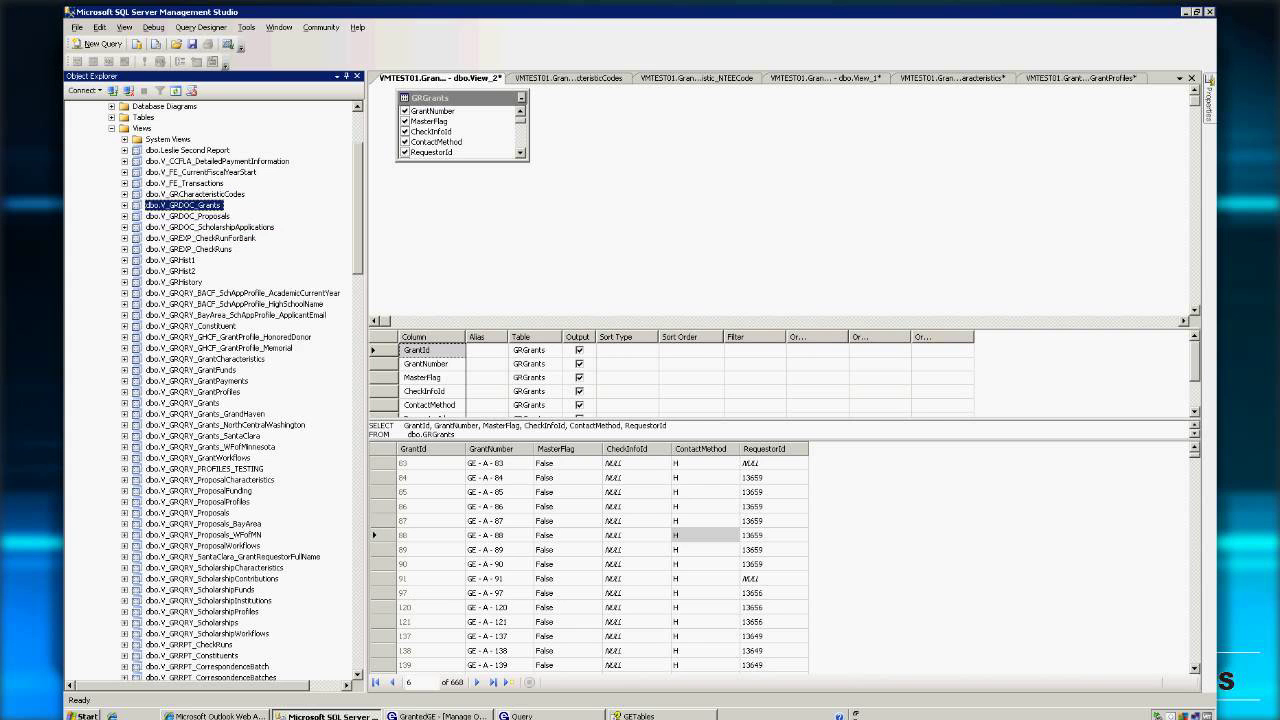
Switch to the Query window, name the custom query "test", and save and close it
{"action": "key", "text": "alt+Tab"}
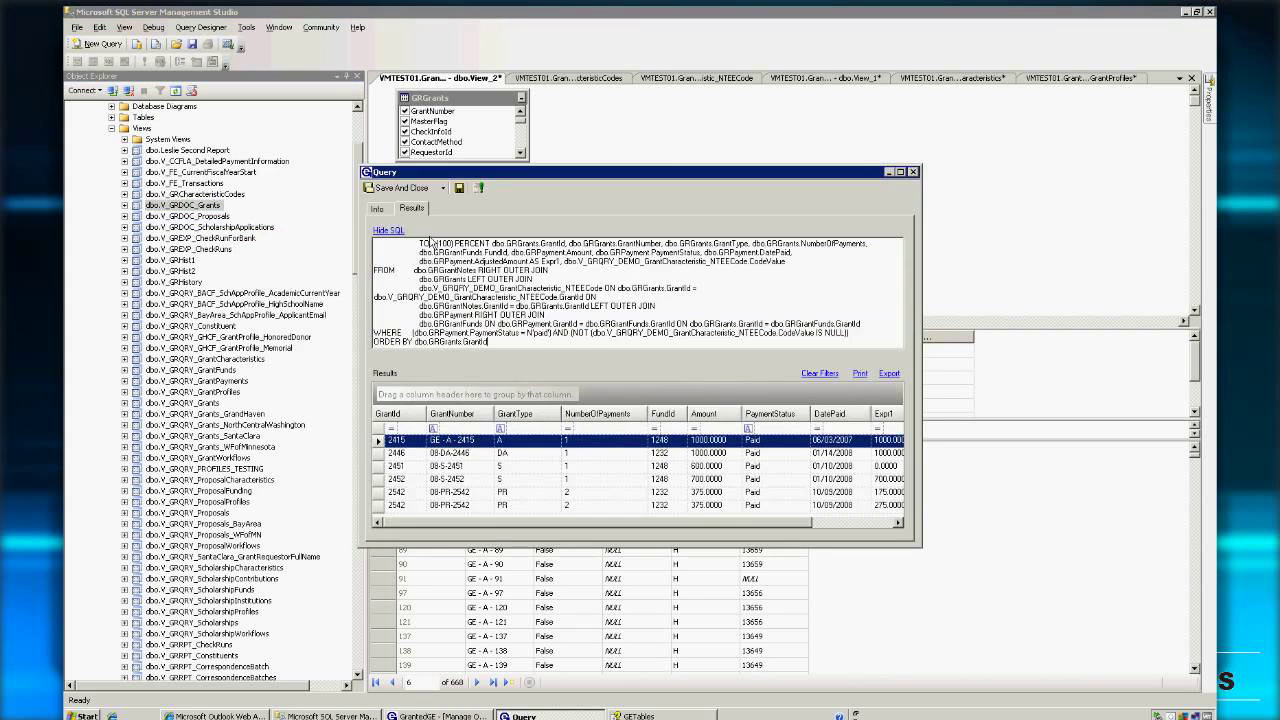
{"action": "left_click", "coordinate": [378, 209]}
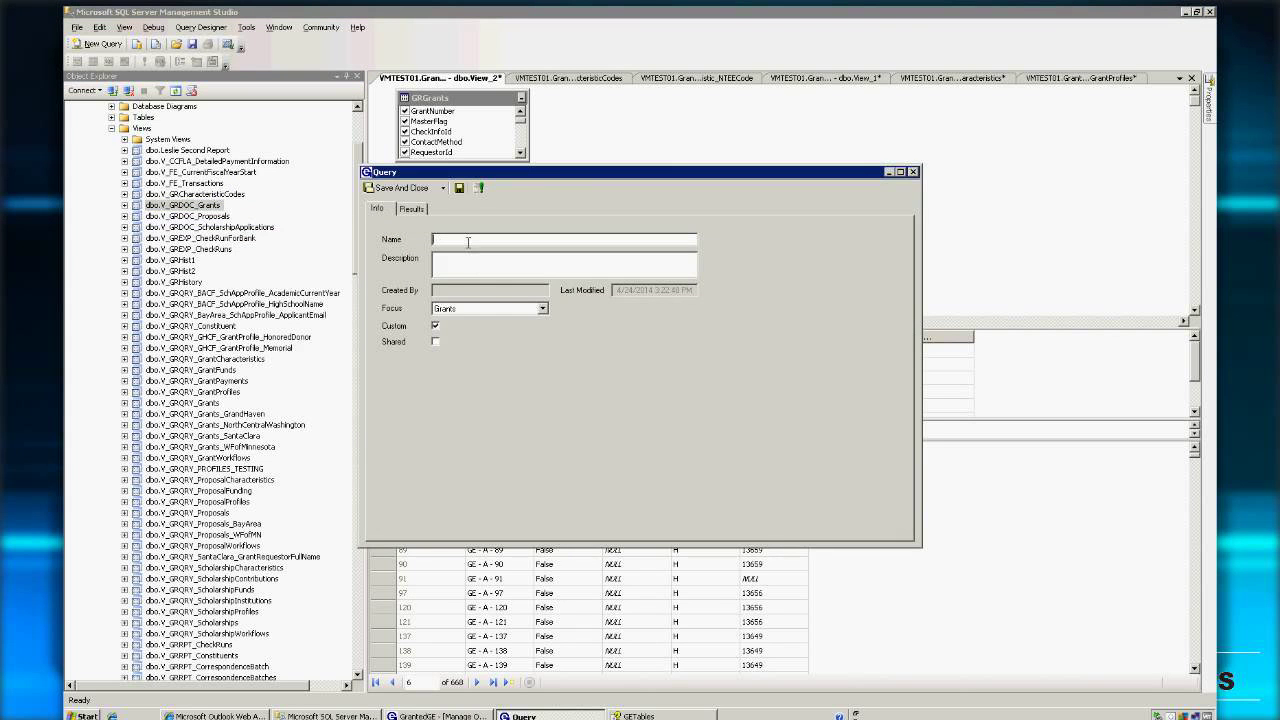
{"action": "type", "text": "test"}
{"action": "left_click", "coordinate": [412, 190]}
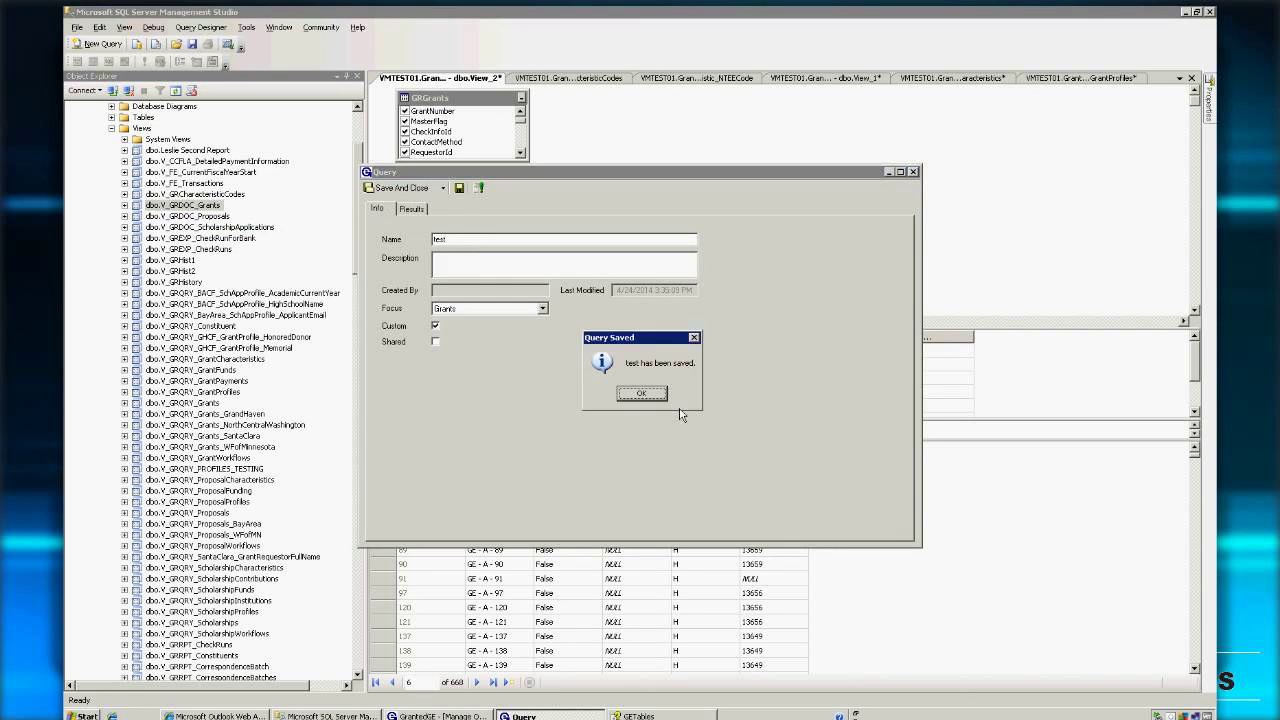
{"action": "left_click", "coordinate": [652, 395]}
Switch to the GrantedGE main window, start a new query and view the available fields in its Grant category
{"action": "left_click", "coordinate": [449, 716]}
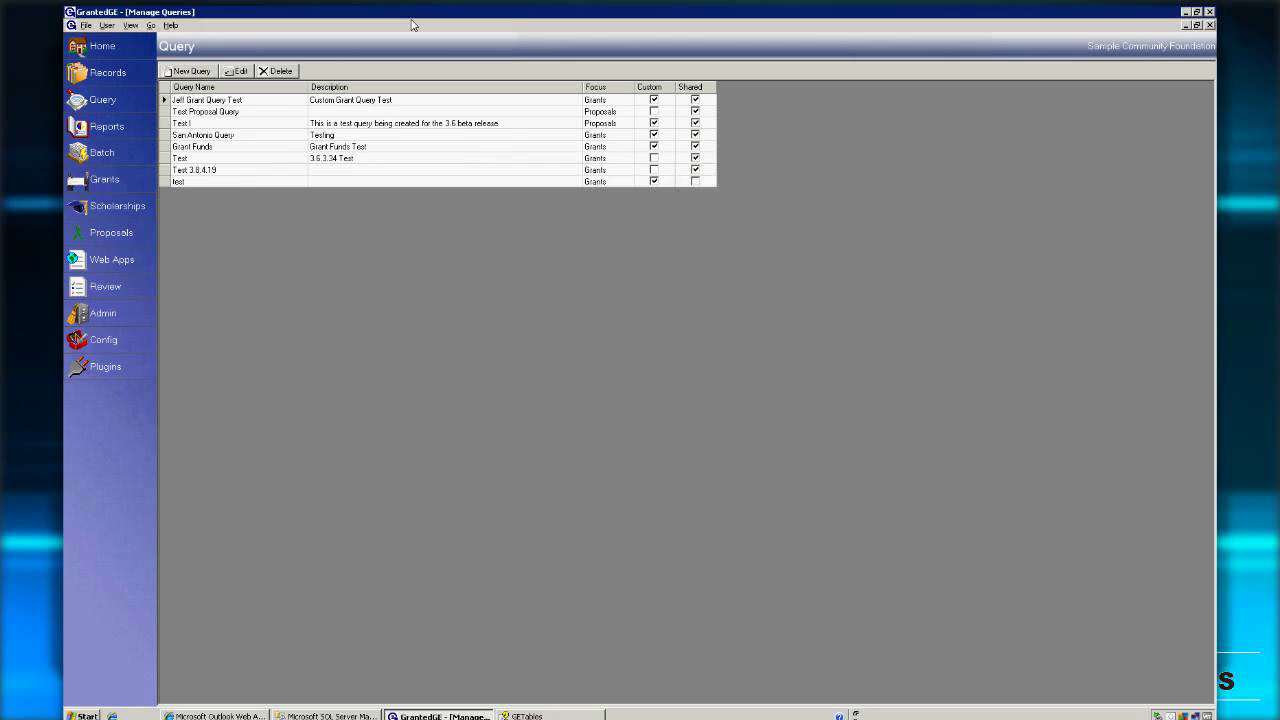
{"action": "left_click", "coordinate": [190, 71]}
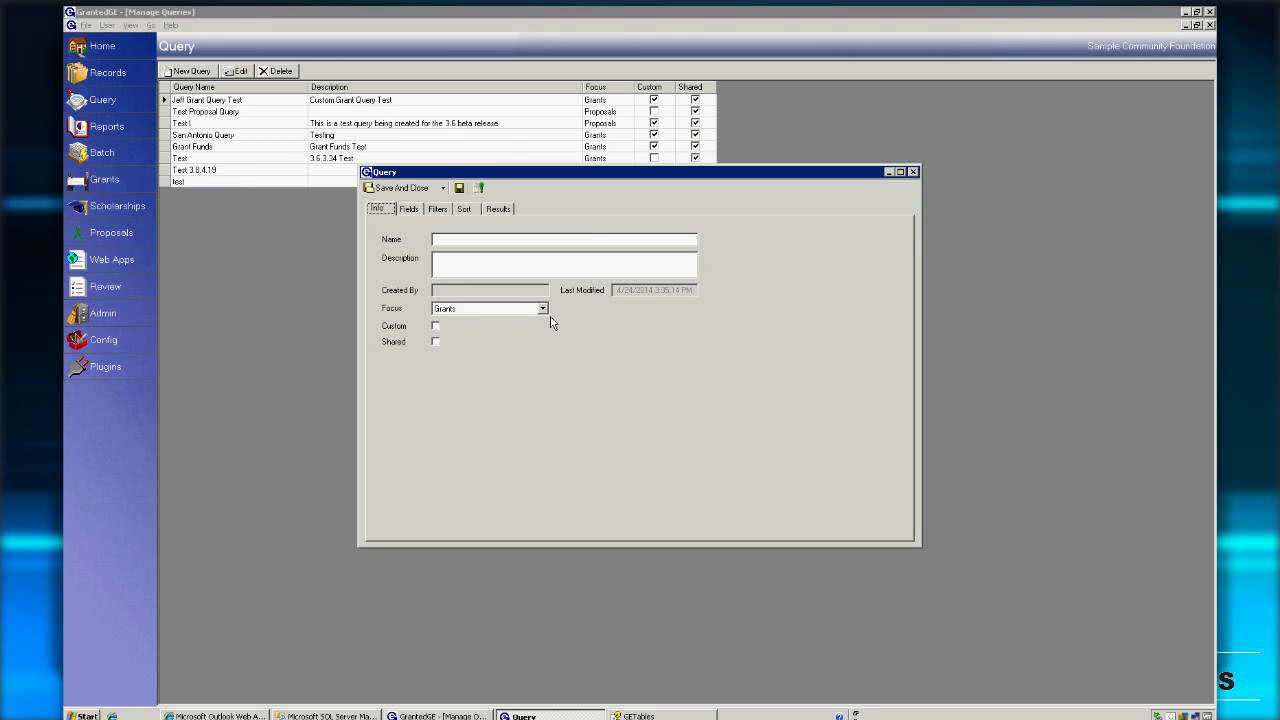
{"action": "left_click", "coordinate": [418, 211]}
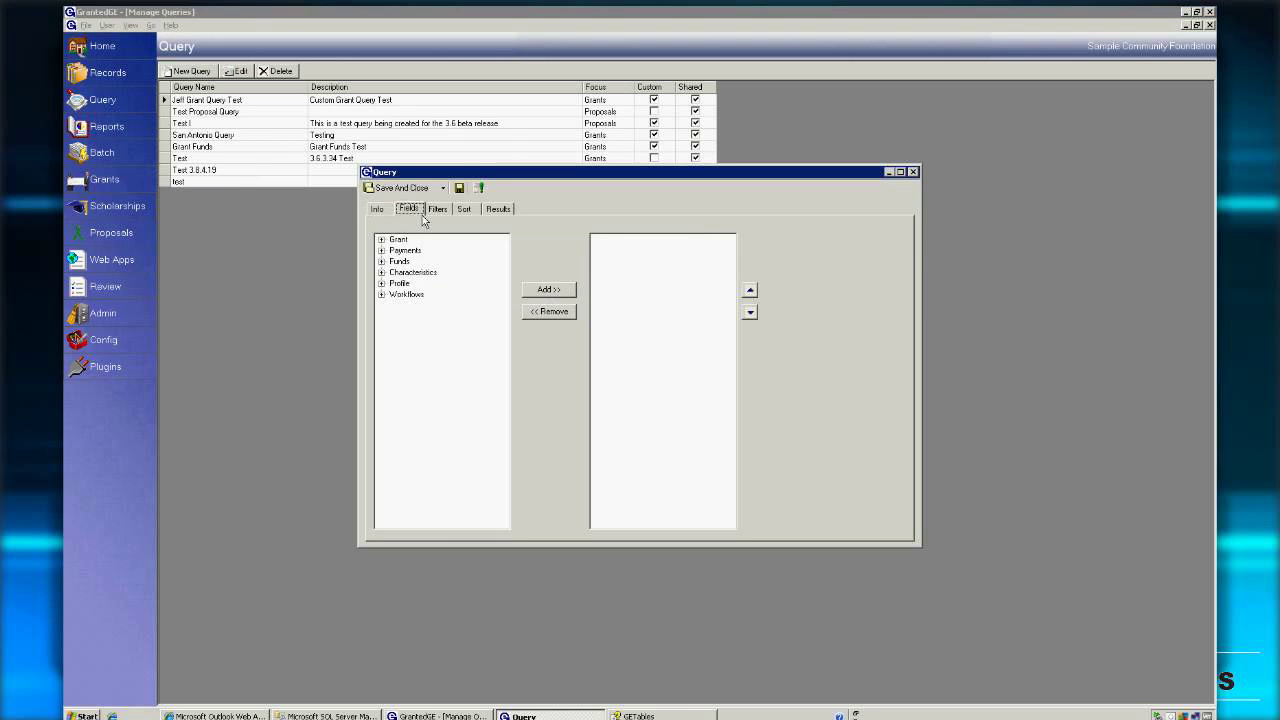
{"action": "double_click", "coordinate": [399, 240]}
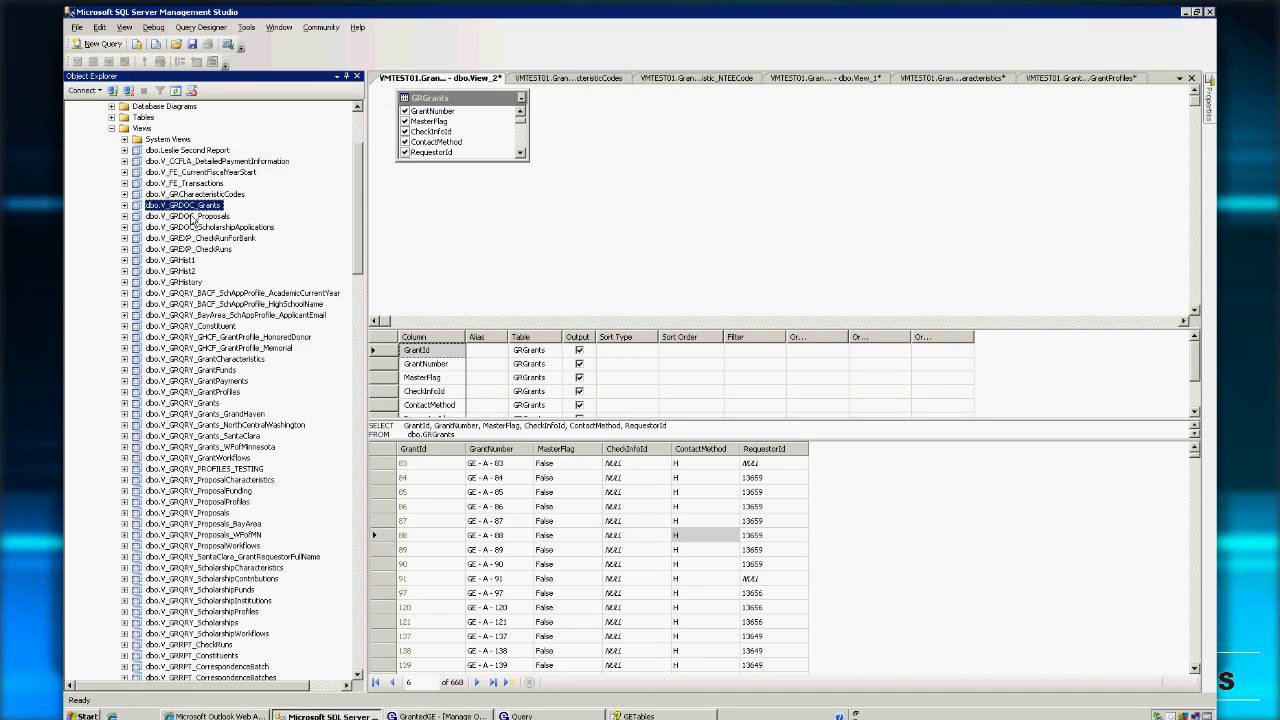
Look over the V_GRDOC views for grants, proposals and scholarship applications, briefly expanding dbo.V_GRDOC_Grants
{"action": "double_click", "coordinate": [138, 207]}
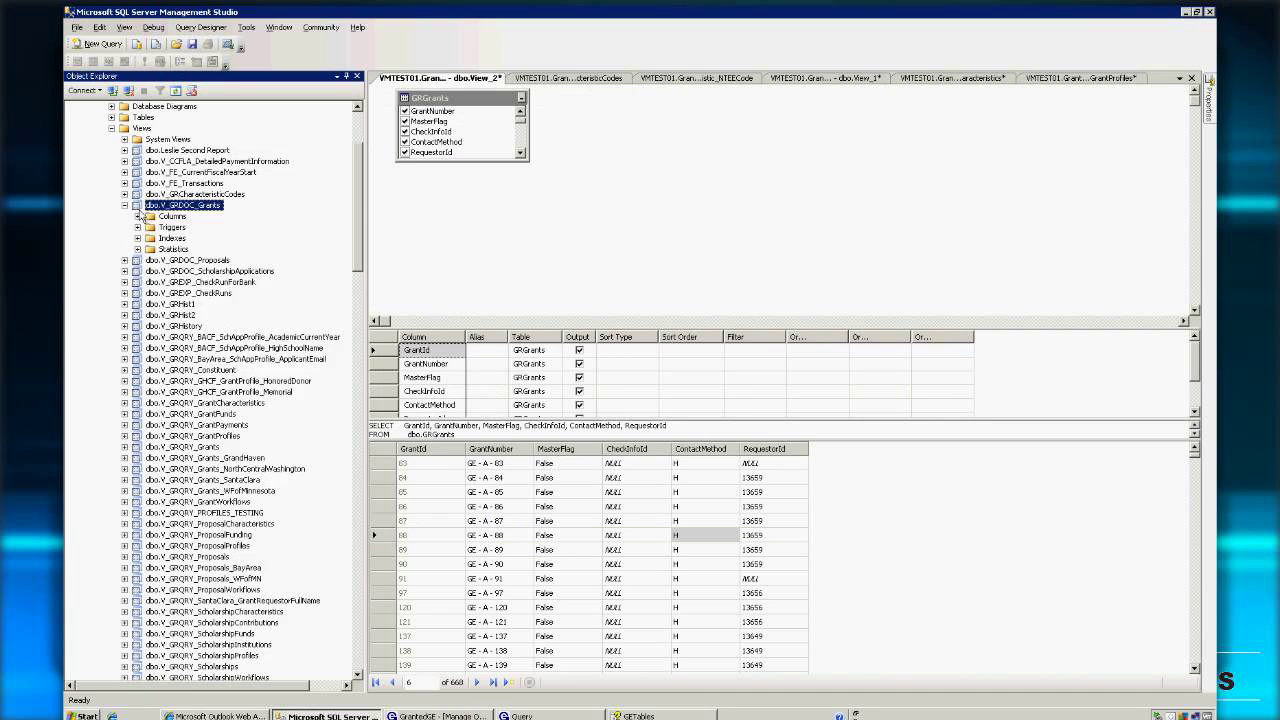
{"action": "left_click", "coordinate": [125, 206]}
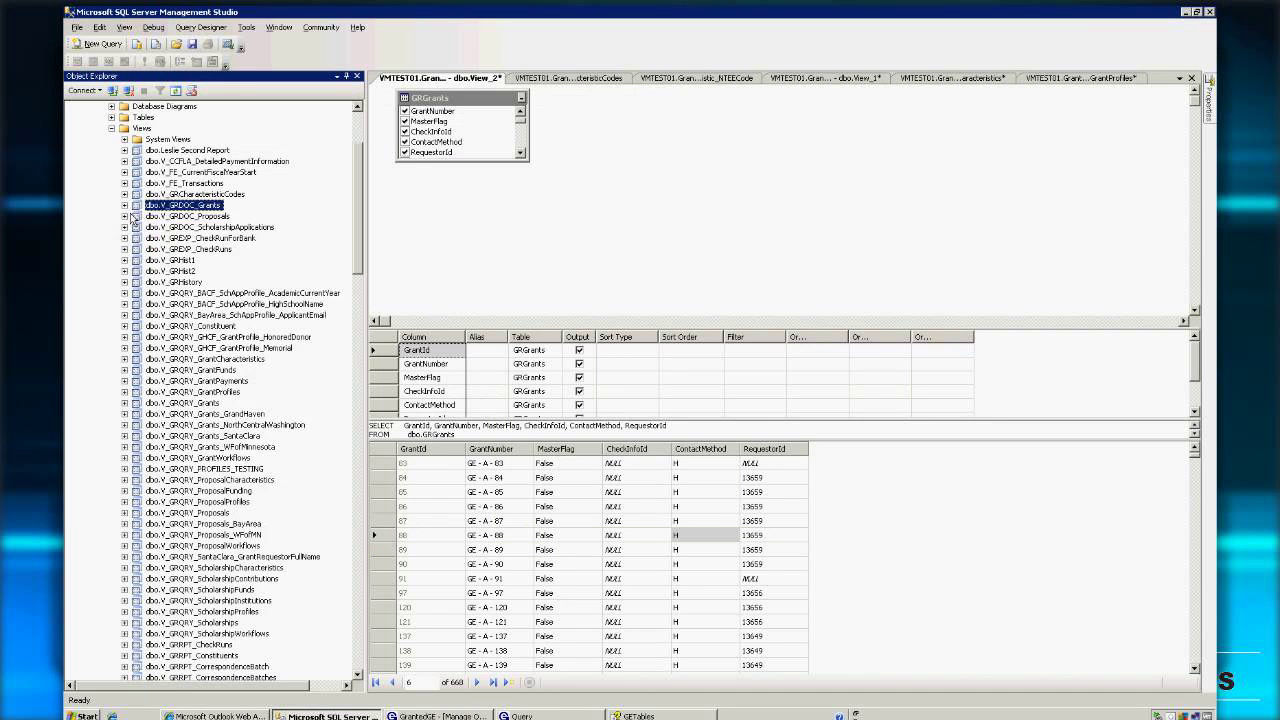
{"action": "left_click", "coordinate": [202, 217]}
{"action": "key", "text": "Down"}
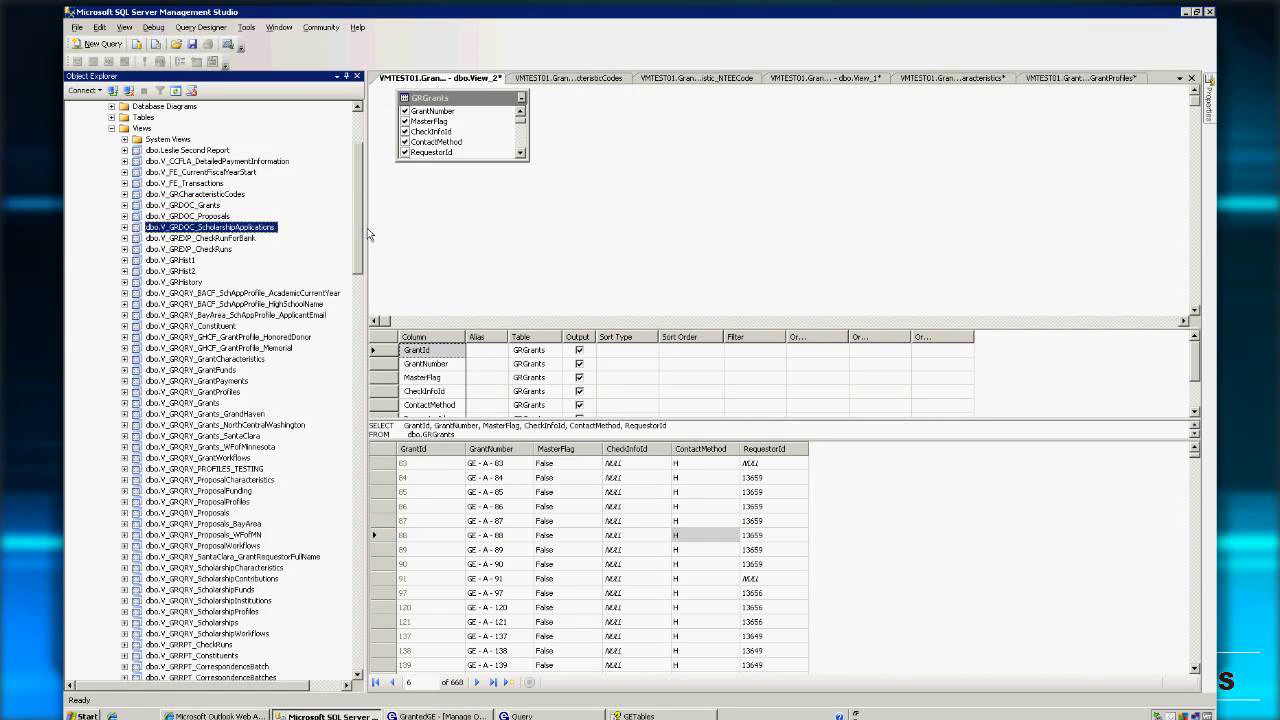
Switch to the GrantedGE Query window and view the available Focus options in the query's general information
{"action": "left_click", "coordinate": [547, 710]}
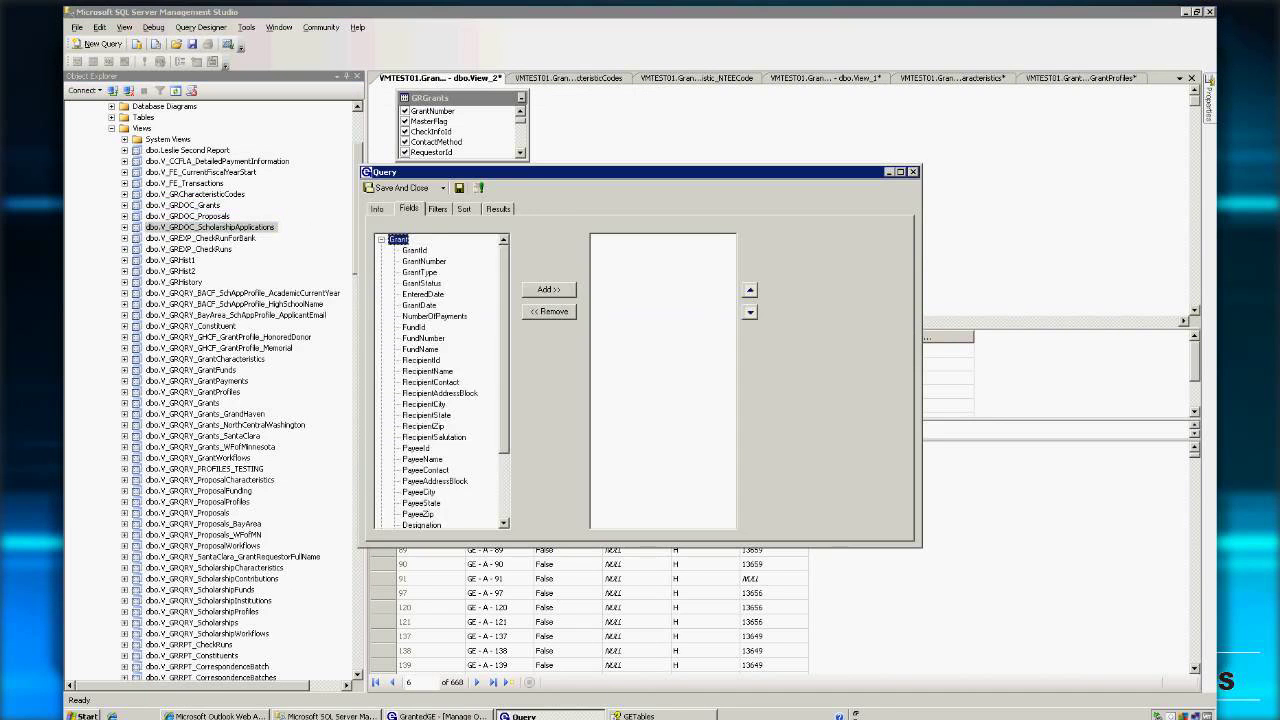
{"action": "left_click", "coordinate": [380, 209]}
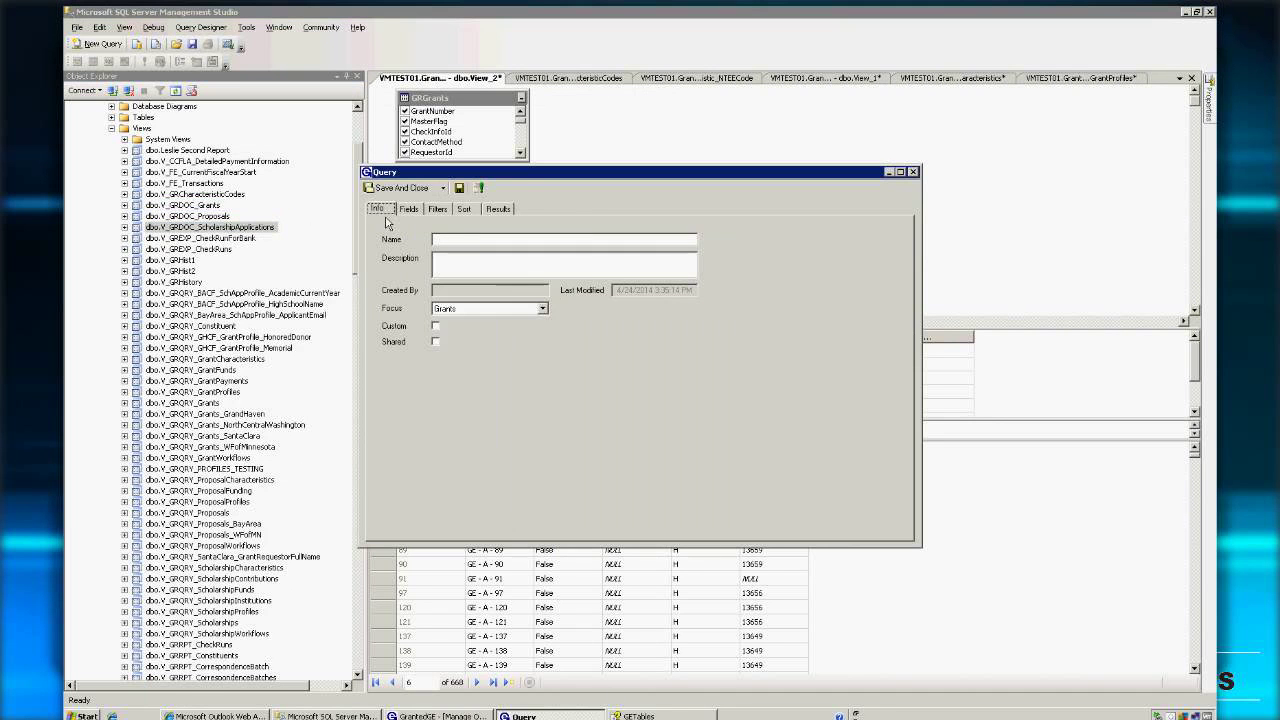
{"action": "left_click", "coordinate": [542, 309]}
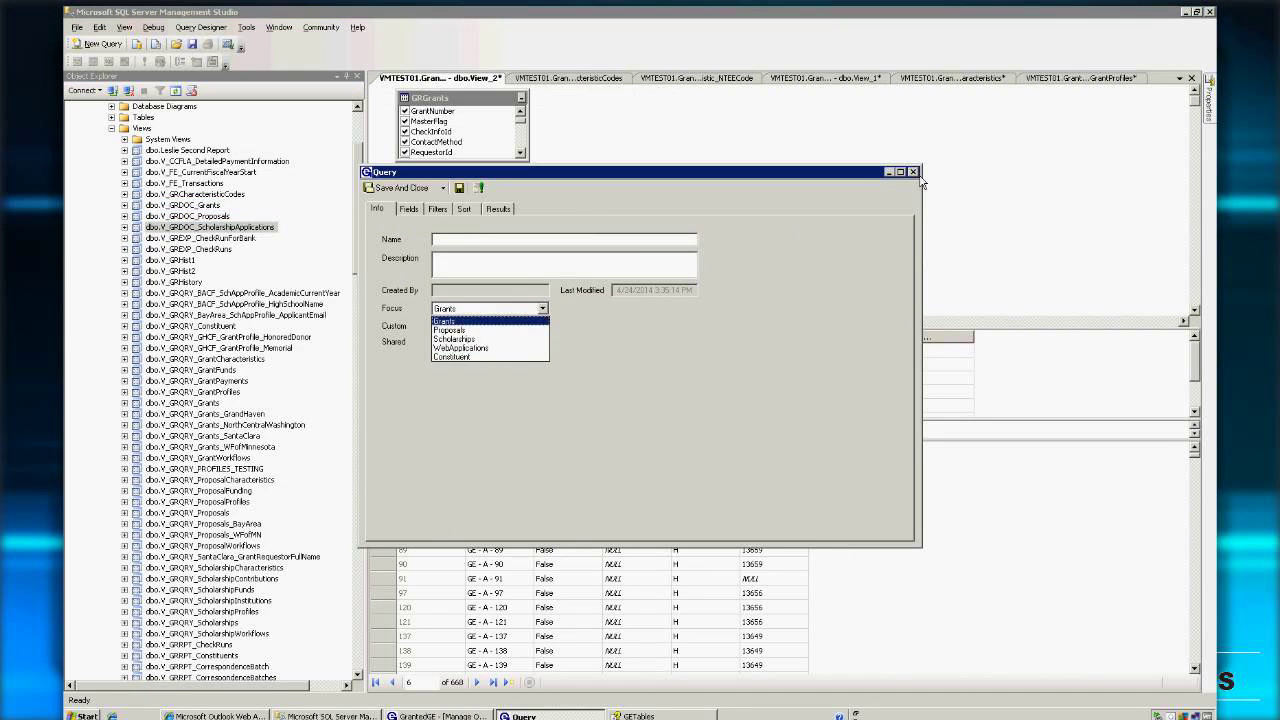
Return to SQL Server Management Studio and look through the V_GRQRY views, selecting dbo.V_GRQRY_ProposalProfiles
{"action": "left_click", "coordinate": [190, 296]}
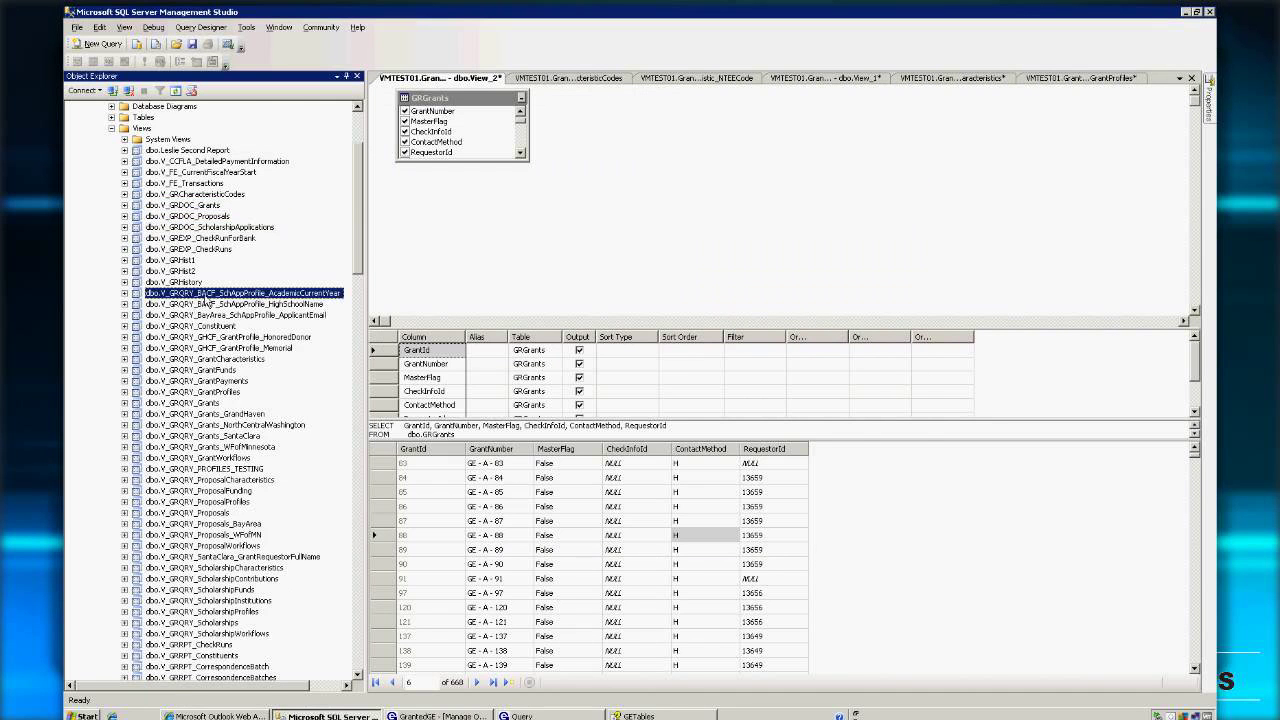
{"action": "scroll", "coordinate": [366, 225], "scroll_direction": "down", "scroll_amount": 2}
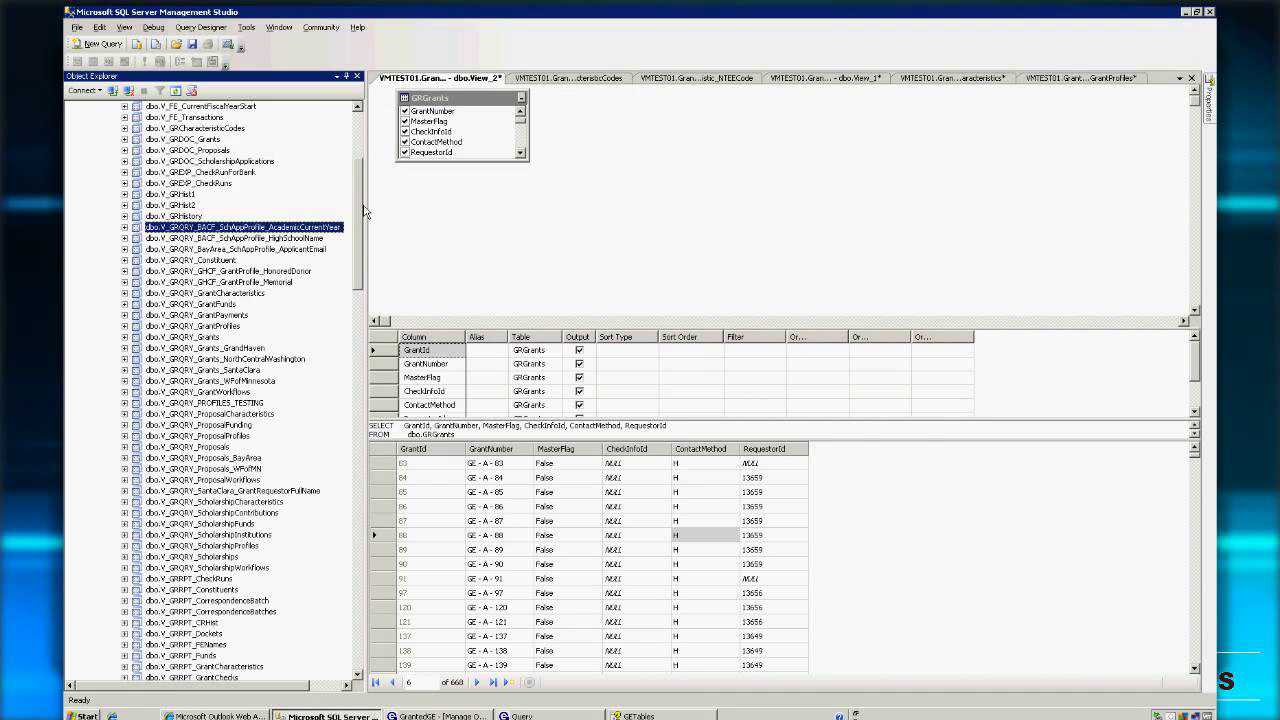
{"action": "scroll", "coordinate": [366, 210], "scroll_direction": "down", "scroll_amount": 6}
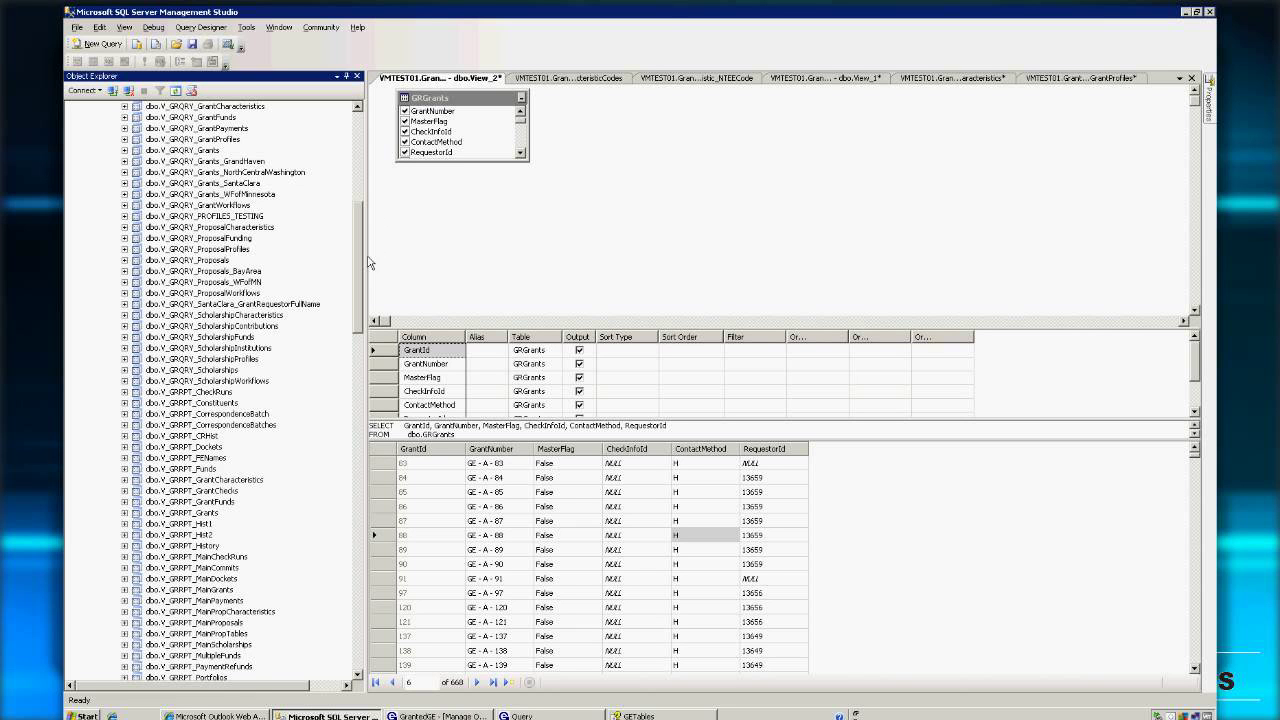
{"action": "left_click", "coordinate": [198, 249]}
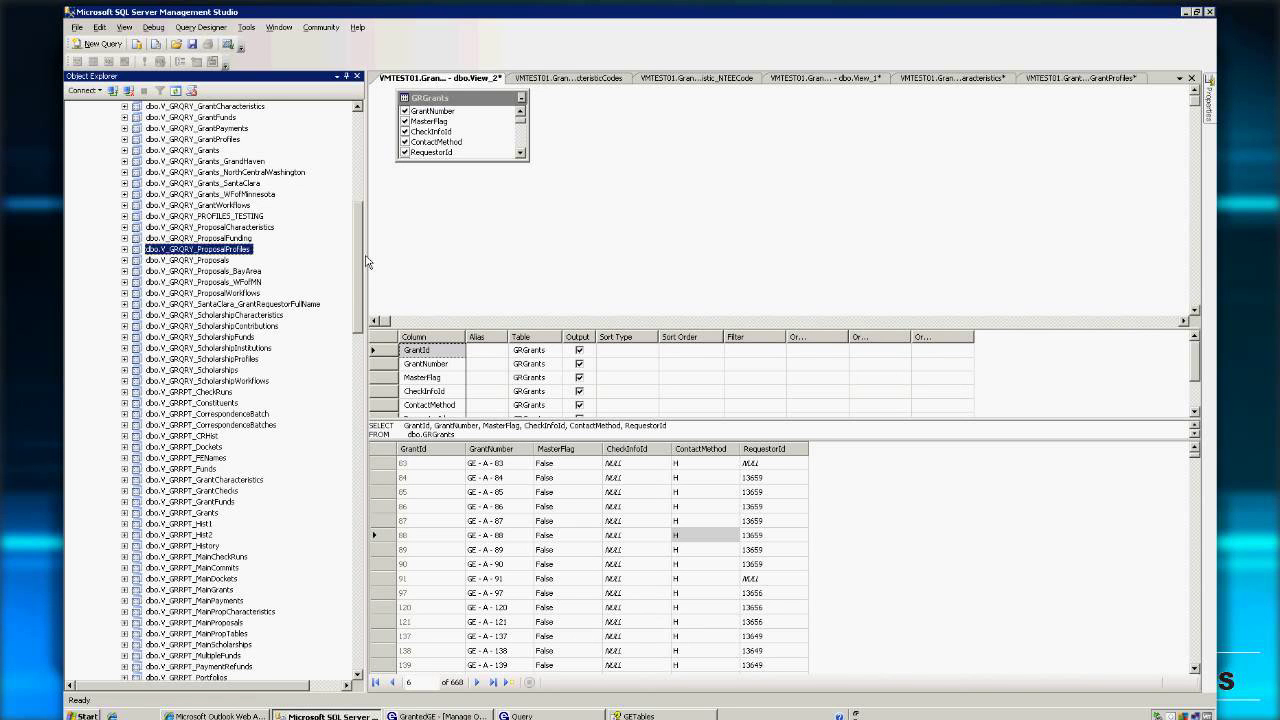
{"action": "scroll", "coordinate": [365, 266], "scroll_direction": "down", "scroll_amount": 1}
{"action": "left_click_drag", "start_coordinate": [365, 266], "coordinate": [363, 291]}
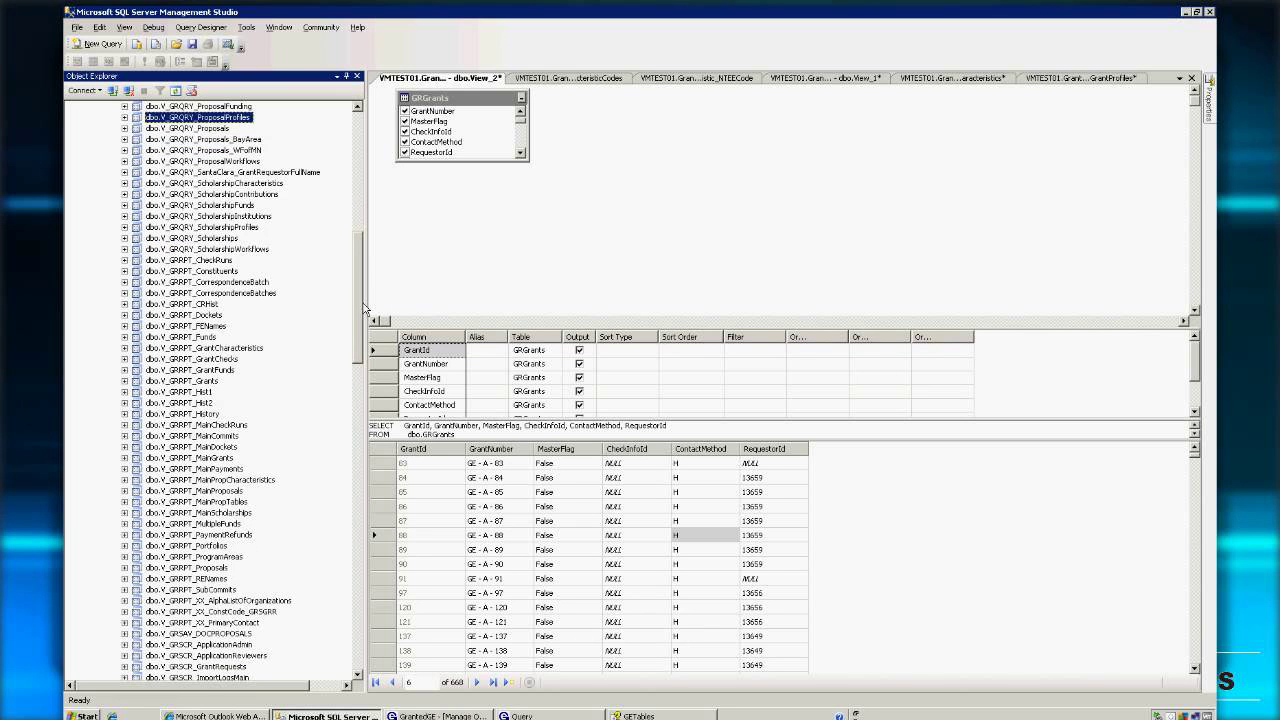
{"action": "scroll", "coordinate": [365, 307], "scroll_direction": "up", "scroll_amount": 2}
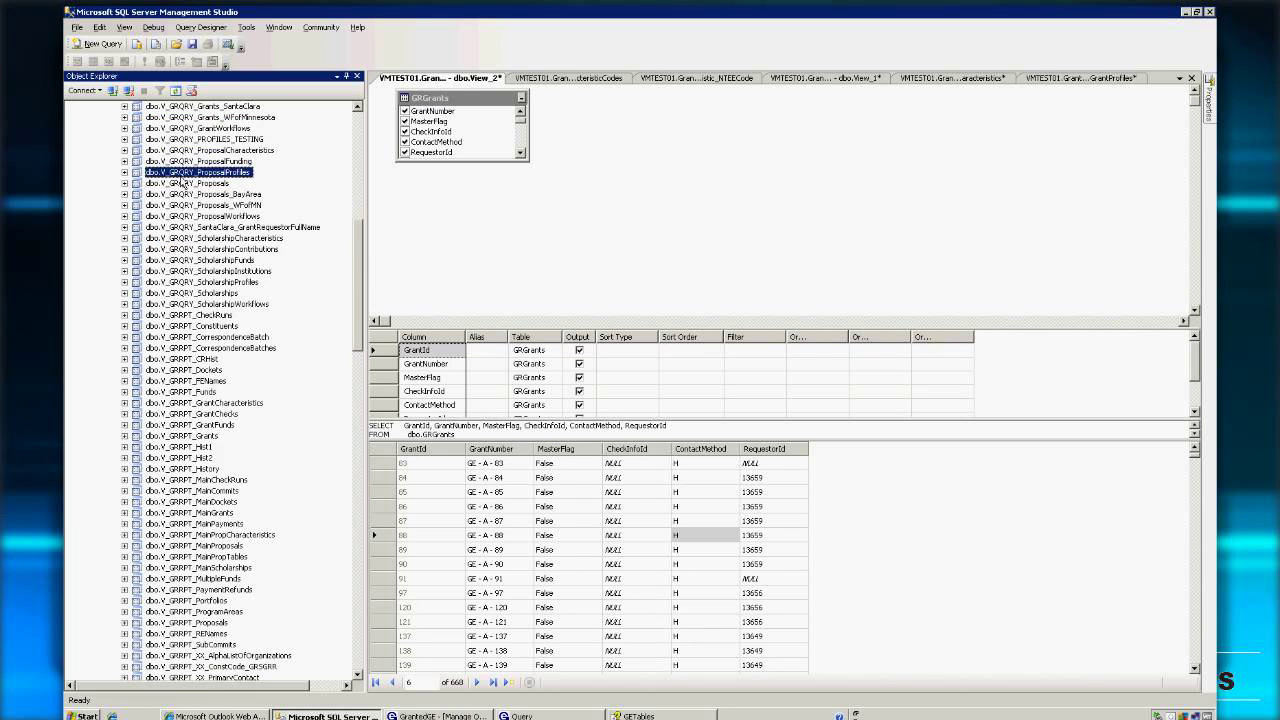
Open the name of dbo.V_GRQRY_ProposalProfiles for editing and highlight its GRQRY prefix without changing the name
{"action": "key", "text": "F2"}
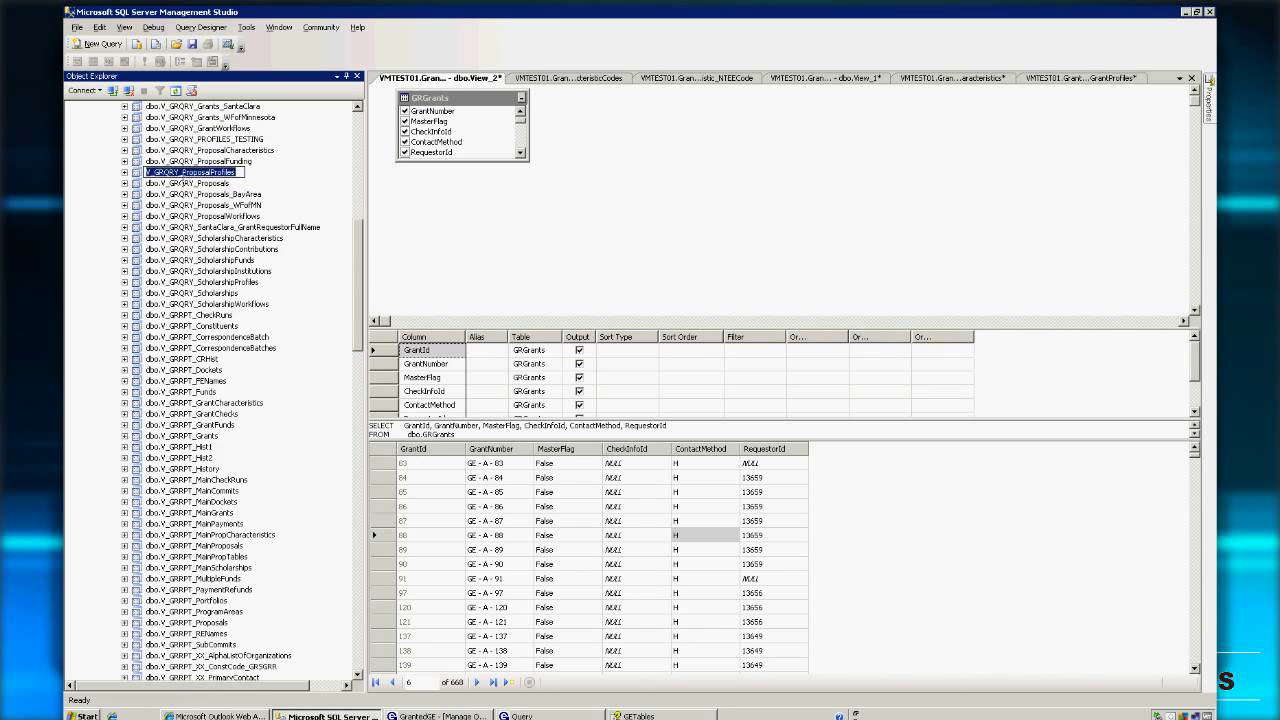
{"action": "key", "text": "Left"}
{"action": "key", "text": "Right"}
{"action": "key", "text": "Right"}
{"action": "key", "text": "Right"}
{"action": "key", "text": "Right"}
{"action": "key", "text": "Right"}
{"action": "key", "text": "Right"}
{"action": "key", "text": "Right"}
{"action": "key", "text": "shift+Left"}
{"action": "key", "text": "shift+Left"}
{"action": "key", "text": "shift+Left"}
{"action": "key", "text": "shift+Left"}
{"action": "key", "text": "shift+Left"}
Compare the V_GRRPT and V_GRSCR view names with the V_GRQRY ones, opening the name of V_GRRPT_MainCheckRuns and selecting dbo.V_GRRPT_CheckRuns
{"action": "left_click", "coordinate": [195, 481]}
{"action": "key", "text": "F2"}
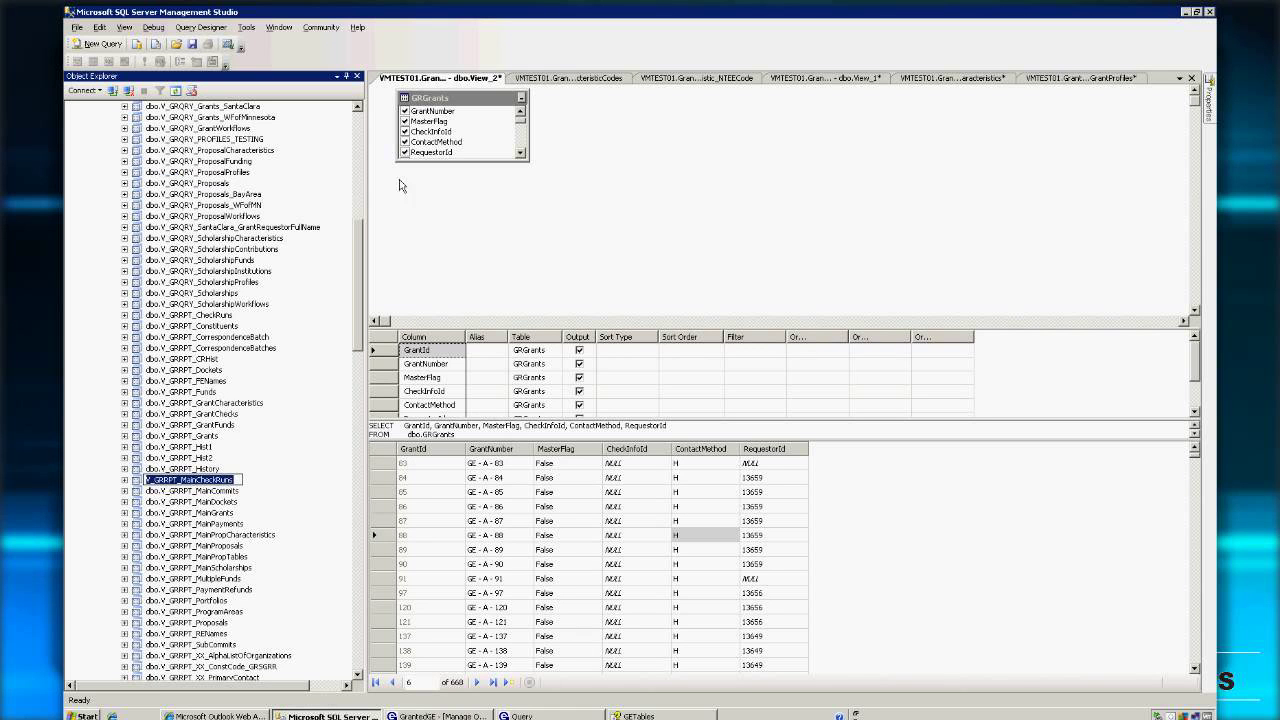
{"action": "left_click", "coordinate": [223, 207]}
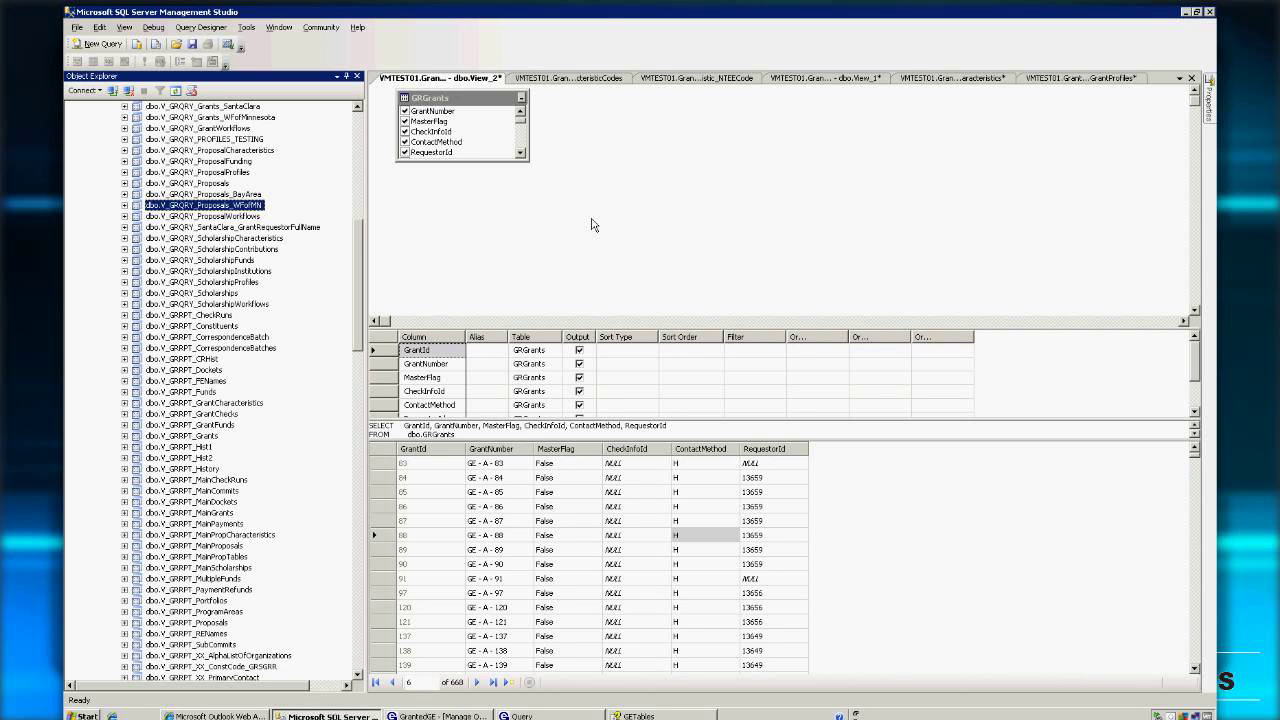
{"action": "scroll", "coordinate": [591, 224], "scroll_direction": "up", "scroll_amount": 1}
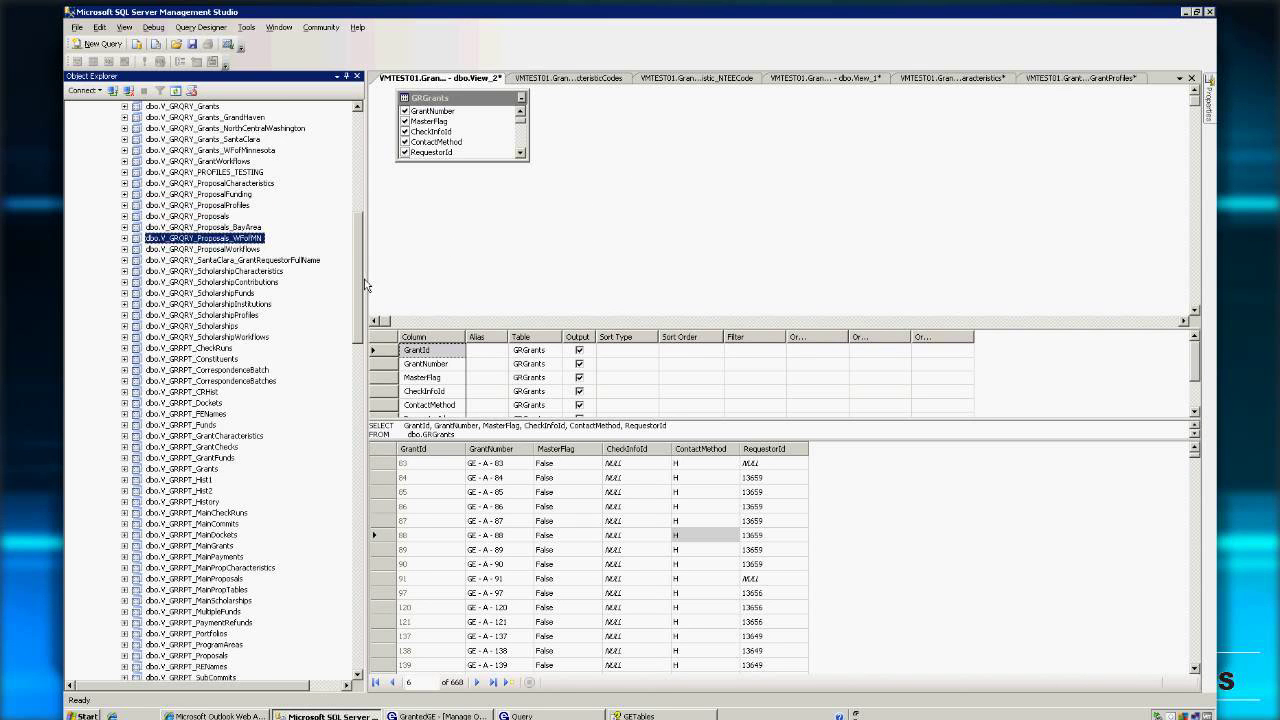
{"action": "left_click_drag", "start_coordinate": [366, 285], "coordinate": [364, 334]}
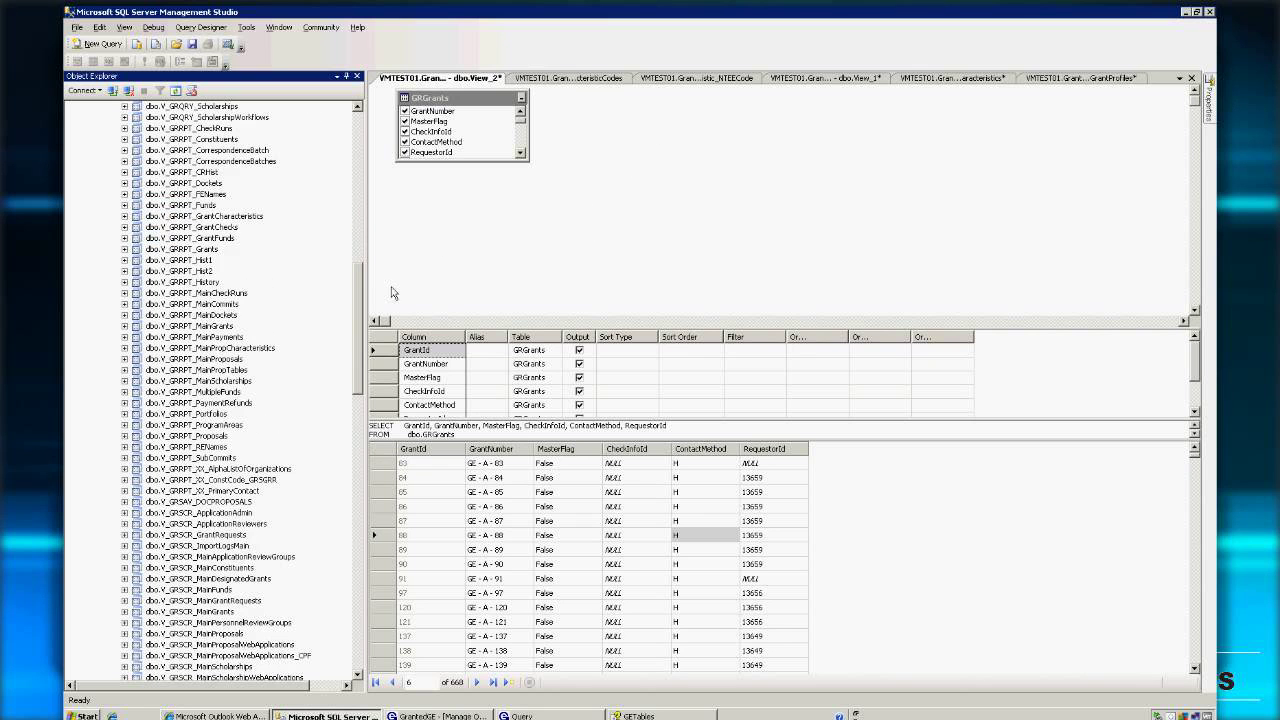
{"action": "left_click", "coordinate": [192, 129]}
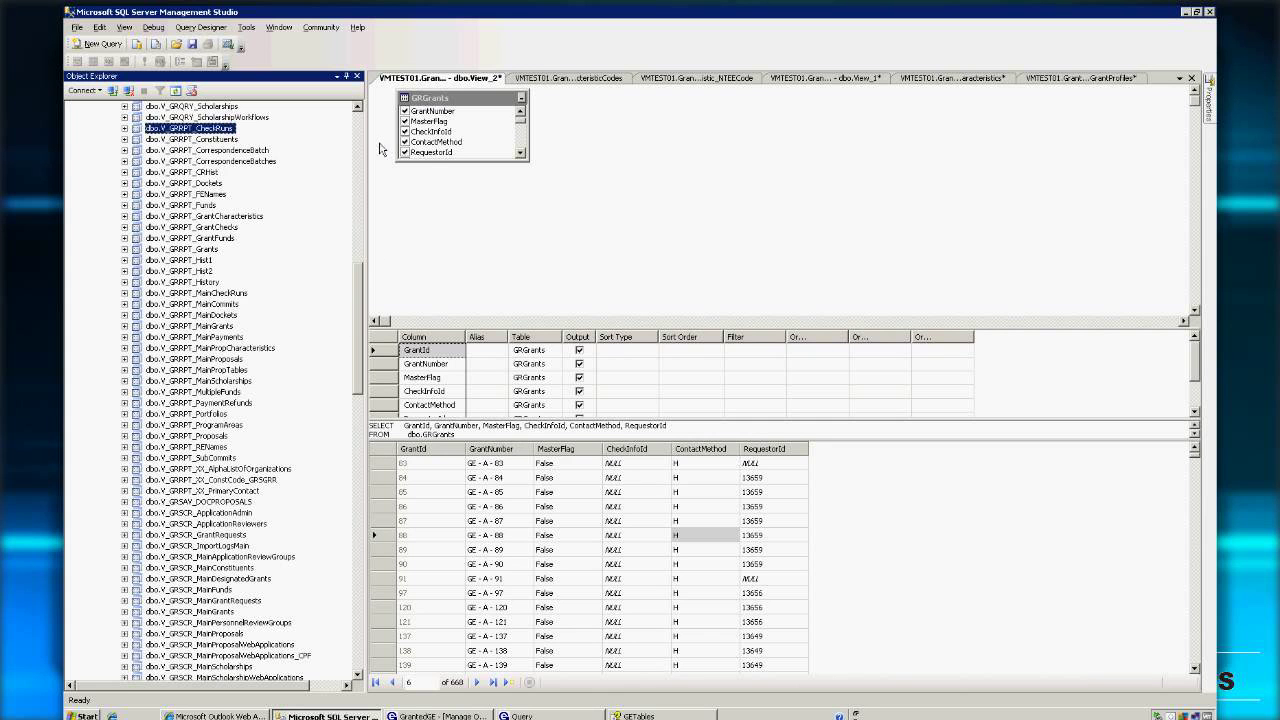
Refresh the Views folder of Grants_4.0.0 and locate dbo.V_GRQRY_DEMO_GrantCharacteristic_NTEECode in the list
{"action": "scroll", "coordinate": [367, 134], "scroll_direction": "up", "scroll_amount": 3}
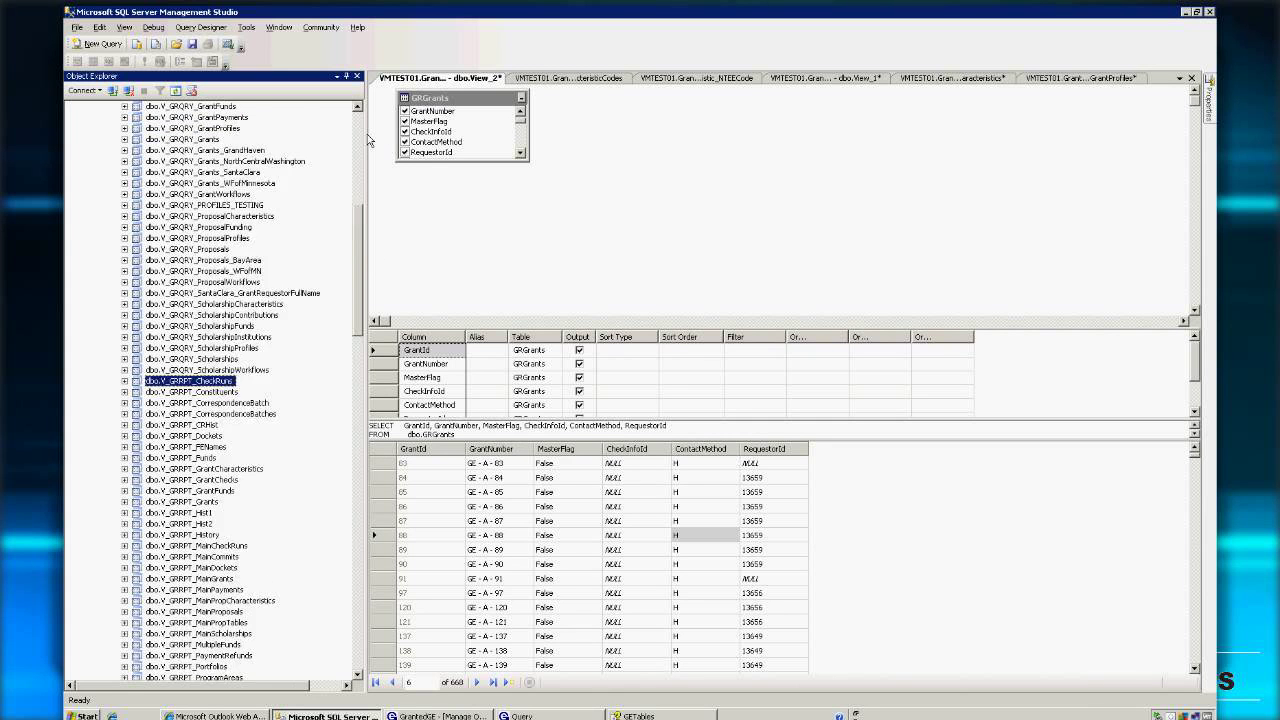
{"action": "scroll", "coordinate": [250, 200], "scroll_direction": "up", "scroll_amount": 10}
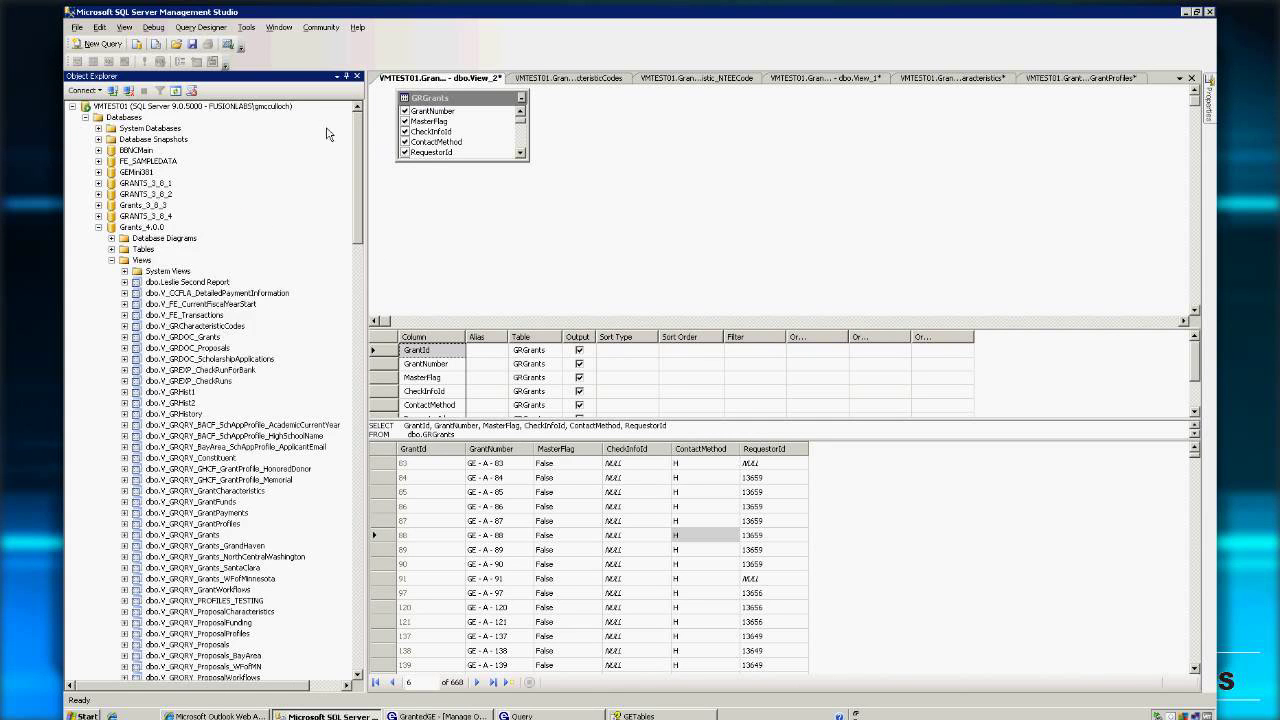
{"action": "right_click", "coordinate": [147, 261]}
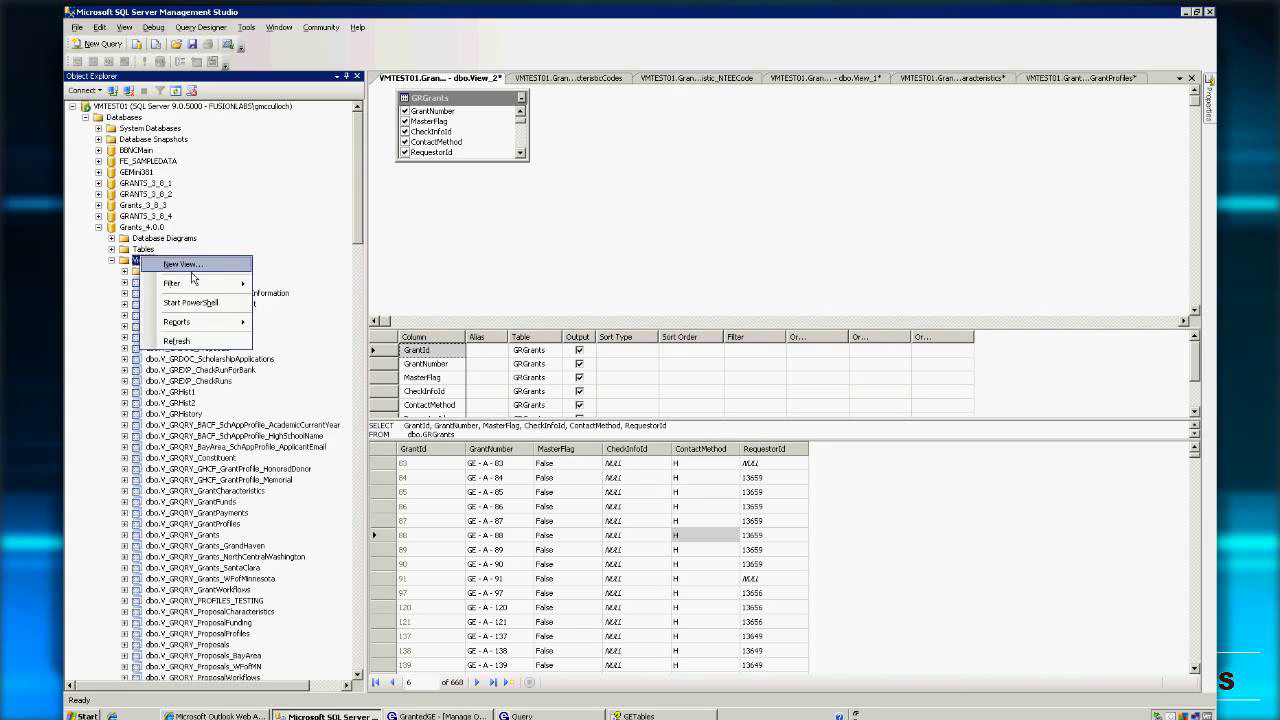
{"action": "left_click", "coordinate": [178, 341]}
{"action": "scroll", "coordinate": [320, 194], "scroll_direction": "down", "scroll_amount": 4}
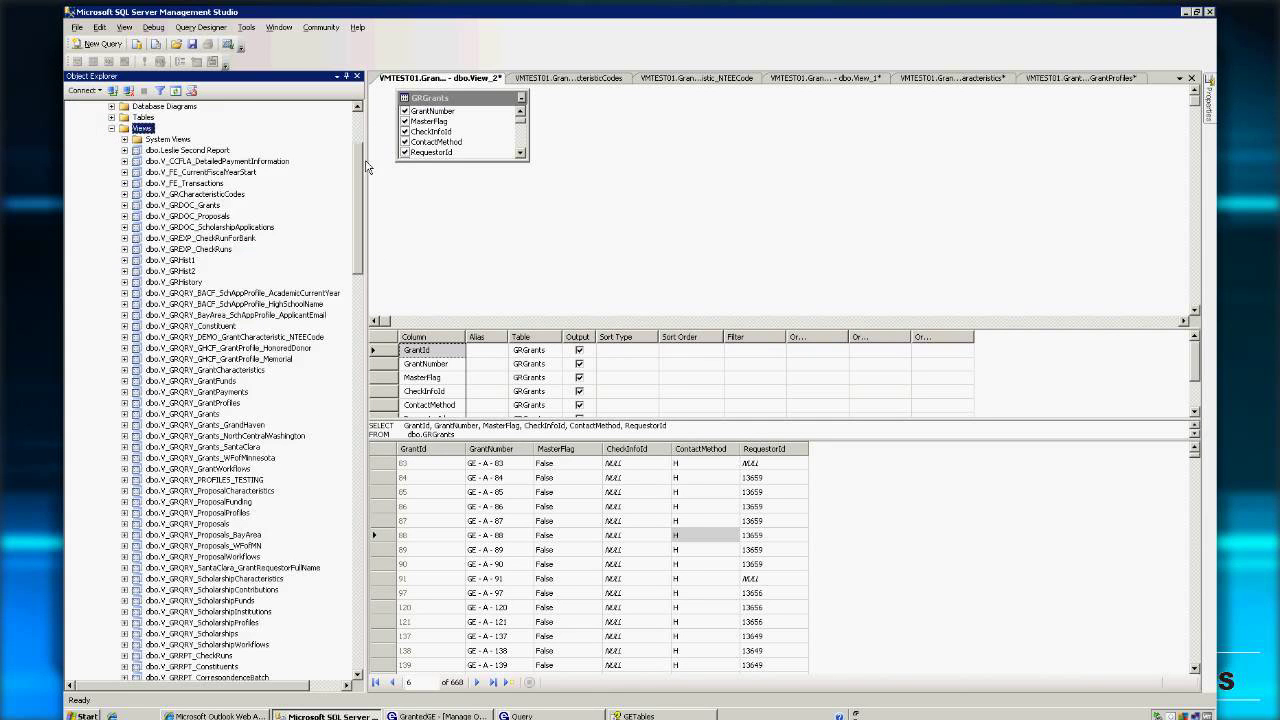
{"action": "scroll", "coordinate": [358, 214], "scroll_direction": "down", "scroll_amount": 9}
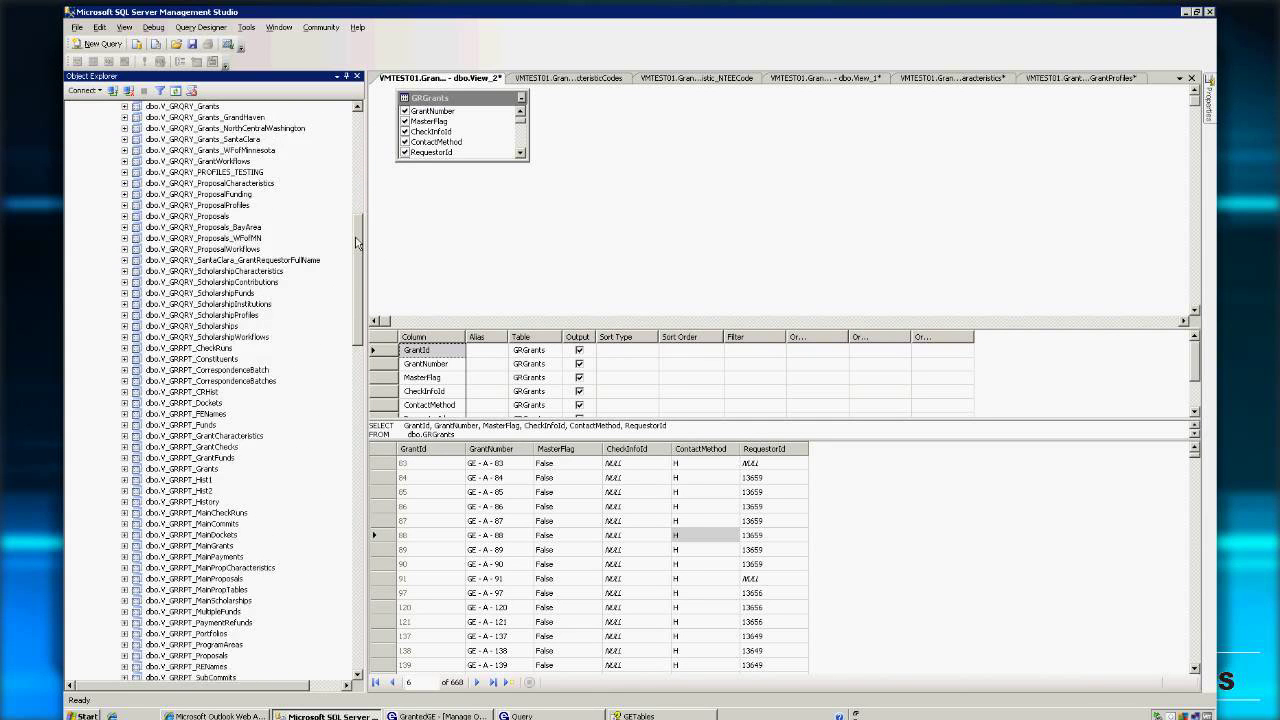
{"action": "scroll", "coordinate": [358, 243], "scroll_direction": "down", "scroll_amount": 3}
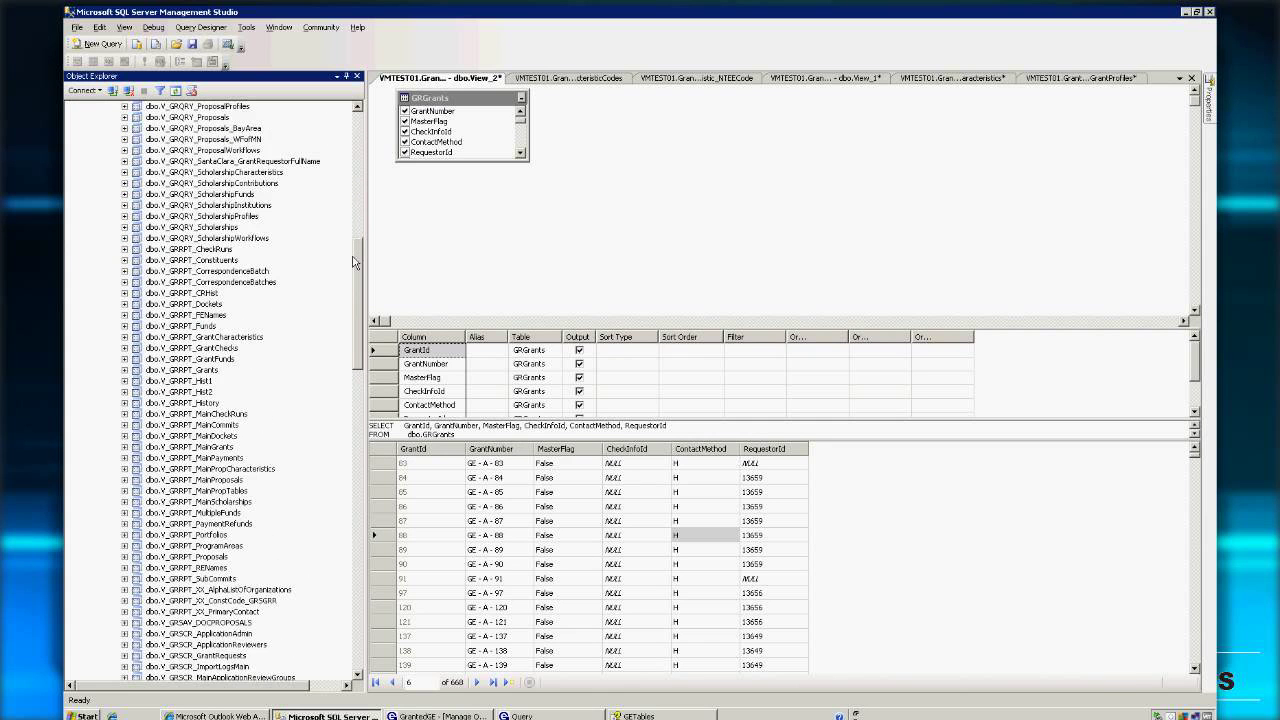
{"action": "scroll", "coordinate": [355, 262], "scroll_direction": "up", "scroll_amount": 6}
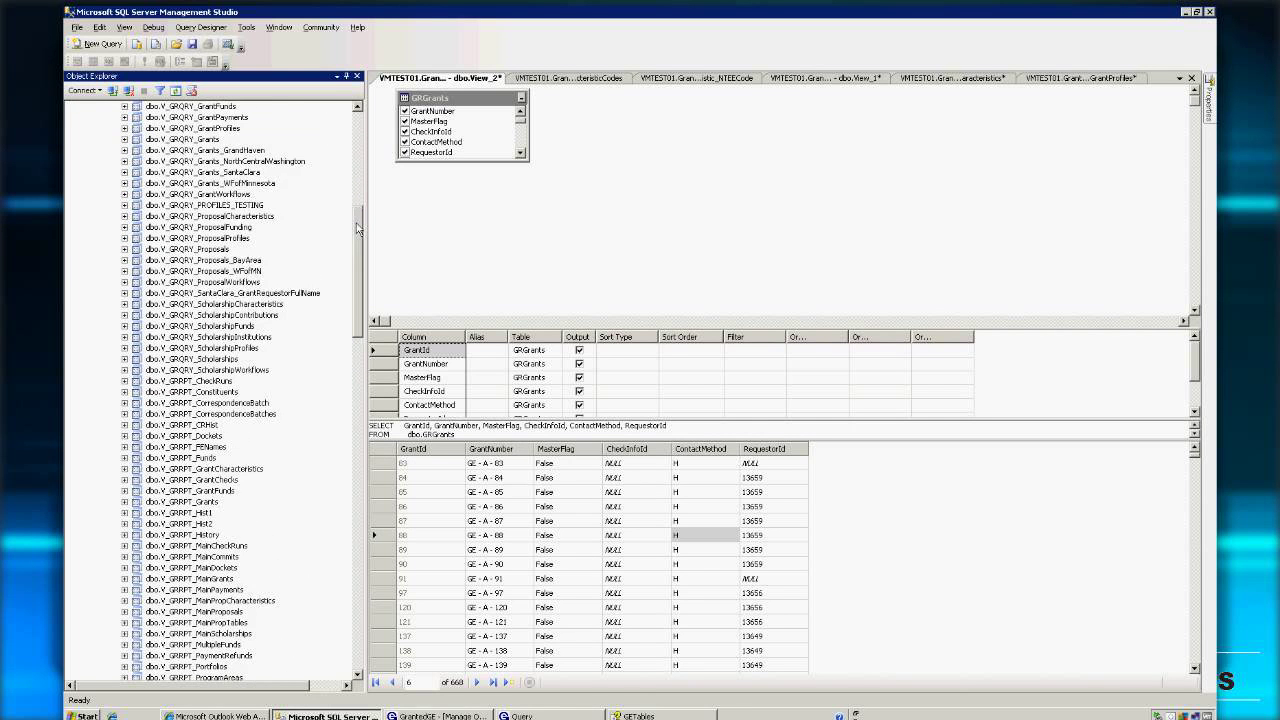
{"action": "scroll", "coordinate": [358, 214], "scroll_direction": "up", "scroll_amount": 1}
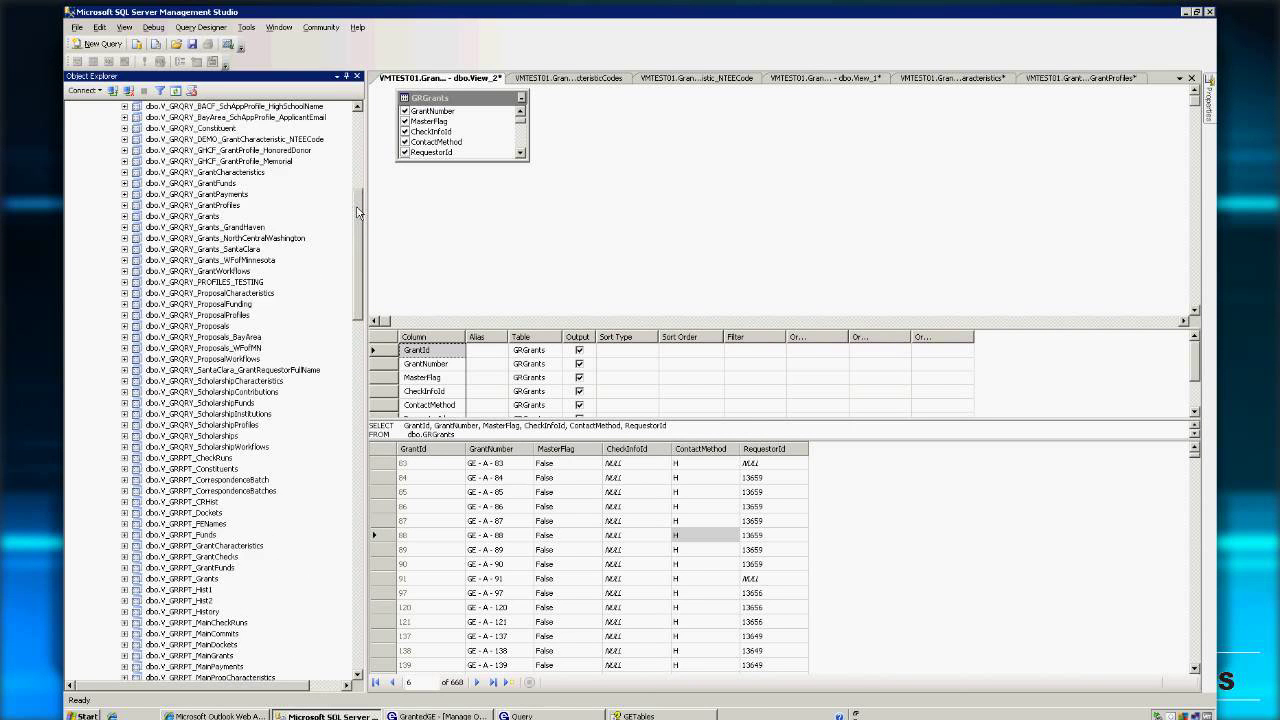
Open the name of dbo.V_GRQRY_DEMO_GrantCharacteristic_NTEECode for editing and highlight its DEMO part, leaving the name as it is
{"action": "left_click", "coordinate": [257, 142]}
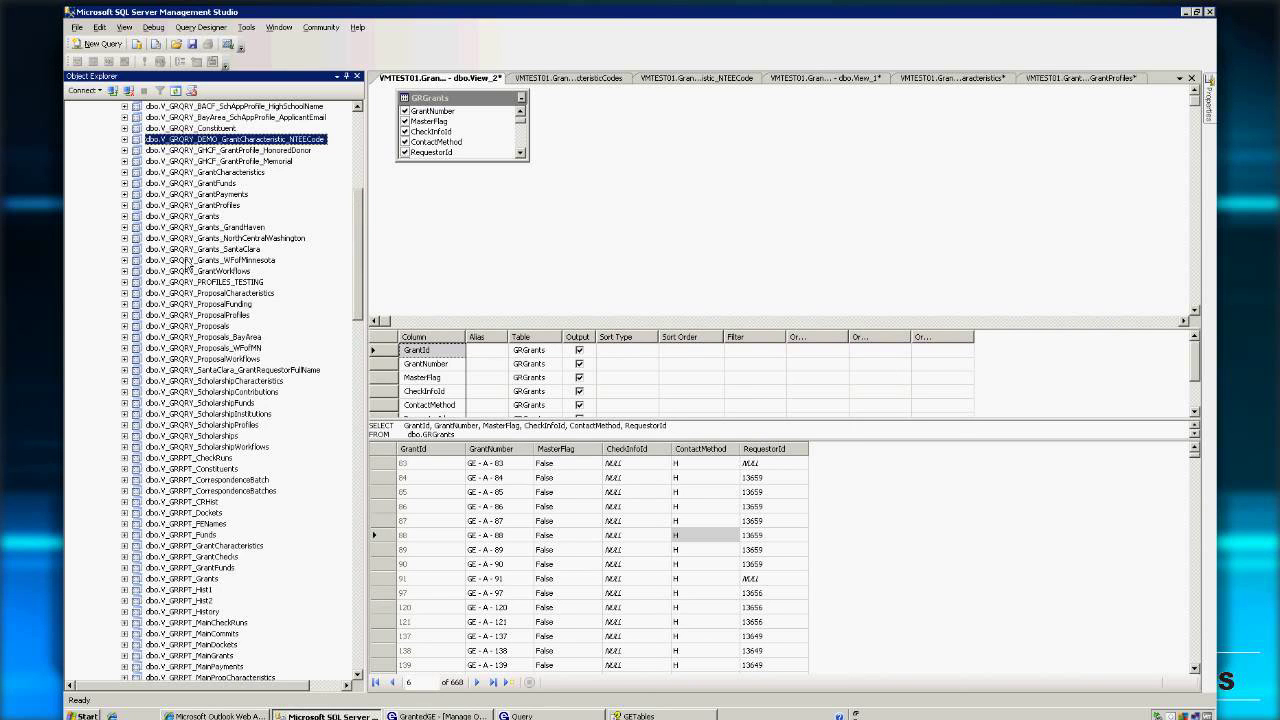
{"action": "key", "text": "F2"}
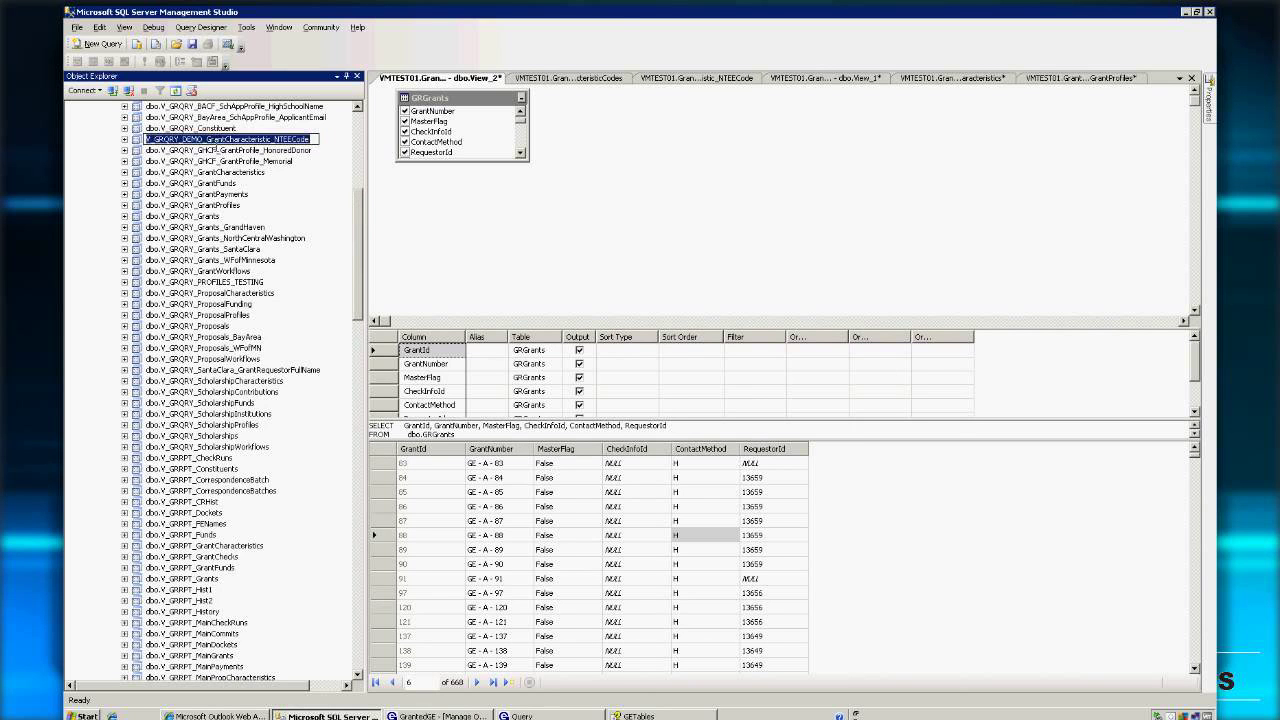
{"action": "left_click_drag", "start_coordinate": [204, 139], "coordinate": [181, 139]}
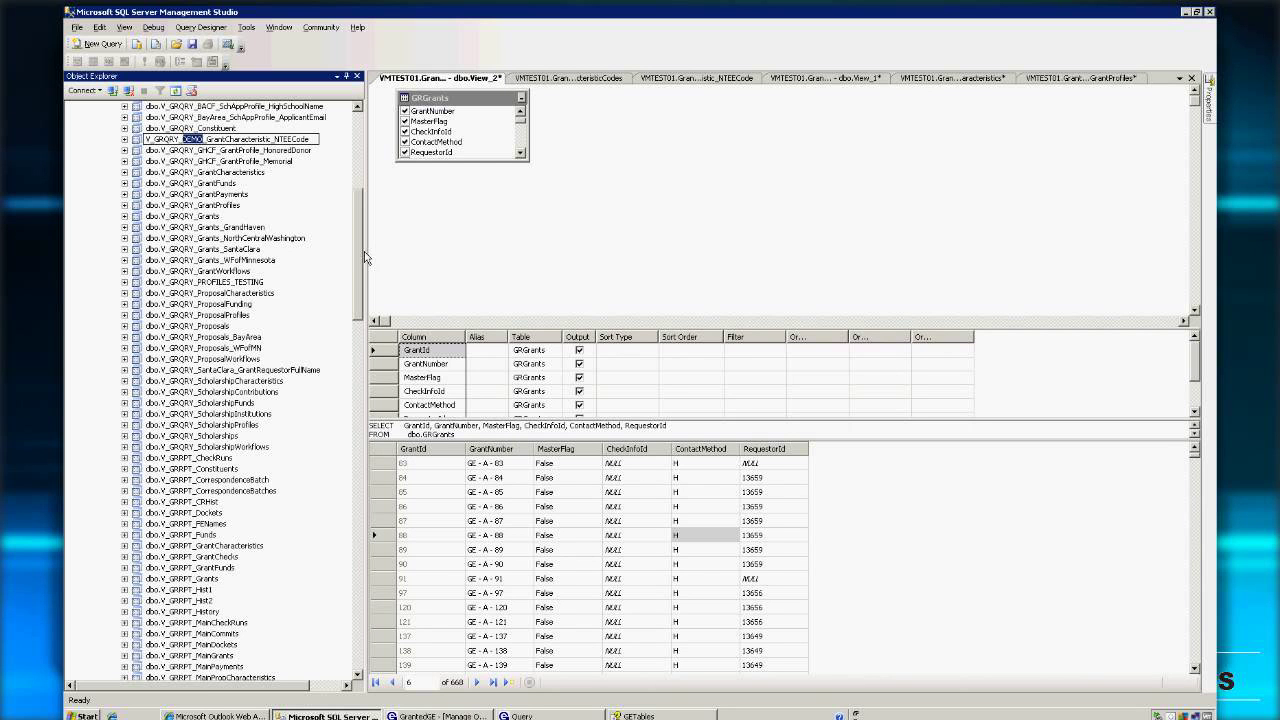
{"action": "left_click_drag", "start_coordinate": [362, 258], "coordinate": [370, 225]}
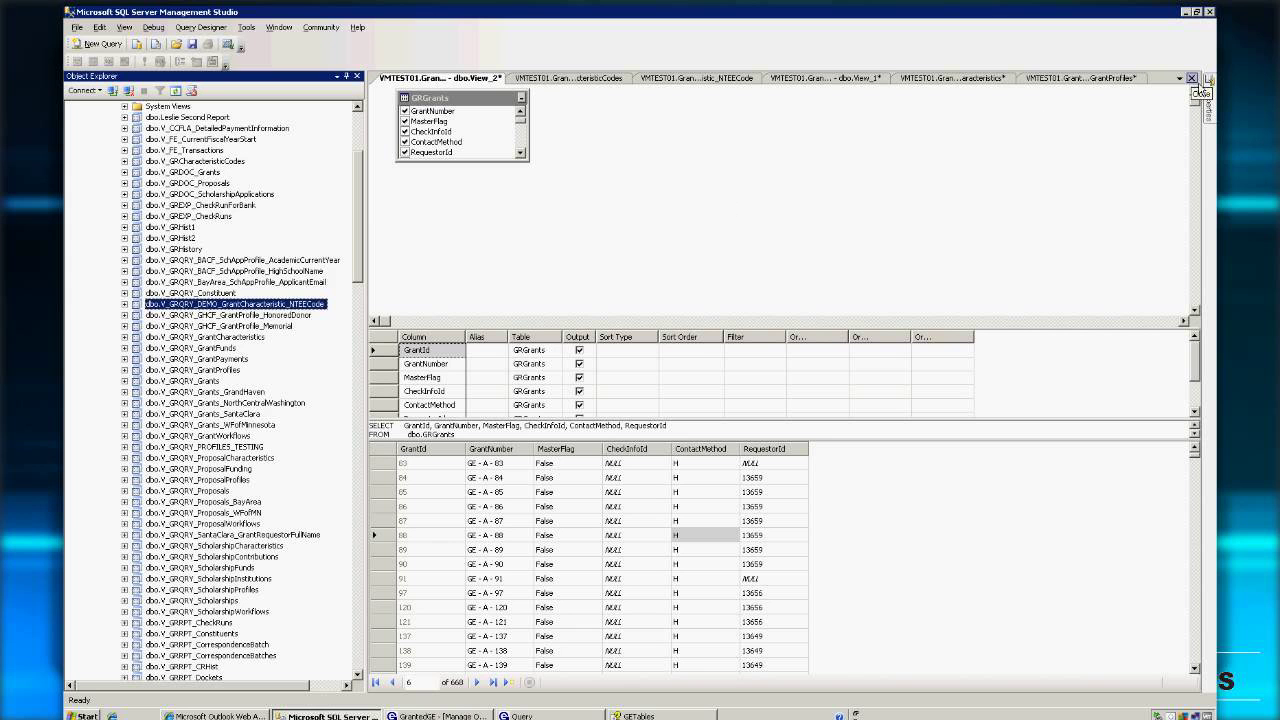
Remove the GRGrants table from the dbo.View_2 design and collapse the Views folder of Grants_4.0.0
{"action": "left_click", "coordinate": [432, 112]}
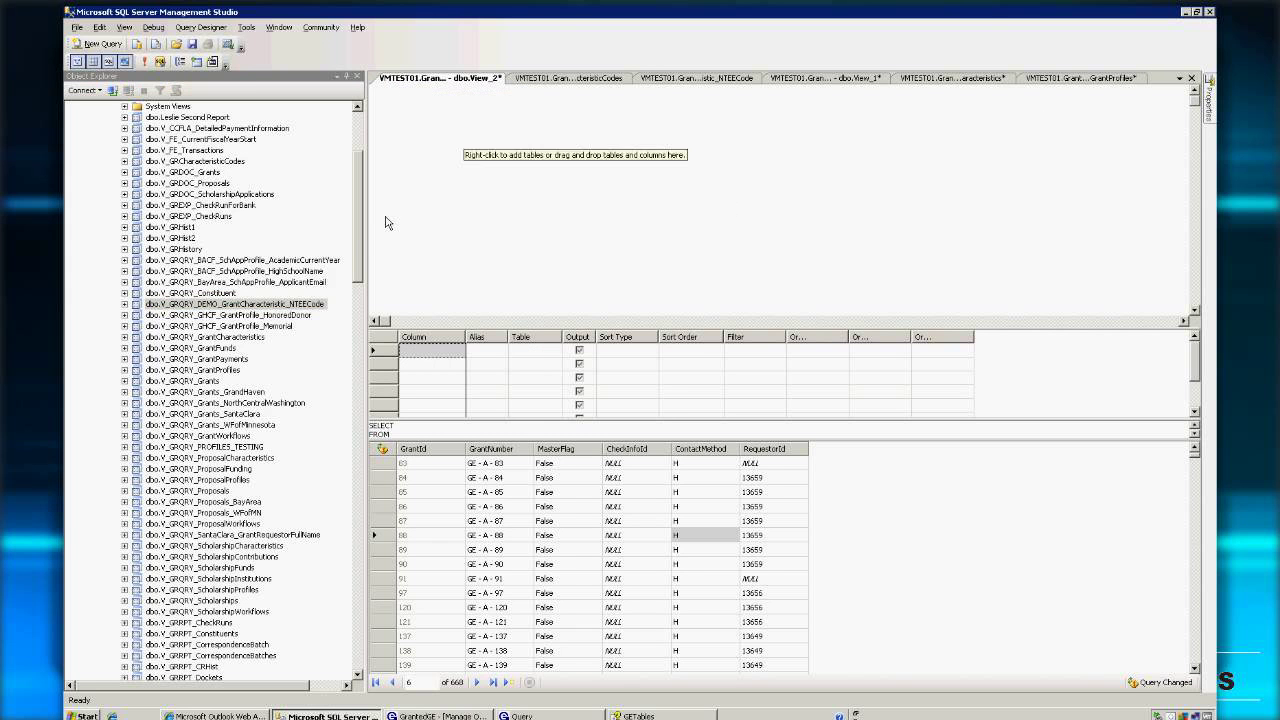
{"action": "left_click_drag", "start_coordinate": [361, 229], "coordinate": [367, 155]}
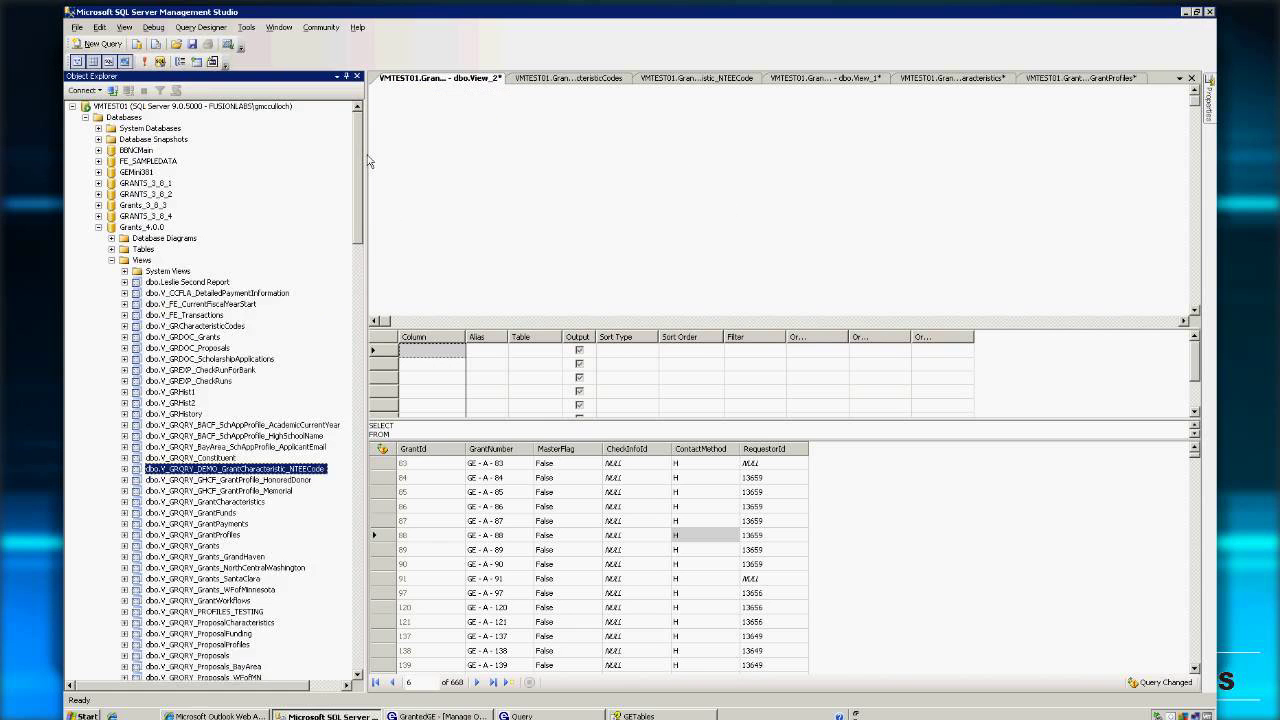
{"action": "double_click", "coordinate": [123, 262]}
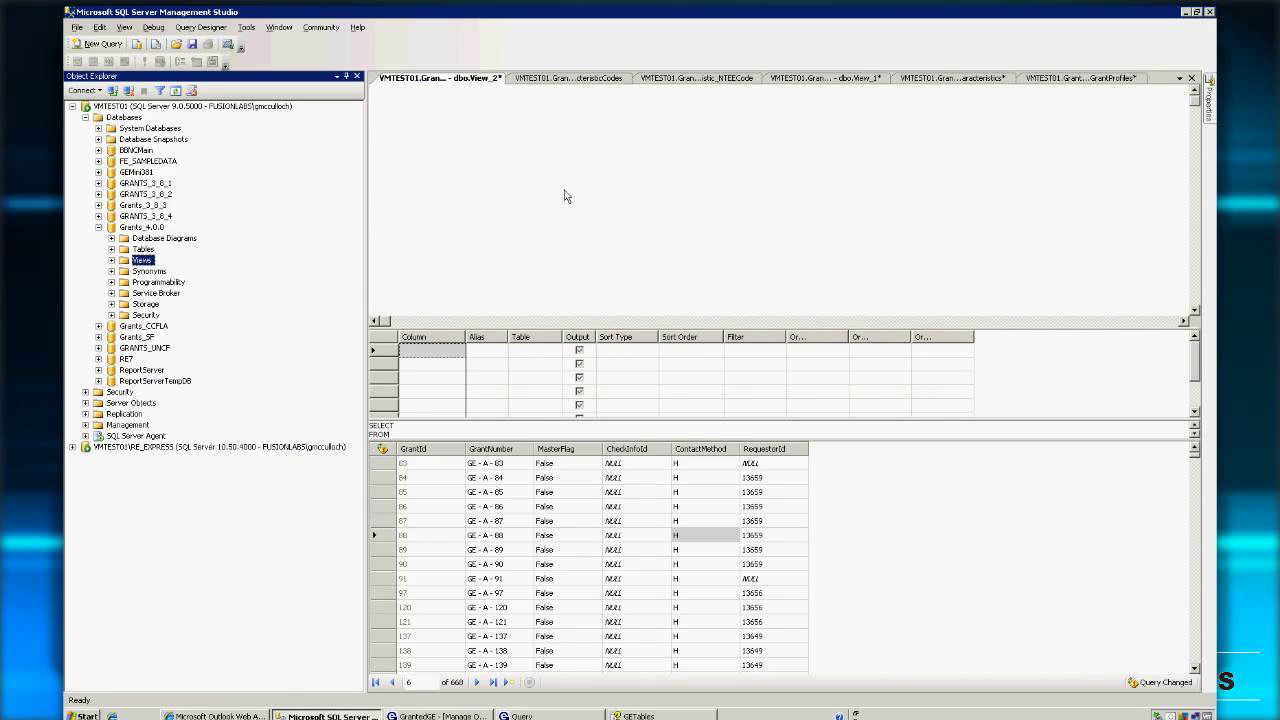
Add the GRGrants table to the dbo.View_2 design
{"action": "right_click", "coordinate": [797, 155]}
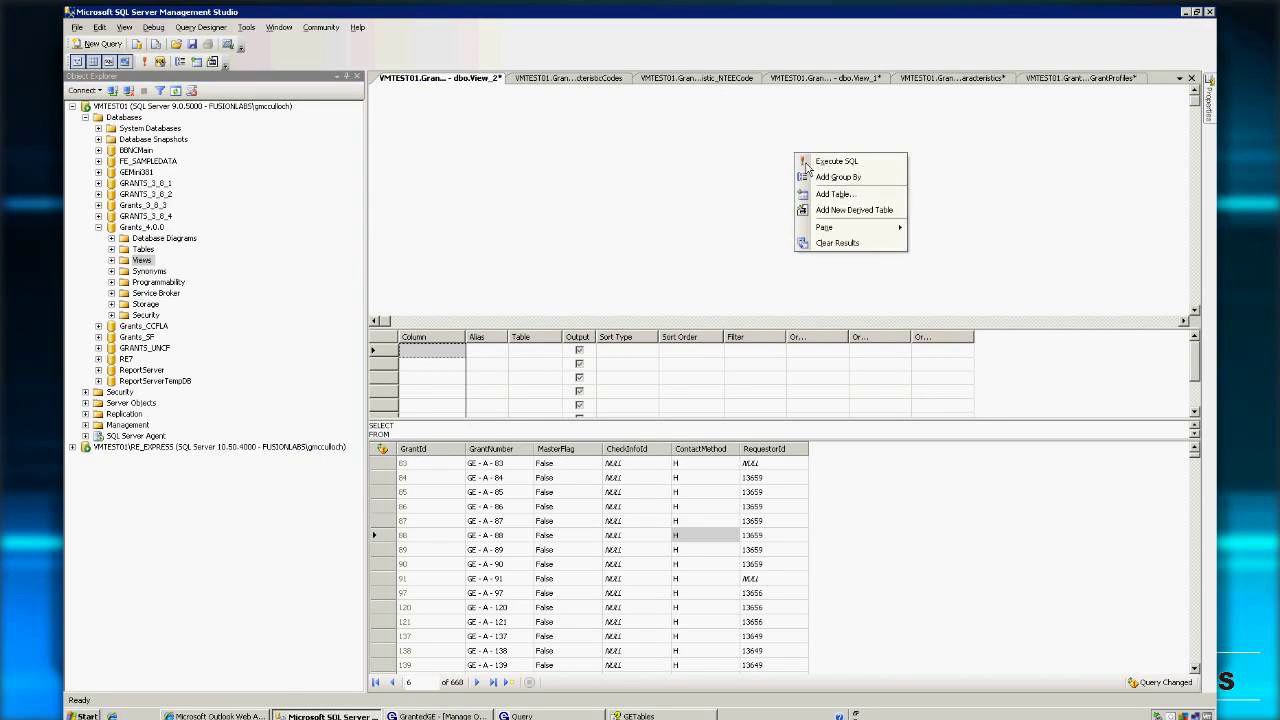
{"action": "left_click", "coordinate": [845, 199]}
{"action": "scroll", "coordinate": [772, 398], "scroll_direction": "down", "scroll_amount": 3}
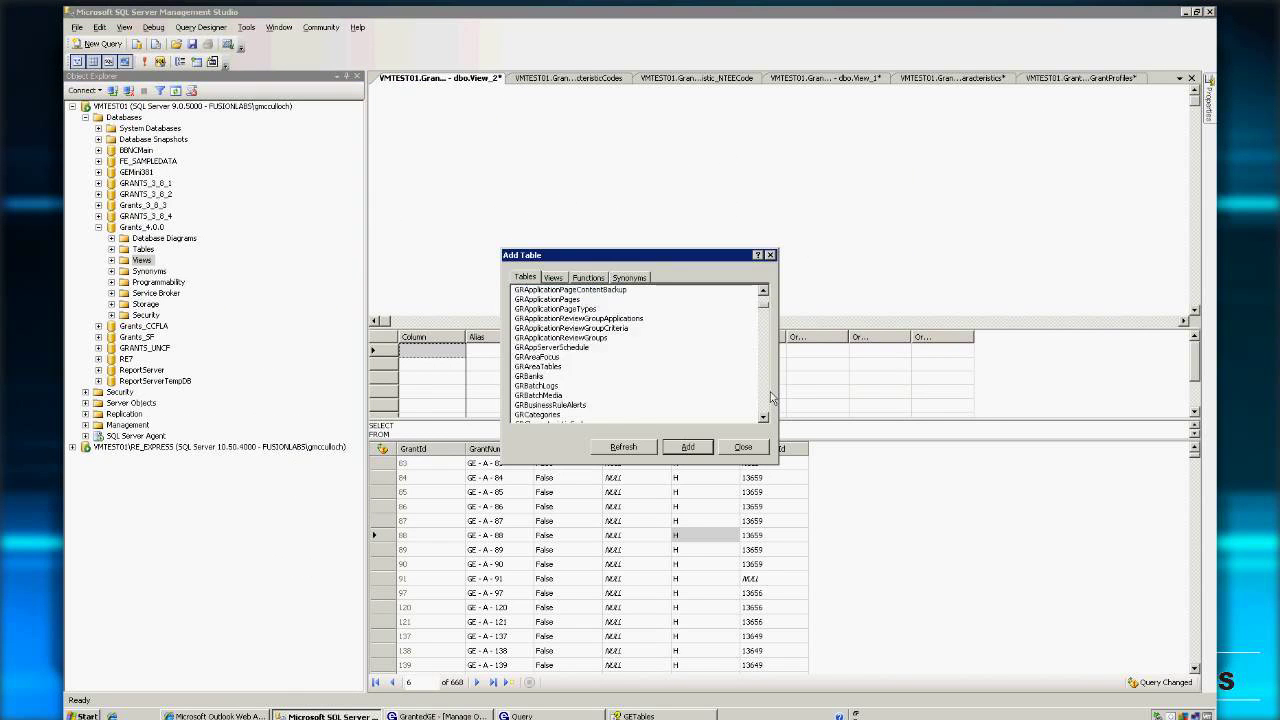
{"action": "scroll", "coordinate": [772, 398], "scroll_direction": "down", "scroll_amount": 10}
{"action": "scroll", "coordinate": [772, 398], "scroll_direction": "down", "scroll_amount": 5}
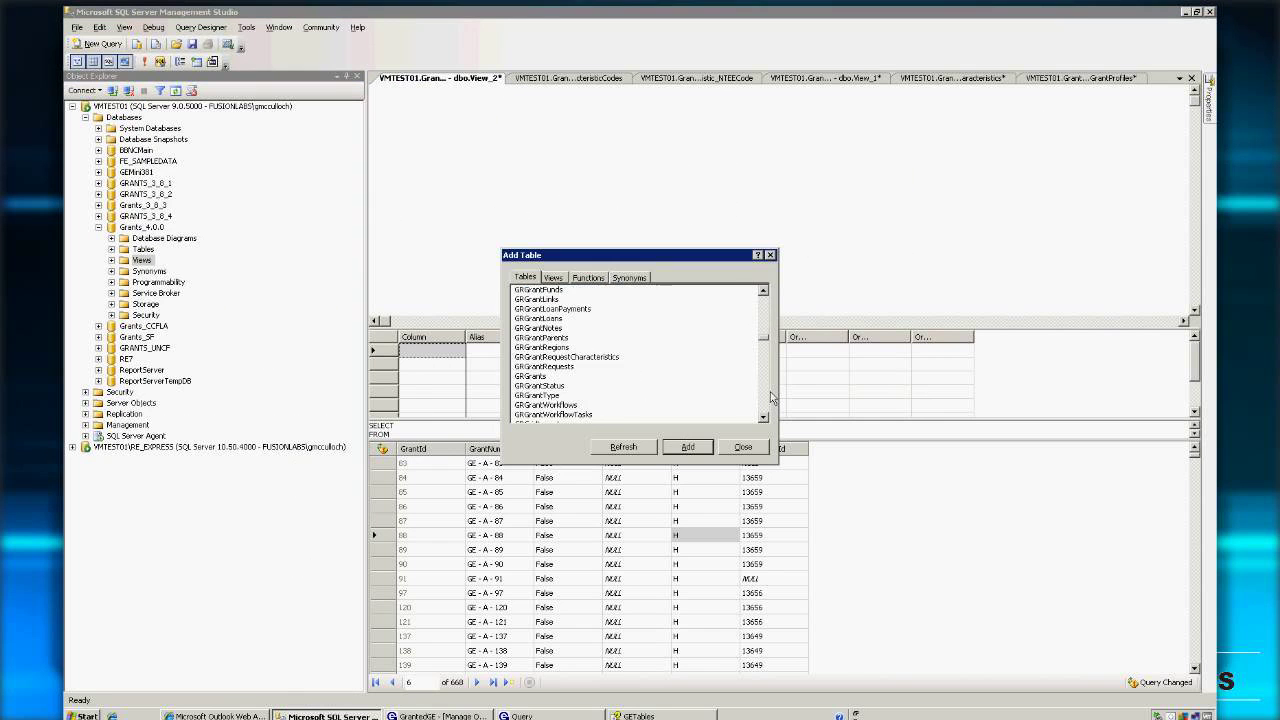
{"action": "double_click", "coordinate": [540, 378]}
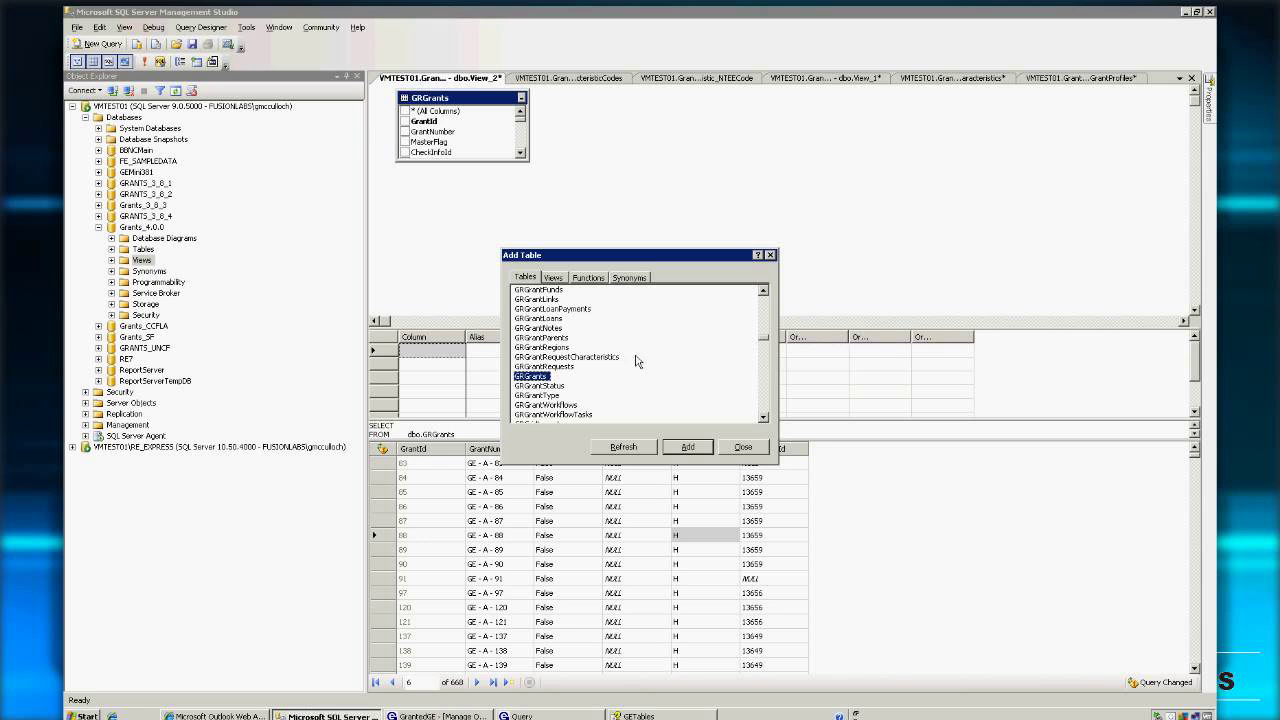
Add the GRGrantParents table to the view design and close the table list
{"action": "left_click", "coordinate": [543, 338]}
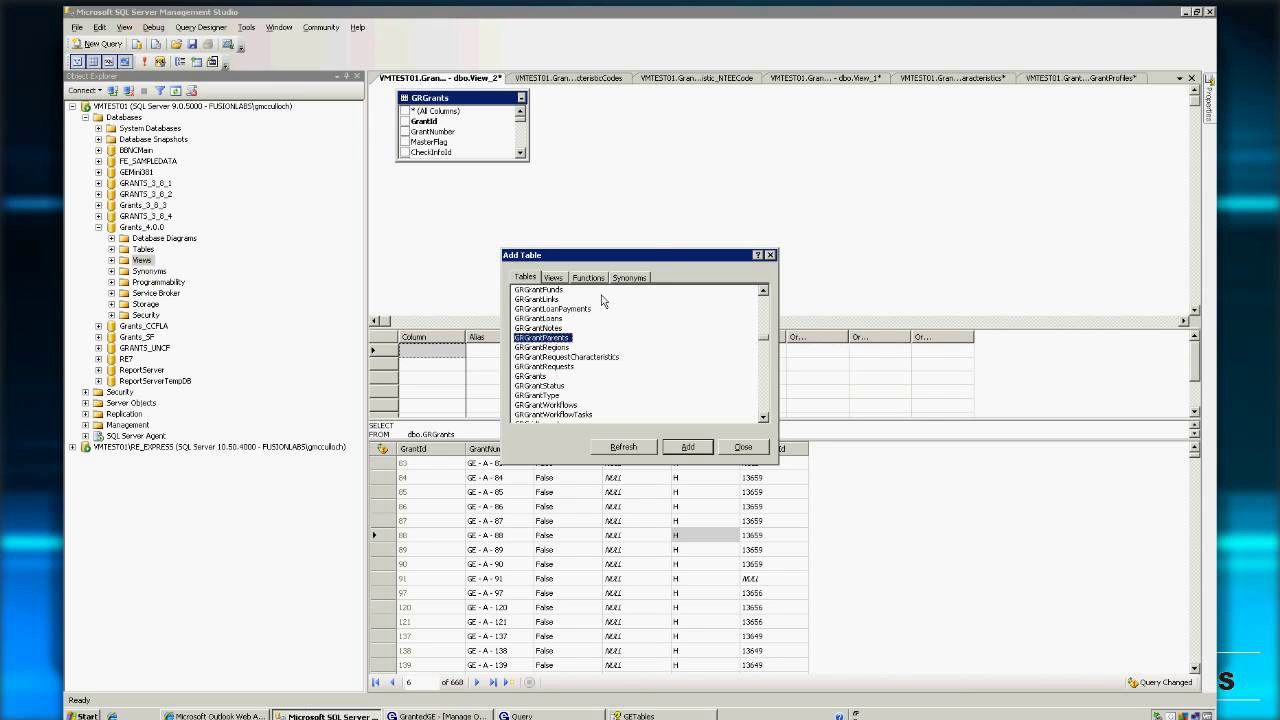
{"action": "left_click_drag", "start_coordinate": [628, 256], "coordinate": [788, 208]}
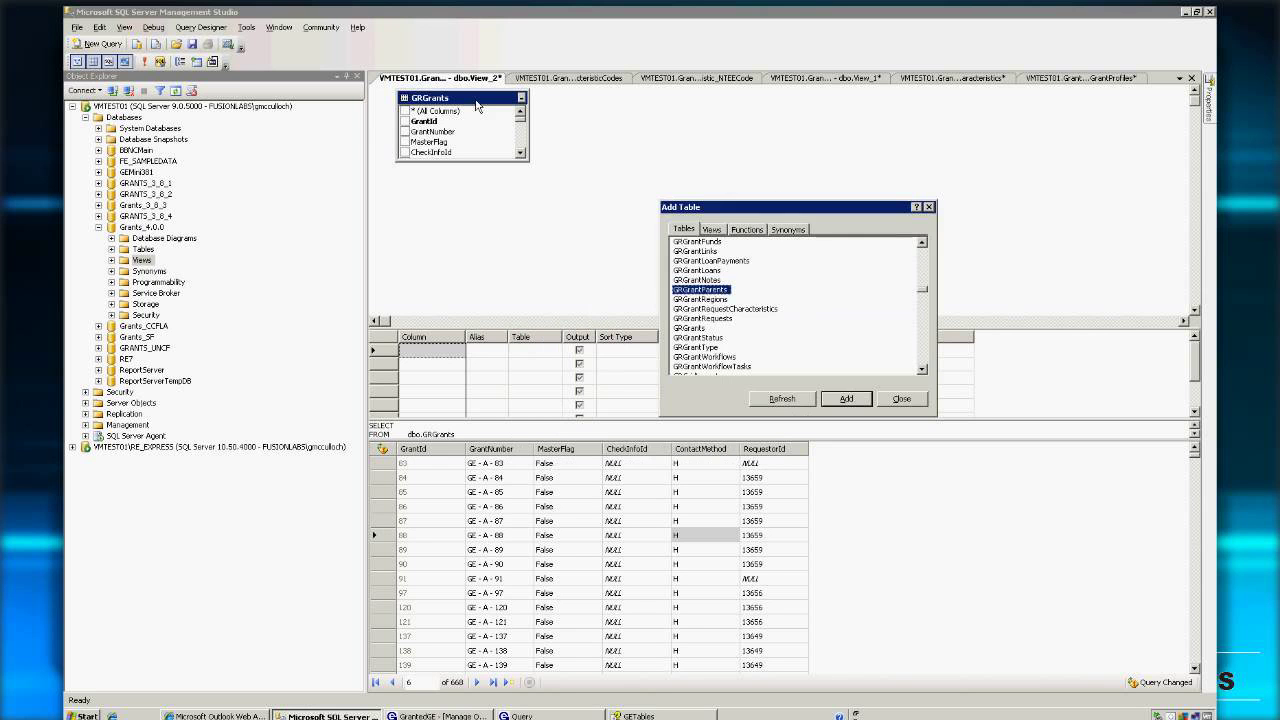
{"action": "left_click", "coordinate": [858, 399]}
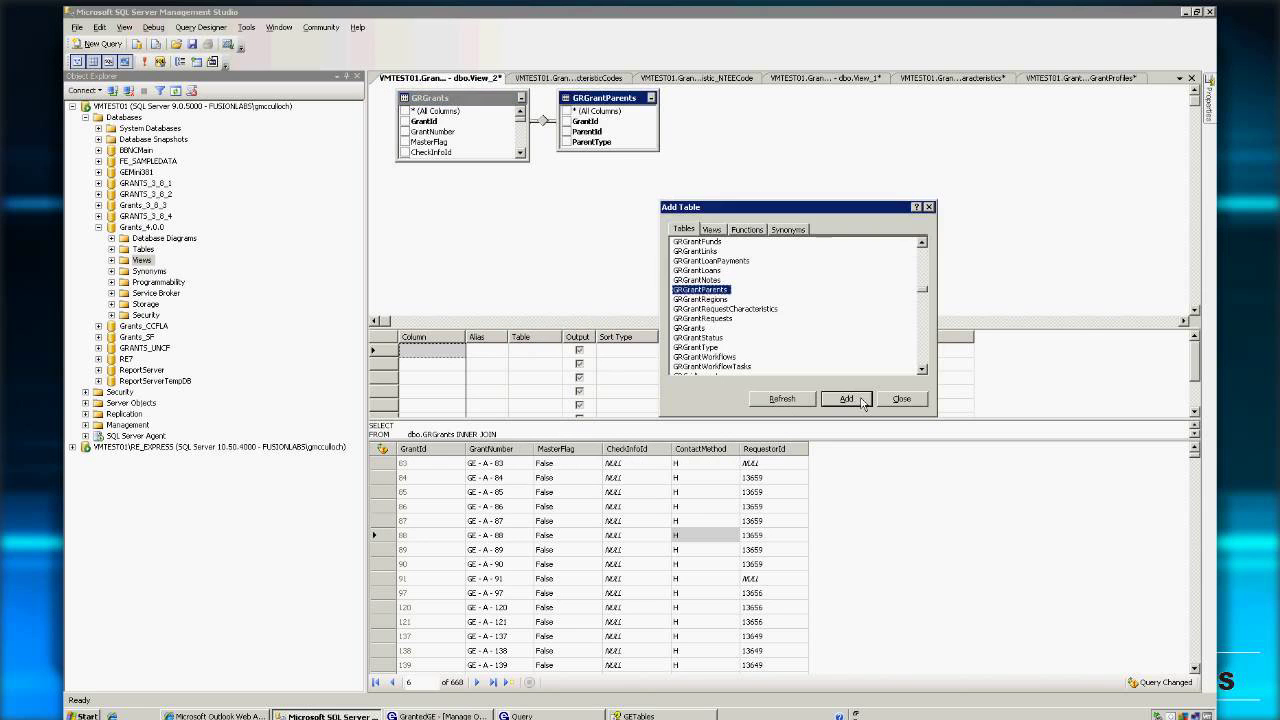
{"action": "left_click", "coordinate": [915, 404]}
Move GRGrants to the other side of GRGrantParents and set their join to select all rows from GRGrantParents
{"action": "left_click_drag", "start_coordinate": [481, 98], "coordinate": [894, 125]}
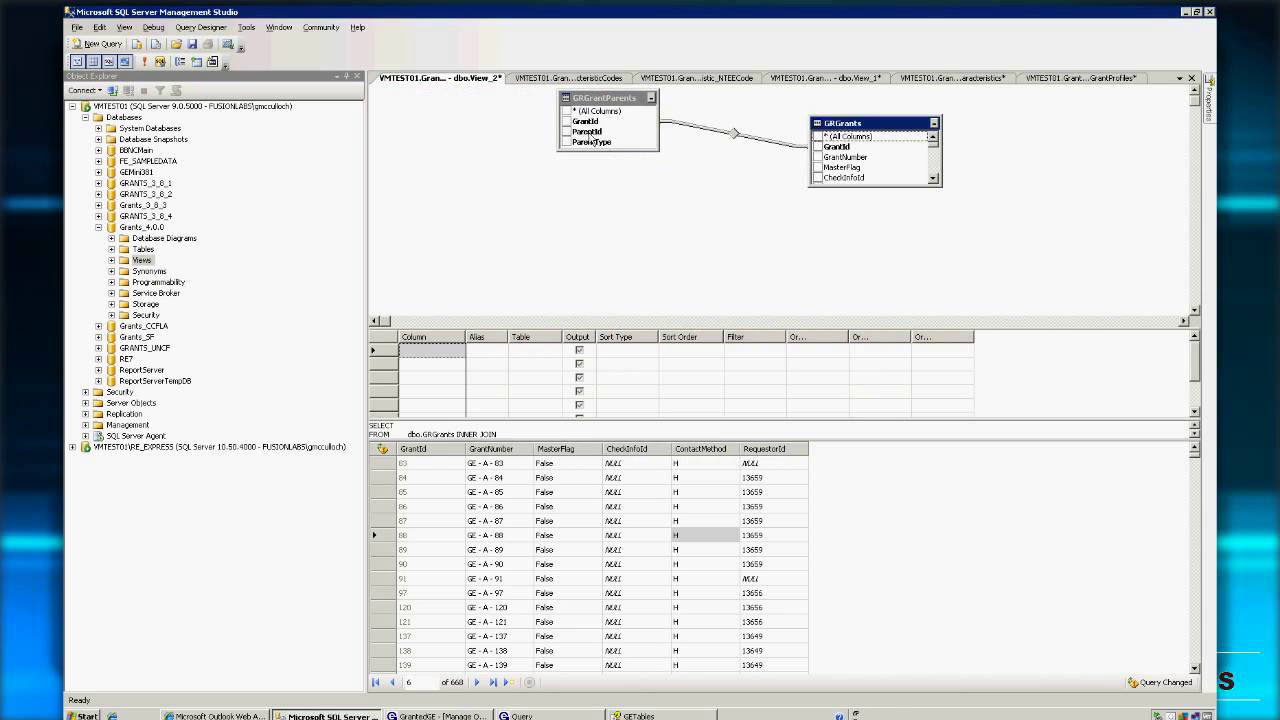
{"action": "right_click", "coordinate": [736, 134]}
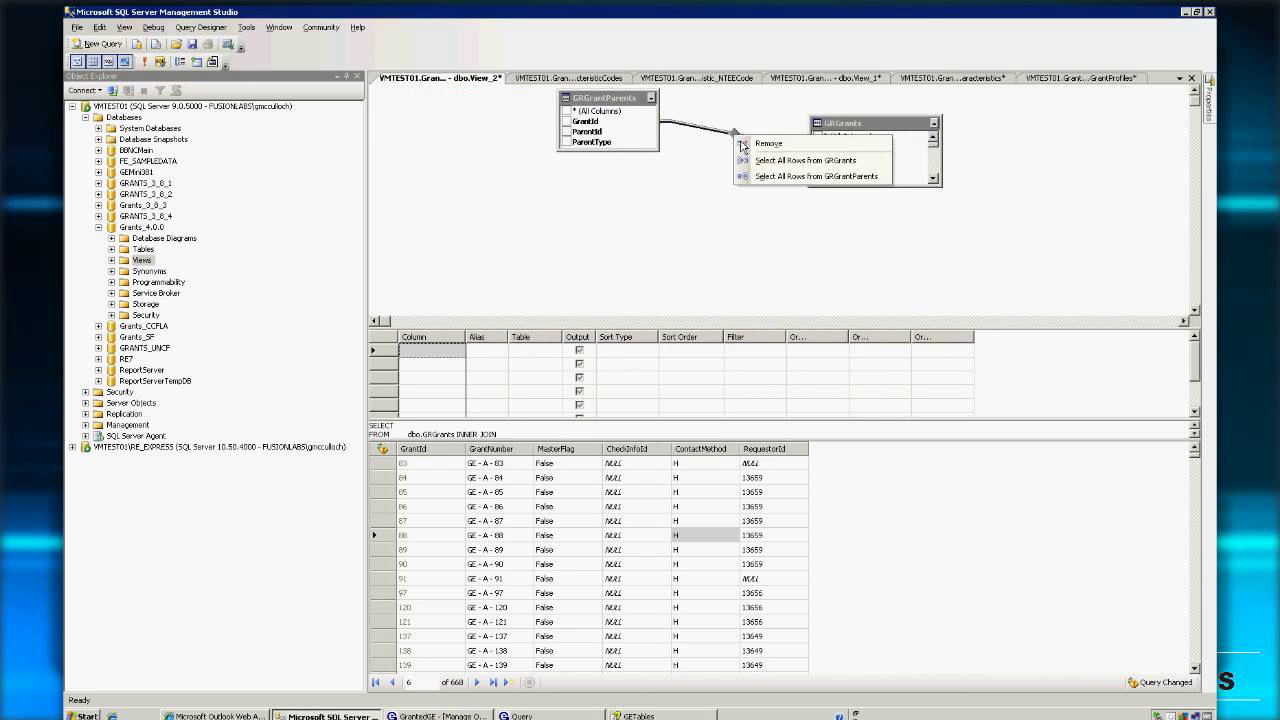
{"action": "left_click", "coordinate": [805, 176]}
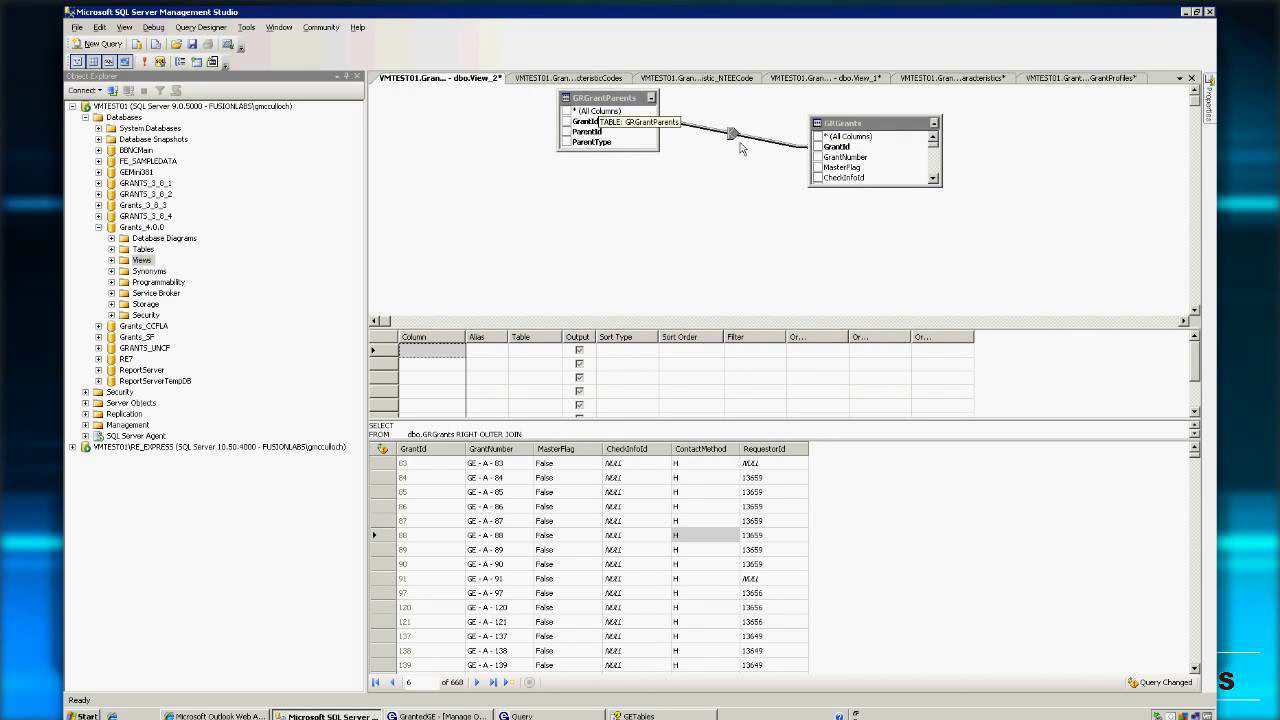
Output GrantId and GrantNumber from GRGrants and ParentType from GRGrantParents, and execute the query
{"action": "left_click", "coordinate": [818, 147]}
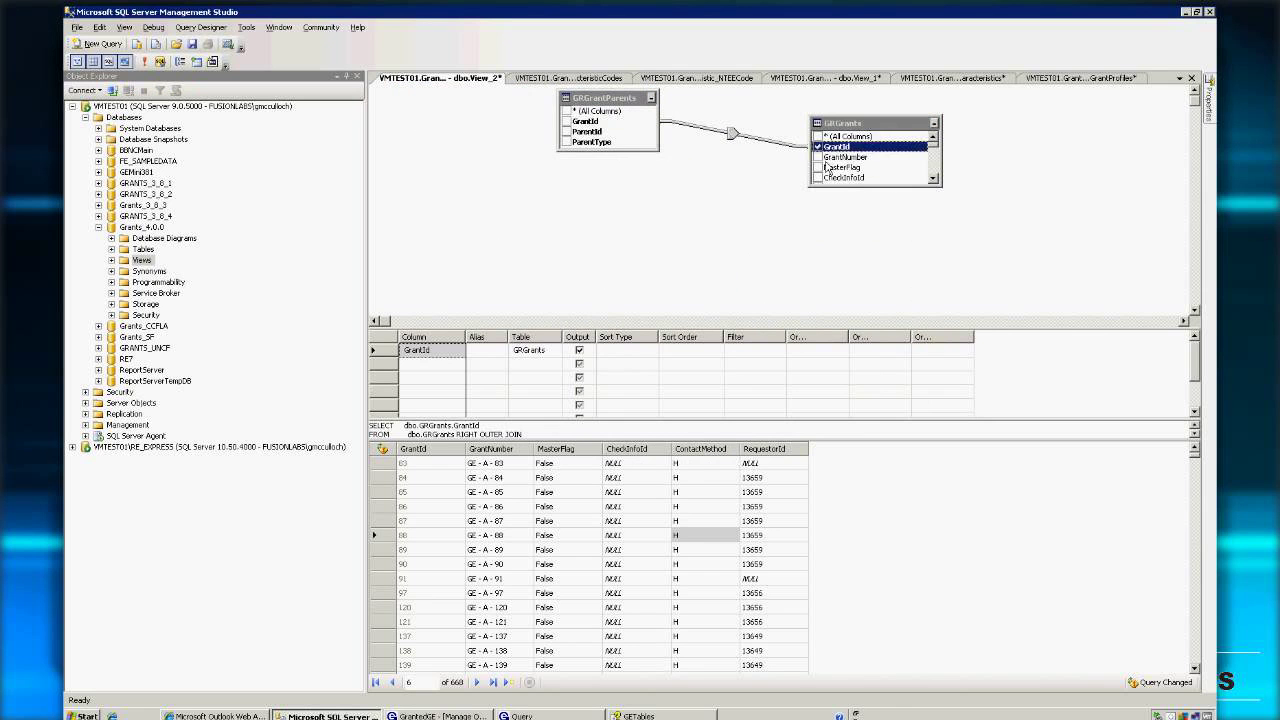
{"action": "left_click", "coordinate": [818, 157]}
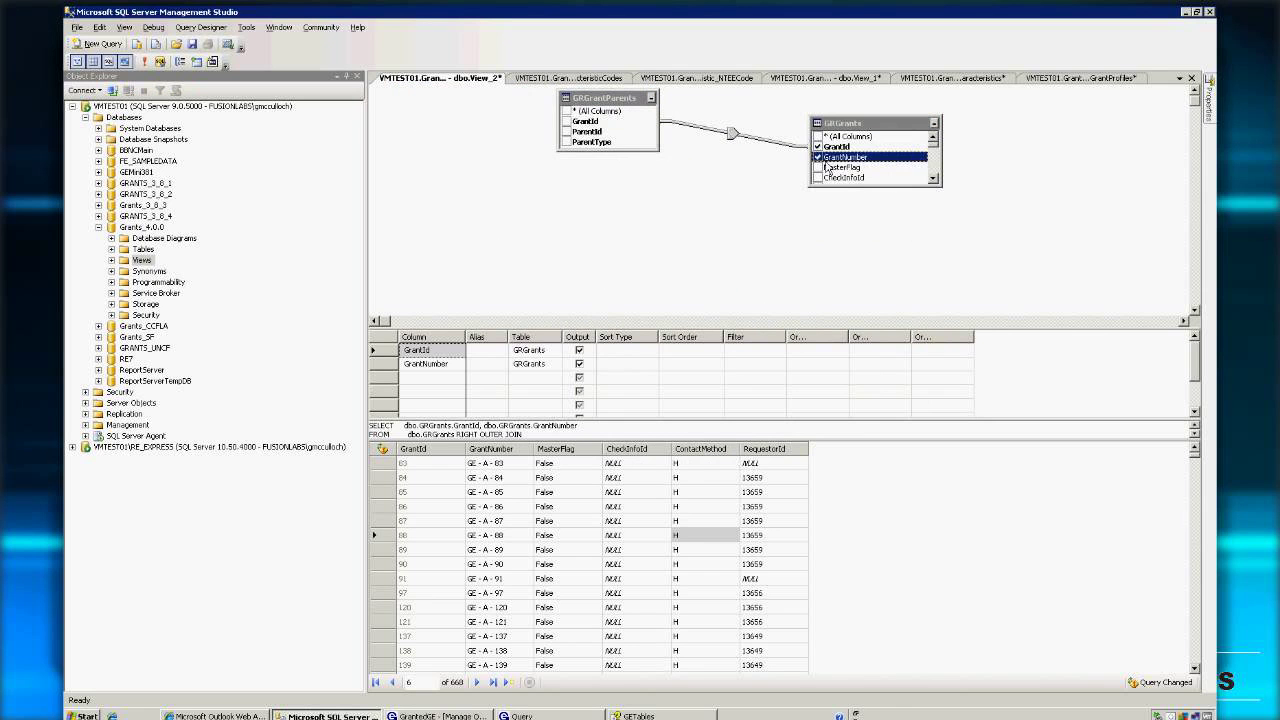
{"action": "left_click", "coordinate": [568, 142]}
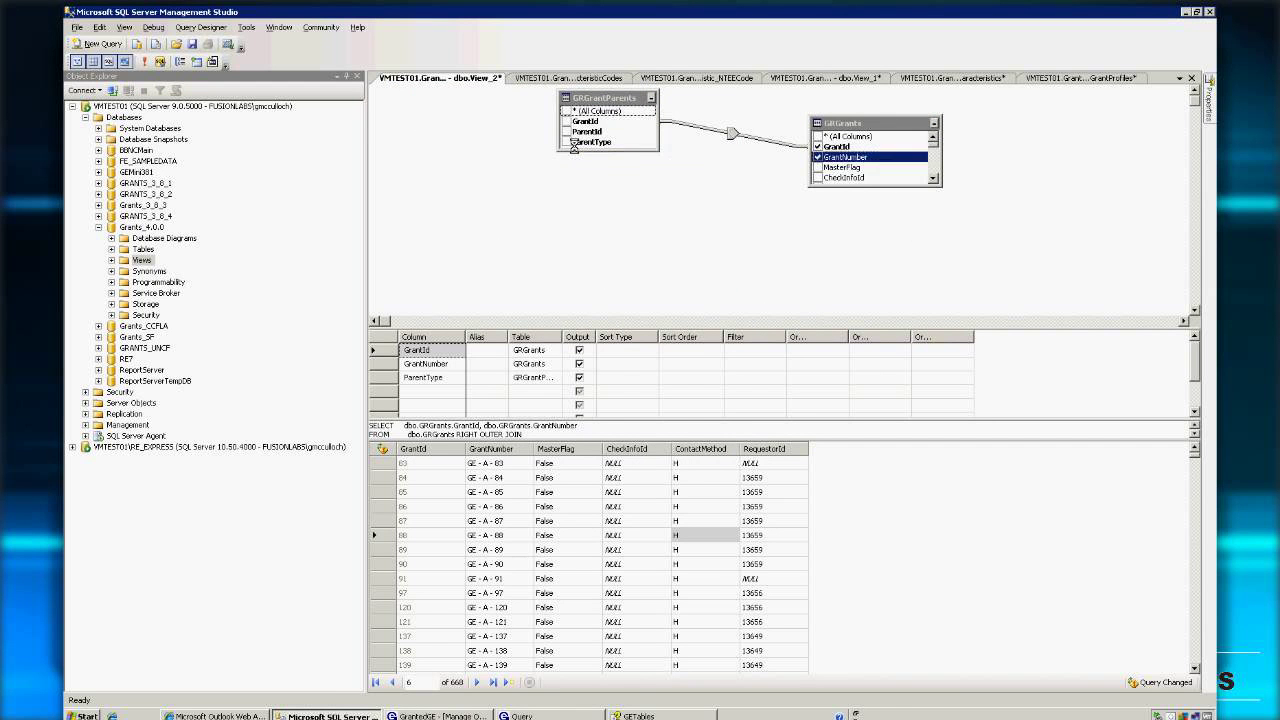
{"action": "right_click", "coordinate": [730, 194]}
{"action": "left_click", "coordinate": [775, 202]}
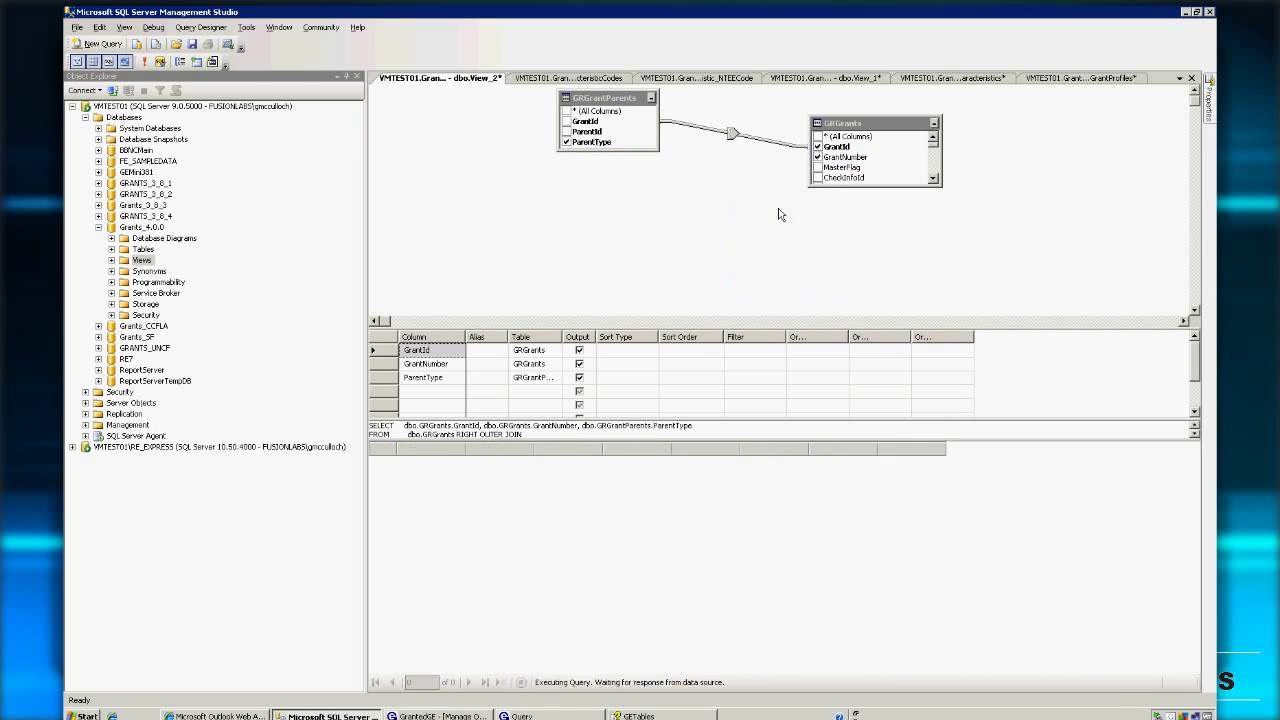
Enlarge the results area and examine the ParentType values across the returned grants
{"action": "left_click_drag", "start_coordinate": [602, 448], "coordinate": [674, 340]}
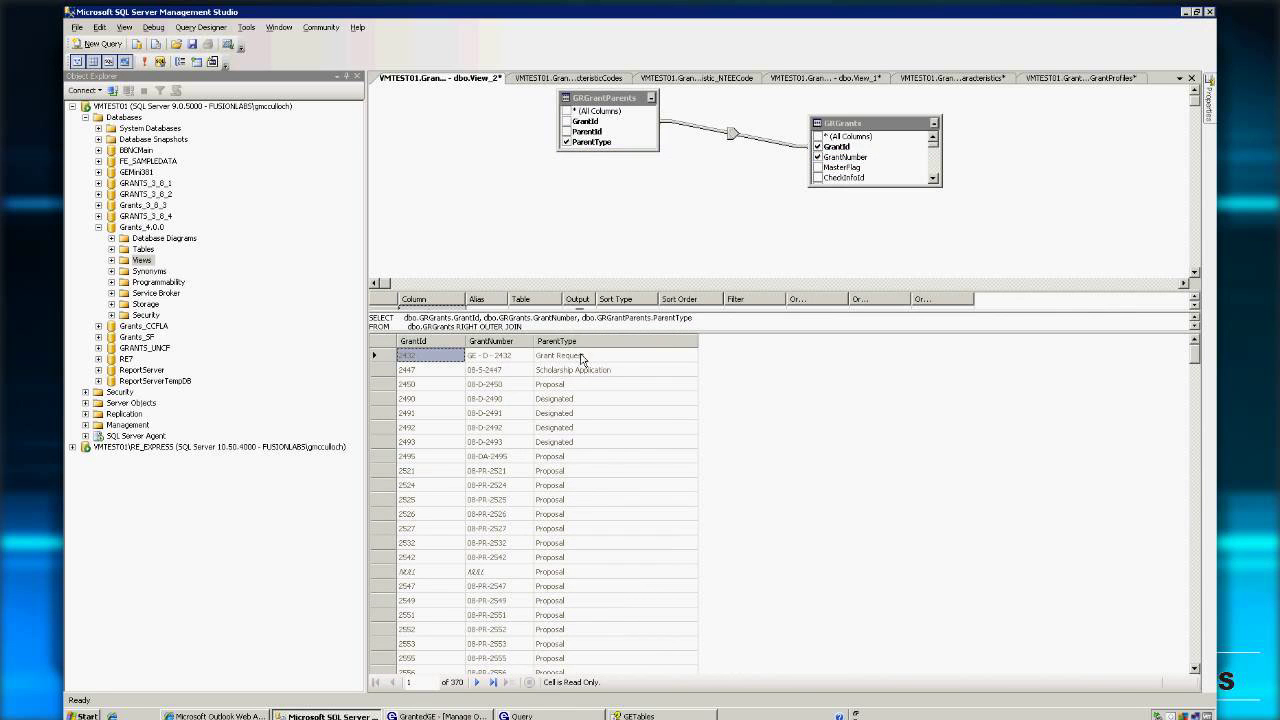
{"action": "left_click", "coordinate": [584, 357]}
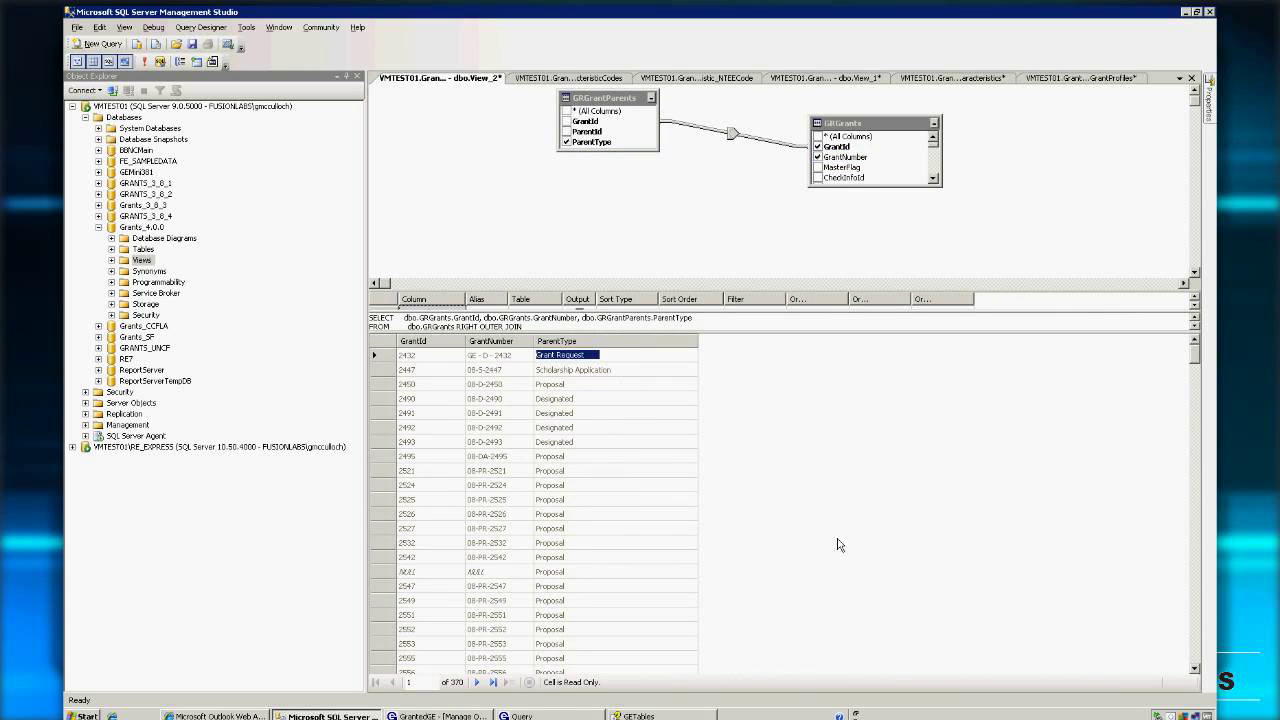
{"action": "left_click", "coordinate": [1192, 520]}
{"action": "left_click", "coordinate": [1192, 518]}
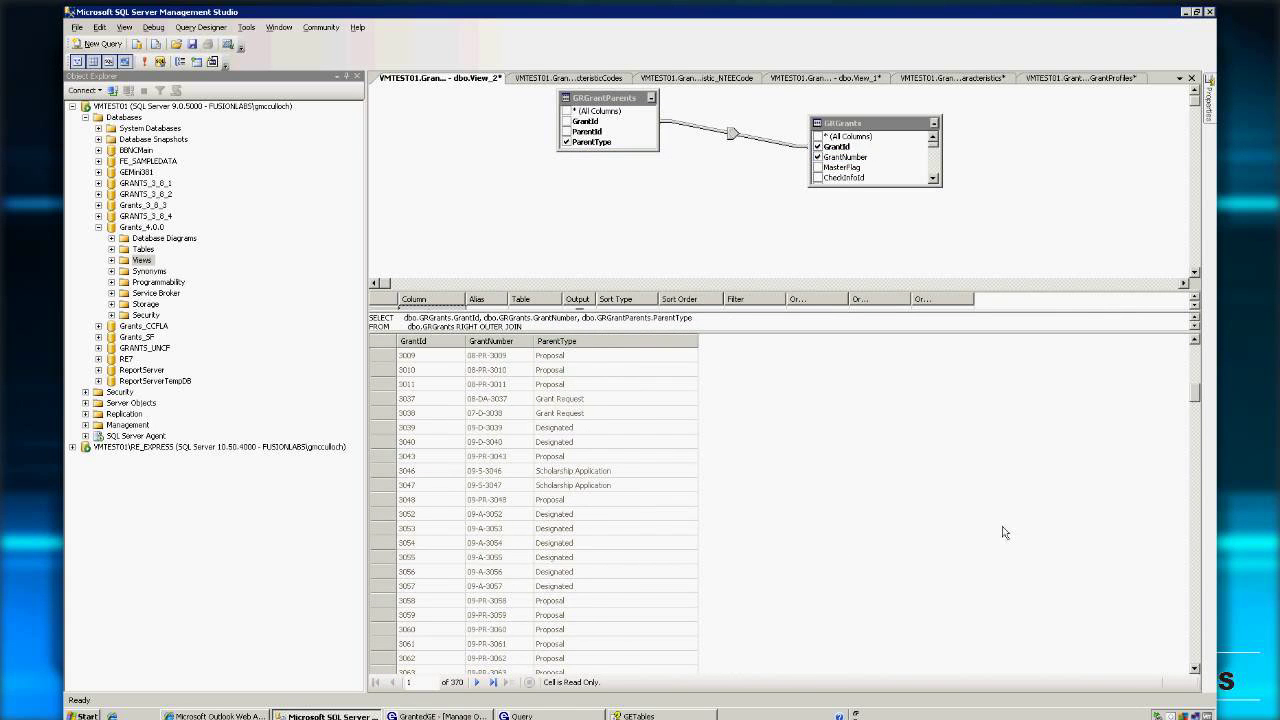
{"action": "scroll", "coordinate": [982, 533], "scroll_direction": "down", "scroll_amount": 7}
{"action": "scroll", "coordinate": [982, 533], "scroll_direction": "down", "scroll_amount": 12}
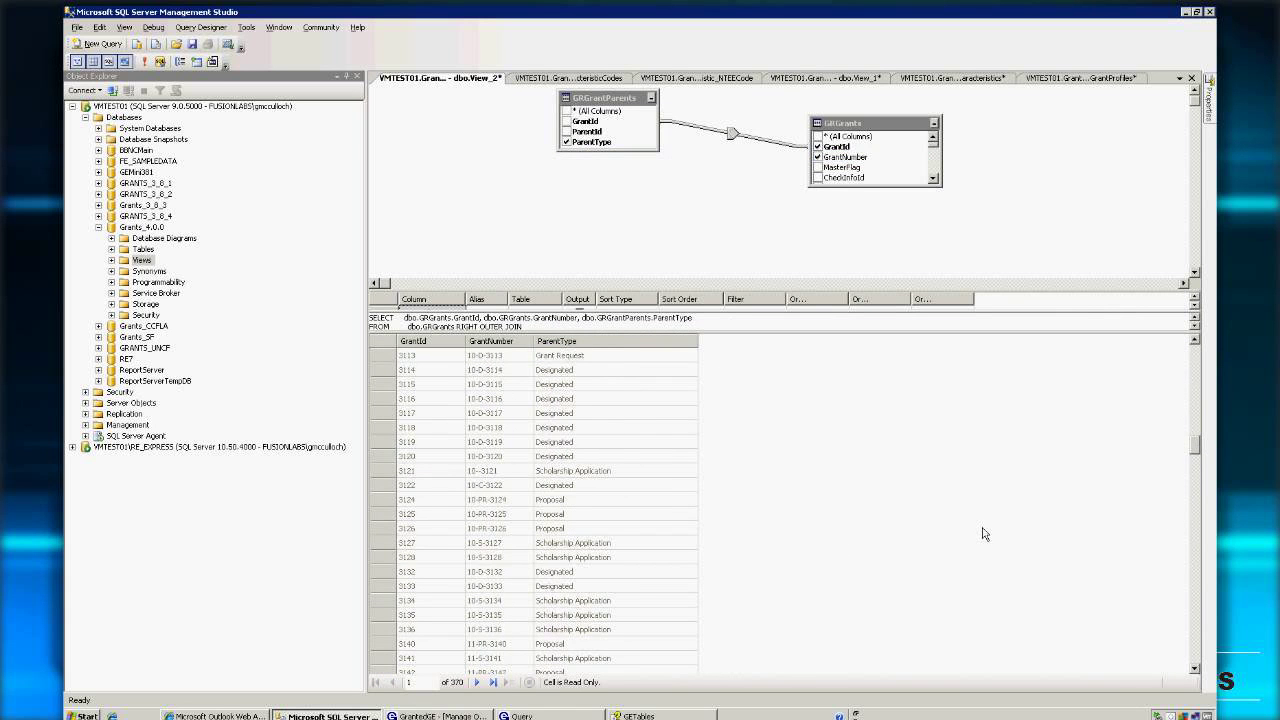
{"action": "scroll", "coordinate": [982, 533], "scroll_direction": "up", "scroll_amount": 20}
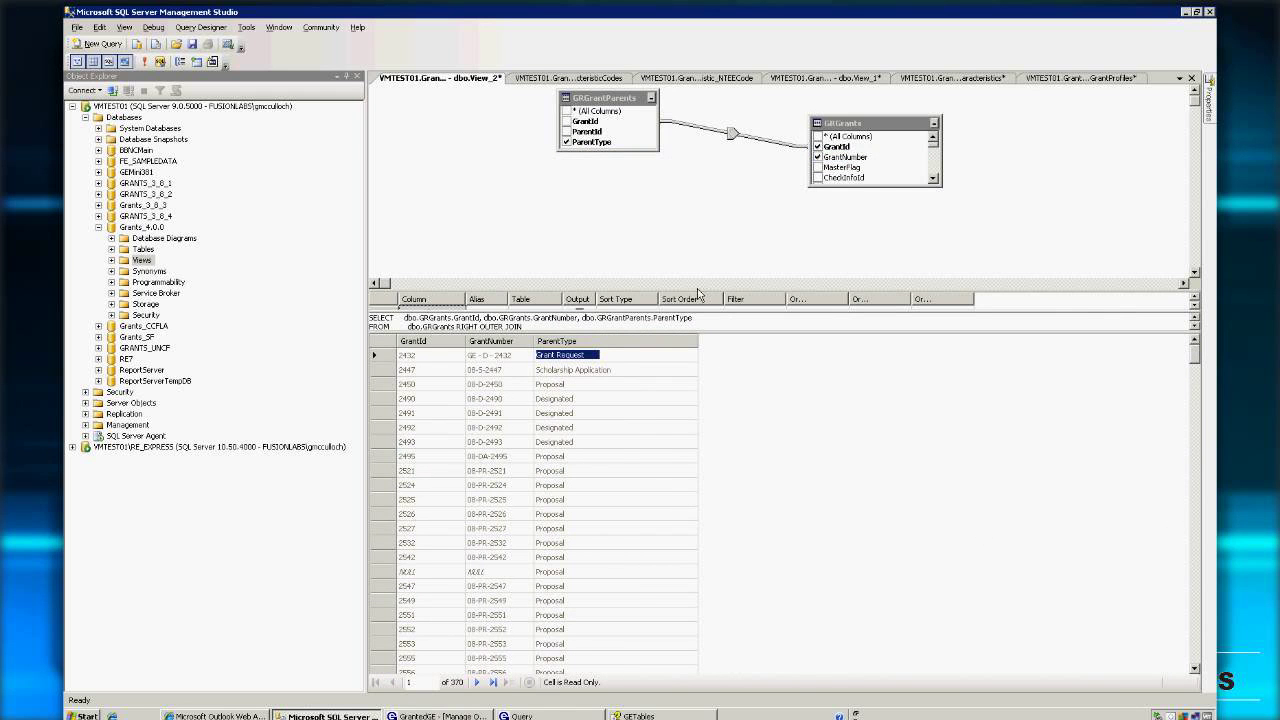
Enlarge the criteria grid, filter ParentType to proposal and execute the query
{"action": "left_click_drag", "start_coordinate": [629, 292], "coordinate": [622, 214]}
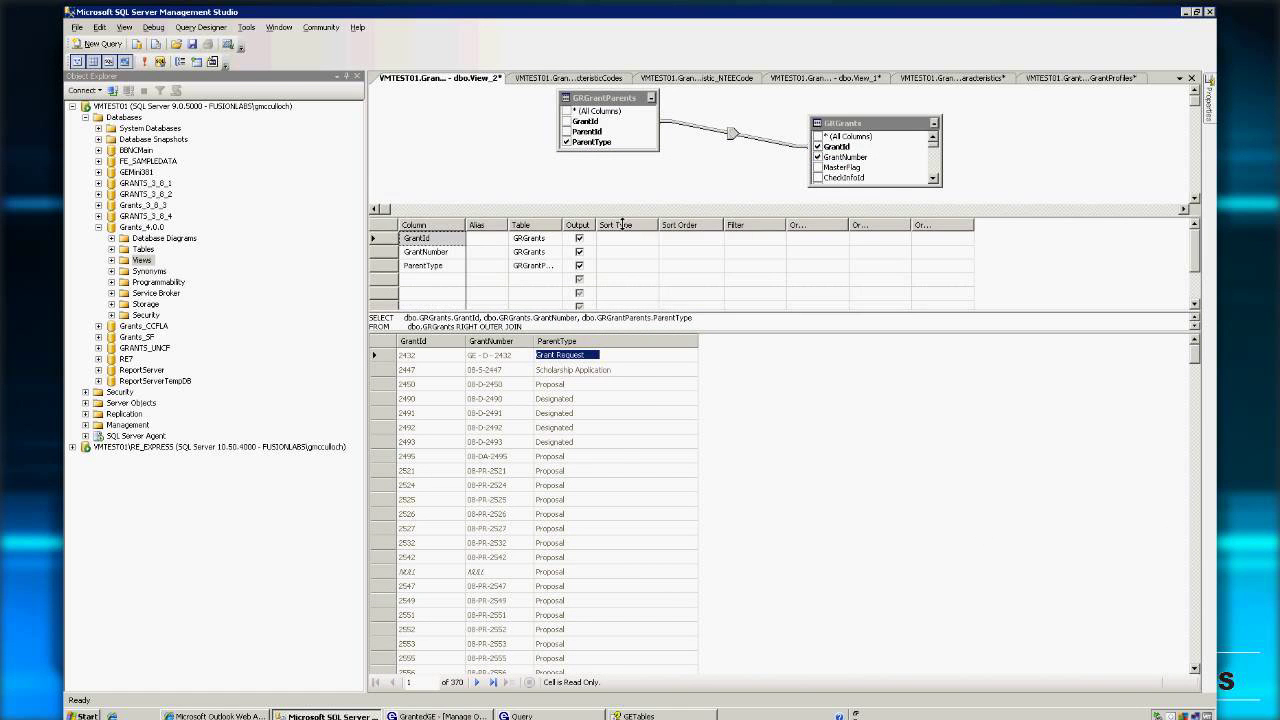
{"action": "left_click", "coordinate": [759, 268]}
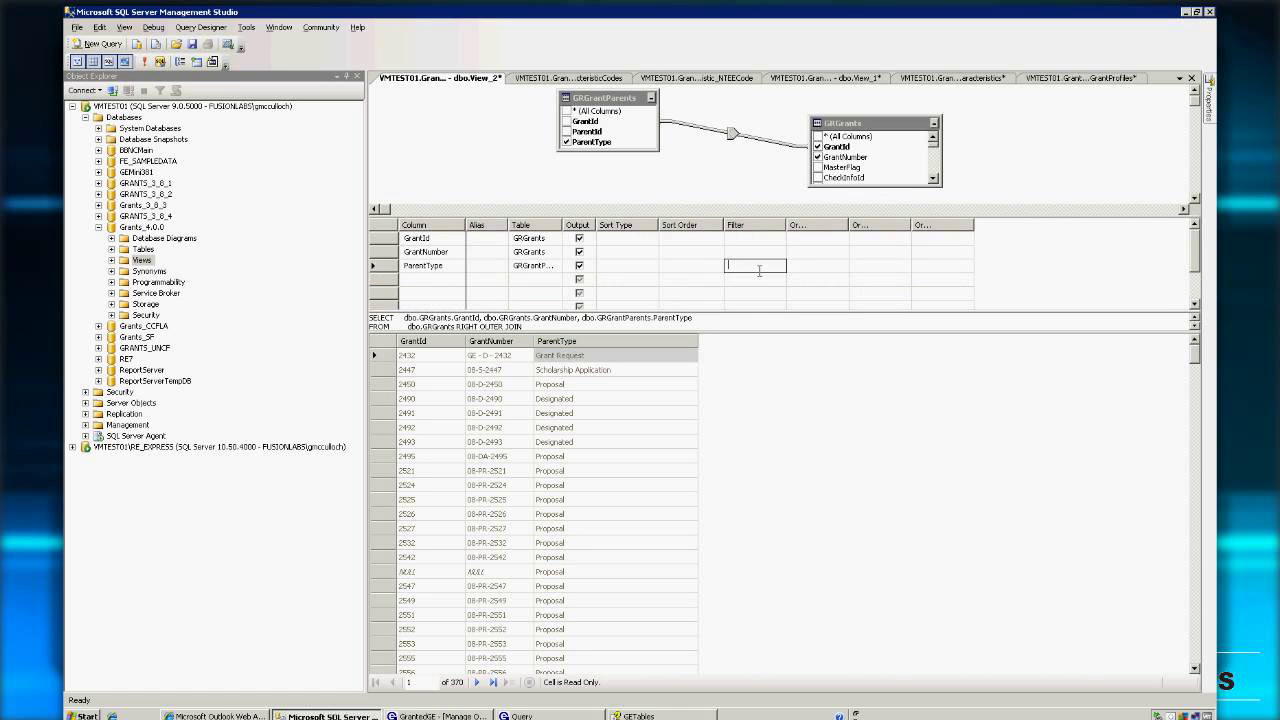
{"action": "type", "text": "proposal"}
{"action": "right_click", "coordinate": [462, 136]}
{"action": "left_click", "coordinate": [487, 145]}
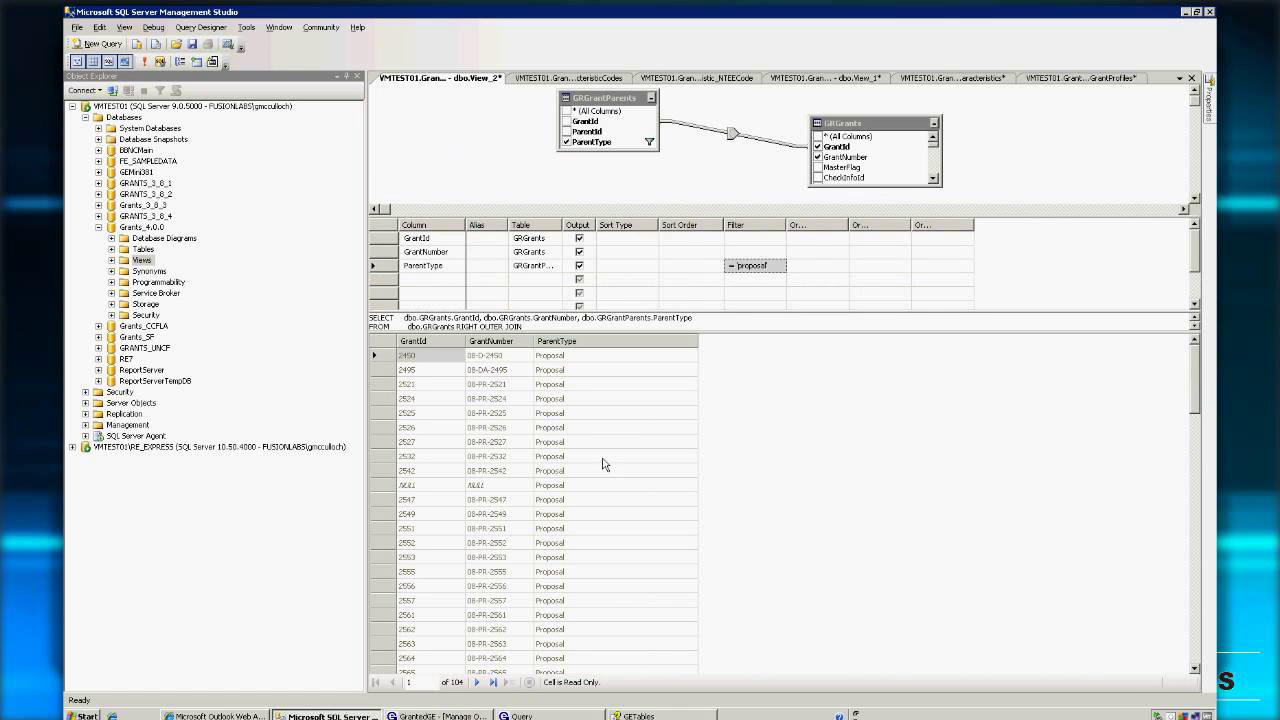
Shift GRGrants and GRGrantParents to free space in the diagram and add ParentId from GRGrantParents to the output
{"action": "left_click_drag", "start_coordinate": [872, 123], "coordinate": [1050, 111]}
{"action": "left_click_drag", "start_coordinate": [620, 108], "coordinate": [742, 115]}
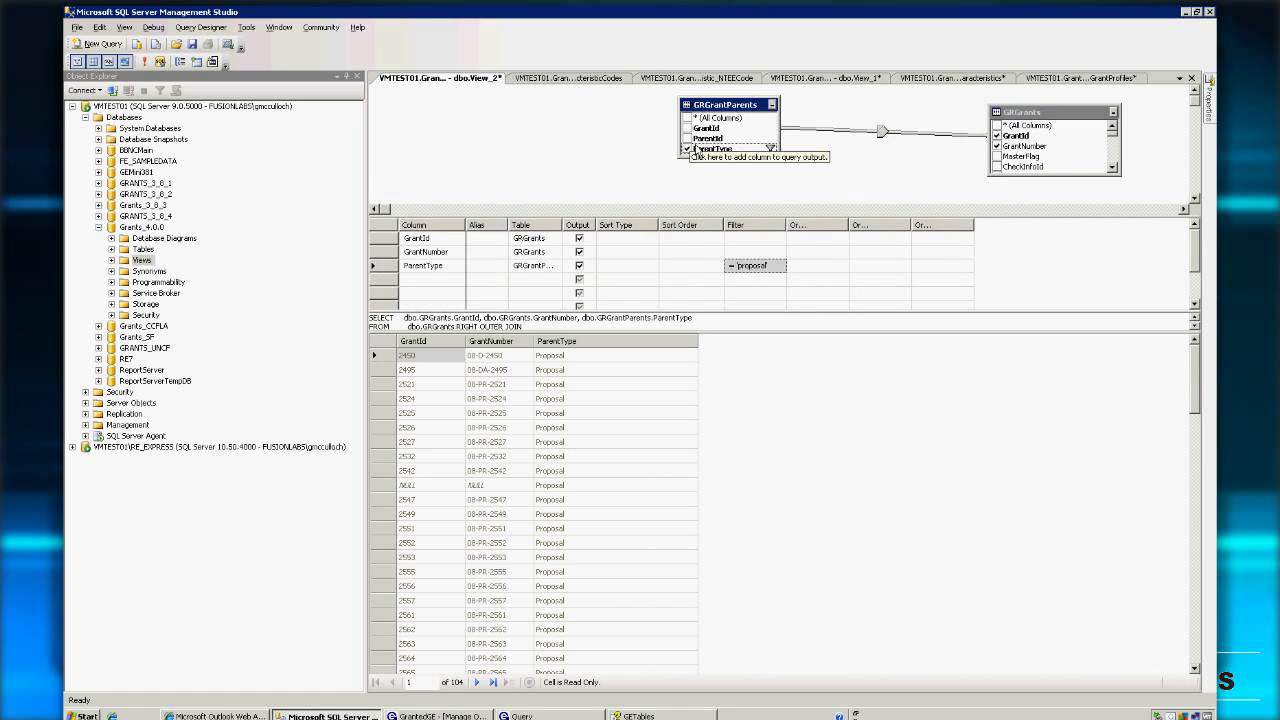
{"action": "left_click", "coordinate": [688, 138]}
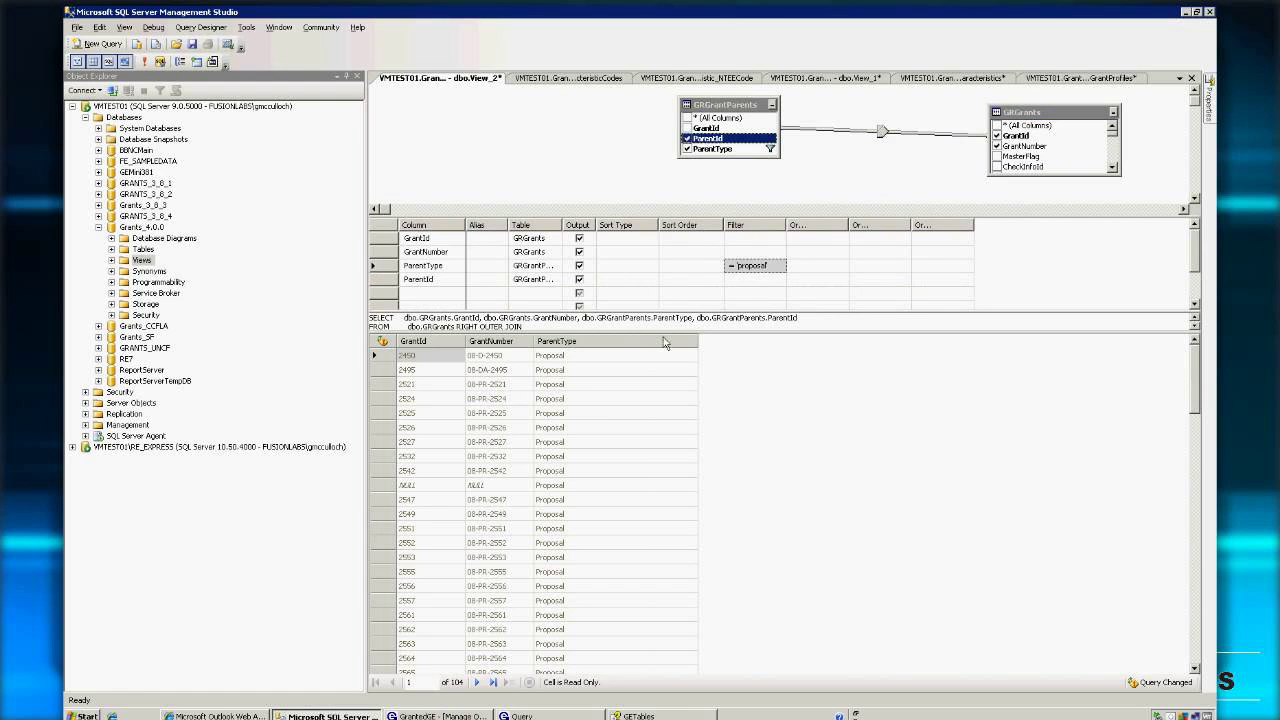
Add the GRProposals table to the view design and close the table list
{"action": "right_click", "coordinate": [540, 142]}
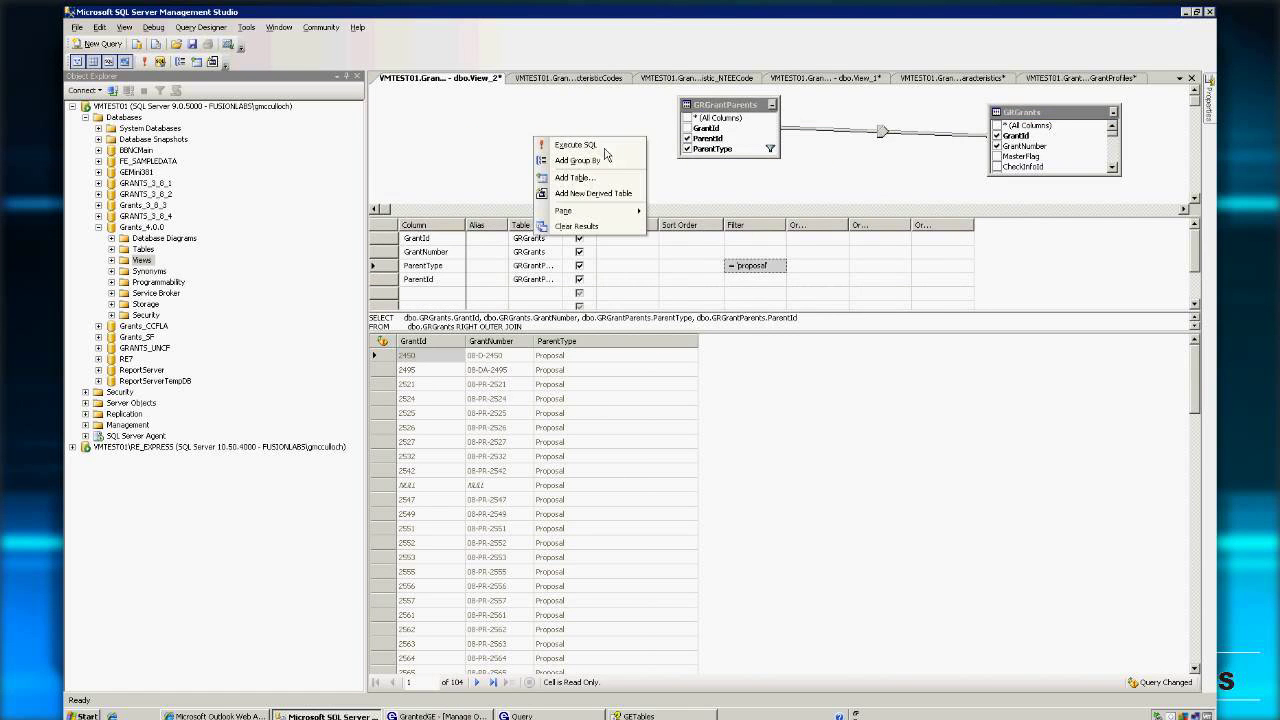
{"action": "left_click", "coordinate": [587, 180]}
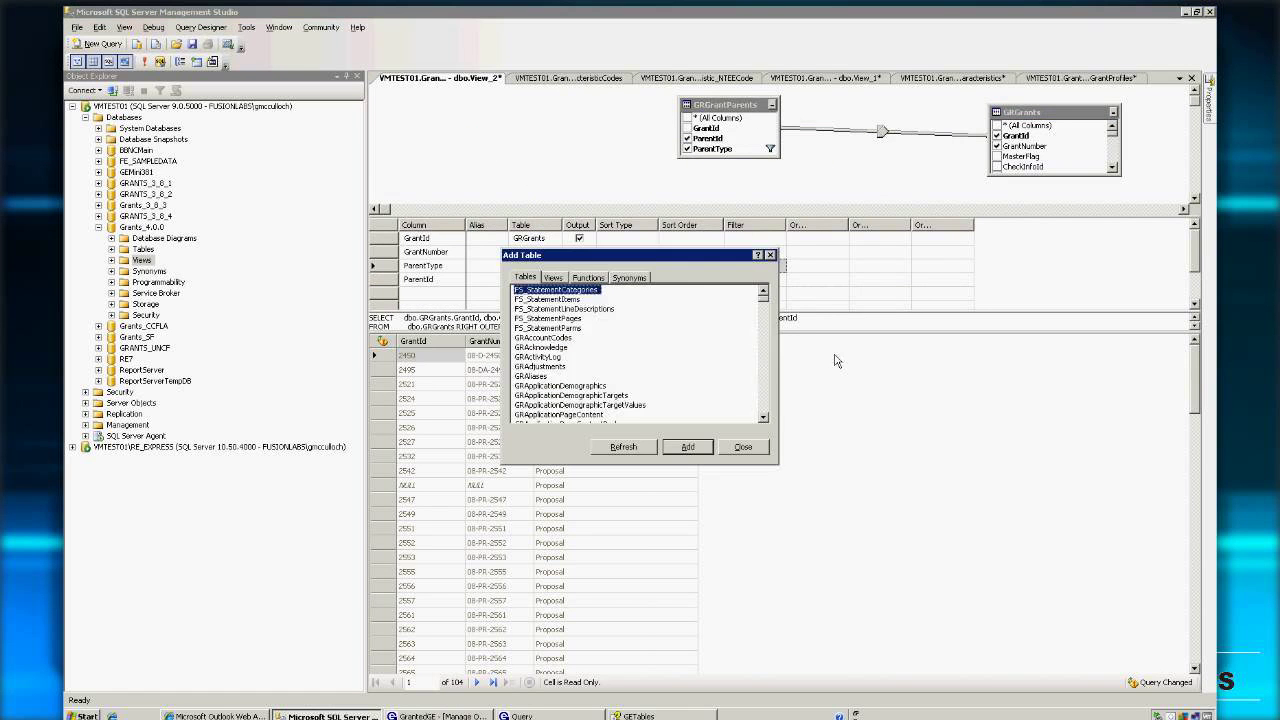
{"action": "scroll", "coordinate": [770, 405], "scroll_direction": "down", "scroll_amount": 5}
{"action": "scroll", "coordinate": [776, 405], "scroll_direction": "down", "scroll_amount": 10}
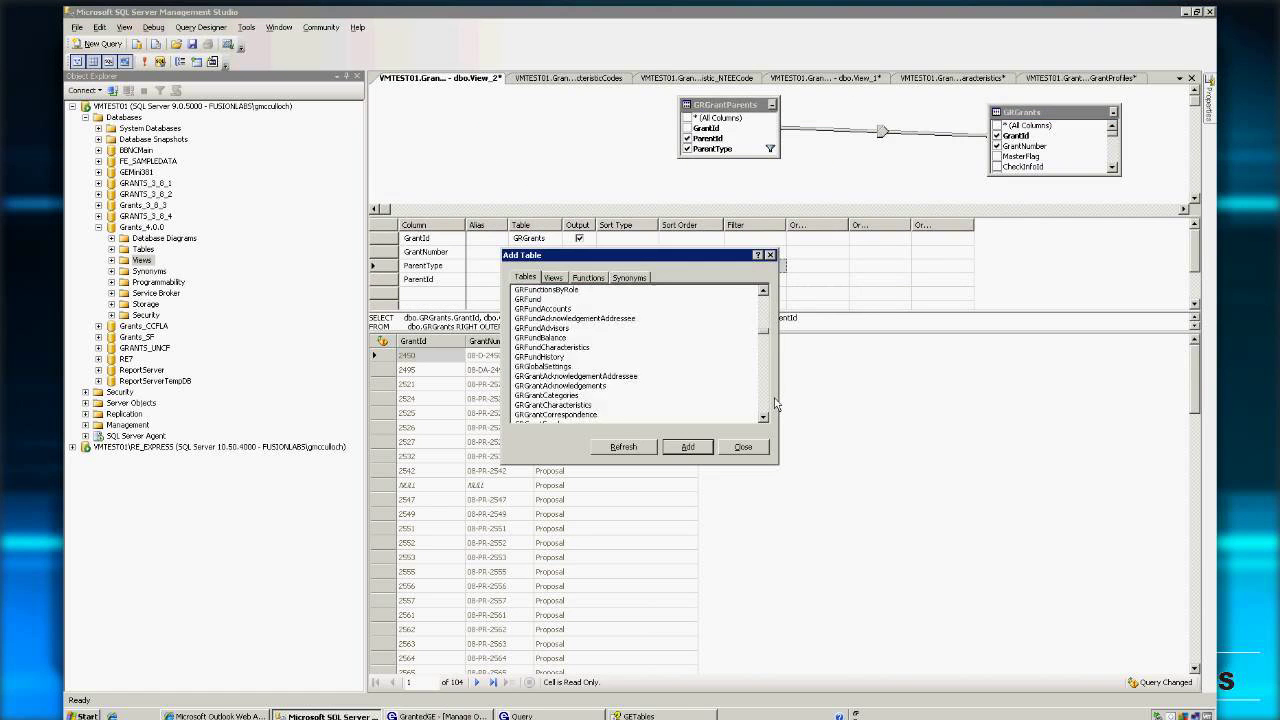
{"action": "scroll", "coordinate": [776, 405], "scroll_direction": "down", "scroll_amount": 5}
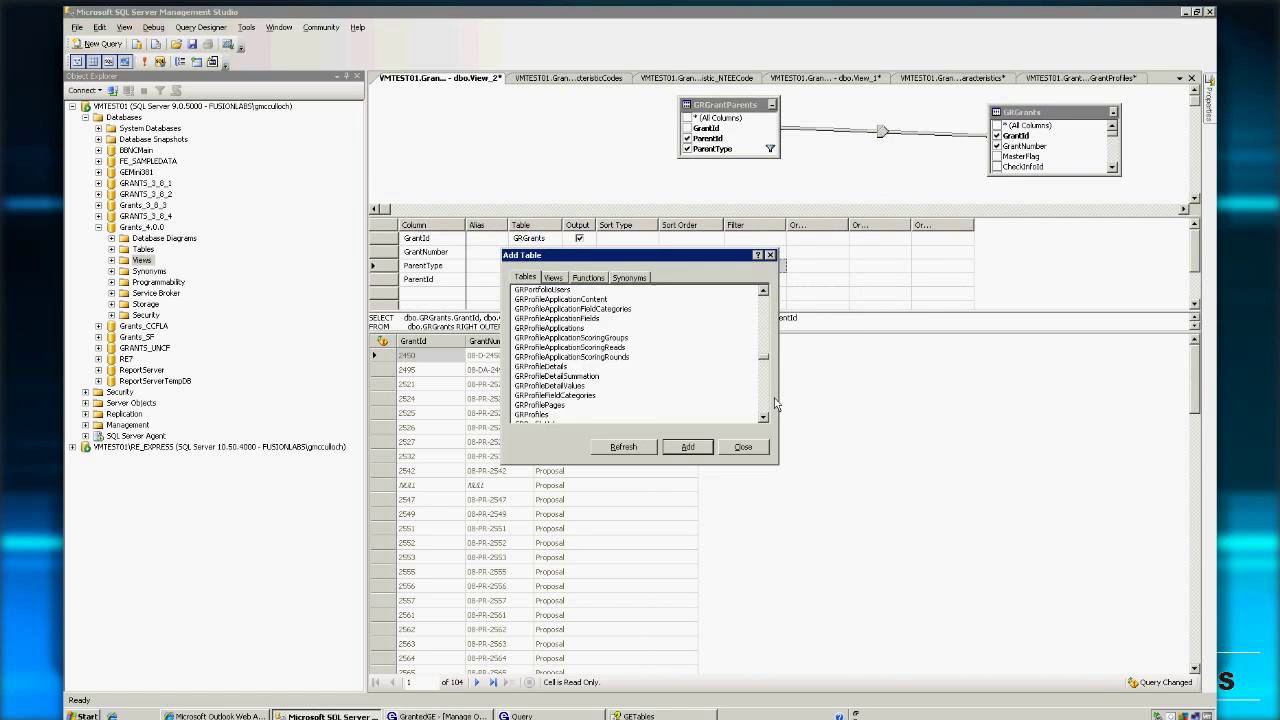
{"action": "scroll", "coordinate": [776, 404], "scroll_direction": "down", "scroll_amount": 5}
{"action": "scroll", "coordinate": [776, 404], "scroll_direction": "down", "scroll_amount": 5}
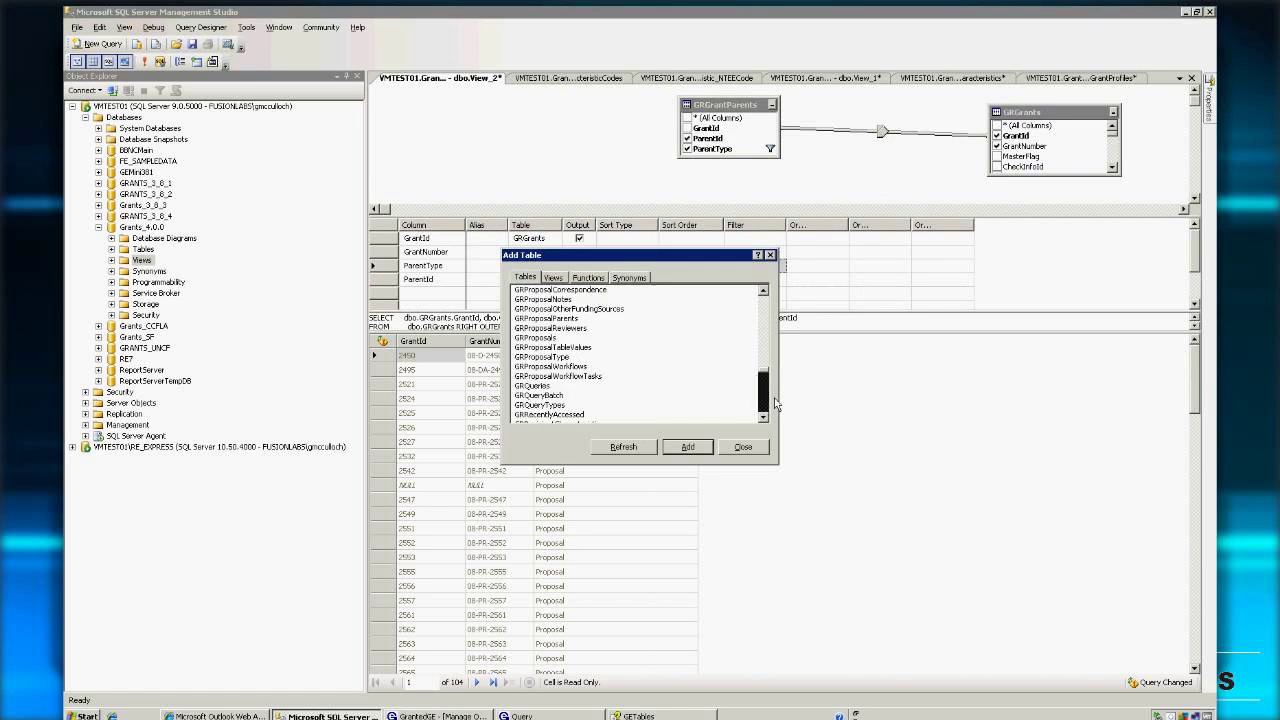
{"action": "left_click", "coordinate": [537, 338]}
{"action": "double_click", "coordinate": [537, 339]}
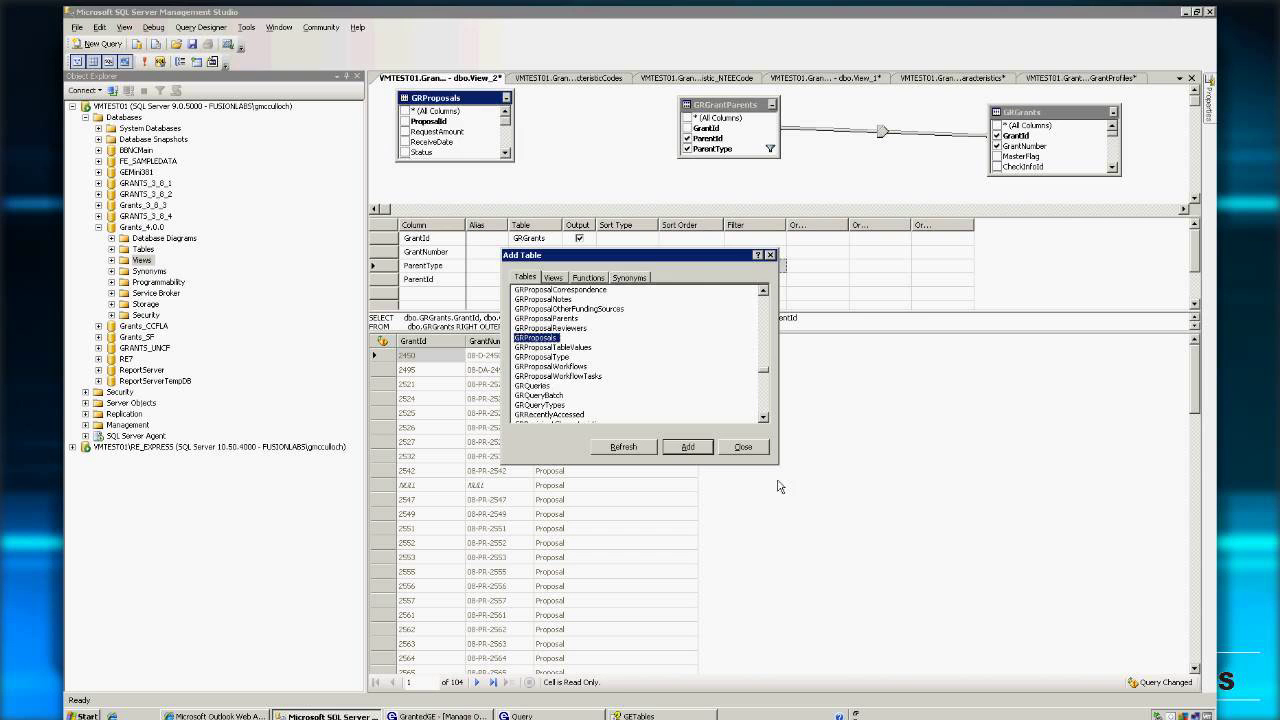
{"action": "left_click", "coordinate": [751, 447]}
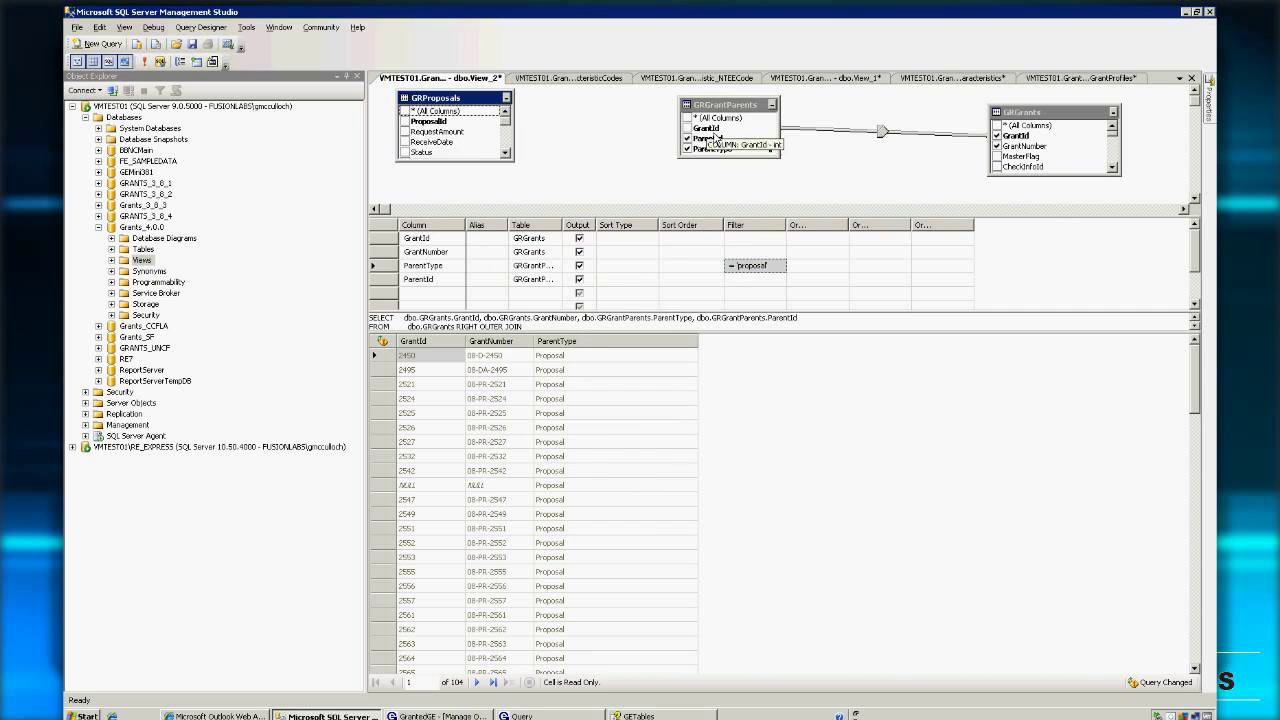
Make GRProposals taller and join its ProposalId to ParentId in GRGrantParents, selecting all rows from GRProposals
{"action": "left_click", "coordinate": [466, 156]}
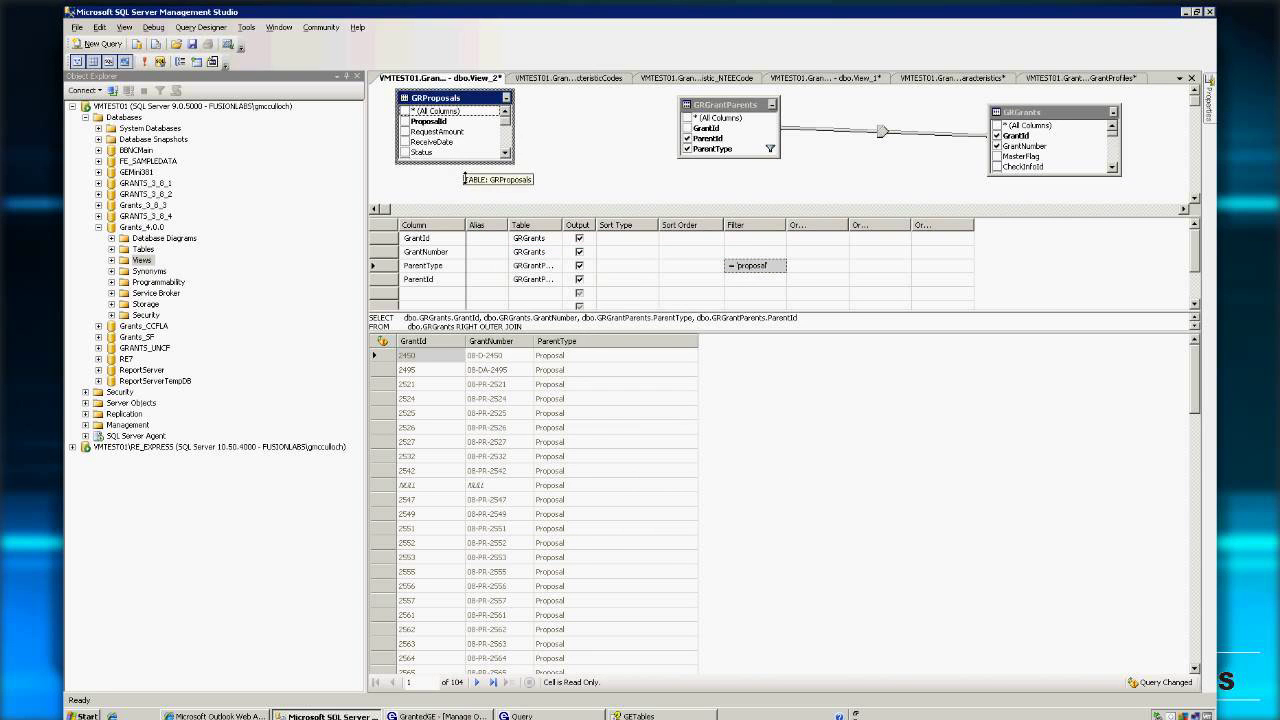
{"action": "left_click_drag", "start_coordinate": [466, 179], "coordinate": [466, 202]}
{"action": "left_click_drag", "start_coordinate": [430, 121], "coordinate": [715, 150]}
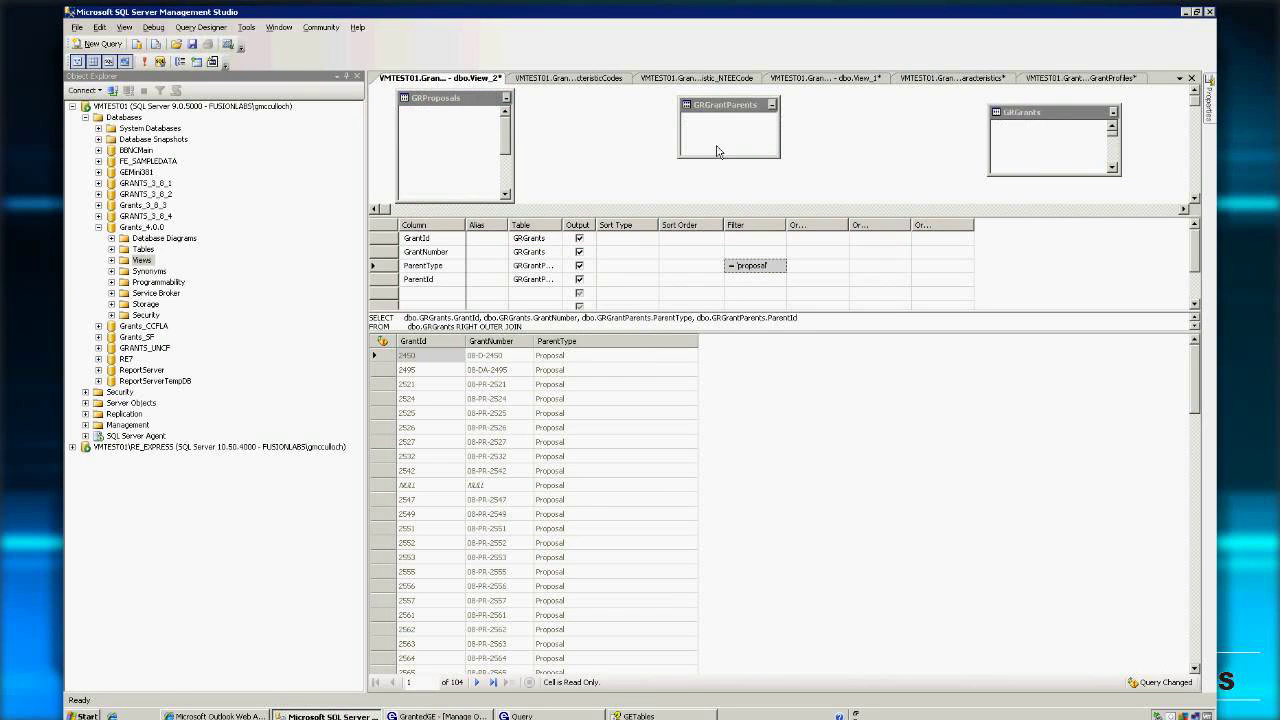
{"action": "right_click", "coordinate": [600, 131]}
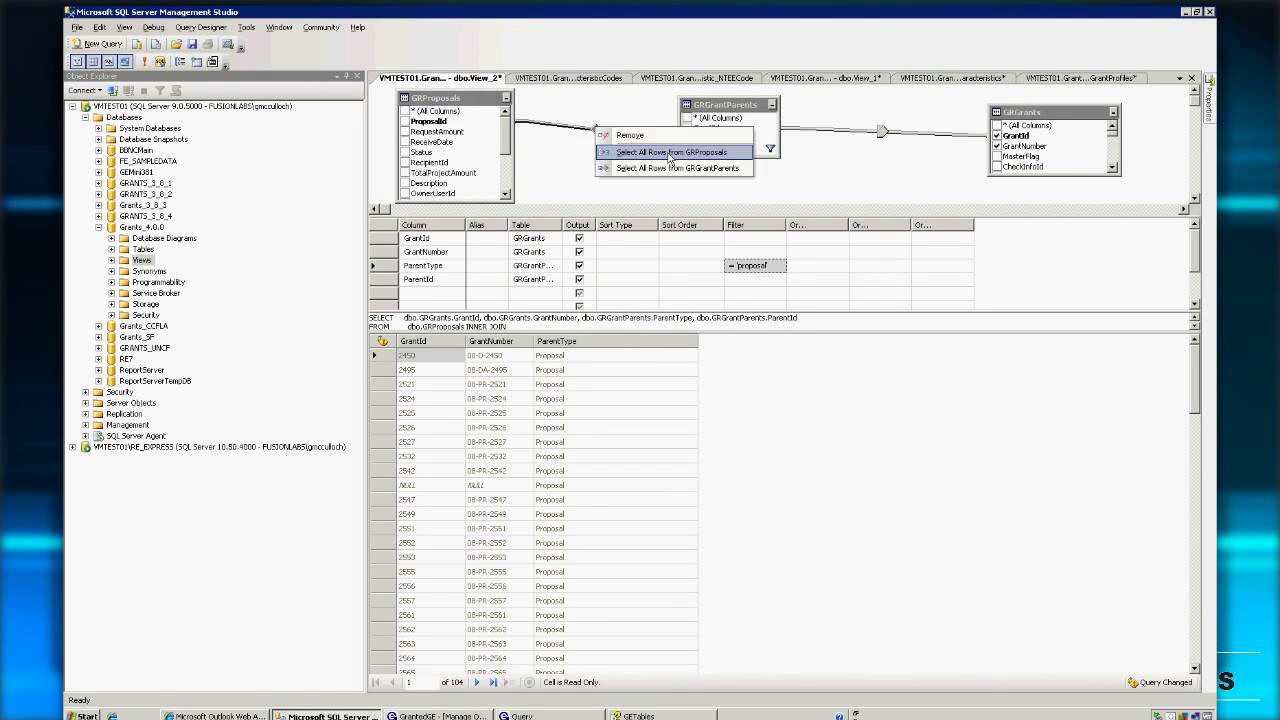
{"action": "left_click", "coordinate": [669, 153]}
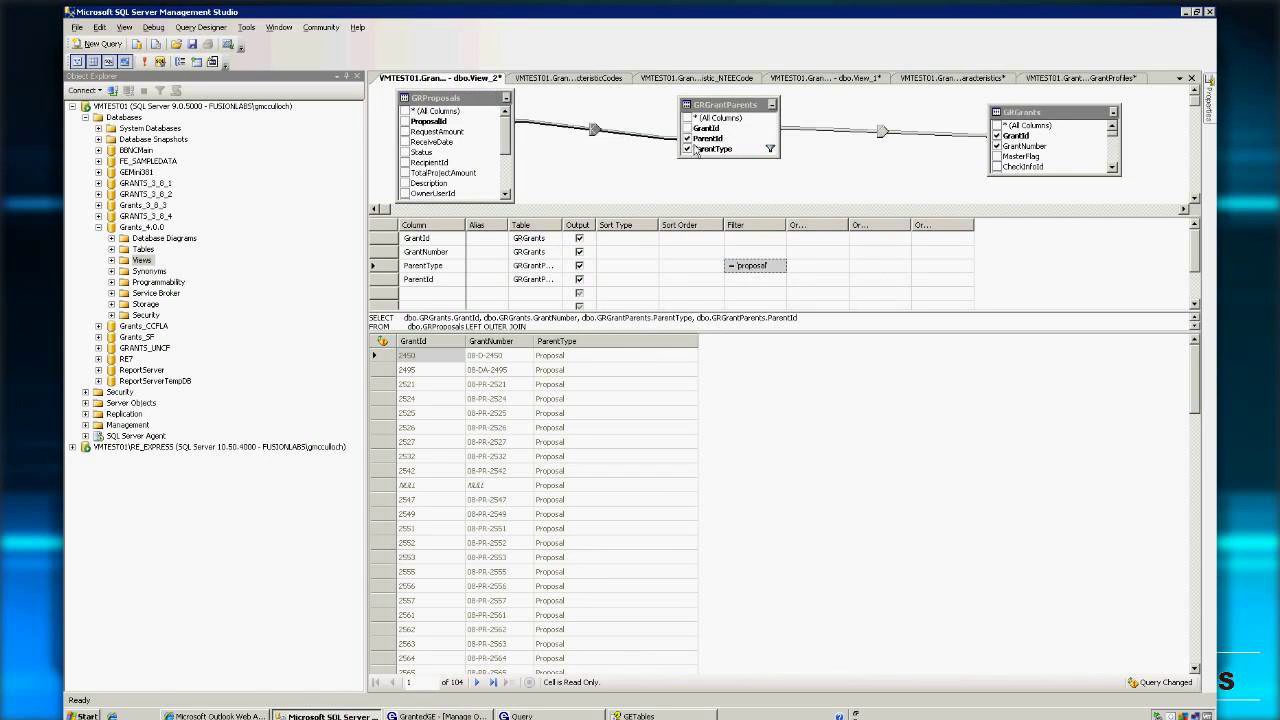
Remove ParentId of GRGrantParents from the output and add ProposalId and RequestAmount from GRProposals
{"action": "left_click", "coordinate": [687, 138]}
{"action": "left_click", "coordinate": [405, 121]}
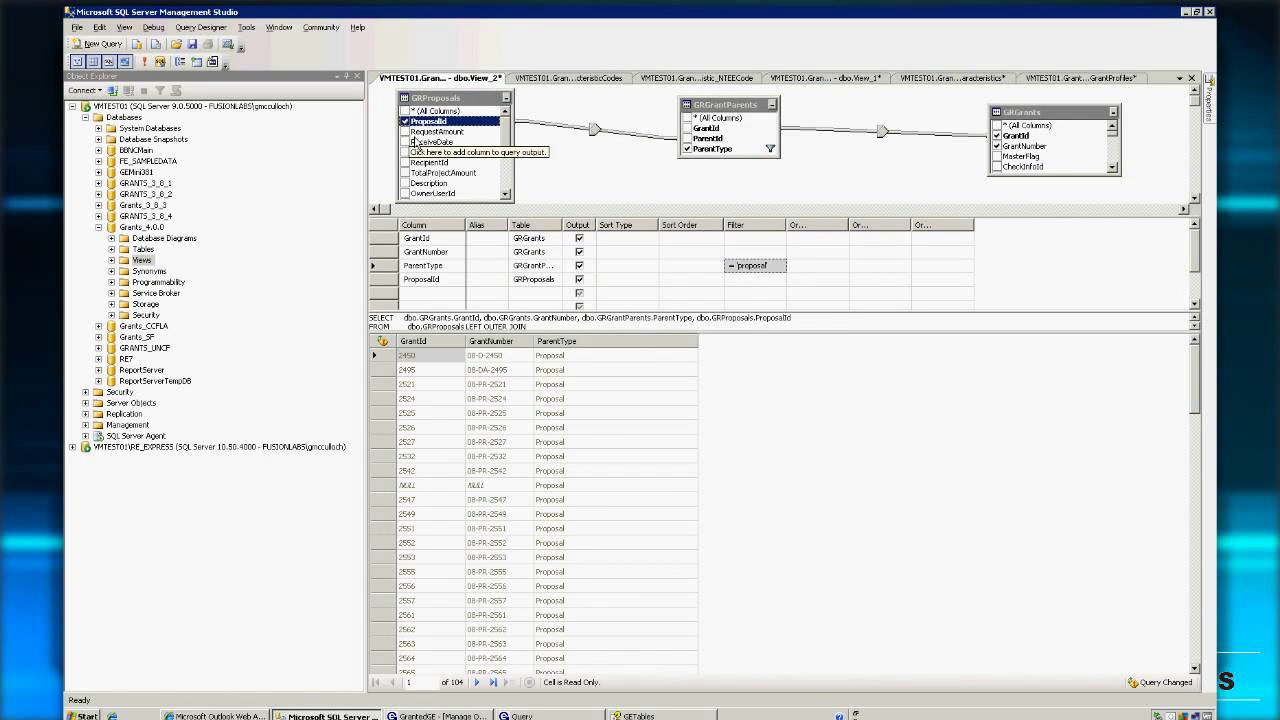
{"action": "left_click", "coordinate": [405, 131]}
{"action": "scroll", "coordinate": [450, 150], "scroll_direction": "down", "scroll_amount": 2}
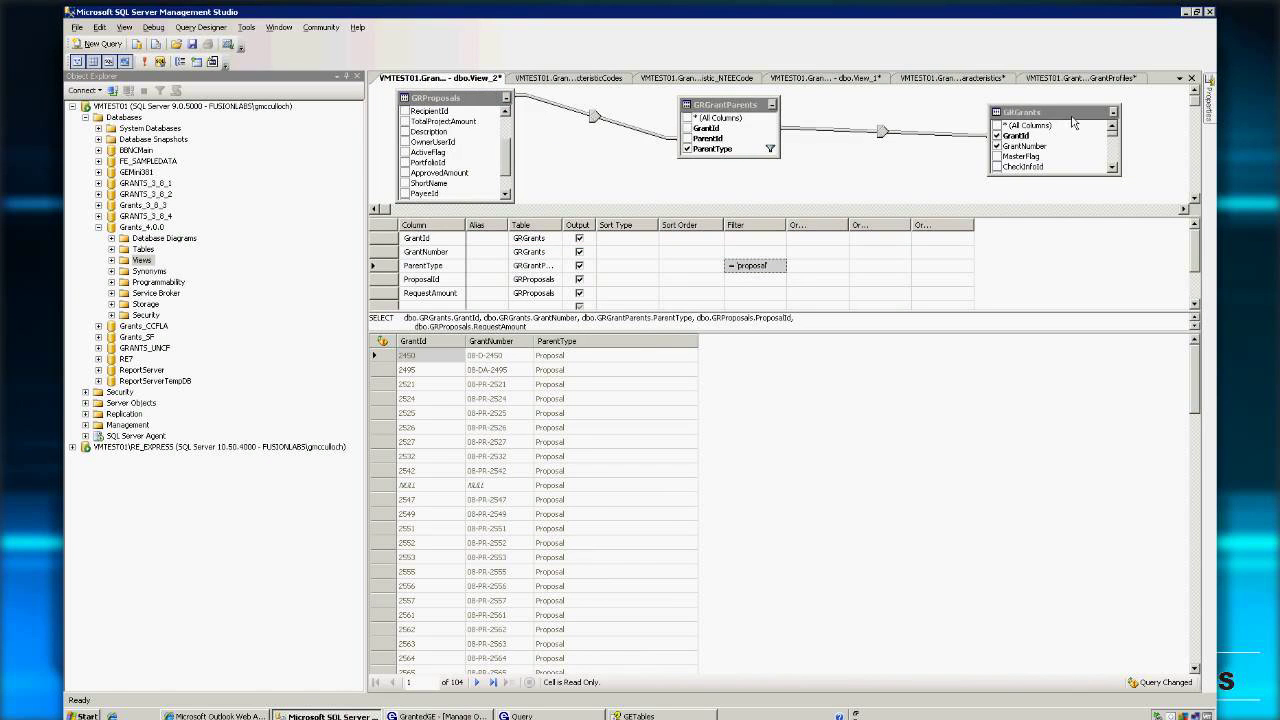
Shift GRGrants, GRGrantParents and GRProposals over to free space in the diagram and execute the query
{"action": "left_click_drag", "start_coordinate": [1072, 121], "coordinate": [1086, 116]}
{"action": "left_click_drag", "start_coordinate": [722, 104], "coordinate": [888, 110]}
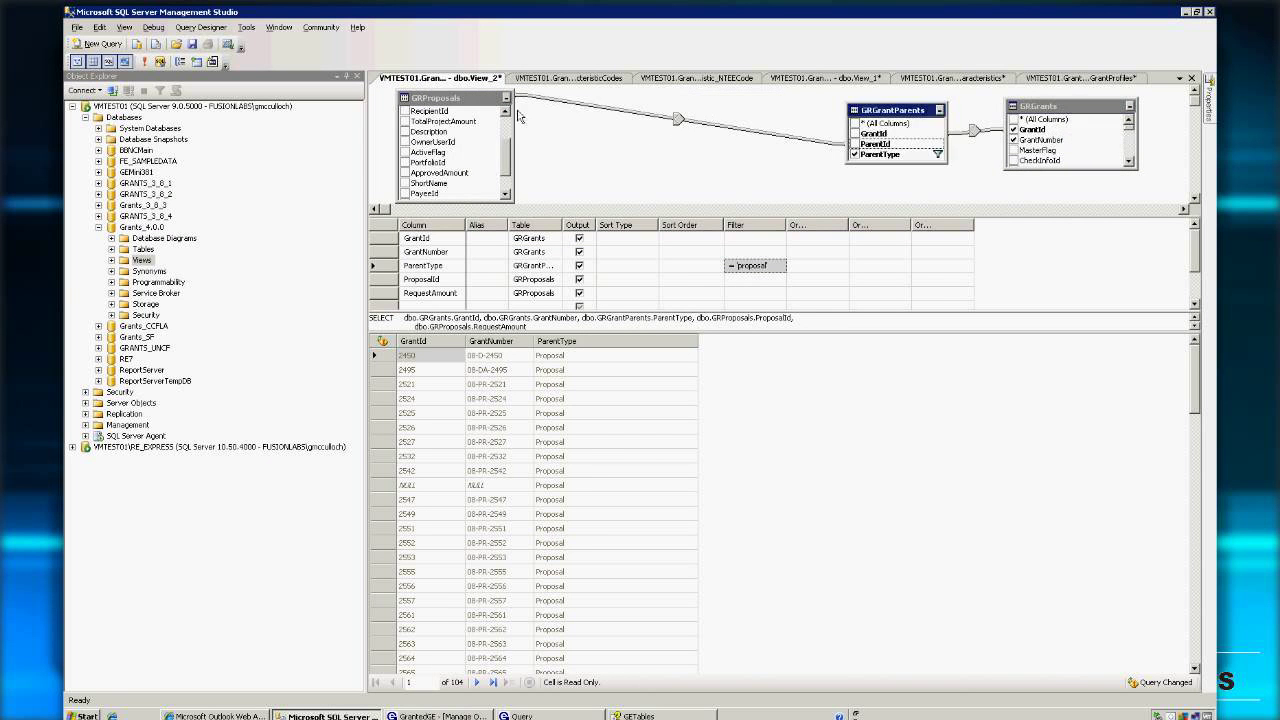
{"action": "left_click_drag", "start_coordinate": [457, 102], "coordinate": [695, 120]}
{"action": "right_click", "coordinate": [463, 118]}
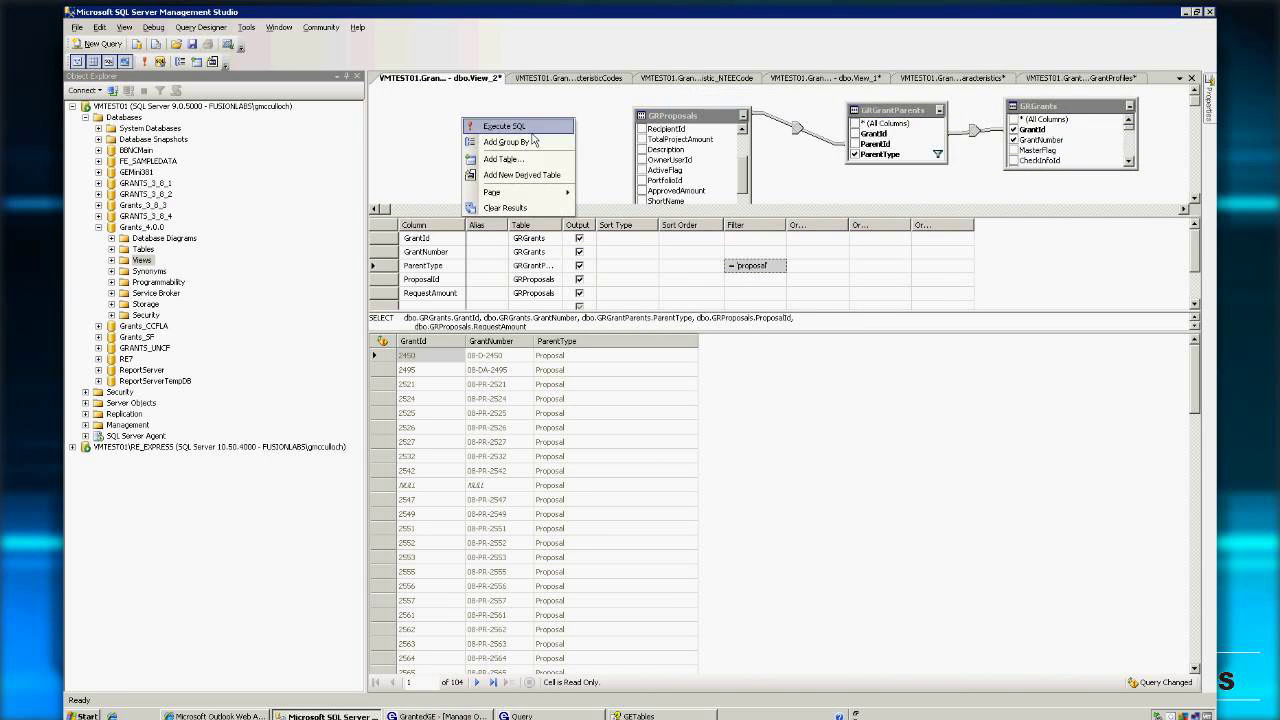
{"action": "left_click", "coordinate": [530, 127]}
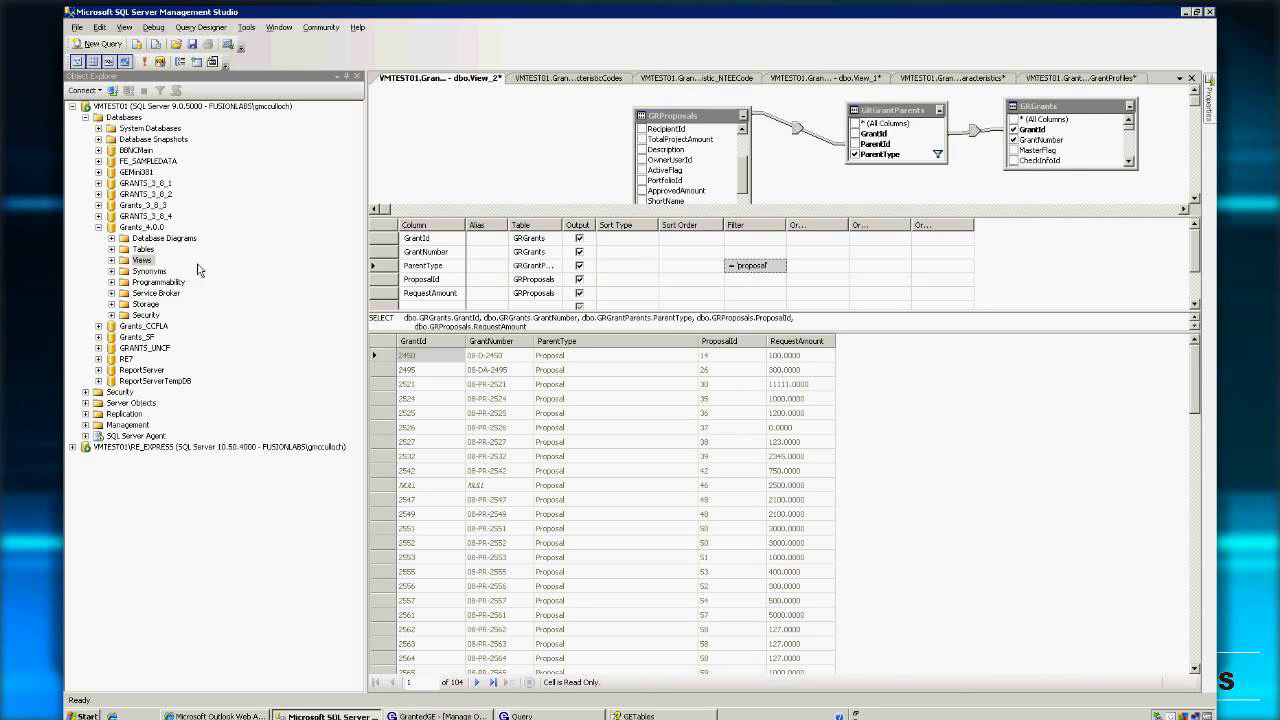
Add the GRProposalParents table to the view design and close the table list
{"action": "right_click", "coordinate": [463, 141]}
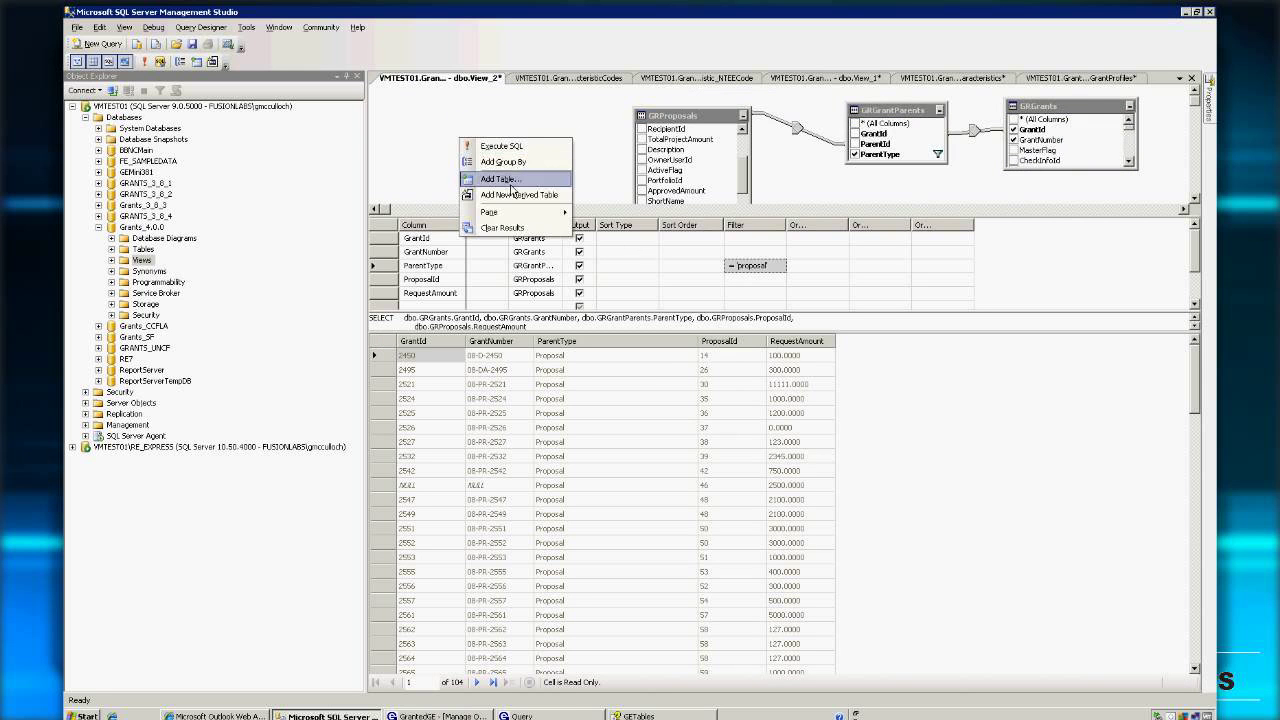
{"action": "left_click", "coordinate": [500, 179]}
{"action": "scroll", "coordinate": [772, 399], "scroll_direction": "down", "scroll_amount": 10}
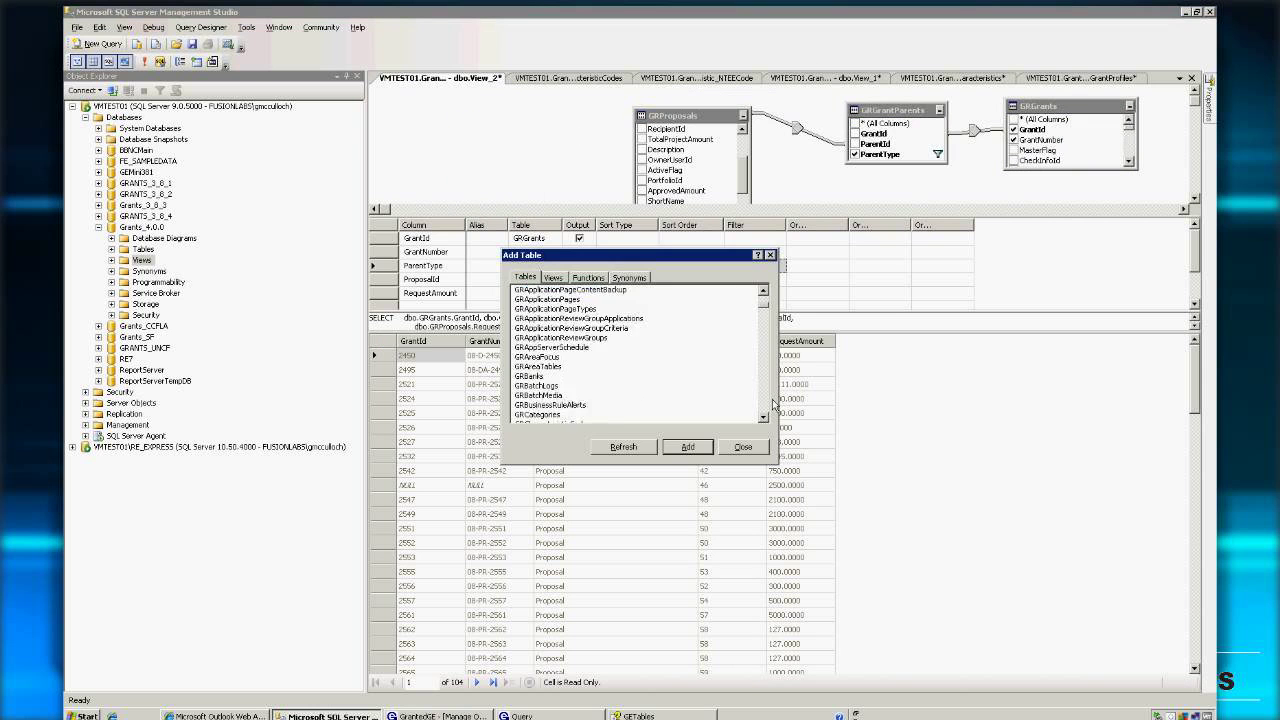
{"action": "scroll", "coordinate": [772, 401], "scroll_direction": "down", "scroll_amount": 6}
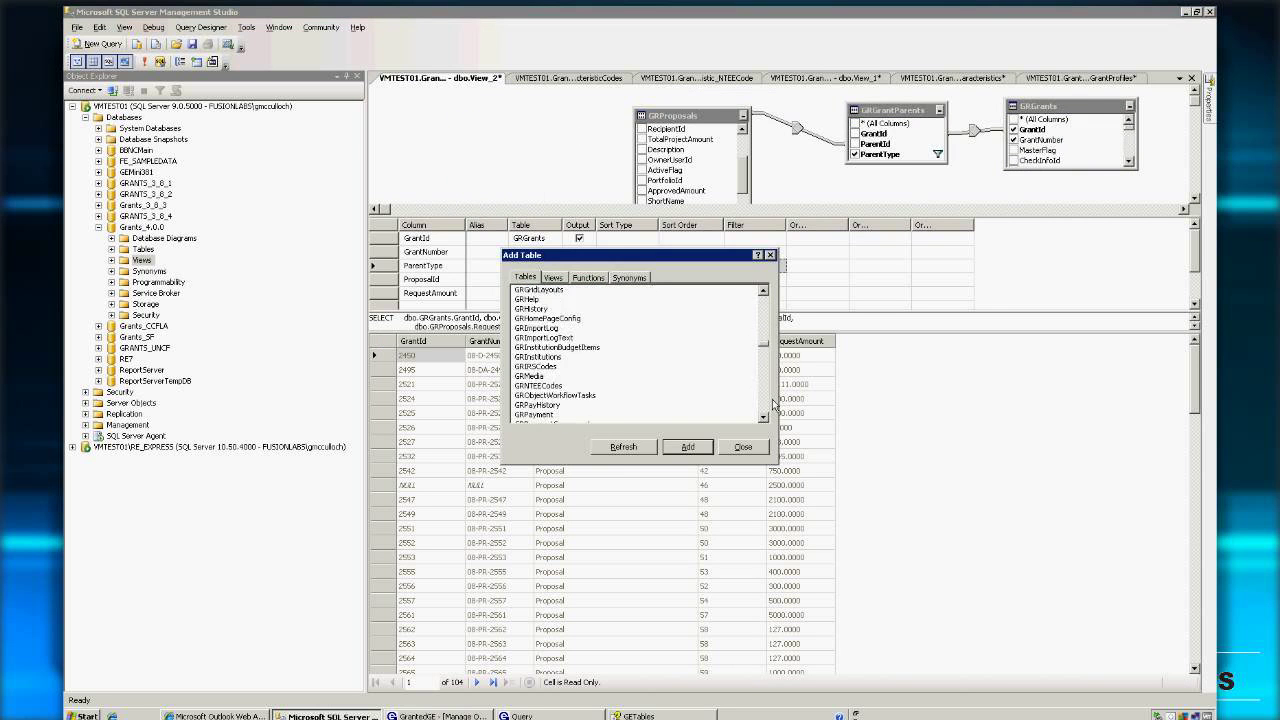
{"action": "scroll", "coordinate": [772, 399], "scroll_direction": "down", "scroll_amount": 5}
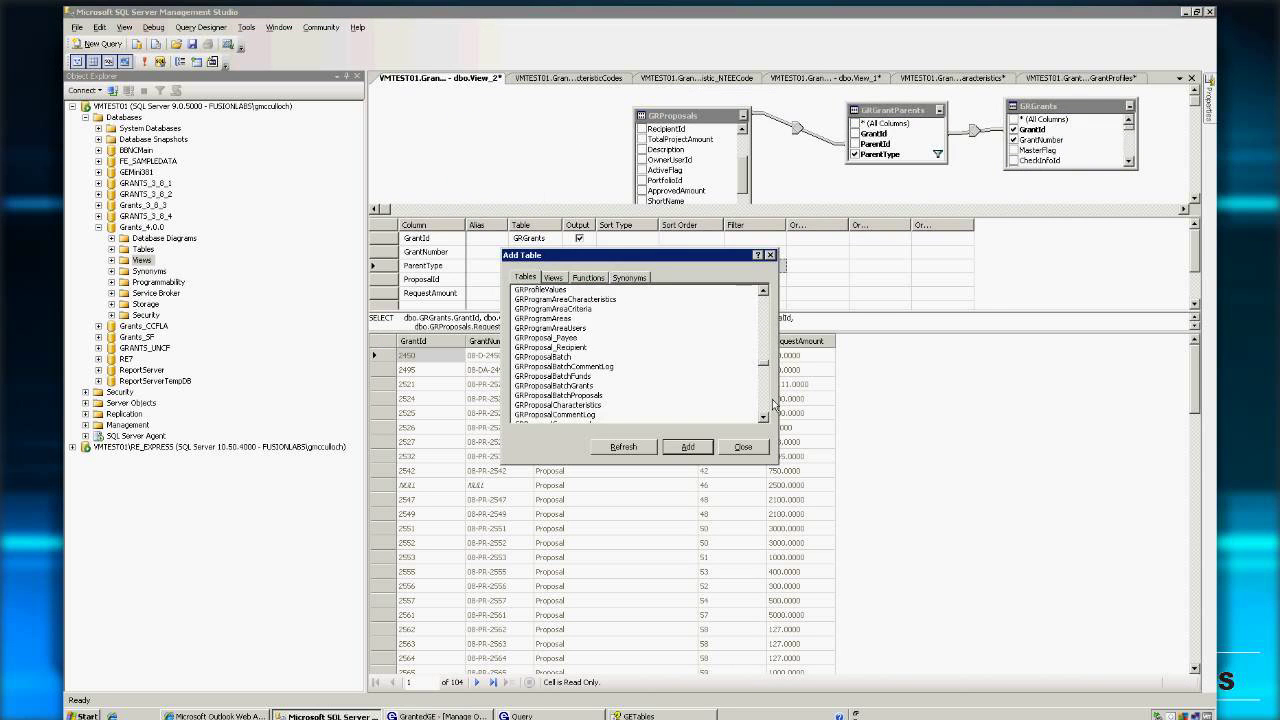
{"action": "scroll", "coordinate": [772, 399], "scroll_direction": "down", "scroll_amount": 5}
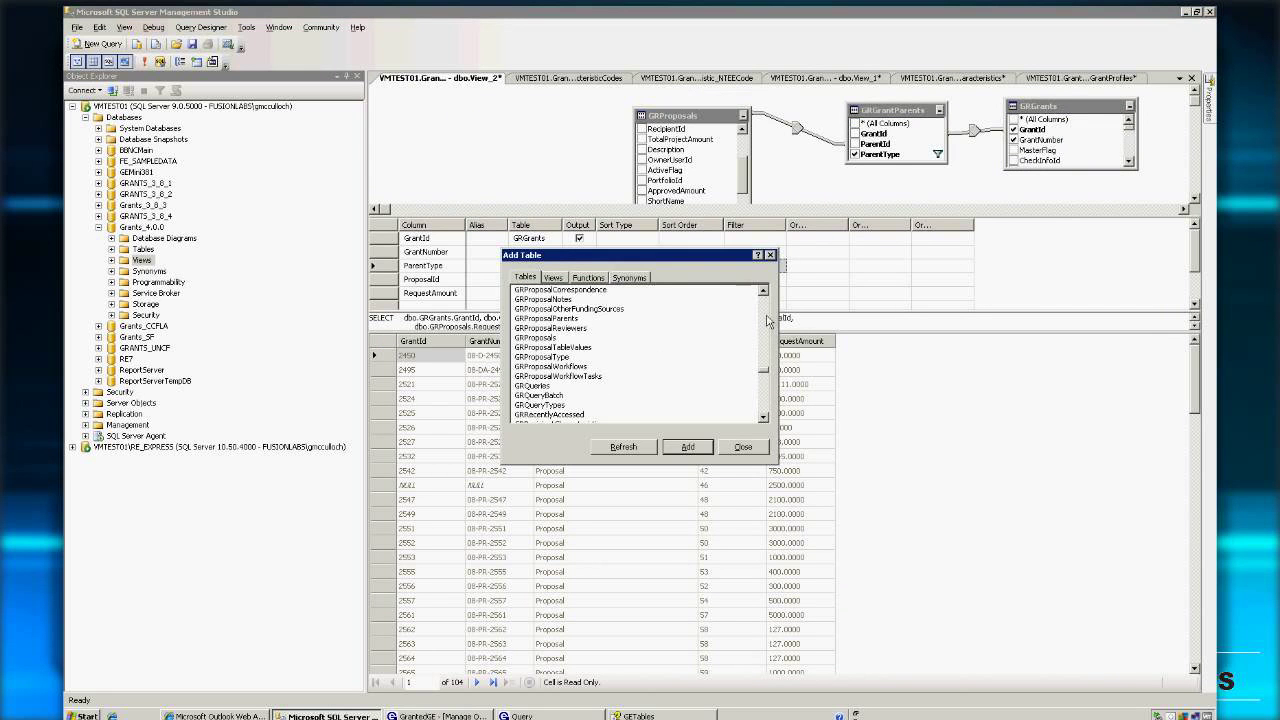
{"action": "double_click", "coordinate": [556, 319]}
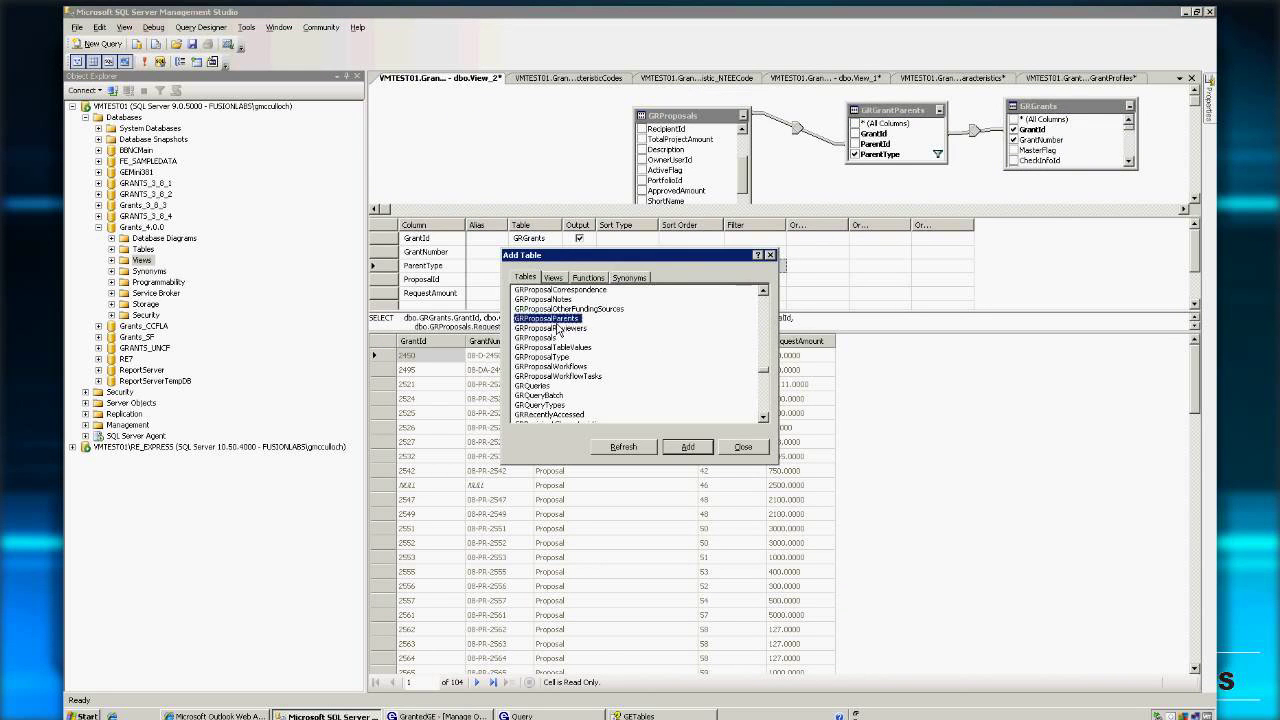
{"action": "left_click", "coordinate": [752, 451]}
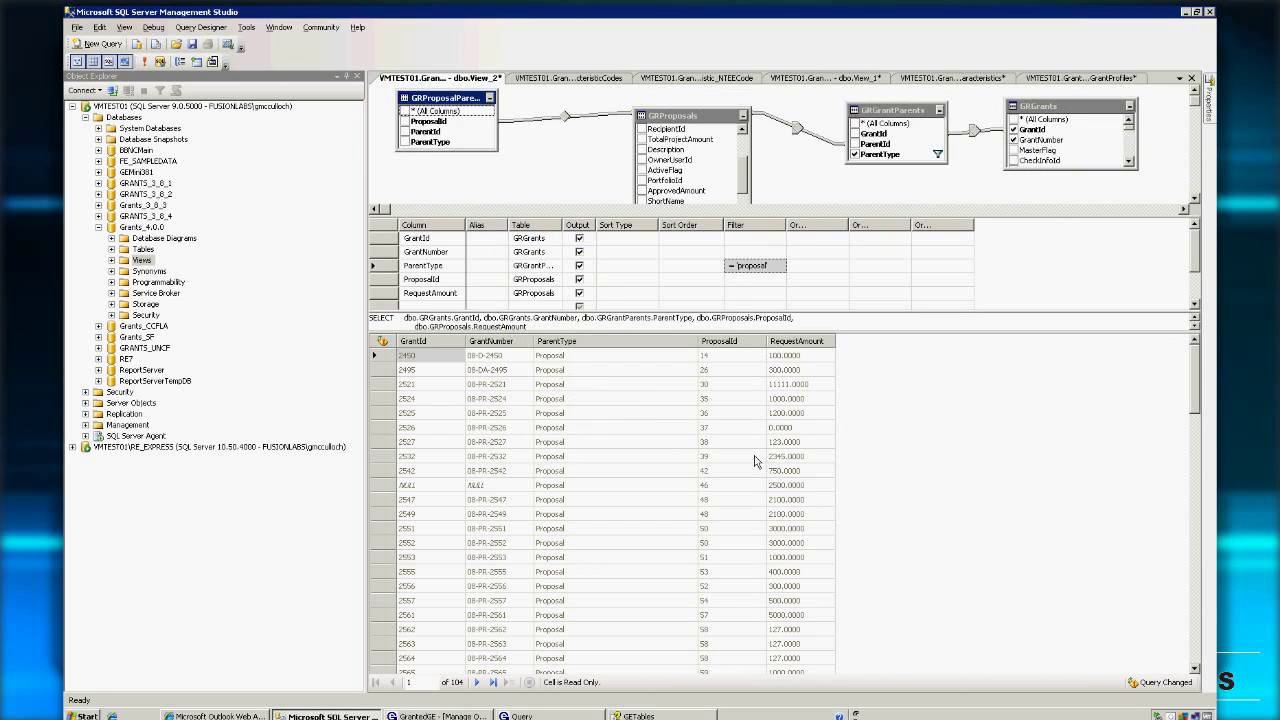
Select all rows from GRProposalParents in its join to GRProposals and space the other three tables further along the diagram
{"action": "left_click_drag", "start_coordinate": [752, 193], "coordinate": [753, 150]}
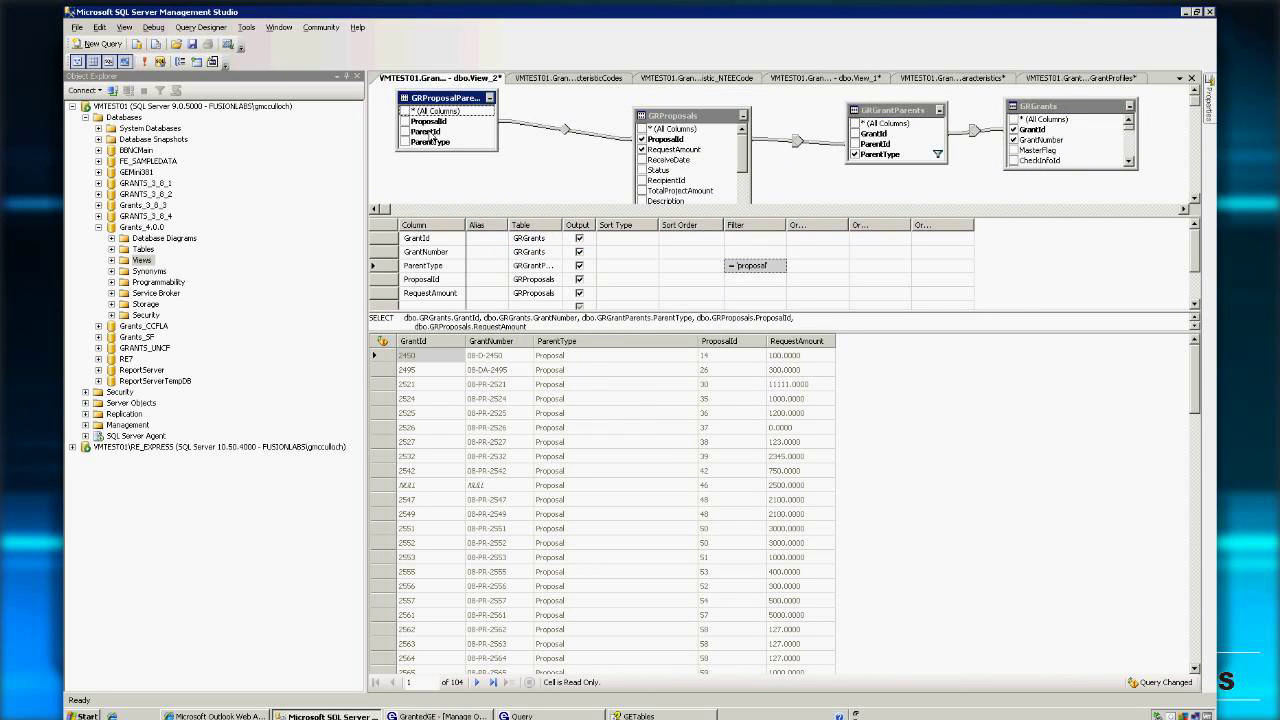
{"action": "right_click", "coordinate": [565, 130]}
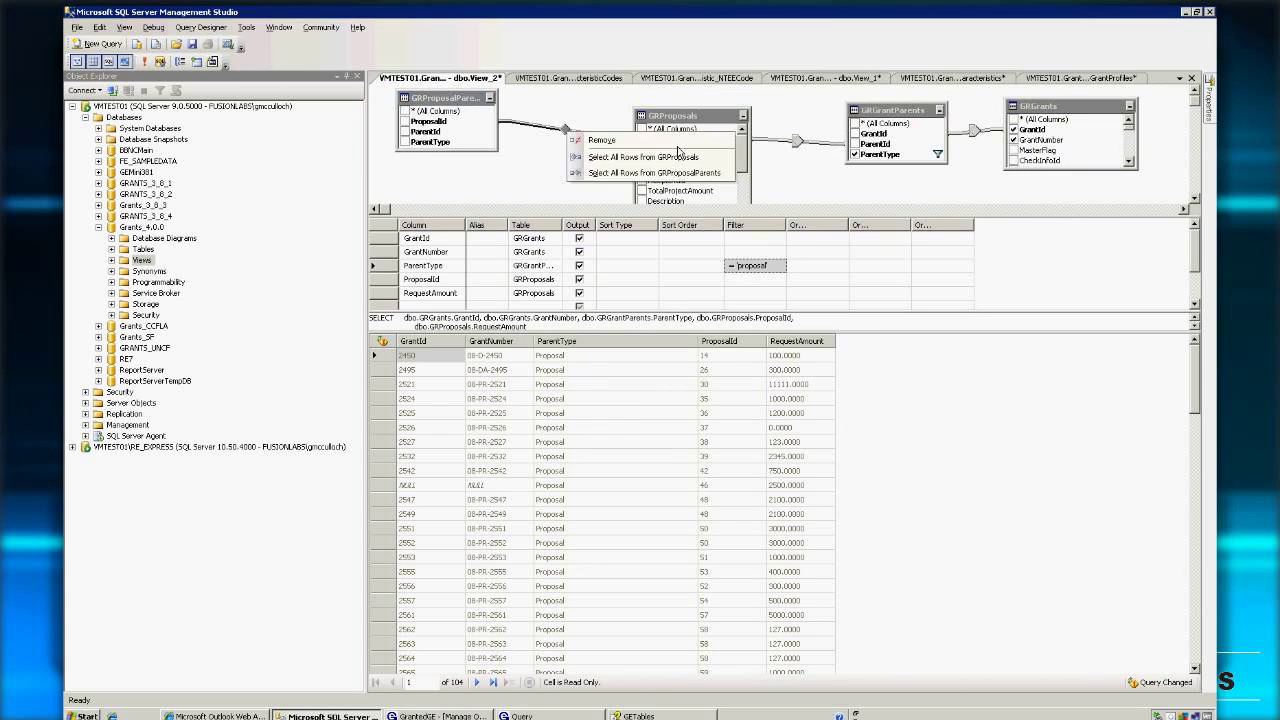
{"action": "left_click", "coordinate": [660, 187]}
{"action": "left_click_drag", "start_coordinate": [700, 116], "coordinate": [797, 116]}
{"action": "left_click_drag", "start_coordinate": [896, 127], "coordinate": [966, 143]}
{"action": "left_click_drag", "start_coordinate": [1066, 112], "coordinate": [1118, 116]}
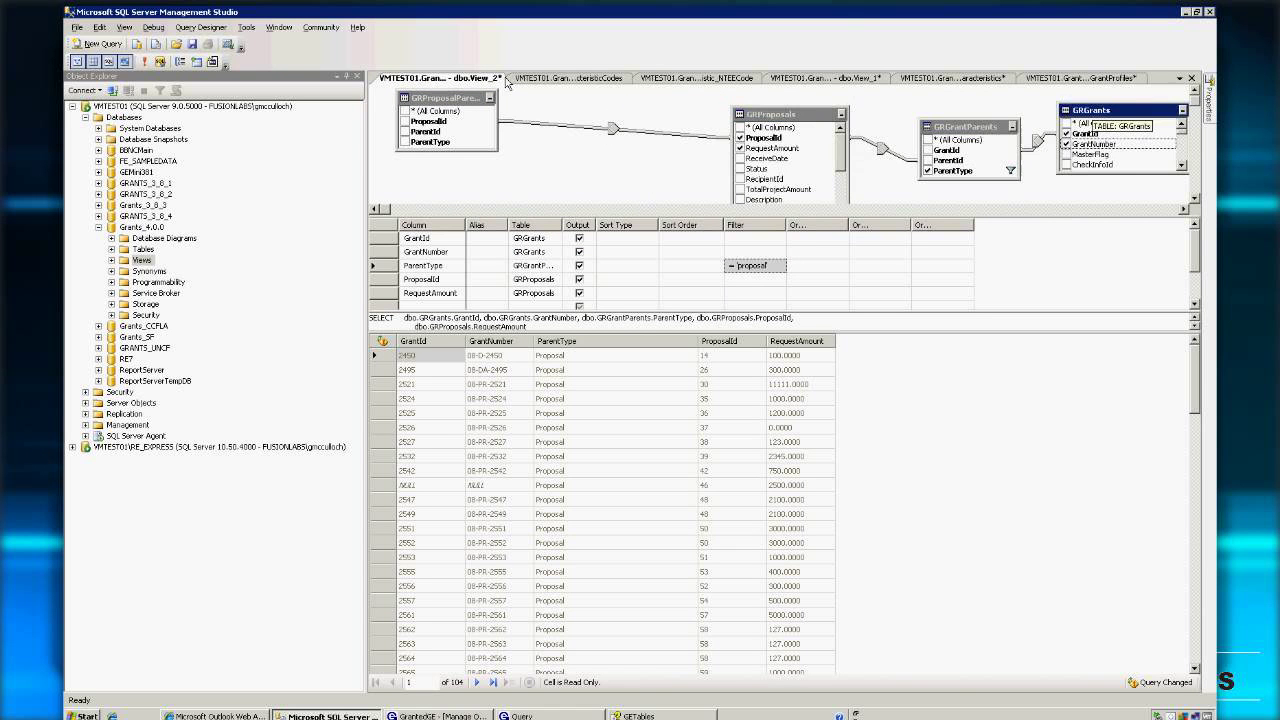
Place GRProposalParents beside GRProposals, add its ParentType to the output and execute the query, widening the Expr1 result column
{"action": "left_click_drag", "start_coordinate": [458, 112], "coordinate": [648, 126]}
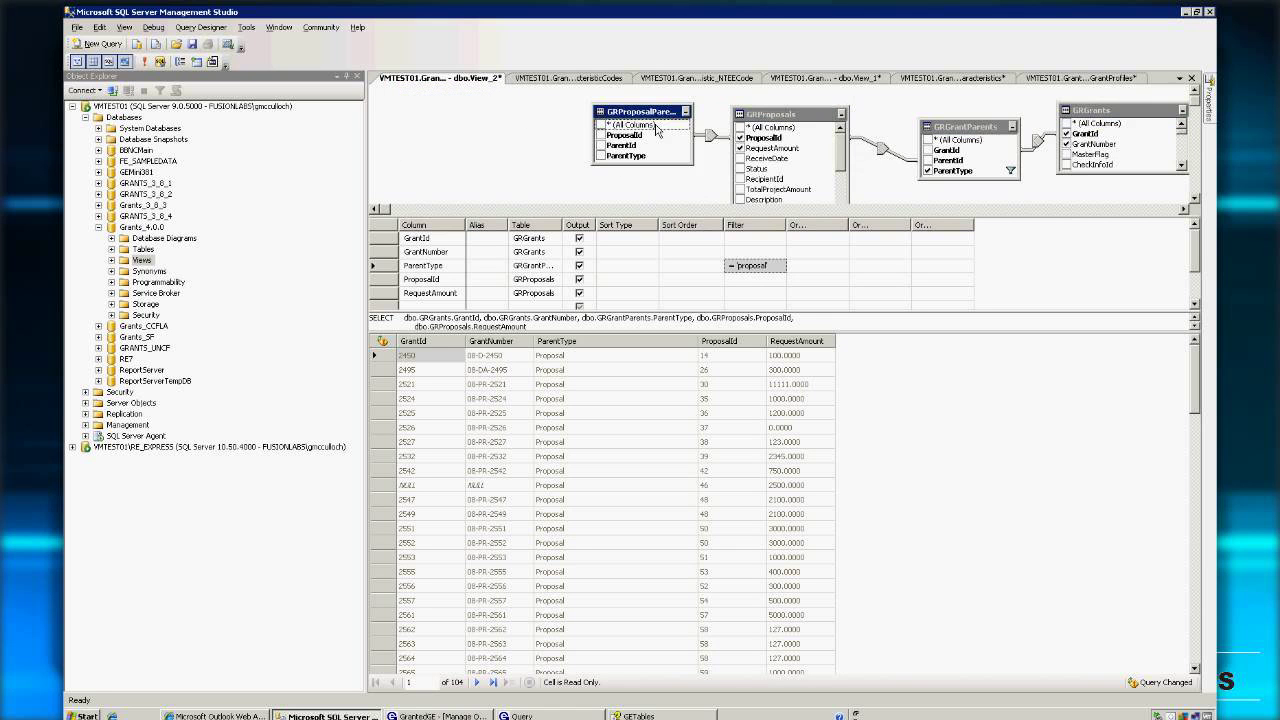
{"action": "left_click", "coordinate": [601, 156]}
{"action": "right_click", "coordinate": [489, 107]}
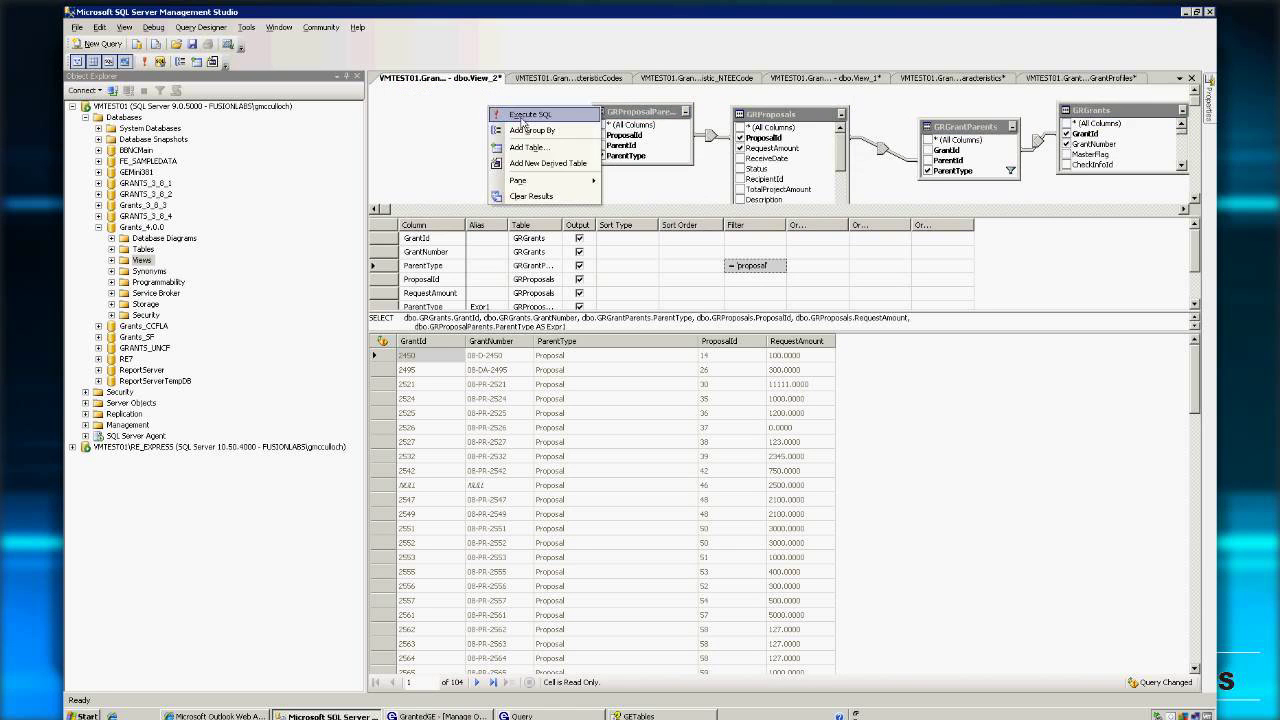
{"action": "left_click", "coordinate": [522, 118]}
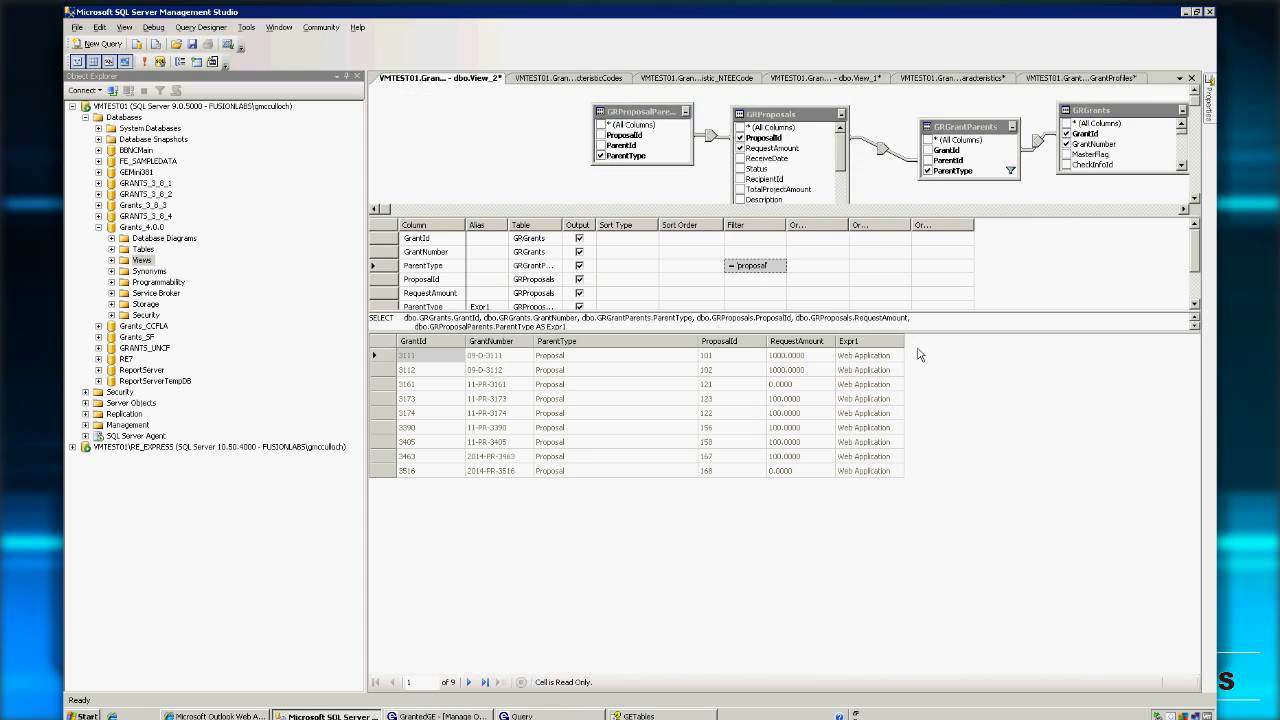
{"action": "left_click_drag", "start_coordinate": [910, 345], "coordinate": [965, 345]}
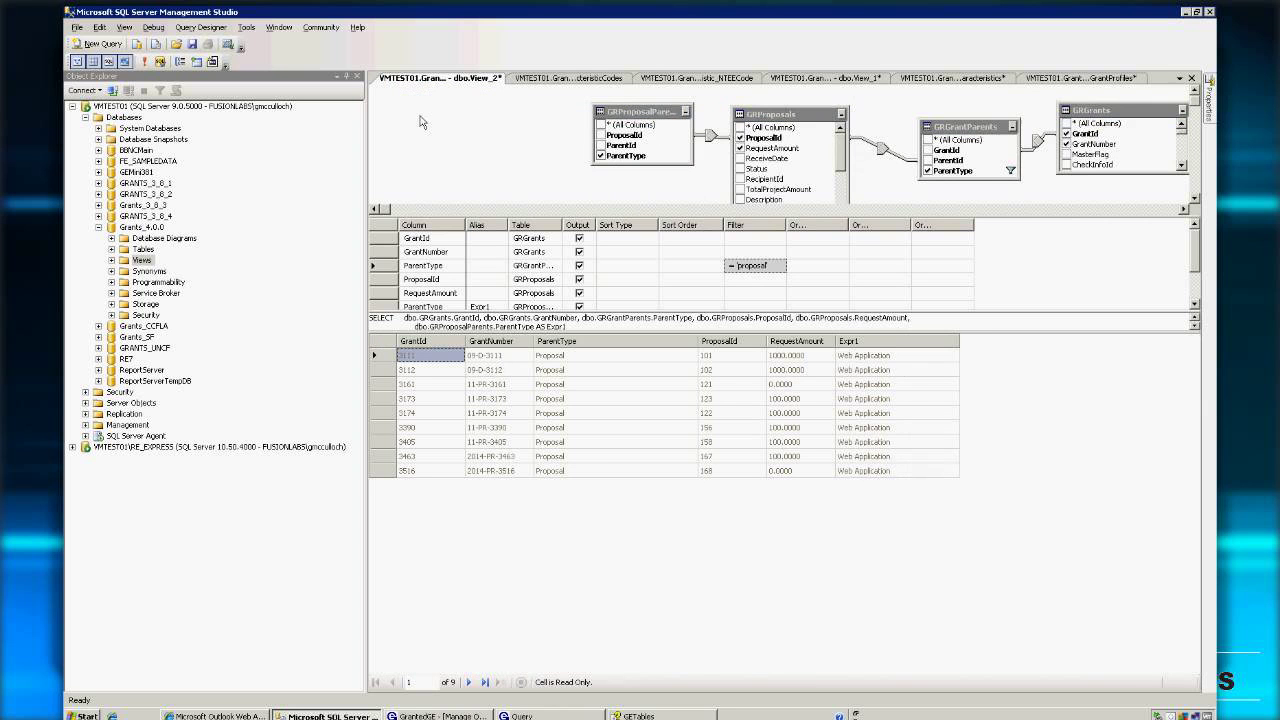
{"action": "right_click", "coordinate": [450, 123]}
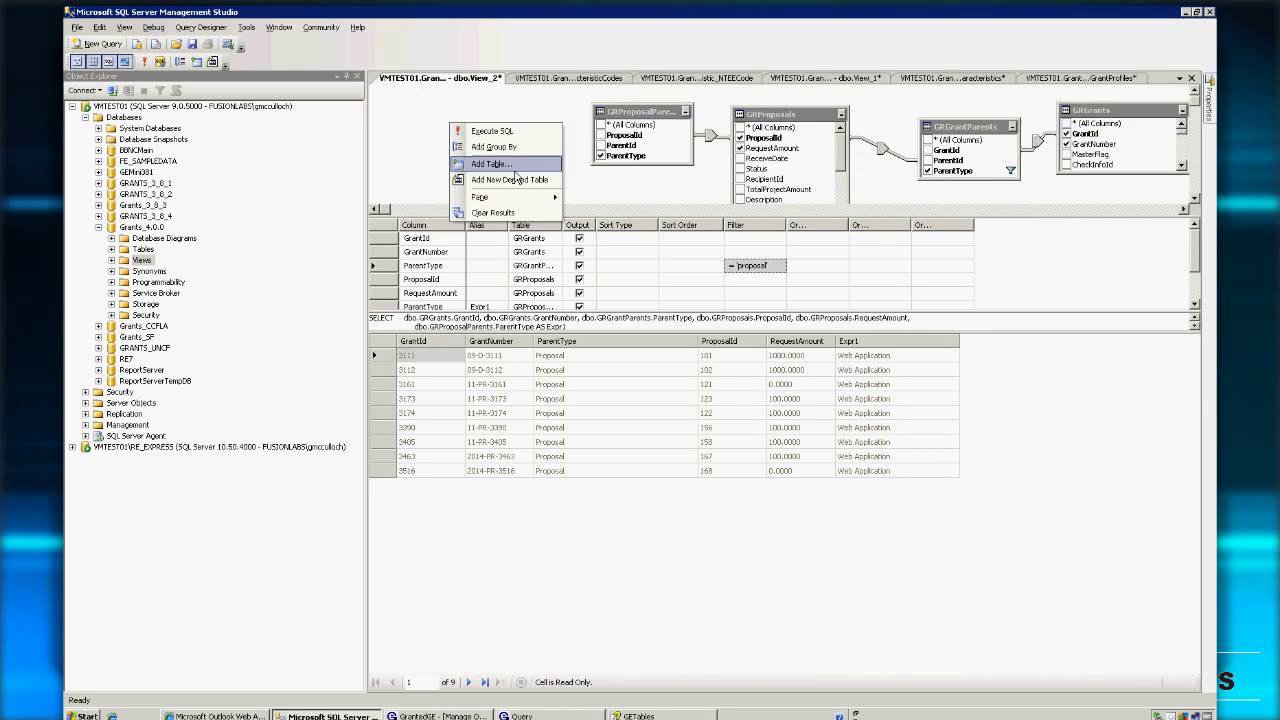
{"action": "left_click", "coordinate": [510, 165]}
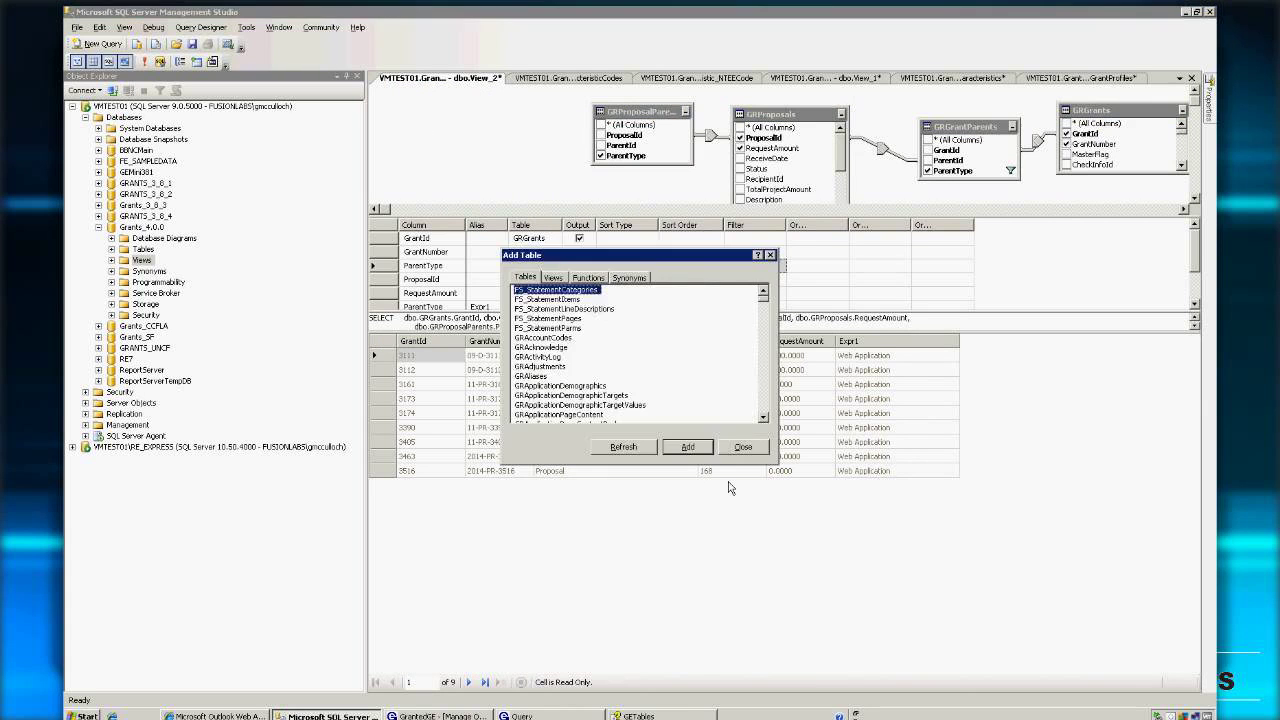
{"action": "left_click", "coordinate": [746, 452]}
Copy Web Application from the results as the filter for the GRProposalParents ParentType and execute the query
{"action": "left_click", "coordinate": [879, 360]}
{"action": "key", "text": "ctrl+c"}
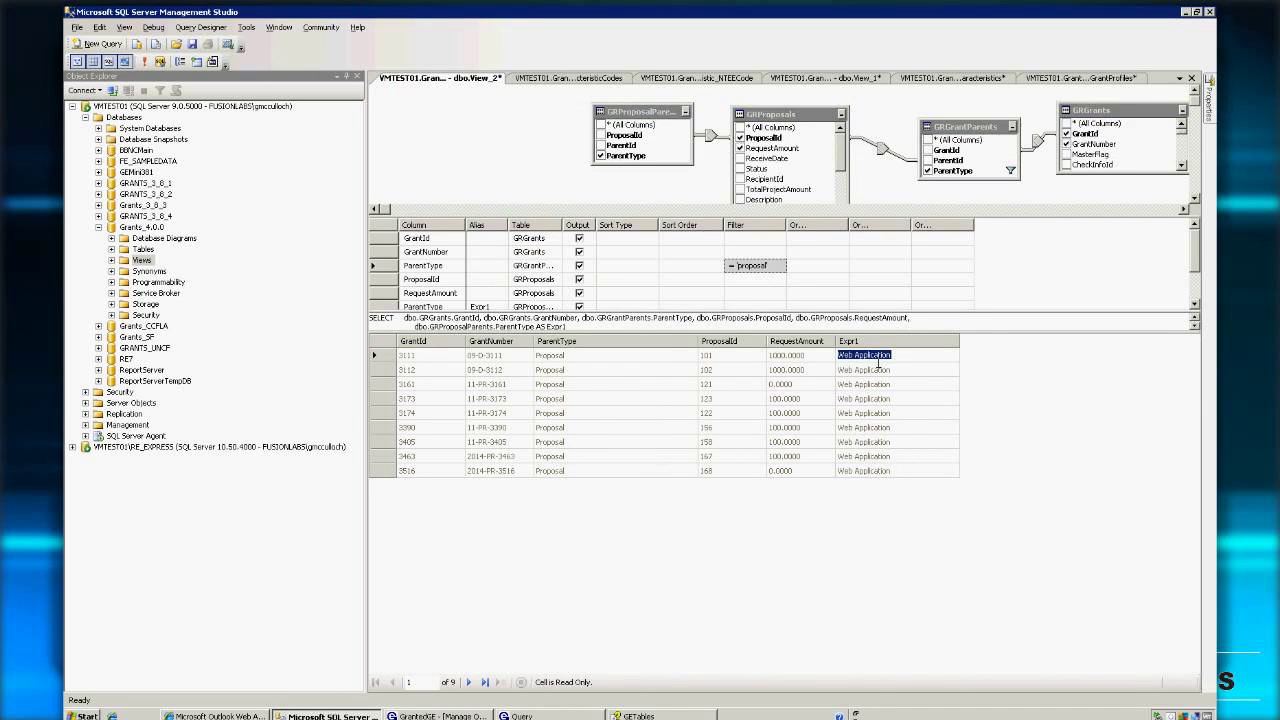
{"action": "left_click", "coordinate": [1194, 290]}
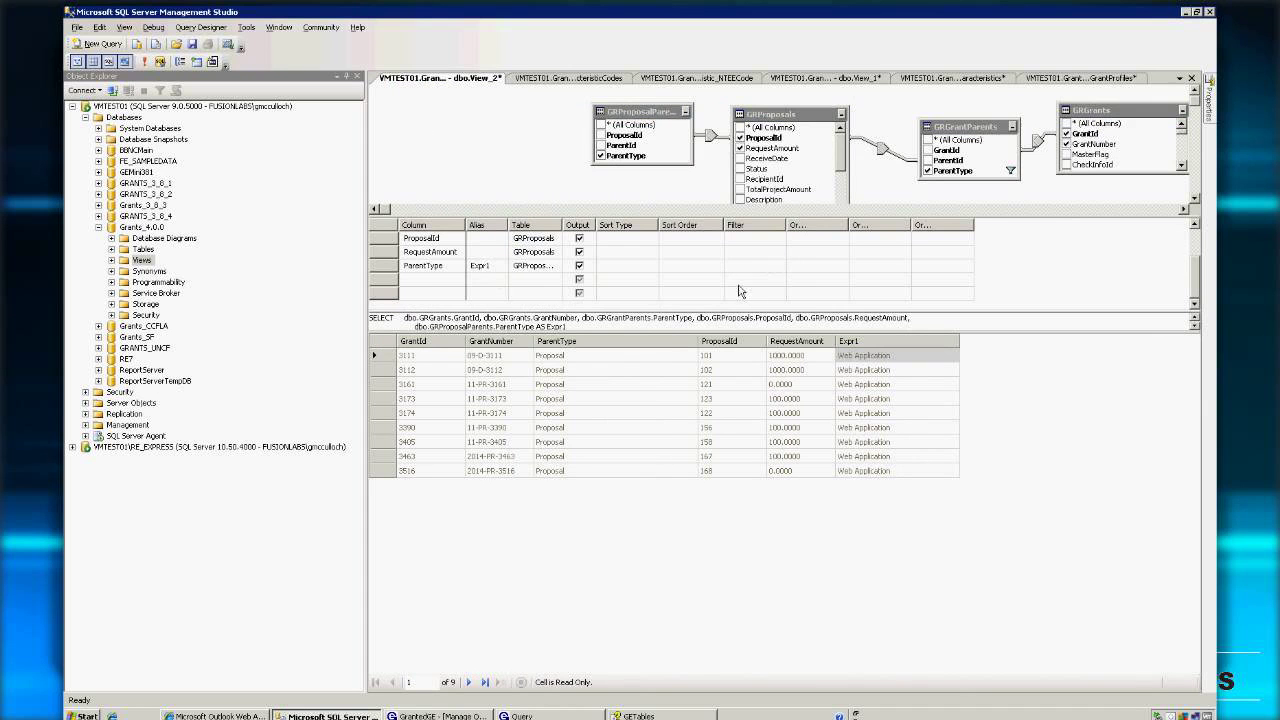
{"action": "left_click", "coordinate": [752, 266]}
{"action": "key", "text": "ctrl+v"}
{"action": "key", "text": "Return"}
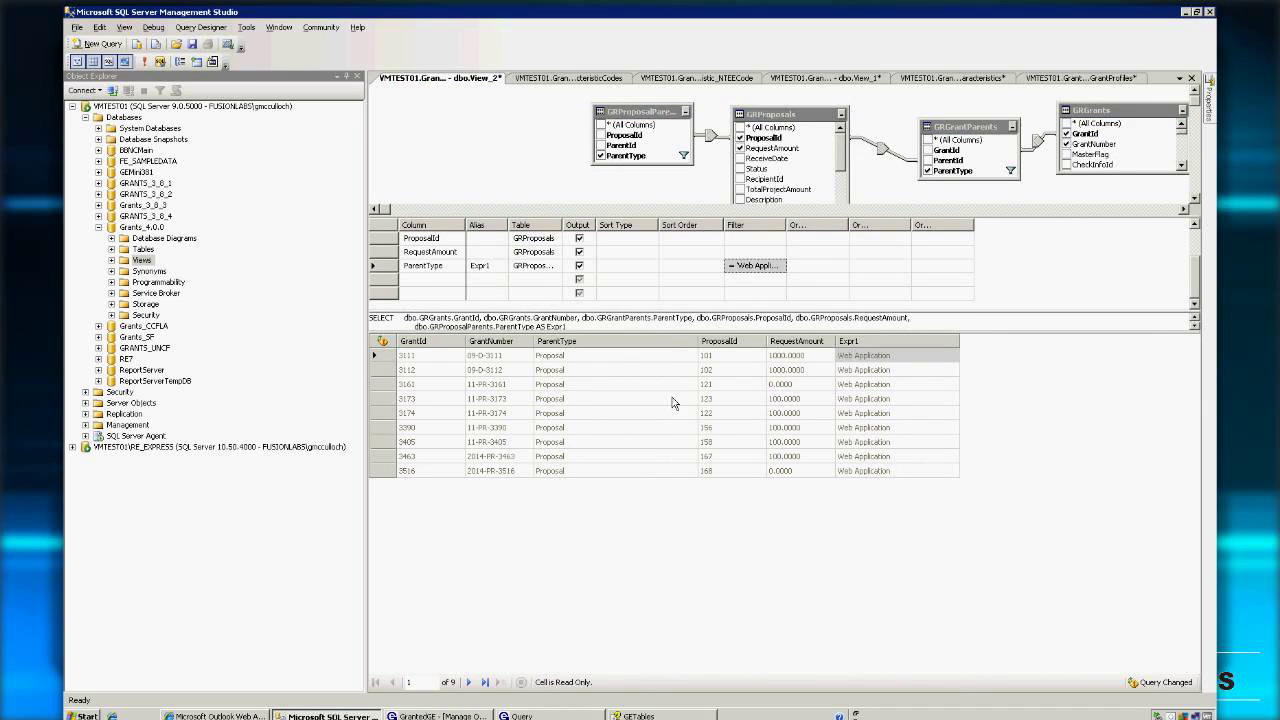
{"action": "right_click", "coordinate": [469, 132]}
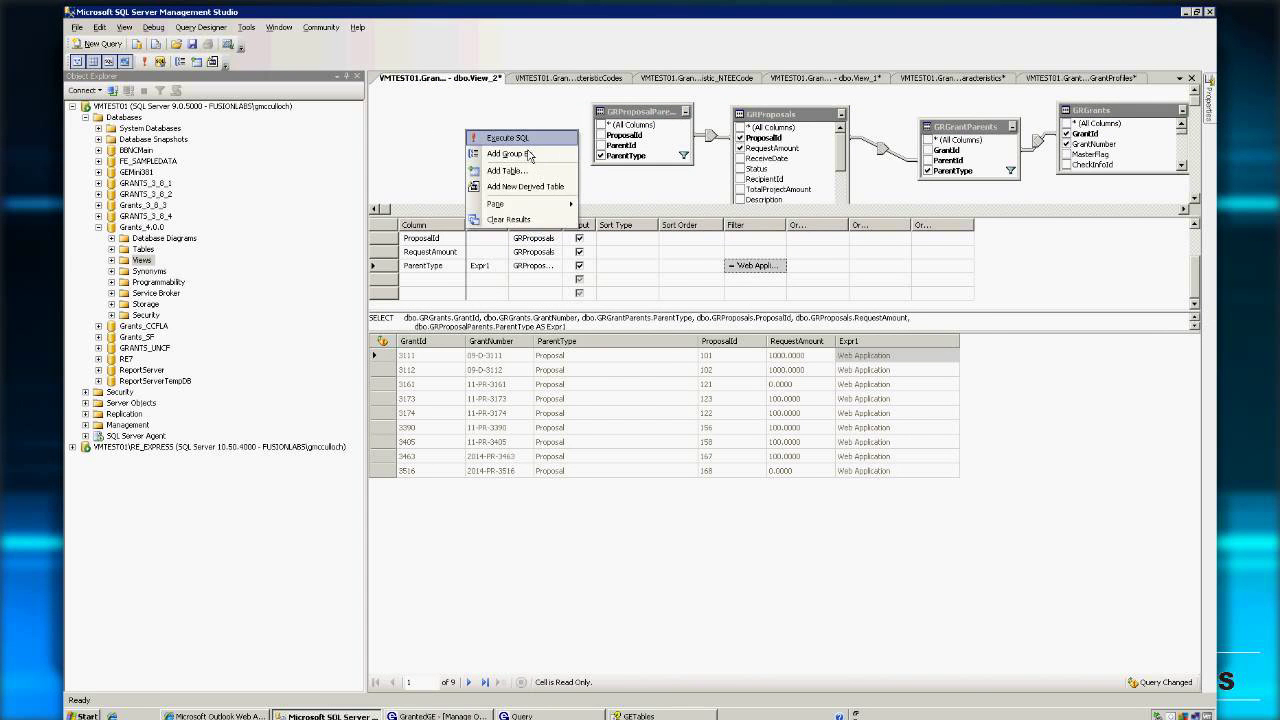
{"action": "left_click", "coordinate": [526, 142]}
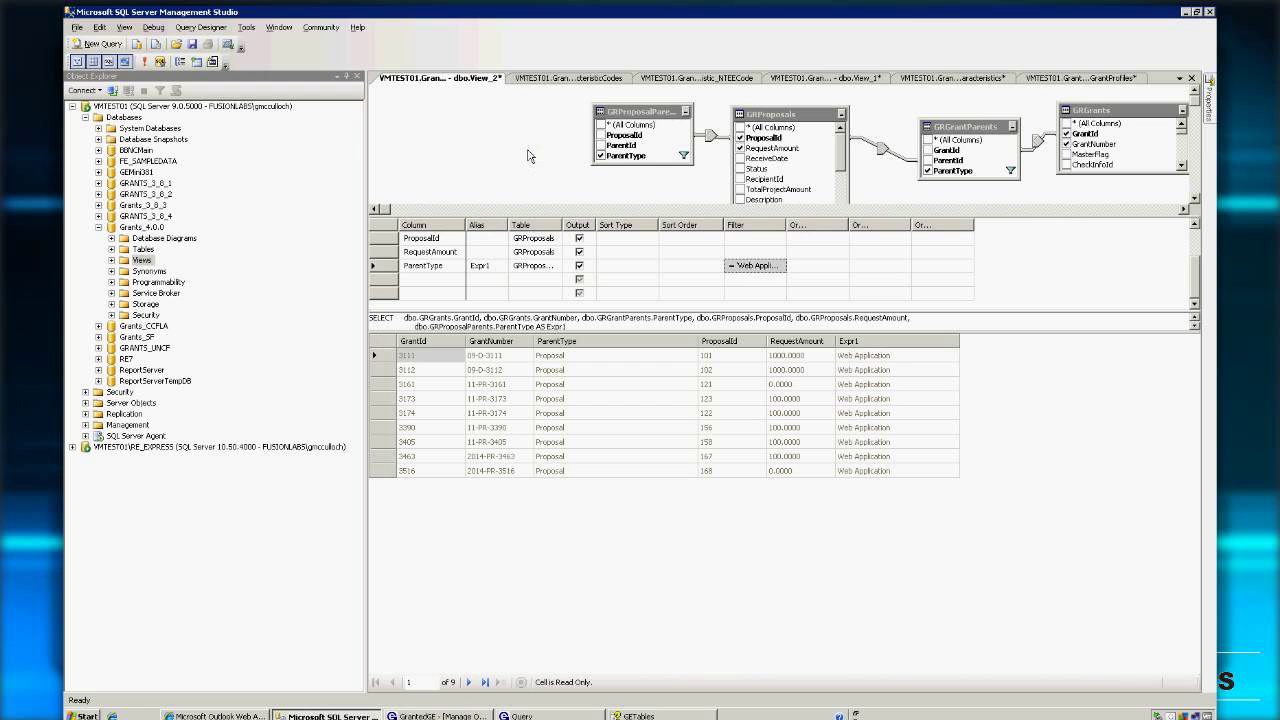
Add the GRWebApplications table to the view design and close the table list
{"action": "right_click", "coordinate": [488, 140]}
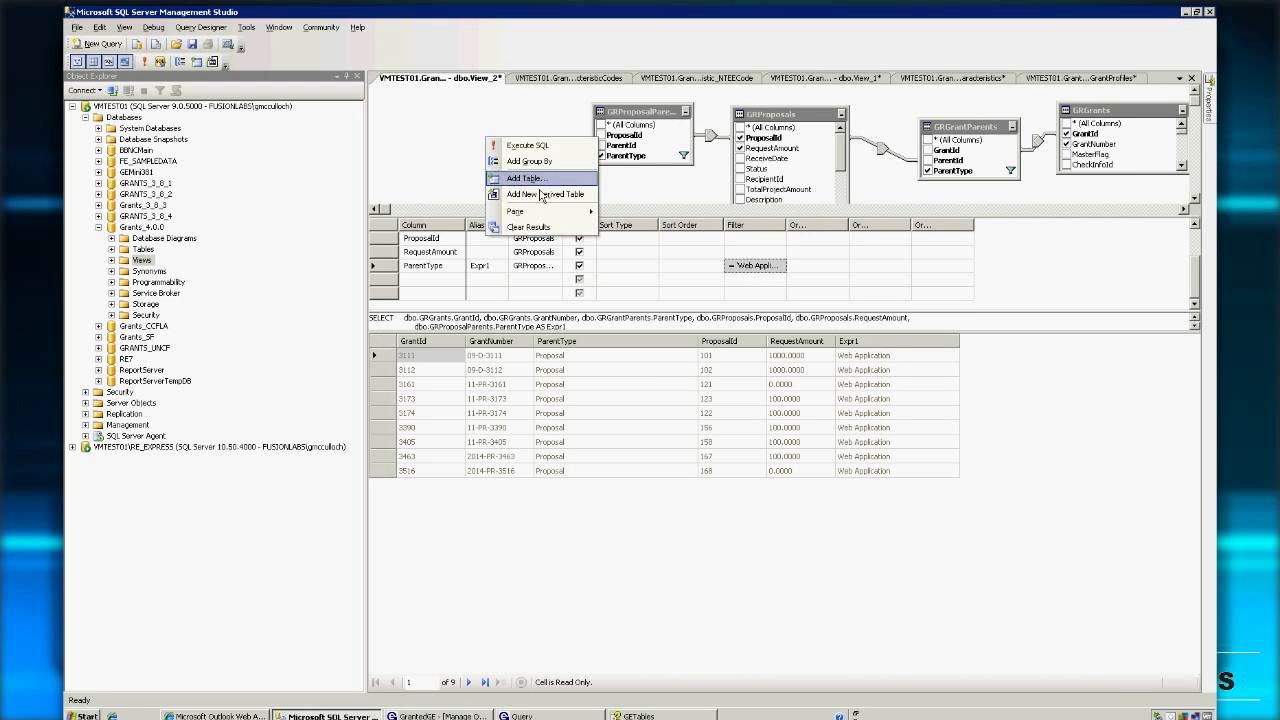
{"action": "left_click", "coordinate": [530, 178]}
{"action": "scroll", "coordinate": [773, 405], "scroll_direction": "down", "scroll_amount": 5}
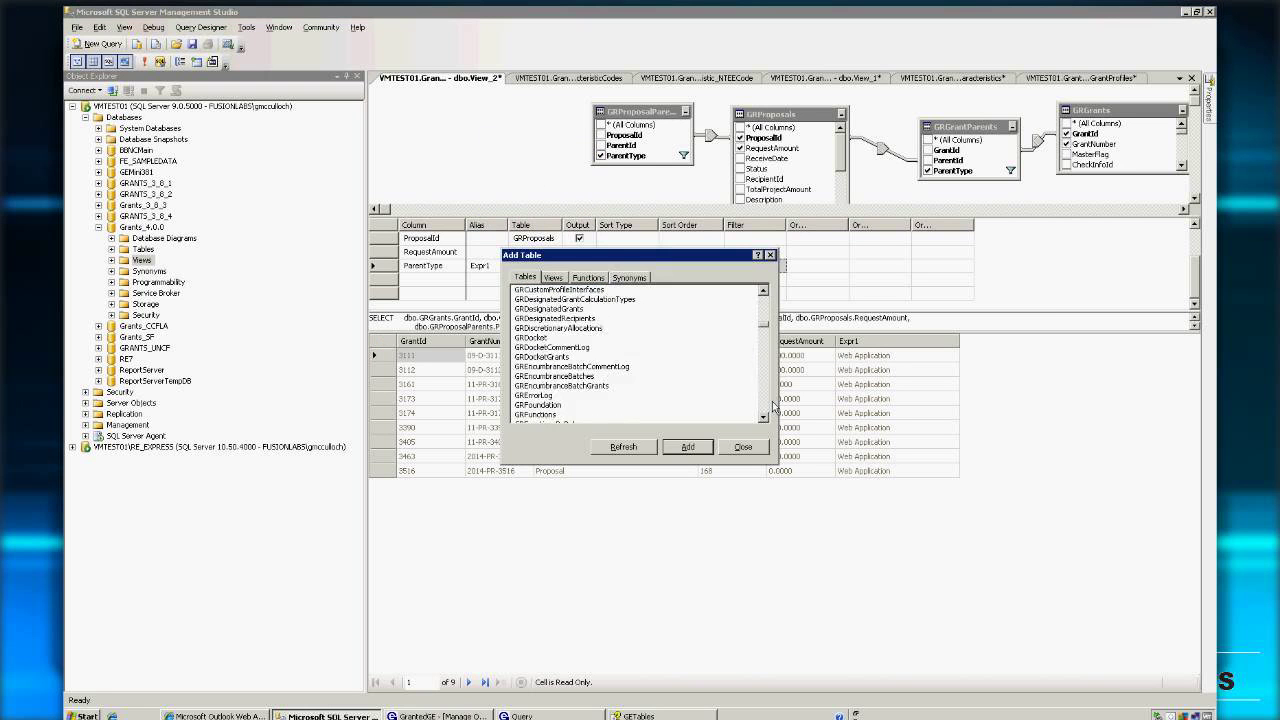
{"action": "scroll", "coordinate": [773, 405], "scroll_direction": "down", "scroll_amount": 10}
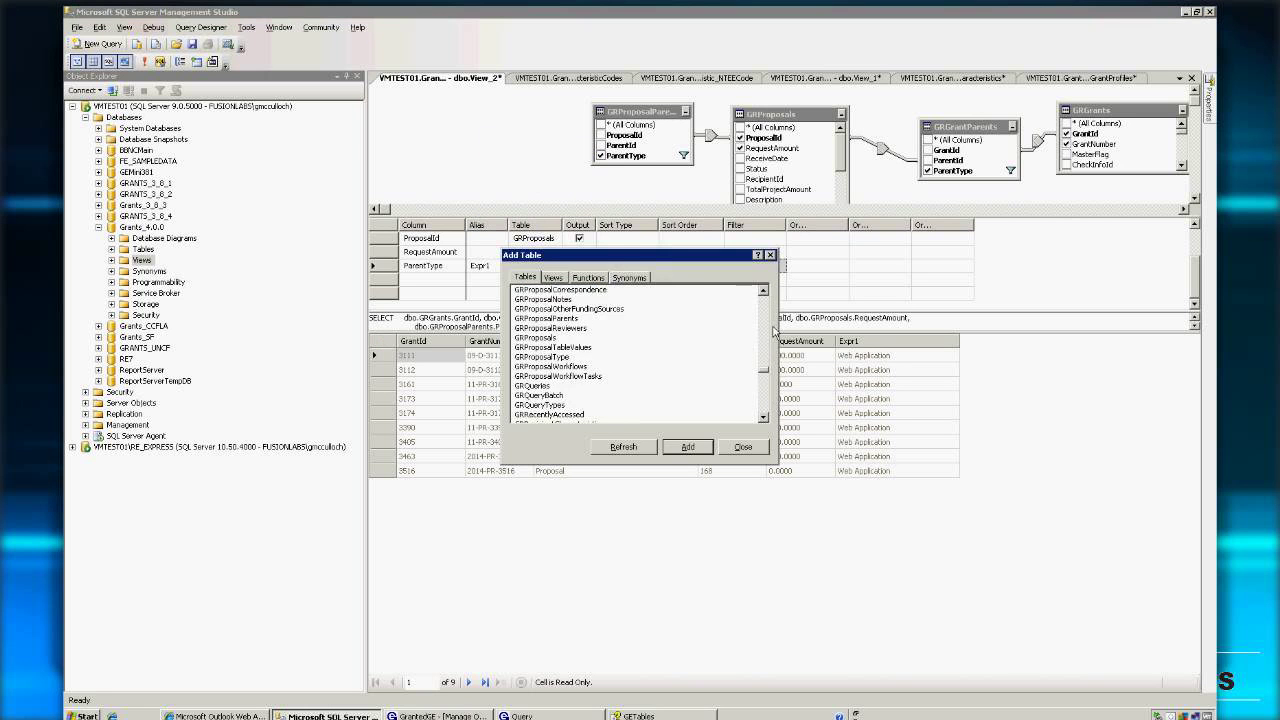
{"action": "scroll", "coordinate": [775, 332], "scroll_direction": "up", "scroll_amount": 5}
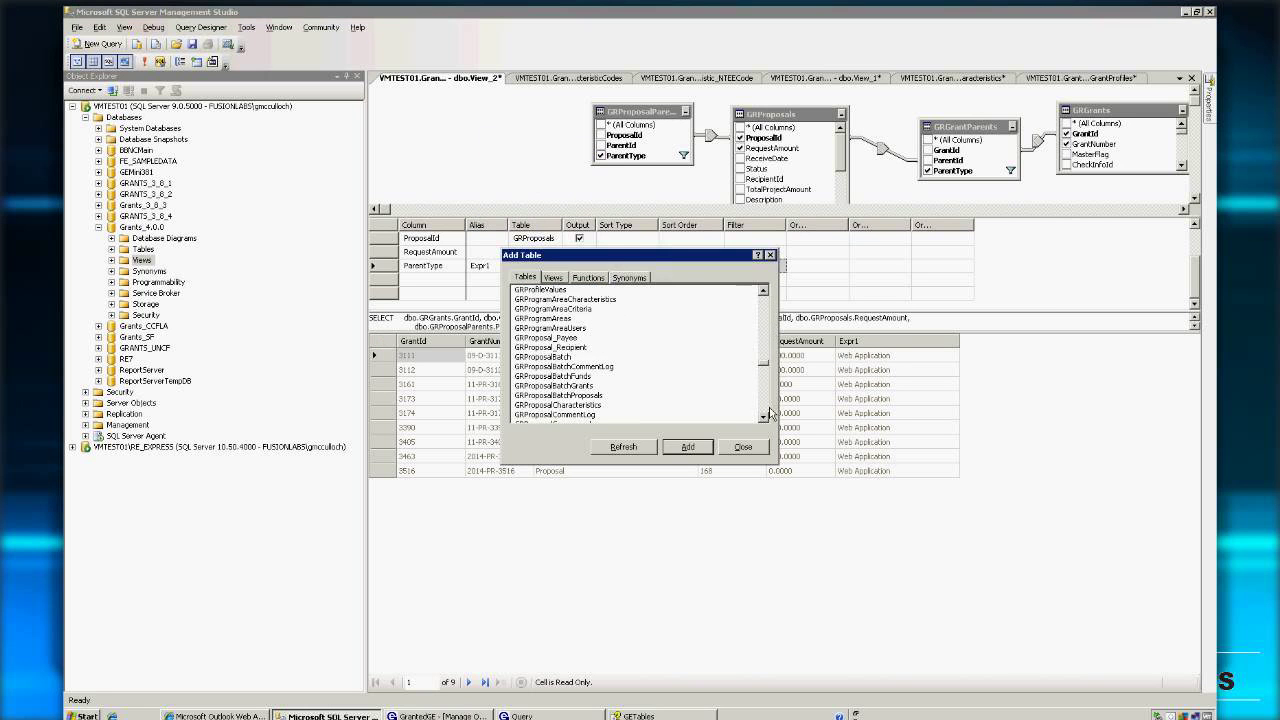
{"action": "scroll", "coordinate": [770, 331], "scroll_direction": "up", "scroll_amount": 5}
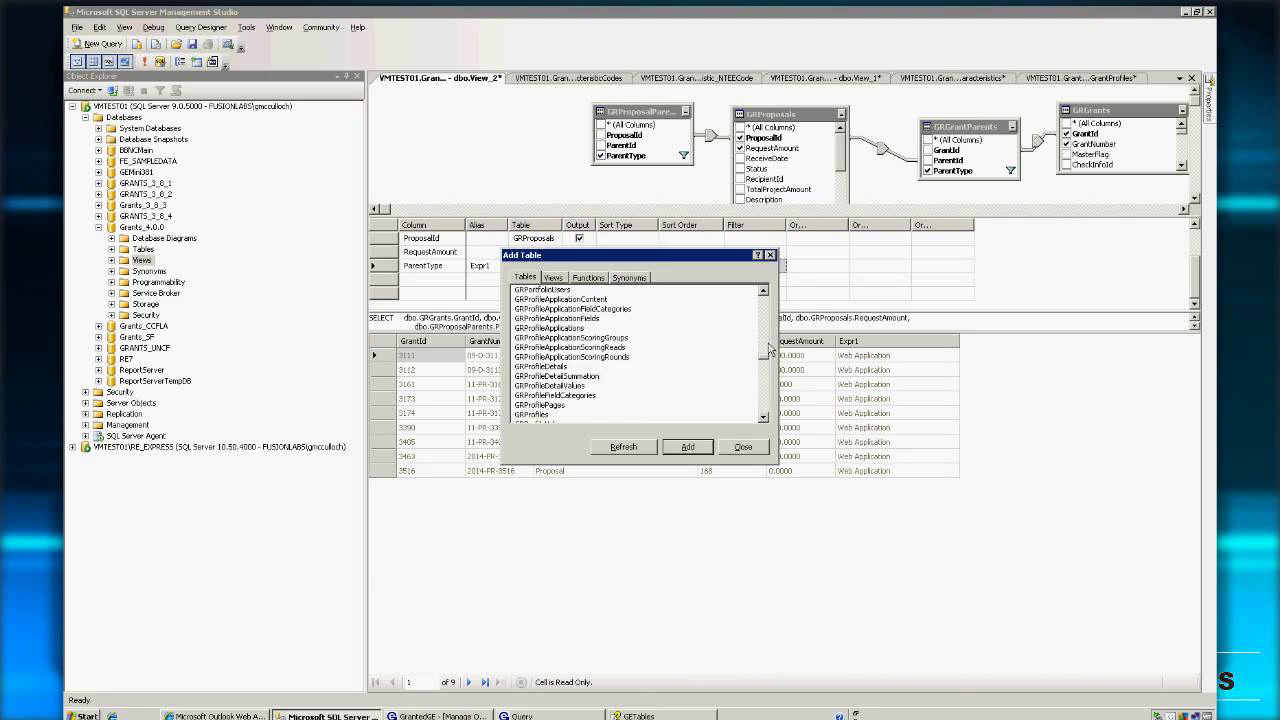
{"action": "scroll", "coordinate": [777, 408], "scroll_direction": "down", "scroll_amount": 15}
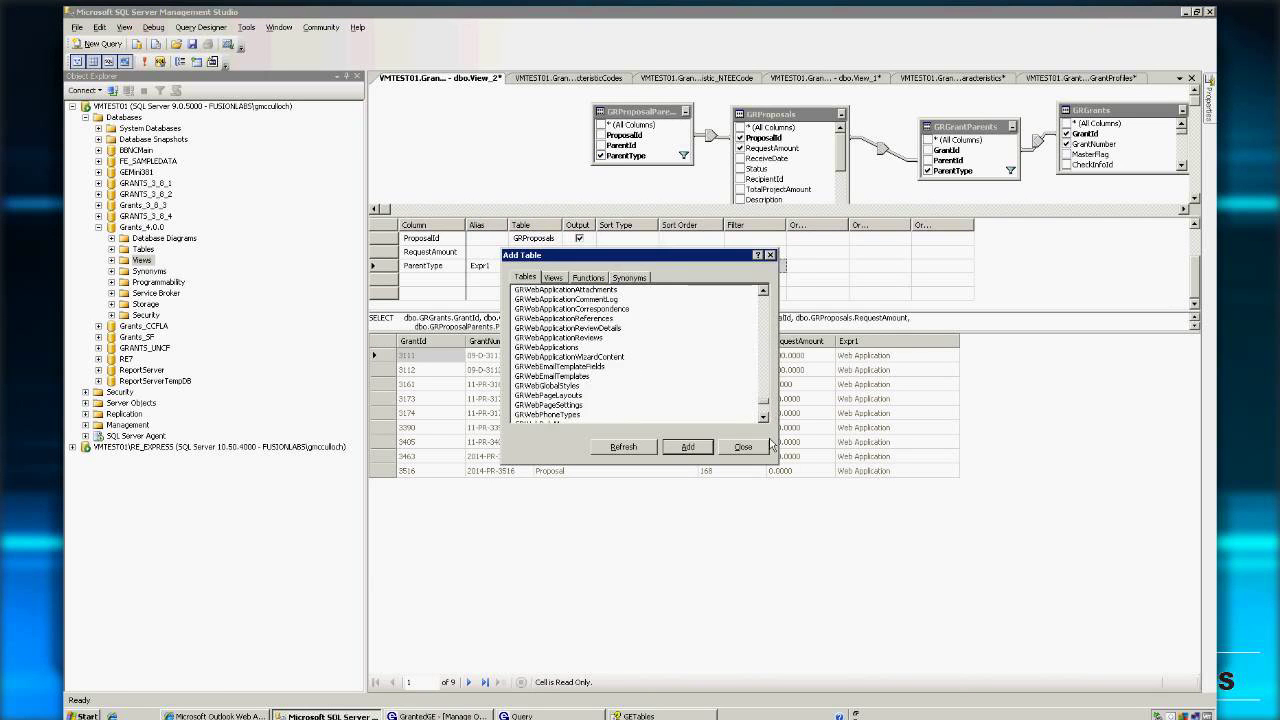
{"action": "left_click", "coordinate": [765, 417]}
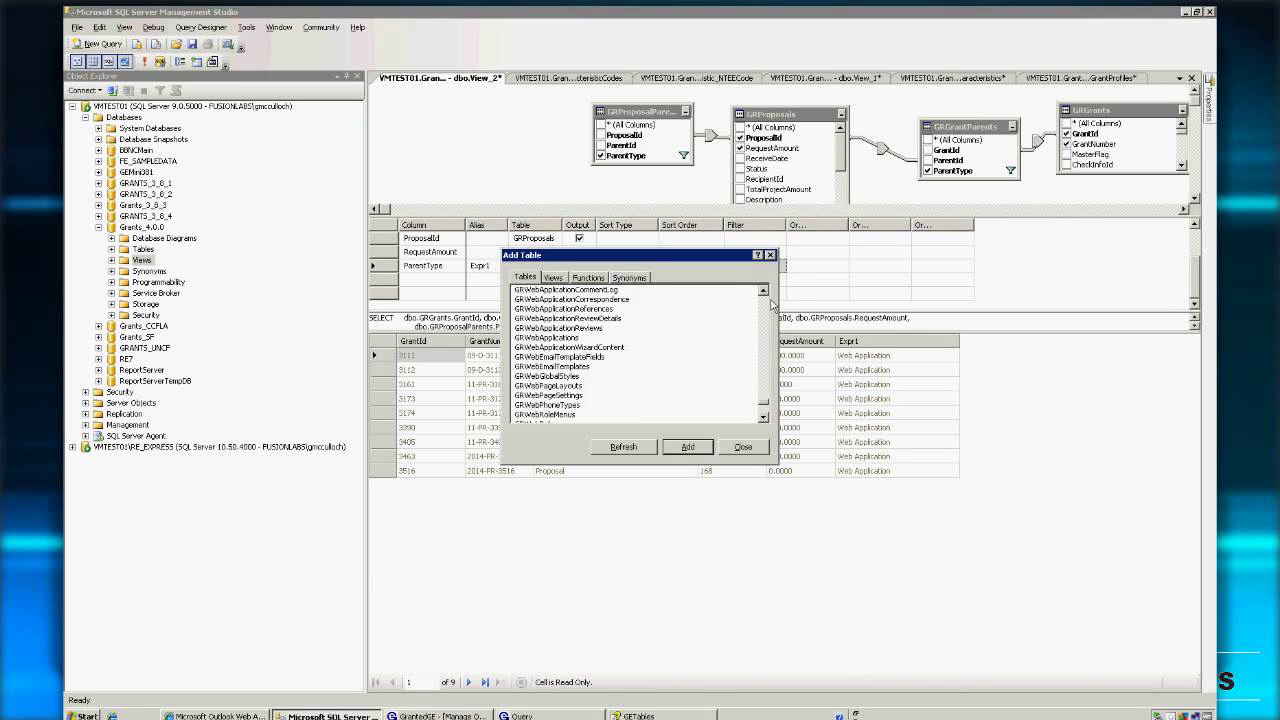
{"action": "scroll", "coordinate": [600, 363], "scroll_direction": "up", "scroll_amount": 2}
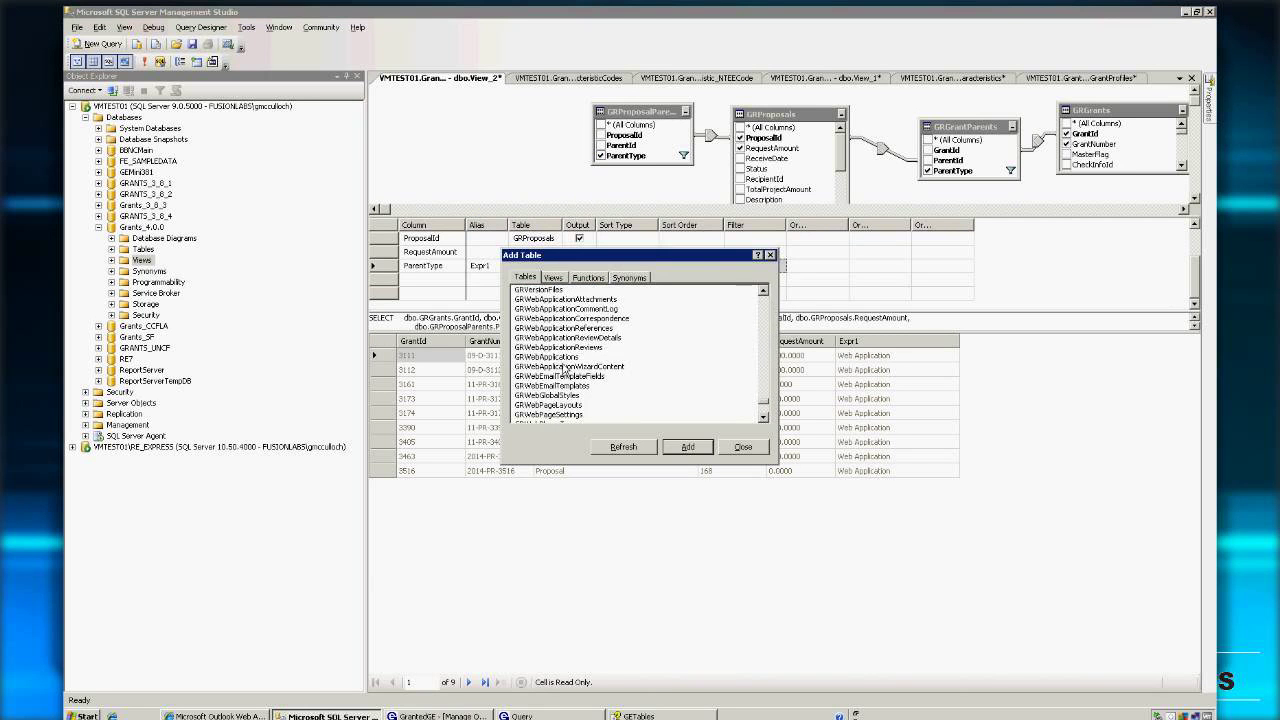
{"action": "left_click", "coordinate": [562, 358]}
{"action": "left_click", "coordinate": [684, 445]}
{"action": "left_click", "coordinate": [752, 450]}
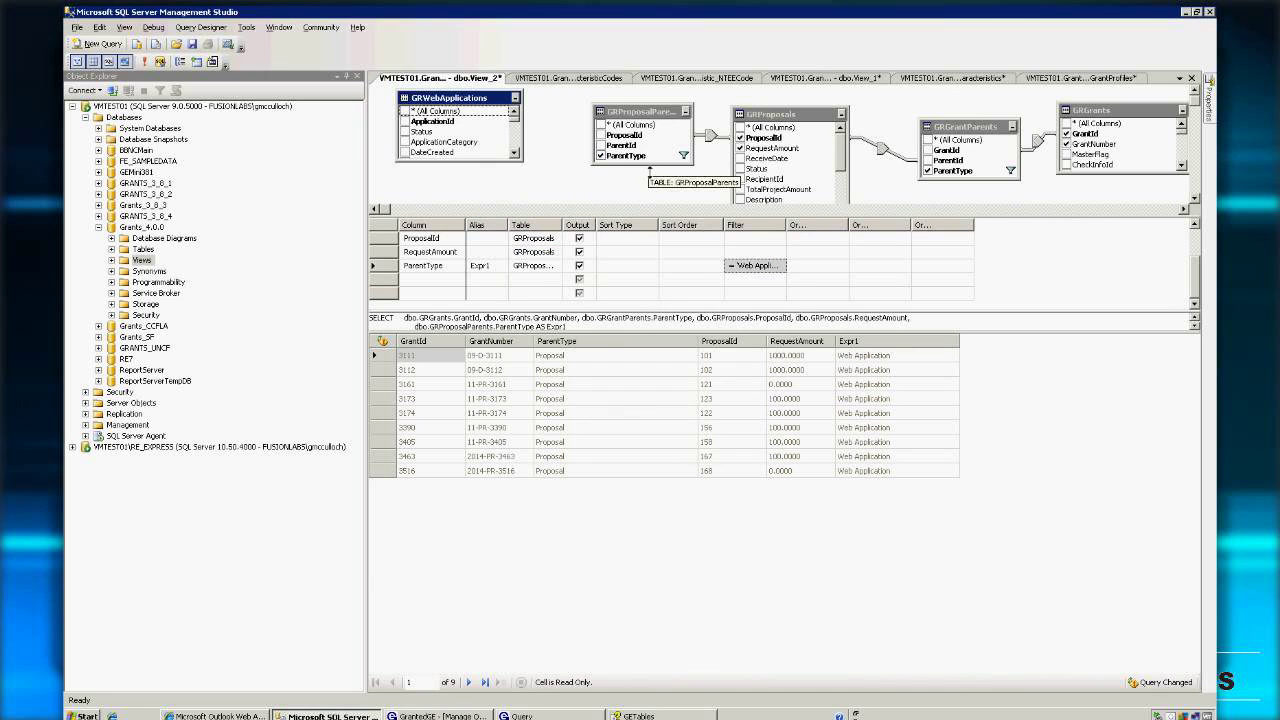
Enlarge GRWebApplications, join its ApplicationId to ParentId in GRProposalParents, and add its Status and ApplicationId columns to the output
{"action": "left_click", "coordinate": [656, 174]}
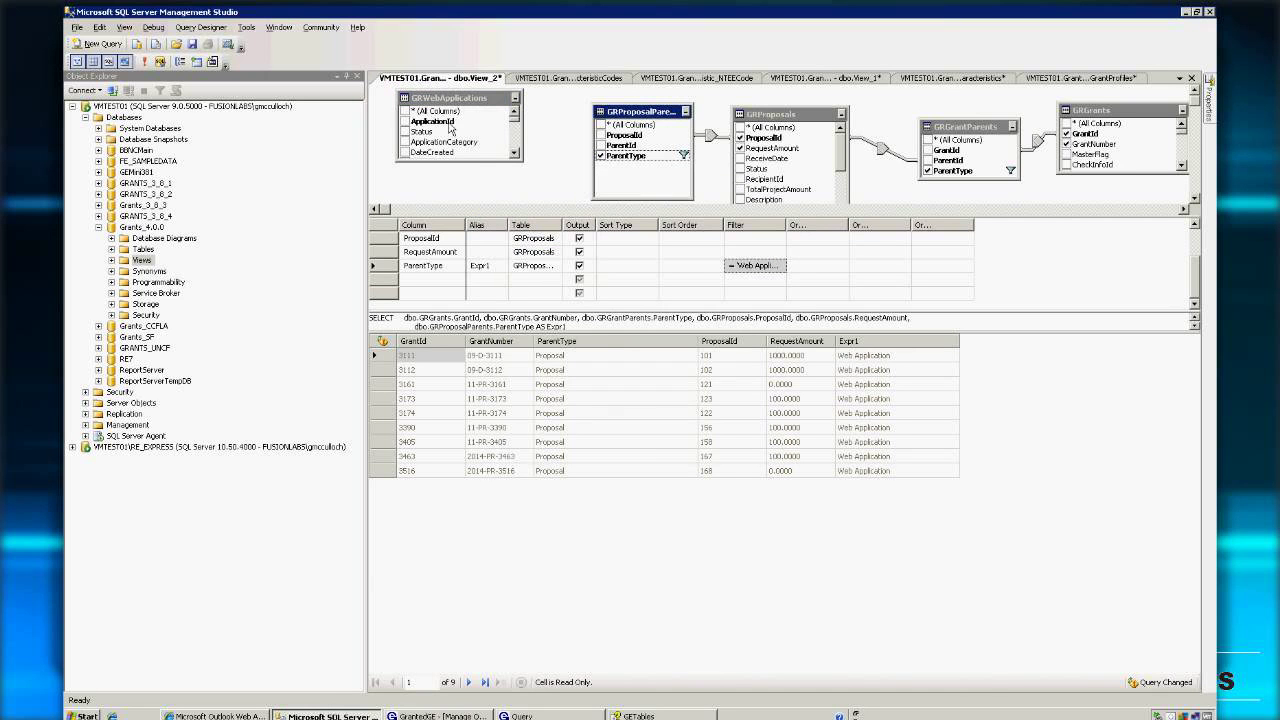
{"action": "left_click_drag", "start_coordinate": [478, 161], "coordinate": [474, 211]}
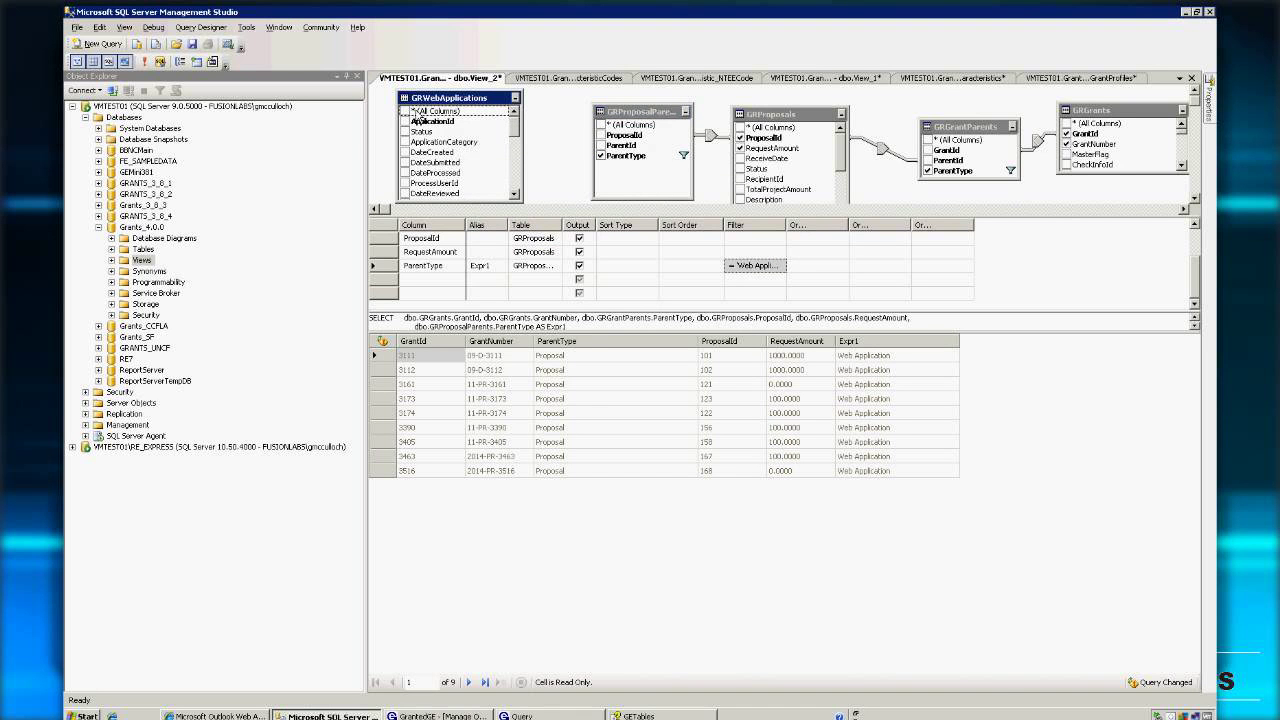
{"action": "left_click_drag", "start_coordinate": [444, 126], "coordinate": [636, 156]}
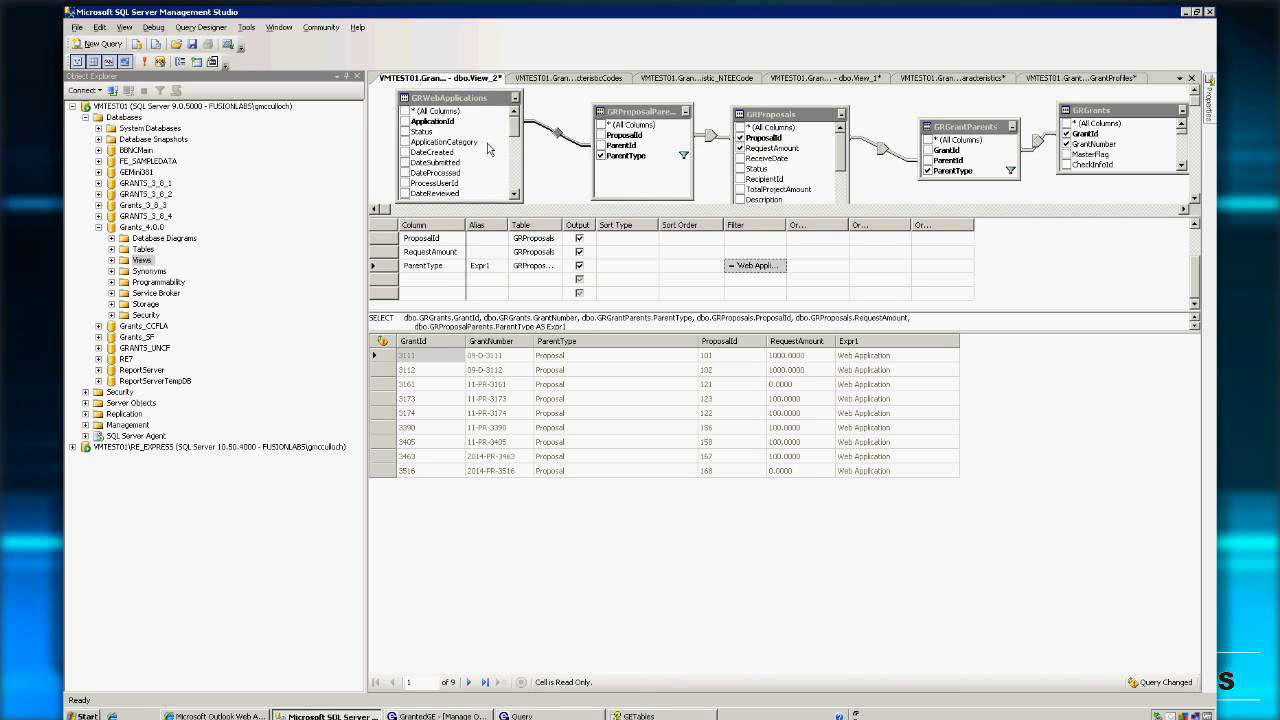
{"action": "left_click", "coordinate": [406, 132]}
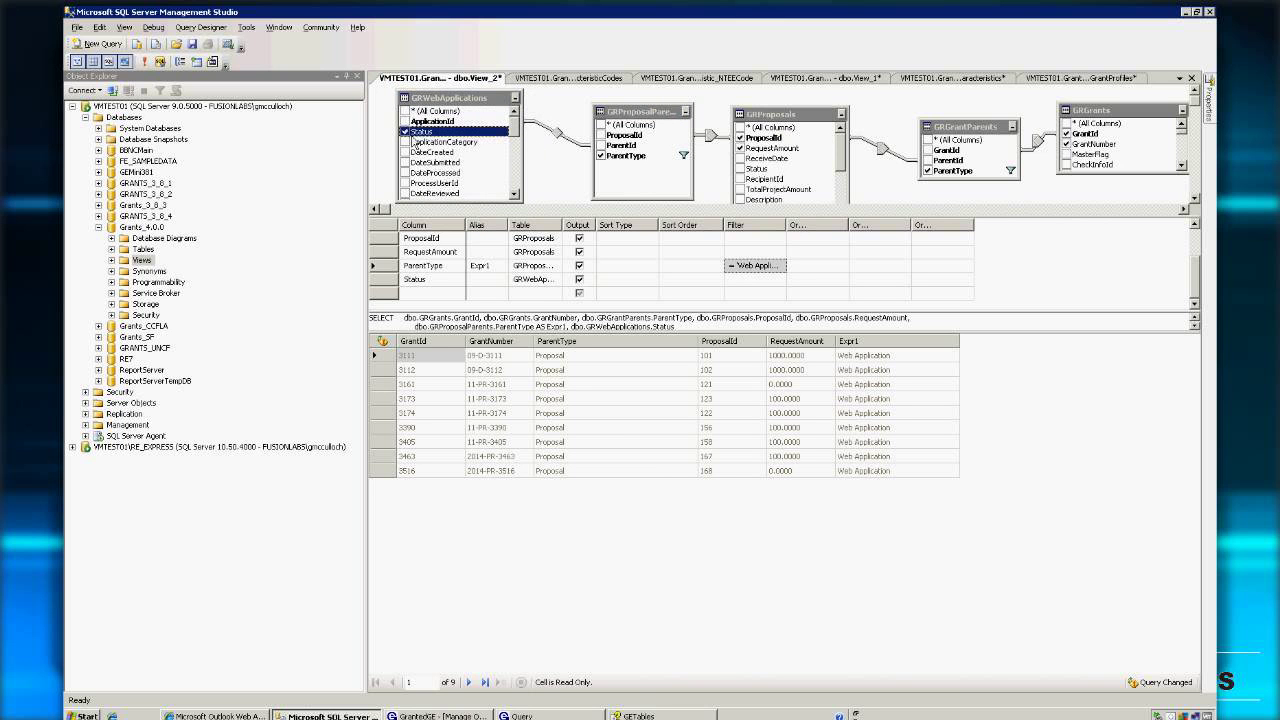
{"action": "left_click", "coordinate": [405, 121]}
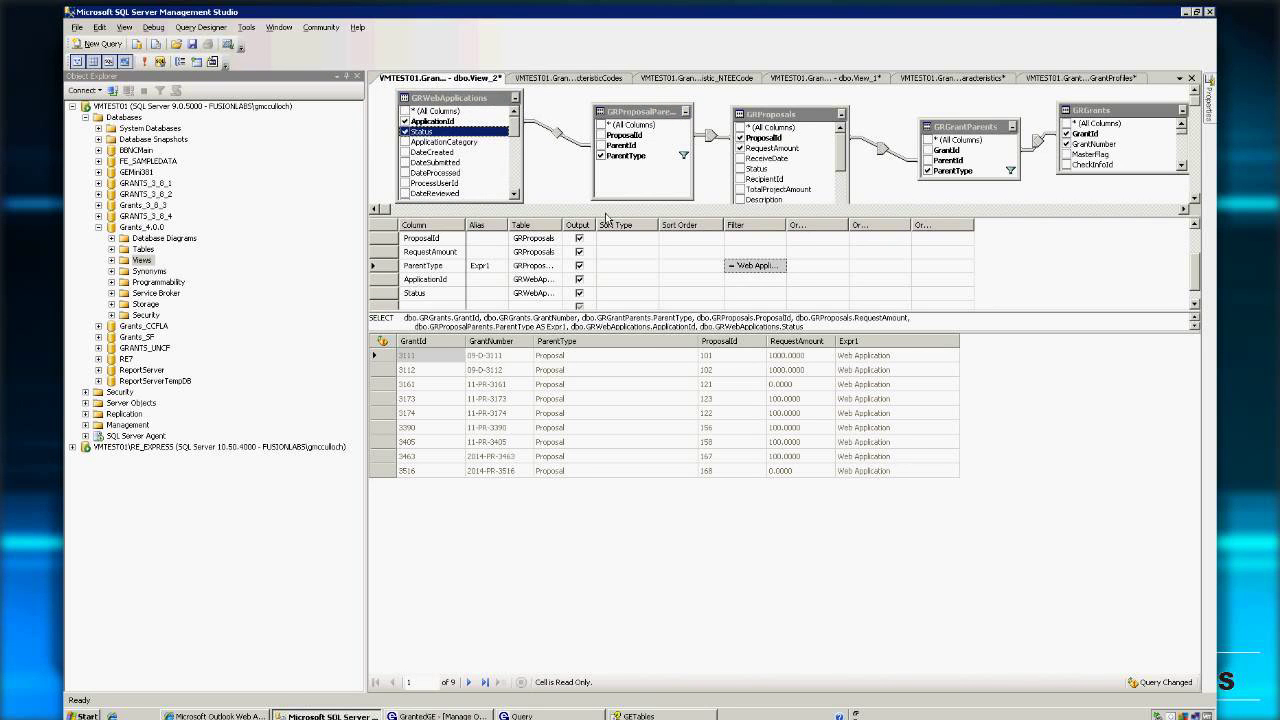
Select all rows from GRWebApplications in its join to GRProposalParents and execute the query
{"action": "right_click", "coordinate": [556, 134]}
{"action": "left_click", "coordinate": [658, 165]}
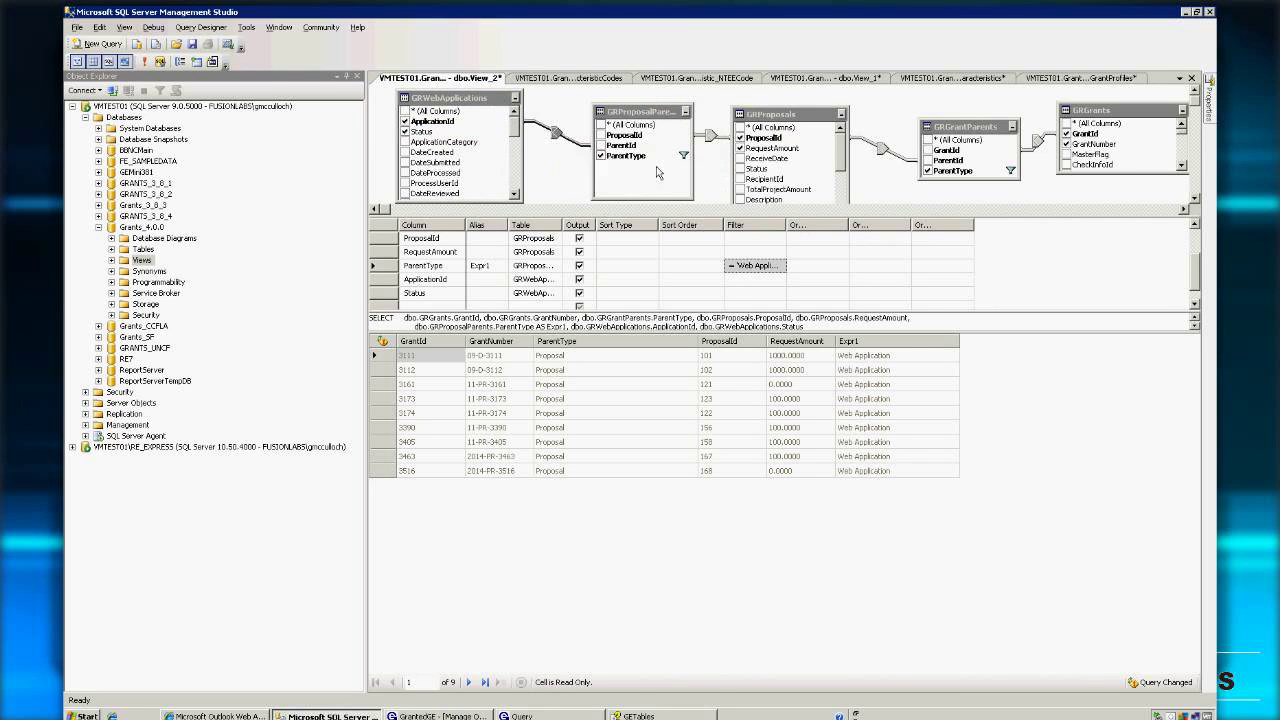
{"action": "right_click", "coordinate": [562, 158]}
{"action": "left_click", "coordinate": [571, 166]}
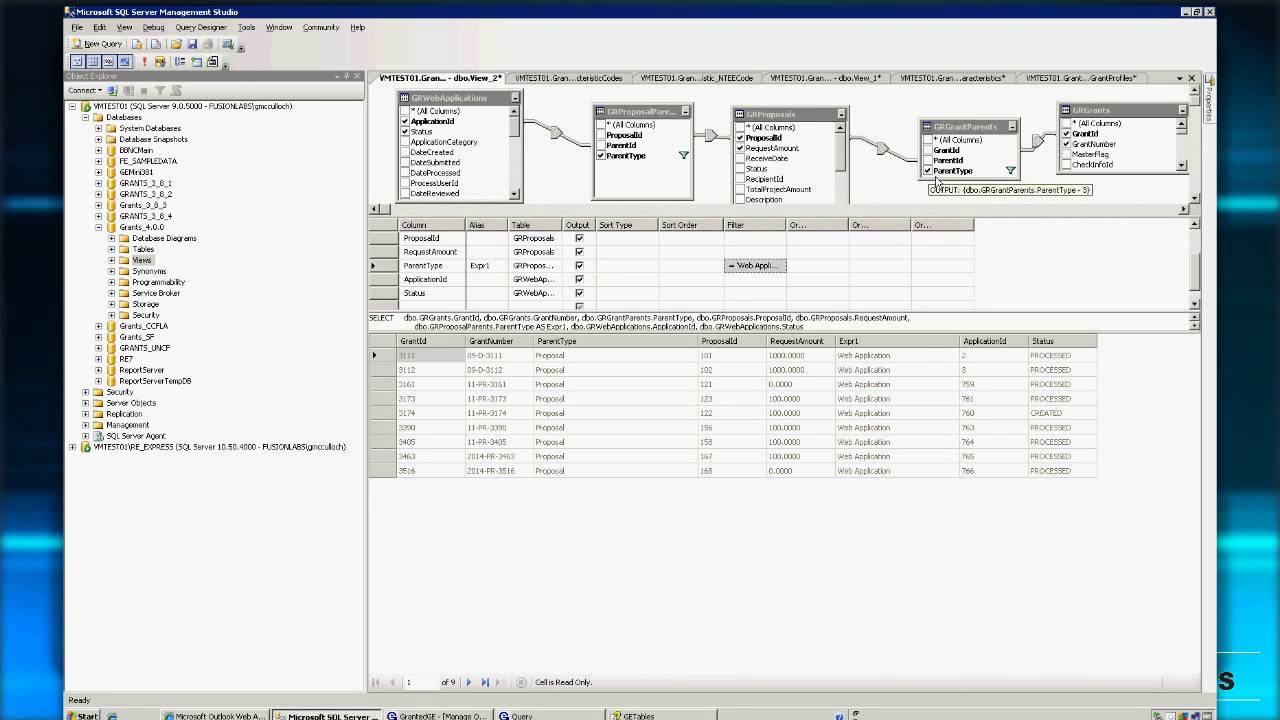
Trace the chain of joined tables in the diagram from GRGrants through GRGrantParents, GRProposals and GRProposalParents to GRWebApplications
{"action": "left_click", "coordinate": [824, 148]}
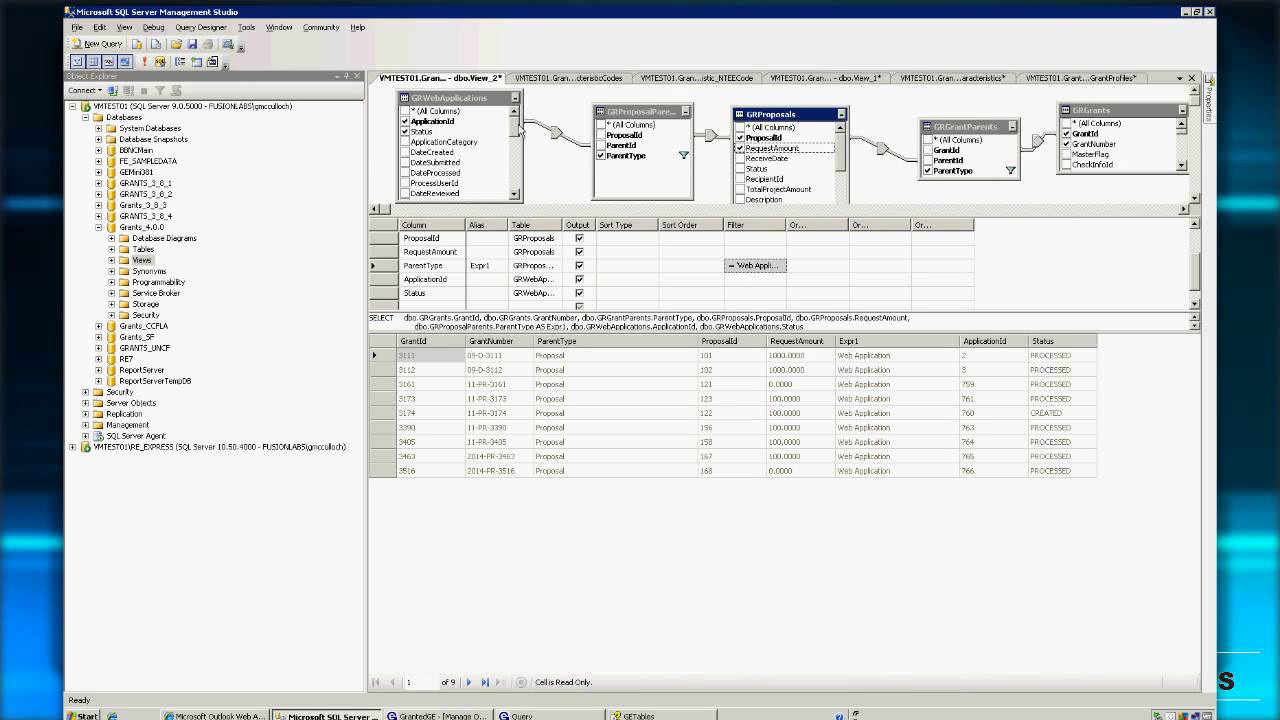
{"action": "left_click", "coordinate": [988, 159]}
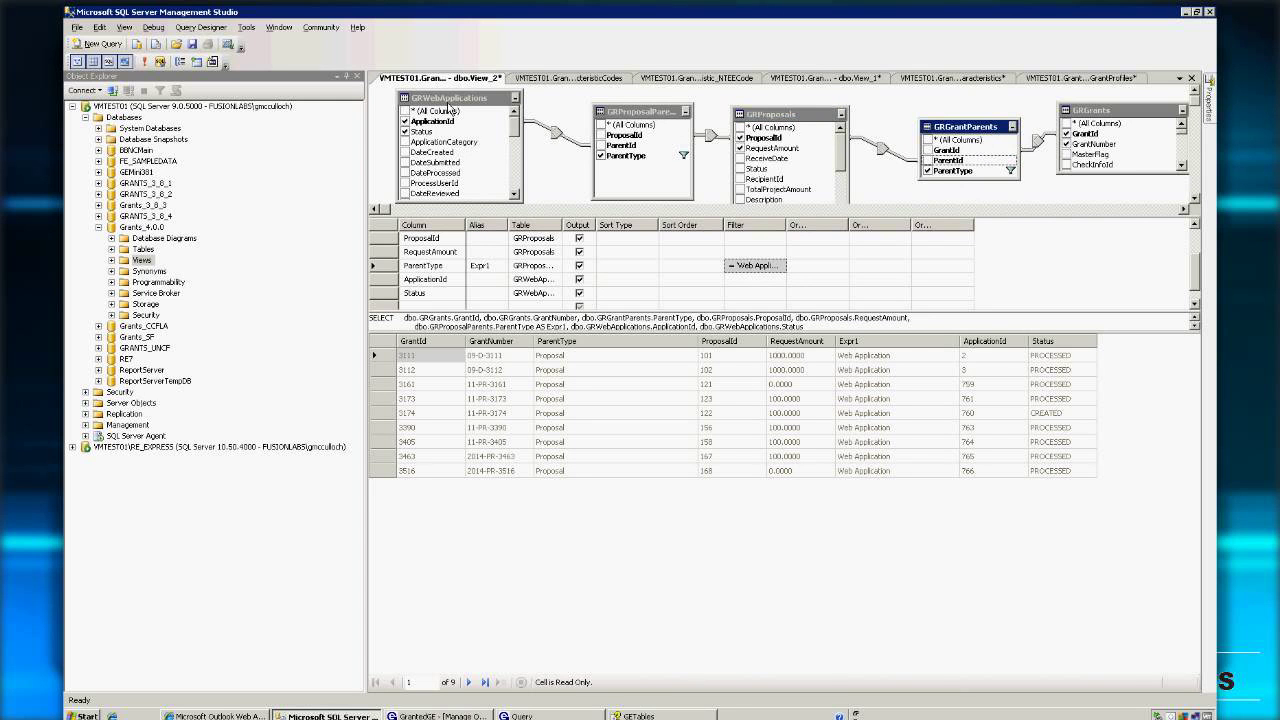
{"action": "left_click", "coordinate": [1110, 144]}
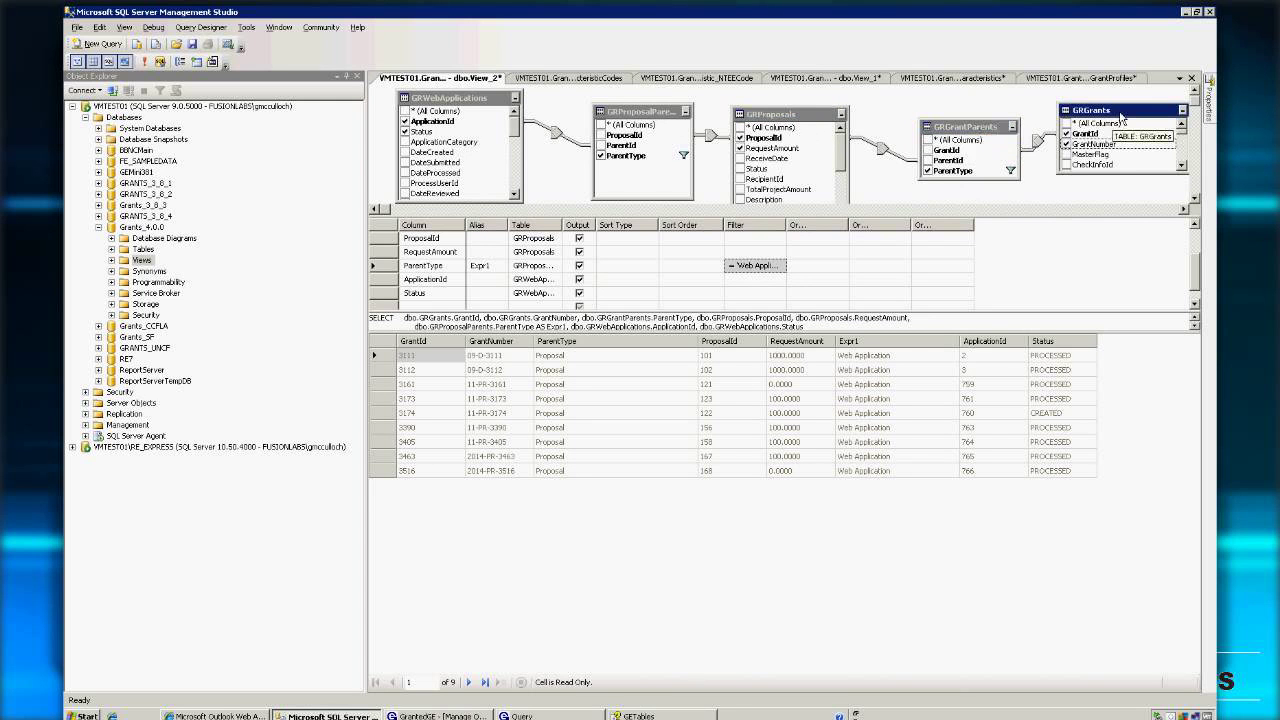
{"action": "left_click", "coordinate": [976, 133]}
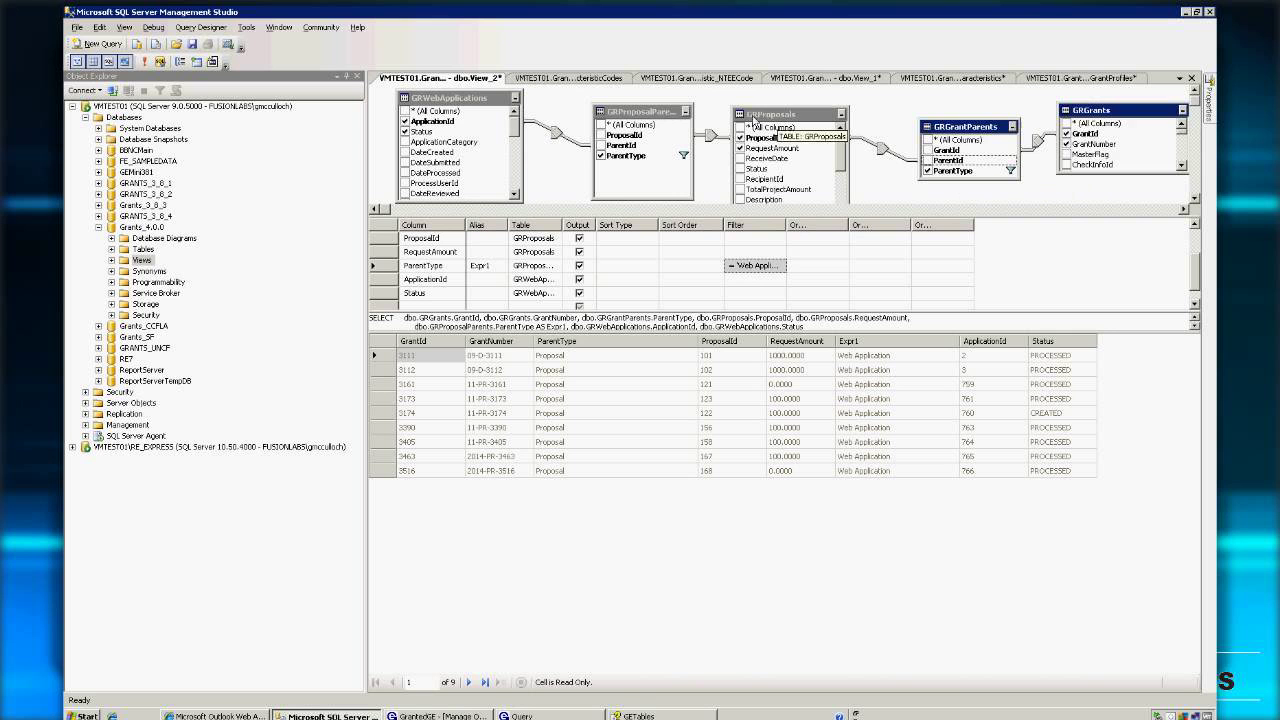
{"action": "left_click", "coordinate": [788, 119]}
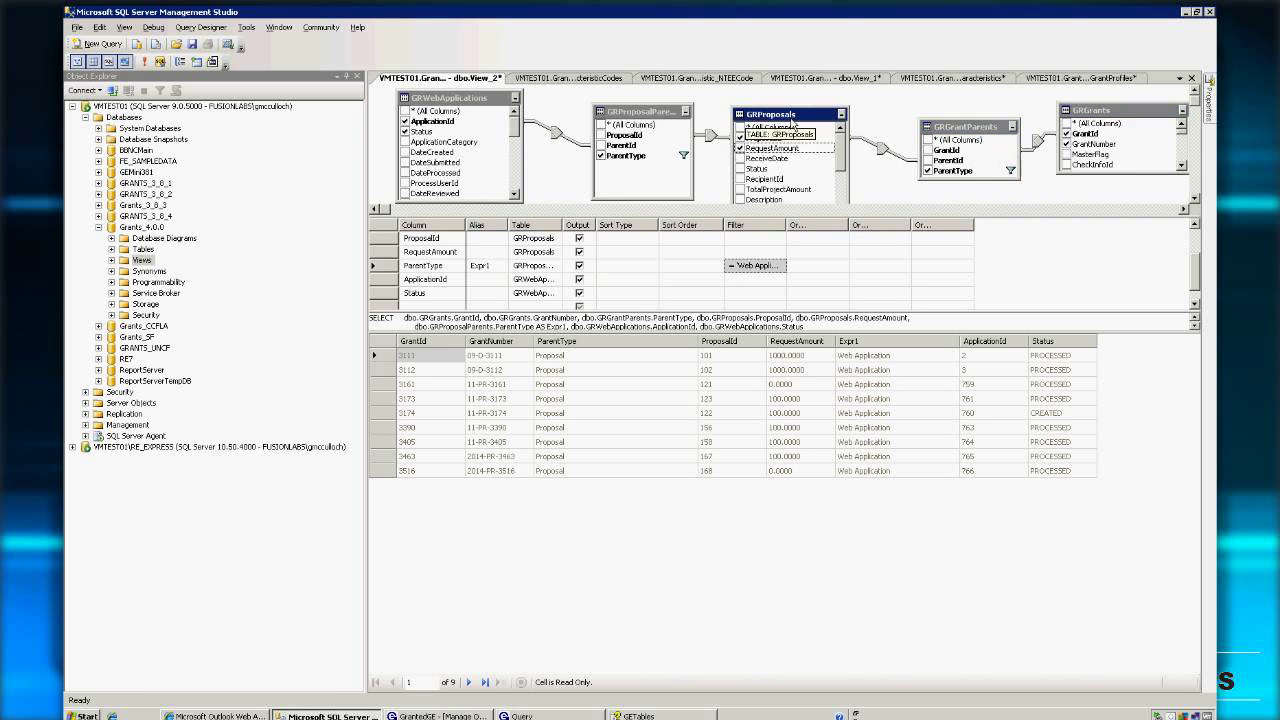
{"action": "left_click", "coordinate": [650, 113], "text": "ctrl"}
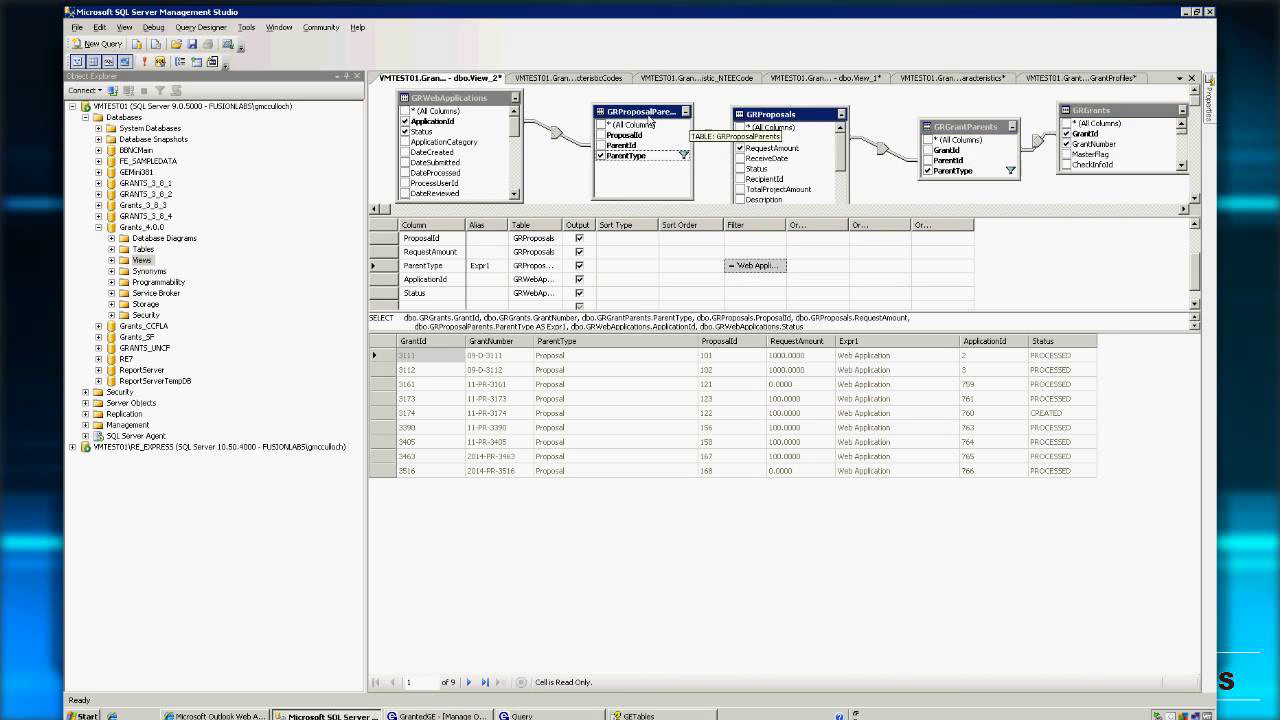
{"action": "left_click", "coordinate": [476, 93], "text": "ctrl"}
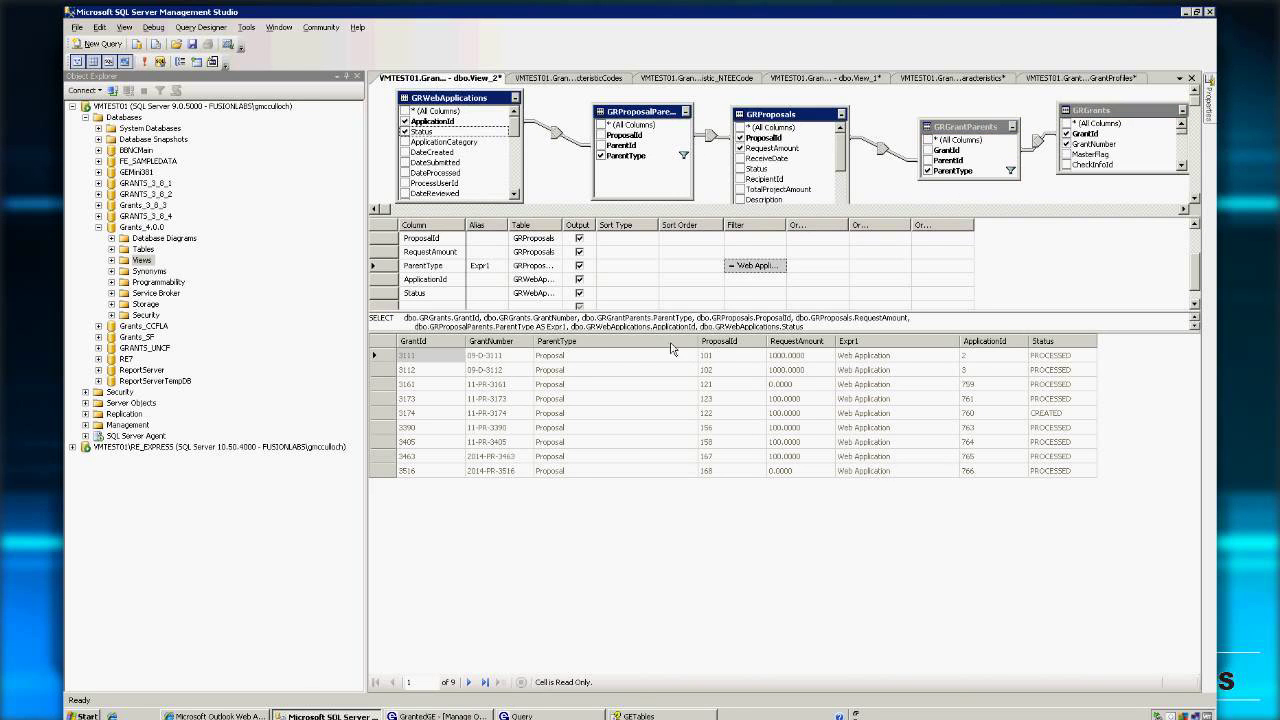
Enlarge the SQL area to show the view's whole statement, select it and switch to the GrantedGE Query window
{"action": "left_click_drag", "start_coordinate": [677, 334], "coordinate": [652, 459]}
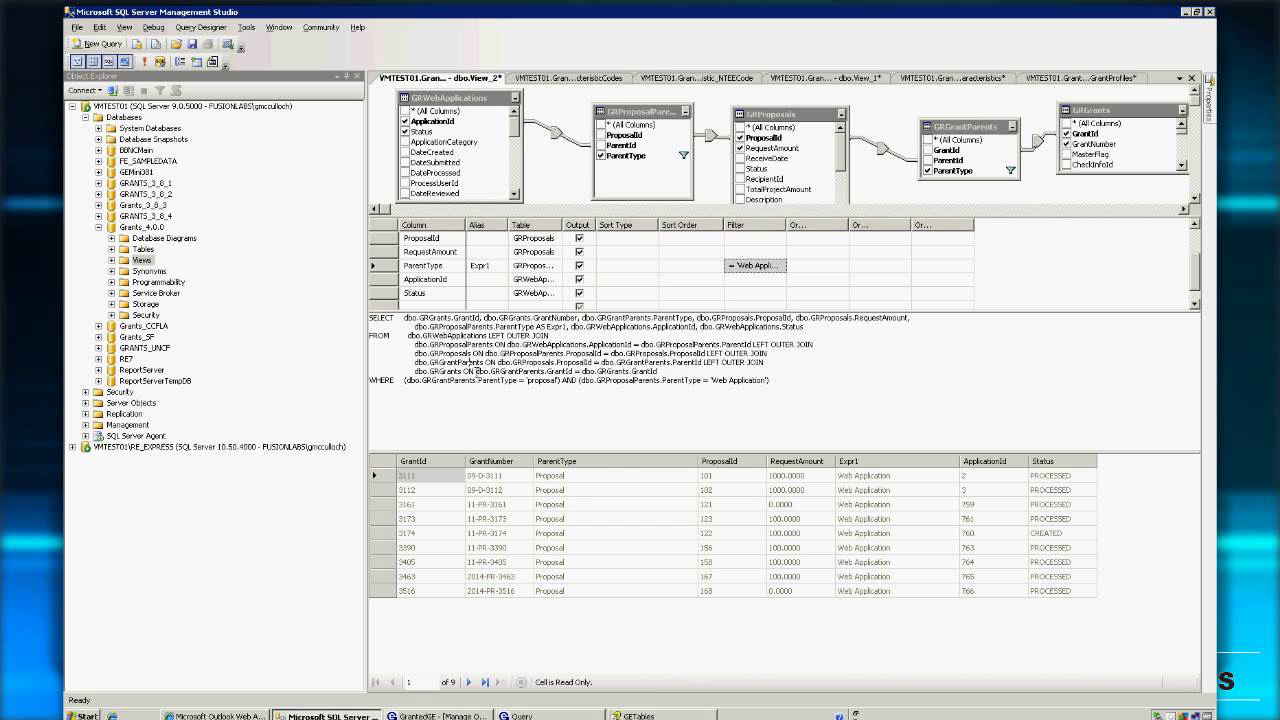
{"action": "key", "text": "ctrl+a"}
{"action": "key", "text": "alt+Tab"}
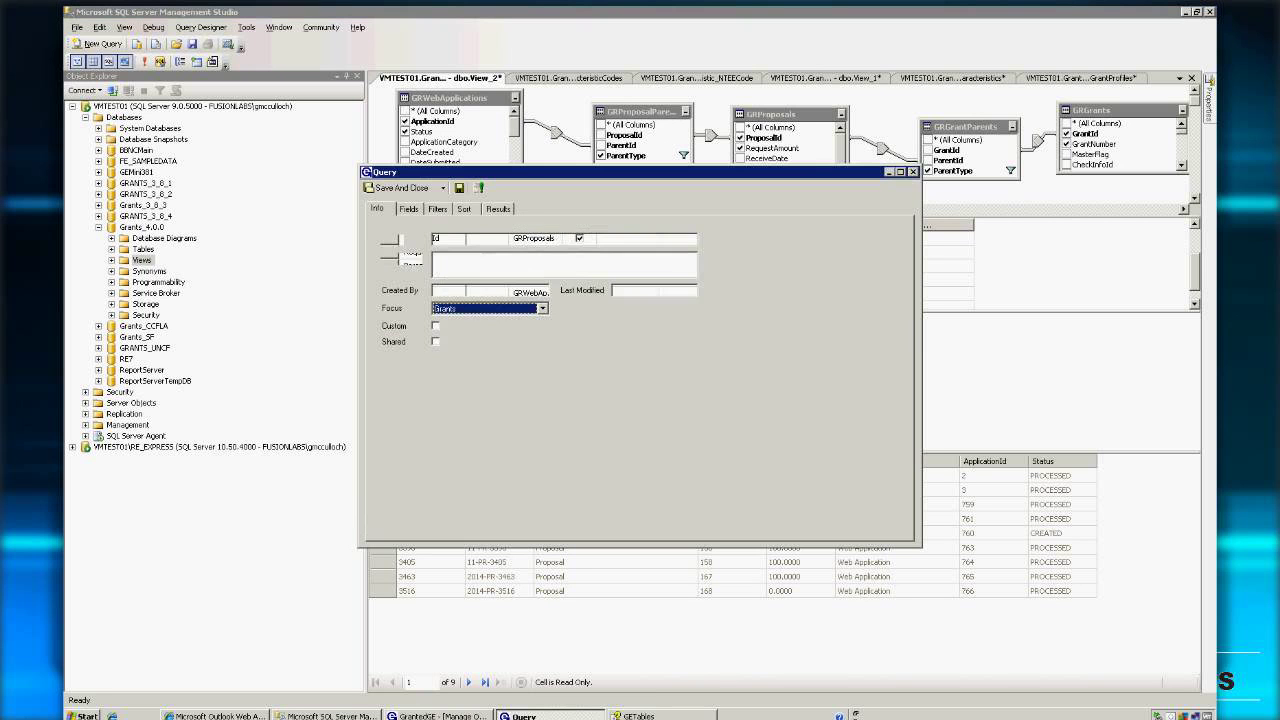
Convert the blank Grants query to a custom query and open its editable SQL, dismissing the syntax errors
{"action": "left_click", "coordinate": [498, 209]}
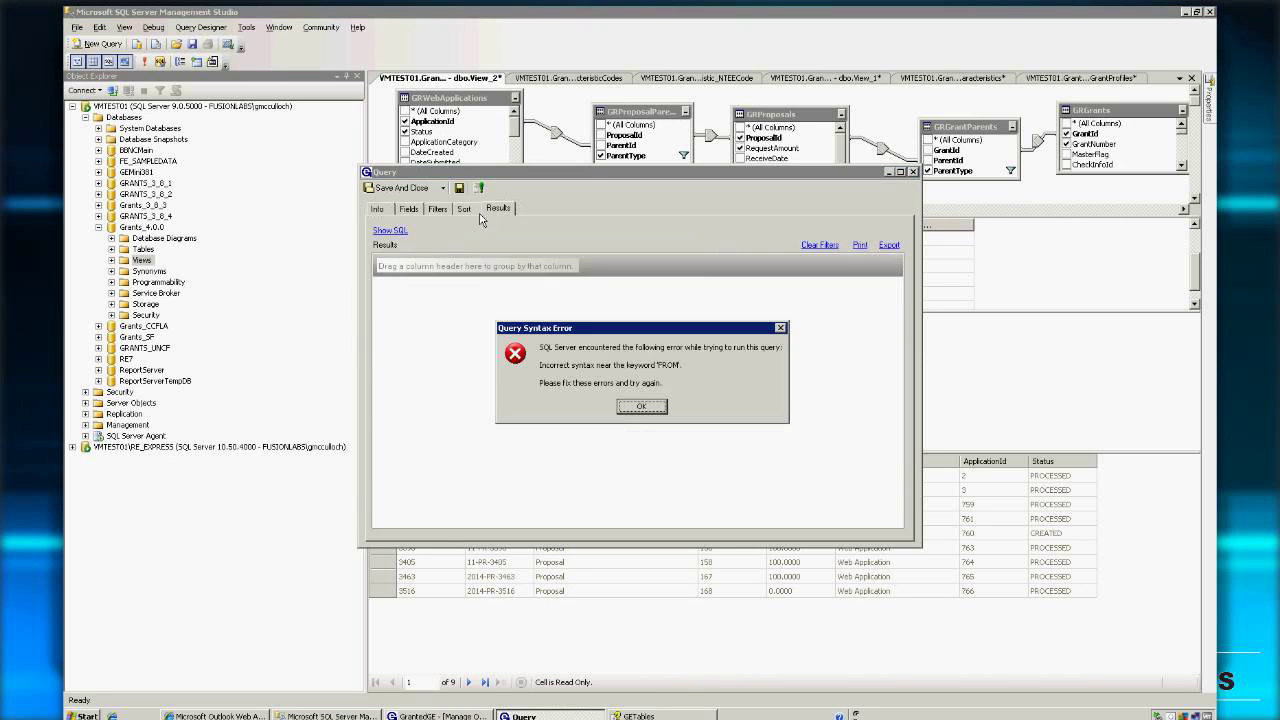
{"action": "left_click", "coordinate": [641, 406]}
{"action": "left_click", "coordinate": [377, 208]}
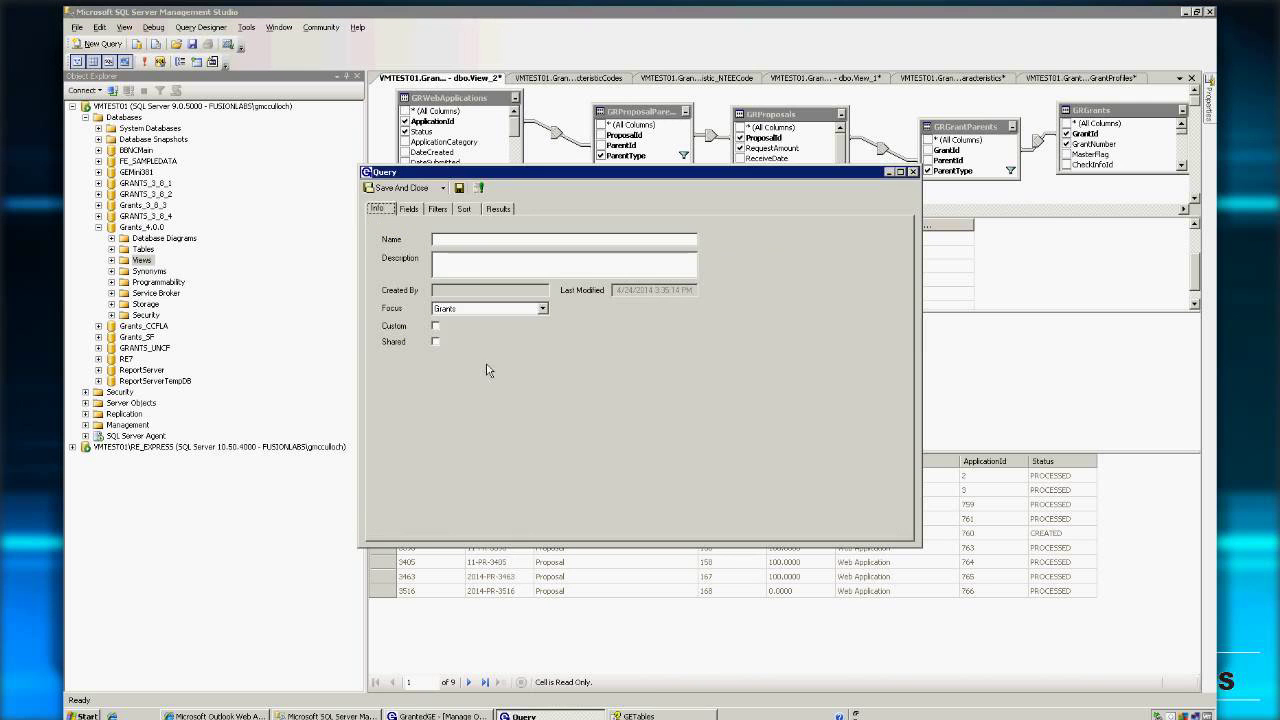
{"action": "left_click", "coordinate": [435, 325]}
{"action": "left_click", "coordinate": [613, 388]}
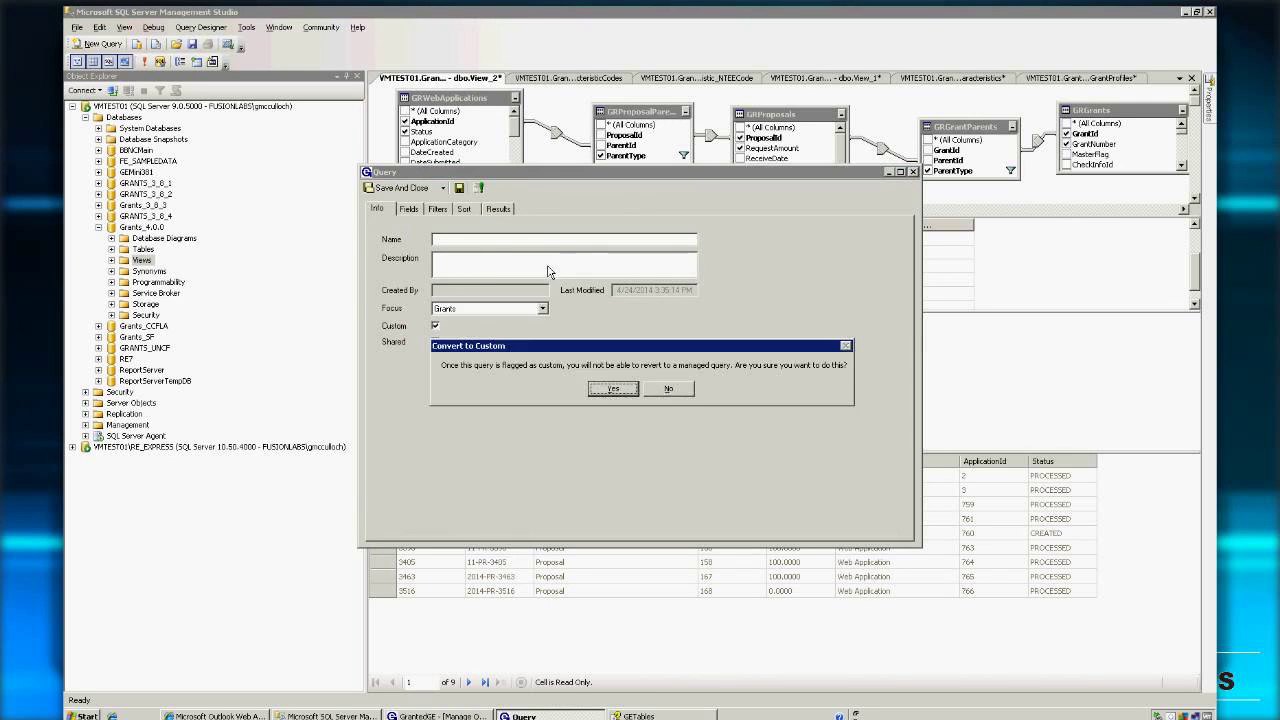
{"action": "left_click", "coordinate": [411, 208]}
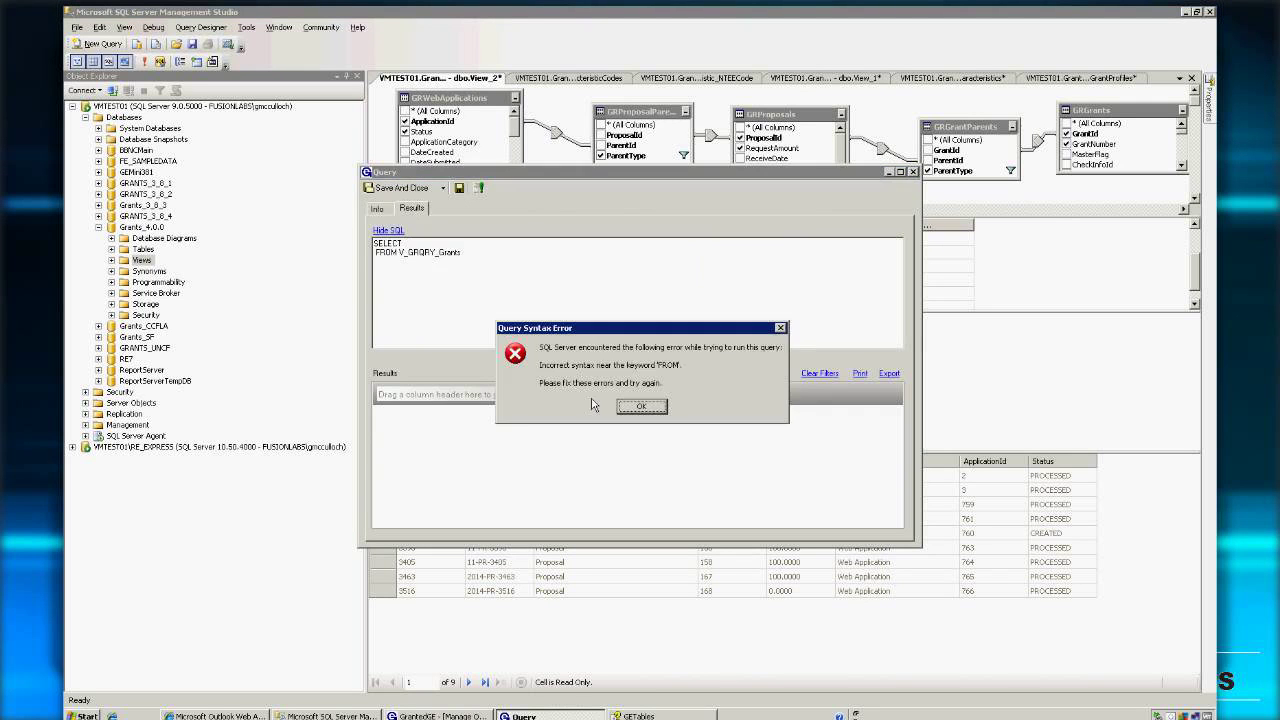
{"action": "left_click", "coordinate": [641, 404]}
Clear all text from the custom query's SQL box and return to the view design in SQL Server Management Studio
{"action": "key", "text": "ctrl+a"}
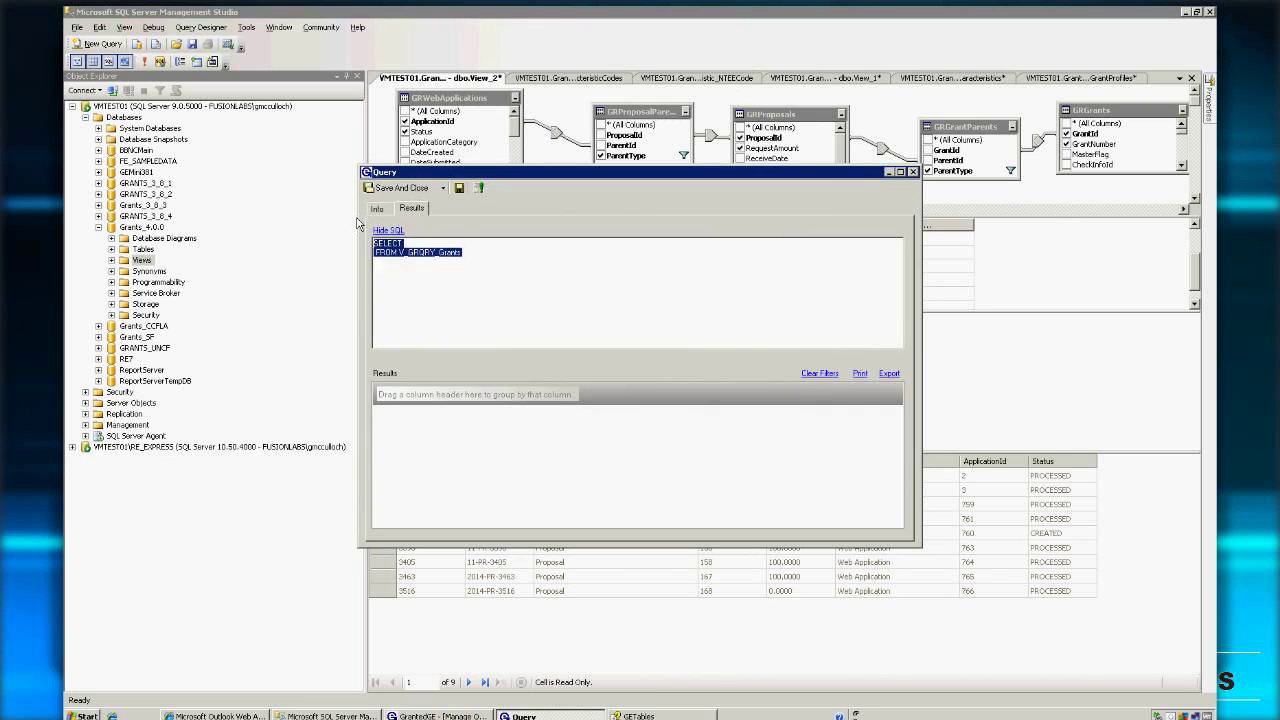
{"action": "type", "text": "Web Application"}
{"action": "key", "text": "ctrl+a"}
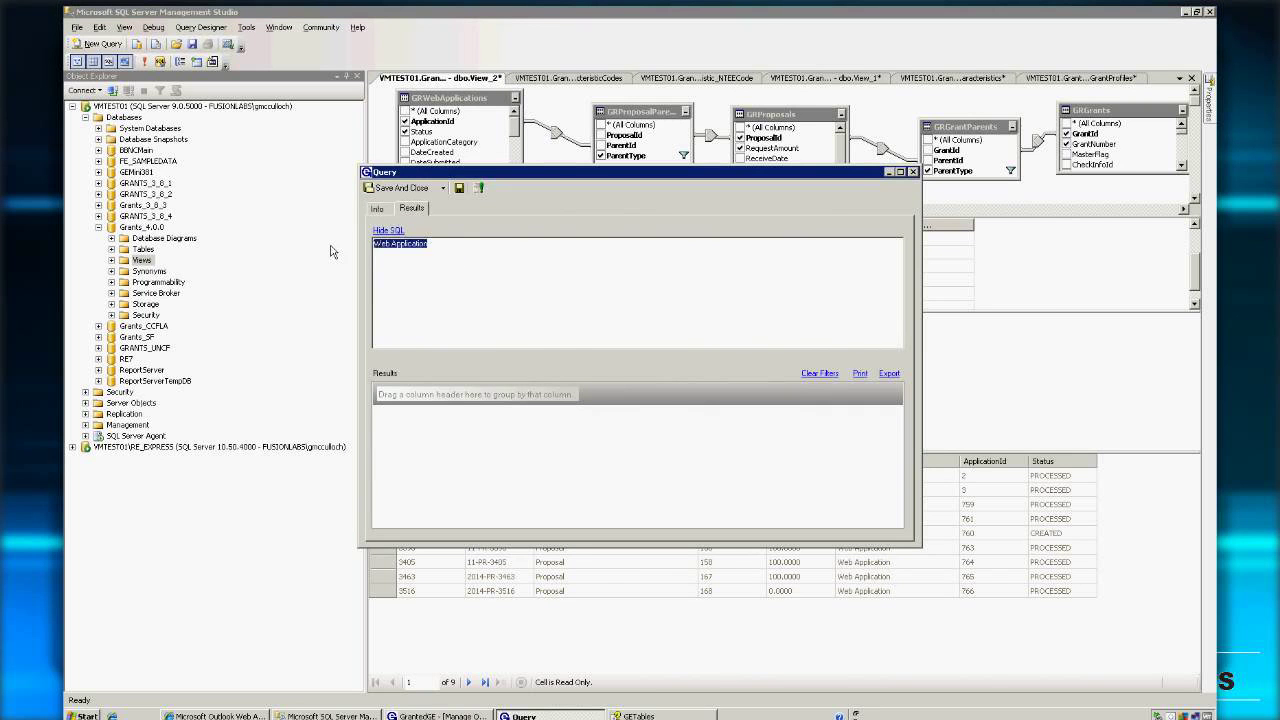
{"action": "key", "text": "Delete"}
{"action": "key", "text": "Escape"}
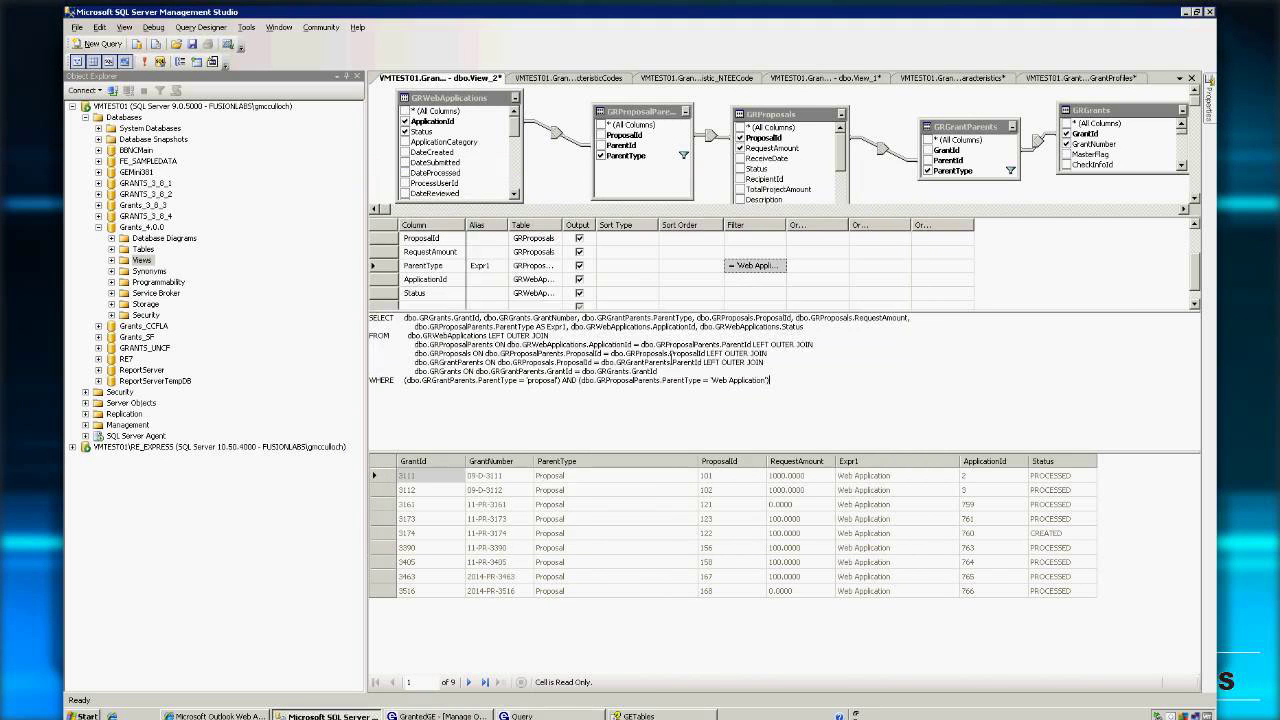
Copy the view's complete SELECT statement into the GrantedGE custom query's SQL and move the Query window below the diagram
{"action": "key", "text": "ctrl+a"}
{"action": "key", "text": "ctrl+c"}
{"action": "key", "text": "alt+Tab"}
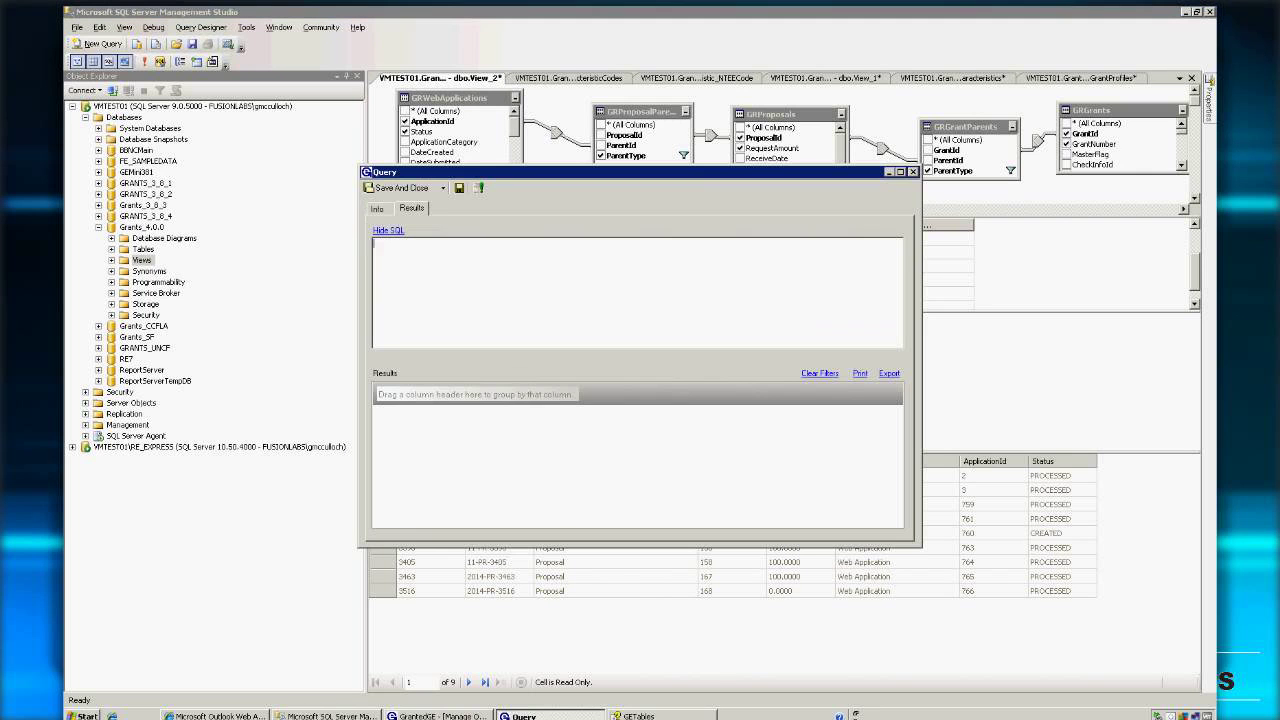
{"action": "key", "text": "ctrl+v"}
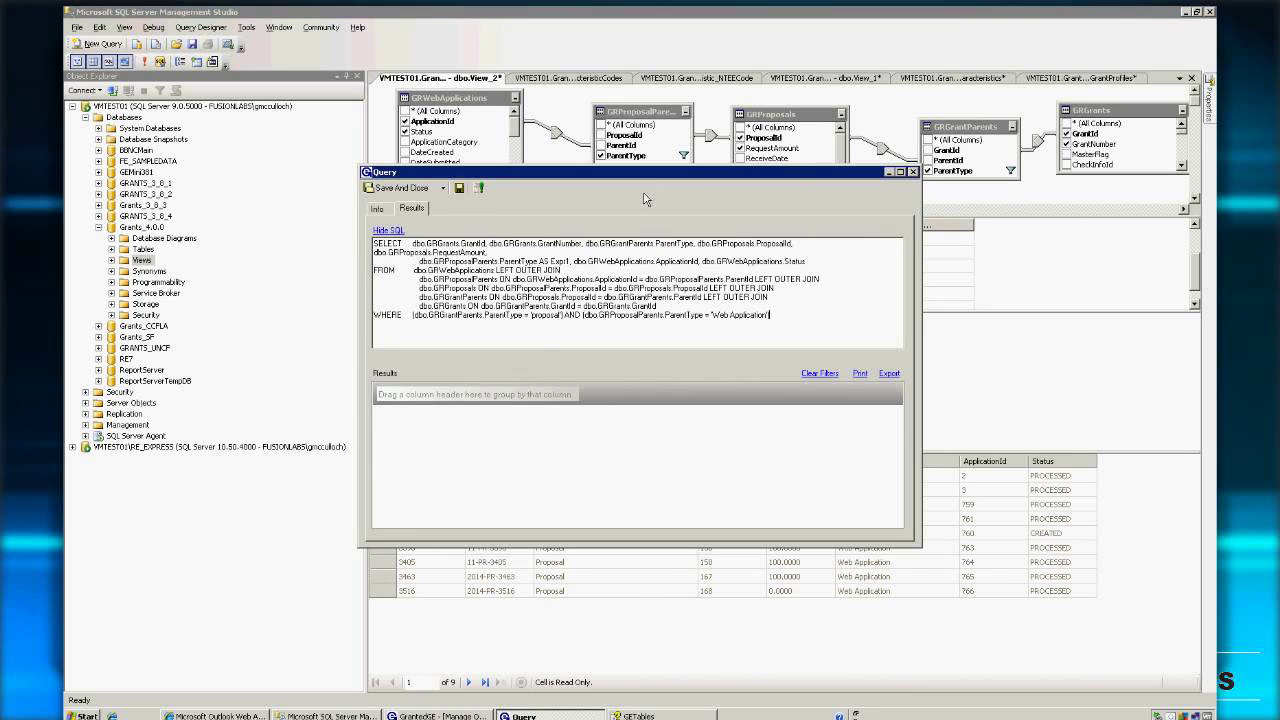
{"action": "left_click_drag", "start_coordinate": [645, 171], "coordinate": [643, 320]}
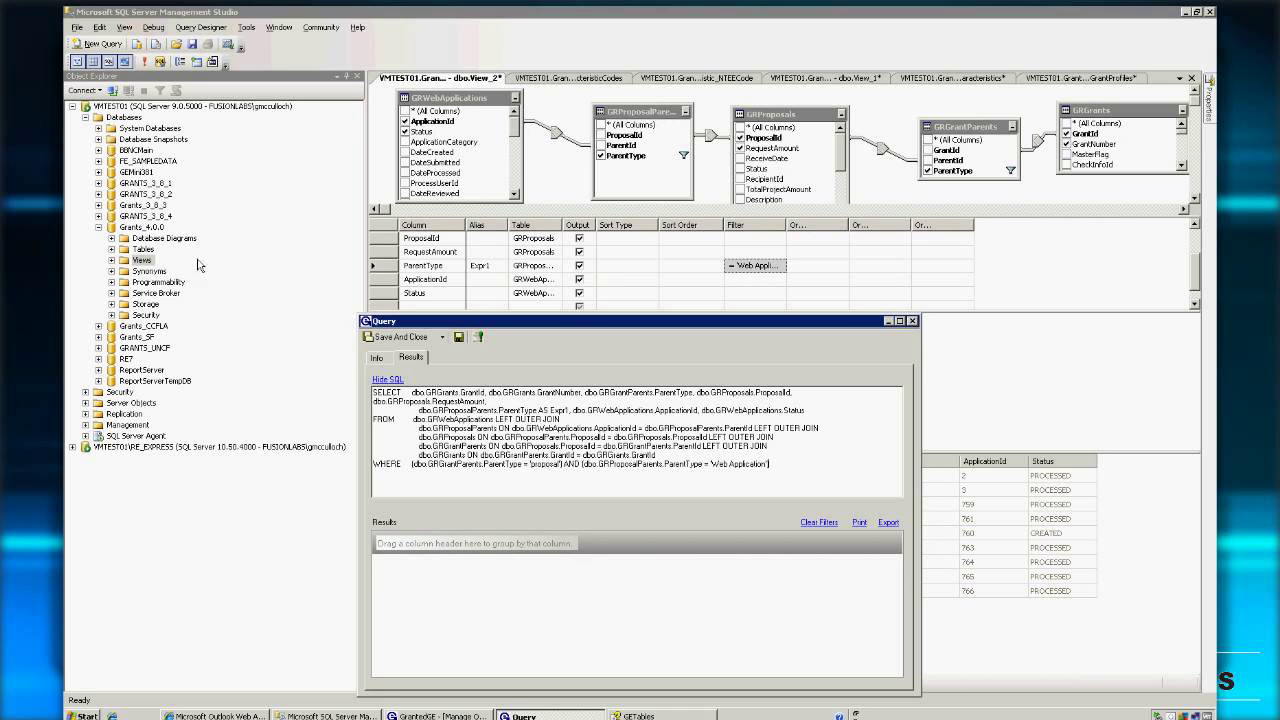
Examine the lists of views and tables in the Grants_4.0.0 database
{"action": "left_click", "coordinate": [117, 268]}
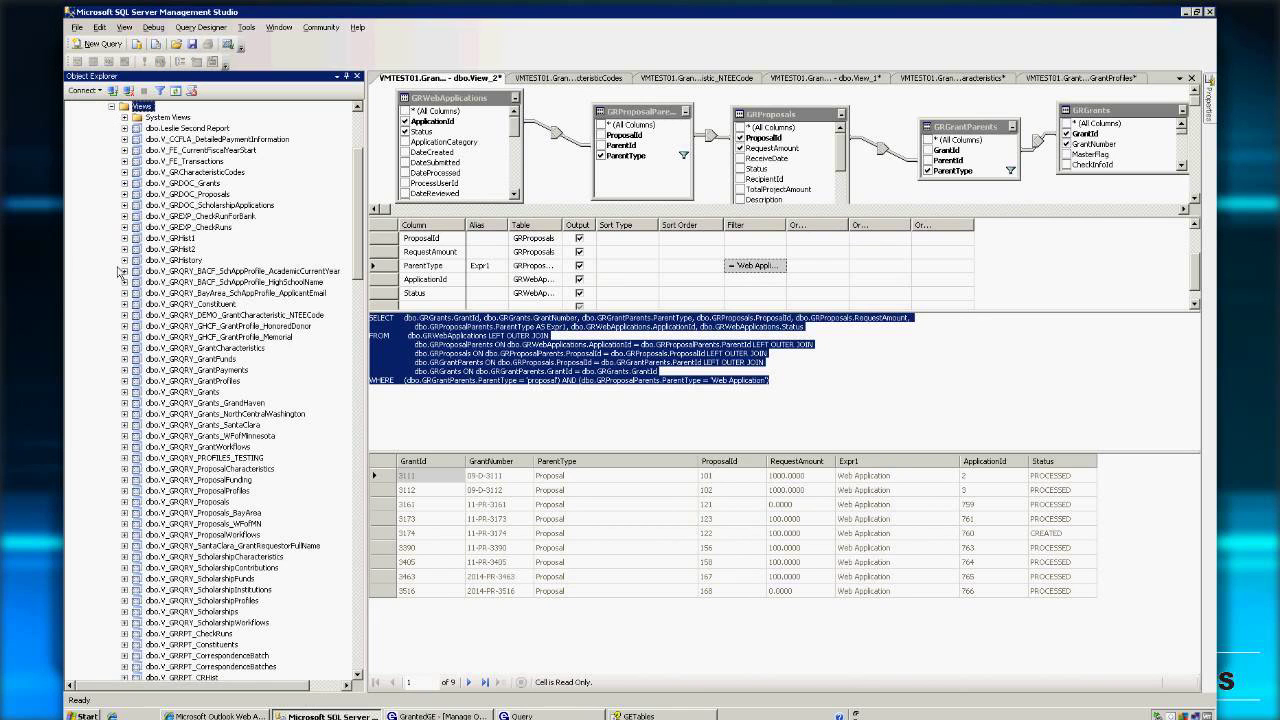
{"action": "scroll", "coordinate": [197, 181], "scroll_direction": "up", "scroll_amount": 2}
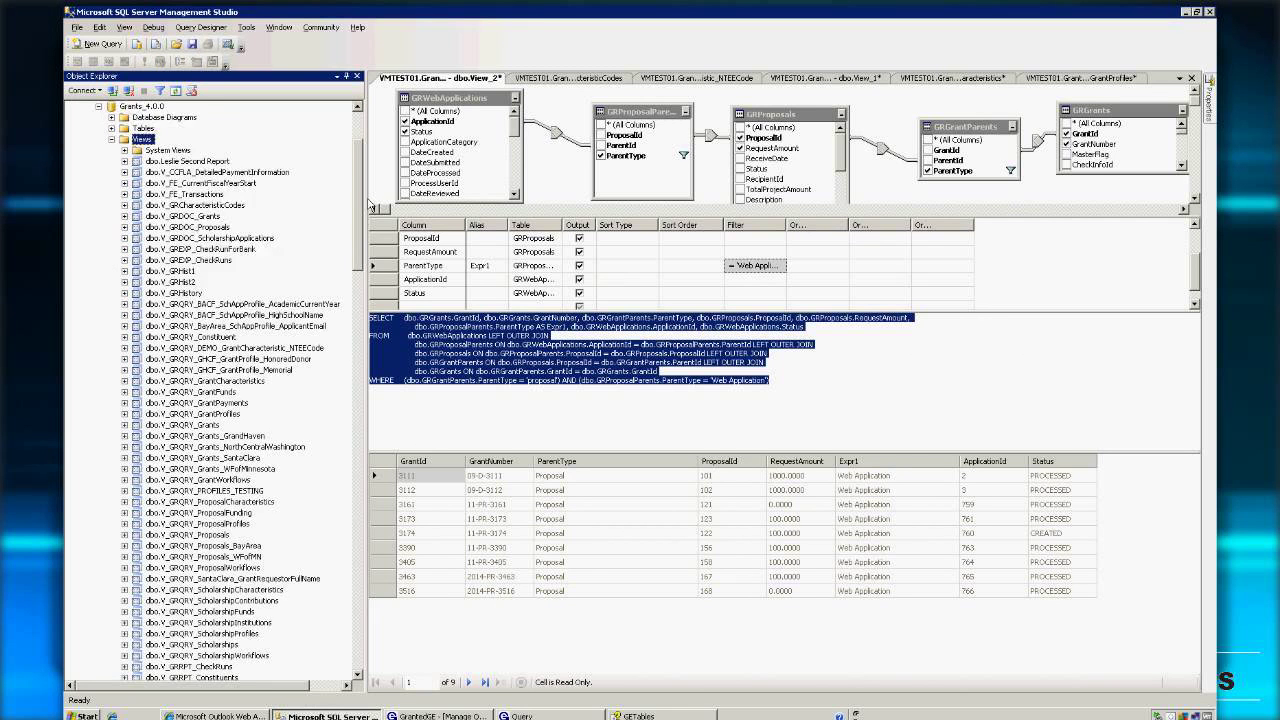
{"action": "left_click", "coordinate": [114, 174]}
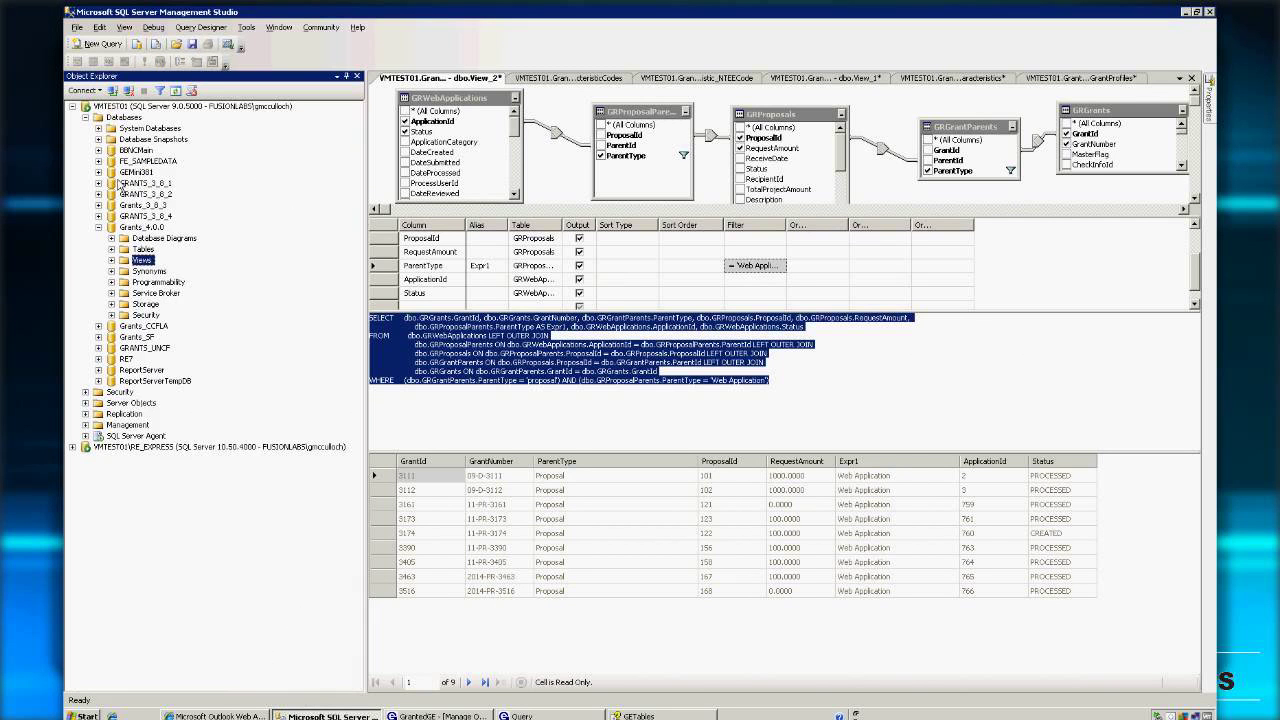
{"action": "left_click", "coordinate": [112, 250]}
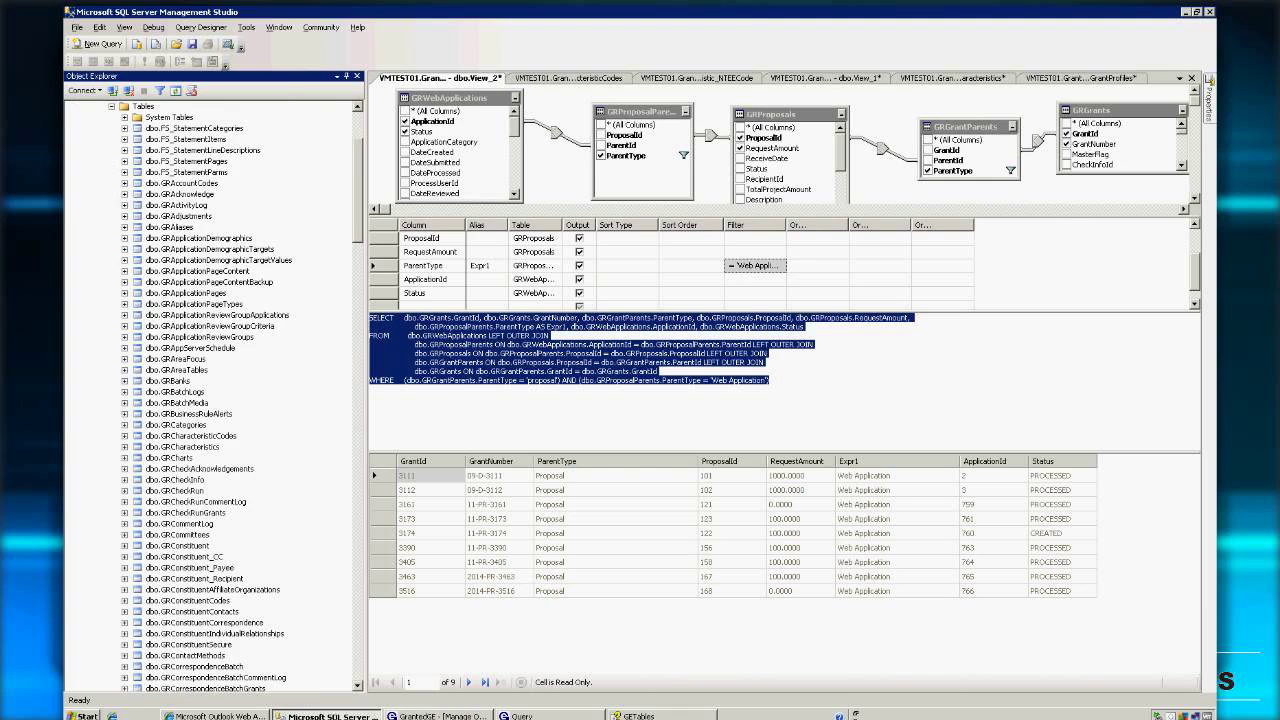
Switch to the GETables help, look through the Grants and Proposals table lists, and read the GRProposal_Payee and GRProposal_Recipient pages
{"action": "key", "text": "alt+Tab"}
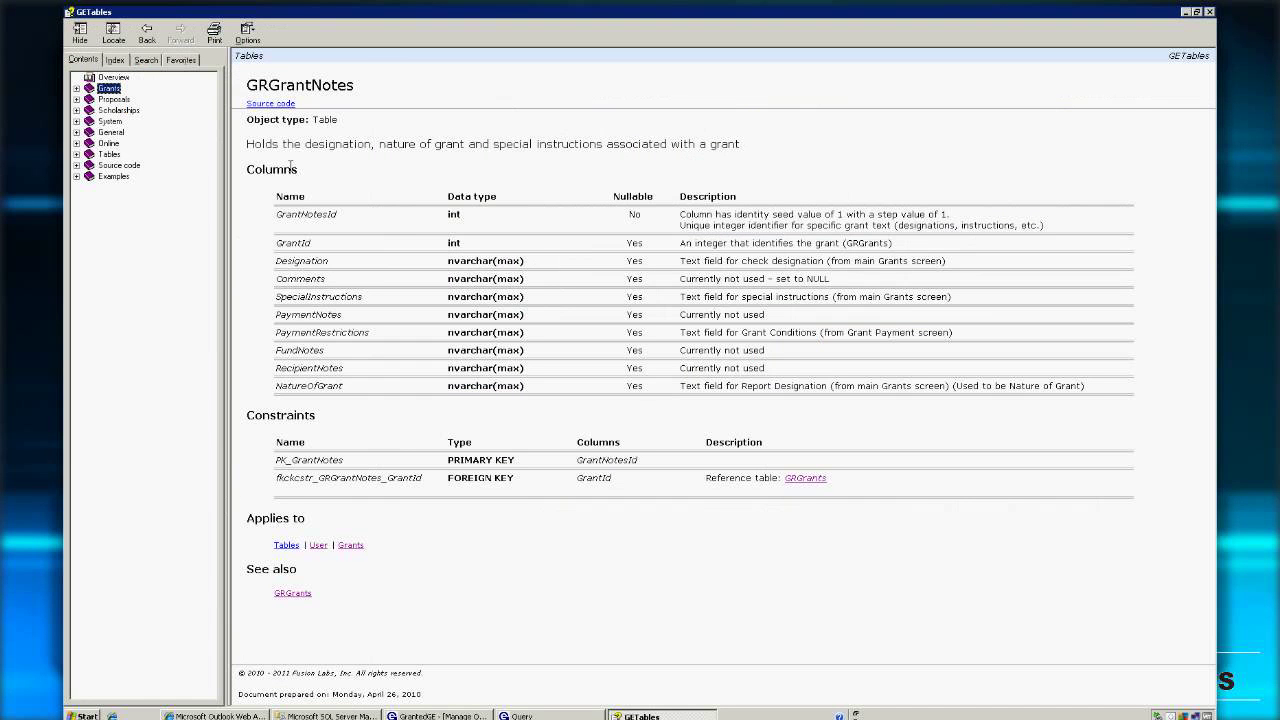
{"action": "left_click", "coordinate": [110, 89]}
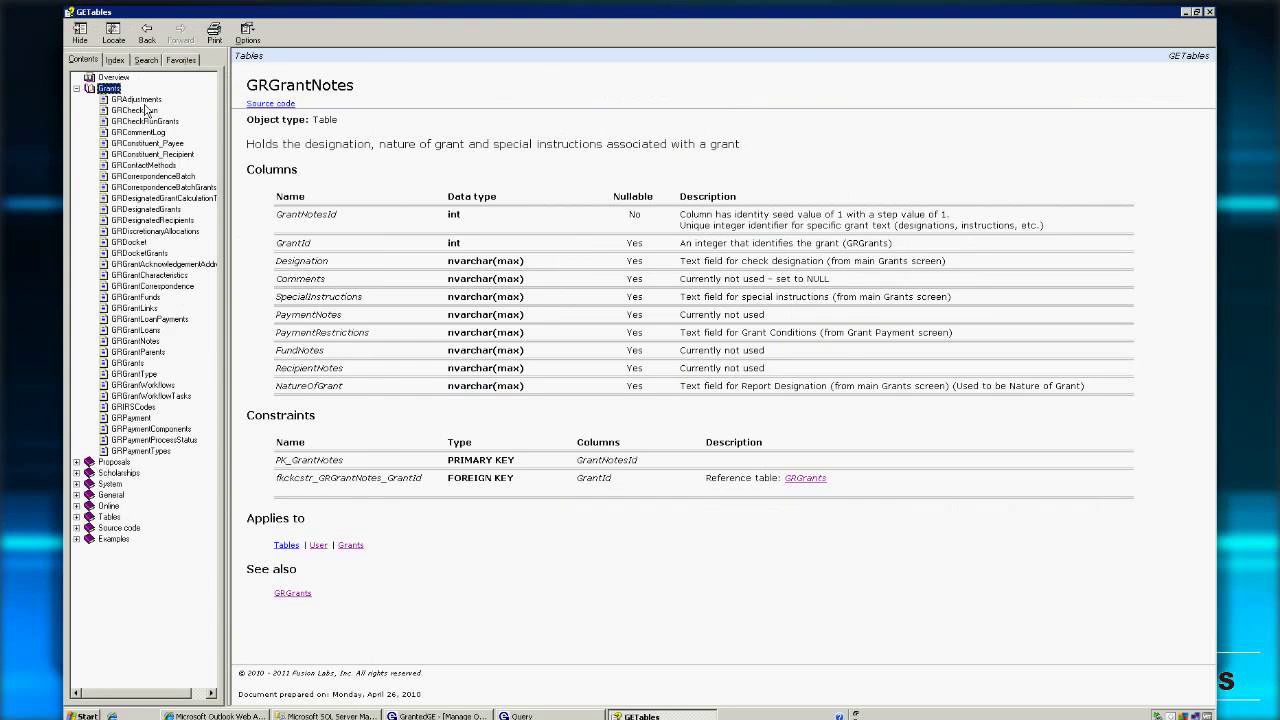
{"action": "left_click", "coordinate": [88, 94]}
{"action": "left_click", "coordinate": [88, 99]}
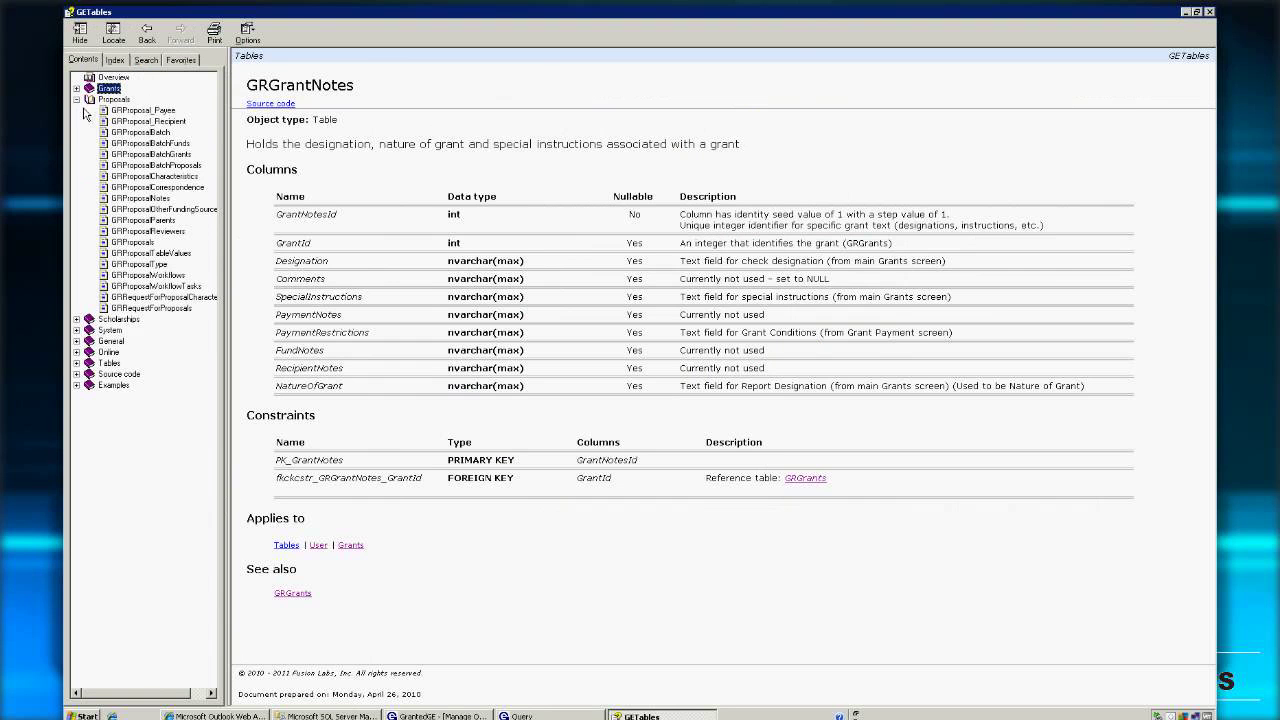
{"action": "left_click", "coordinate": [143, 110]}
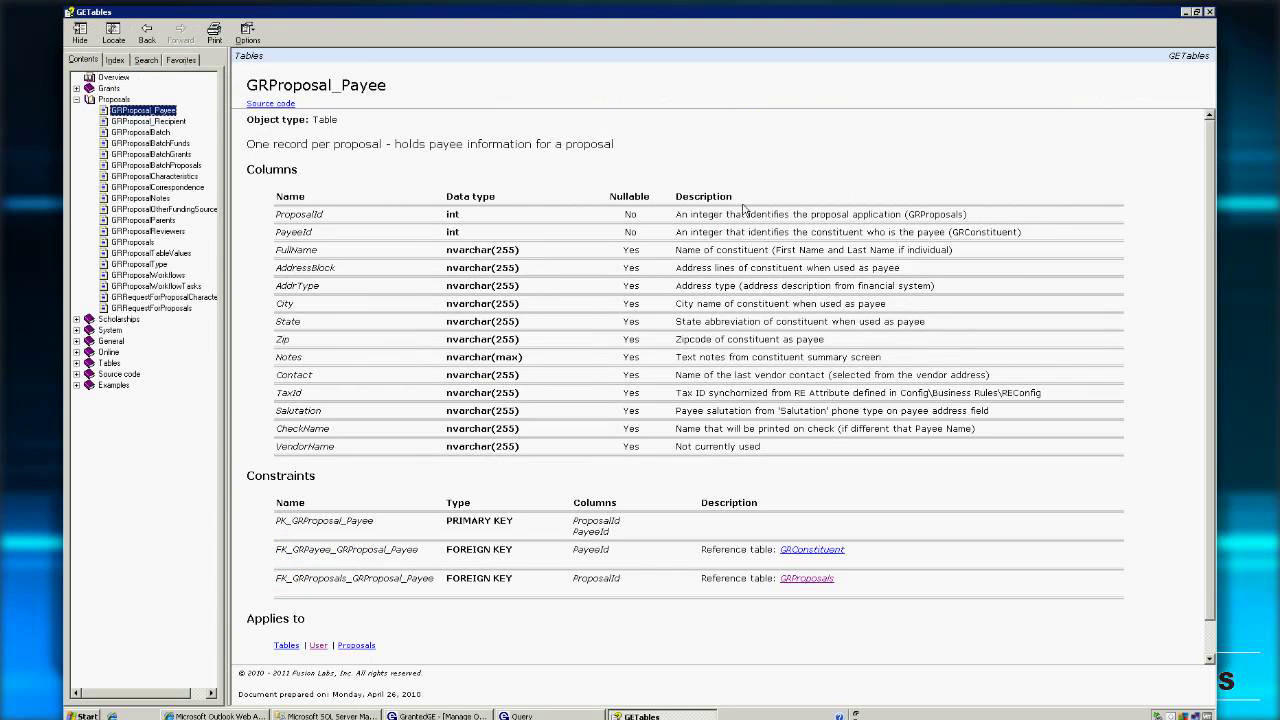
{"action": "left_click", "coordinate": [157, 122]}
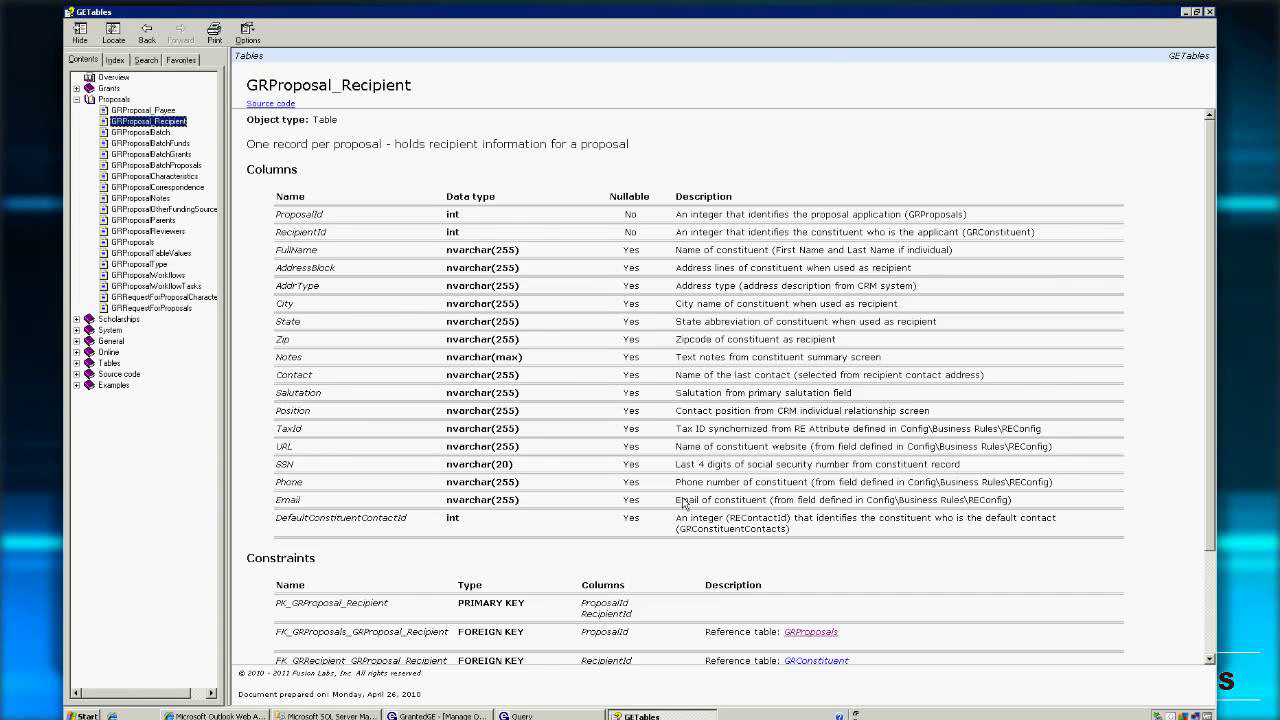
Read the constraints of GRProposal_Recipient and the columns and linked tables of GRProposals, and return to the Proposals overview page
{"action": "scroll", "coordinate": [720, 390], "scroll_direction": "down", "scroll_amount": 3}
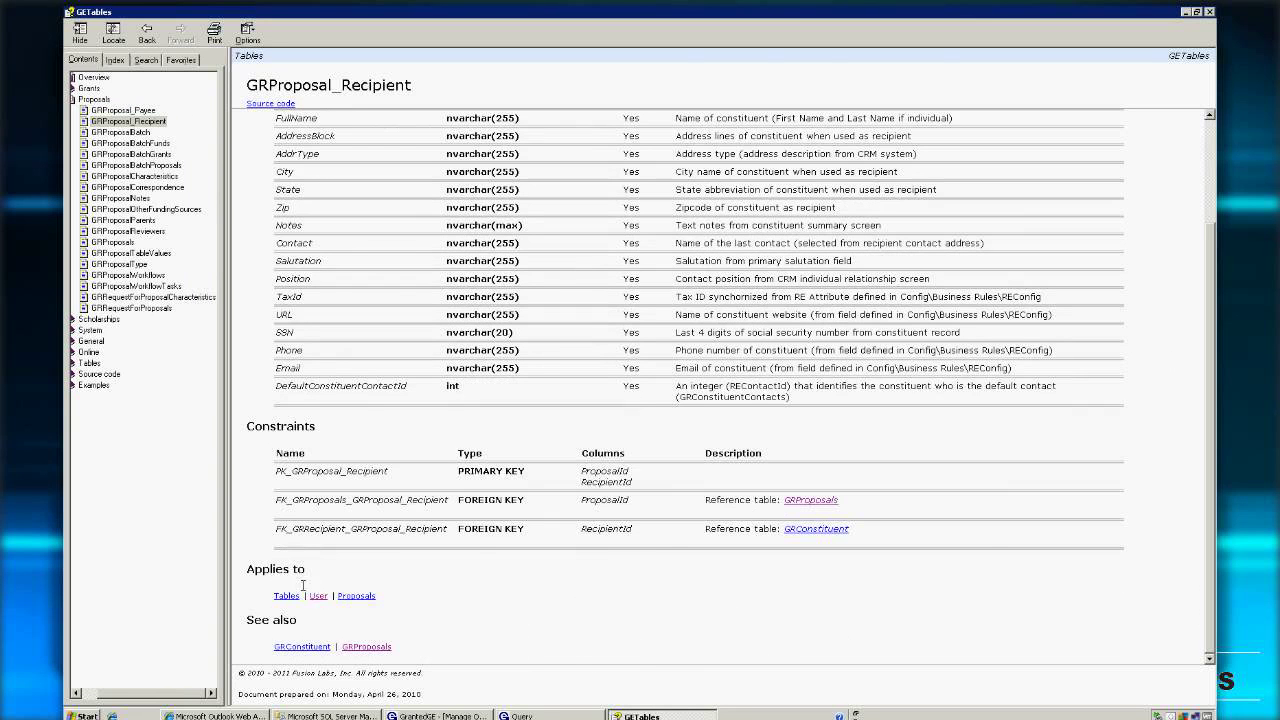
{"action": "left_click", "coordinate": [114, 243]}
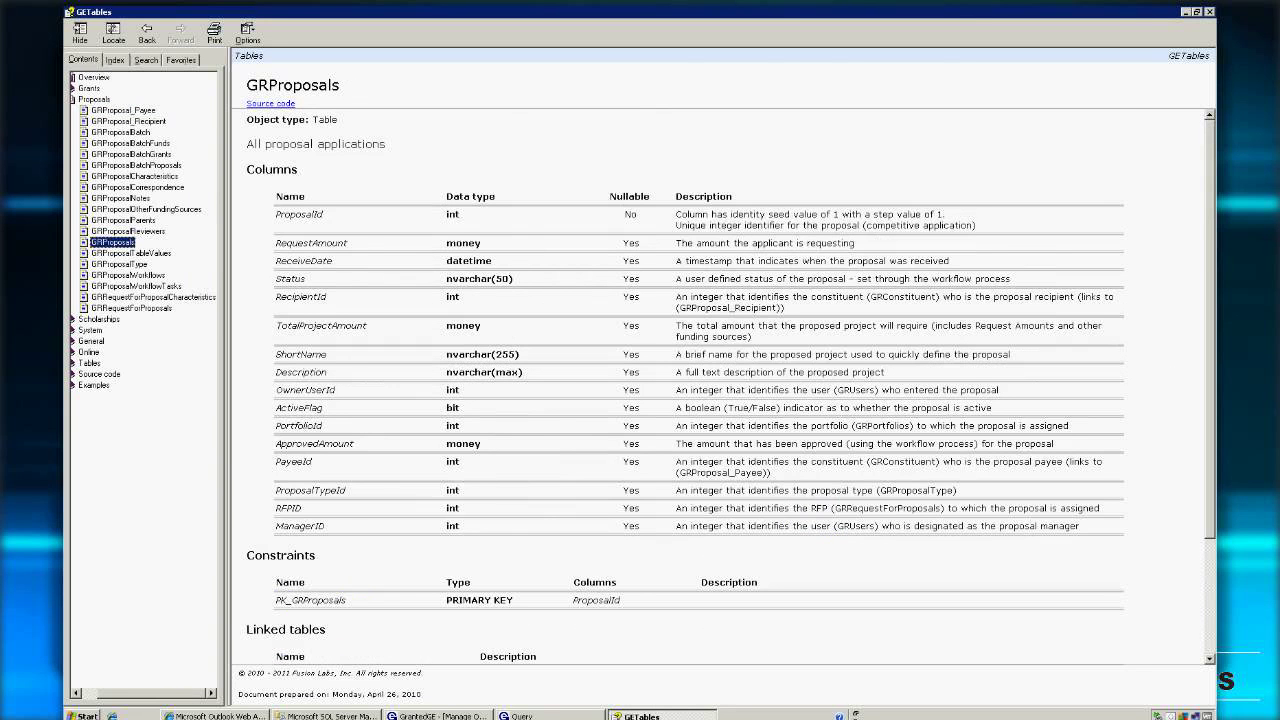
{"action": "scroll", "coordinate": [386, 490], "scroll_direction": "down", "scroll_amount": 3}
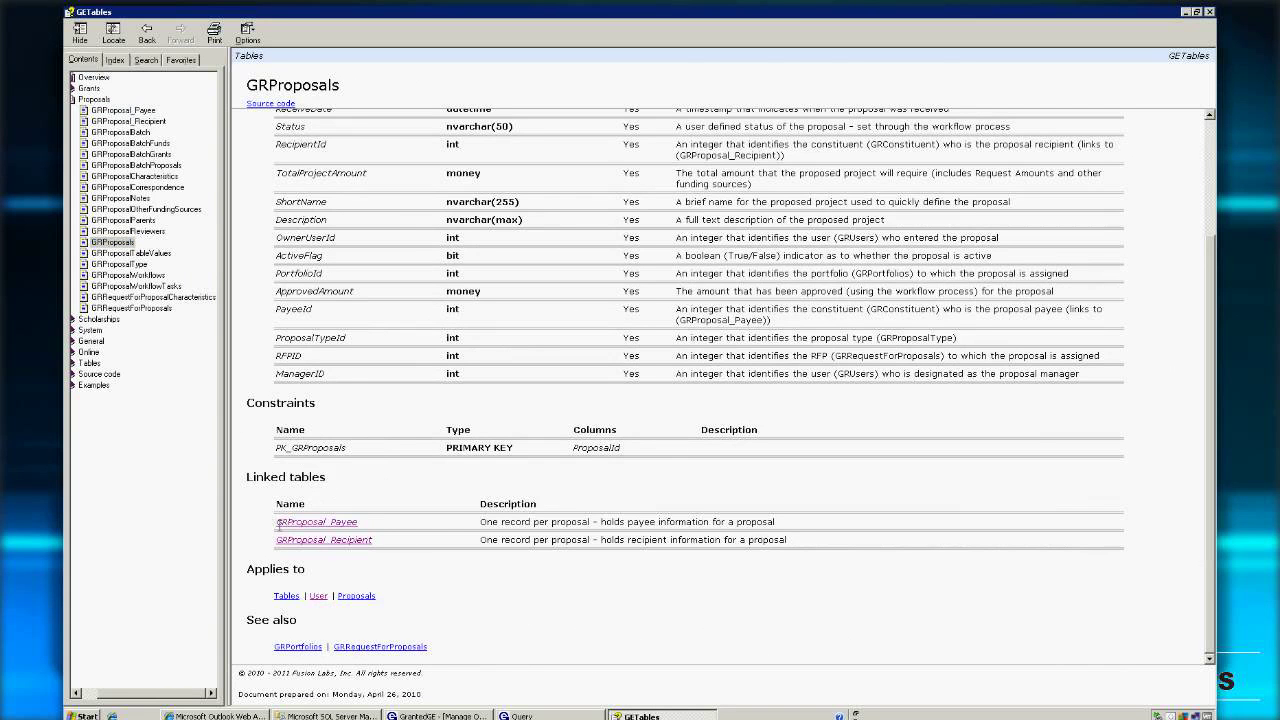
{"action": "left_click_drag", "start_coordinate": [274, 522], "coordinate": [394, 531]}
{"action": "left_click", "coordinate": [380, 484]}
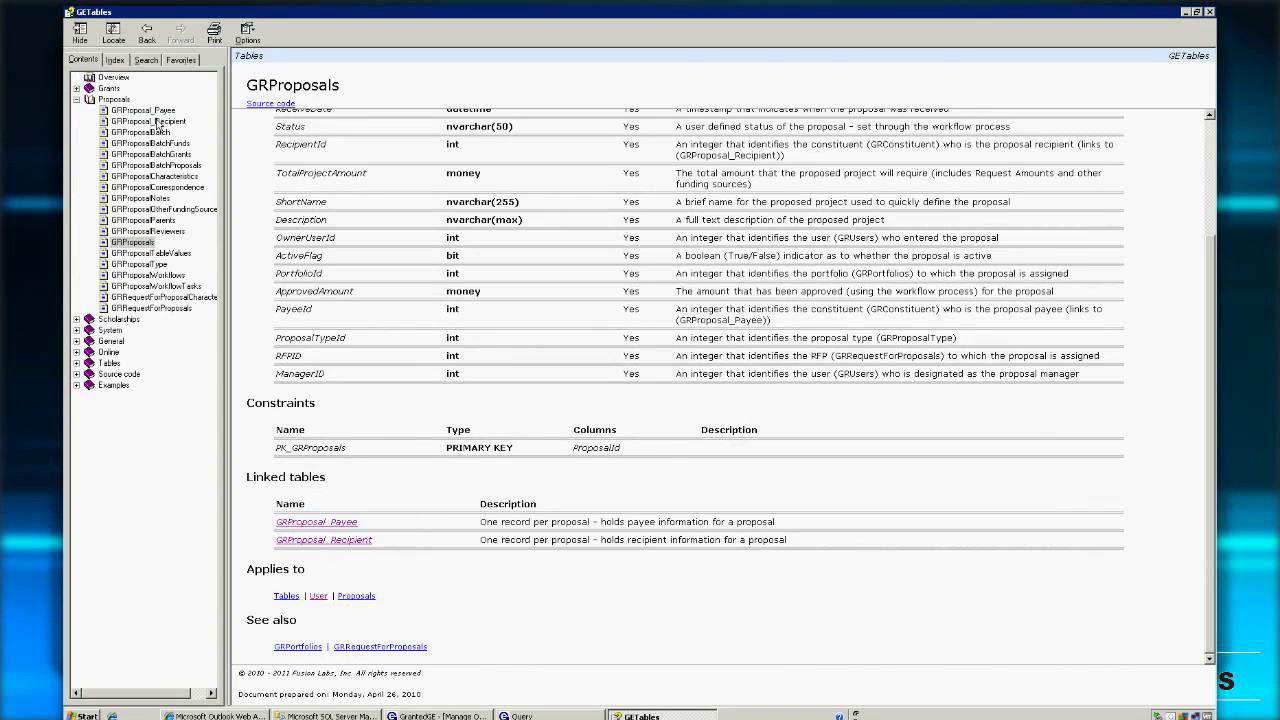
{"action": "left_click", "coordinate": [122, 101]}
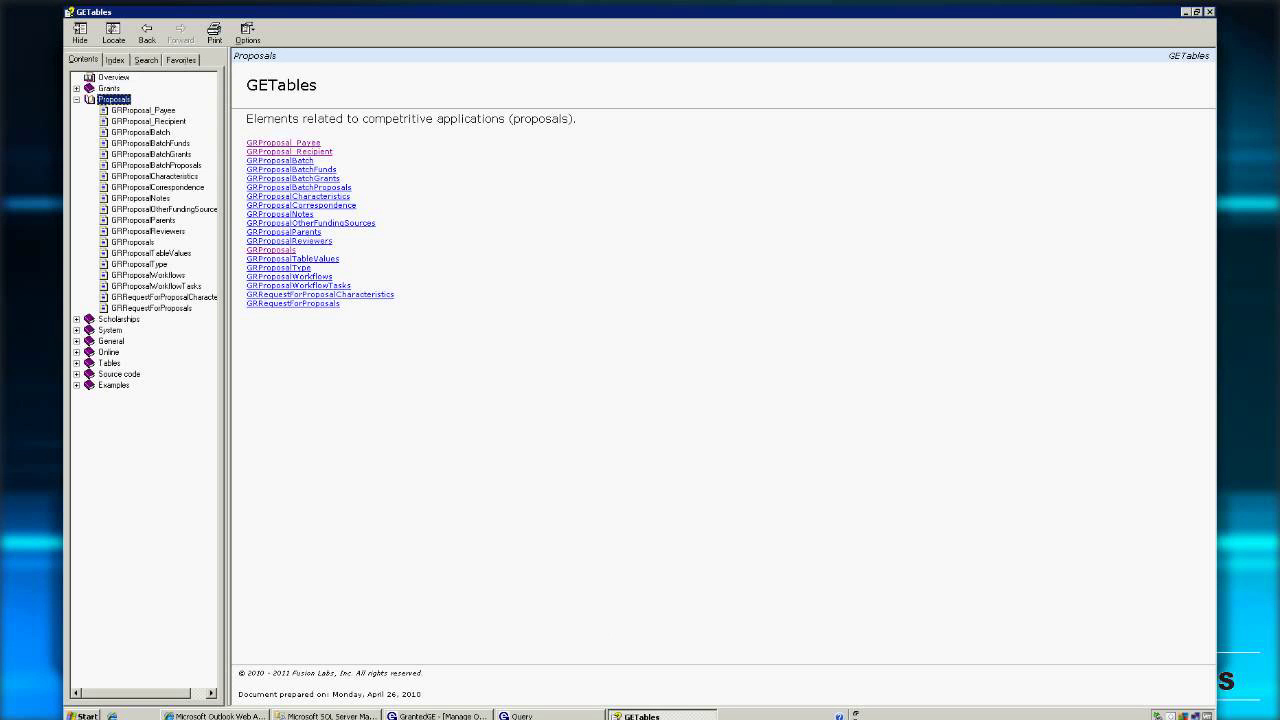
Switch to the custom query containing the pasted SELECT statement and close its window
{"action": "left_click", "coordinate": [522, 716]}
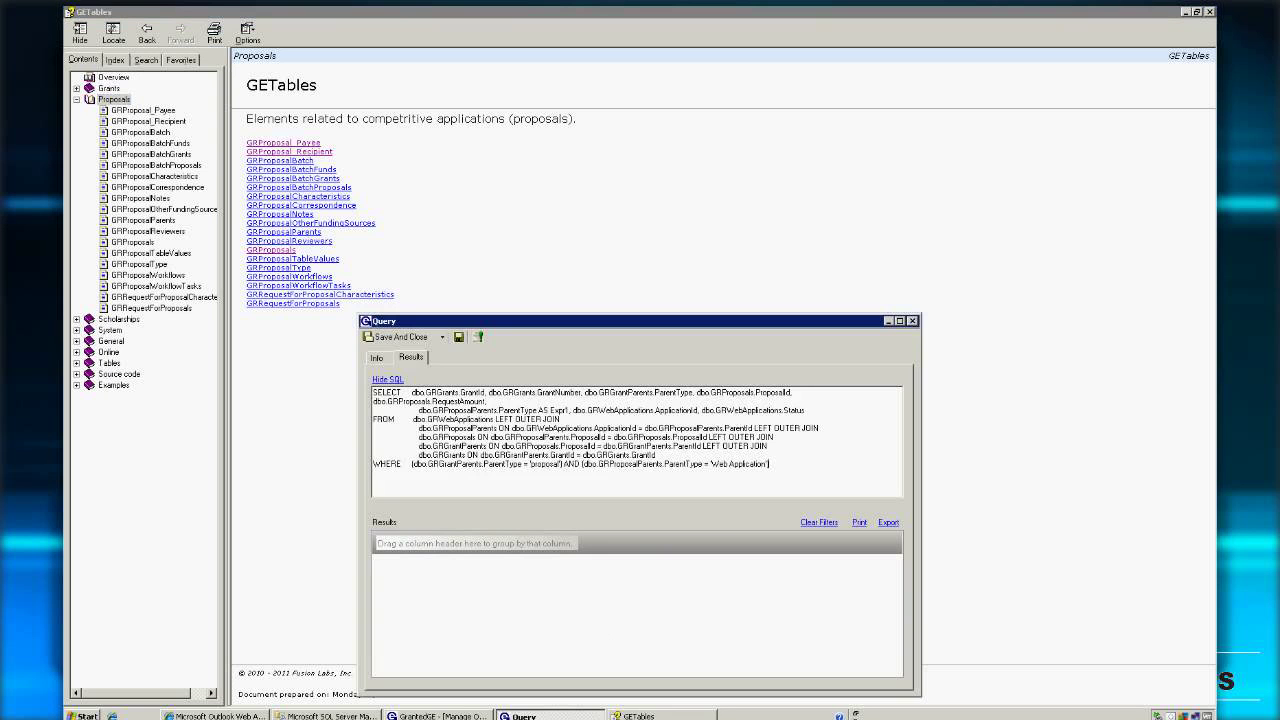
{"action": "left_click", "coordinate": [912, 321]}
{"action": "left_click", "coordinate": [613, 393]}
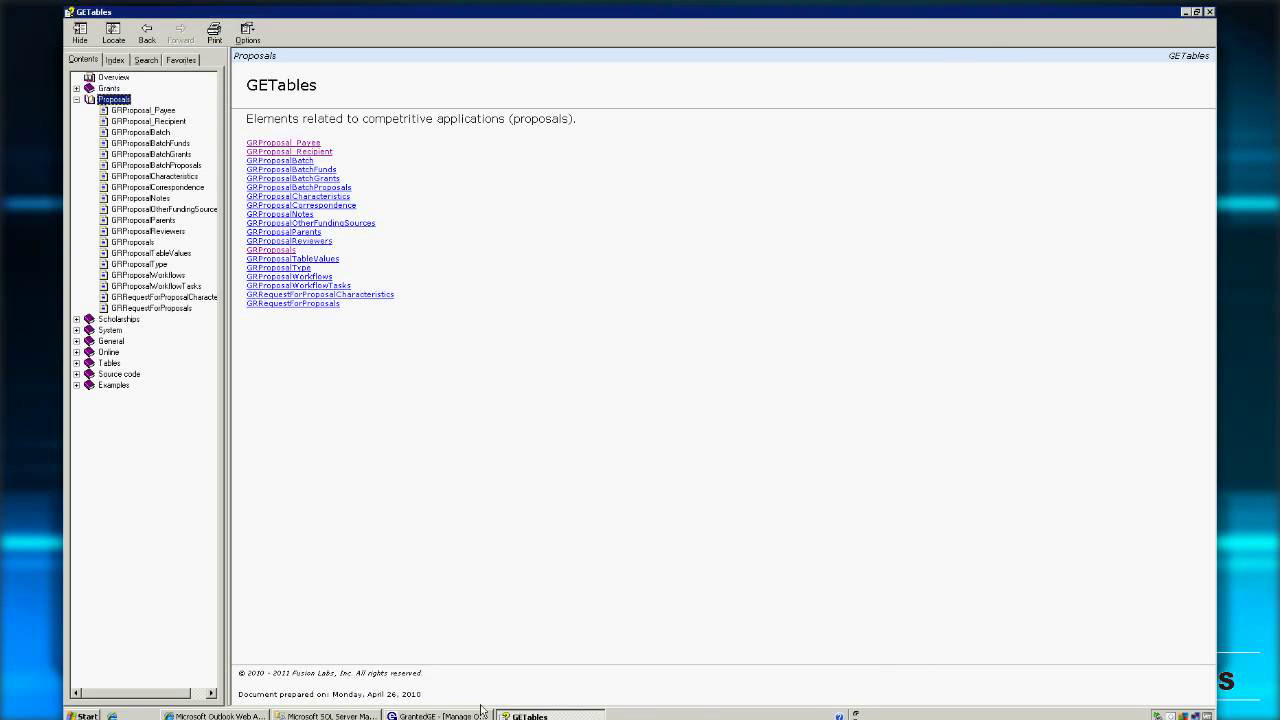
Switch to GrantedGE, start a new query with the Grants focus, and examine the available fields in its Grant group
{"action": "left_click", "coordinate": [481, 712]}
{"action": "left_click", "coordinate": [190, 71]}
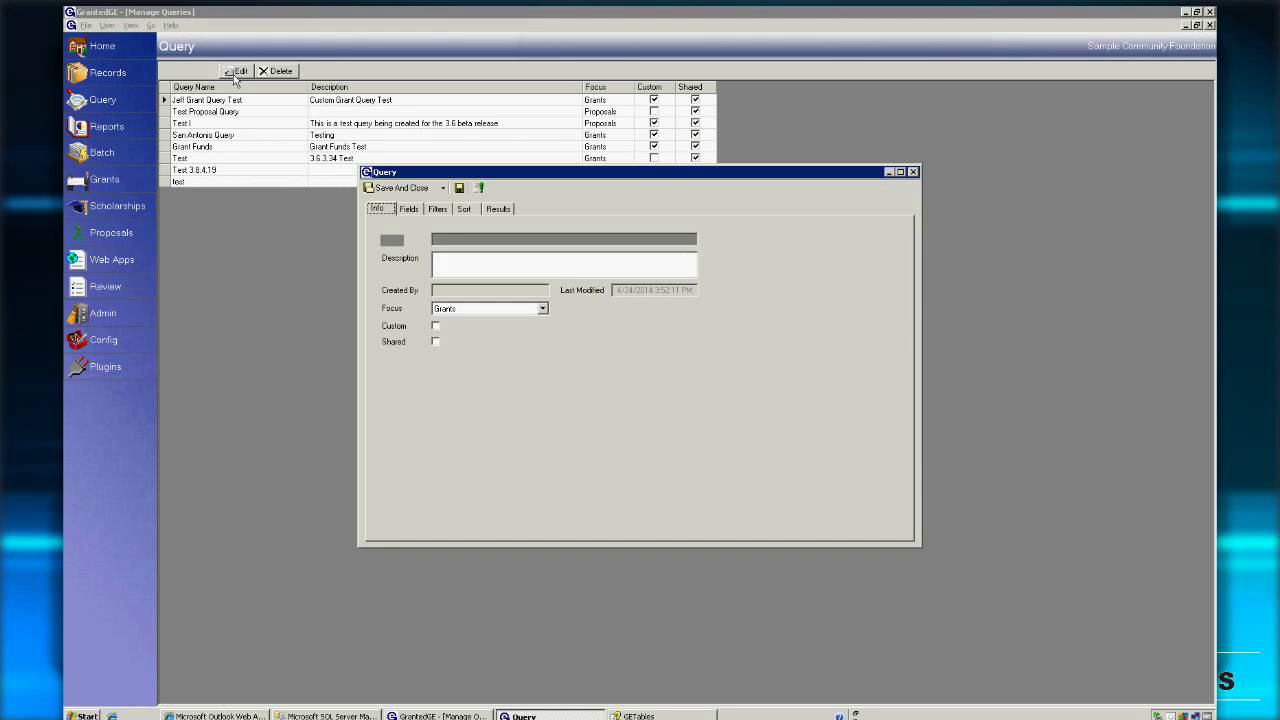
{"action": "left_click", "coordinate": [409, 209]}
{"action": "double_click", "coordinate": [392, 242]}
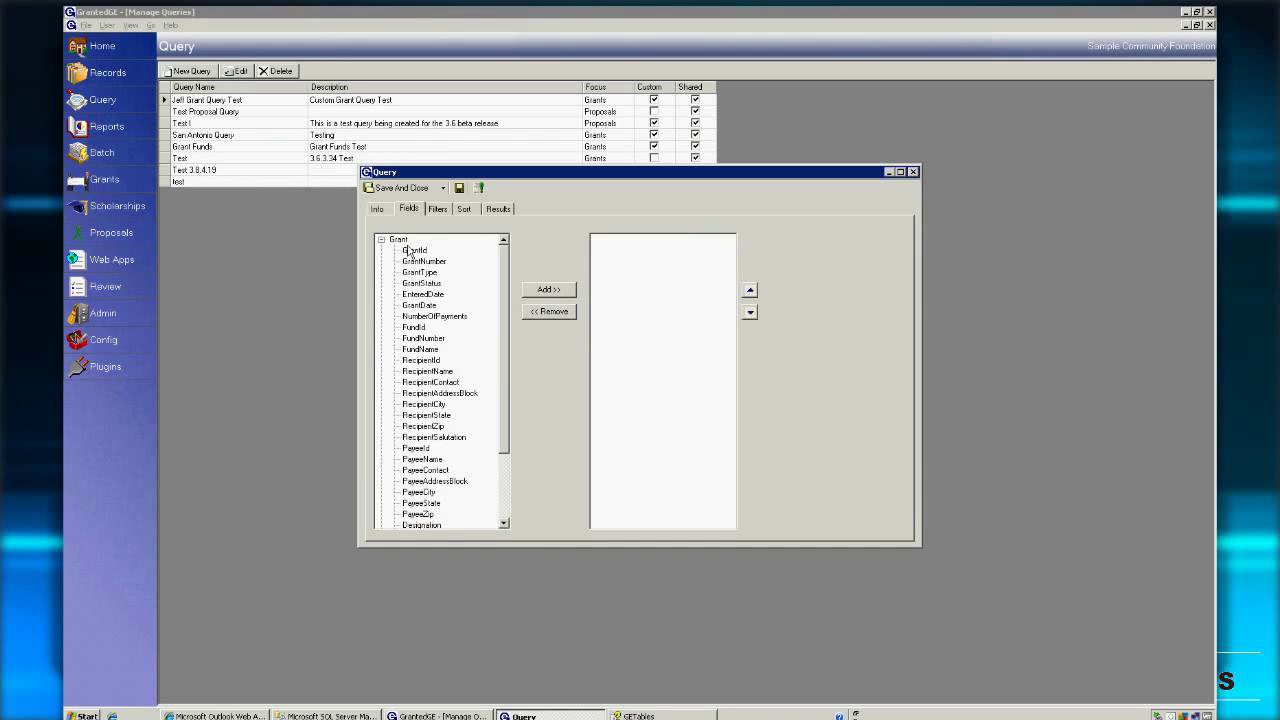
{"action": "left_click", "coordinate": [382, 241]}
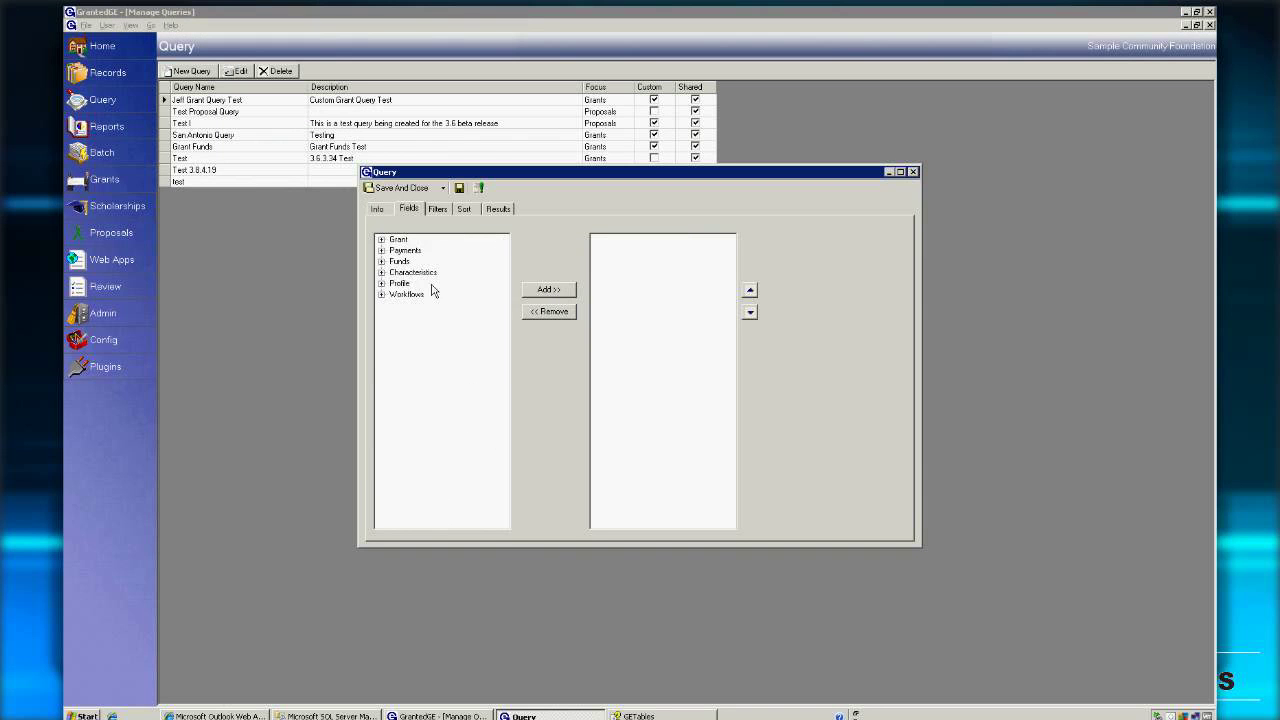
{"action": "left_click", "coordinate": [382, 242]}
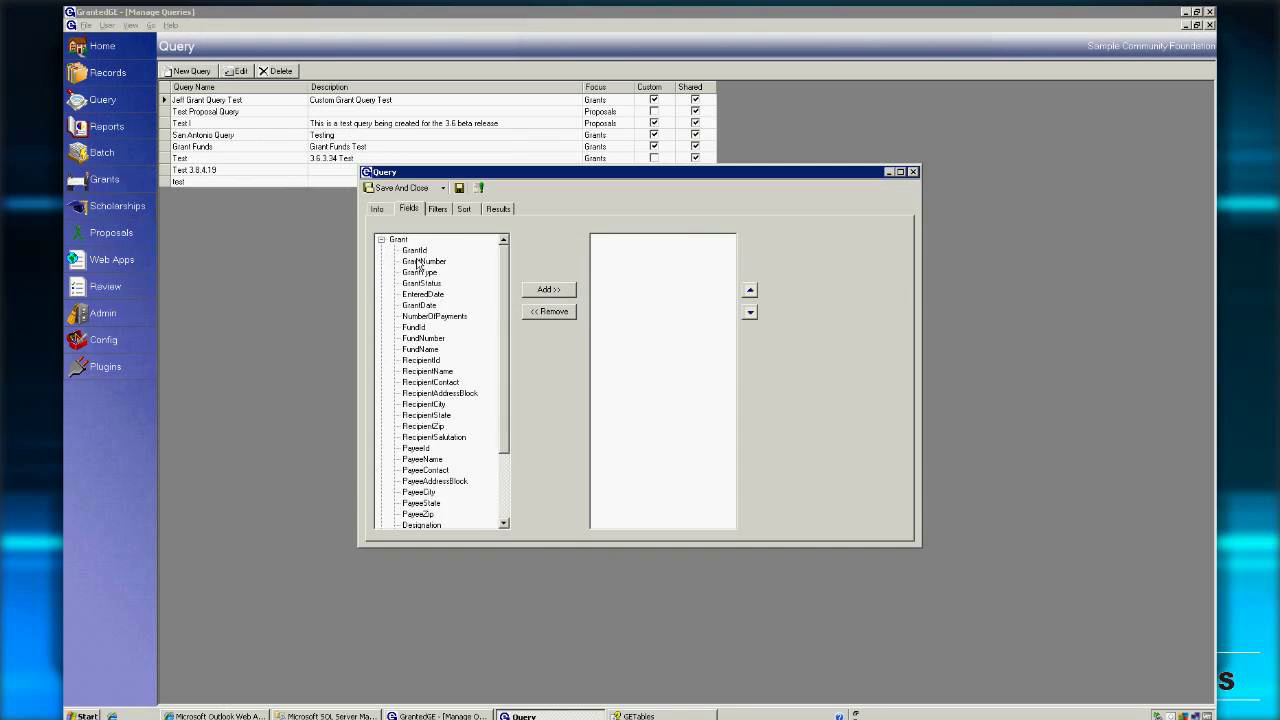
Compare the views in the Grants_4.0.0 database with the new query's Grant fields, and close the query window
{"action": "left_click", "coordinate": [300, 712]}
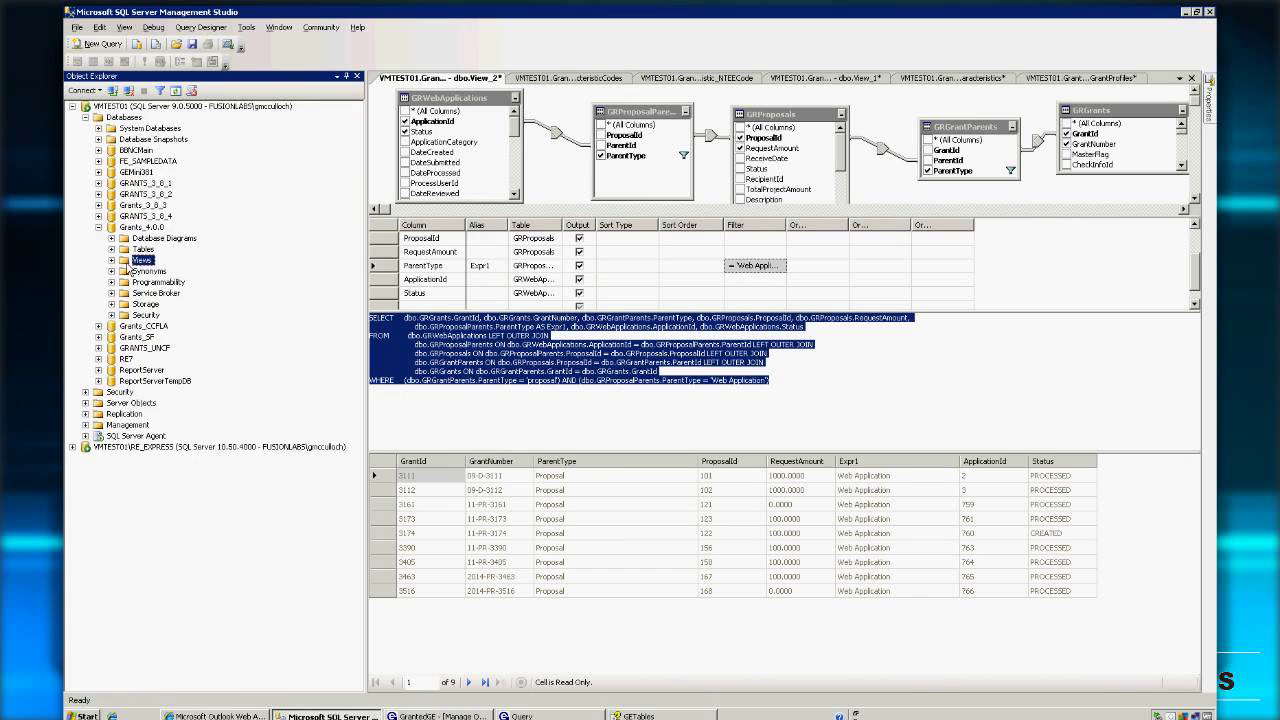
{"action": "key", "text": "Right"}
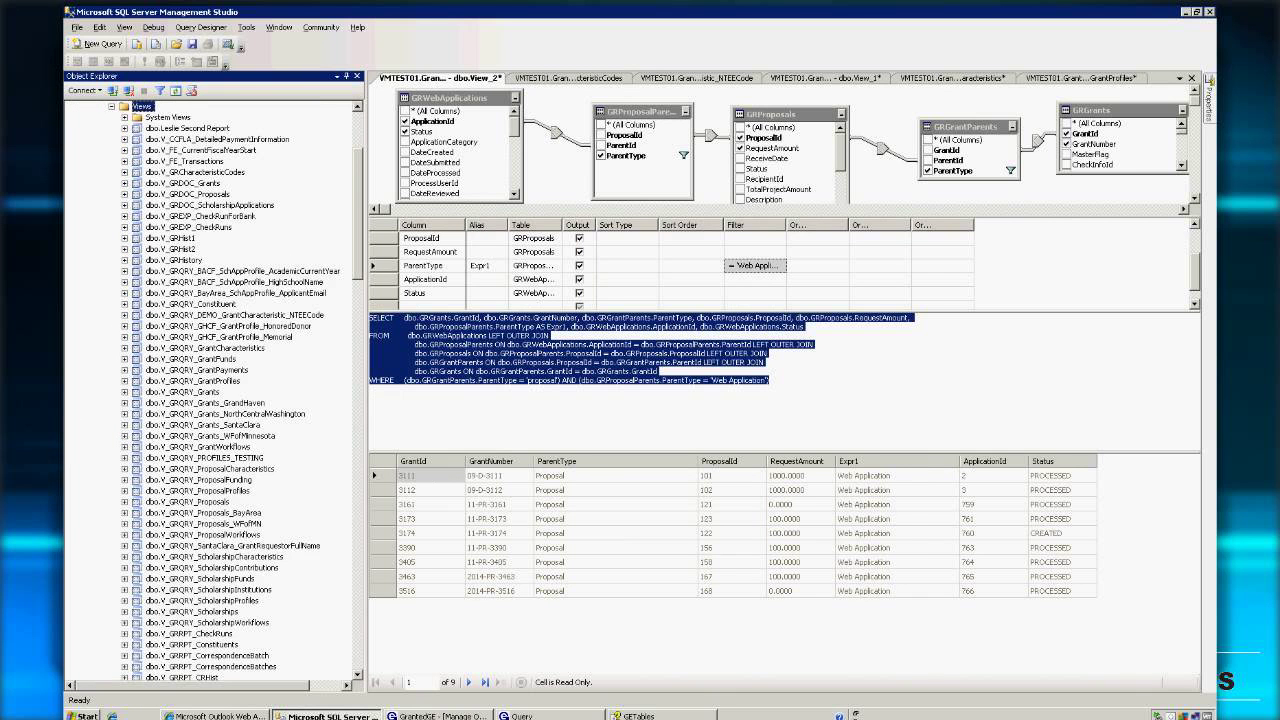
{"action": "key", "text": "alt+Tab"}
{"action": "scroll", "coordinate": [515, 460], "scroll_direction": "down", "scroll_amount": 3}
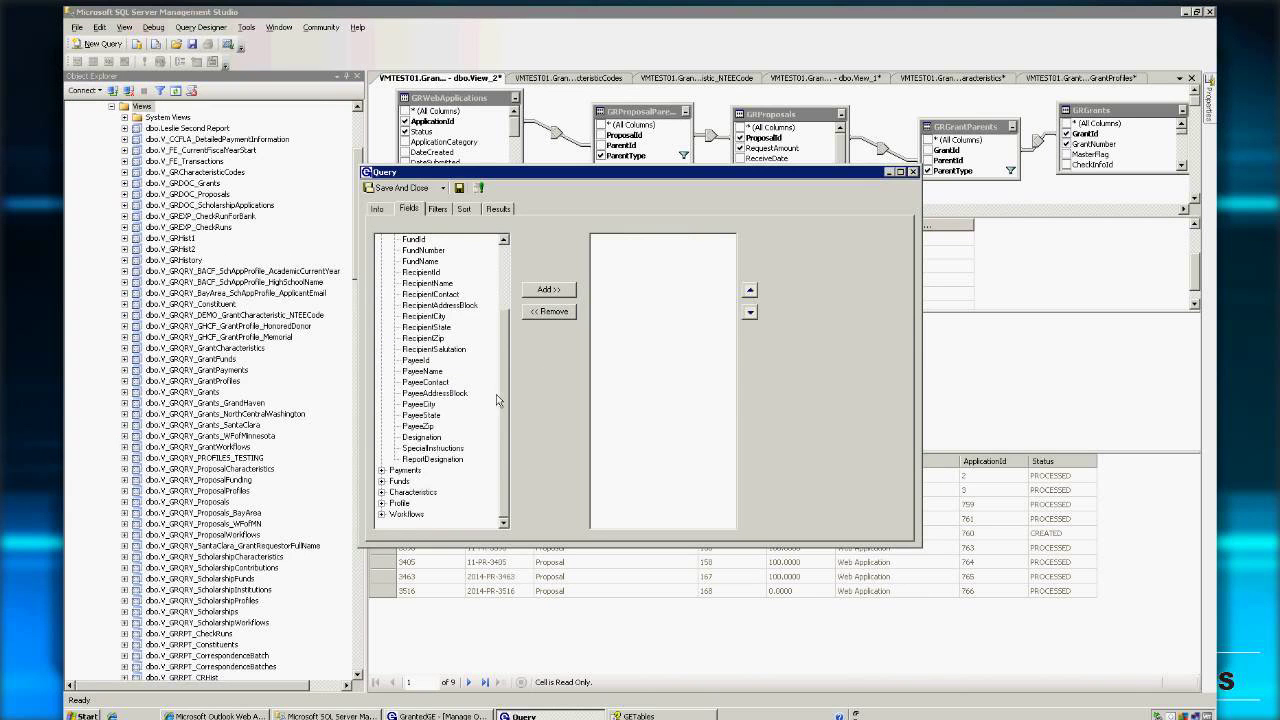
{"action": "scroll", "coordinate": [512, 410], "scroll_direction": "up", "scroll_amount": 3}
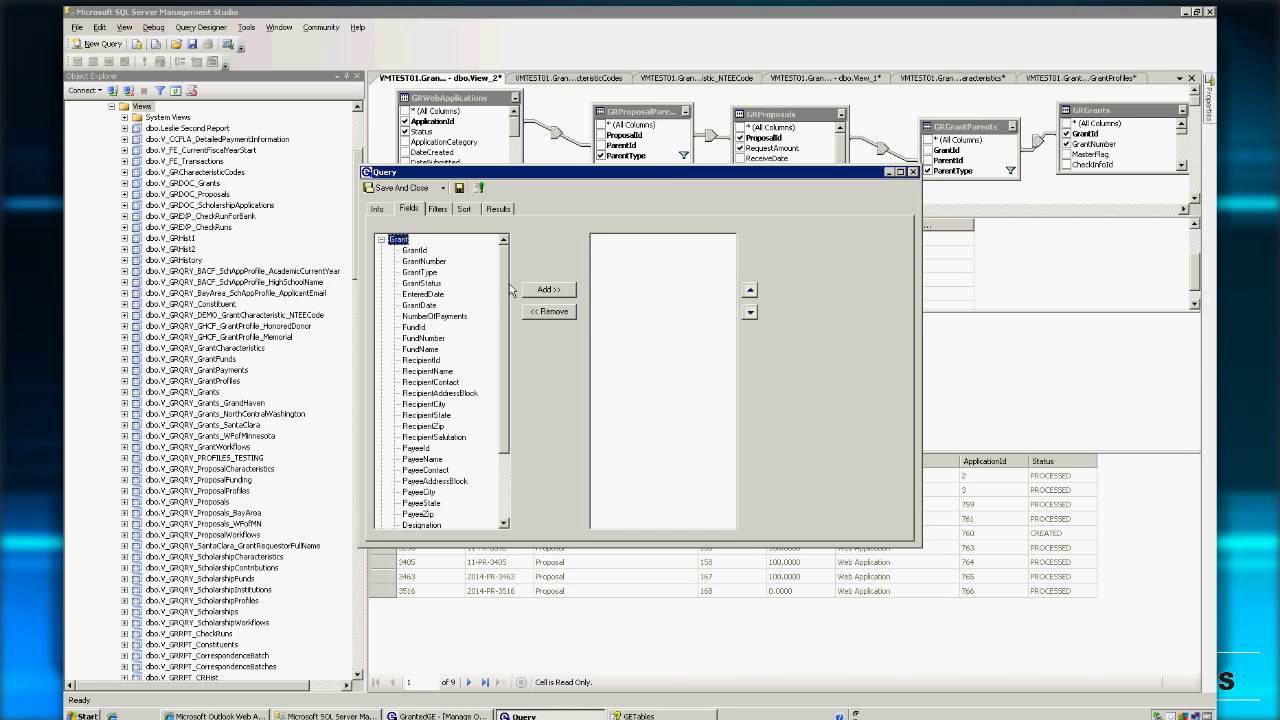
{"action": "left_click", "coordinate": [912, 171]}
{"action": "left_click", "coordinate": [662, 398]}
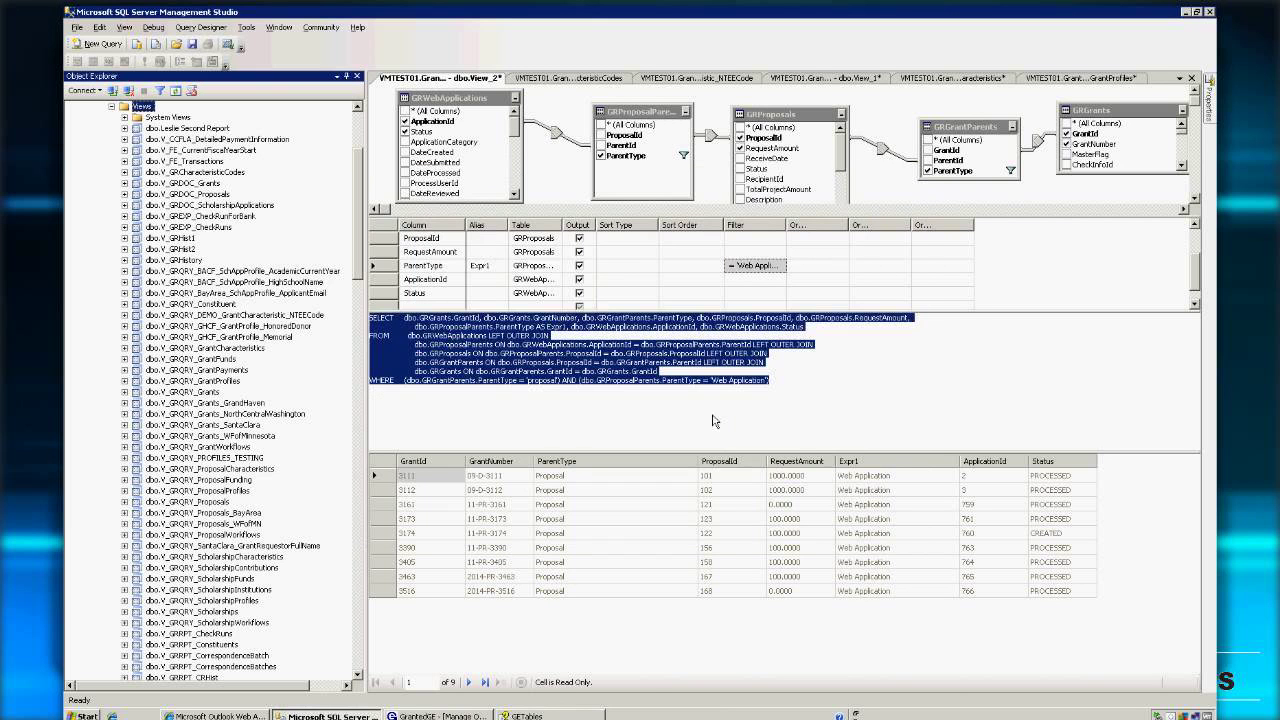
Add the DISTINCT keyword after SELECT in the view's SQL statement and verify the SQL syntax
{"action": "left_click", "coordinate": [405, 325]}
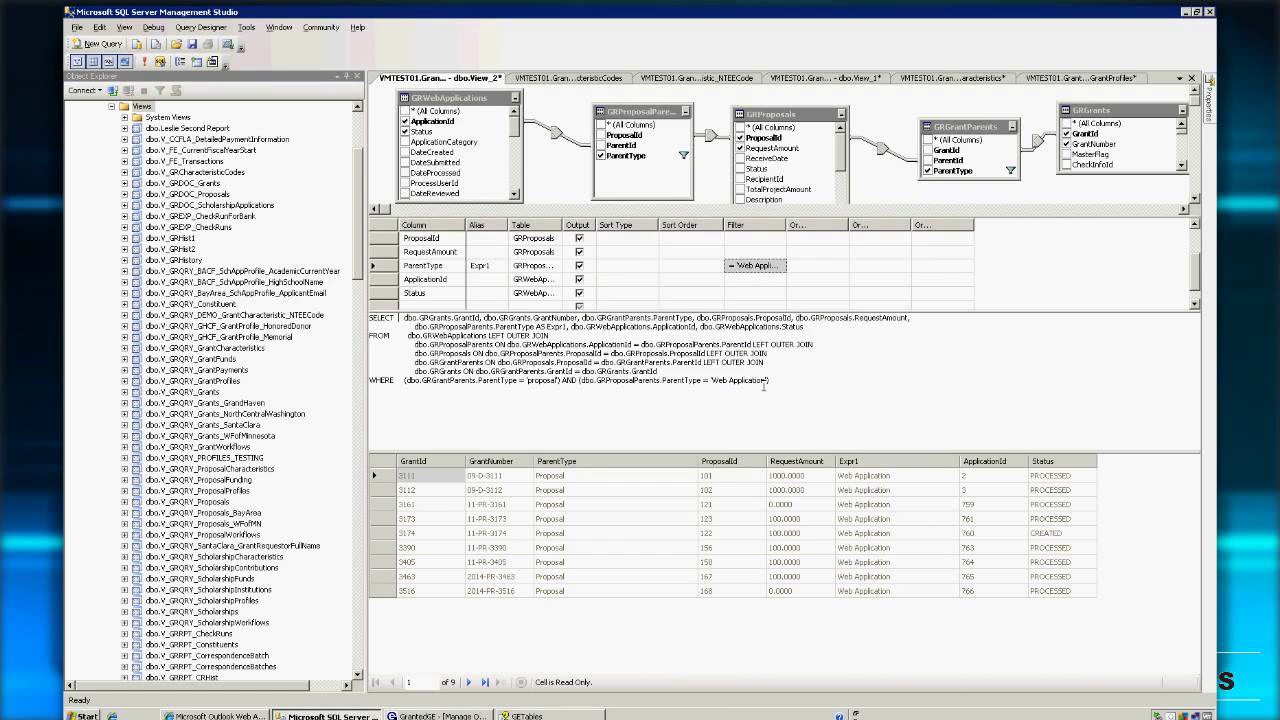
{"action": "key", "text": "ctrl+a"}
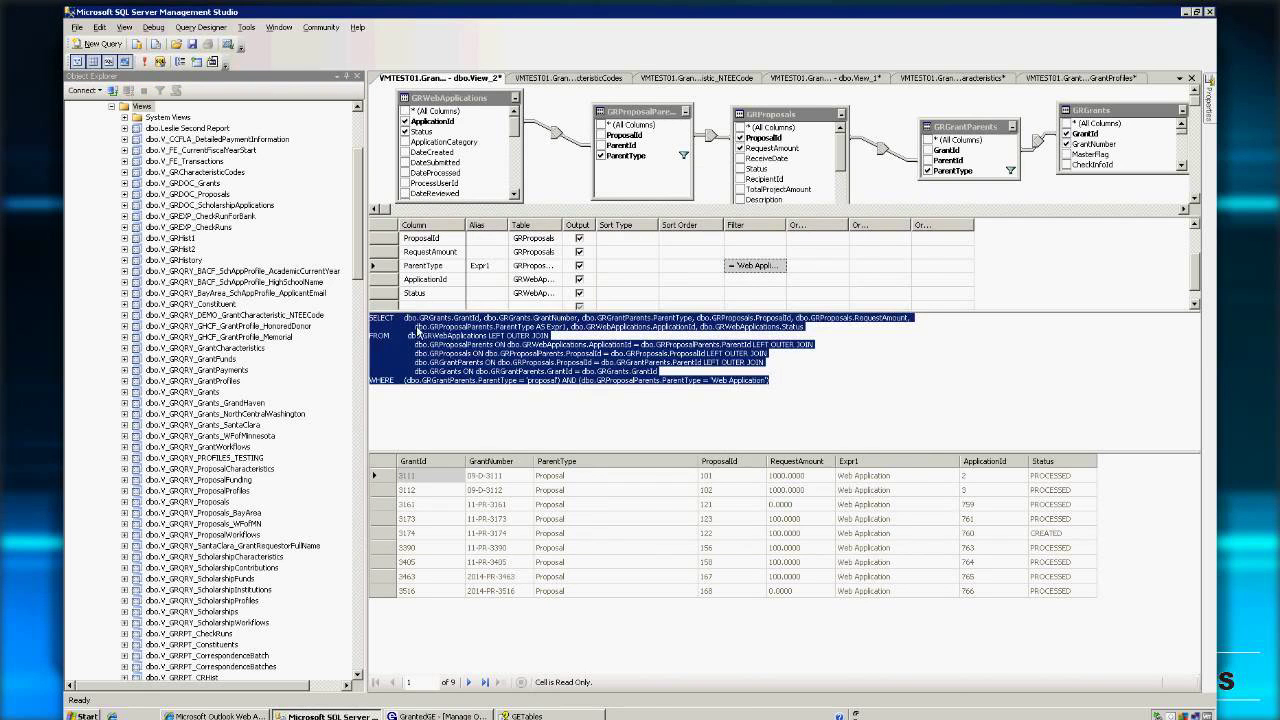
{"action": "left_click", "coordinate": [406, 336]}
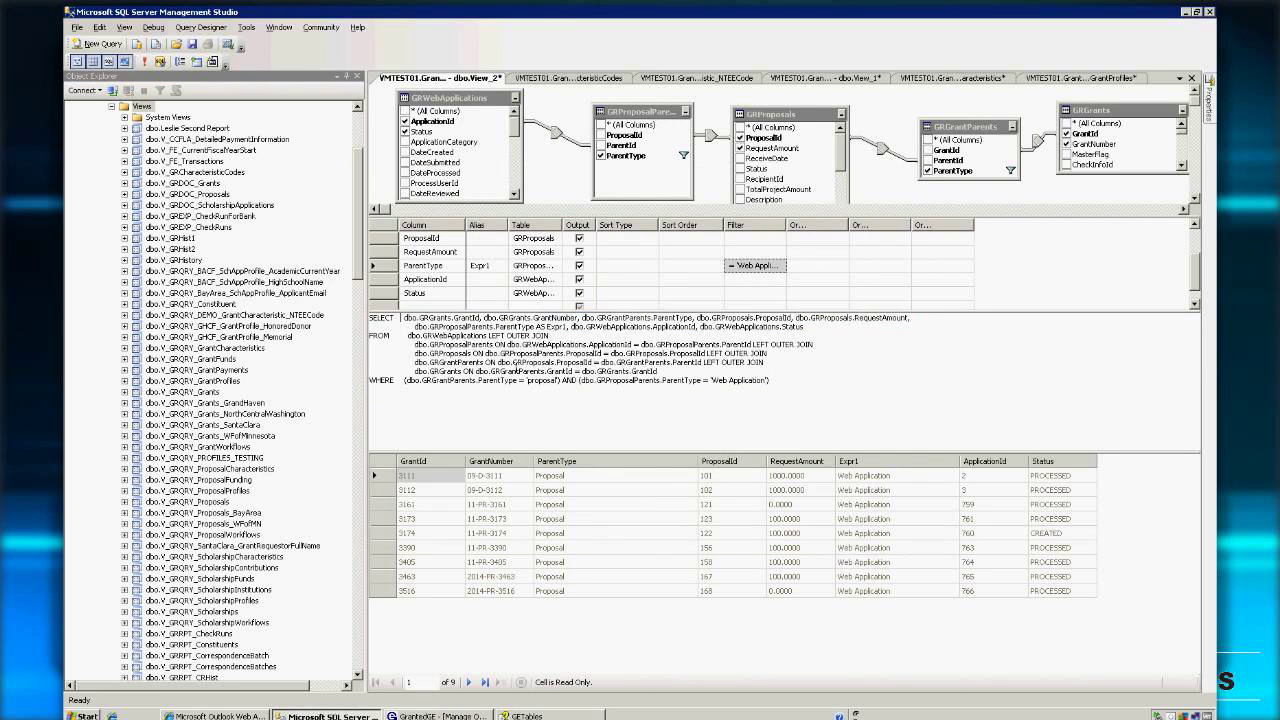
{"action": "left_click", "coordinate": [403, 318]}
{"action": "type", "text": "distinct"}
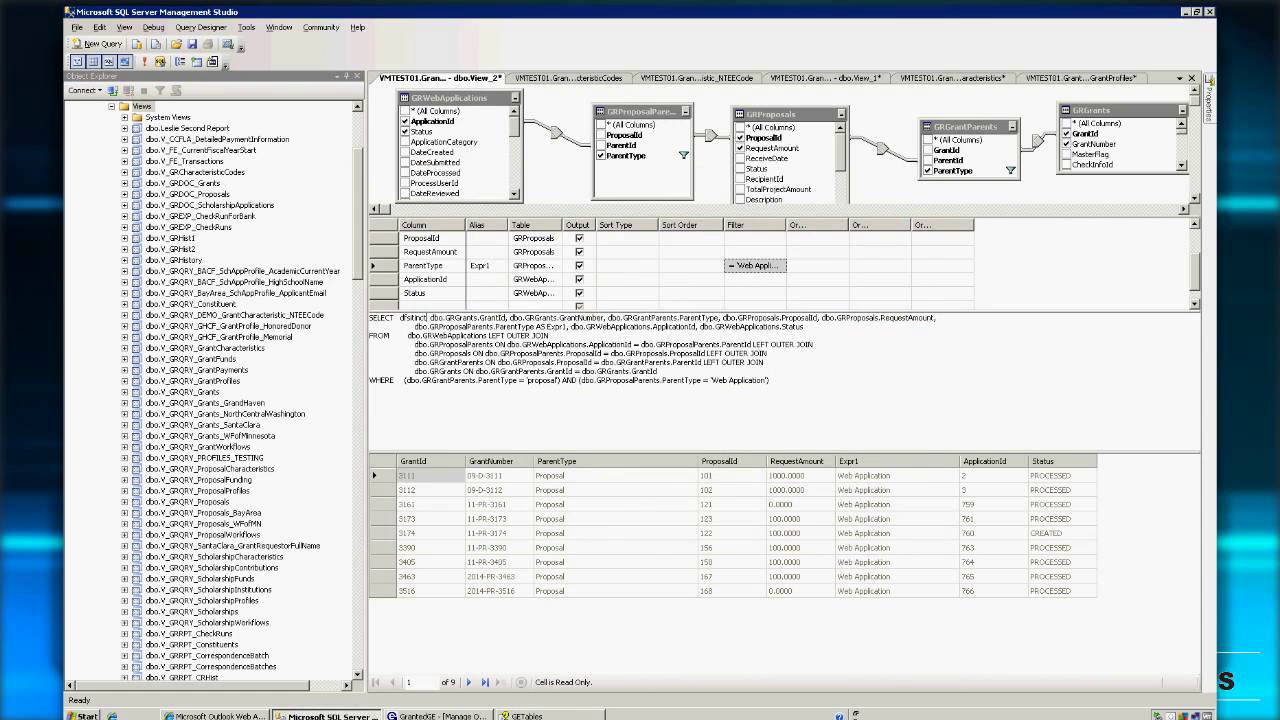
{"action": "key", "text": "BackSpace"}
{"action": "key", "text": "BackSpace"}
{"action": "key", "text": "BackSpace"}
{"action": "key", "text": "BackSpace"}
{"action": "key", "text": "BackSpace"}
{"action": "key", "text": "BackSpace"}
{"action": "key", "text": "BackSpace"}
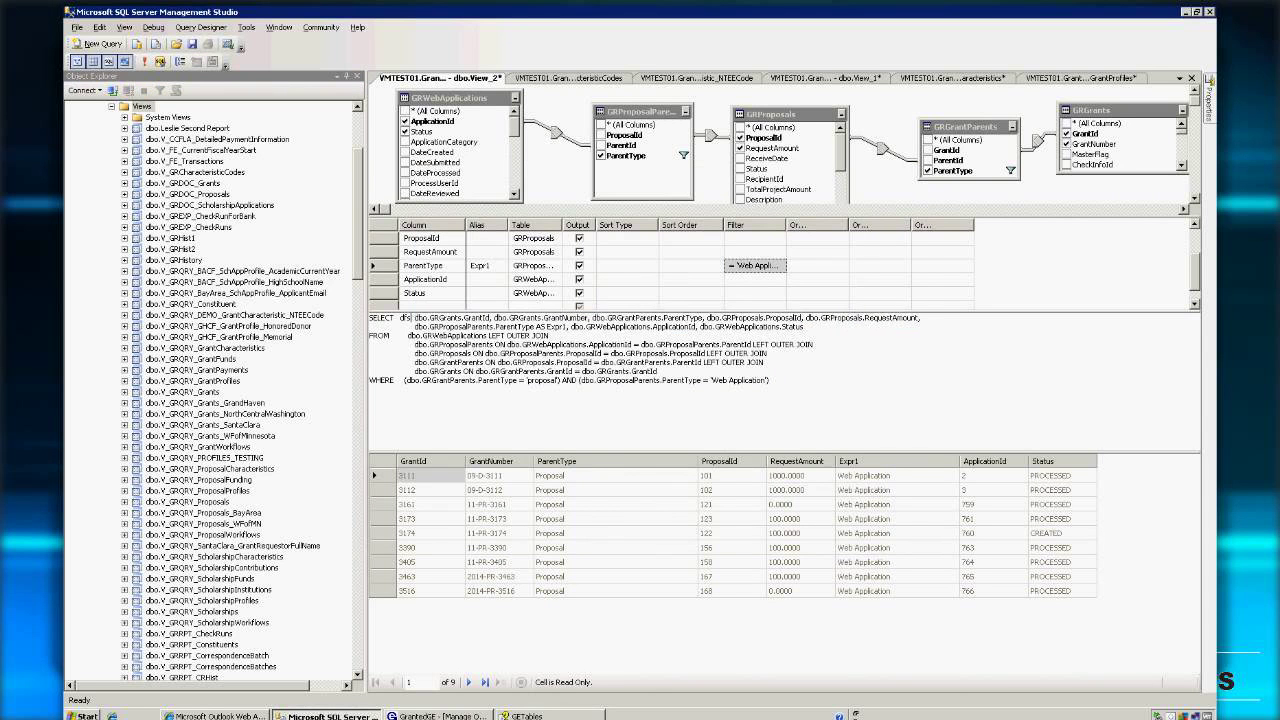
{"action": "type", "text": "istinct"}
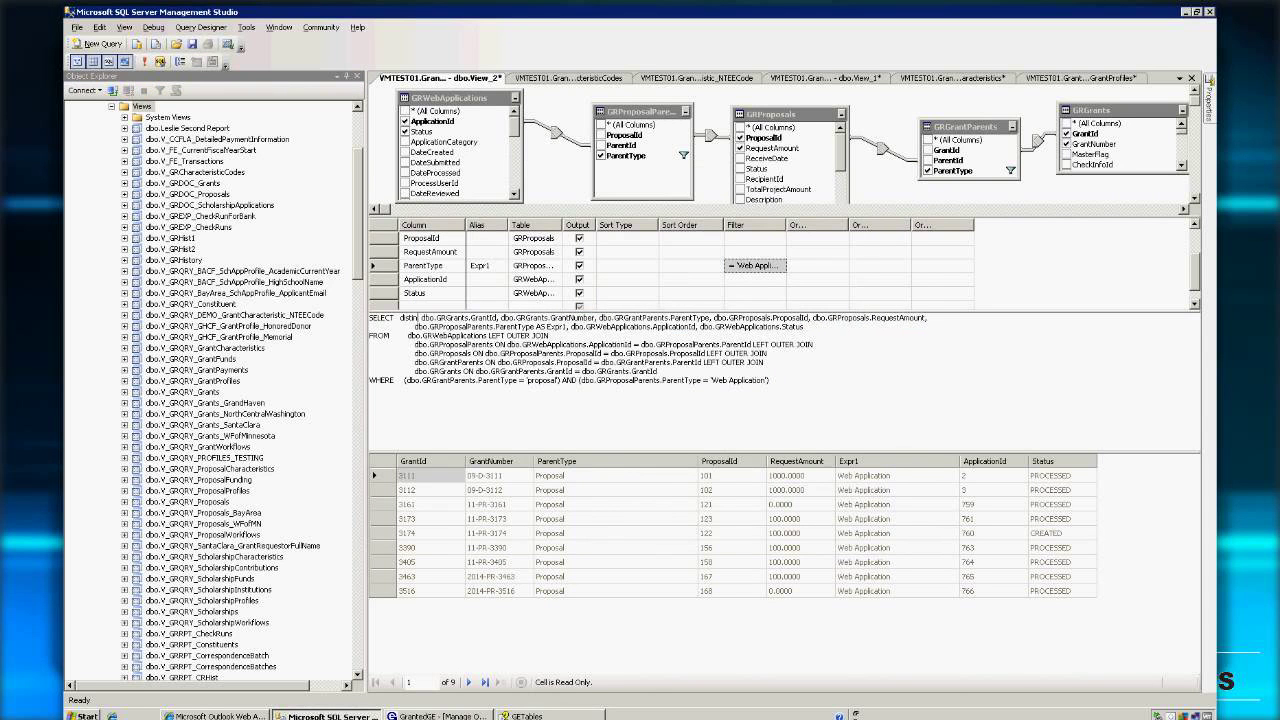
{"action": "right_click", "coordinate": [612, 395]}
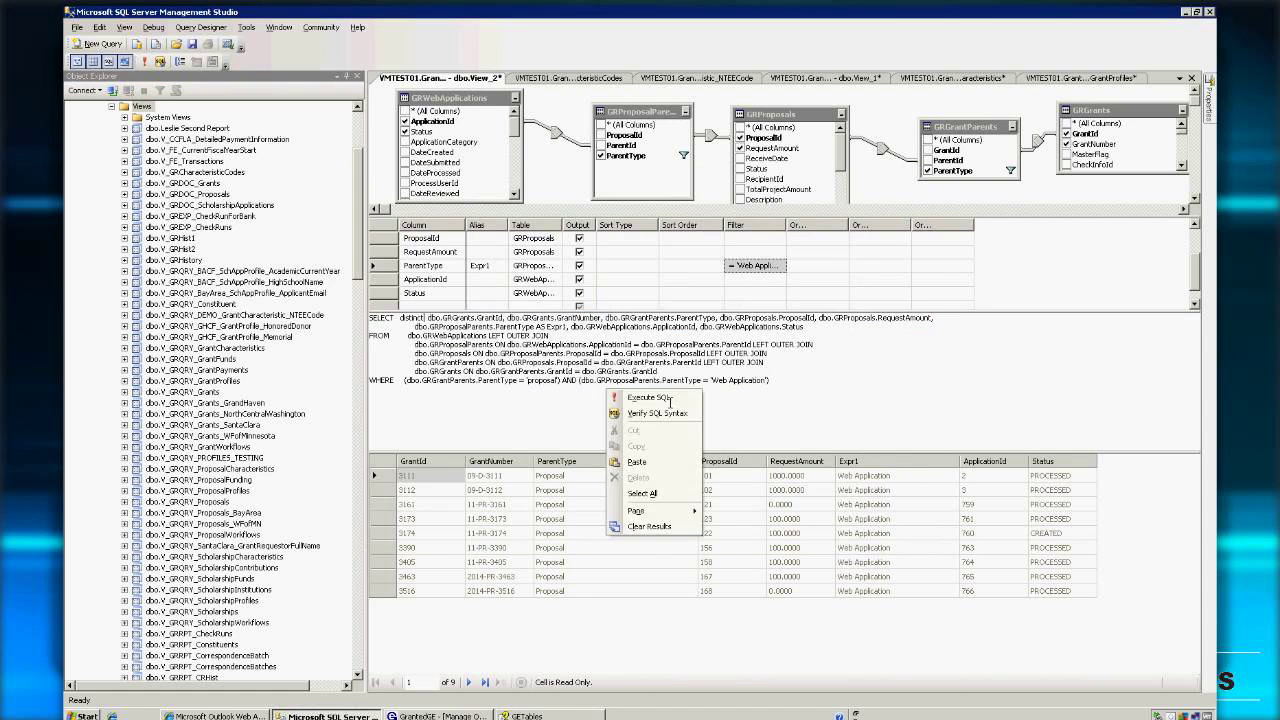
{"action": "left_click", "coordinate": [635, 418]}
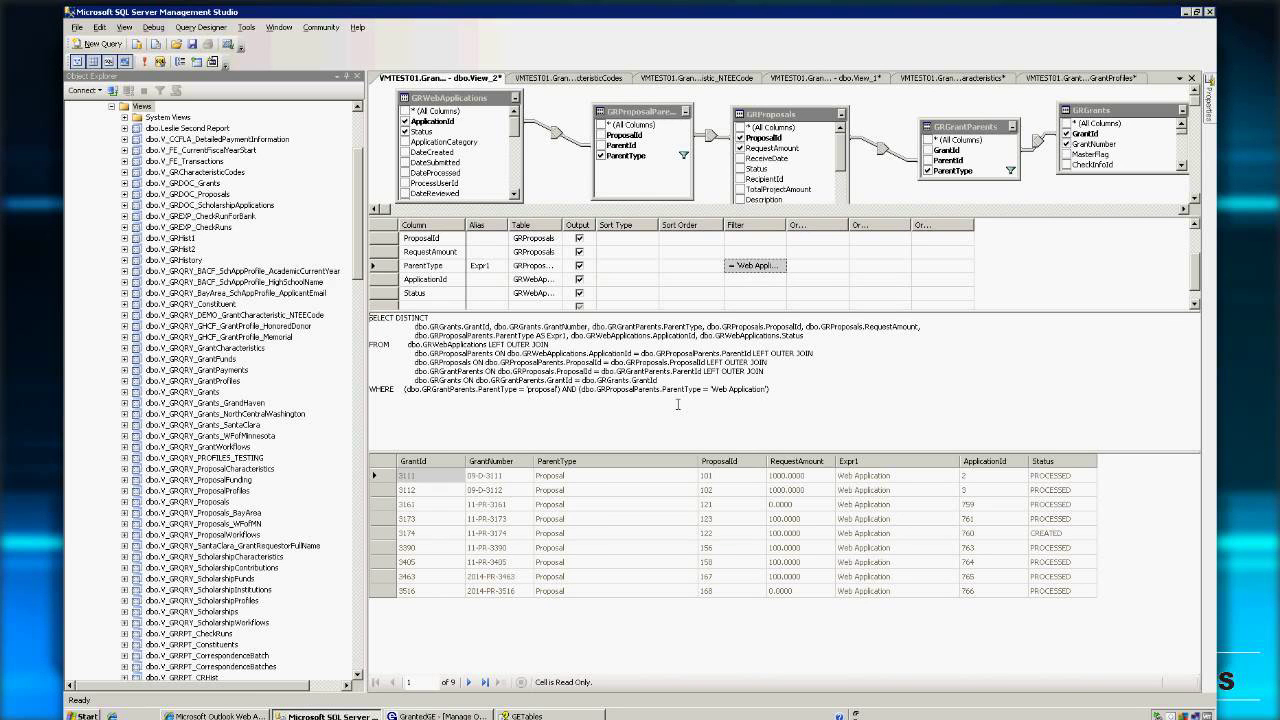
Create a new view in the Grants_4.0.0 database without adding any tables to it
{"action": "left_click", "coordinate": [178, 326]}
{"action": "right_click", "coordinate": [178, 326]}
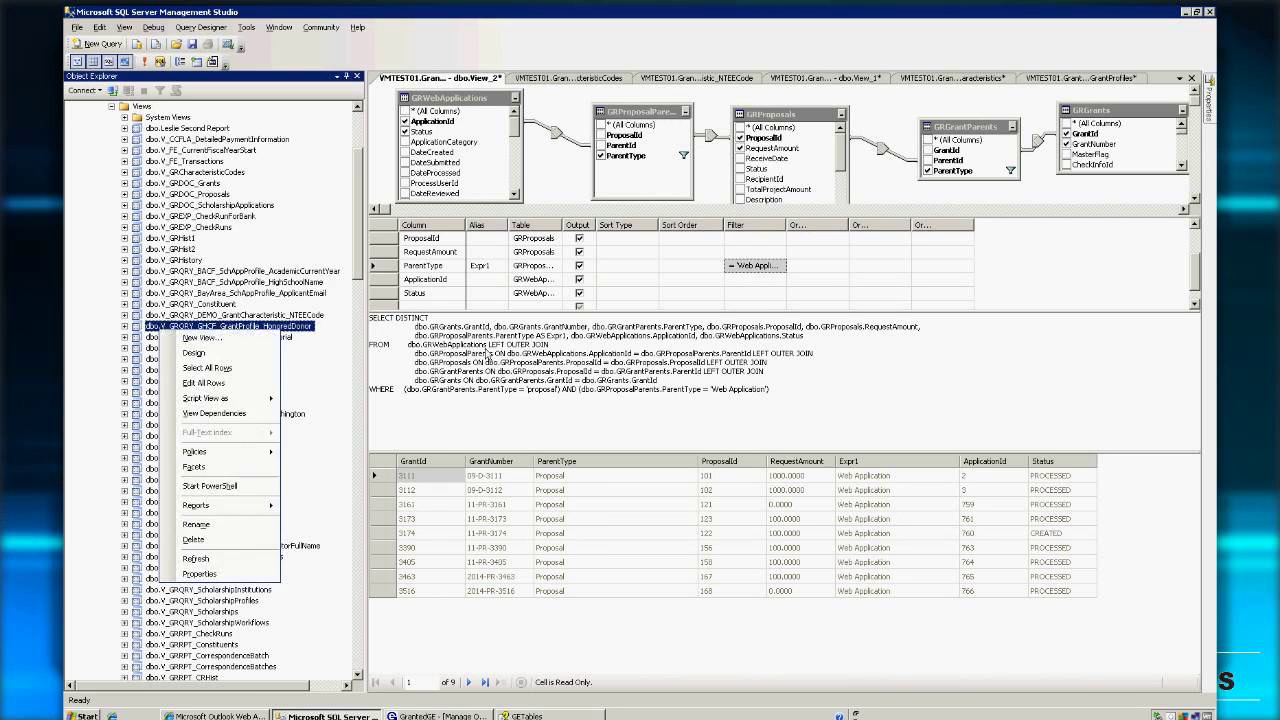
{"action": "left_click", "coordinate": [202, 338]}
{"action": "left_click", "coordinate": [755, 448]}
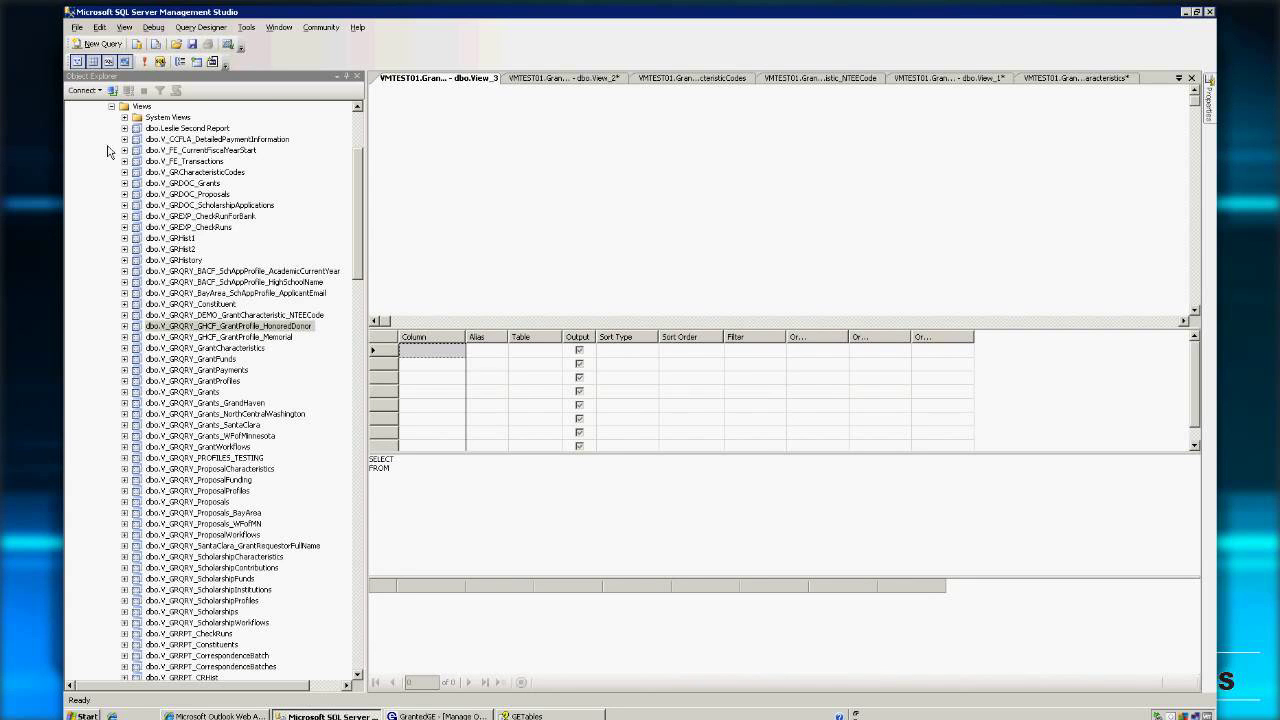
Collapse the Views folder and the Grants_4.0.0 database in the object tree
{"action": "left_click", "coordinate": [111, 106]}
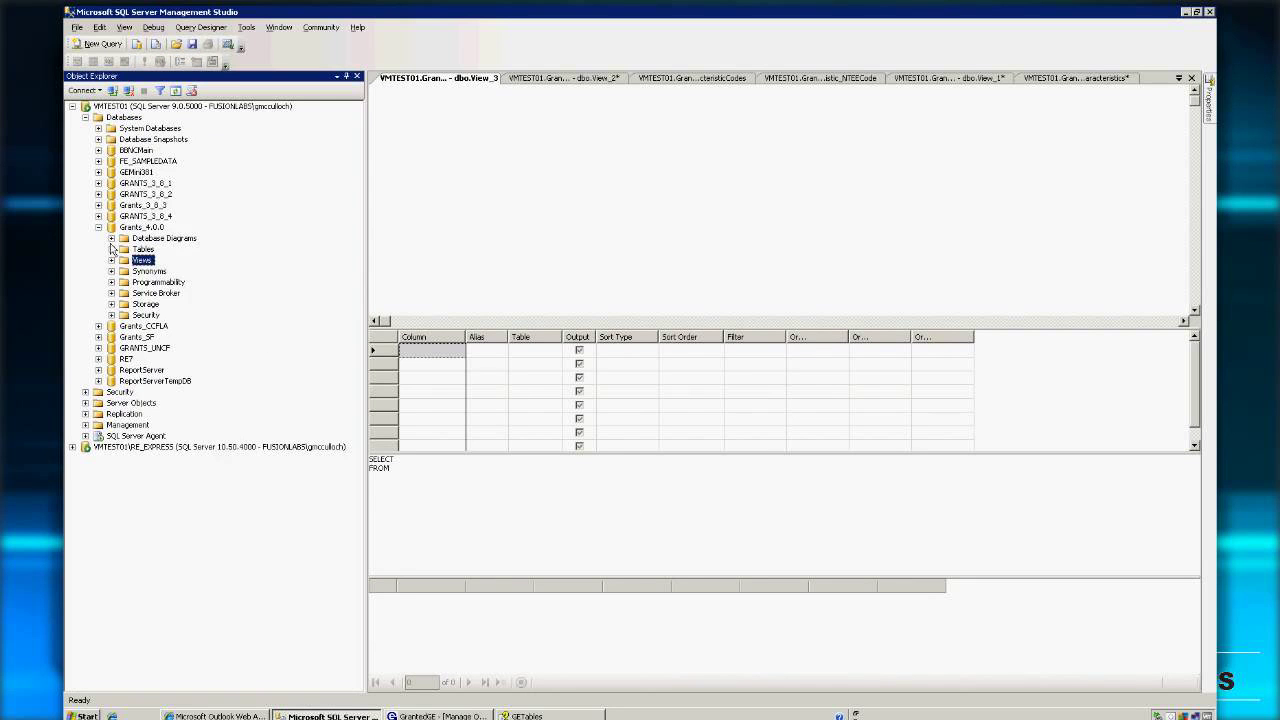
{"action": "key", "text": "Left"}
{"action": "key", "text": "Left"}
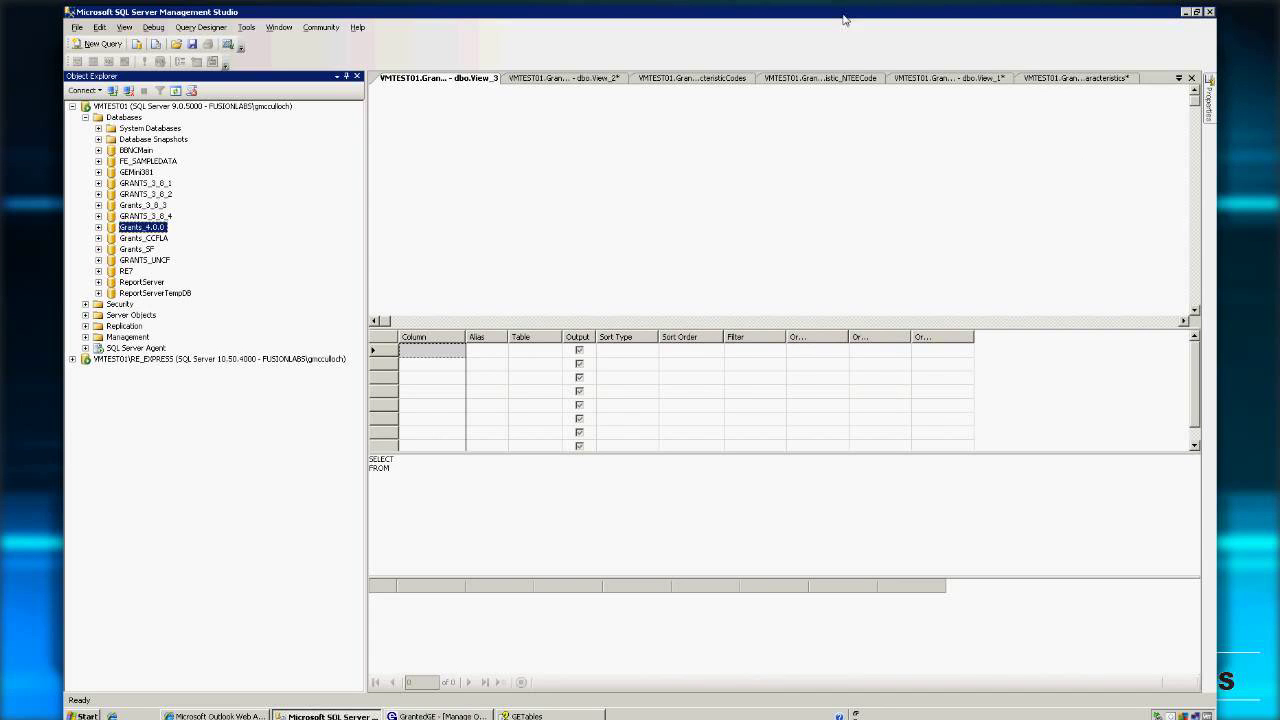
Switch to the AnyMeeting web conference and read through the attendees' chat messages
{"action": "mouse_move", "coordinate": [841, 19]}
{"action": "key", "text": "alt+Tab"}
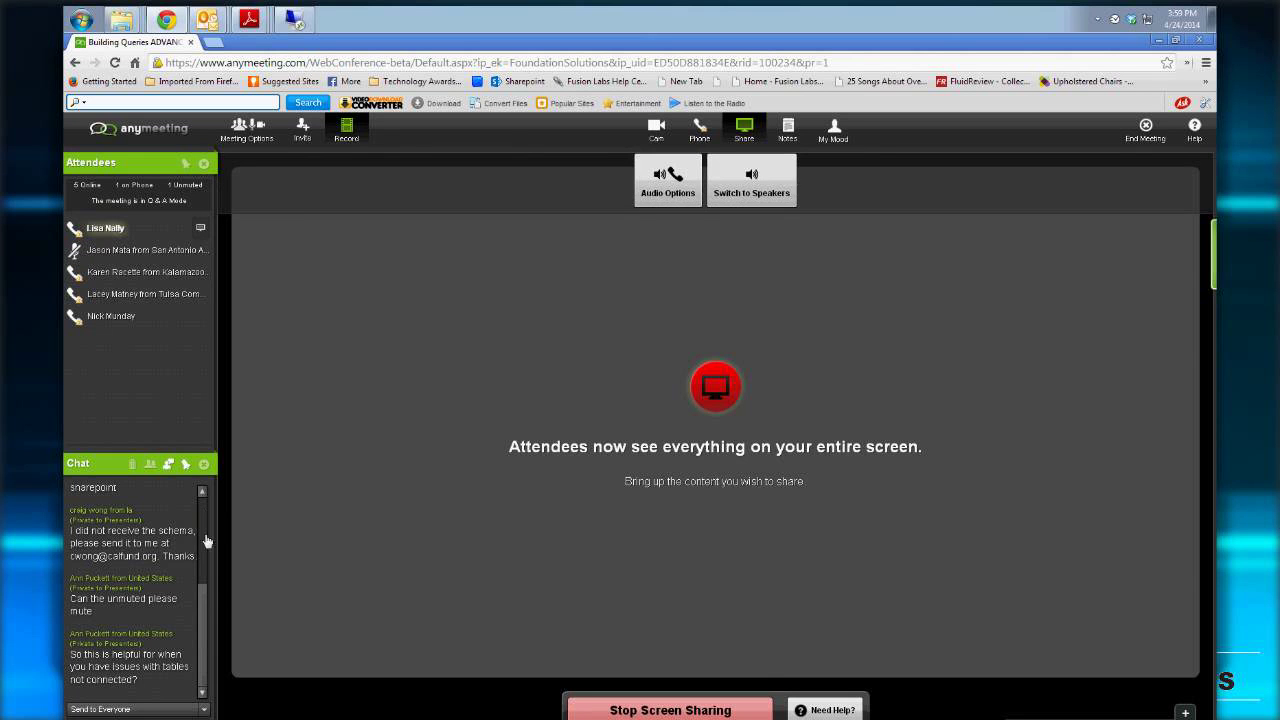
{"action": "scroll", "coordinate": [207, 530], "scroll_direction": "up", "scroll_amount": 5}
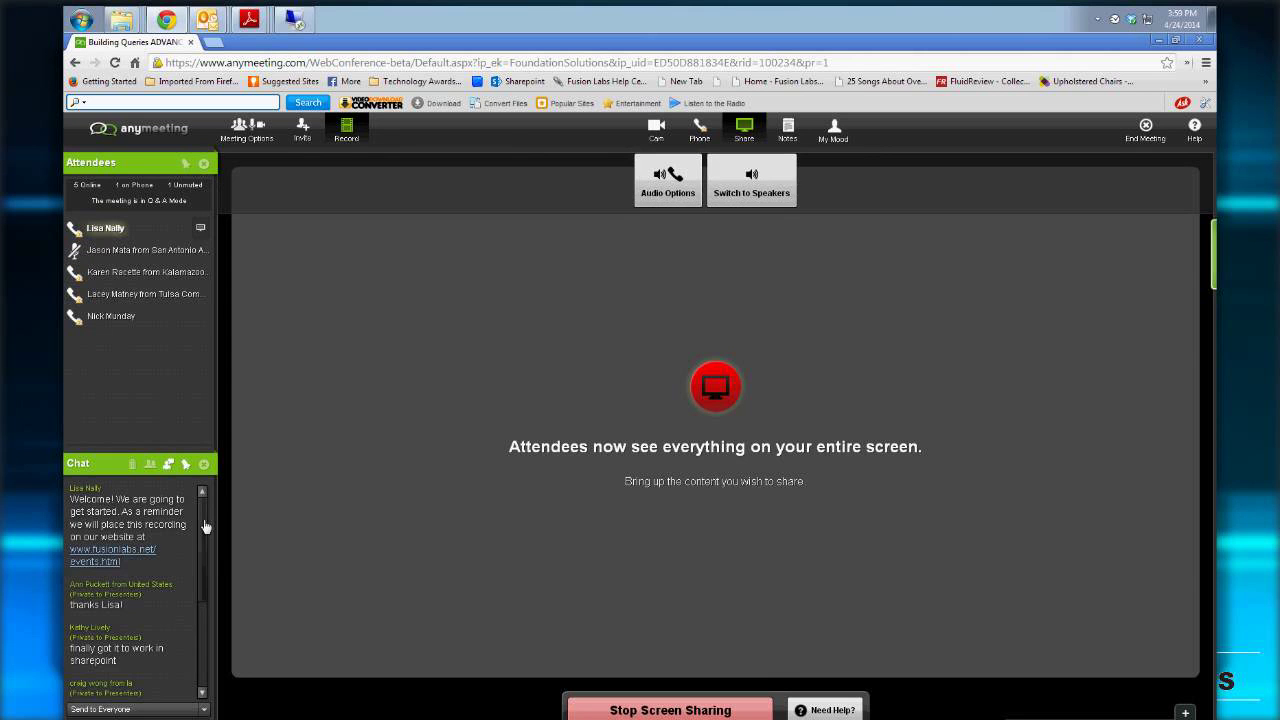
{"action": "left_click_drag", "start_coordinate": [204, 526], "coordinate": [206, 617]}
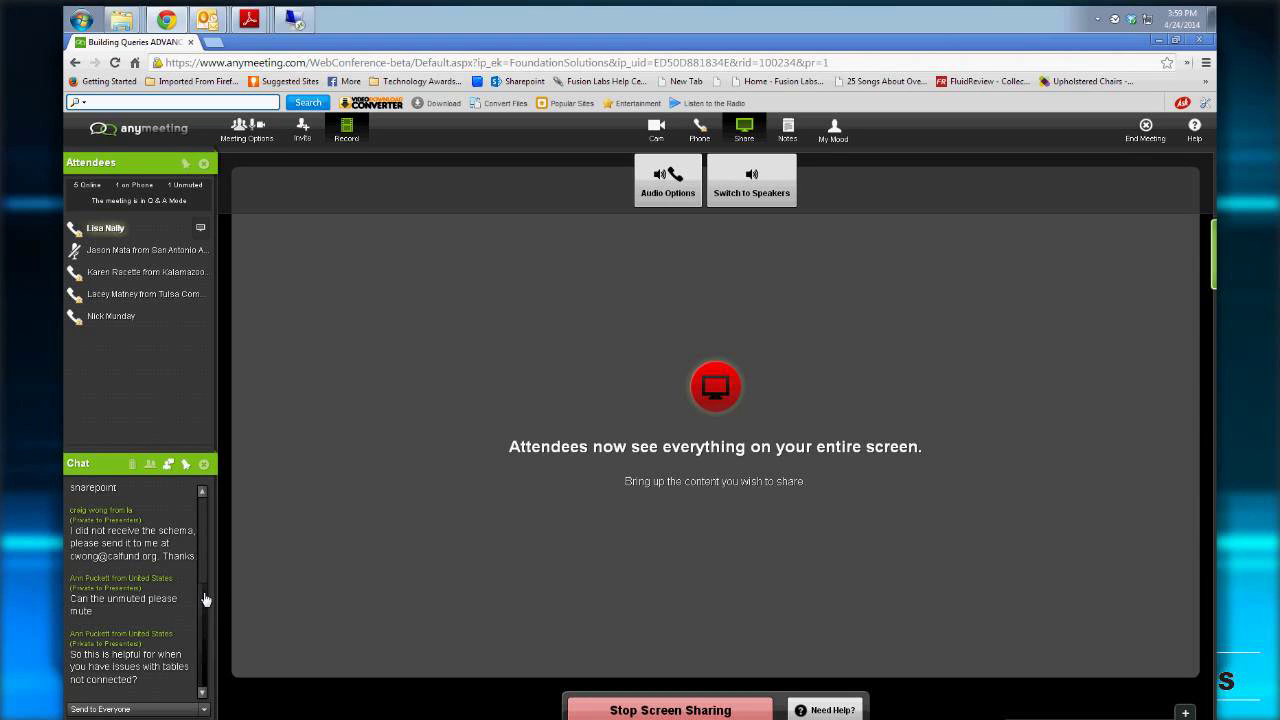
{"action": "left_click_drag", "start_coordinate": [204, 599], "coordinate": [209, 581]}
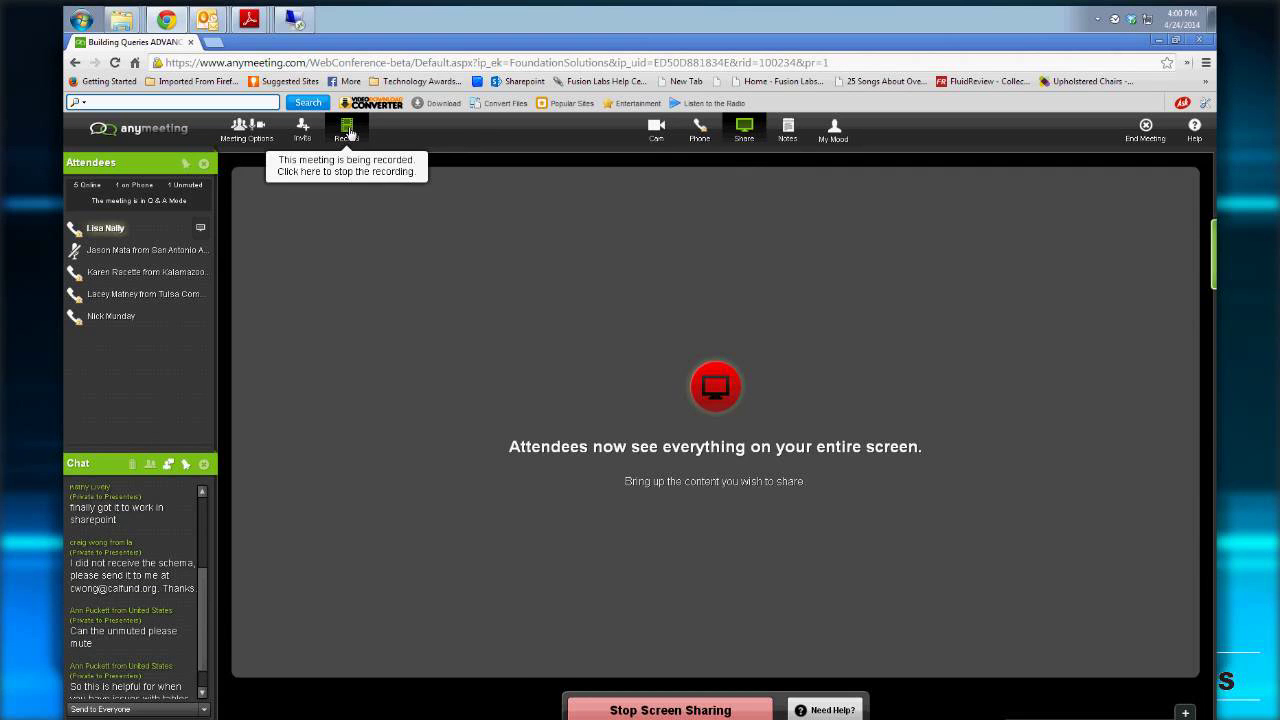
Stop the recording of the AnyMeeting web conference
{"action": "left_click", "coordinate": [348, 130]}
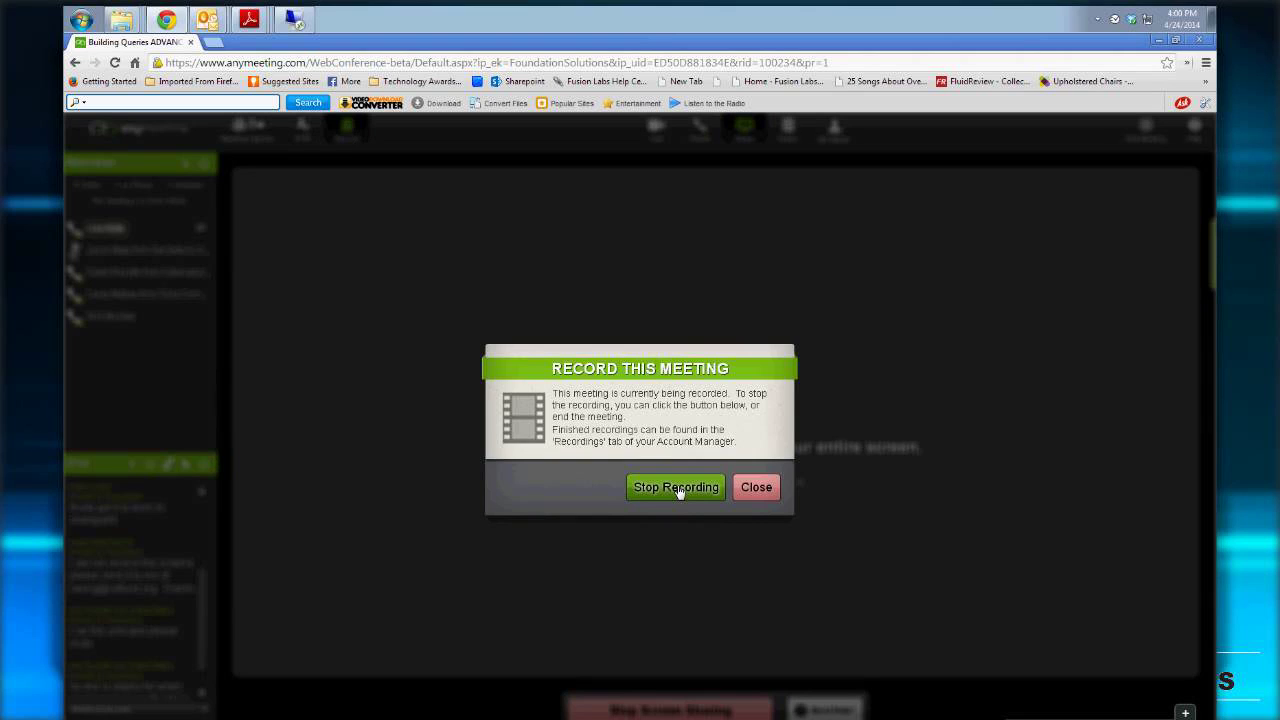
{"action": "left_click", "coordinate": [679, 490]}
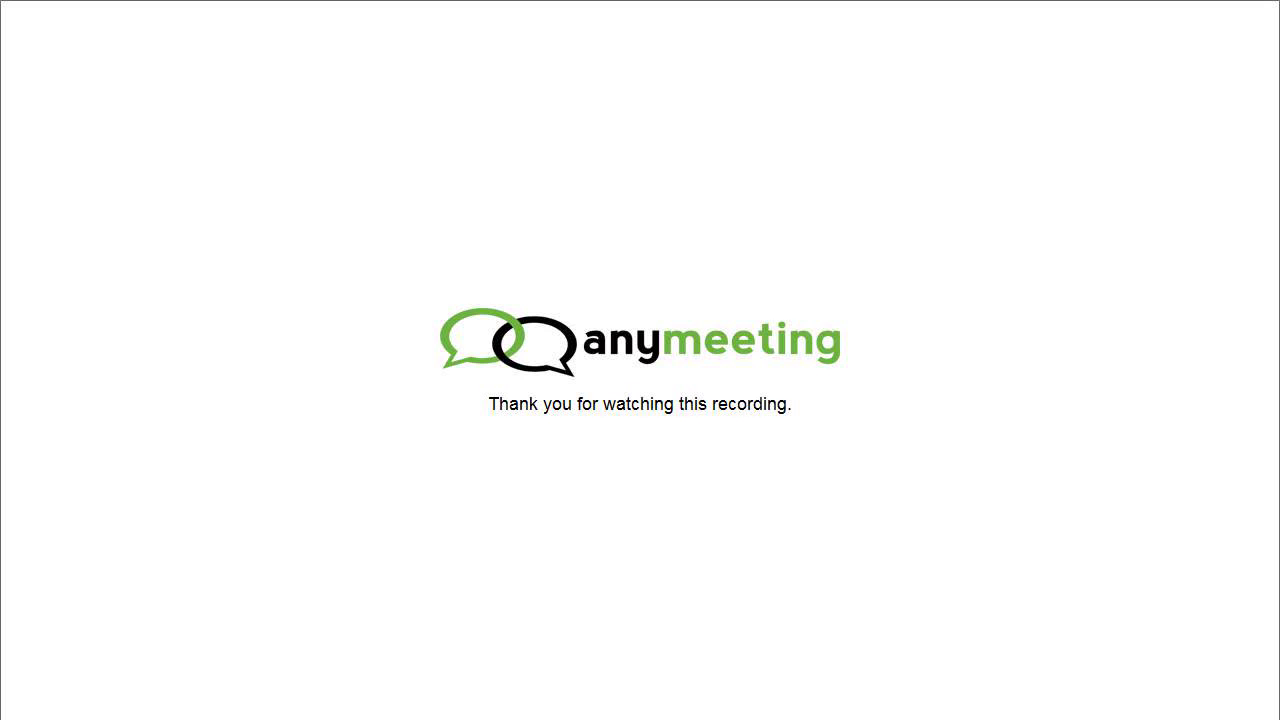